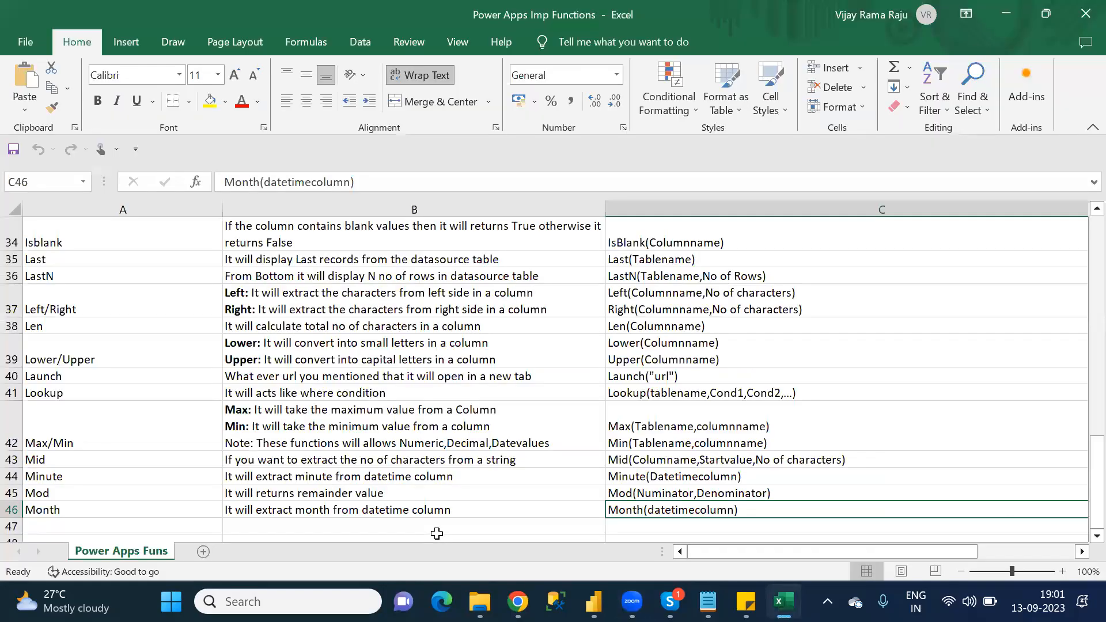
# Step: Switch to the Notepad category-wise functions list and look up which N category functions come after Month
pyautogui.click(436, 533)
pyautogui.press('Left')
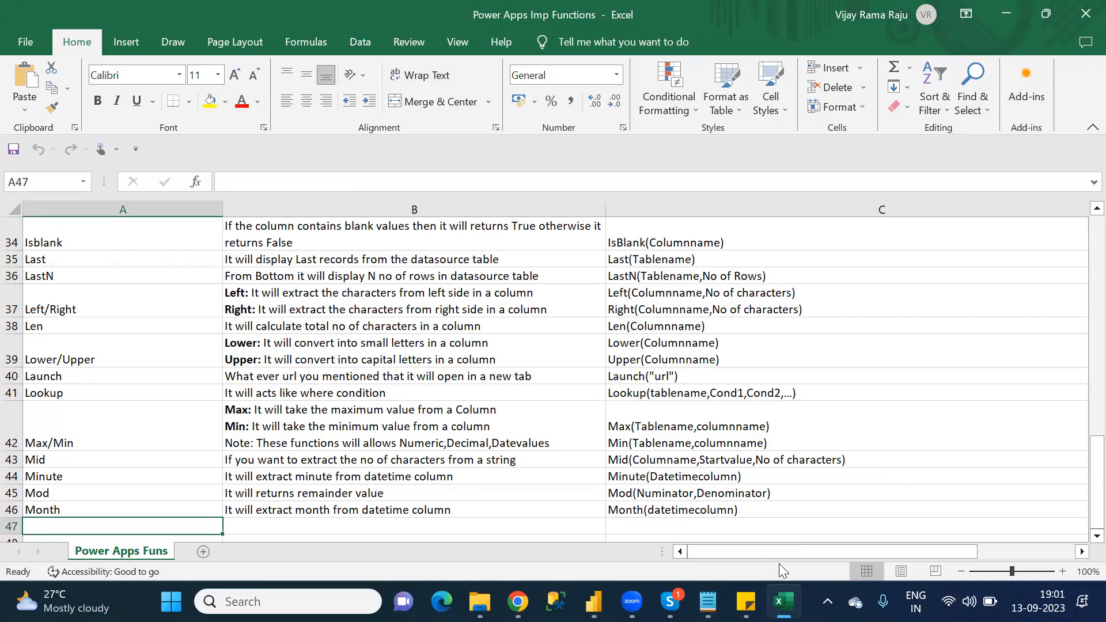
pyautogui.click(707, 601)
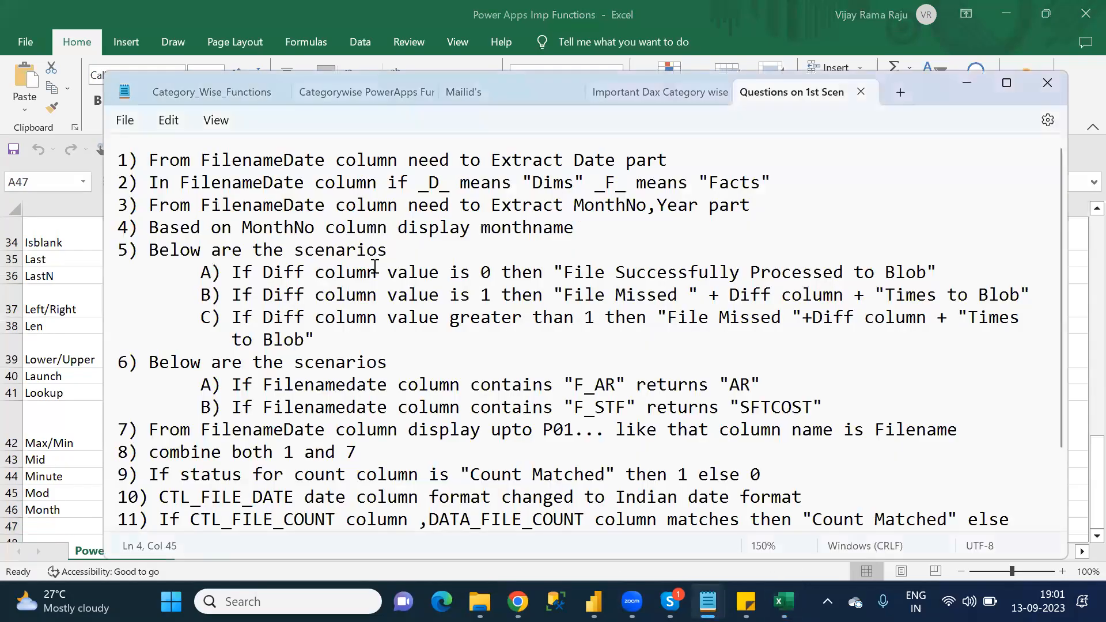
pyautogui.click(646, 96)
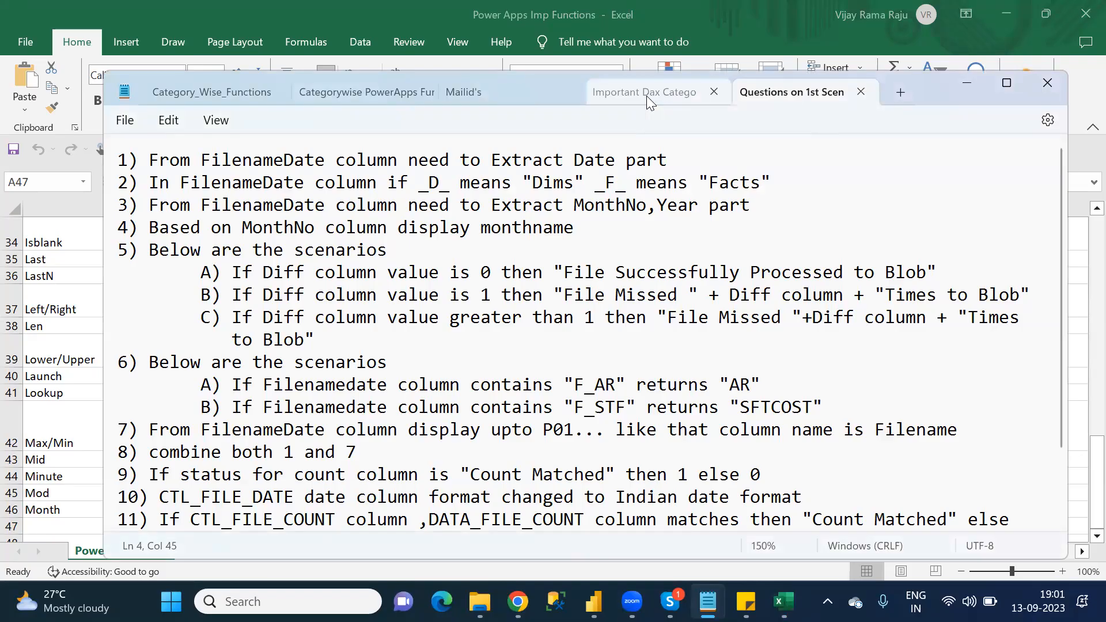
pyautogui.click(231, 82)
pyautogui.click(337, 472)
pyautogui.press('Down')
pyautogui.press('Down')
pyautogui.press('Down')
pyautogui.press('Down')
pyautogui.press('Down')
pyautogui.press('Down')
pyautogui.press('Down')
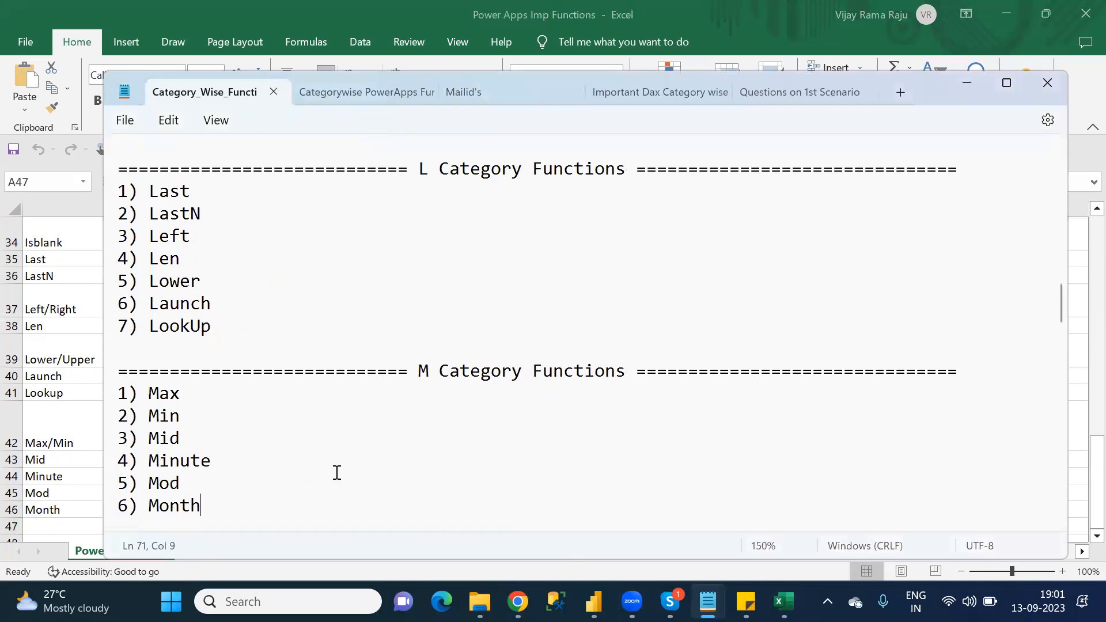
pyautogui.press('Down')
pyautogui.press('Down')
pyautogui.press('Down')
pyautogui.press('Down')
pyautogui.press('Down')
pyautogui.press('Down')
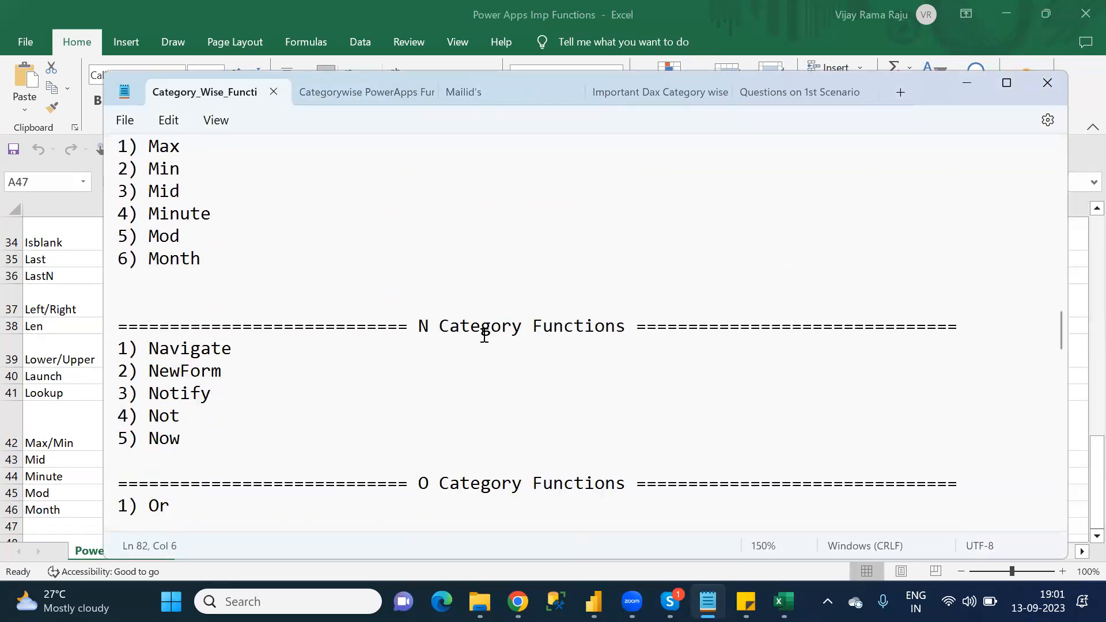
pyautogui.hotkey('alt', 'Tab')
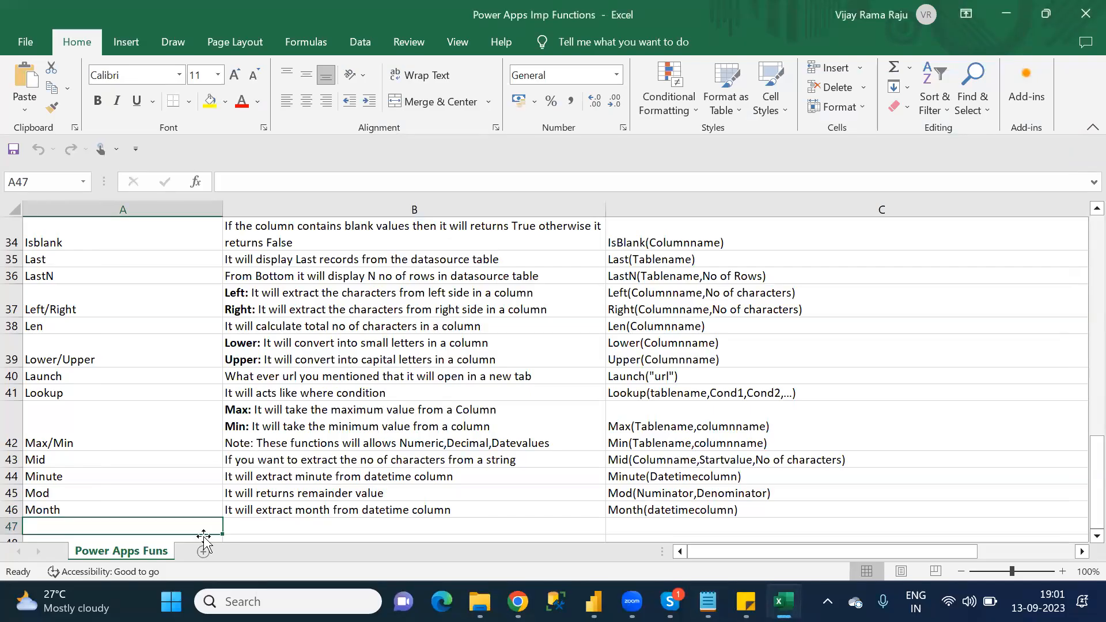
pyautogui.write('Navigate')
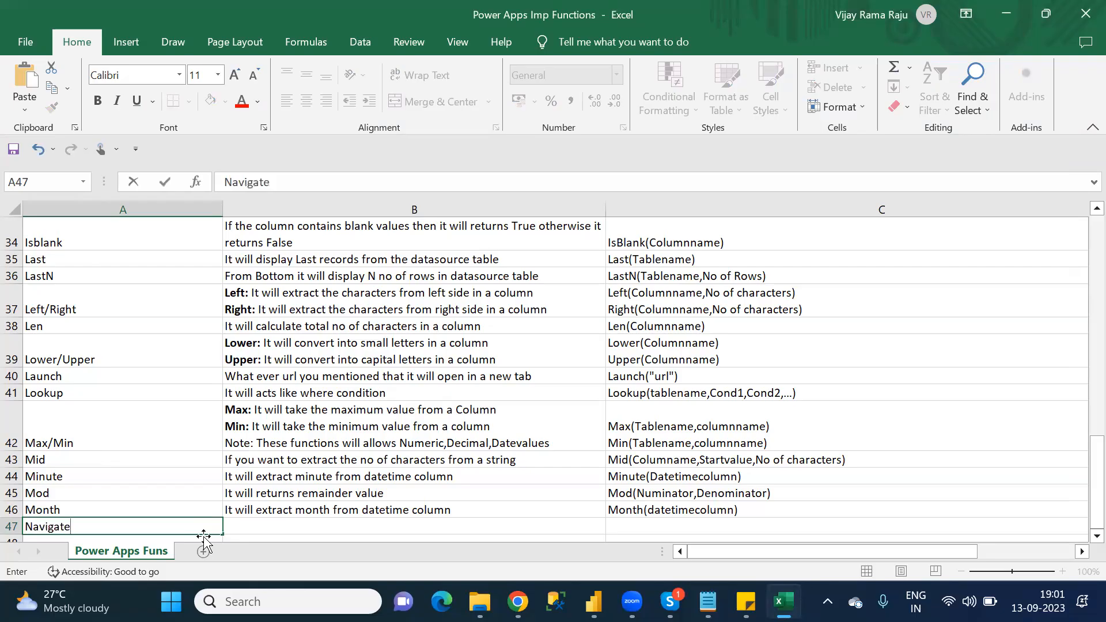
pyautogui.press('Tab')
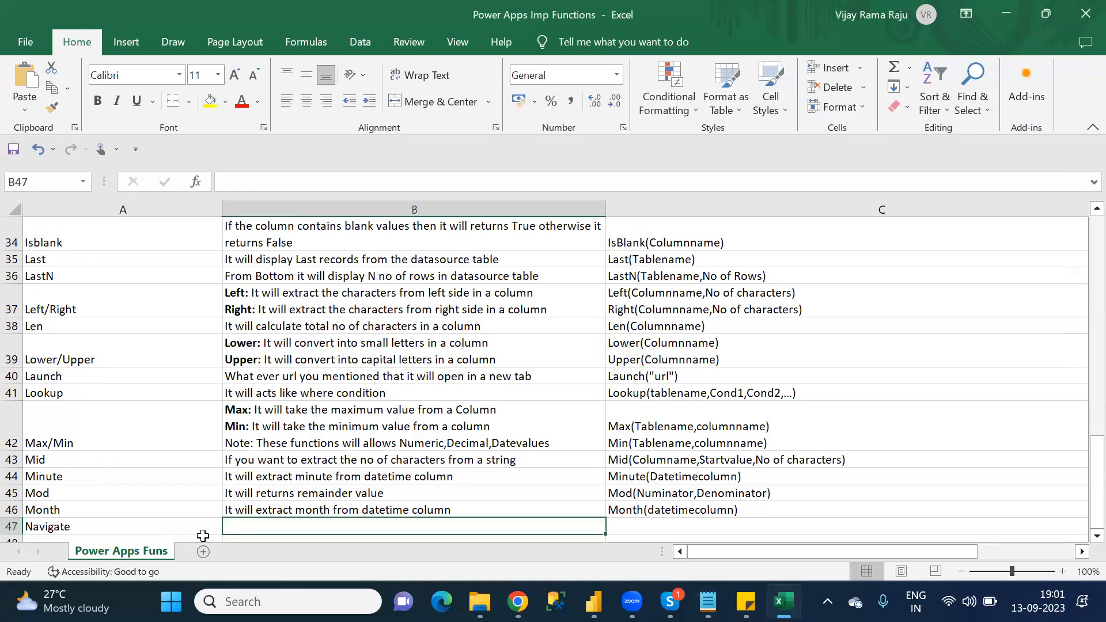
pyautogui.click(203, 530)
pyautogui.moveTo(1081, 475); pyautogui.dragTo(1081, 286)
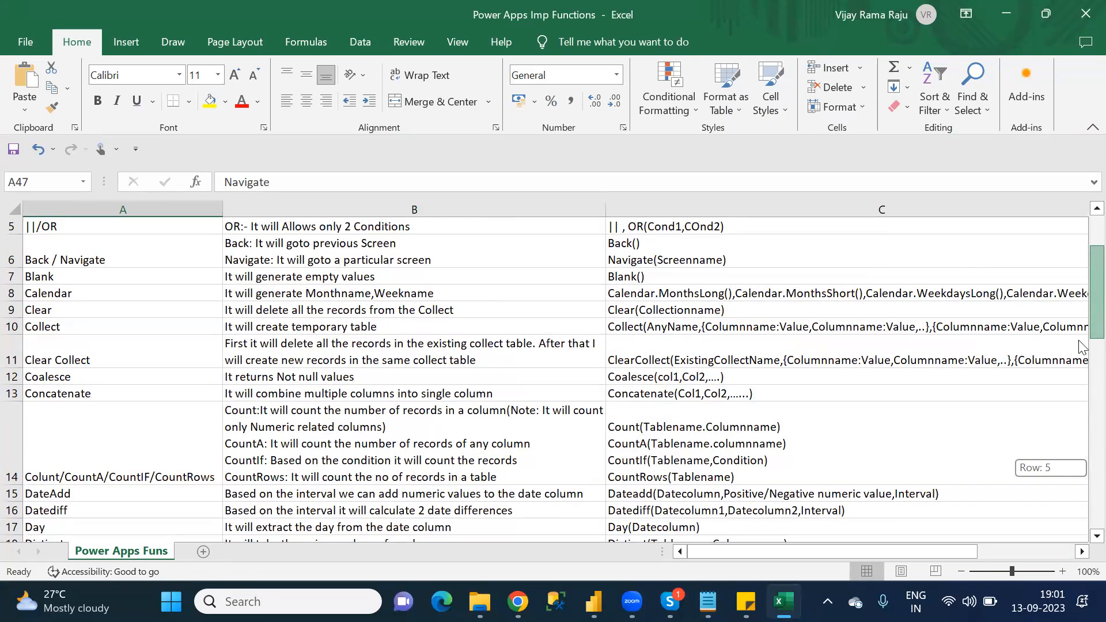
pyautogui.moveTo(1078, 447); pyautogui.dragTo(1078, 486)
pyautogui.press('Delete')
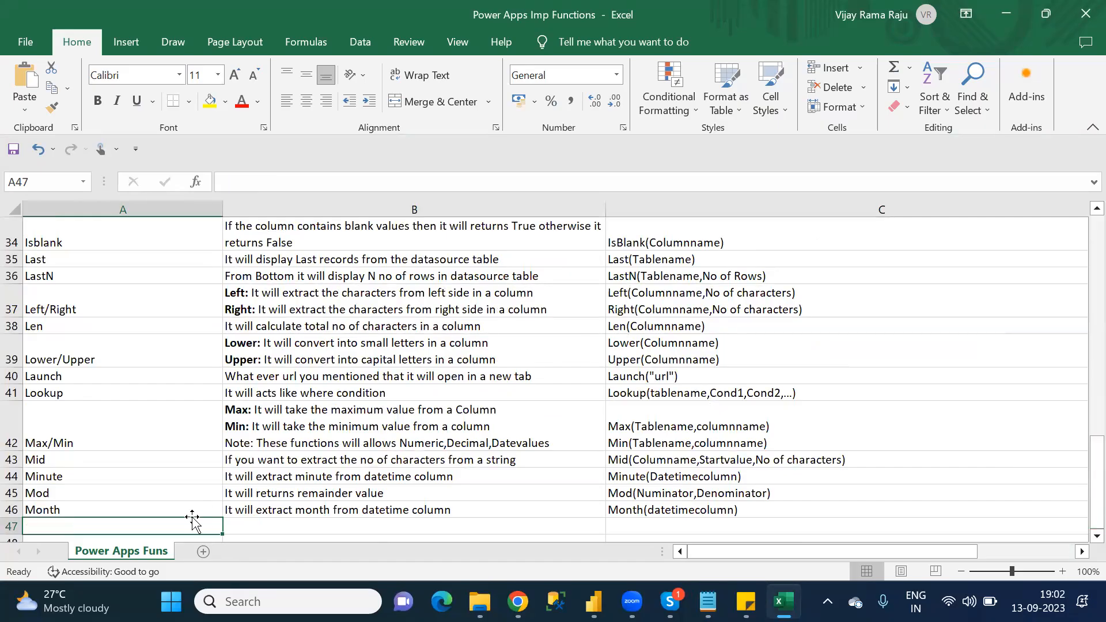
# Step: Take the NewForm function from the N category notes and enter NewForm in cell A47 of the Excel sheet
pyautogui.hotkey('alt', 'Tab')
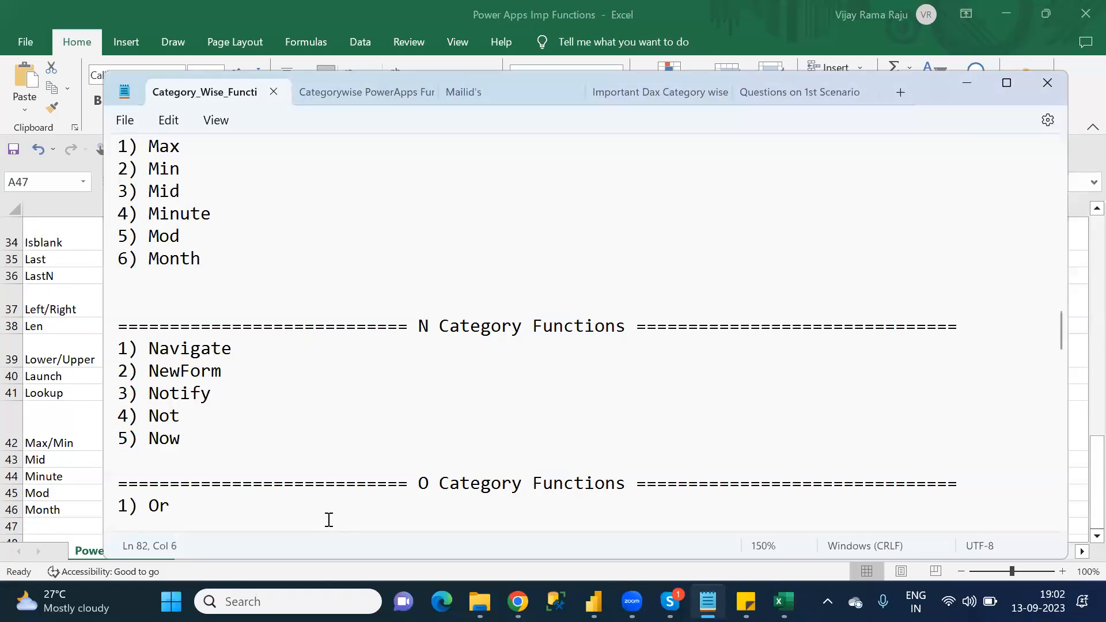
pyautogui.doubleClick(186, 373)
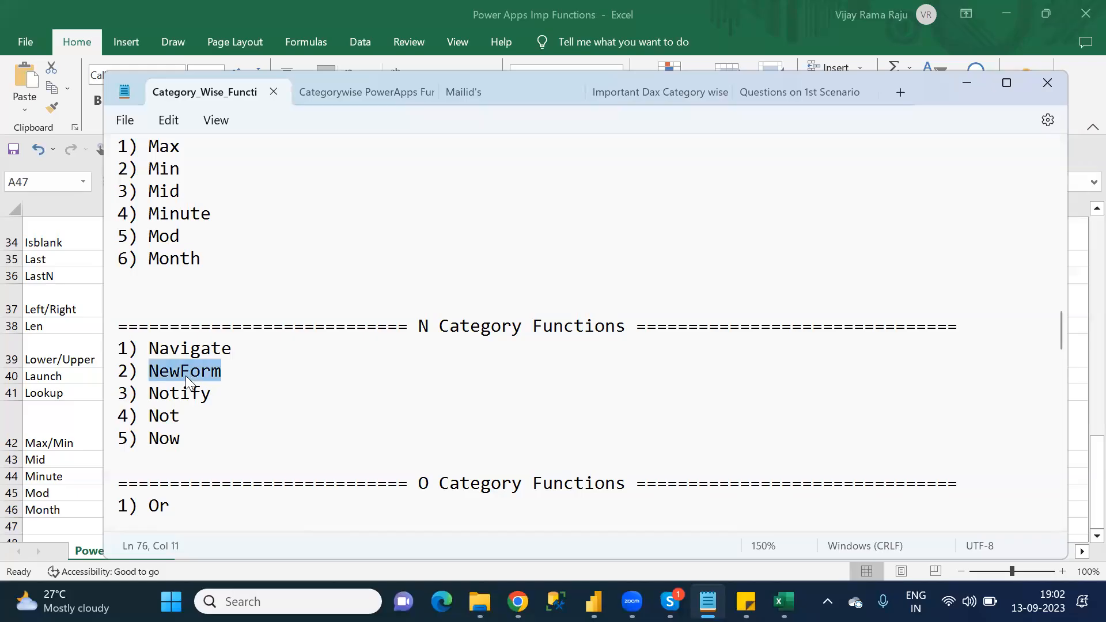
pyautogui.click(72, 527)
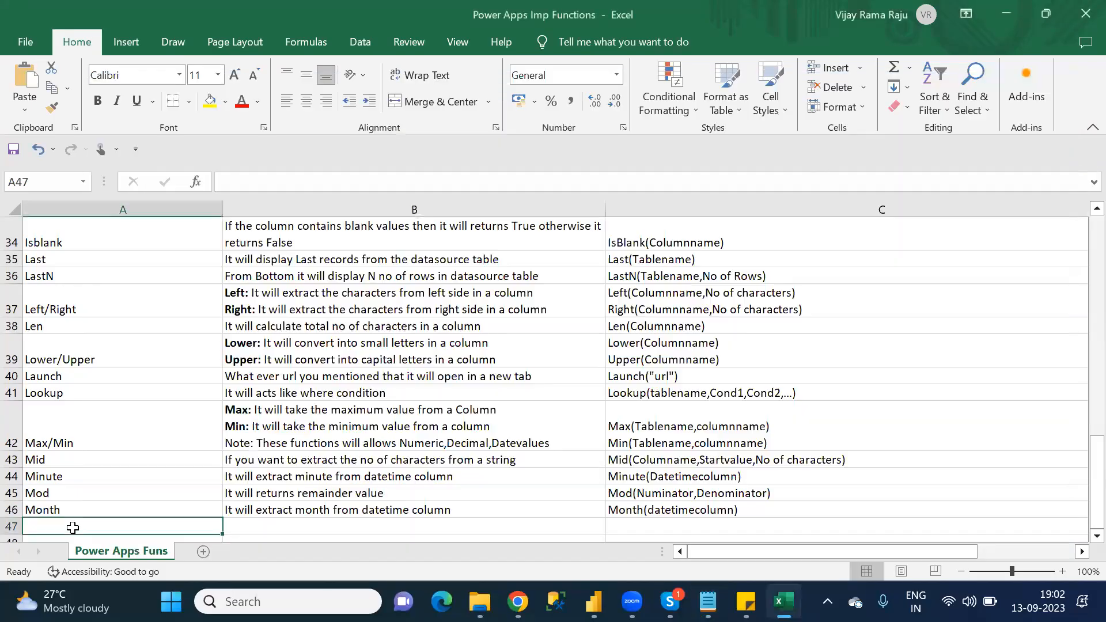
pyautogui.write('NewF')
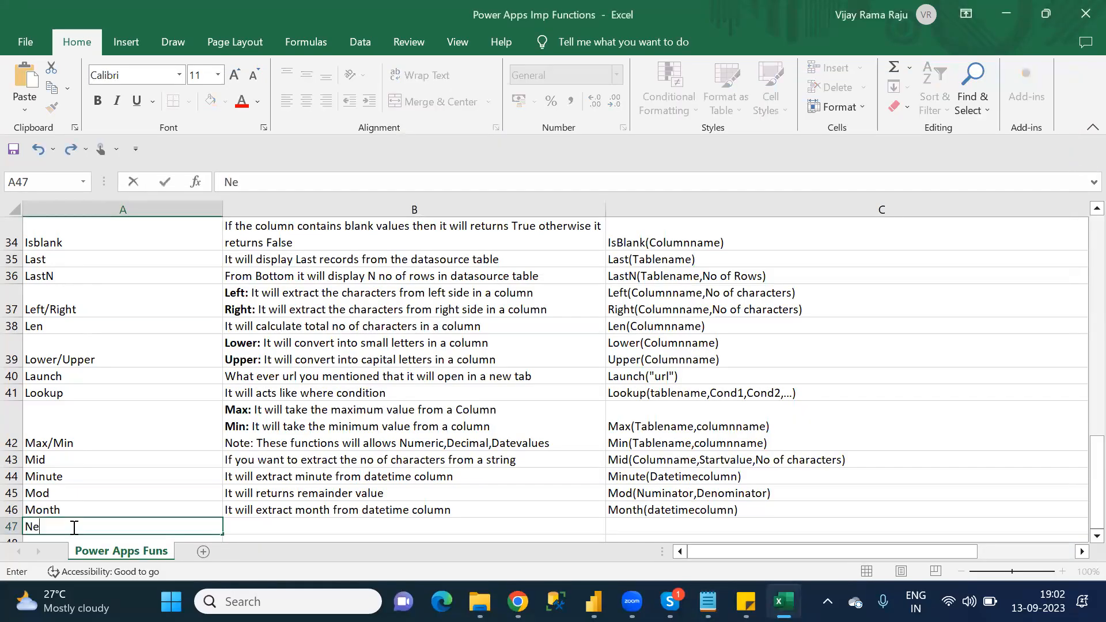
pyautogui.write('Orm')
pyautogui.press('BackSpace')
pyautogui.press('BackSpace')
pyautogui.press('BackSpace')
pyautogui.write('orm')
pyautogui.press('F2')
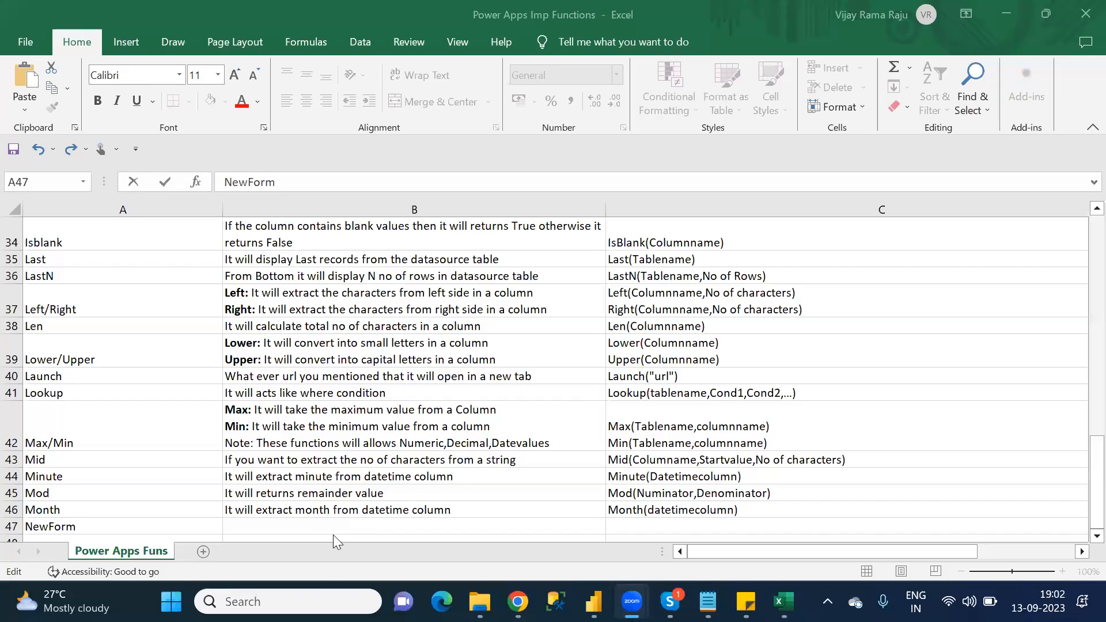
# Step: Enter the NewForm description "In the Edit Form all the textbox element values are cleared" in cell B47
pyautogui.click(327, 520)
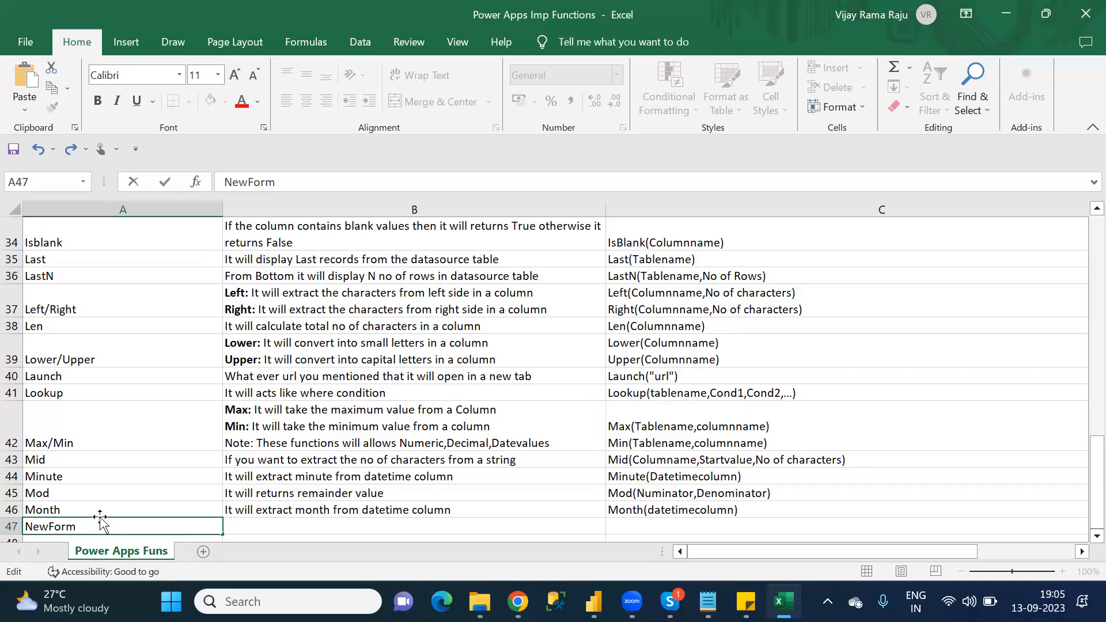
pyautogui.click(277, 521)
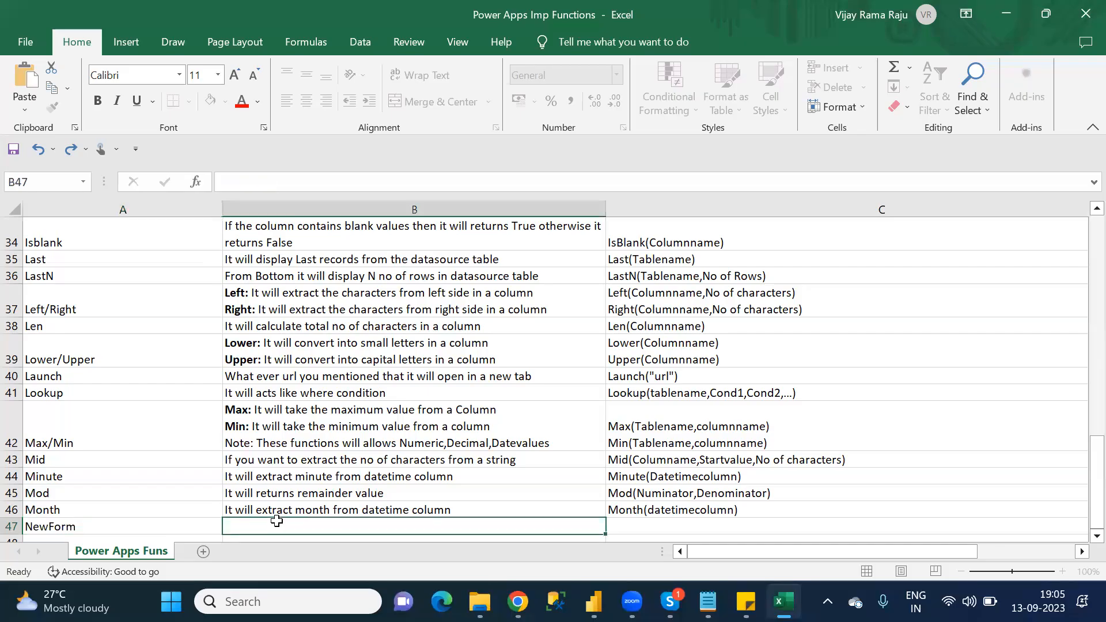
pyautogui.click(246, 185)
pyautogui.write('It will be')
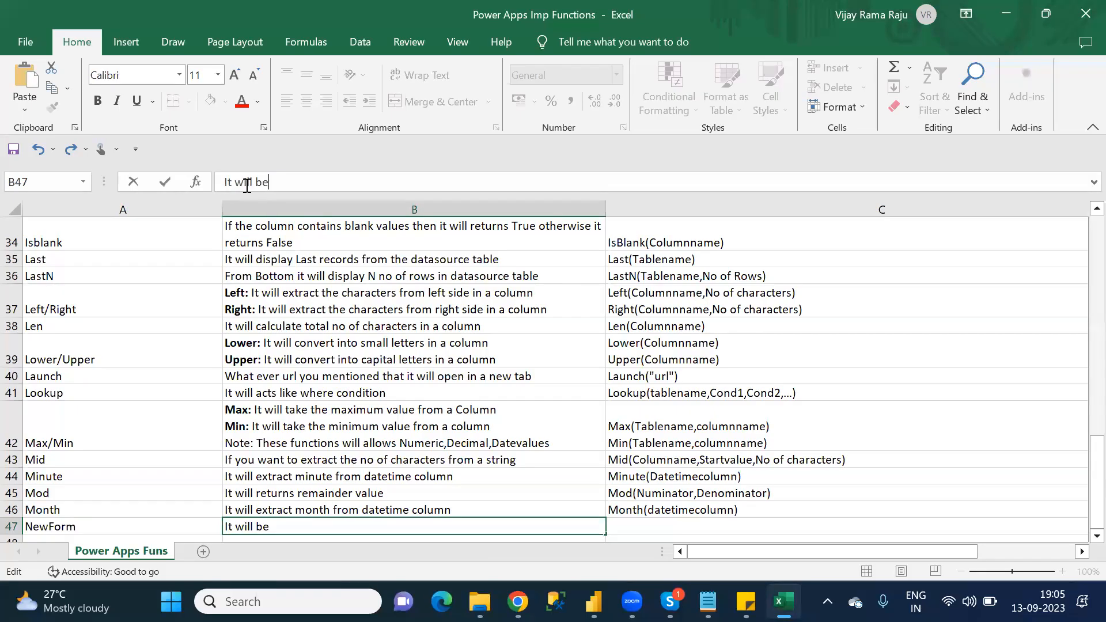
pyautogui.press('BackSpace')
pyautogui.press('BackSpace')
pyautogui.press('BackSpace')
pyautogui.press('BackSpace')
pyautogui.press('BackSpace')
pyautogui.press('BackSpace')
pyautogui.press('BackSpace')
pyautogui.press('BackSpace')
pyautogui.press('BackSpace')
pyautogui.press('BackSpace')
pyautogui.write('In the Editfo')
pyautogui.press('BackSpace')
pyautogui.press('BackSpace')
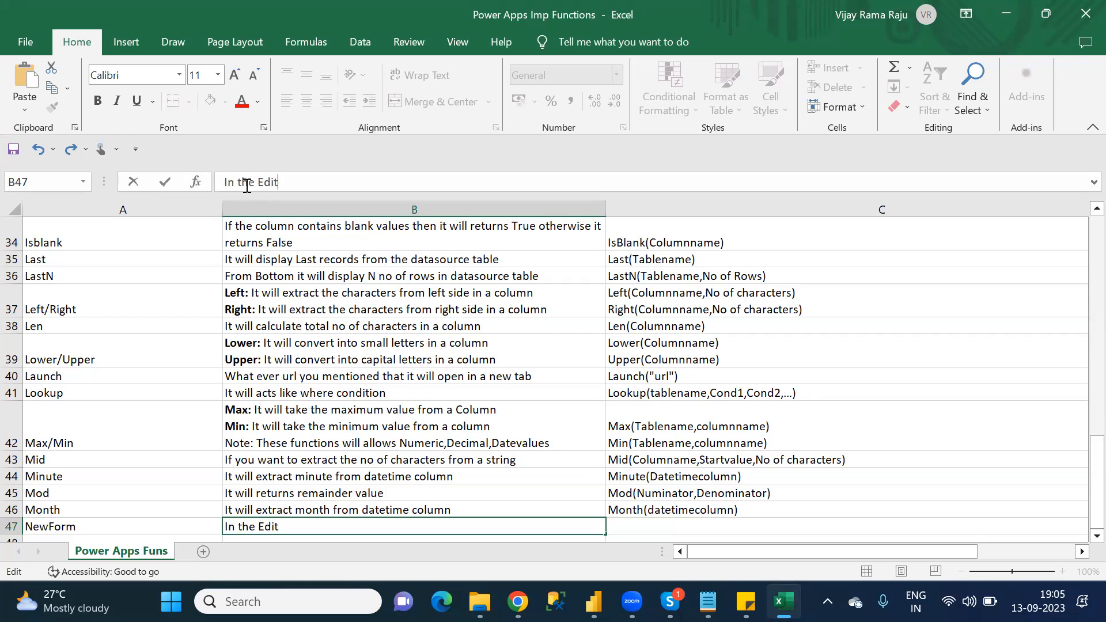
pyautogui.write('Form all the ')
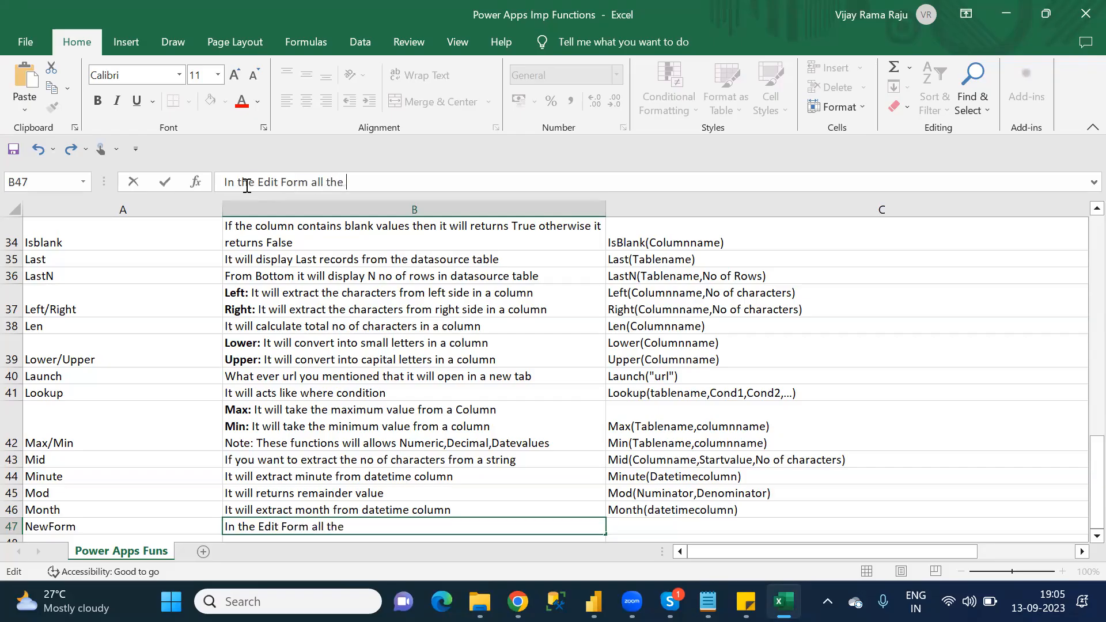
pyautogui.write('textbox element')
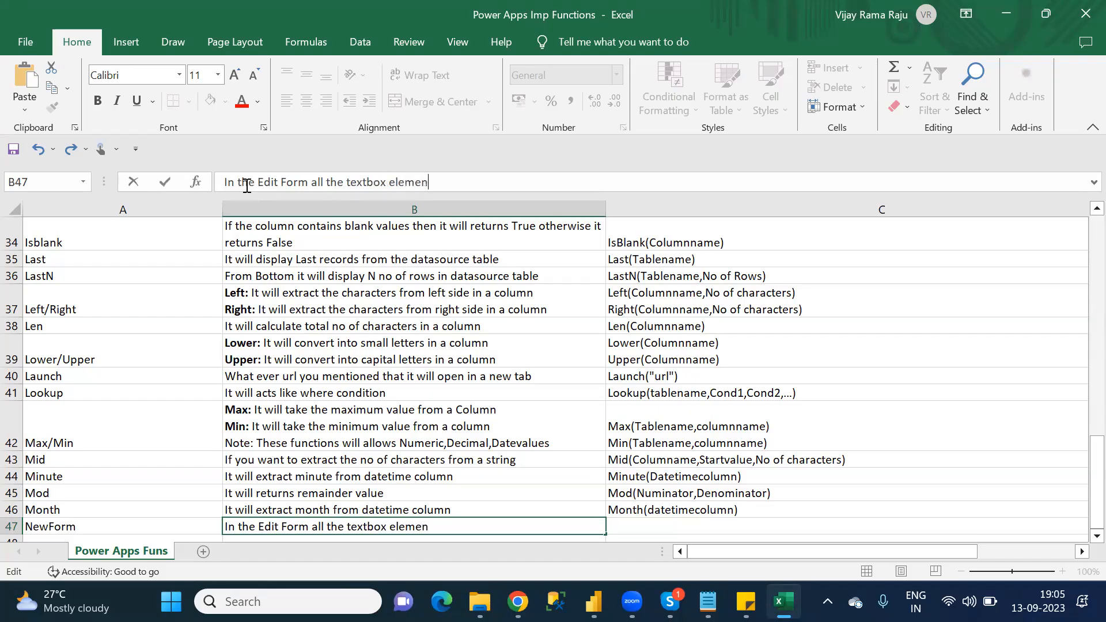
pyautogui.press('BackSpace')
pyautogui.press('BackSpace')
pyautogui.press('BackSpace')
pyautogui.press('BackSpace')
pyautogui.press('BackSpace')
pyautogui.press('BackSpace')
pyautogui.press('BackSpace')
pyautogui.write('elemen')
pyautogui.write('ts ')
pyautogui.write('value')
pyautogui.press('BackSpace')
pyautogui.press('BackSpace')
pyautogui.press('BackSpace')
pyautogui.press('BackSpace')
pyautogui.press('BackSpace')
pyautogui.press('BackSpace')
pyautogui.press('BackSpace')
pyautogui.write('values are cle')
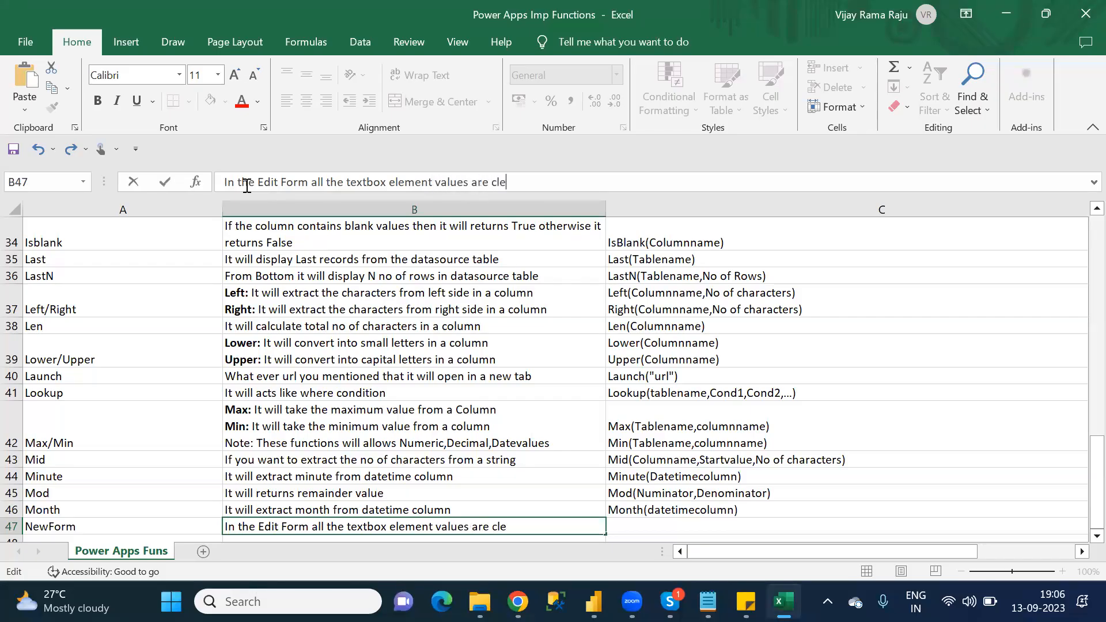
pyautogui.write('ared')
# Step: Enter the syntax Newform() for the NewForm function in cell C47
pyautogui.click(660, 533)
pyautogui.hscroll(3, 659, 532)
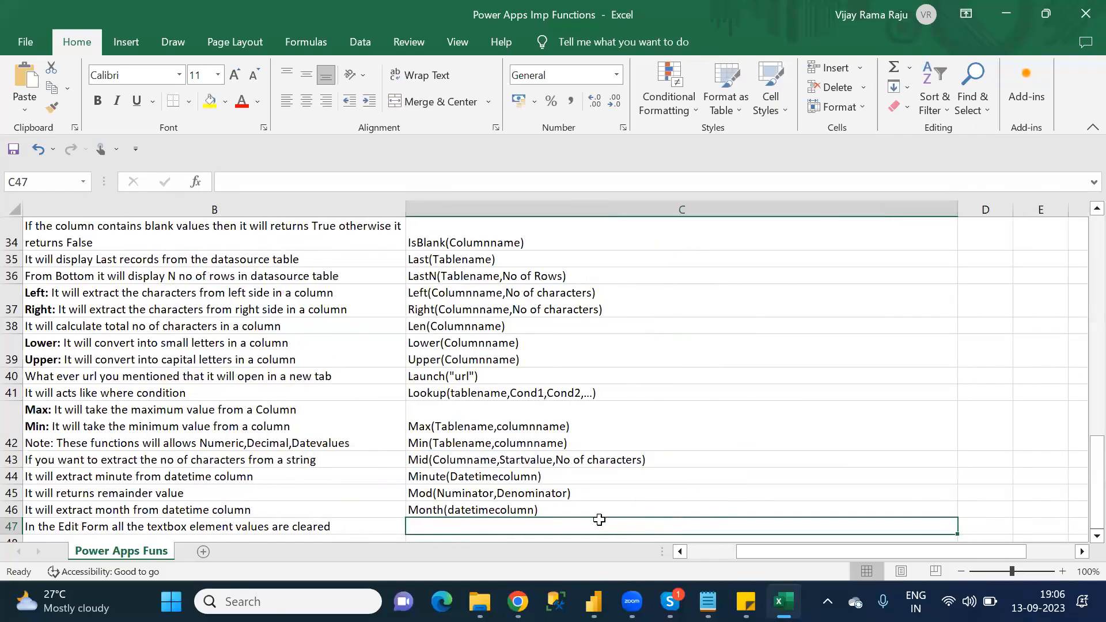
pyautogui.click(241, 180)
pyautogui.write('New')
pyautogui.press('BackSpace')
pyautogui.write('form()')
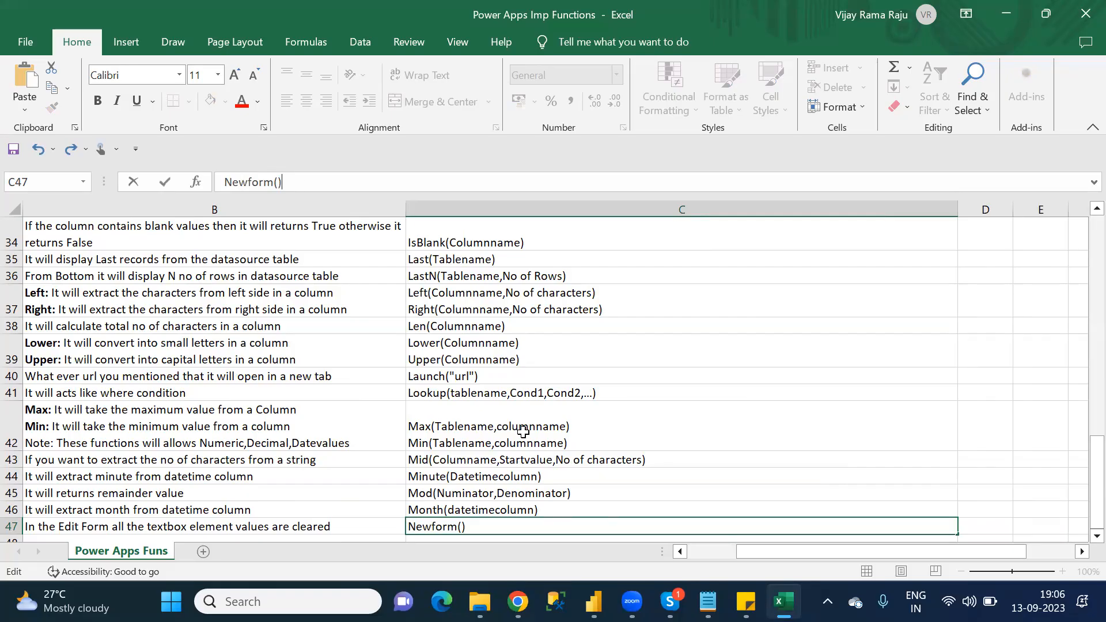
# Step: Switch to the Customer_DefaultCanvasApp in the Power Apps Studio browser tab and skip the welcome dialog
pyautogui.moveTo(517, 601)
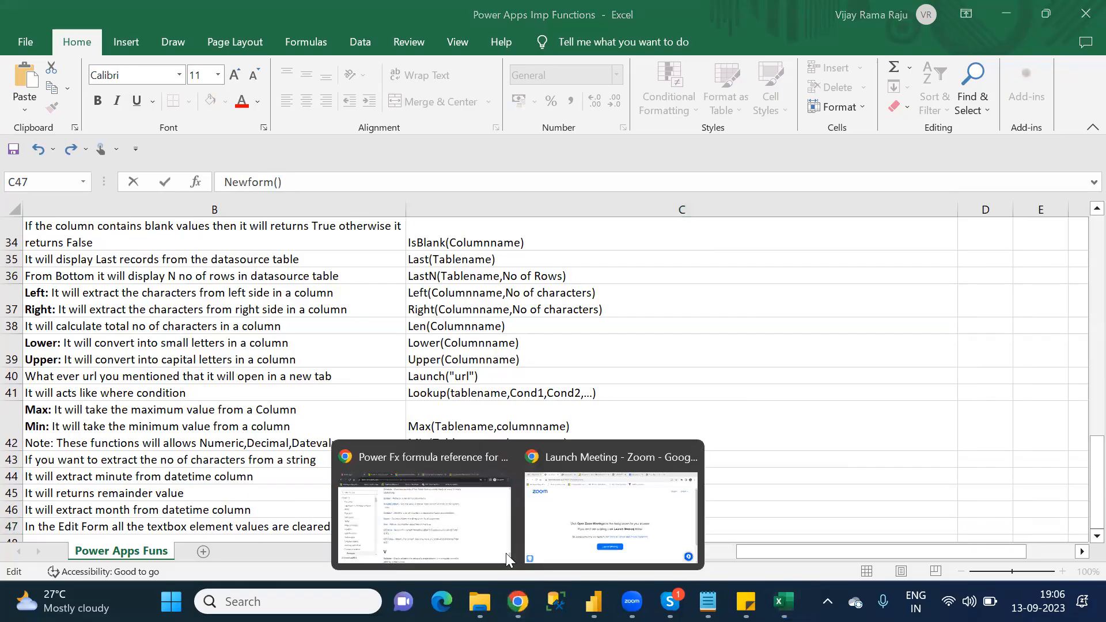
pyautogui.click(485, 522)
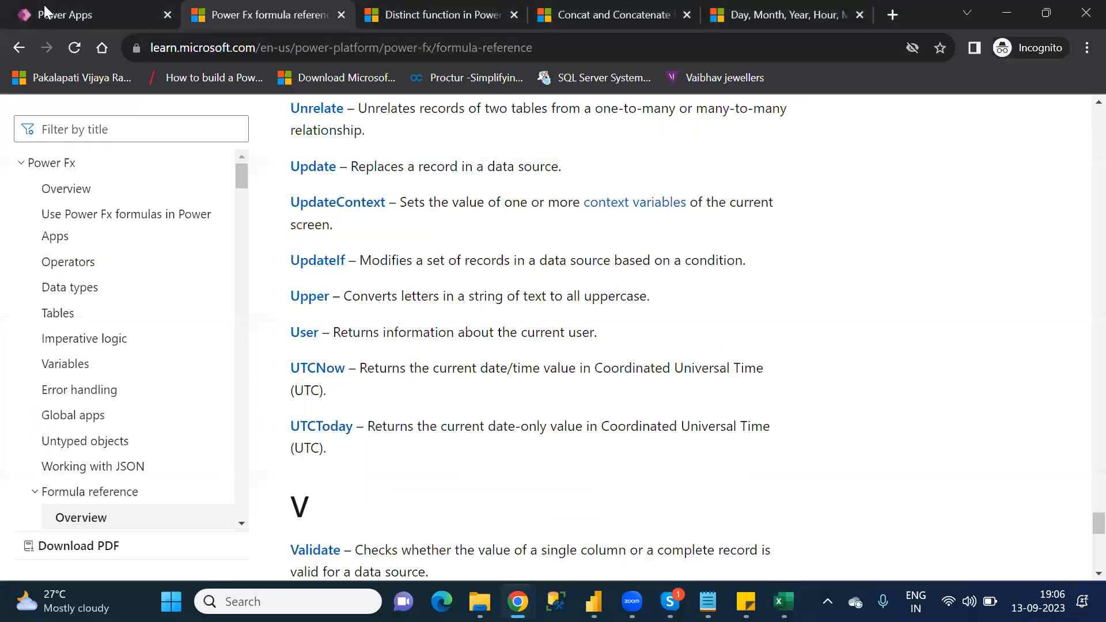
pyautogui.click(45, 13)
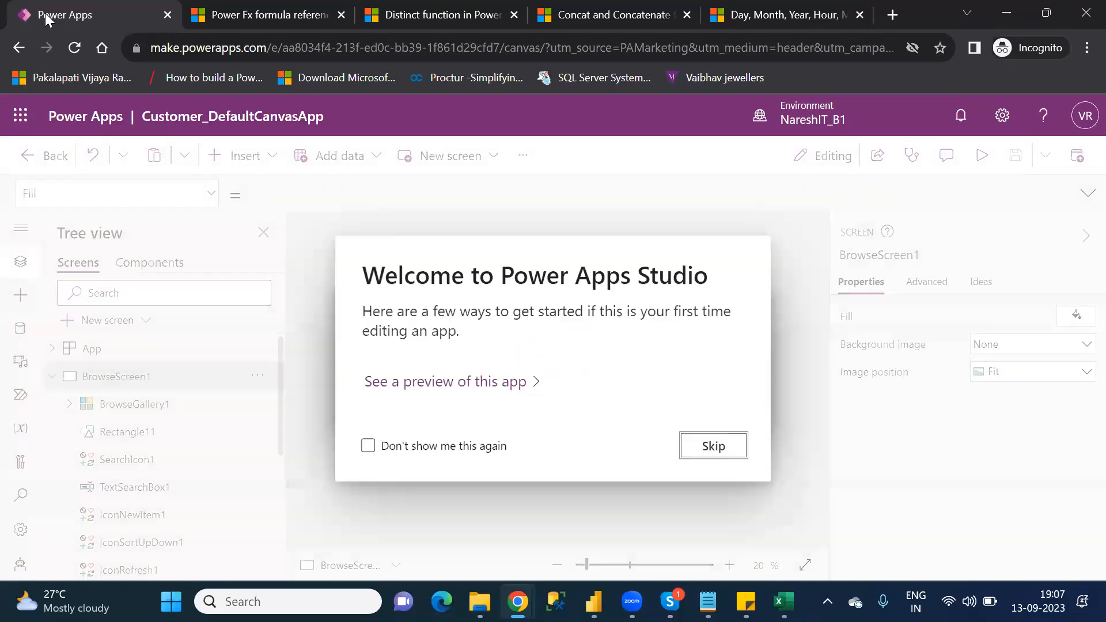
pyautogui.click(713, 452)
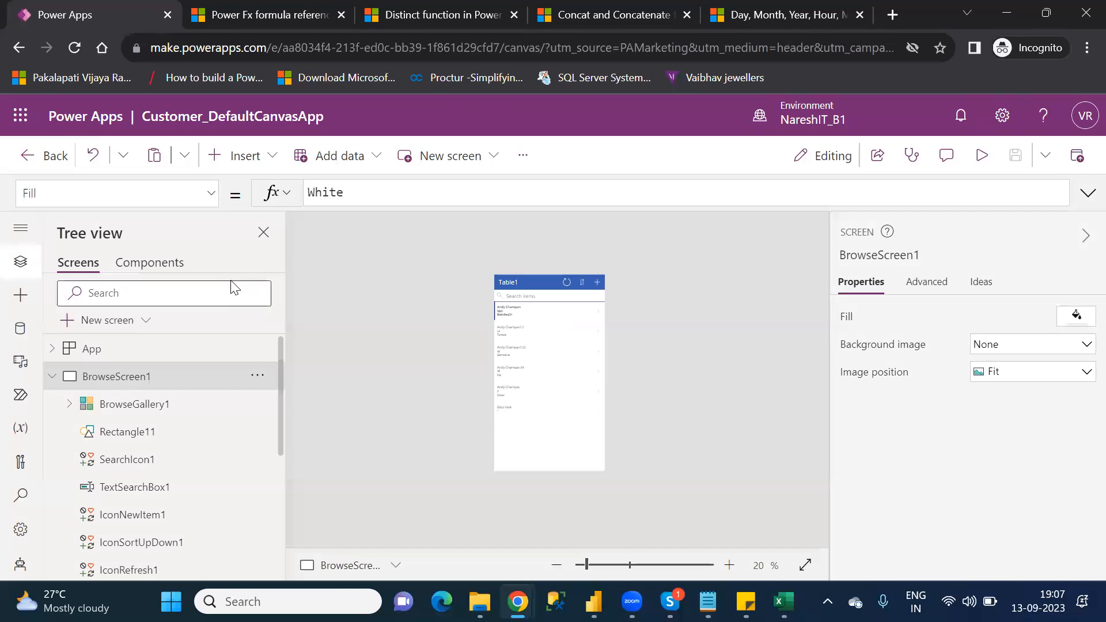
# Step: Collapse BrowseScreen1, expand EditScreen1 and select its EditForm1 to examine the form
pyautogui.click(53, 377)
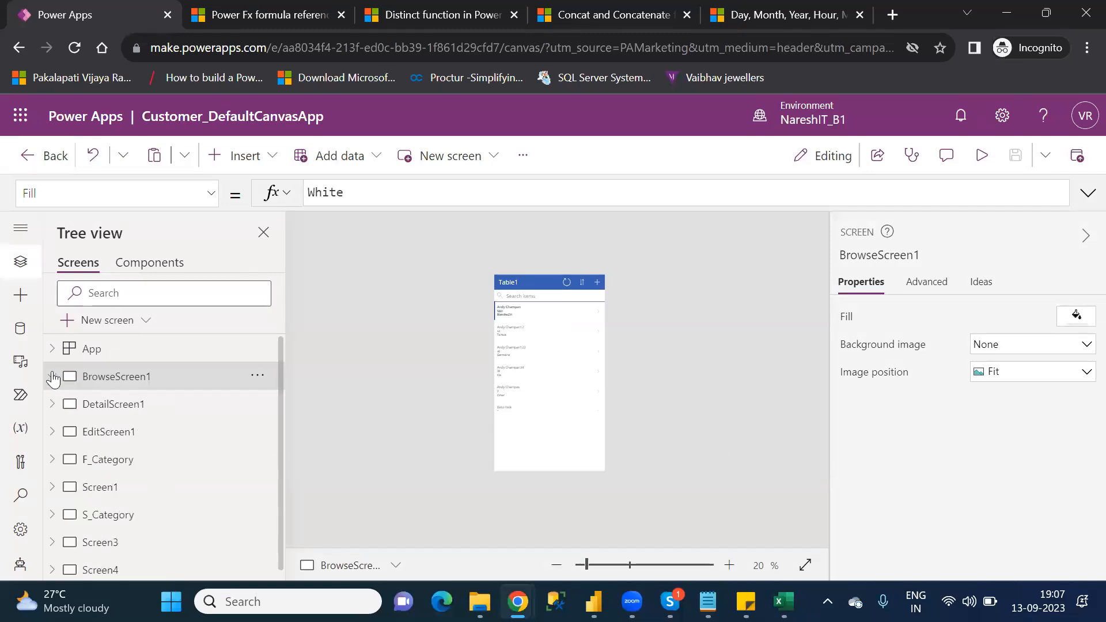
pyautogui.click(113, 432)
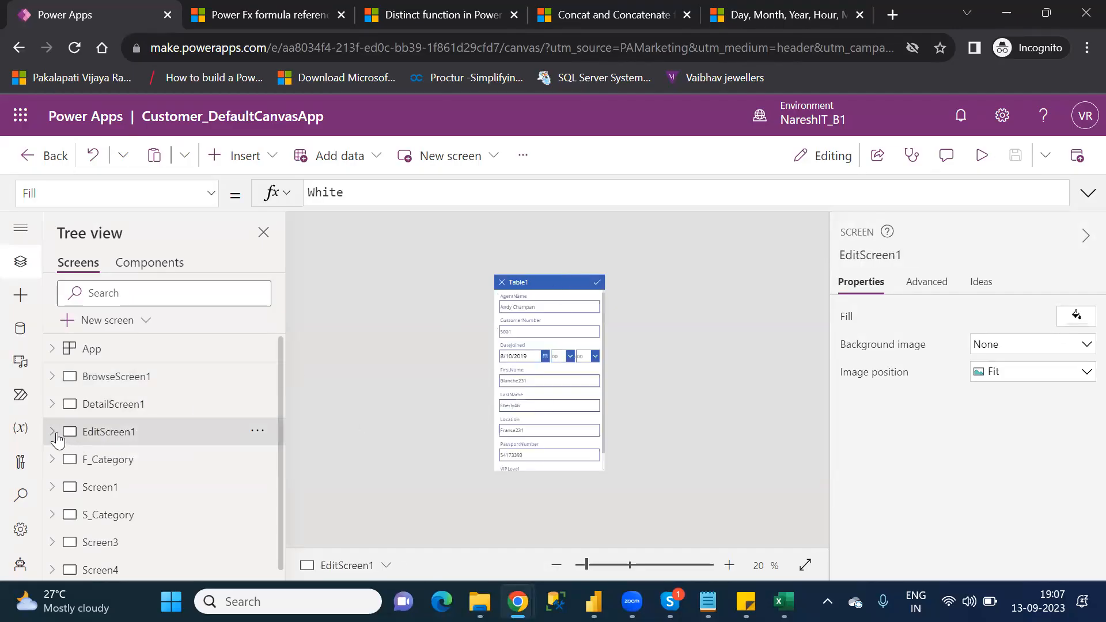
pyautogui.click(53, 432)
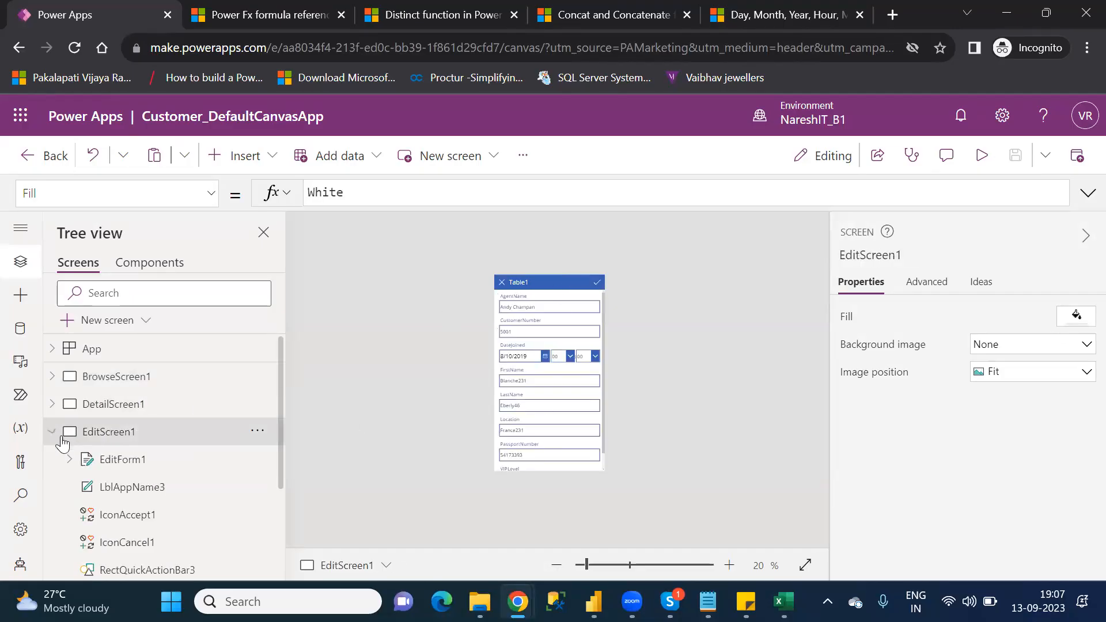
pyautogui.click(138, 471)
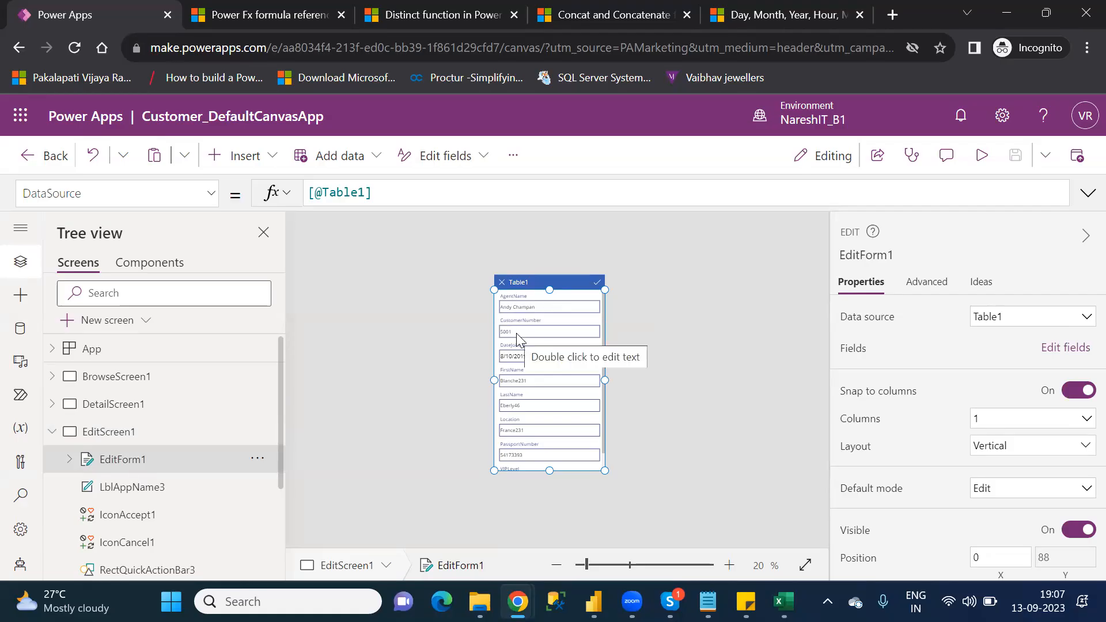
# Step: Examine the form argument of NewForm in the OnSelect formula of BrowseScreen1's add icon
pyautogui.click(194, 380)
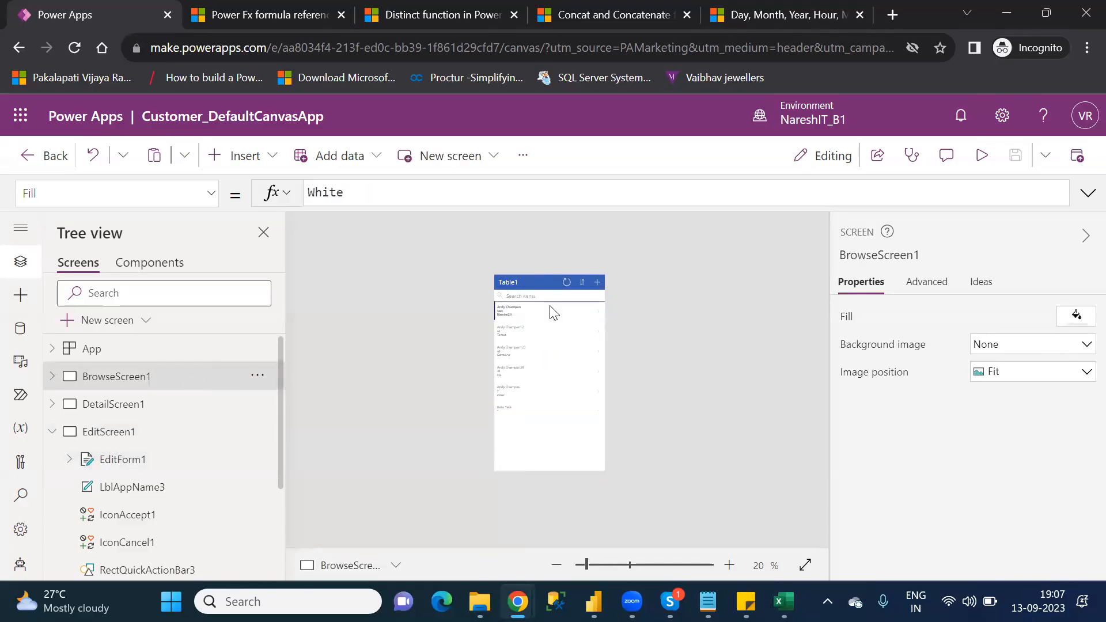
pyautogui.click(596, 283)
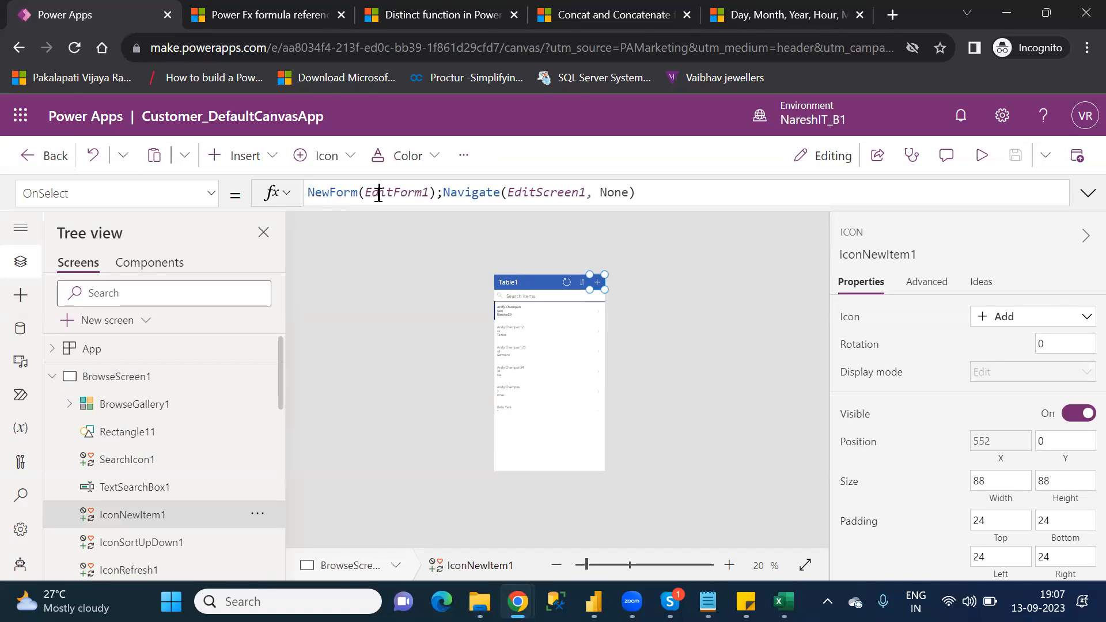
pyautogui.click(378, 194)
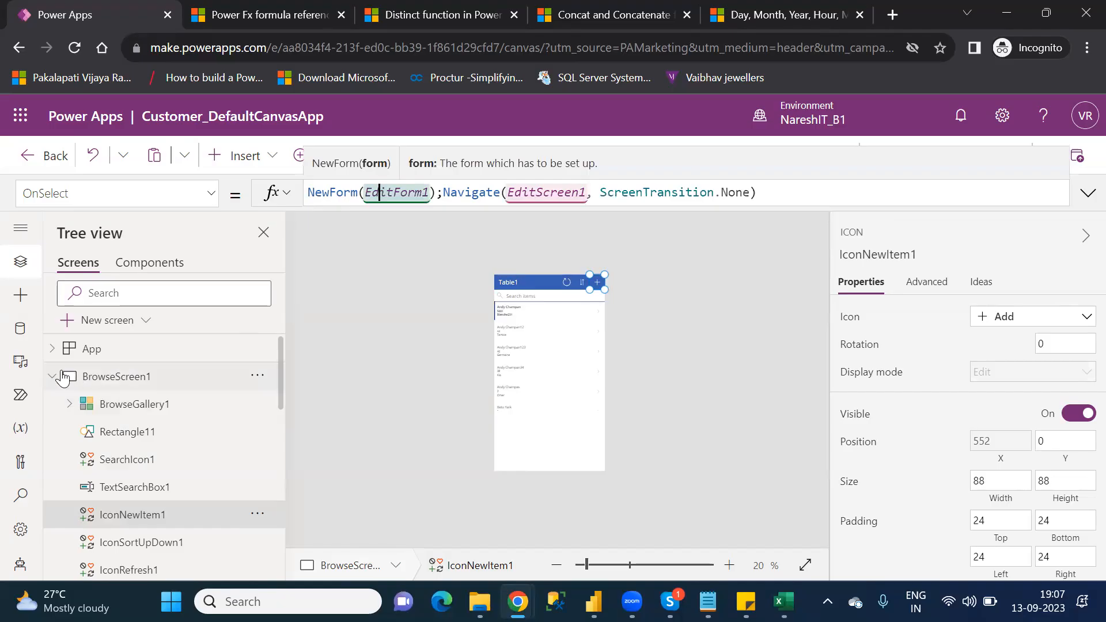
# Step: Collapse BrowseScreen1, switch to the Power Apps Imp Functions workbook in Excel and complete the C47 syntax as Newform(EditFormName)
pyautogui.click(53, 376)
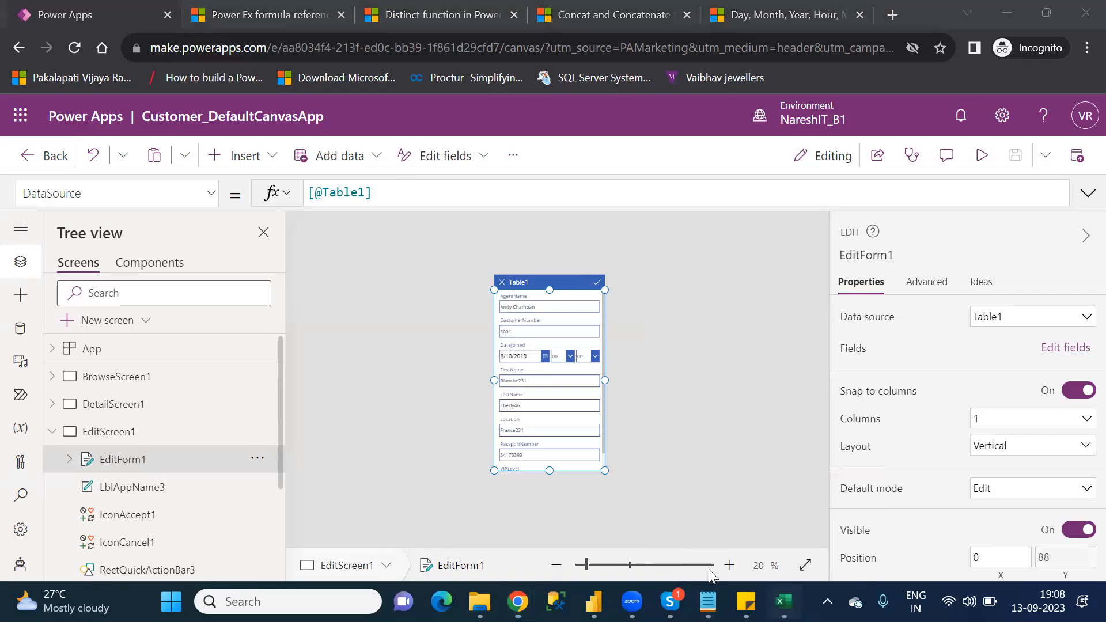
pyautogui.click(783, 602)
pyautogui.press('Left')
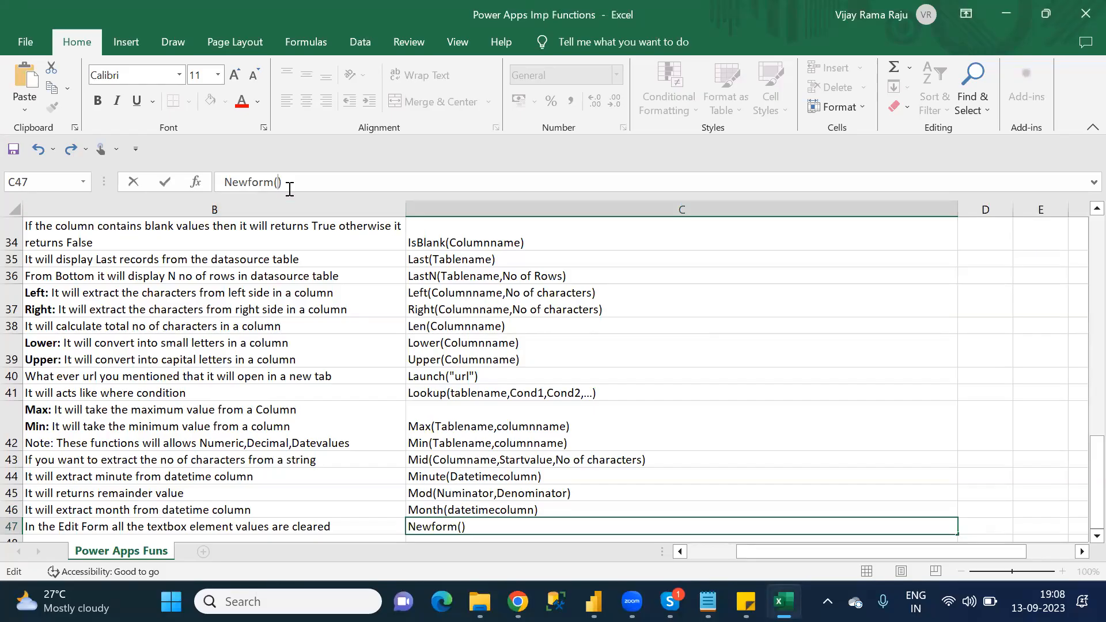
pyautogui.write('EditFormName')
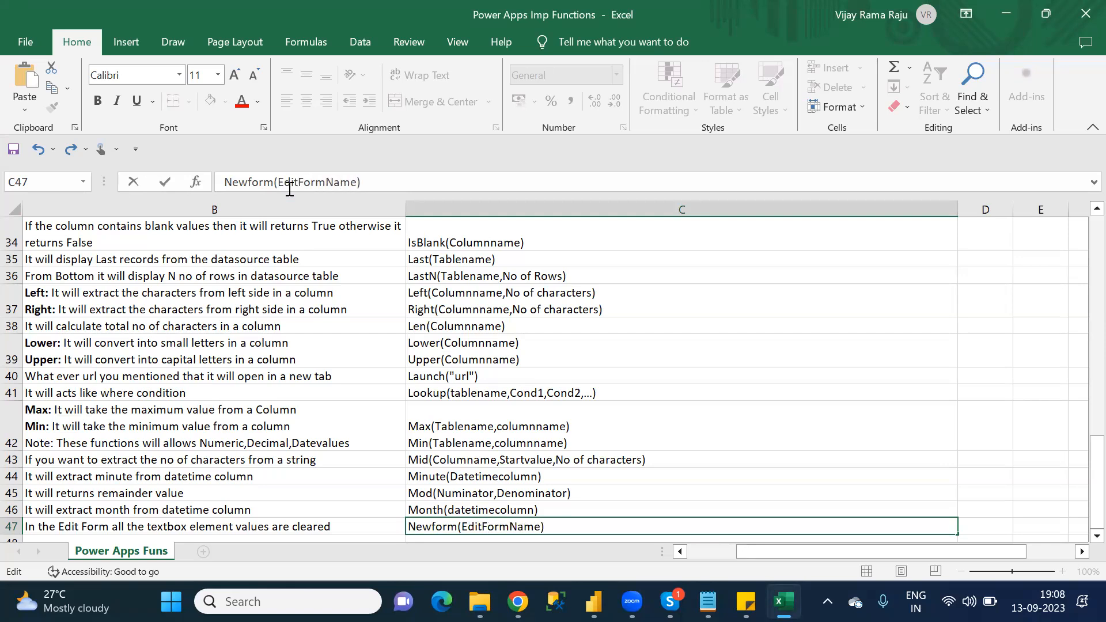
pyautogui.click(616, 506)
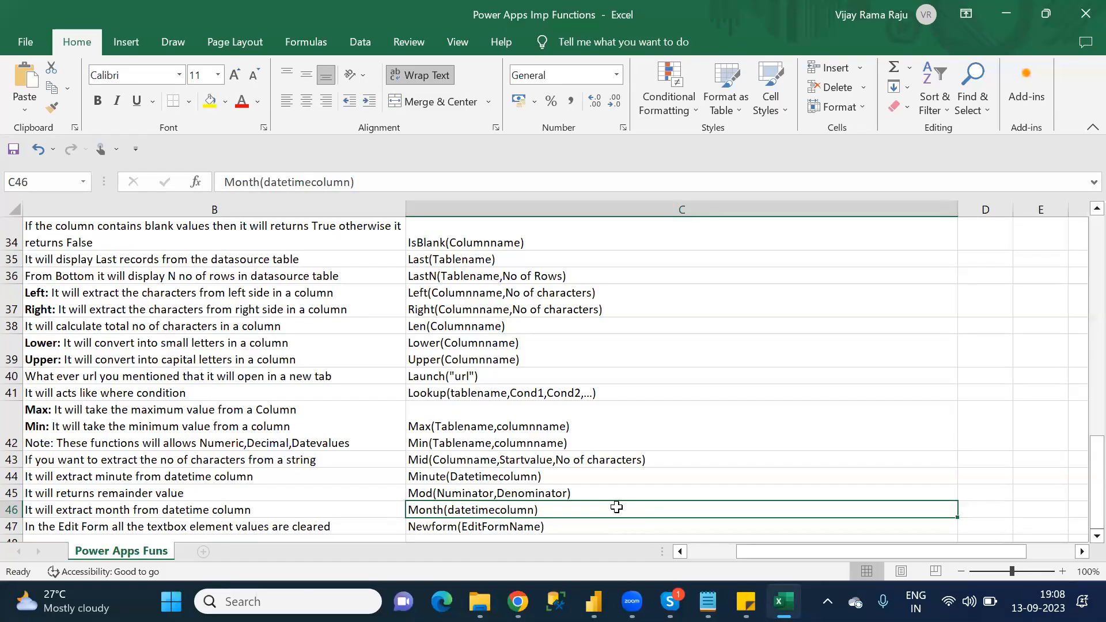
# Step: Check the N category function list in Notepad, return to Excel and enter Notify as the function name in cell A48
pyautogui.press('Down')
pyautogui.press('Down')
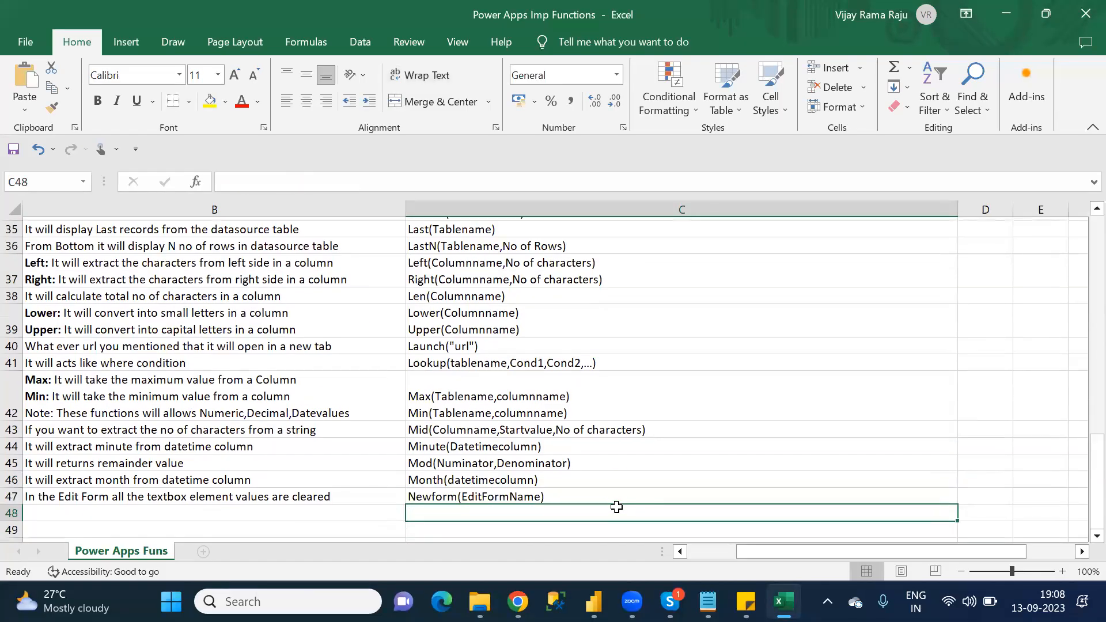
pyautogui.press('Left')
pyautogui.press('Left')
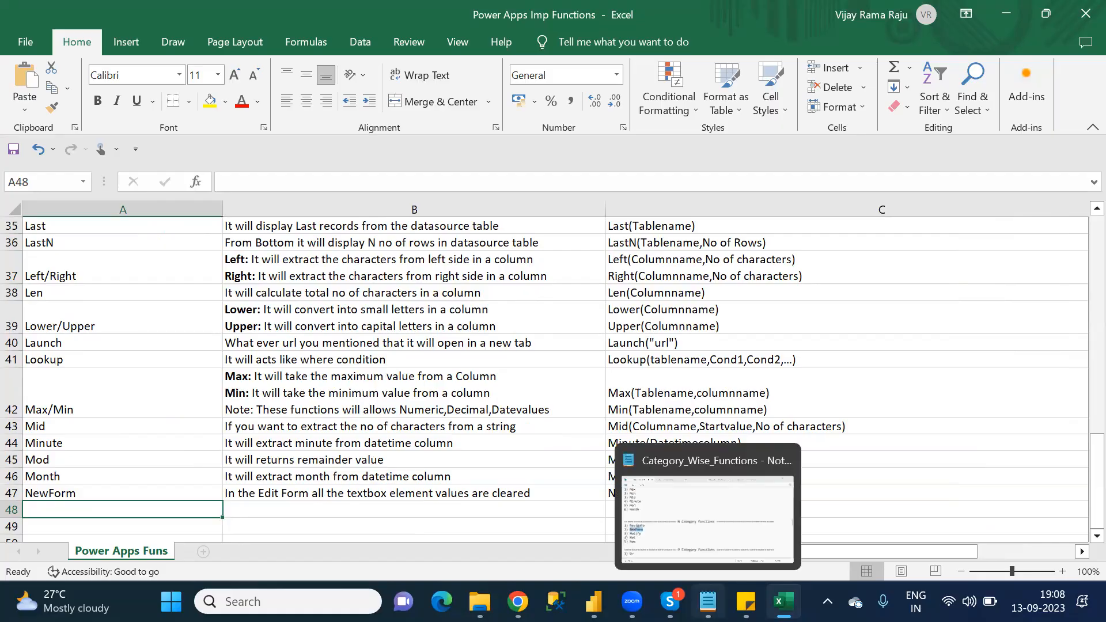
pyautogui.click(707, 601)
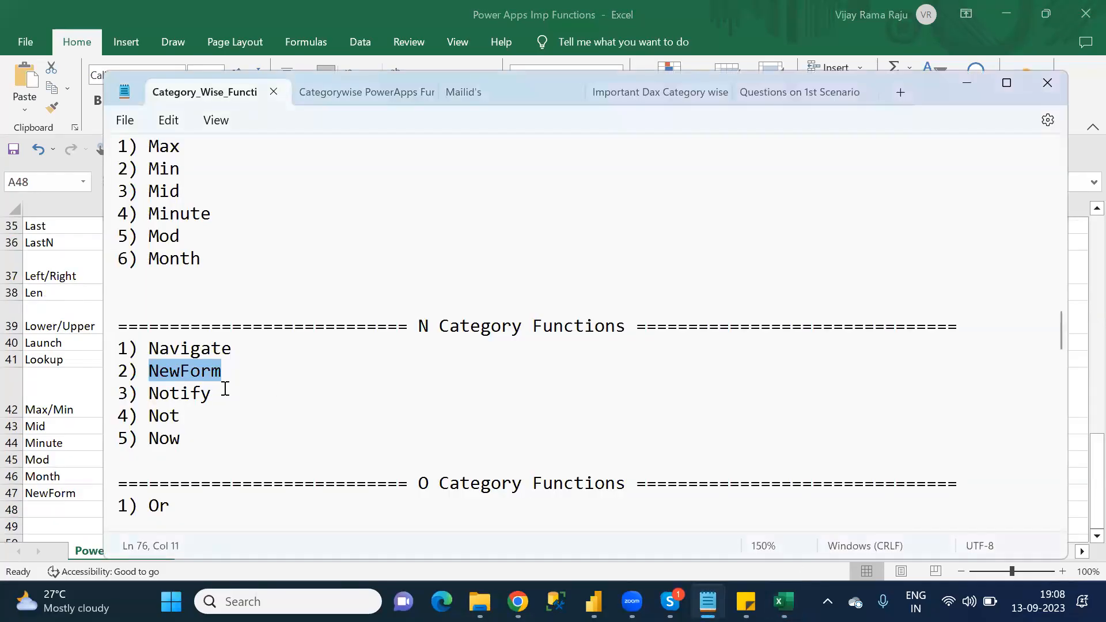
pyautogui.hotkey('alt', 'Tab')
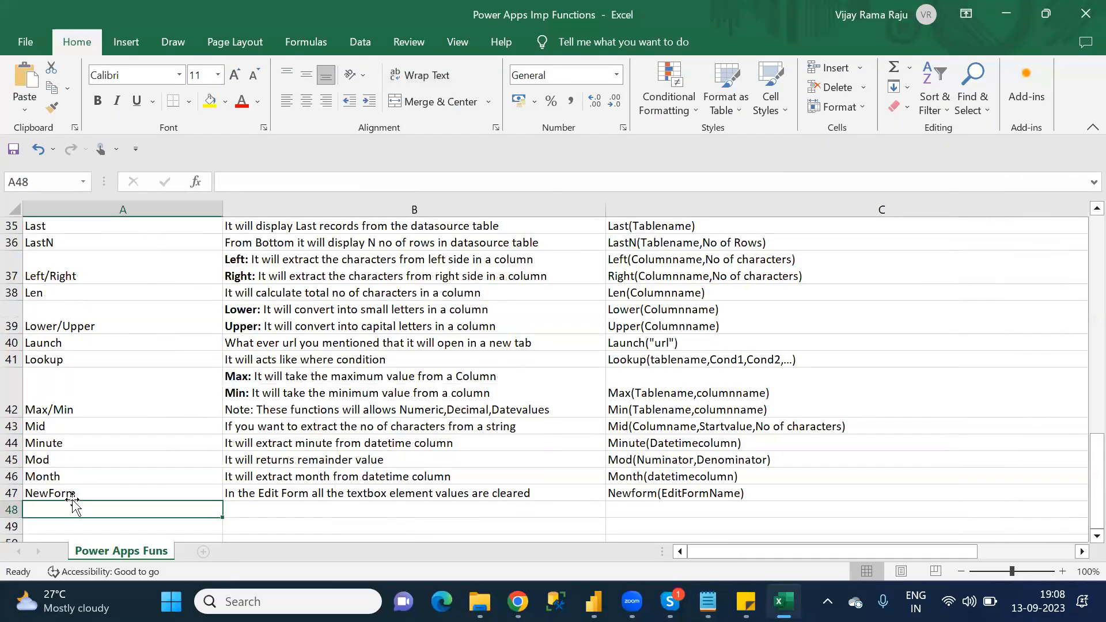
pyautogui.write('Notify')
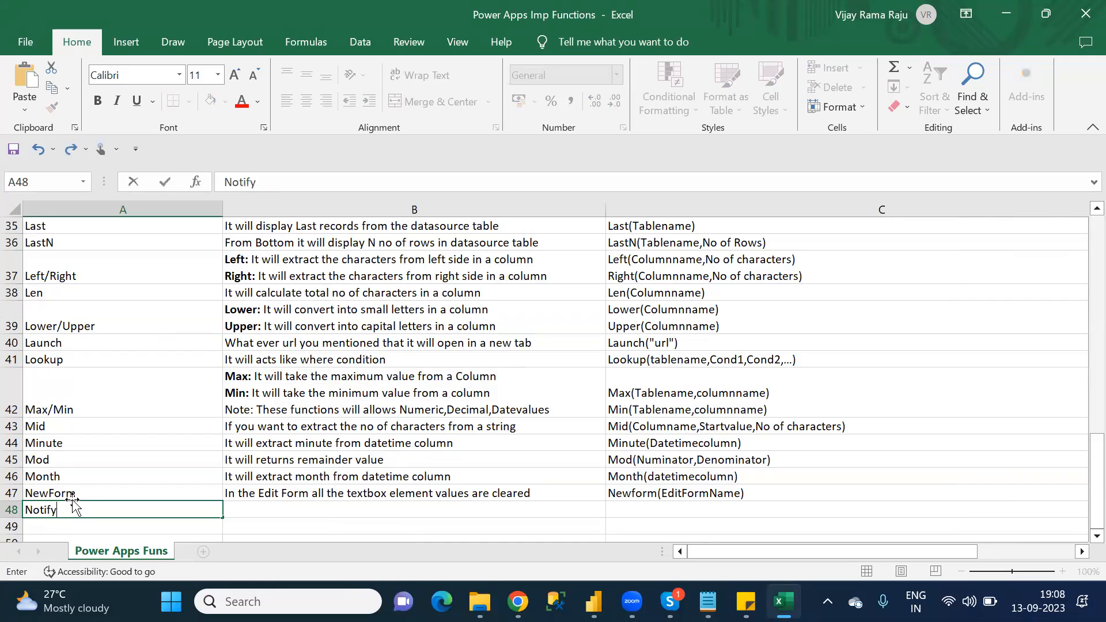
pyautogui.press('Tab')
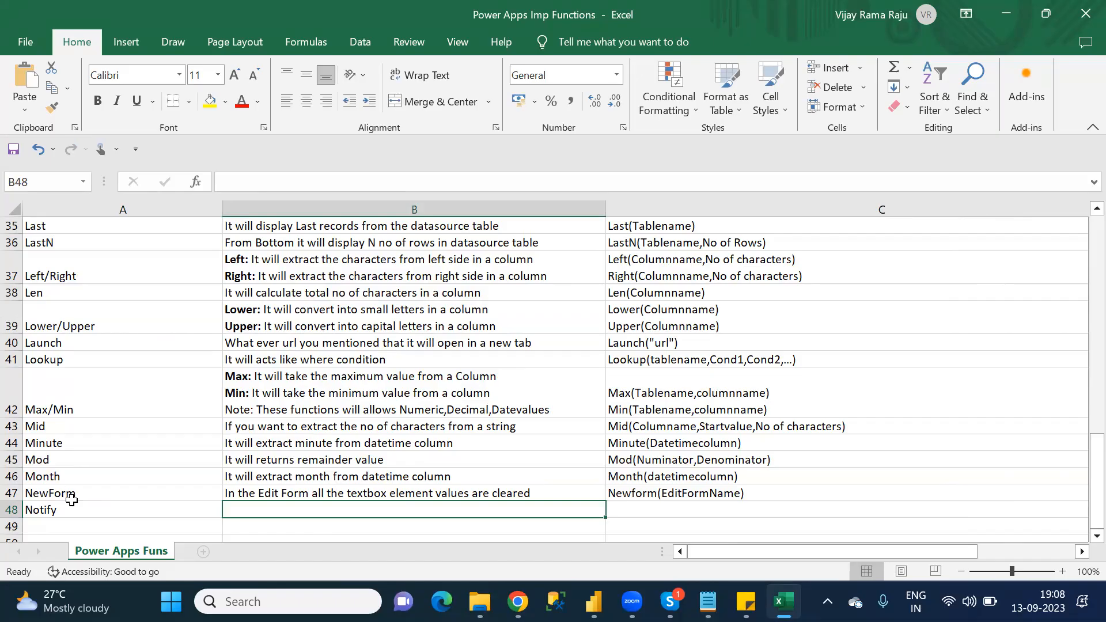
# Step: Enter the Notify description "If you want to show any popup message use Notify Function" in cell B48
pyautogui.write('If you')
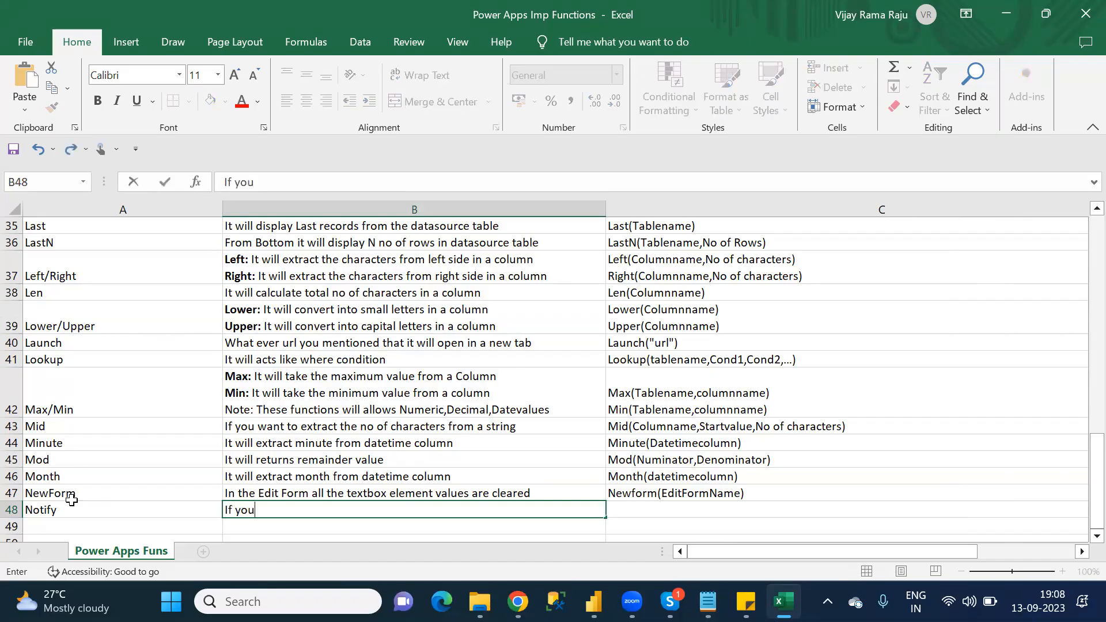
pyautogui.write(' wnat')
pyautogui.press('BackSpace')
pyautogui.press('BackSpace')
pyautogui.press('BackSpace')
pyautogui.write('ant to show any ')
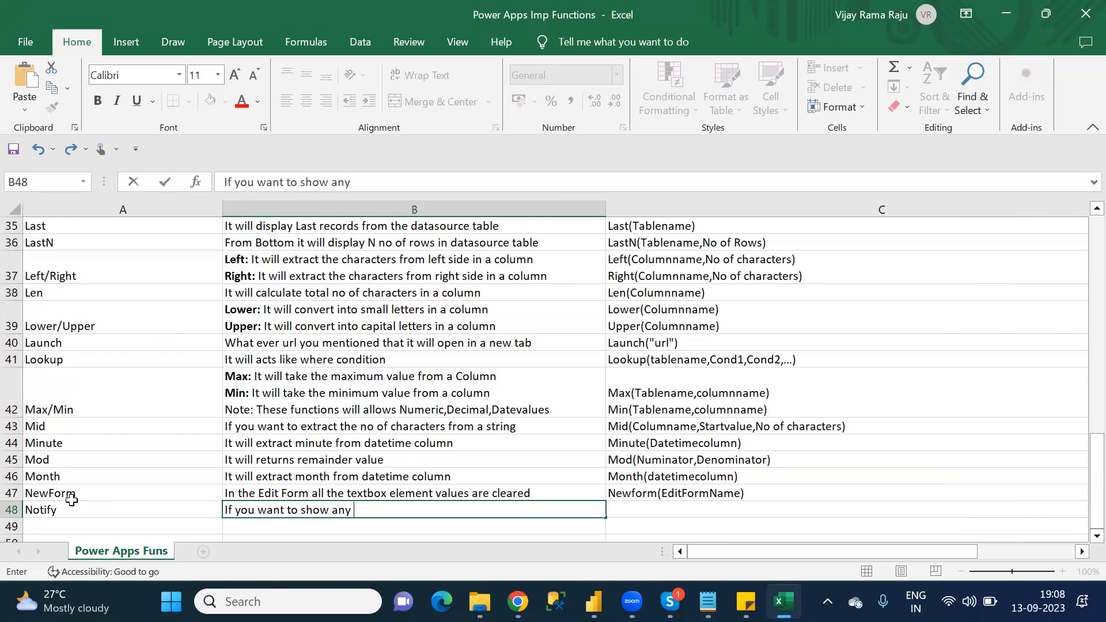
pyautogui.write('popup me')
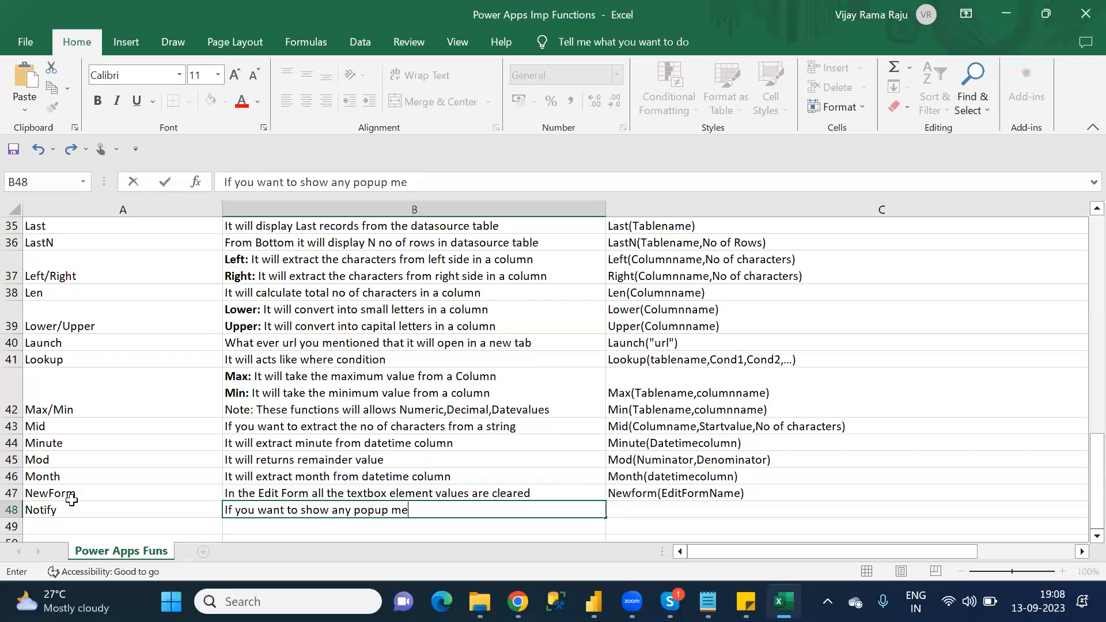
pyautogui.write('ssage use Noti')
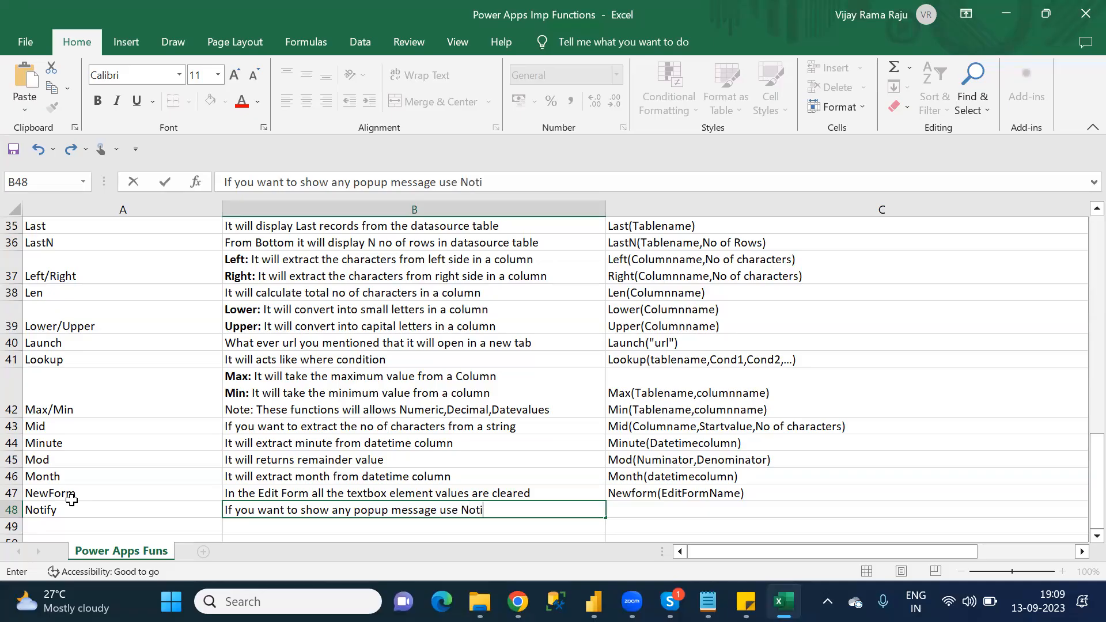
pyautogui.write('fy Function')
pyautogui.hotkey('ctrl', 'Return')
# Step: Enter the syntax Notify("any text") for the Notify function in cell C48
pyautogui.press('Tab')
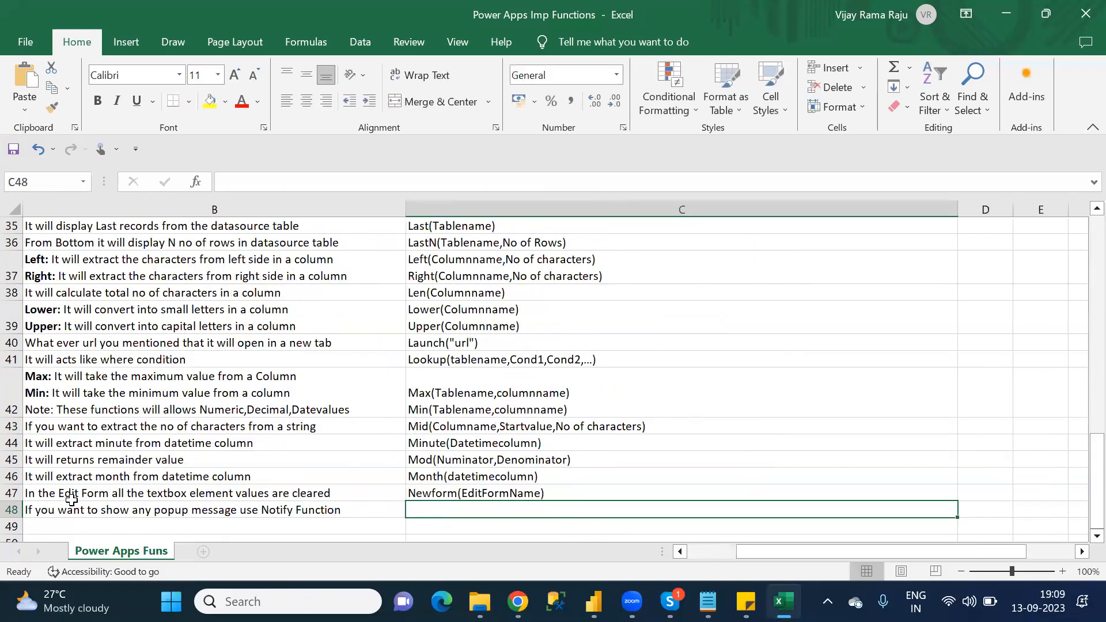
pyautogui.write('No')
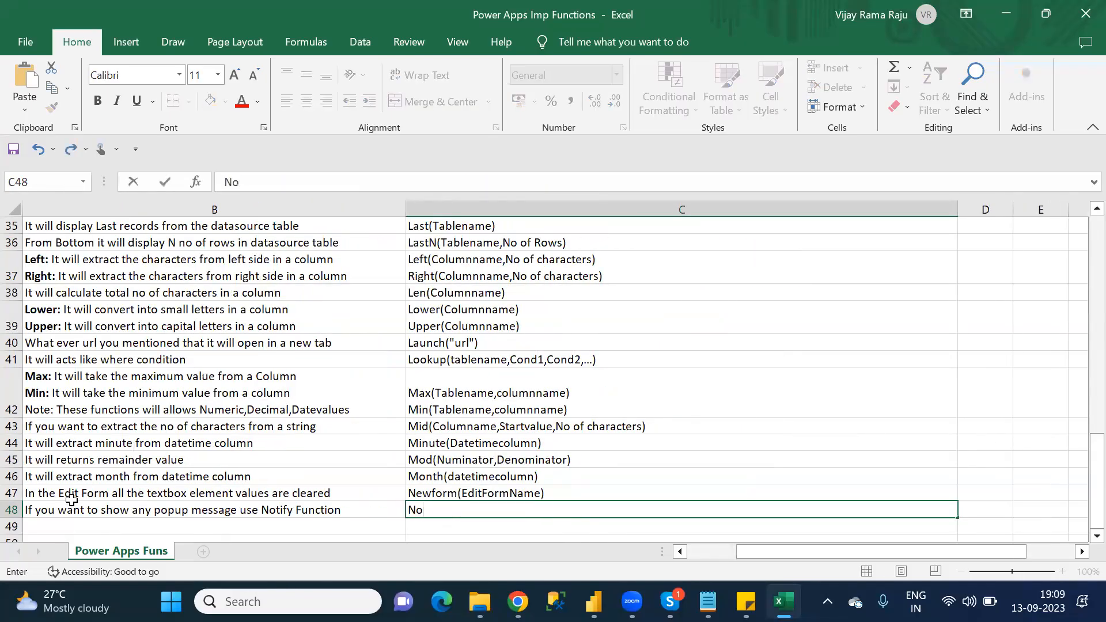
pyautogui.write('tify(""')
pyautogui.click(72, 505)
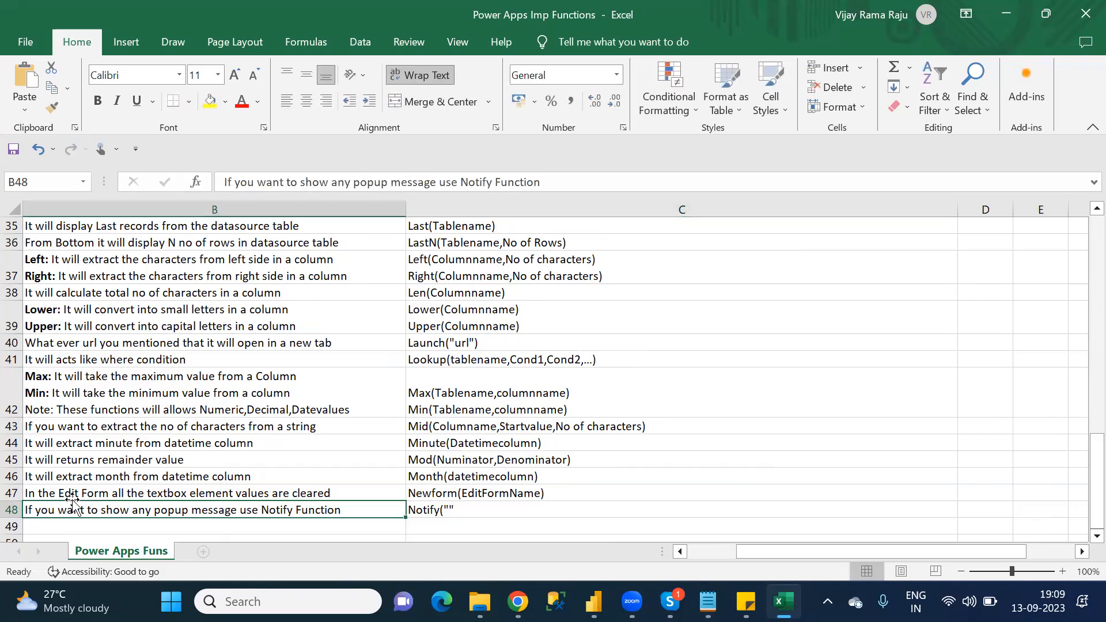
pyautogui.click(494, 509)
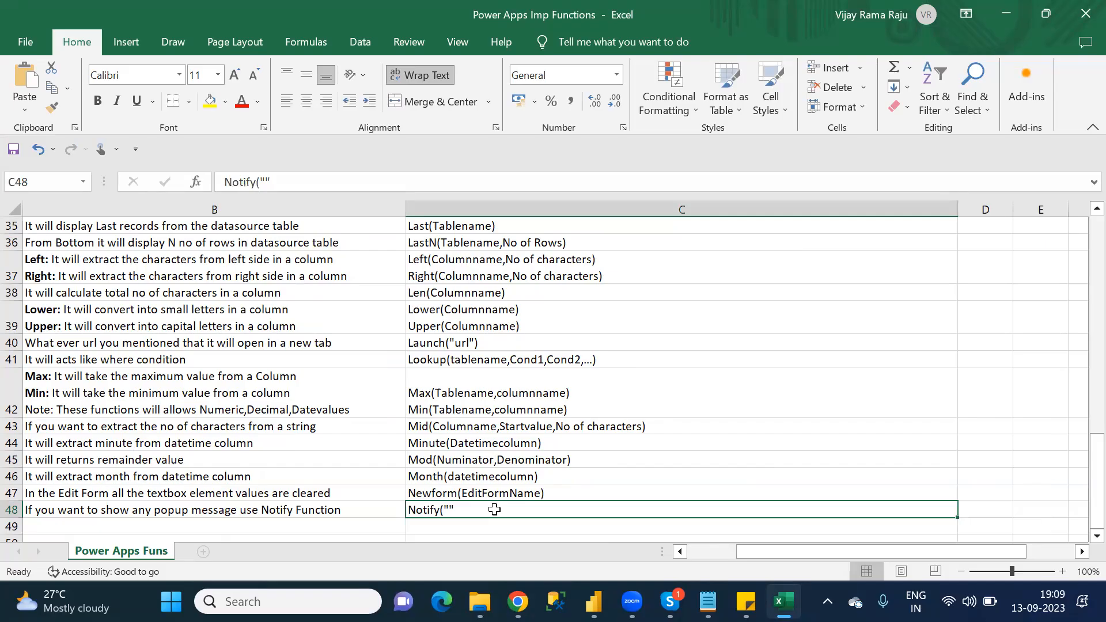
pyautogui.click(269, 180)
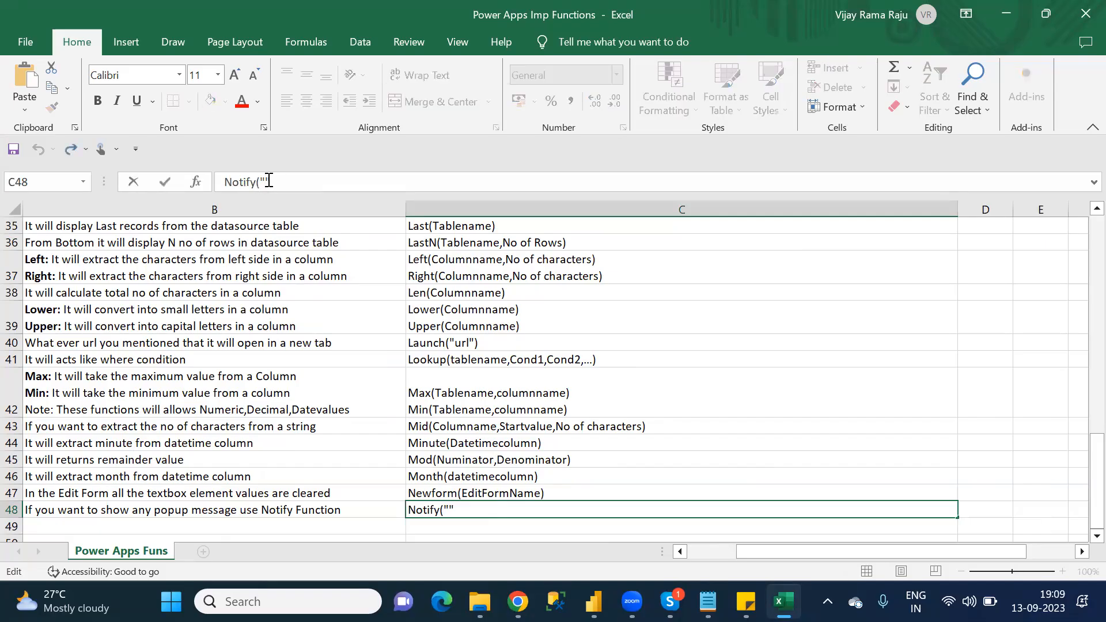
pyautogui.write('any text")')
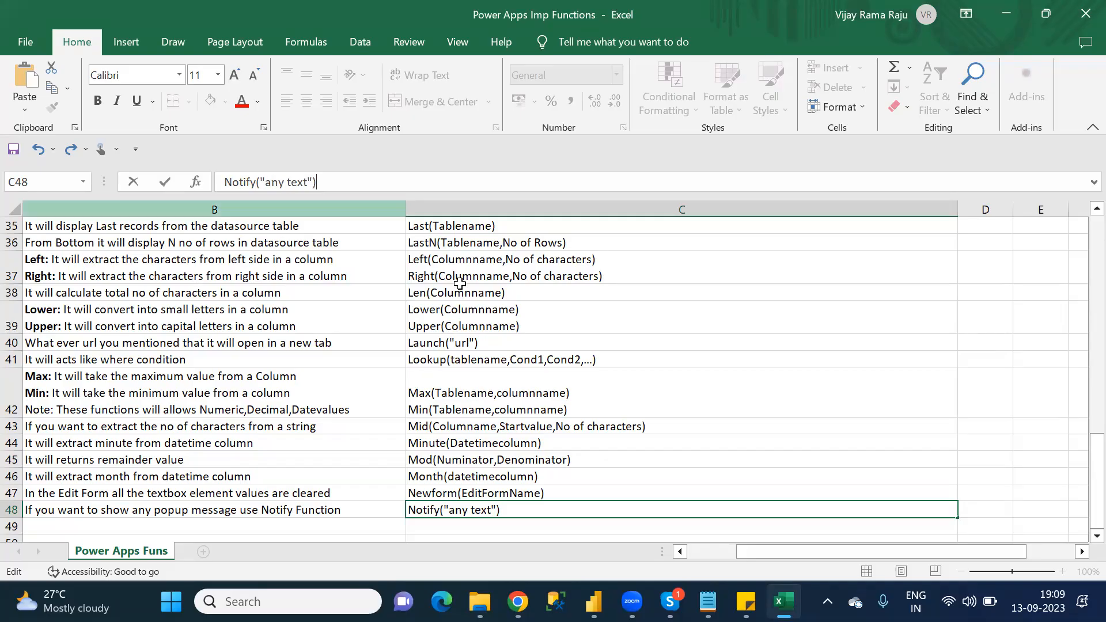
# Step: Check the function list in Notepad again, return to Excel and enter Not as the function name in cell A49
pyautogui.moveTo(845, 553); pyautogui.dragTo(769, 562)
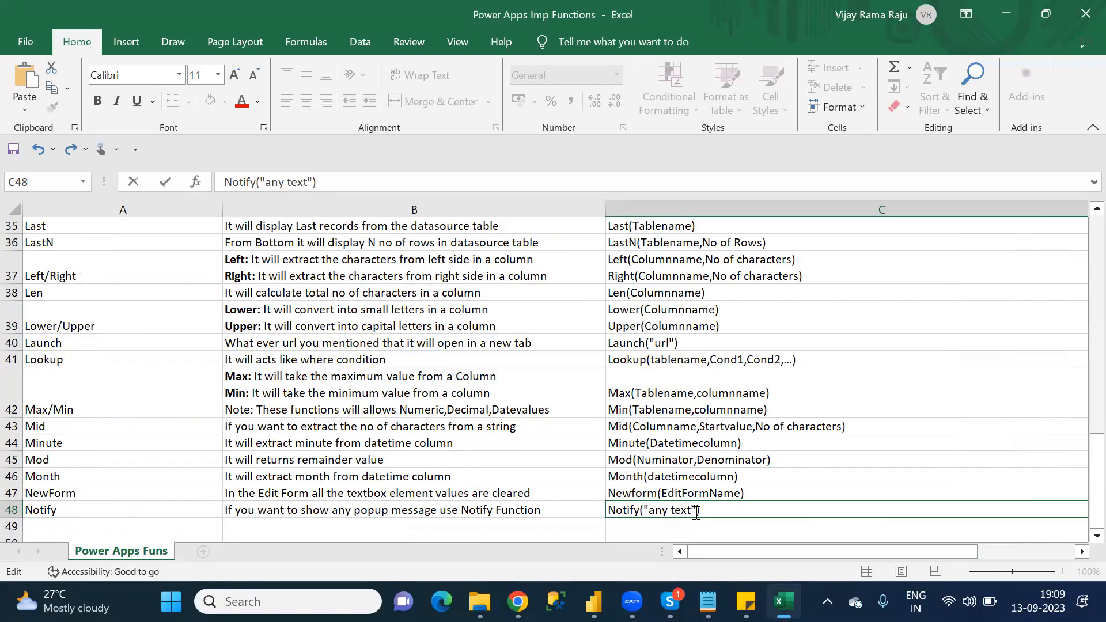
pyautogui.moveTo(783, 602)
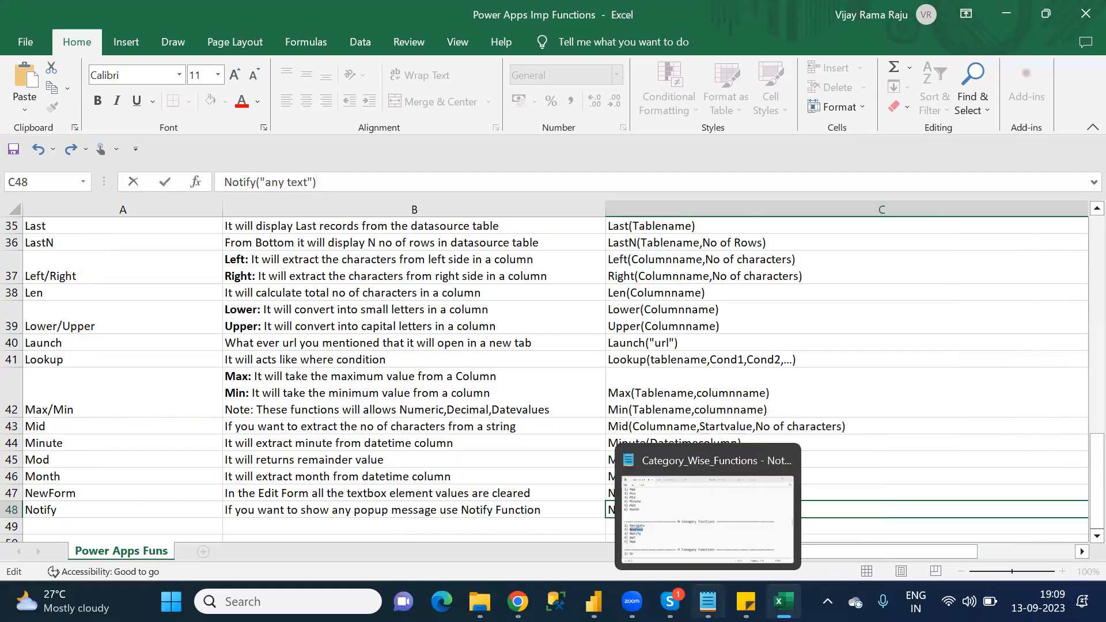
pyautogui.click(708, 601)
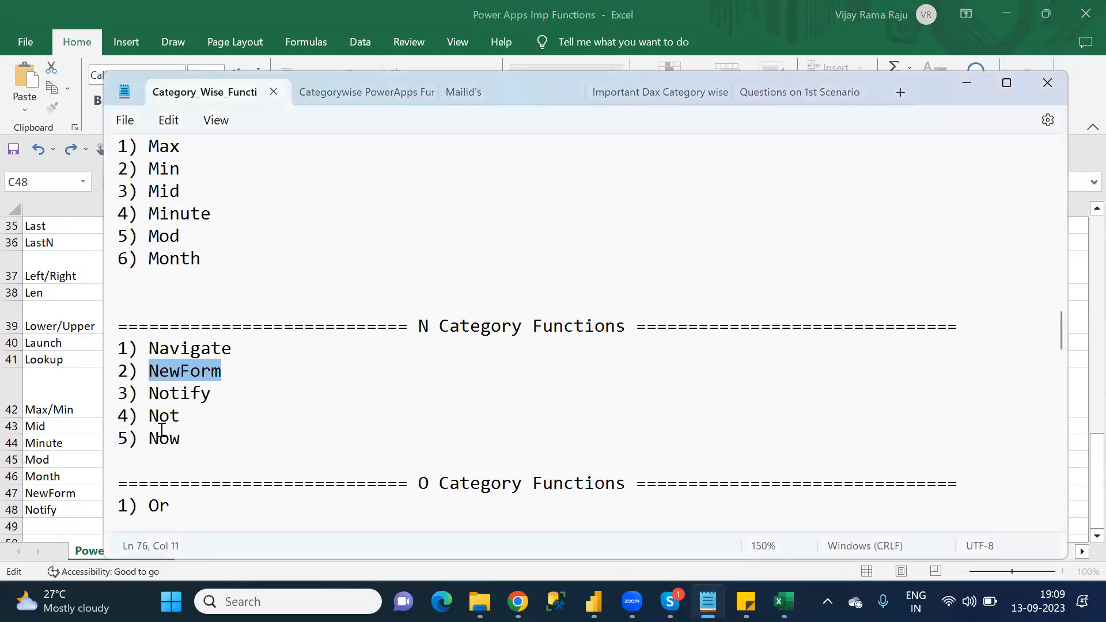
pyautogui.hotkey('alt', 'Tab')
pyautogui.click(87, 527)
pyautogui.write('NOtify')
pyautogui.press('BackSpace')
pyautogui.press('BackSpace')
pyautogui.write('o')
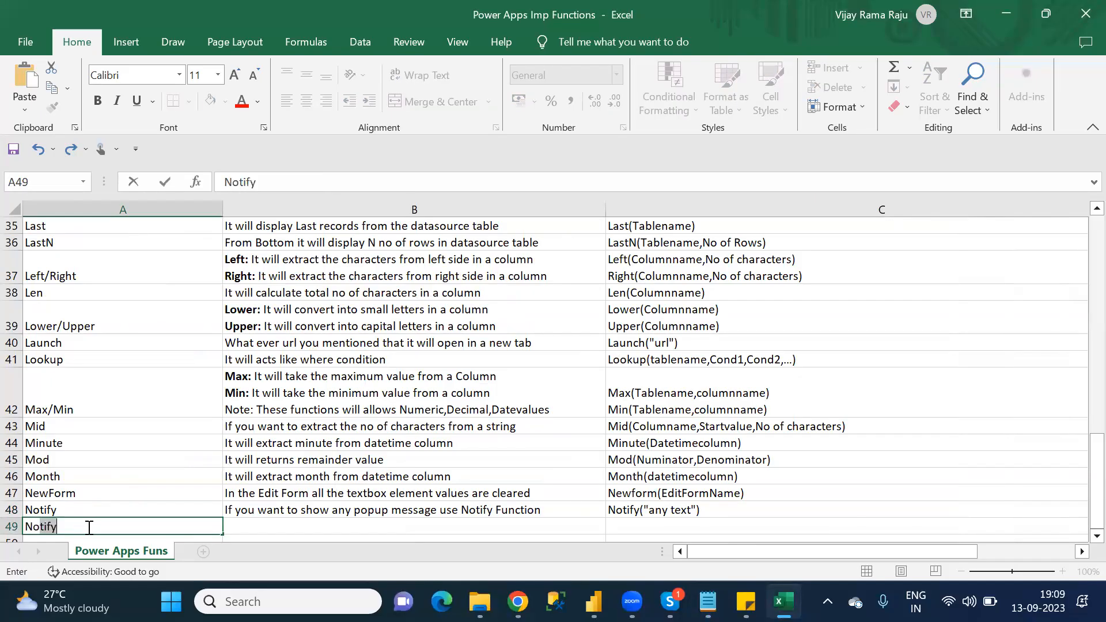
pyautogui.write('t')
pyautogui.press('Delete')
pyautogui.press('Tab')
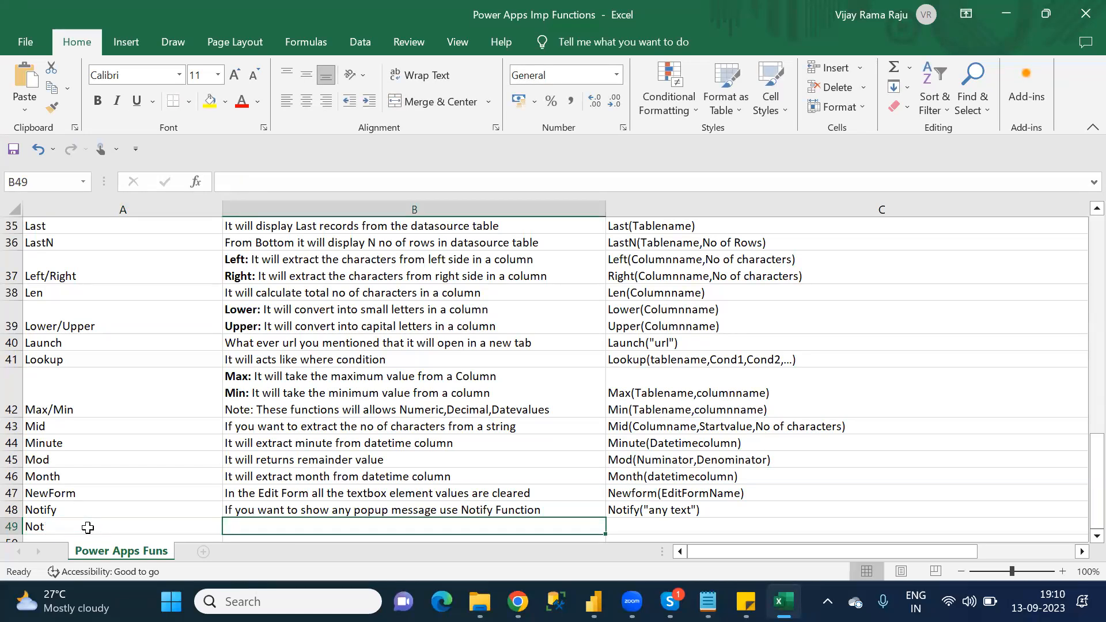
# Step: Enter the Not description "This is logical operator and this will acts like not equal" in cell B49
pyautogui.write('This is l')
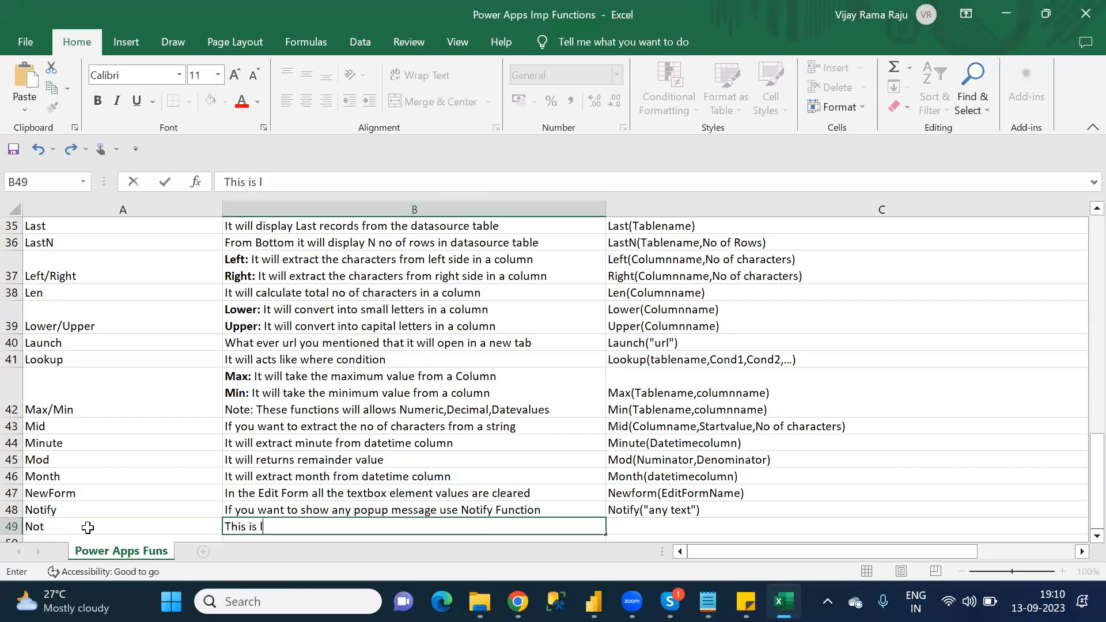
pyautogui.write('ogical operator')
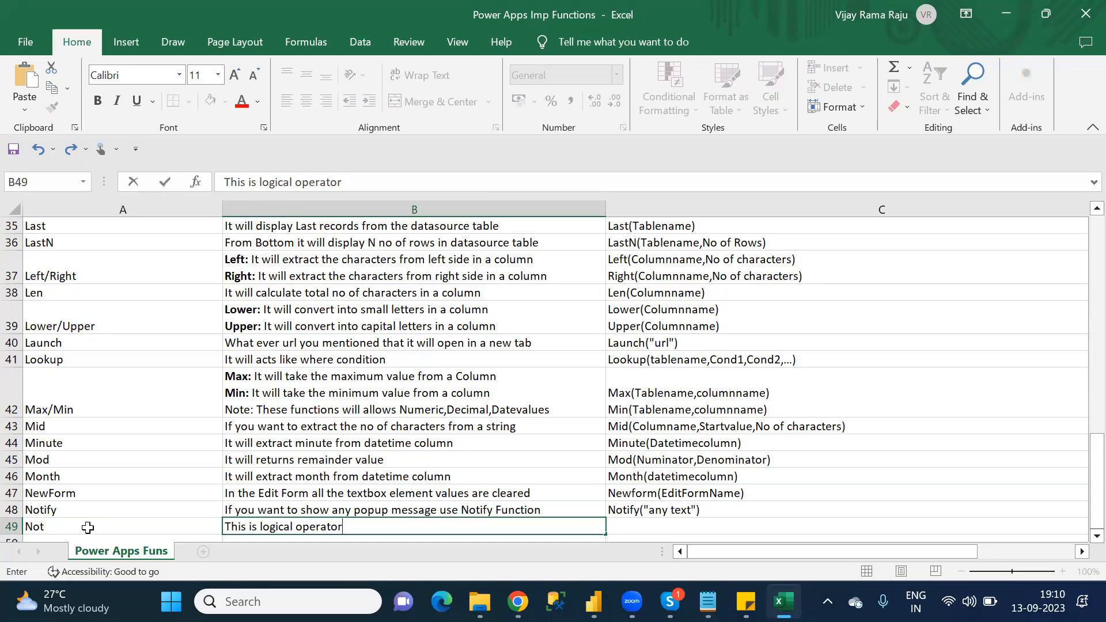
pyautogui.write('and this wi')
pyautogui.write('ll actl')
pyautogui.write('y')
pyautogui.press('BackSpace')
pyautogui.press('BackSpace')
pyautogui.write('s')
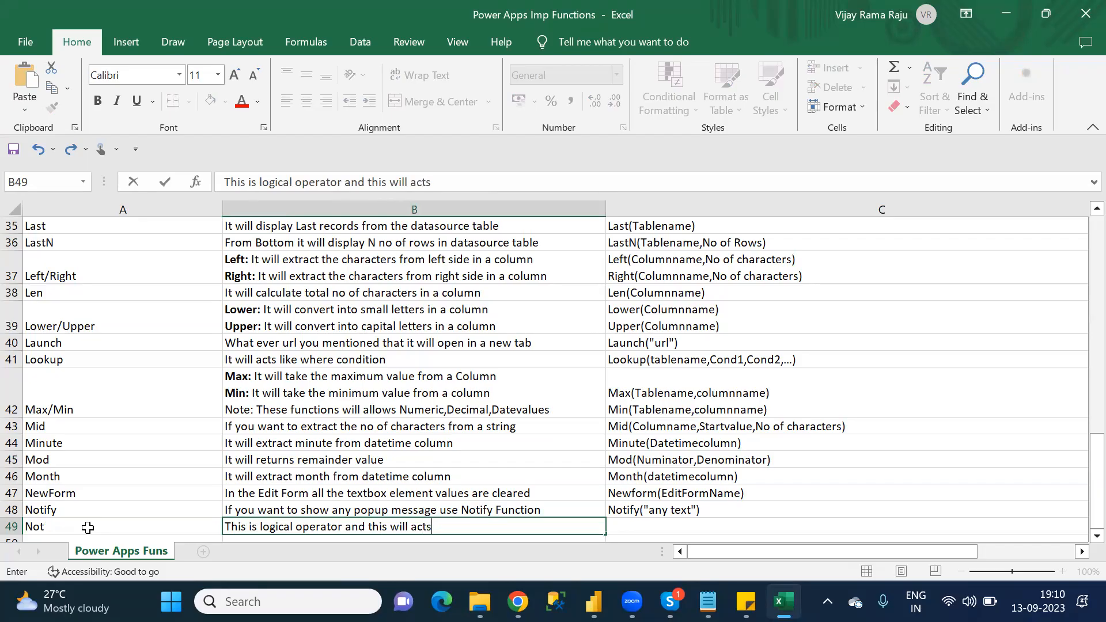
pyautogui.write(' like not equal')
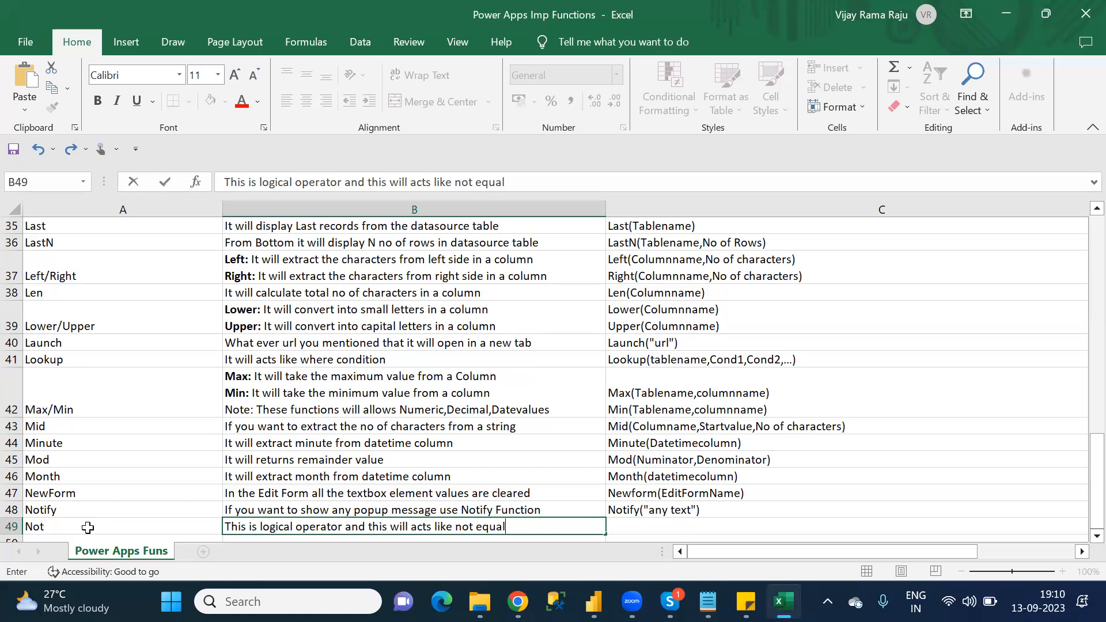
# Step: Extend the function name in cell A49 to Not/<>
pyautogui.click(88, 527)
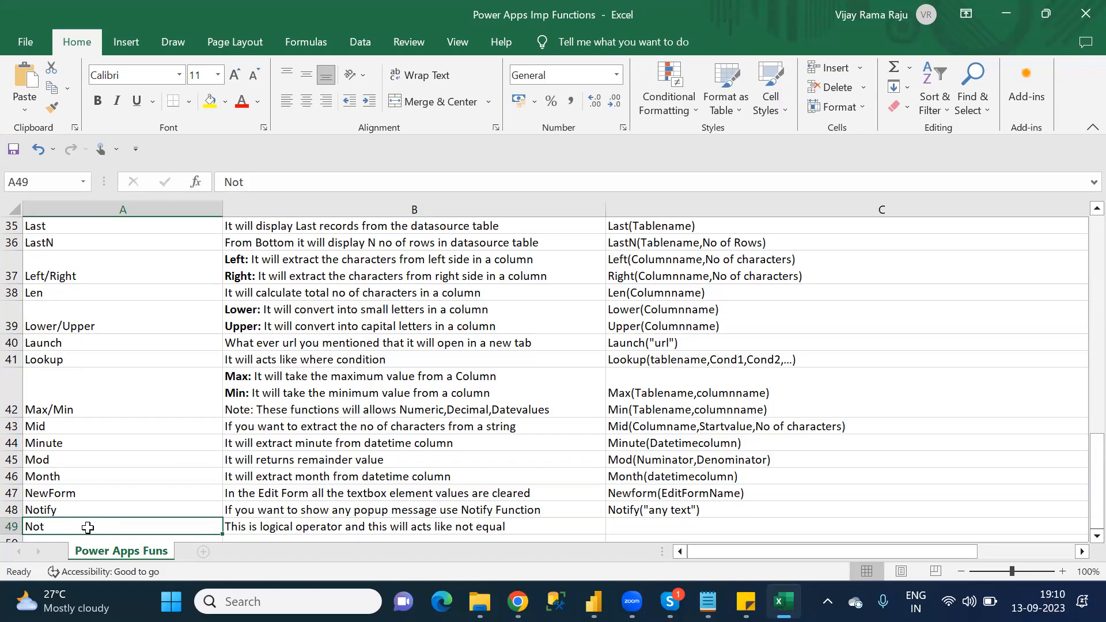
pyautogui.click(291, 179)
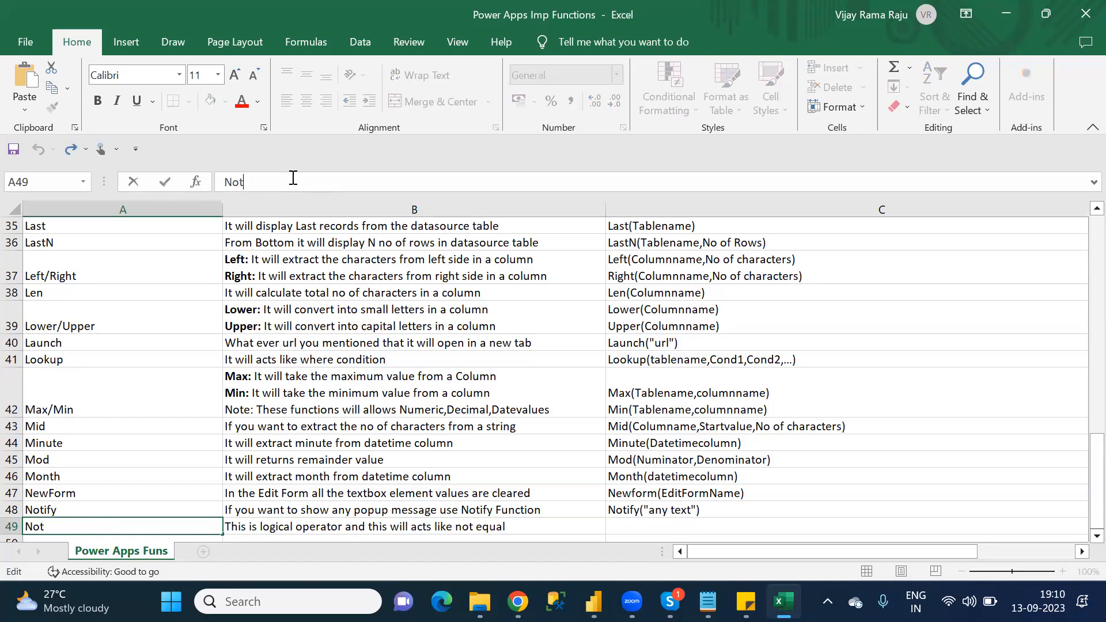
pyautogui.write('/<>')
pyautogui.doubleClick(257, 180)
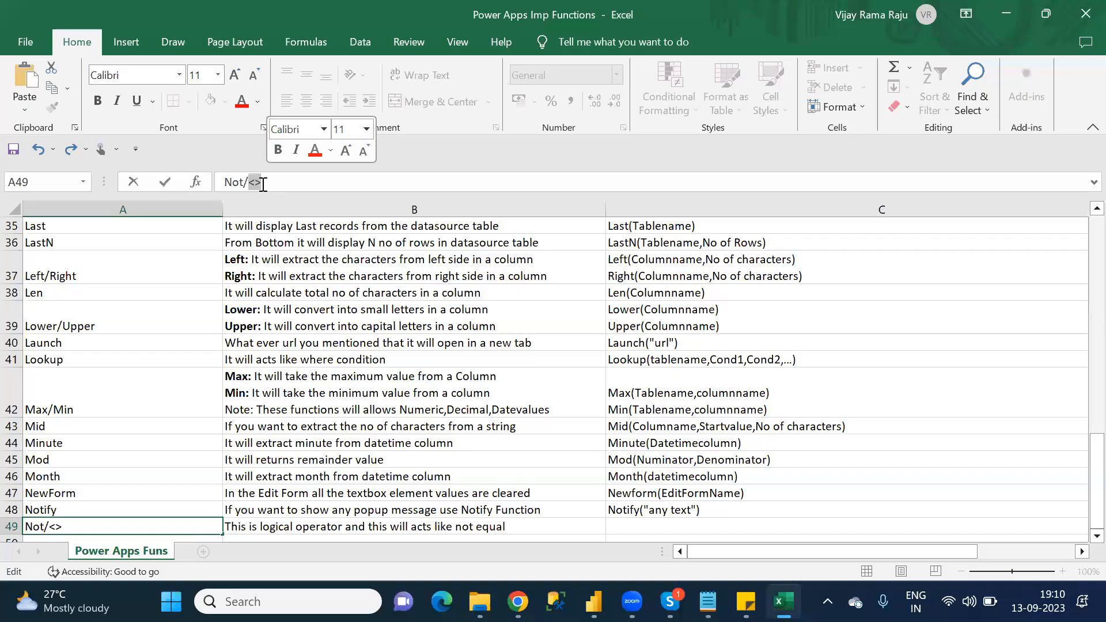
# Step: Enter the syntax Not(condition) for the Not function in cell C49
pyautogui.click(673, 527)
pyautogui.hscroll(2, 672, 527)
pyautogui.write('NO')
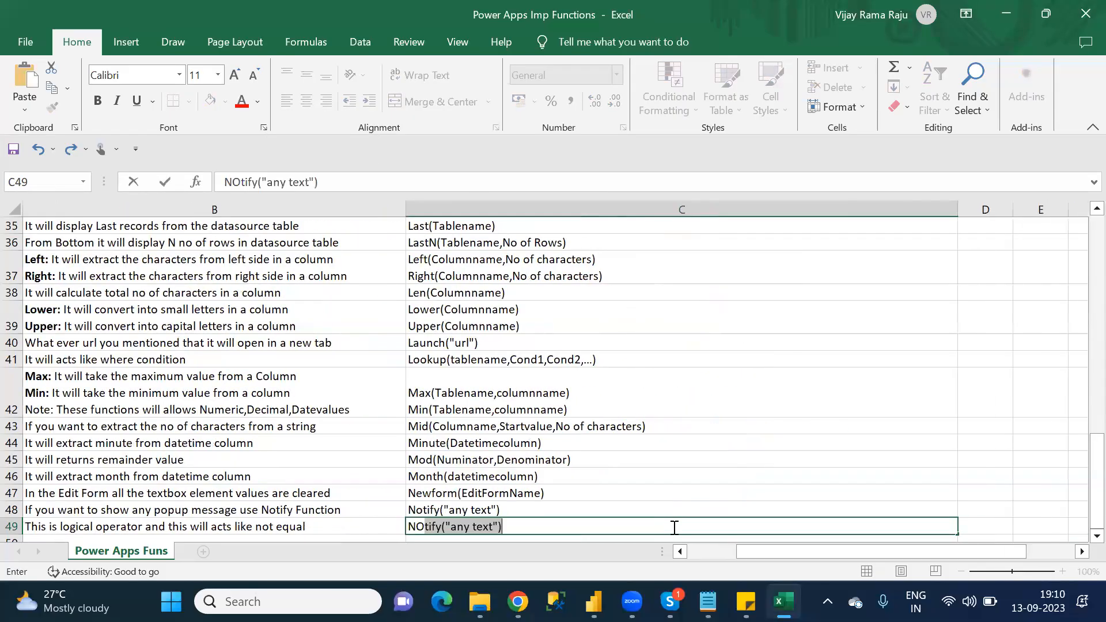
pyautogui.press('BackSpace')
pyautogui.press('BackSpace')
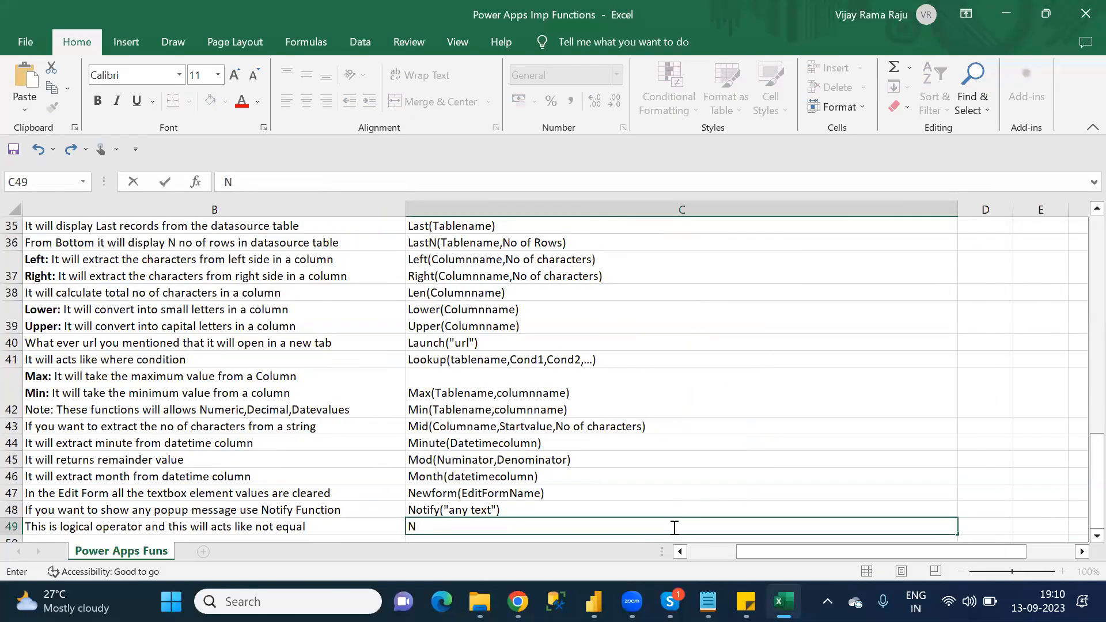
pyautogui.write('ot')
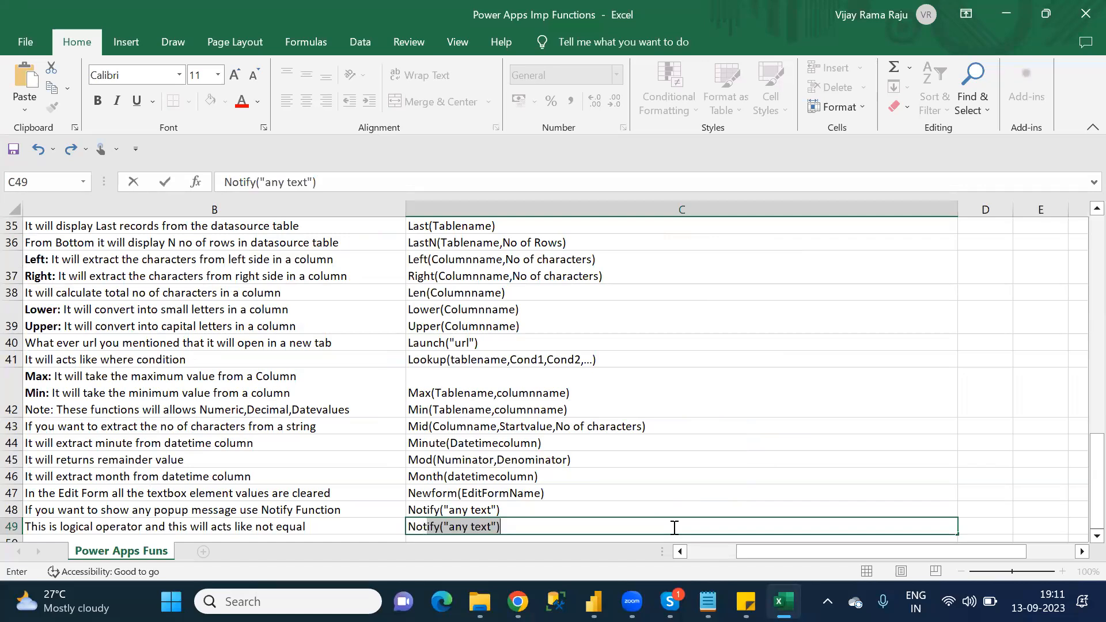
pyautogui.press('BackSpace')
pyautogui.write('(')
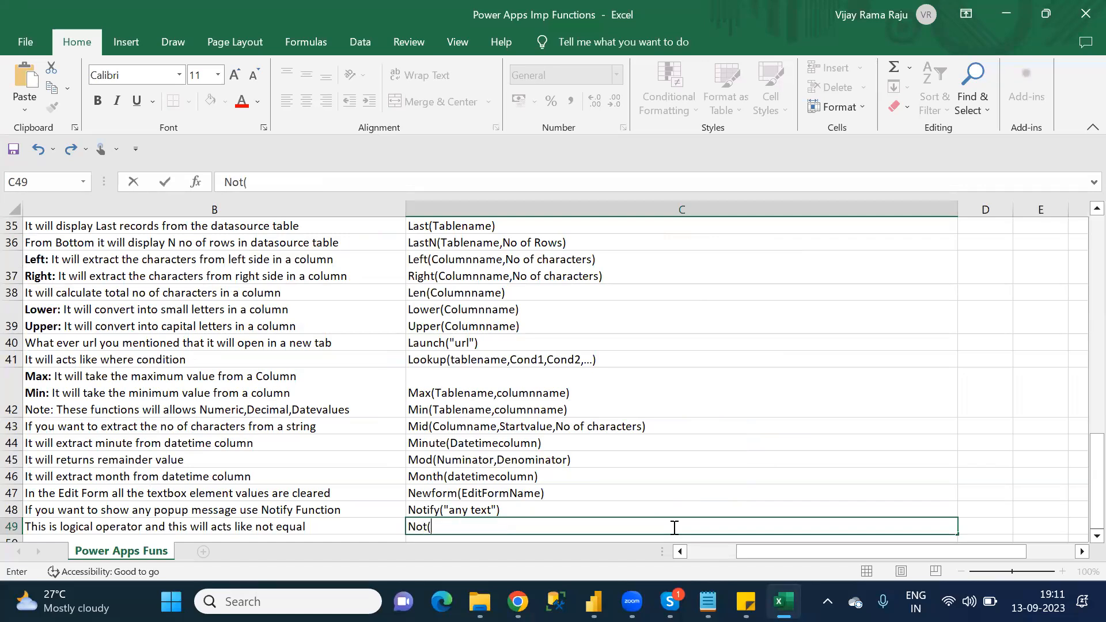
pyautogui.write('condition)')
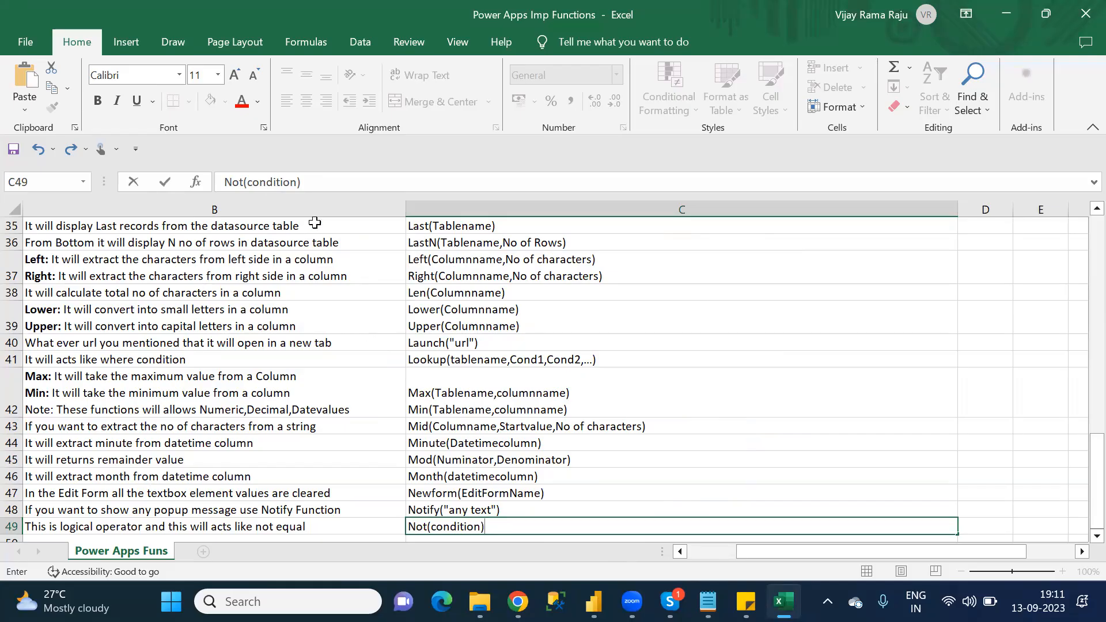
# Step: Append the example "Eg: Not(id=4)" to the Not syntax in cell C49
pyautogui.click(264, 180)
pyautogui.write('Eg: Not(id')
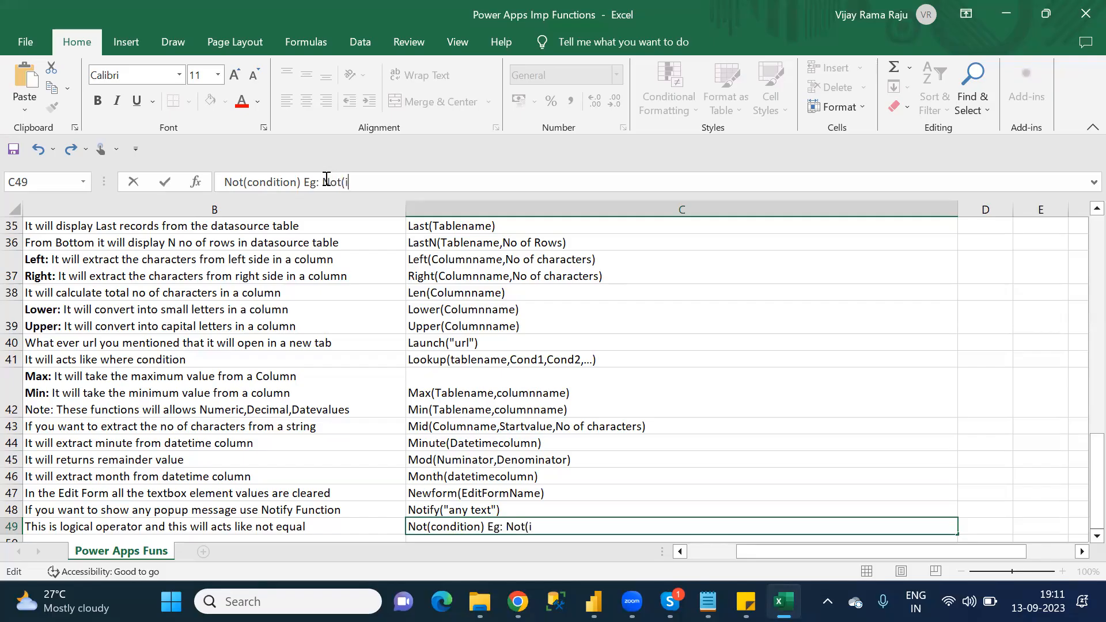
pyautogui.write('=4)')
pyautogui.moveTo(345, 184); pyautogui.dragTo(366, 184)
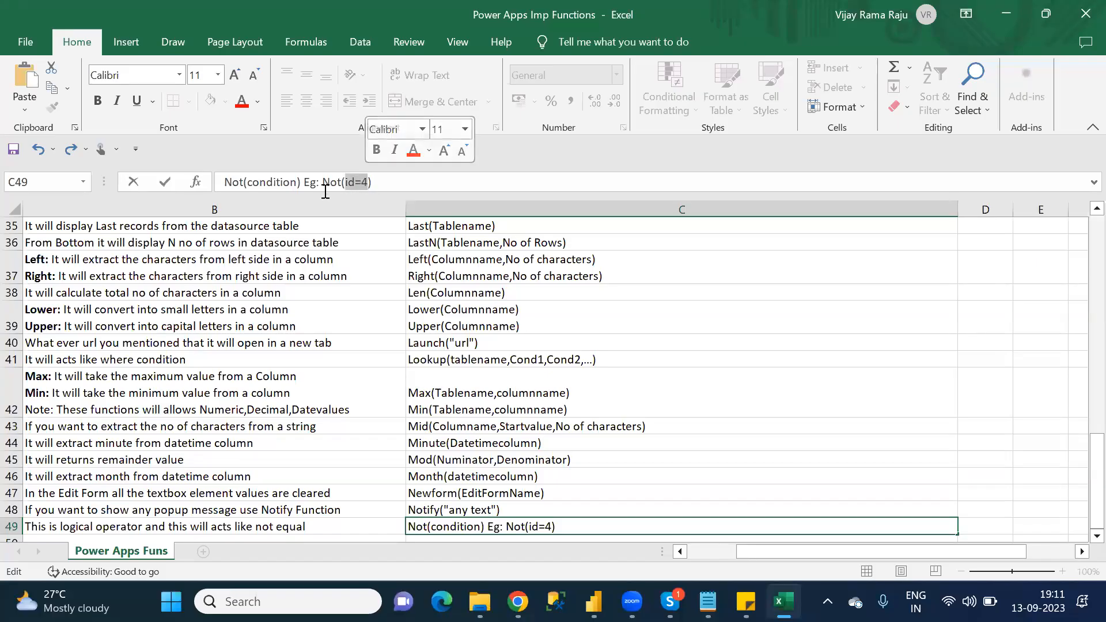
pyautogui.click(373, 181)
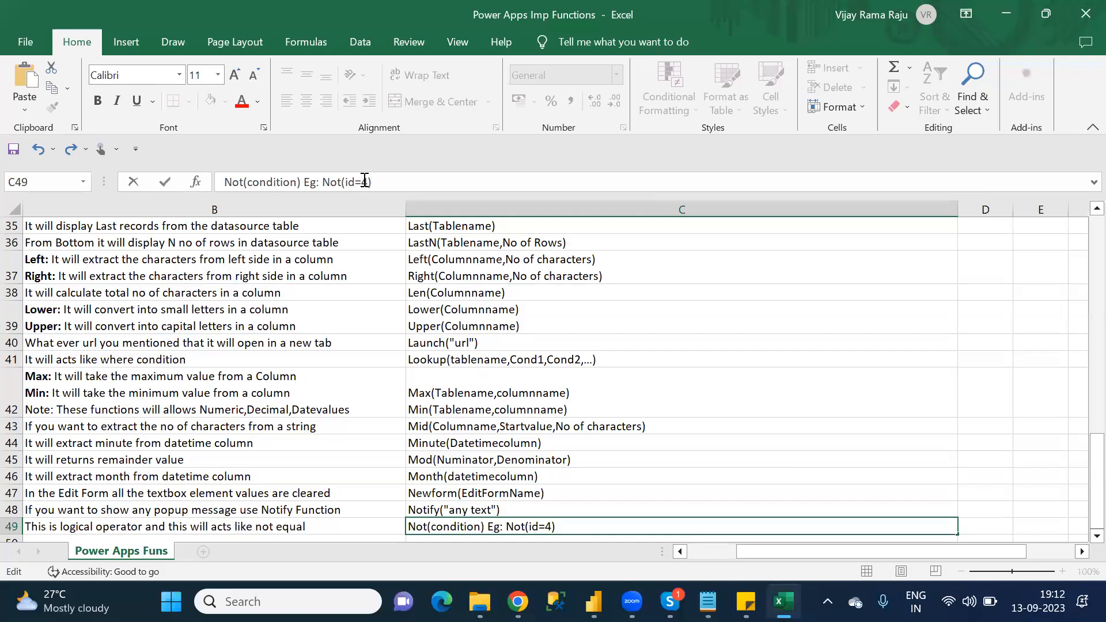
# Step: Try the <> operator in place of the equals sign in the Not example in cell C49, and restore the equals sign
pyautogui.press('BackSpace')
pyautogui.write('<>')
pyautogui.press('BackSpace')
pyautogui.press('BackSpace')
pyautogui.write('=')
# Step: Check the N category function list in Notepad, return to Excel and enter Now as the function name in cell A50
pyautogui.click(365, 528)
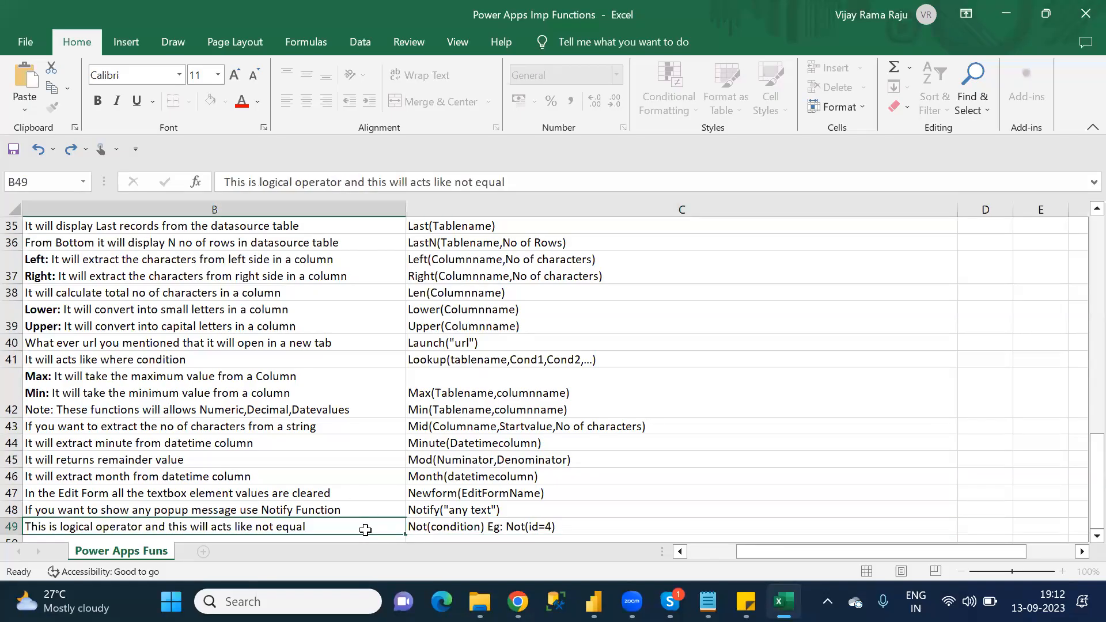
pyautogui.press('Return')
pyautogui.press('Left')
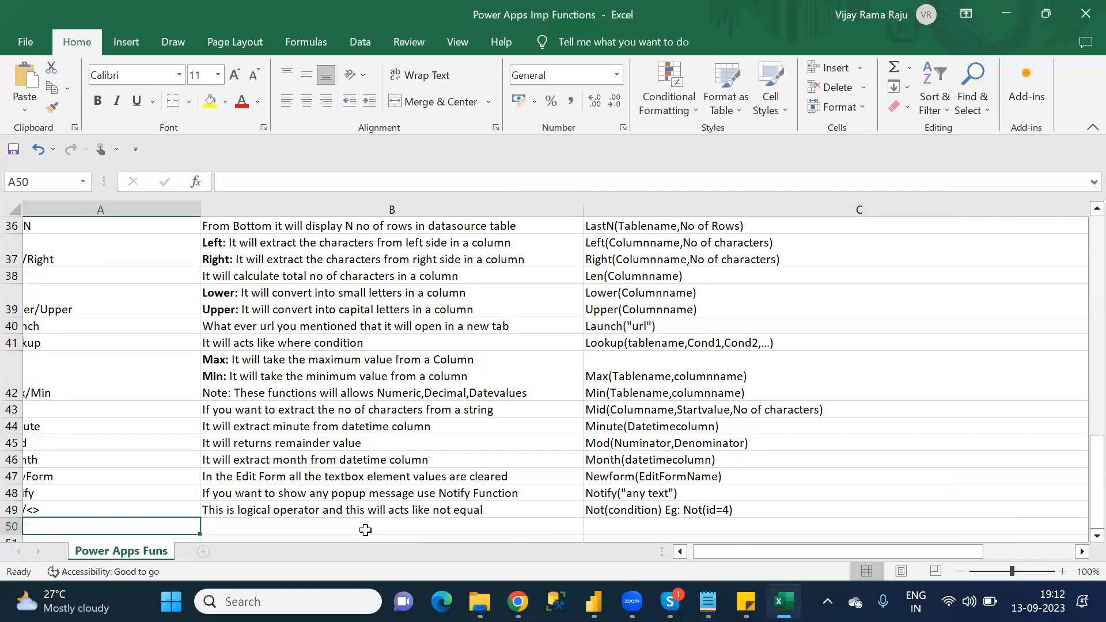
pyautogui.hotkey('alt', 'Tab')
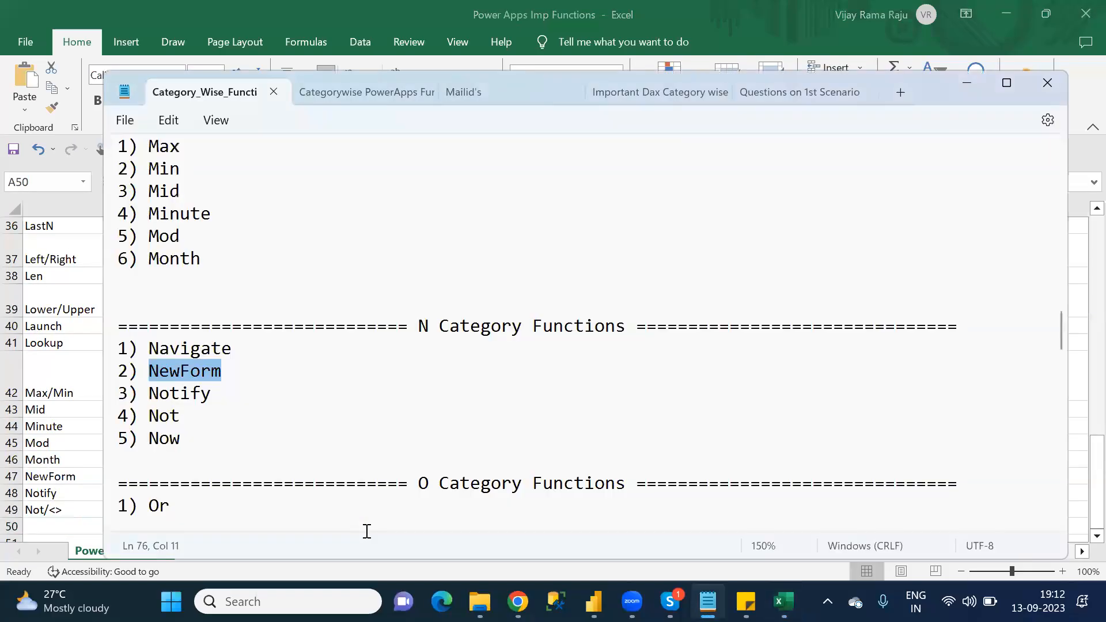
pyautogui.press('Down')
pyautogui.press('Down')
pyautogui.hotkey('alt', 'Tab')
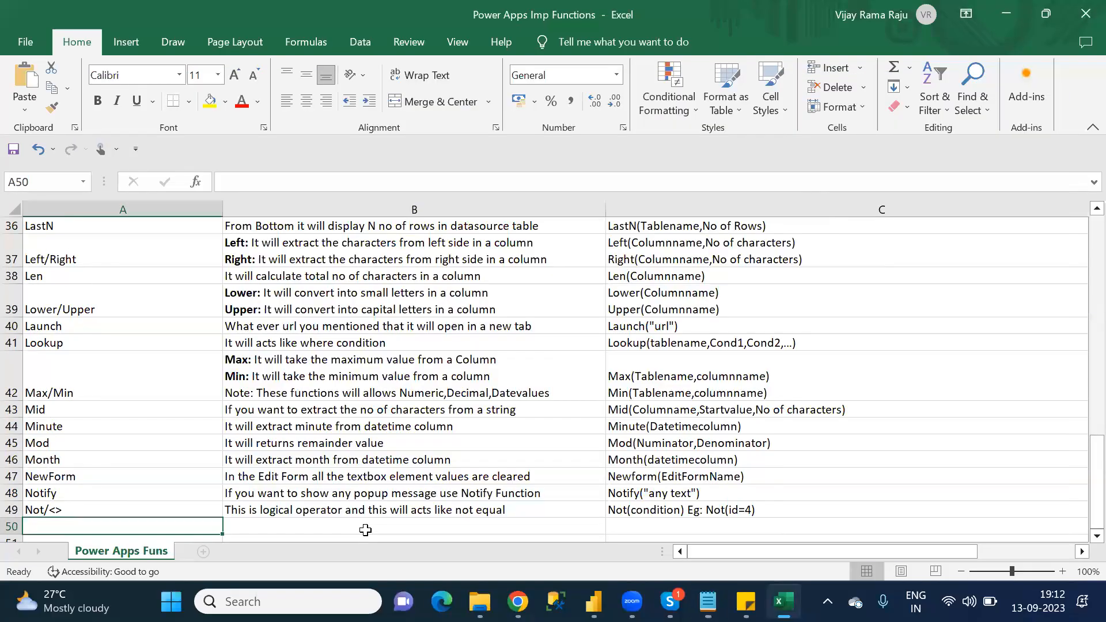
pyautogui.write('Now')
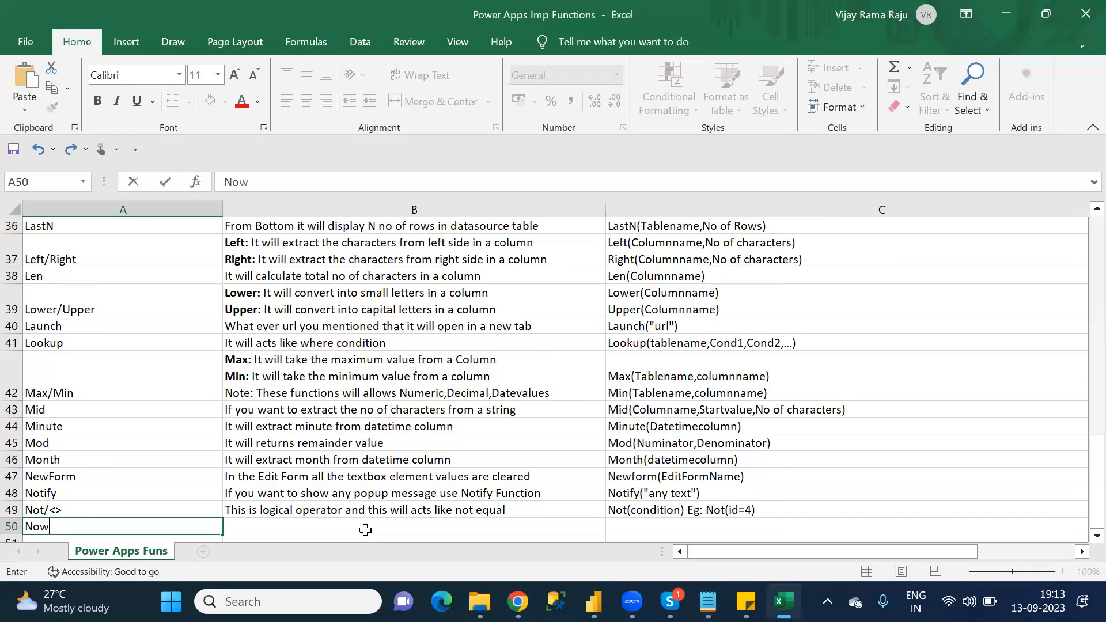
# Step: Enter the Now description "It will display current date and time" in cell B50
pyautogui.press('Tab')
pyautogui.write('It will display current date')
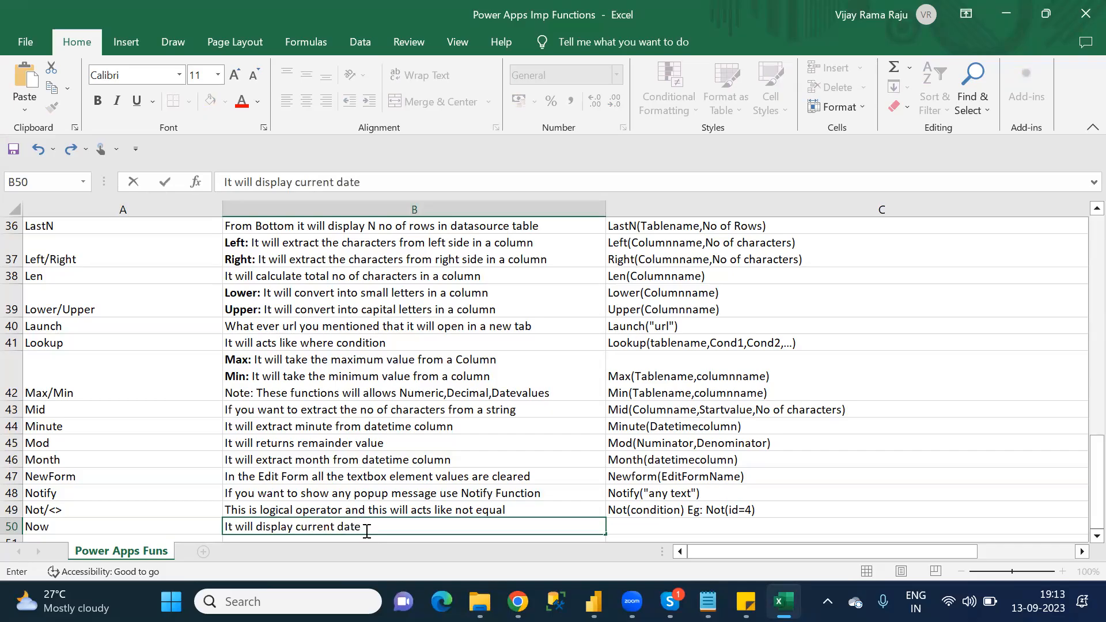
pyautogui.write(' and time')
pyautogui.press('Tab')
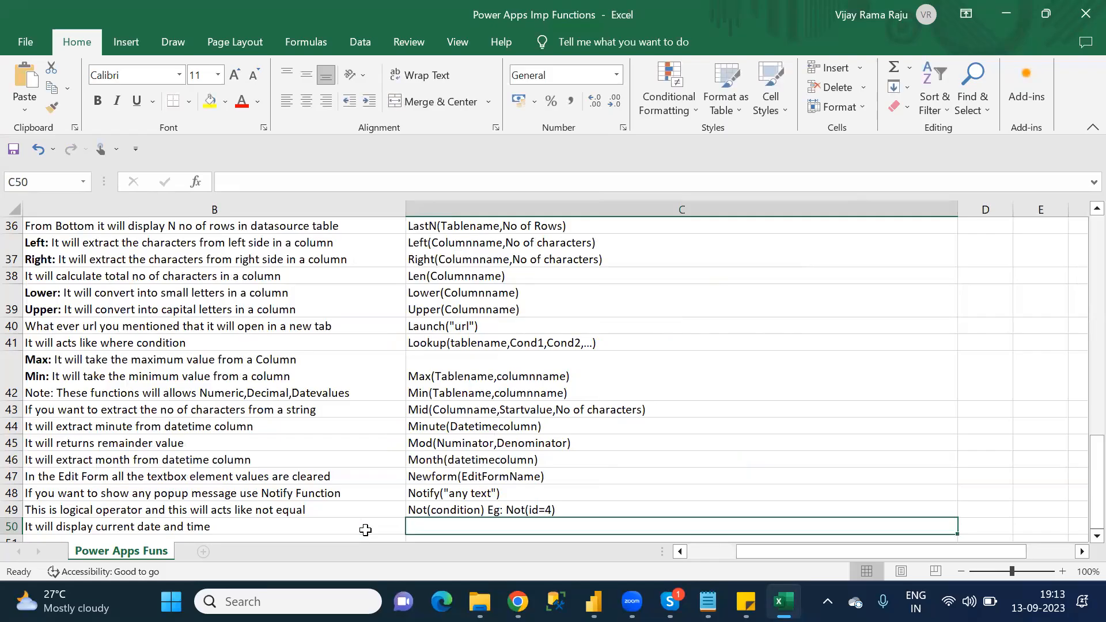
# Step: Enter the syntax Now() in cell C50 and go to the function name cell of row 51
pyautogui.write('Now')
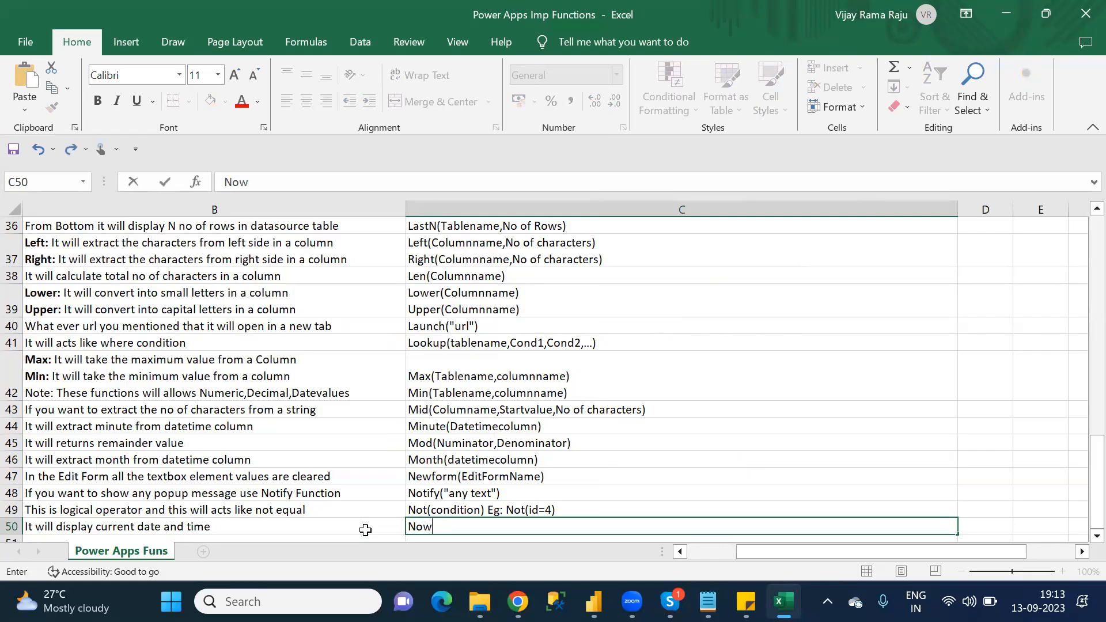
pyautogui.write('()')
pyautogui.press('Return')
pyautogui.press('Left')
pyautogui.press('Left')
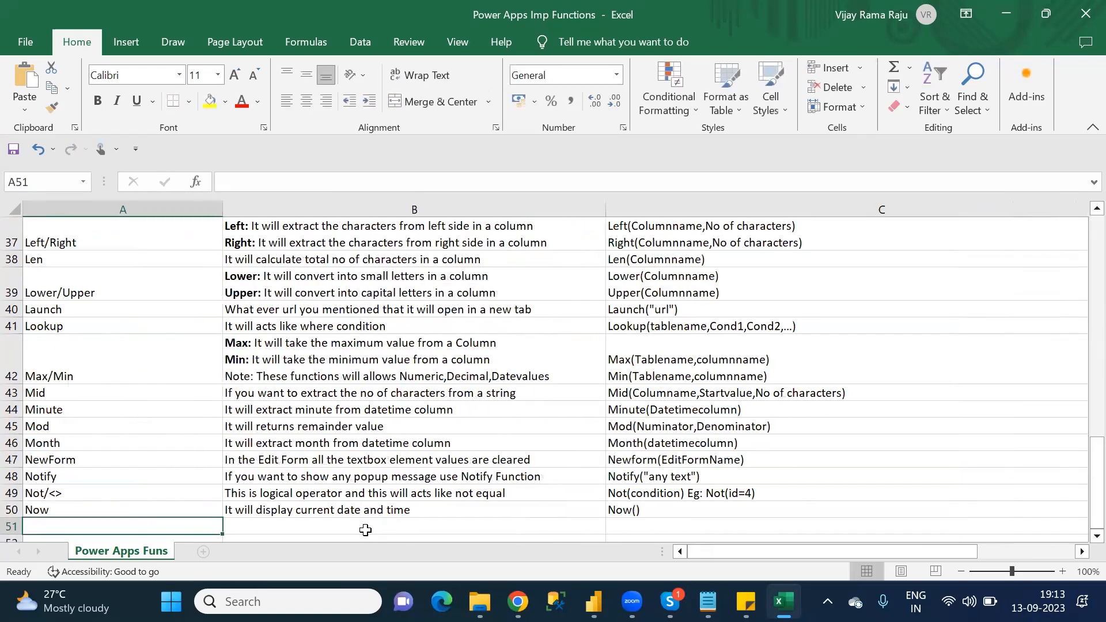
# Step: Check the O category functions in Notepad, return to Excel and enter Or/|| as the function name in cell A51
pyautogui.hotkey('alt', 'Tab')
pyautogui.press('Down')
pyautogui.press('Down')
pyautogui.press('Down')
pyautogui.press('Down')
pyautogui.press('Down')
pyautogui.press('Down')
pyautogui.press('Down')
pyautogui.press('Down')
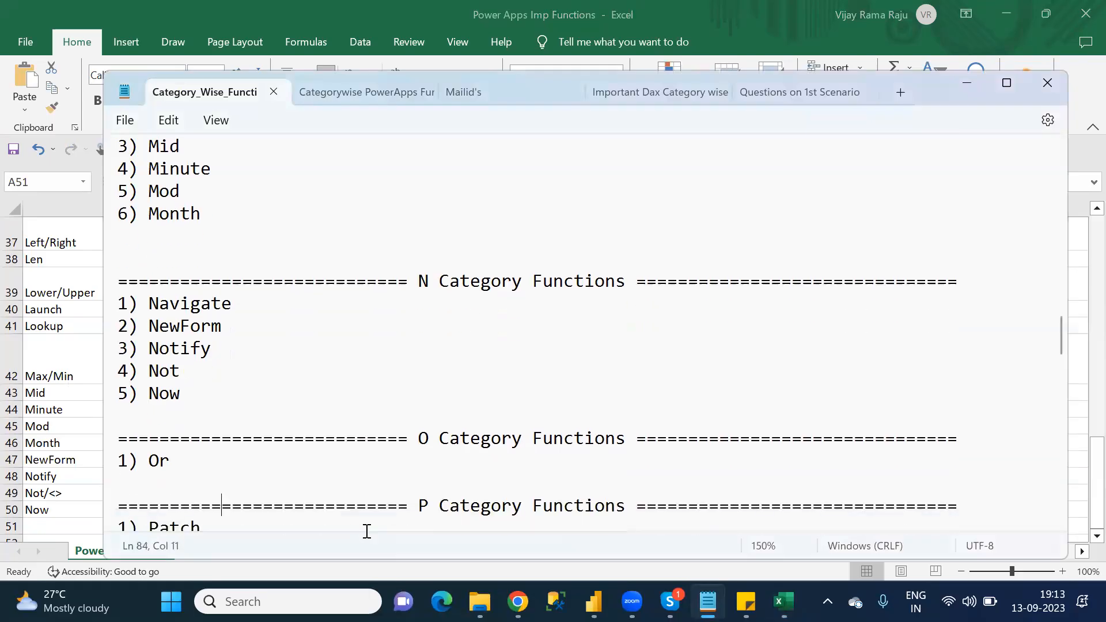
pyautogui.press('End')
pyautogui.hotkey('alt', 'Tab')
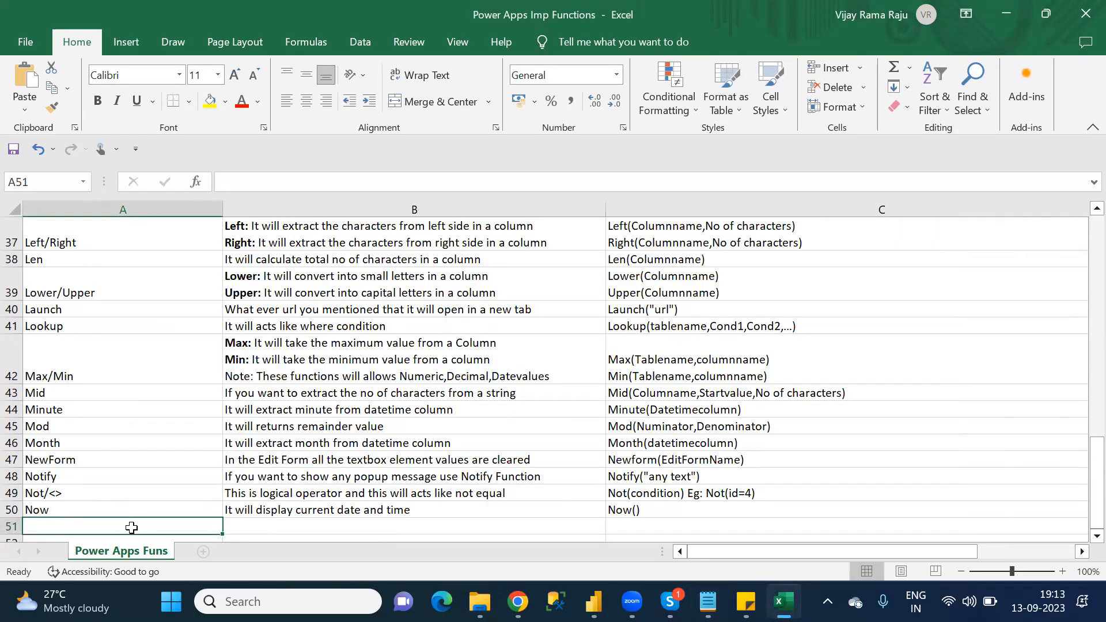
pyautogui.write('Or/||')
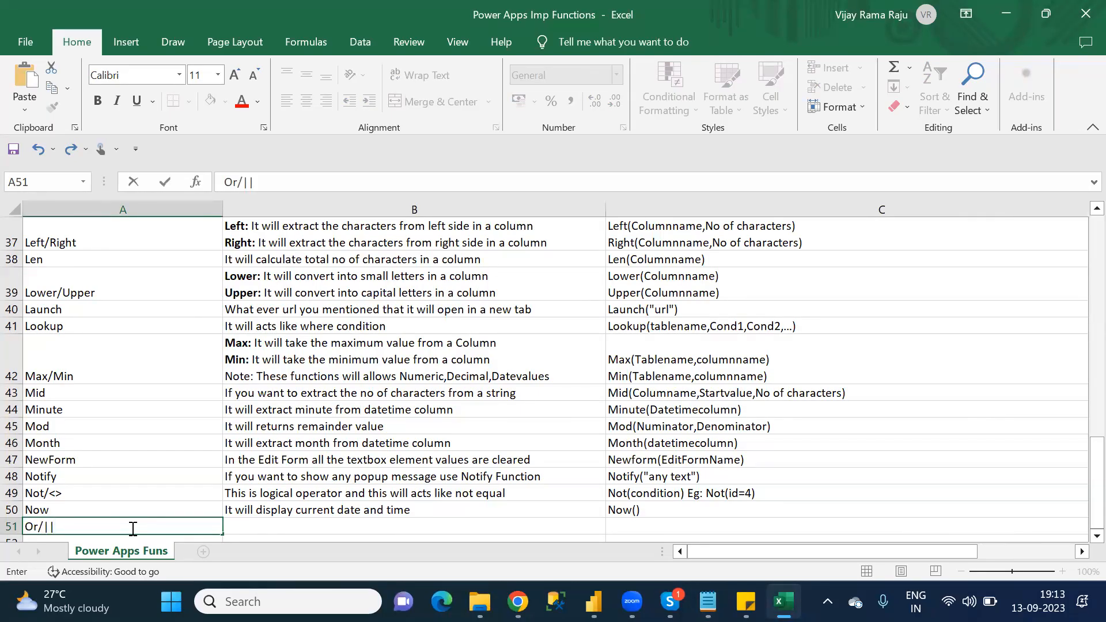
pyautogui.press('Tab')
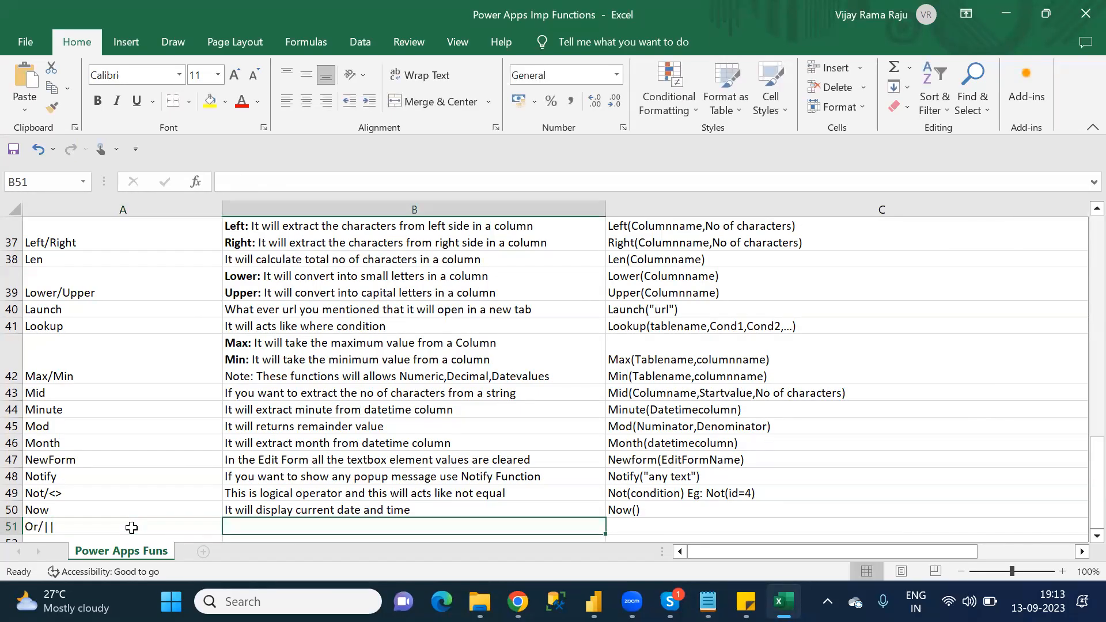
# Step: Begin the Or description in cell B51 with the sentence "It is a logical operator ."
pyautogui.write('I')
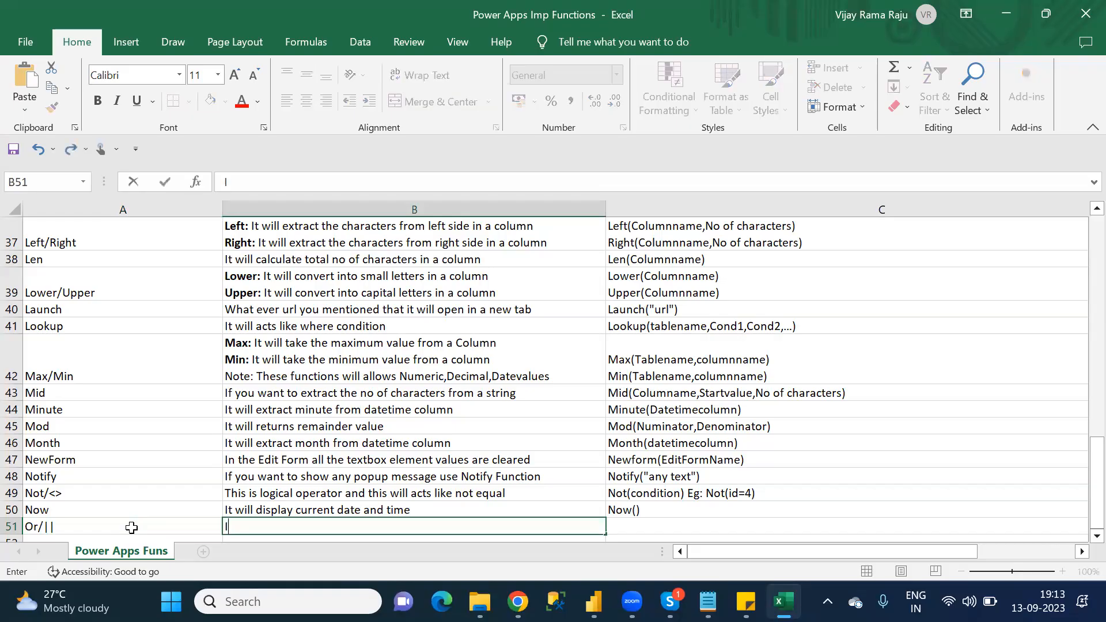
pyautogui.write('t is a logical opera')
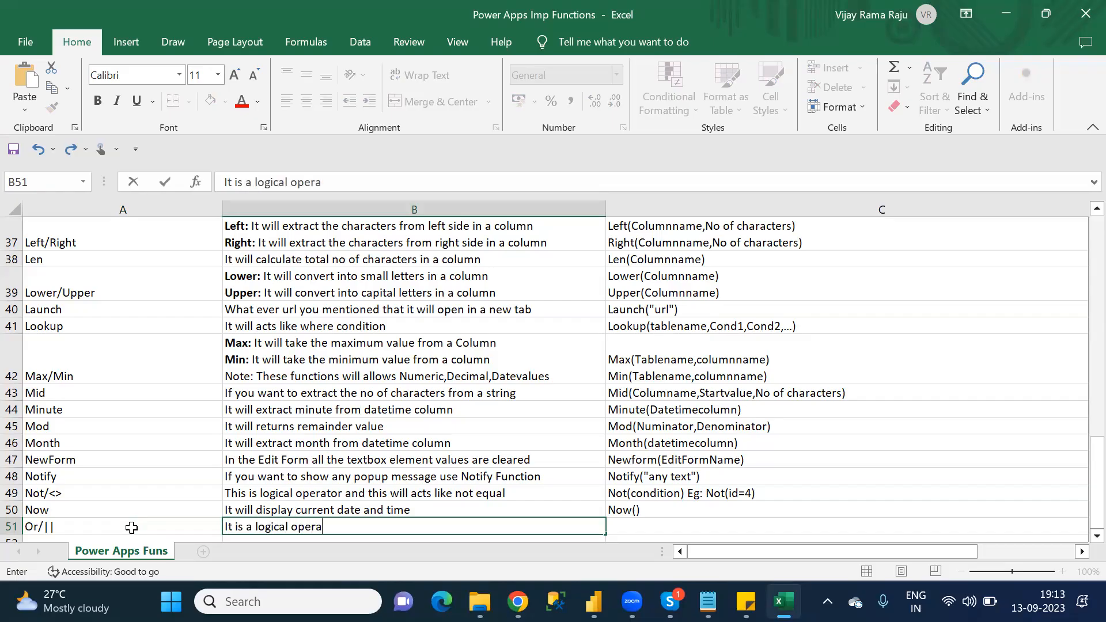
pyautogui.write('tor and t')
pyautogui.press('BackSpace')
pyautogui.press('BackSpace')
pyautogui.press('BackSpace')
pyautogui.press('BackSpace')
pyautogui.press('BackSpace')
pyautogui.write('. If any of the ')
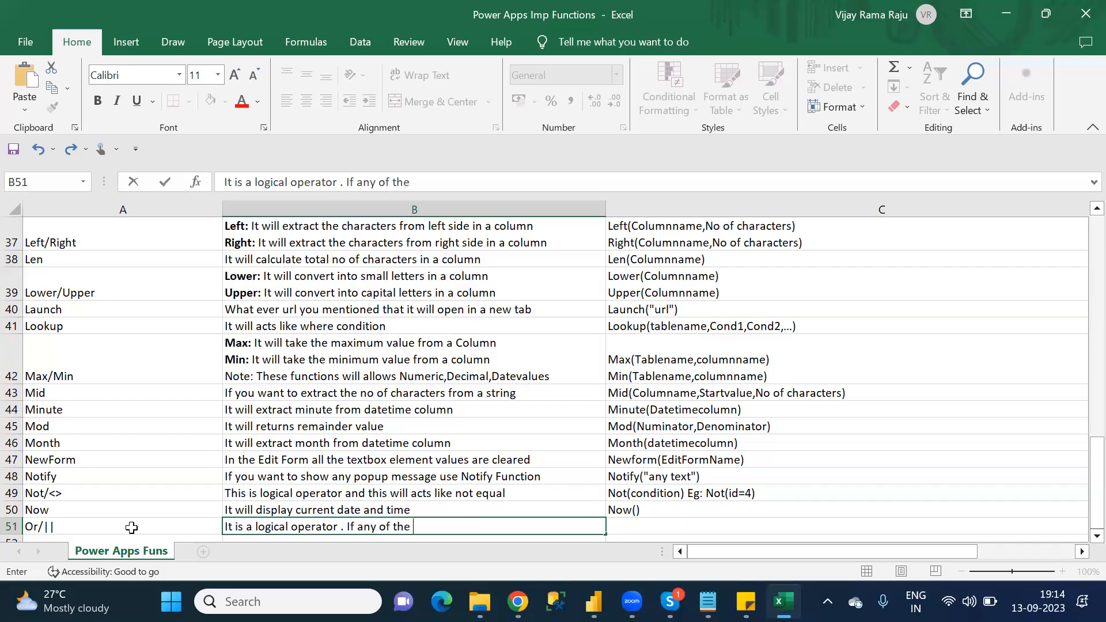
pyautogui.write('condition sati')
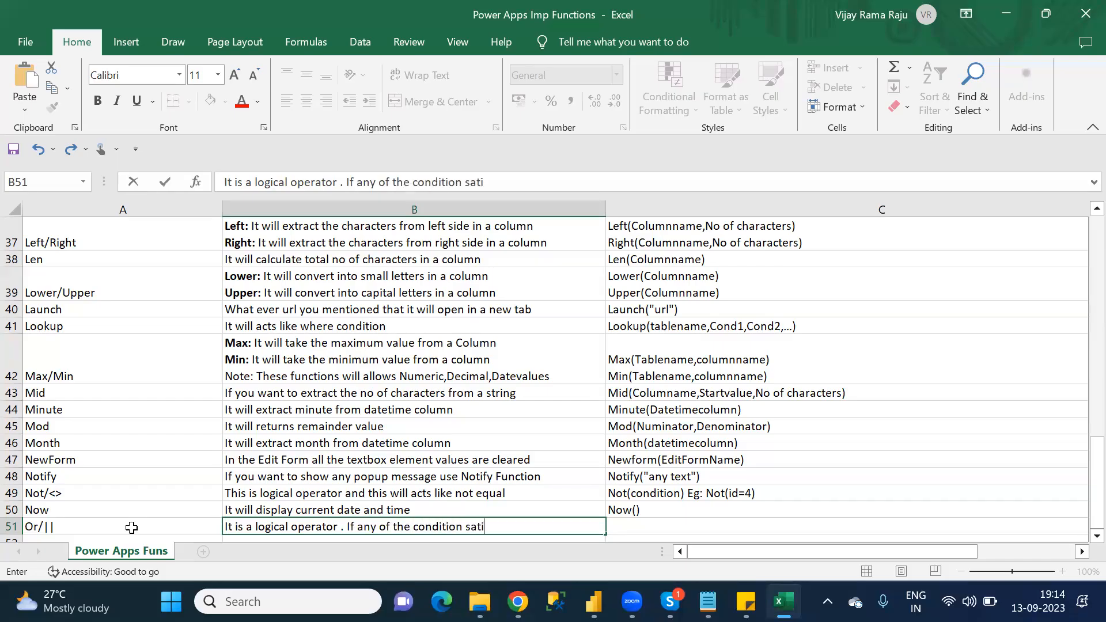
pyautogui.write('sfy')
# Step: Reword the B51 description to "If any one condition satisfy" and extend it with "then it will return true statement"
pyautogui.click(410, 525)
pyautogui.press('BackSpace')
pyautogui.press('BackSpace')
pyautogui.press('BackSpace')
pyautogui.press('BackSpace')
pyautogui.press('BackSpace')
pyautogui.write('one condition satisfy')
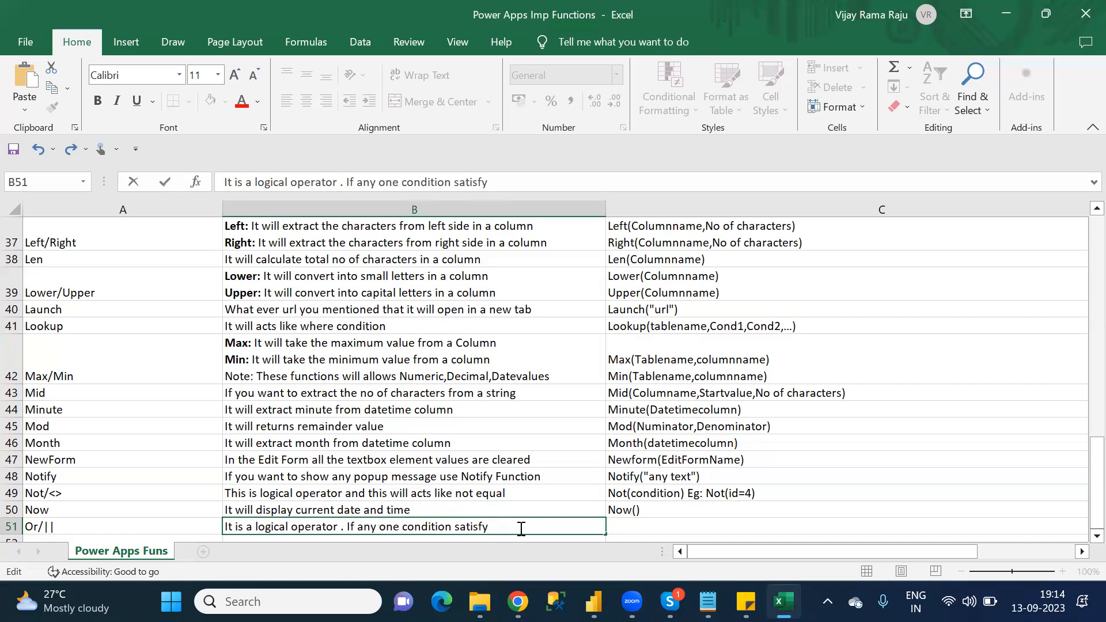
pyautogui.write(' then it will retur')
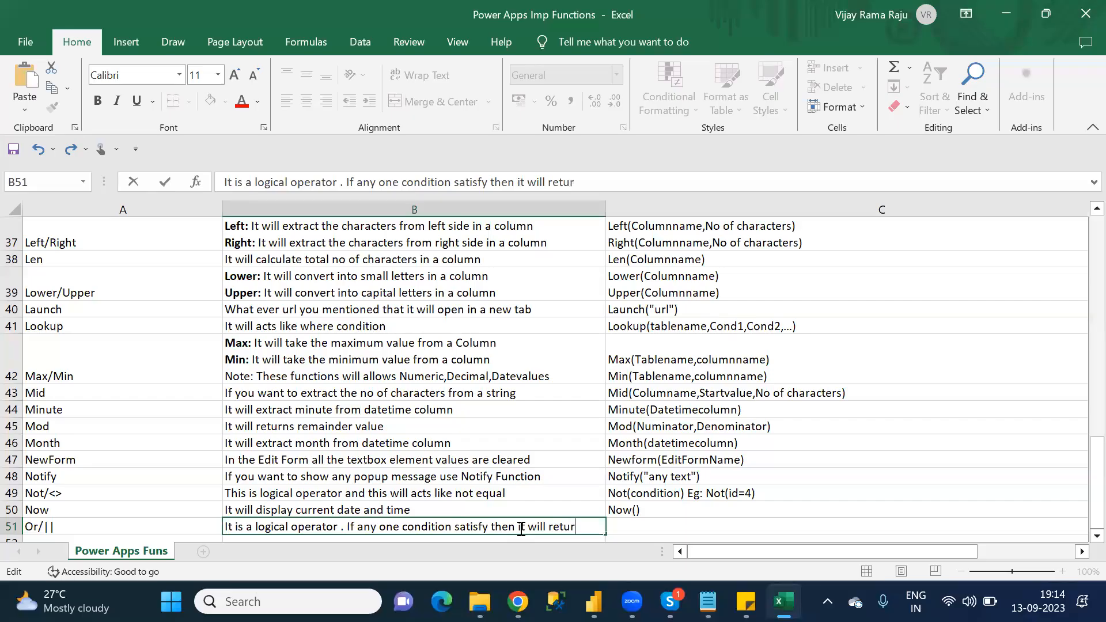
pyautogui.write('n true statement')
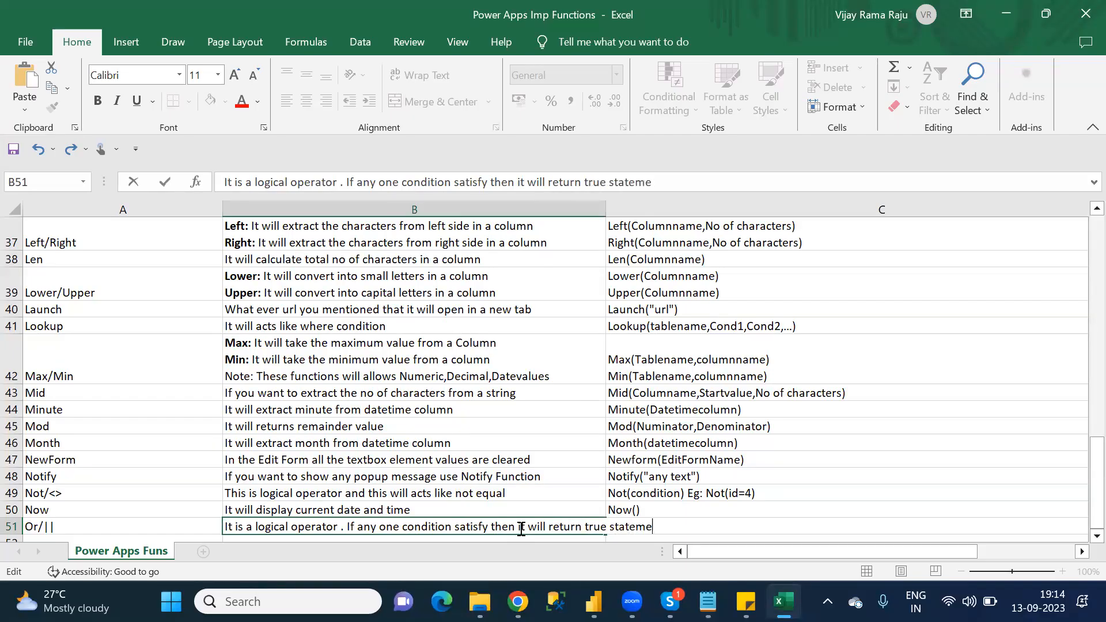
pyautogui.click(501, 505)
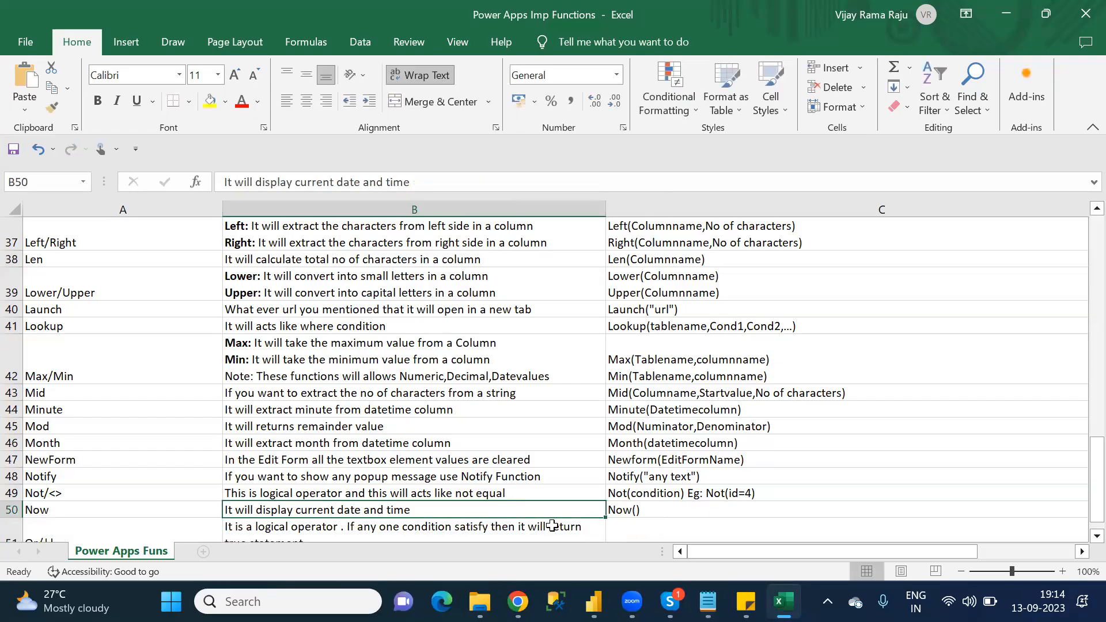
pyautogui.click(499, 530)
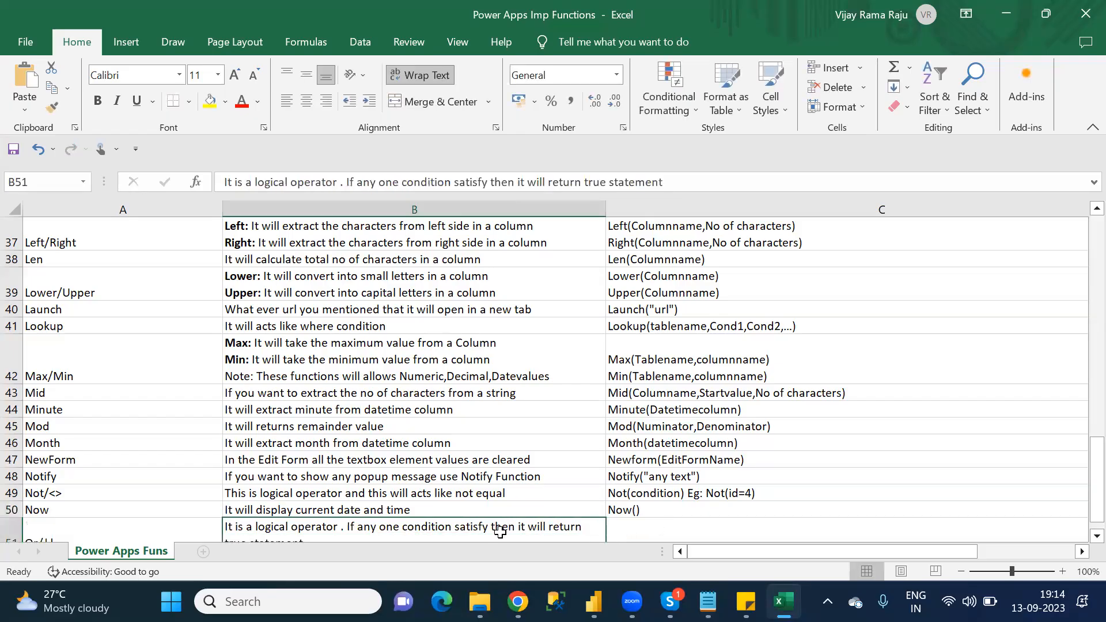
pyautogui.press('Return')
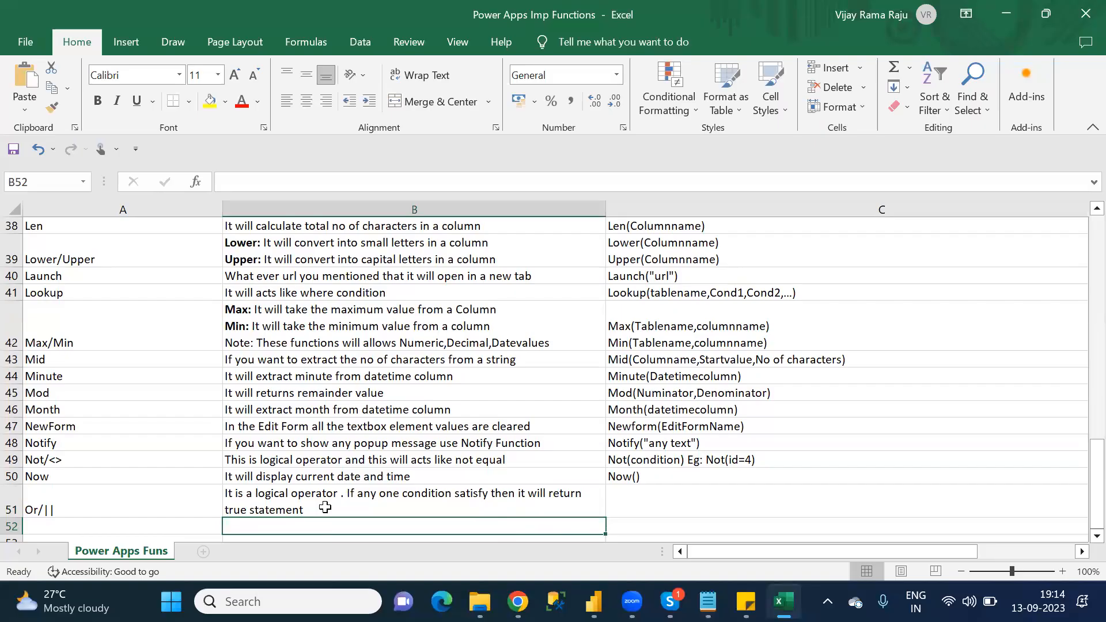
# Step: Append "otherwise it returns false statement" to the Or description in cell B51
pyautogui.click(325, 506)
pyautogui.doubleClick(326, 507)
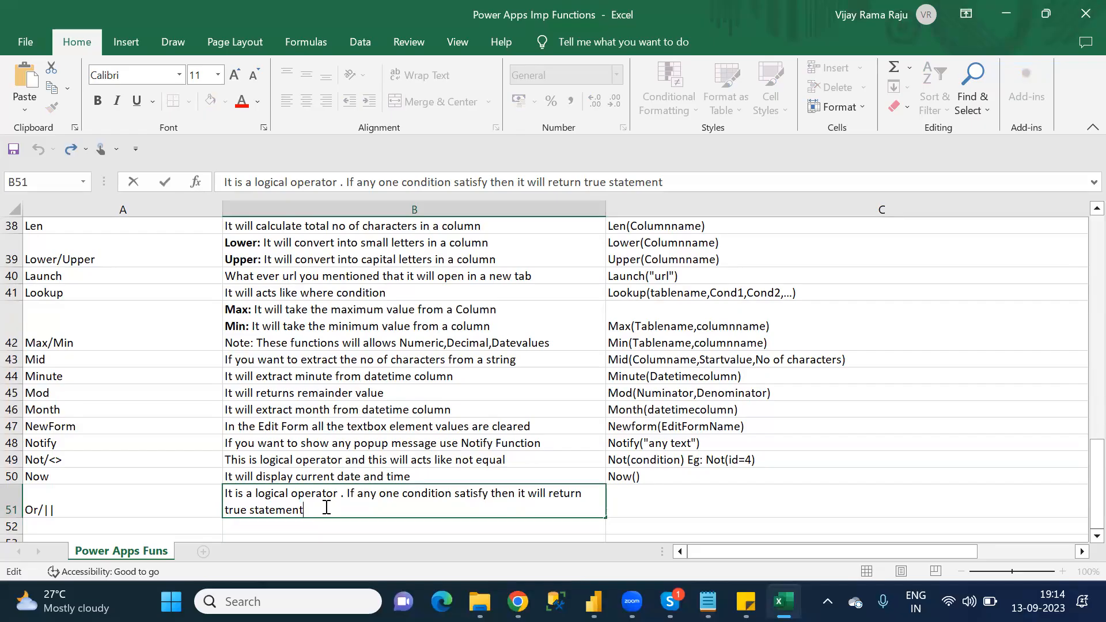
pyautogui.write('otherwise it returns ')
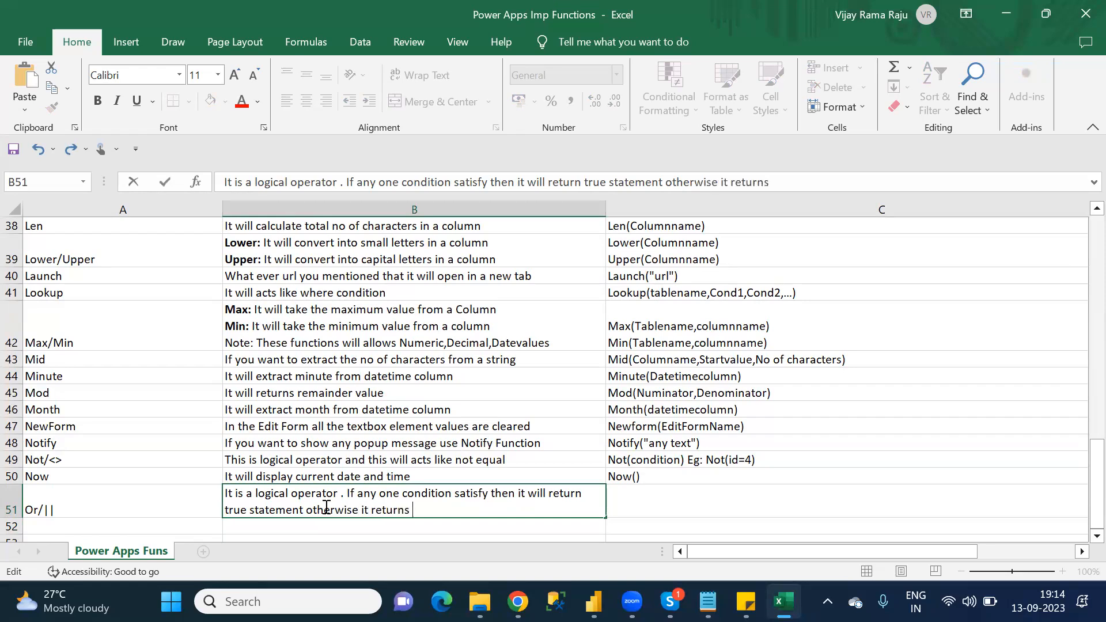
pyautogui.write('false statement')
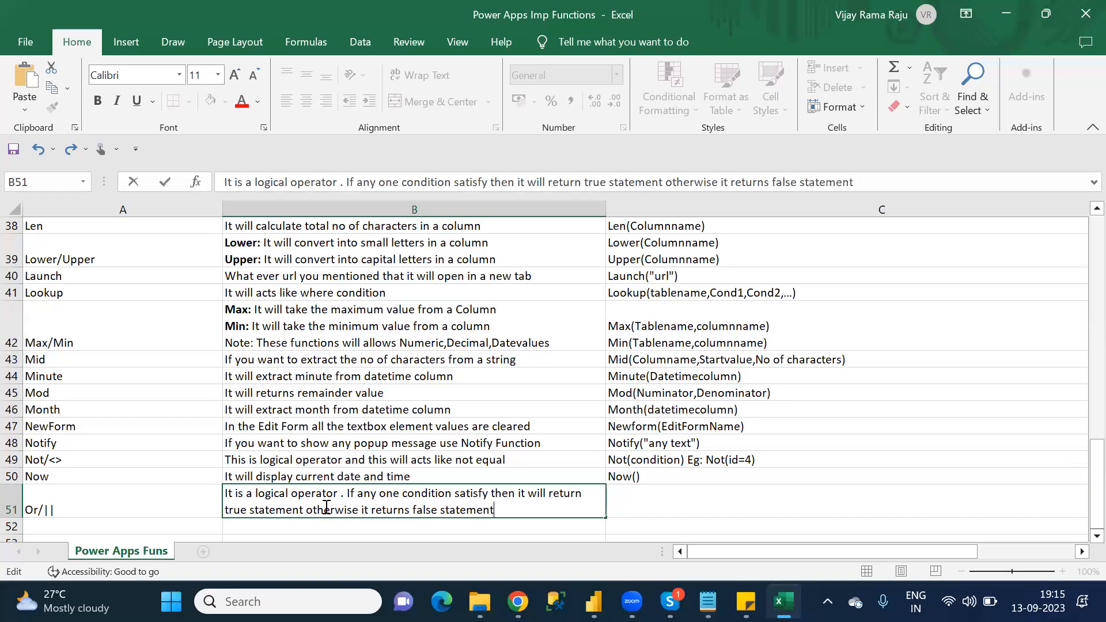
# Step: Begin the Or syntax example in cell C51 with "Eg: If(condition"
pyautogui.click(721, 501)
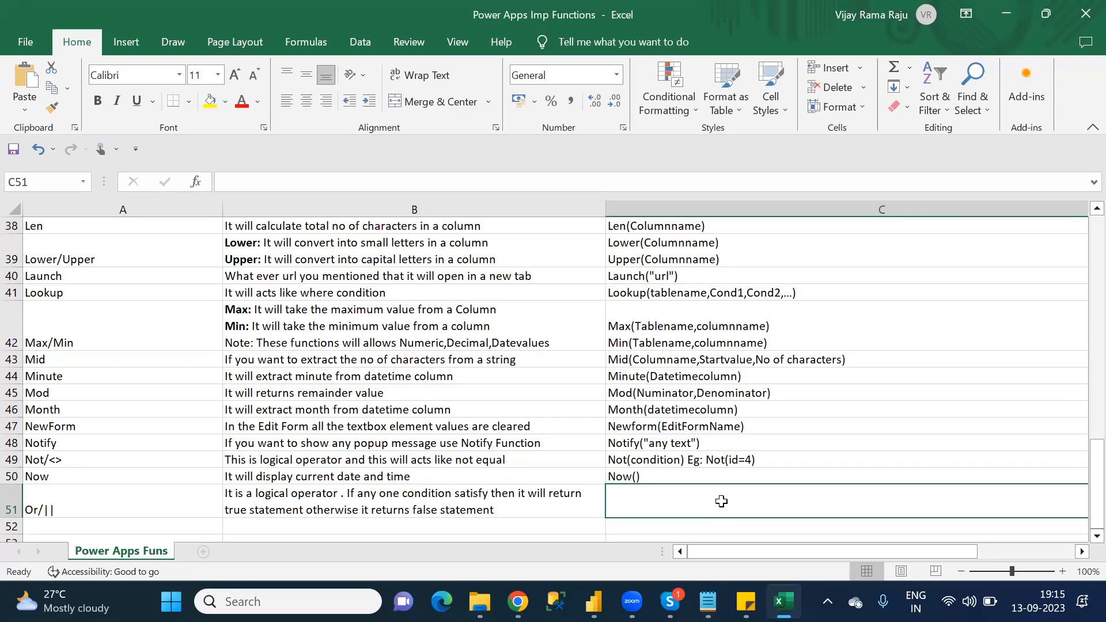
pyautogui.hscroll(2, 721, 501)
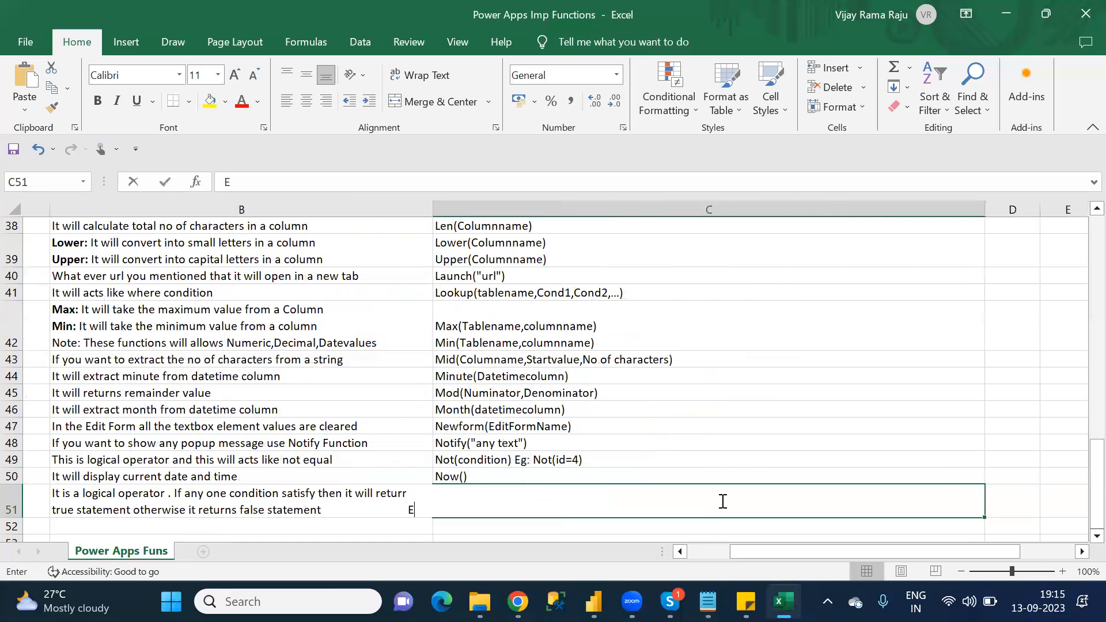
pyautogui.write('Eg')
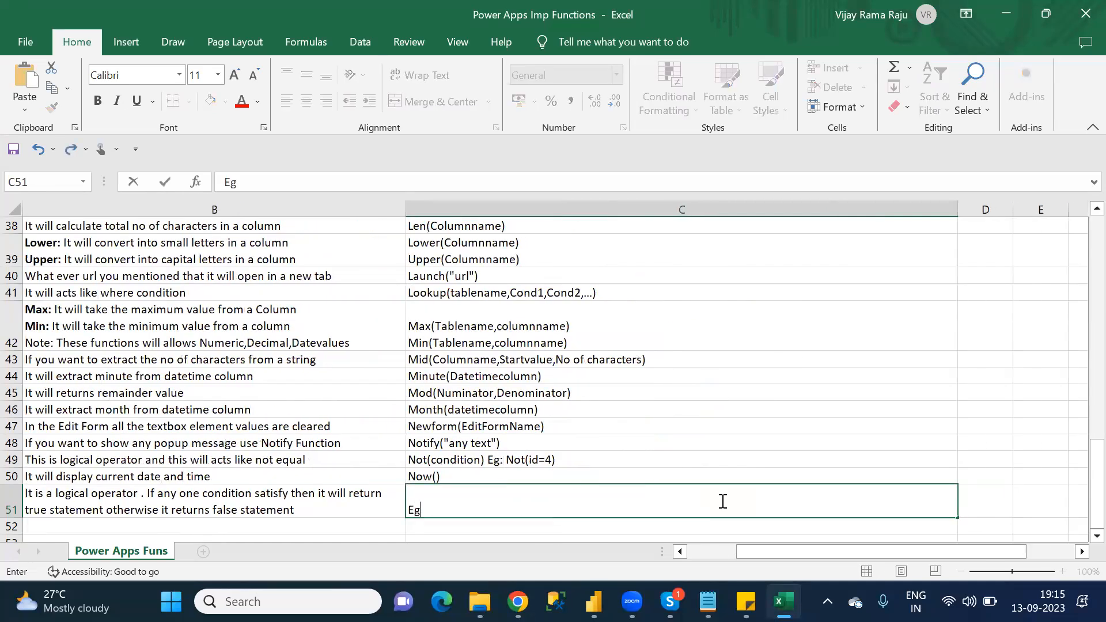
pyautogui.write(': If(condit')
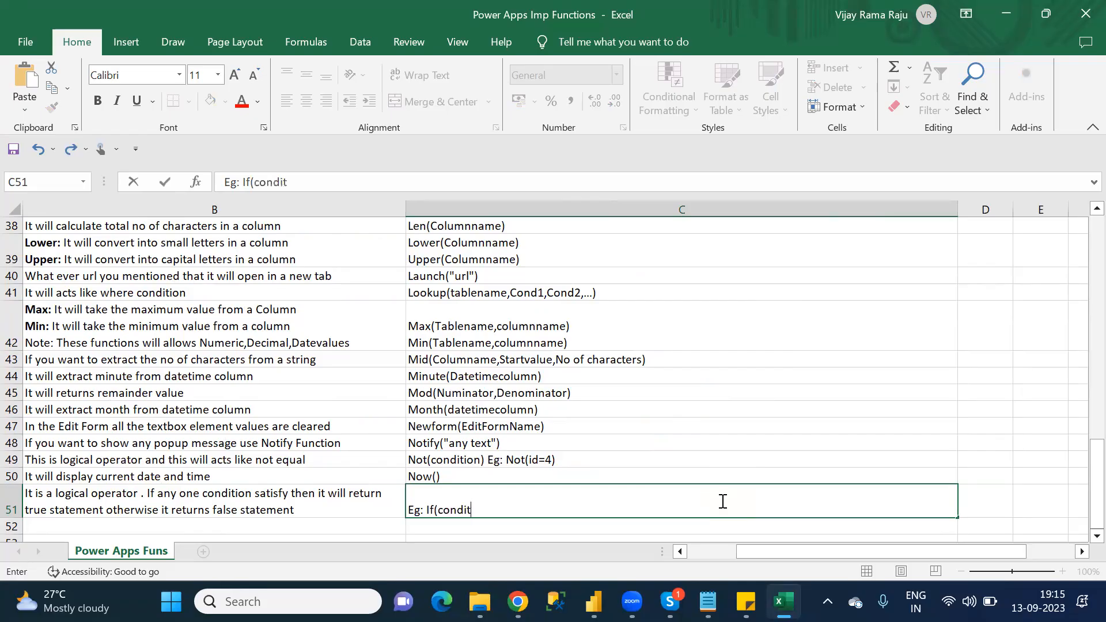
pyautogui.write('ios')
pyautogui.write('n')
# Step: Complete the Or example in cell C51 with "|| condition, statement,.....)"
pyautogui.write('||')
pyautogui.write('condit')
pyautogui.write('ion')
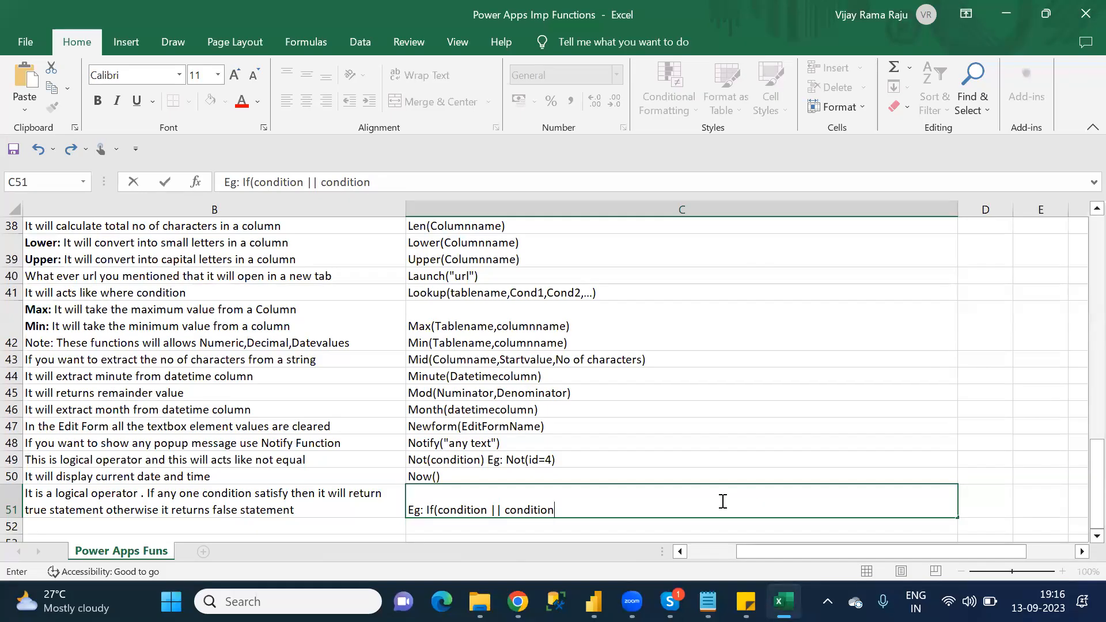
pyautogui.write(', statement,')
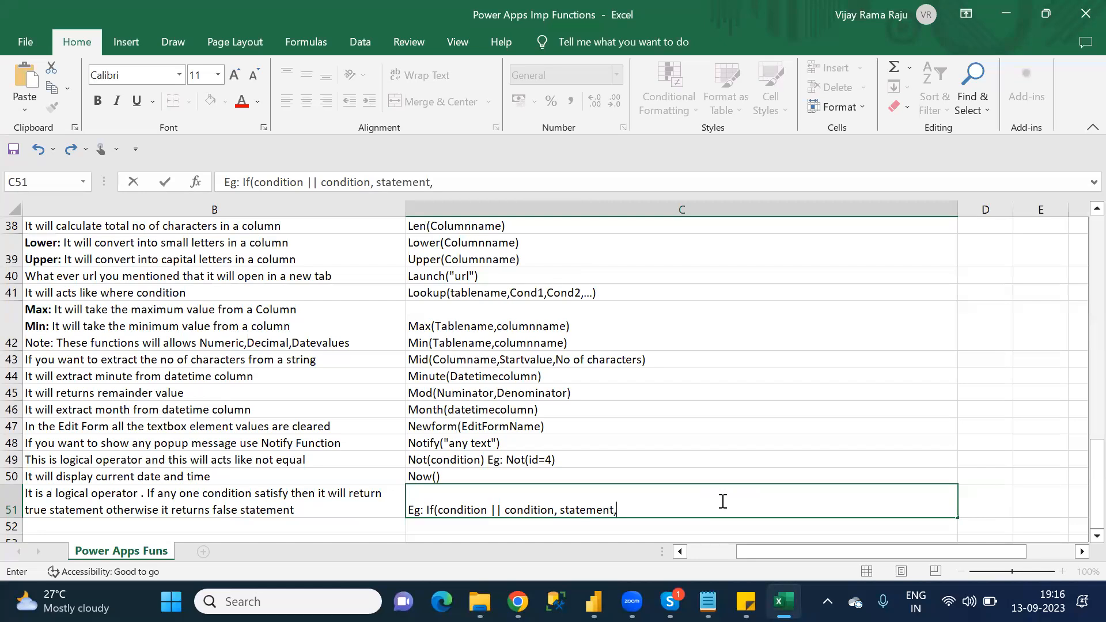
pyautogui.write('.....)')
pyautogui.moveTo(855, 552); pyautogui.dragTo(805, 553)
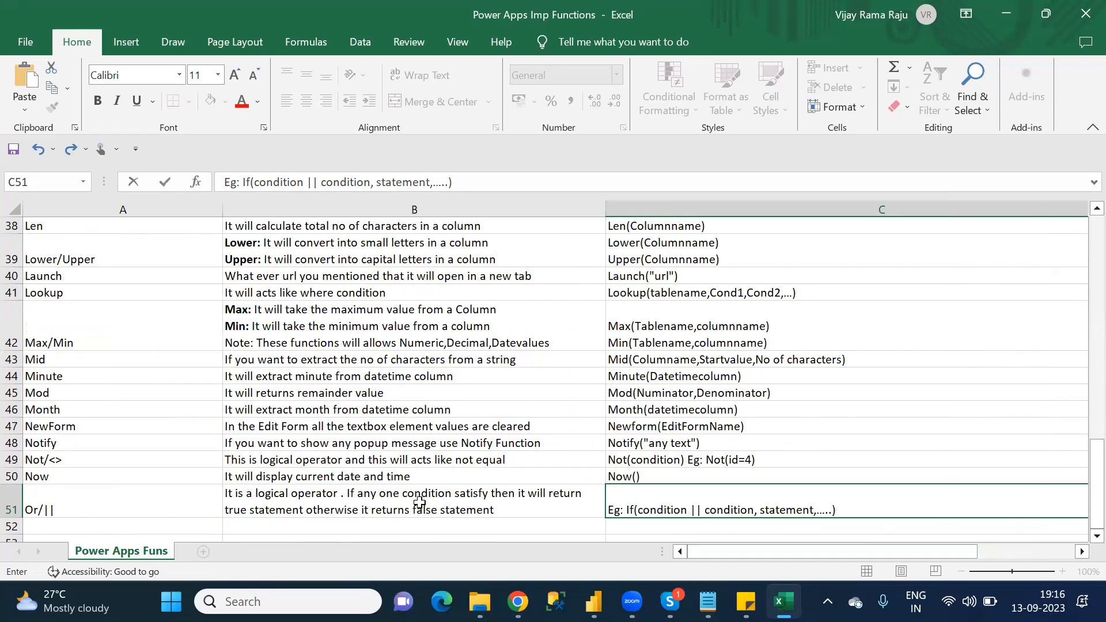
pyautogui.click(127, 498)
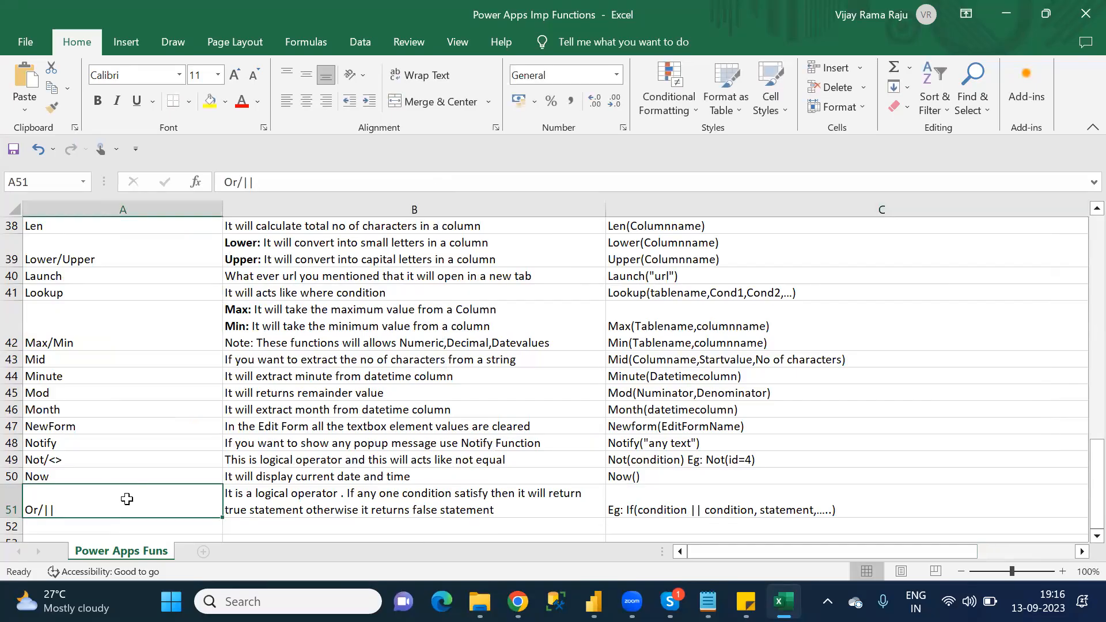
# Step: Check the P category in the Notepad function list, then return to Excel and add "Patch" in bold in cell A52
pyautogui.click(126, 524)
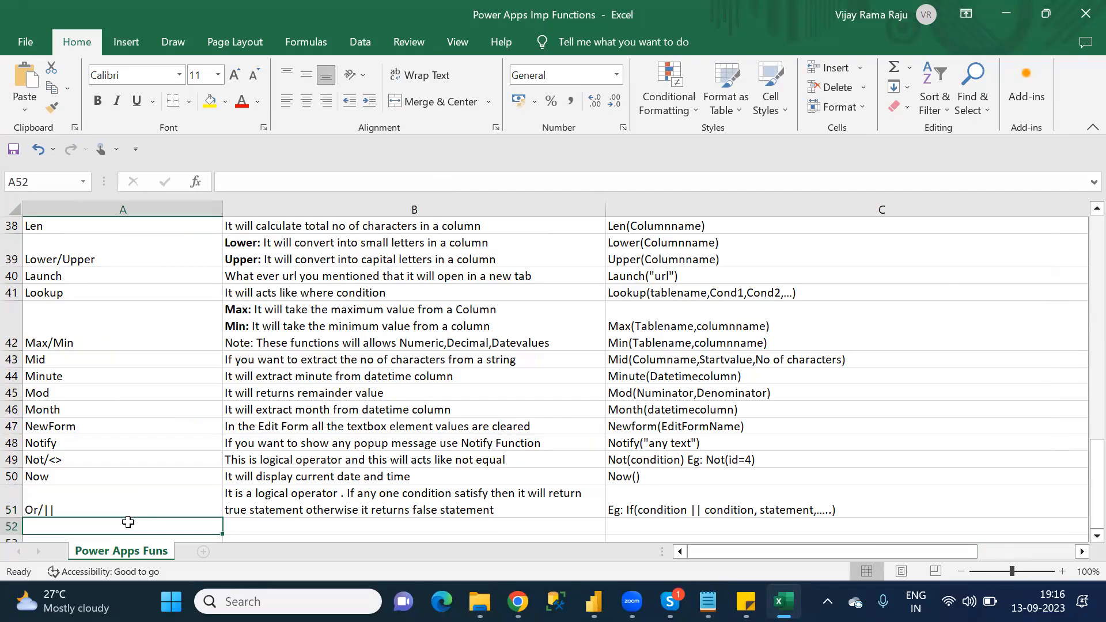
pyautogui.hotkey('alt', 'Tab')
pyautogui.scroll(-1, 130, 523)
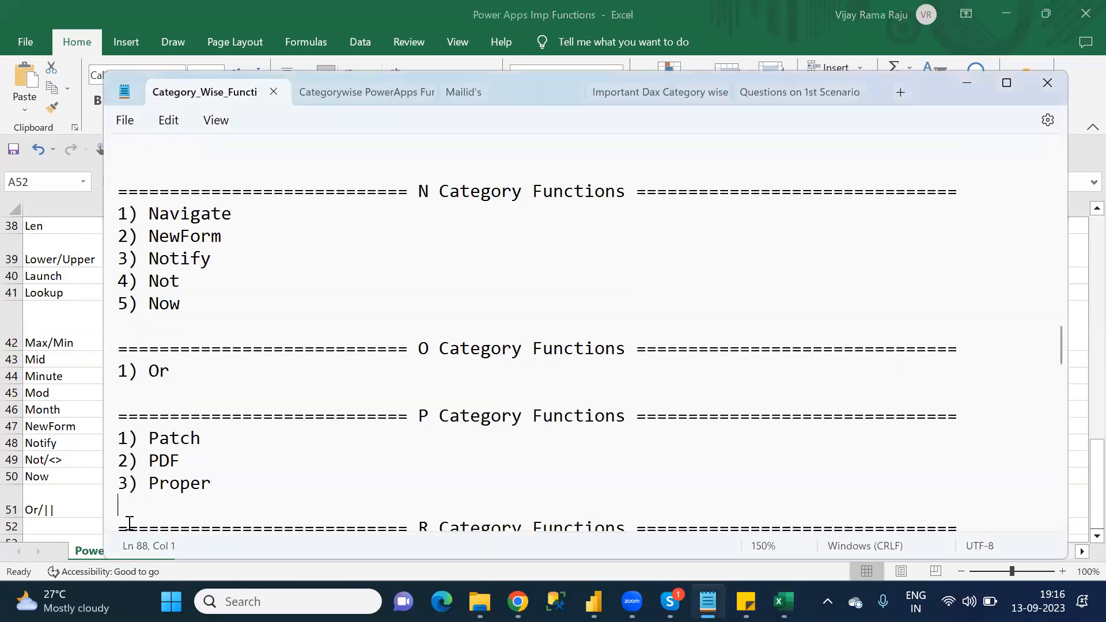
pyautogui.hotkey('alt', 'Tab')
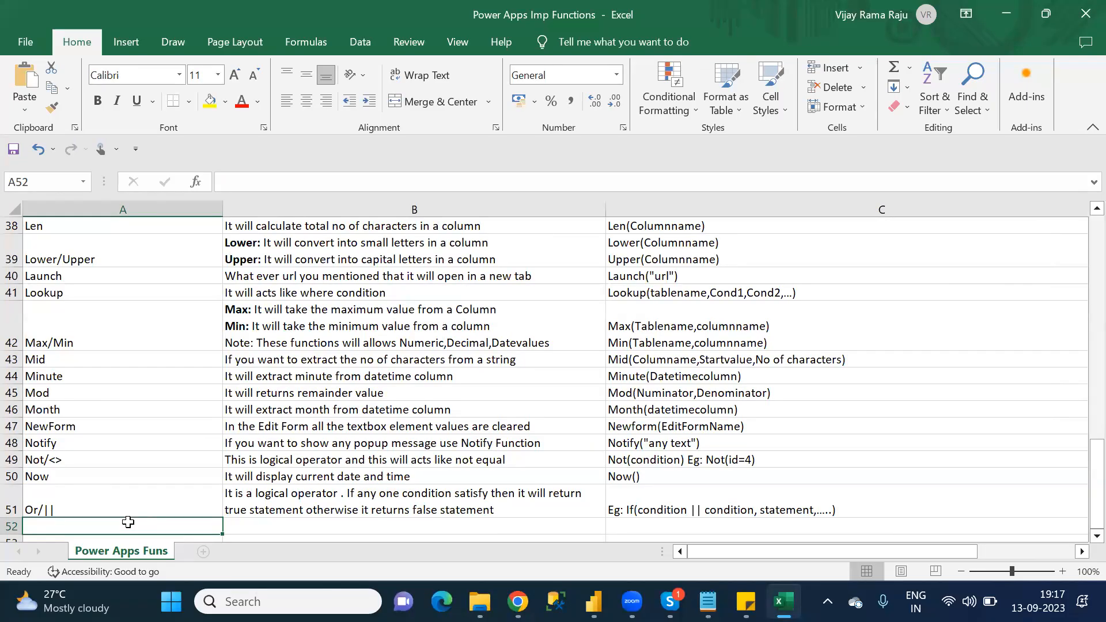
pyautogui.write('P')
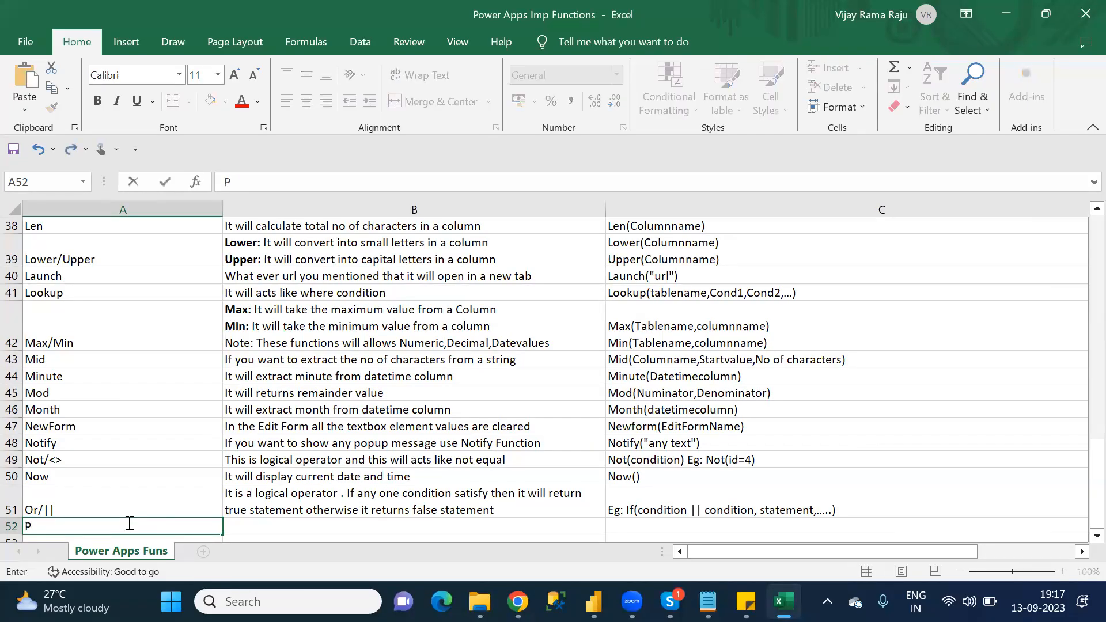
pyautogui.write('atch')
pyautogui.press('Tab')
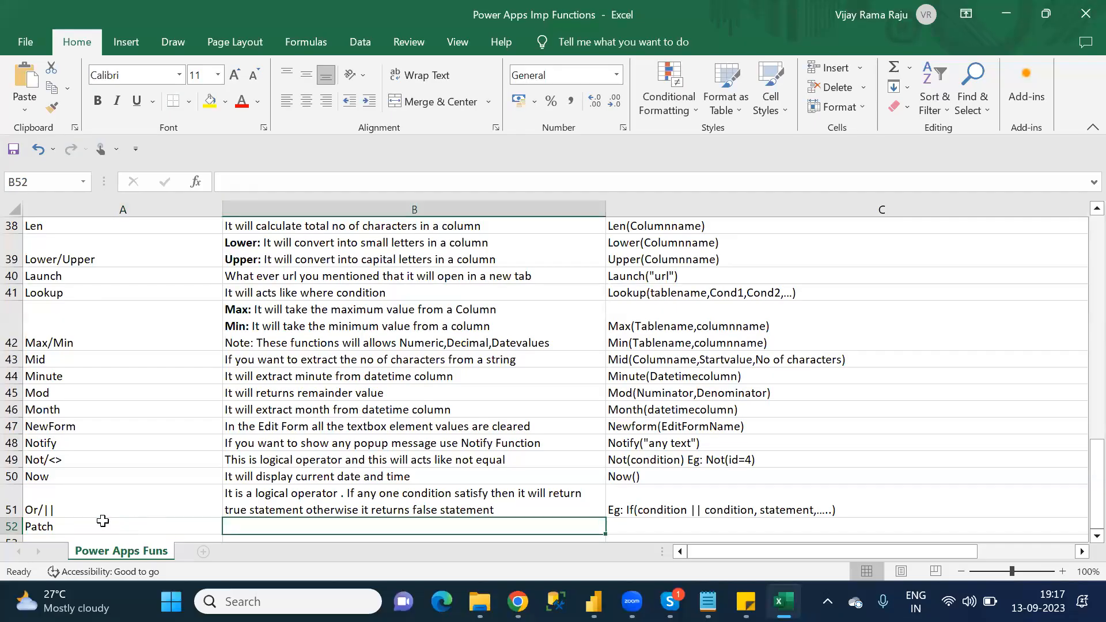
pyautogui.click(58, 521)
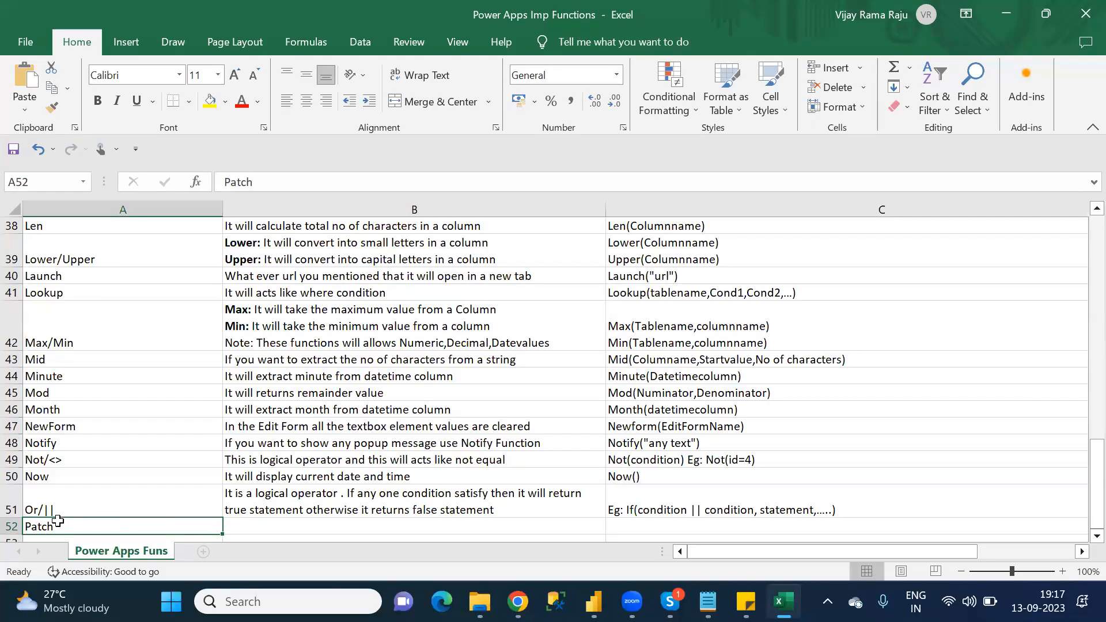
pyautogui.hotkey('ctrl', 'b')
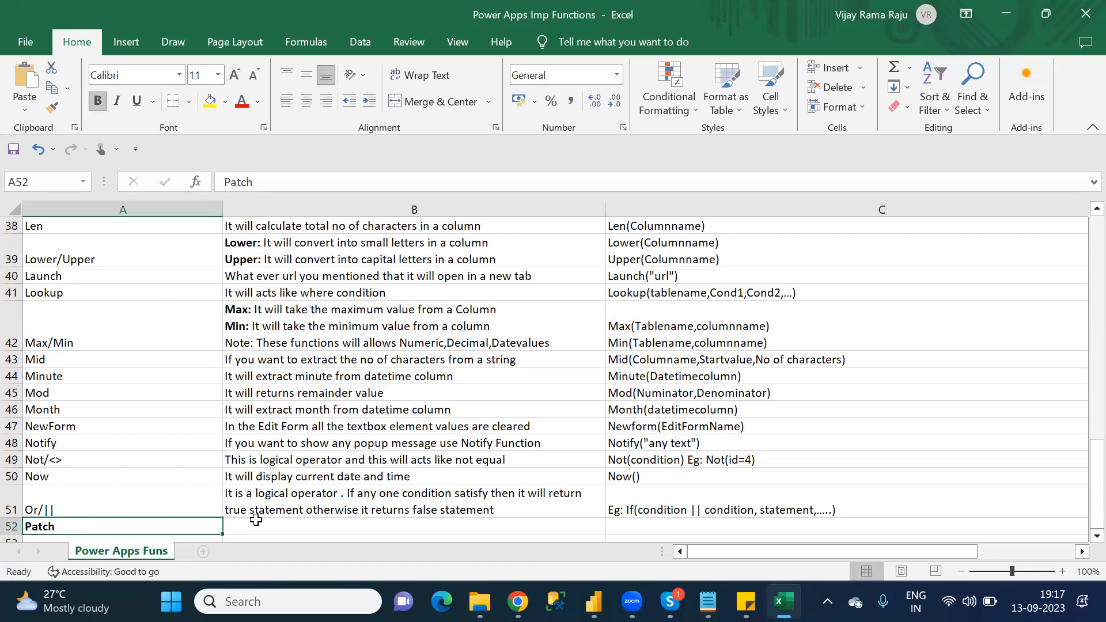
# Step: Begin the Patch description in cell B52 with "Patch function will"
pyautogui.click(278, 522)
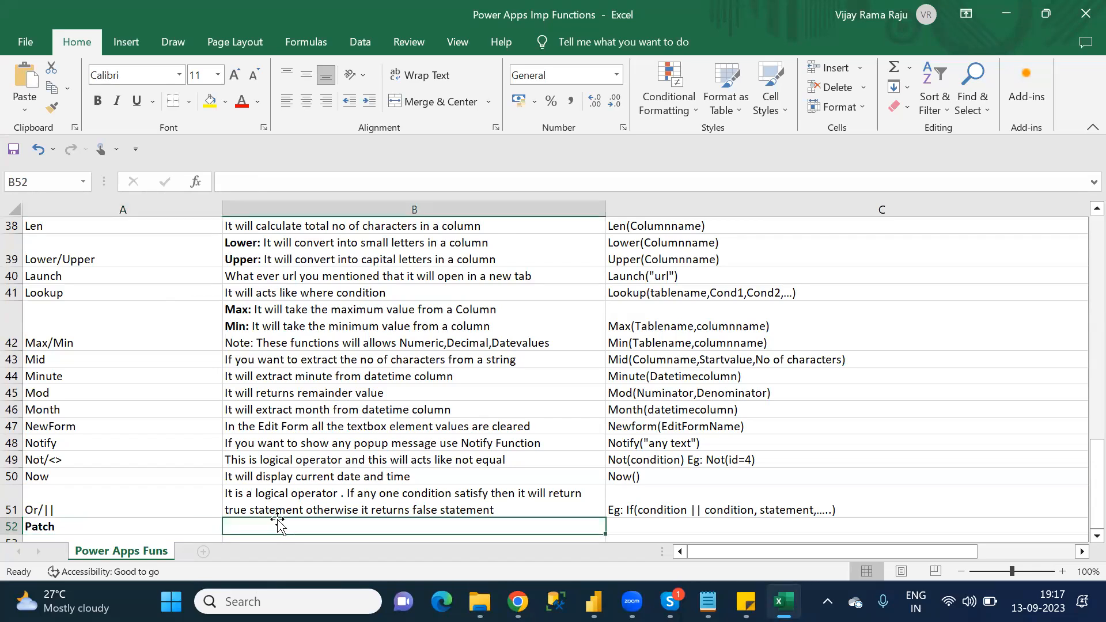
pyautogui.write('If')
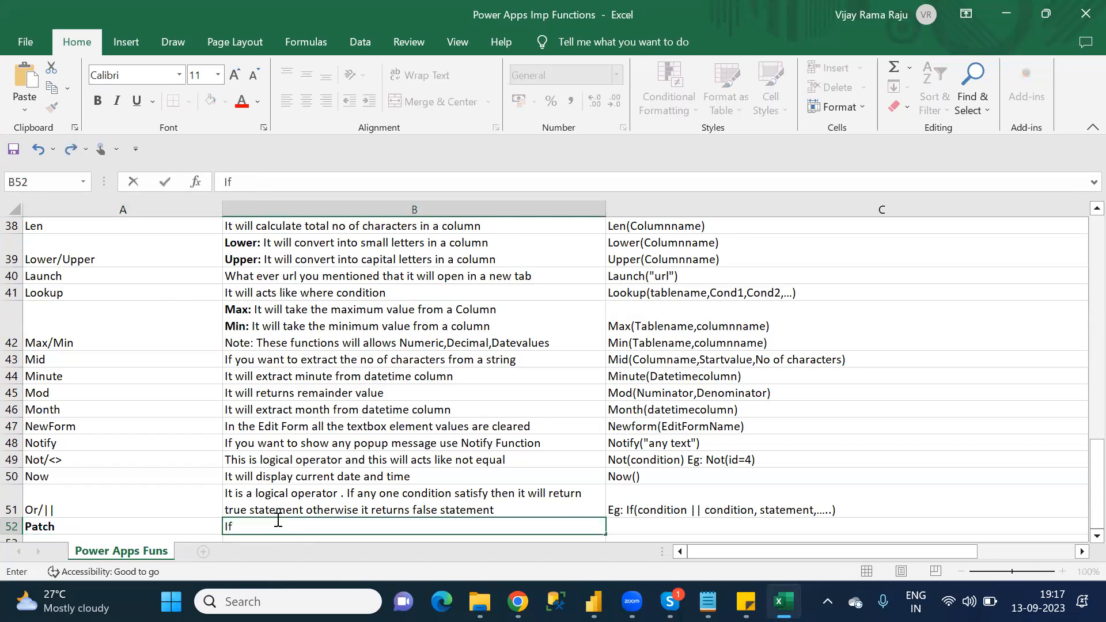
pyautogui.press('BackSpace')
pyautogui.press('BackSpace')
pyautogui.write('POat')
pyautogui.press('BackSpace')
pyautogui.press('BackSpace')
pyautogui.press('BackSpace')
pyautogui.press('BackSpace')
pyautogui.write('Patch function w')
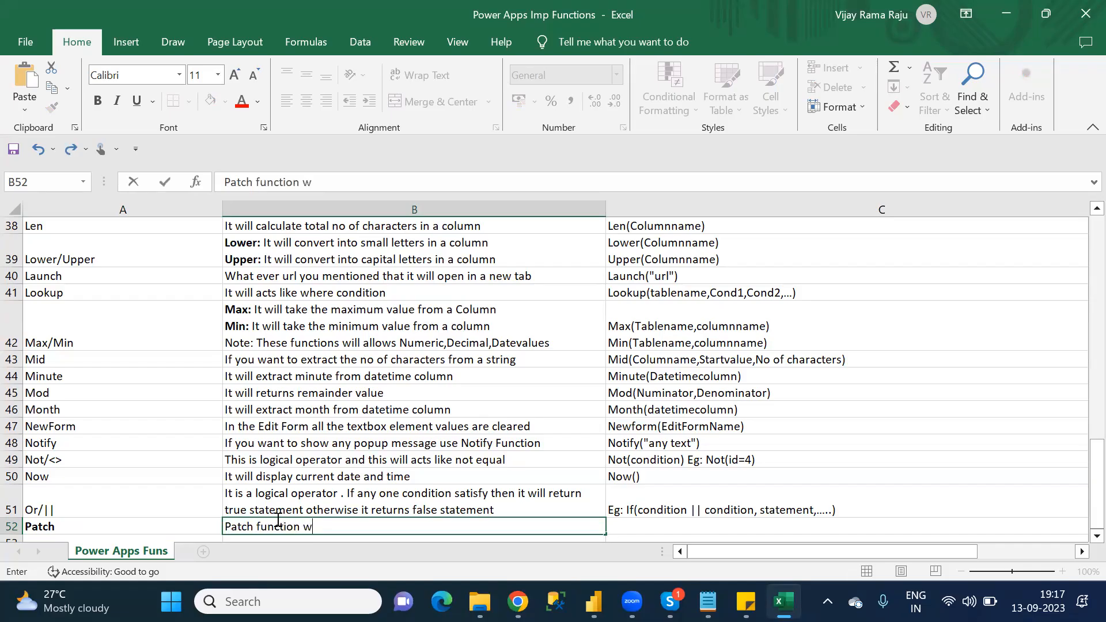
pyautogui.write('ill modify th')
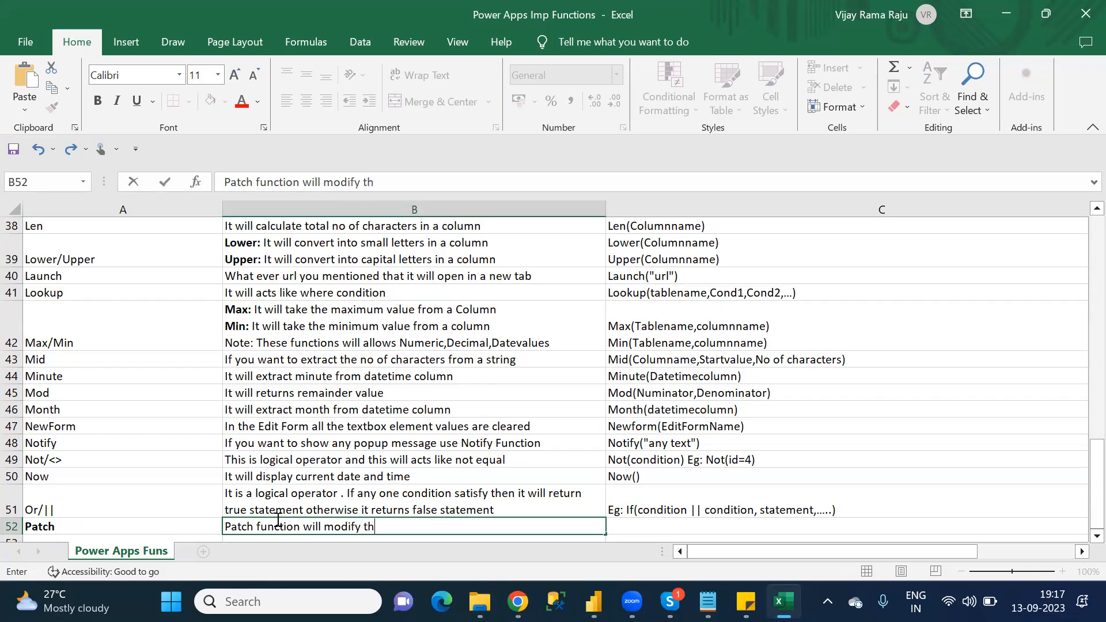
# Step: Continue the Patch description in cell B52 with "modify the existing record or"
pyautogui.write('e ex')
pyautogui.write('isting ')
pyautogui.write('recrod')
pyautogui.press('BackSpace')
pyautogui.press('BackSpace')
pyautogui.press('BackSpace')
pyautogui.write('ord or ')
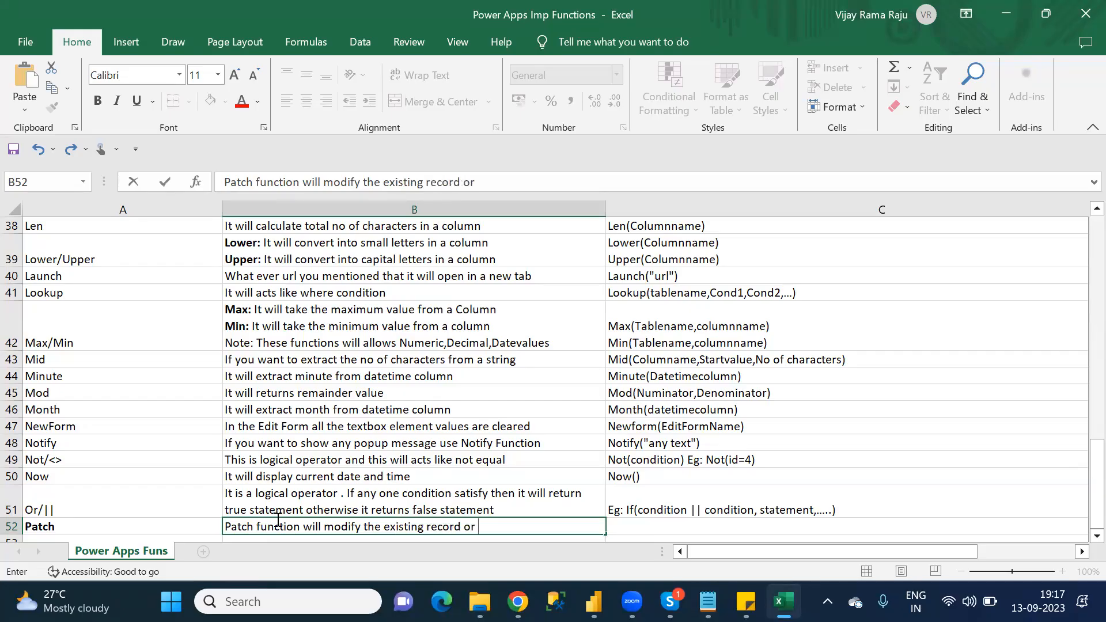
pyautogui.write('it will create')
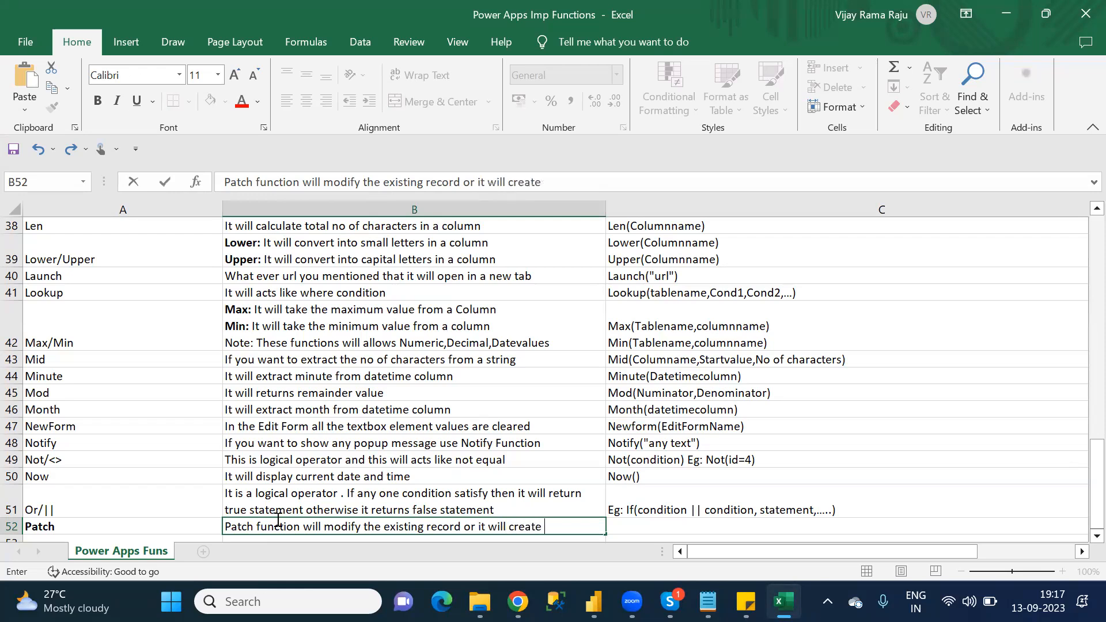
pyautogui.write(' new')
pyautogui.write(' recor')
pyautogui.write('d from the ')
pyautogui.write('d')
# Step: Replace the ending "from the" in the B52 description with "in the datasource"
pyautogui.press('BackSpace')
pyautogui.press('BackSpace')
pyautogui.press('BackSpace')
pyautogui.press('BackSpace')
pyautogui.press('BackSpace')
pyautogui.press('BackSpace')
pyautogui.press('BackSpace')
pyautogui.press('BackSpace')
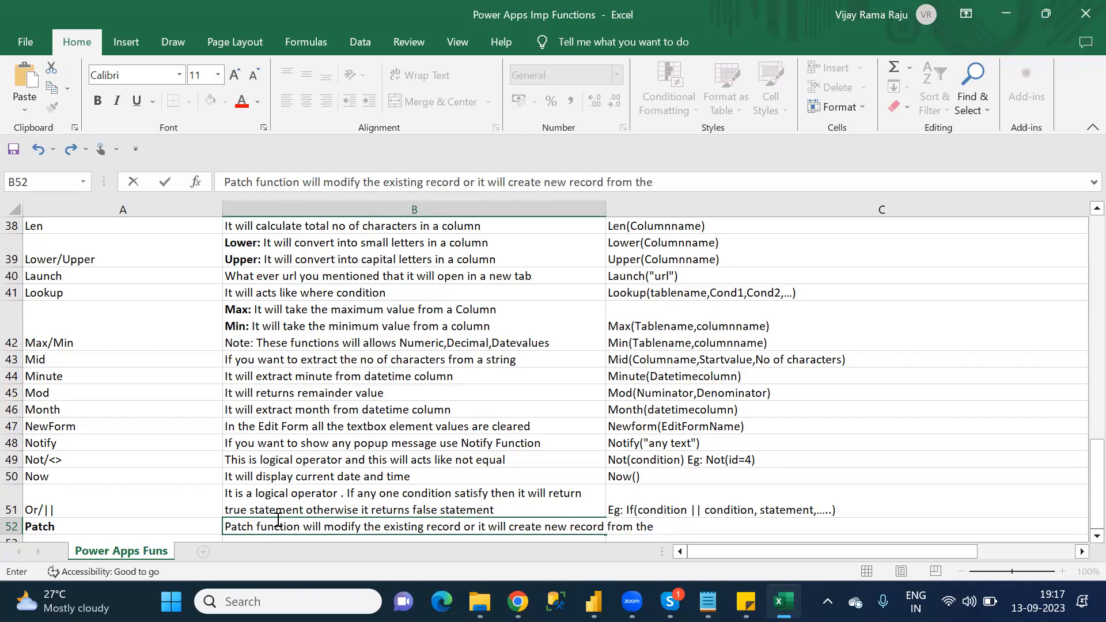
pyautogui.press('BackSpace')
pyautogui.press('BackSpace')
pyautogui.write('in ')
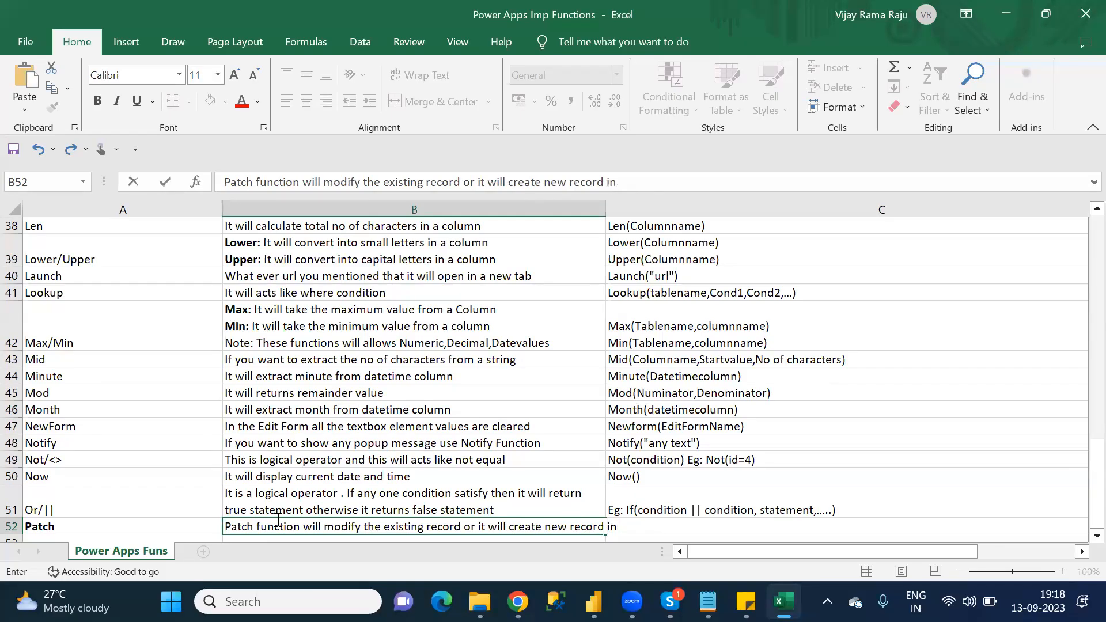
pyautogui.write('the datasource')
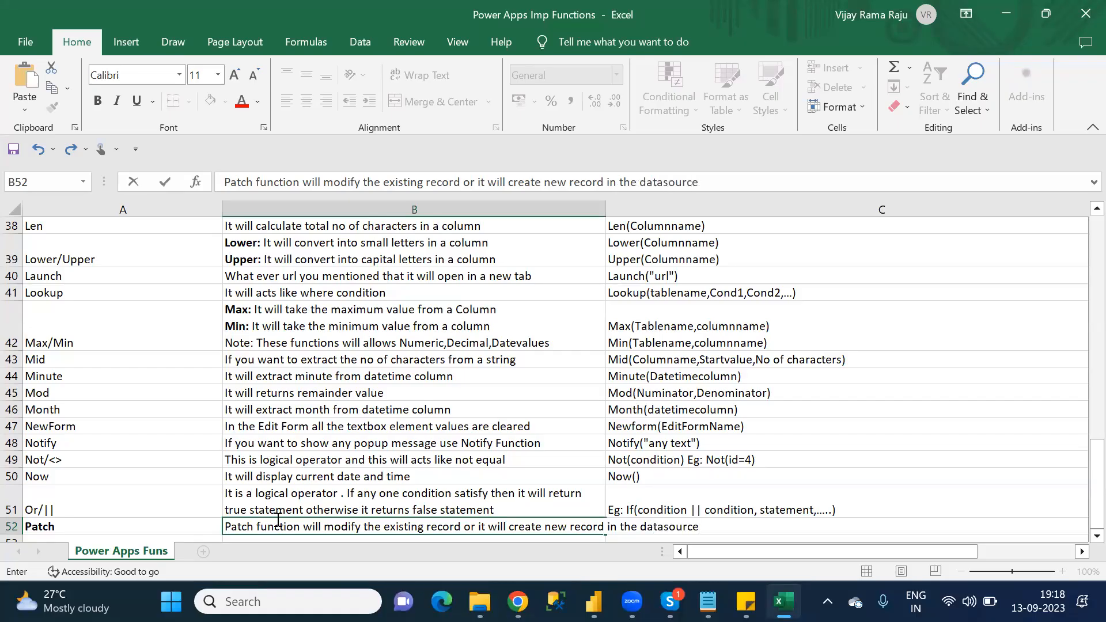
pyautogui.press('Return')
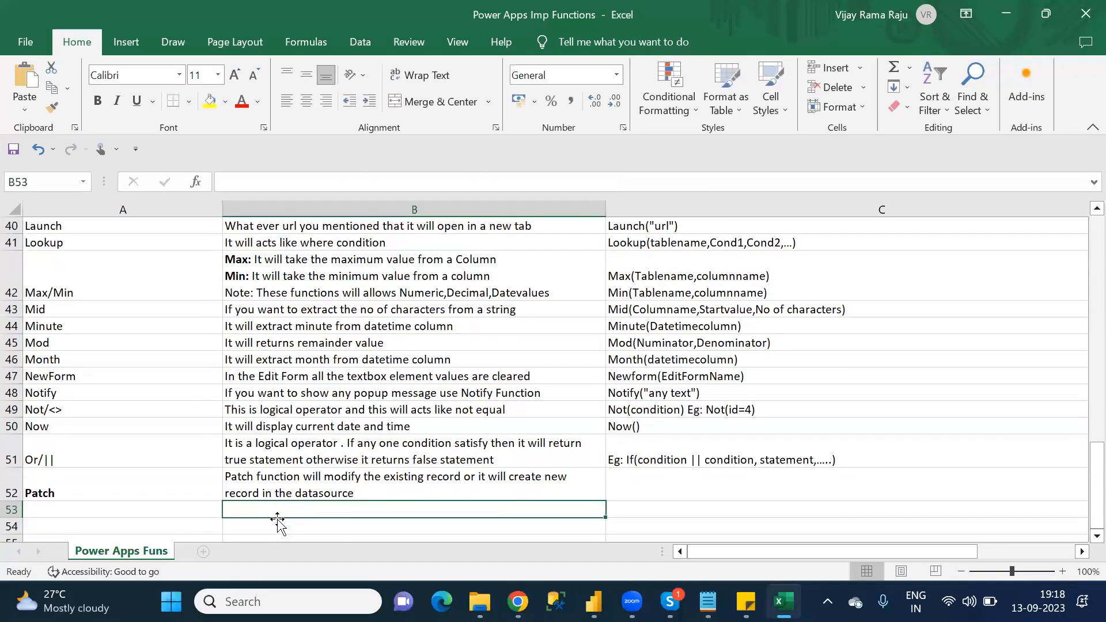
# Step: Enter "Modify Existing Record" as the first Patch syntax heading in cell C52
pyautogui.click(637, 486)
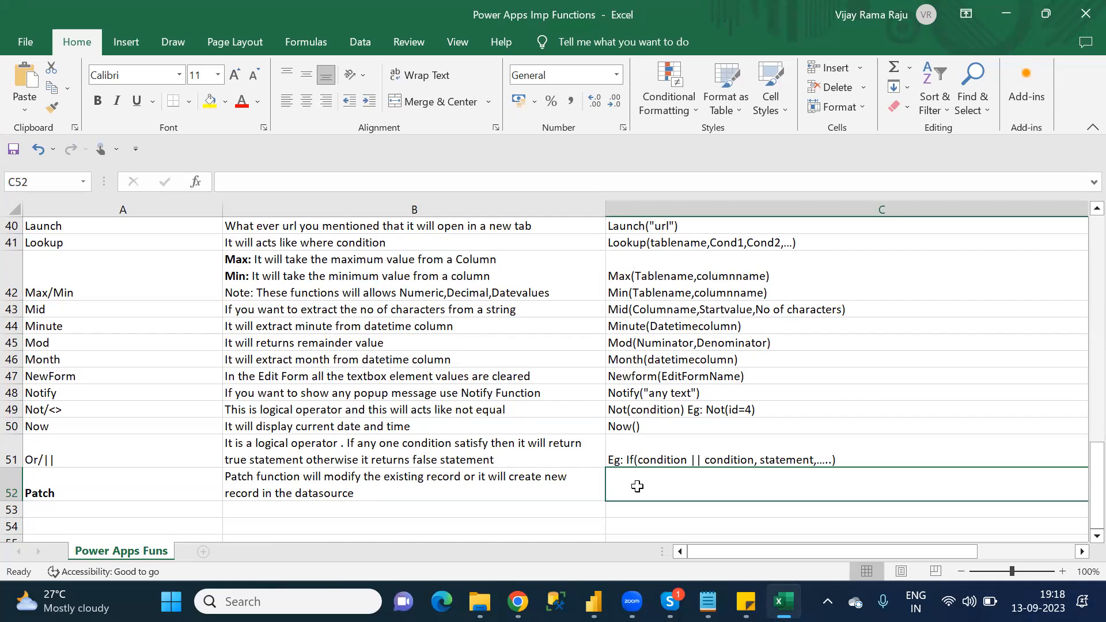
pyautogui.write('M')
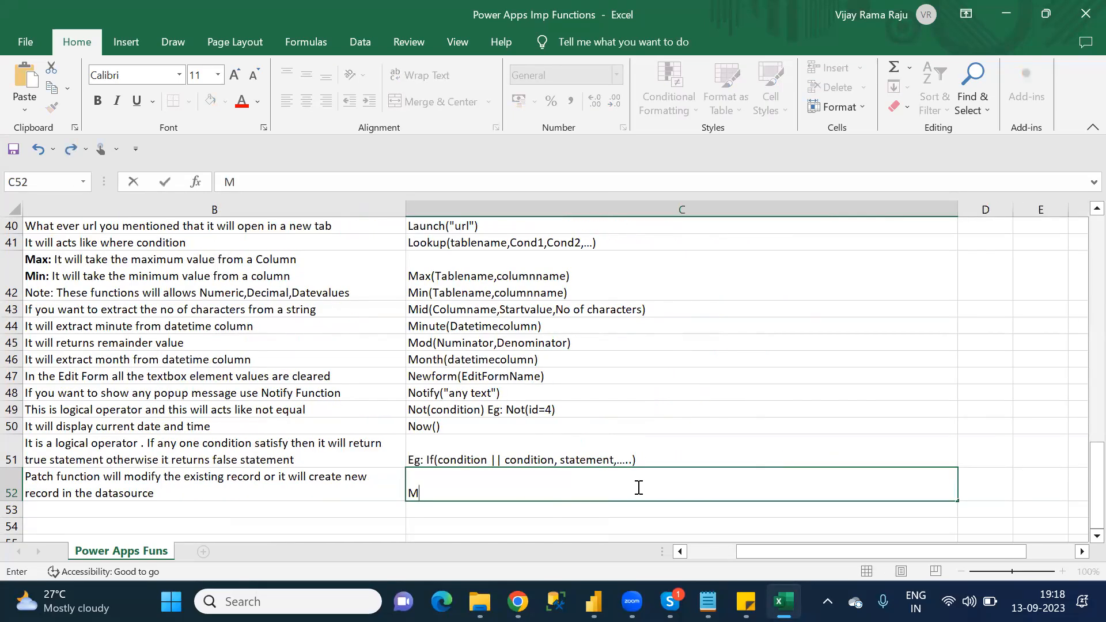
pyautogui.write('odify')
pyautogui.write('Existing Record')
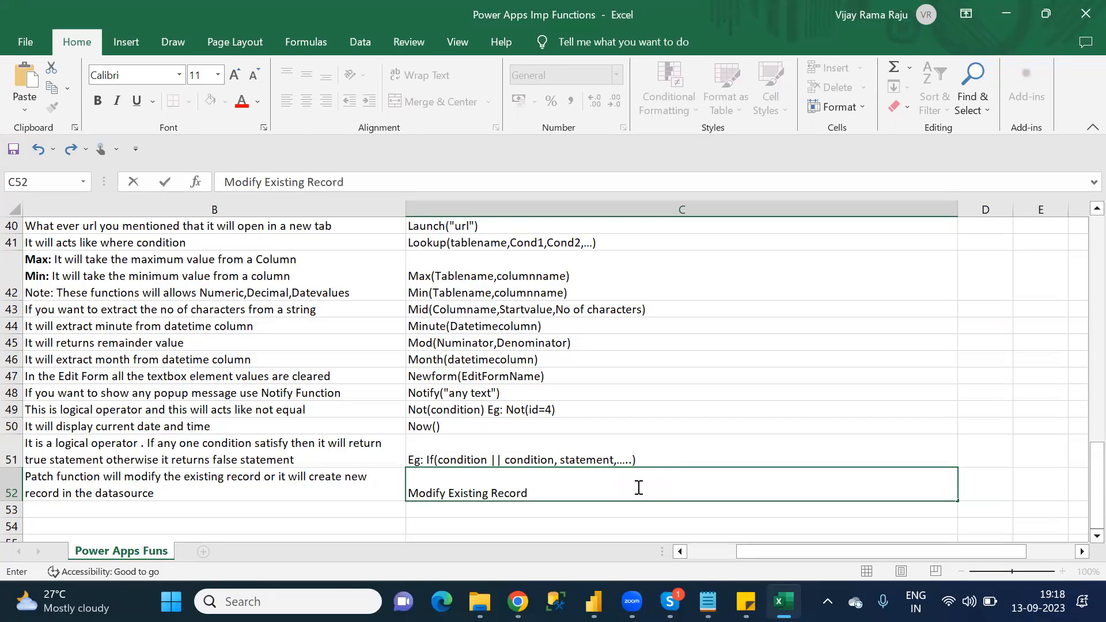
# Step: Make the "Modify Existing Record" text in cell C52 bold and add a colon after it
pyautogui.hotkey('shift', 'Left')
pyautogui.hotkey('shift', 'Left')
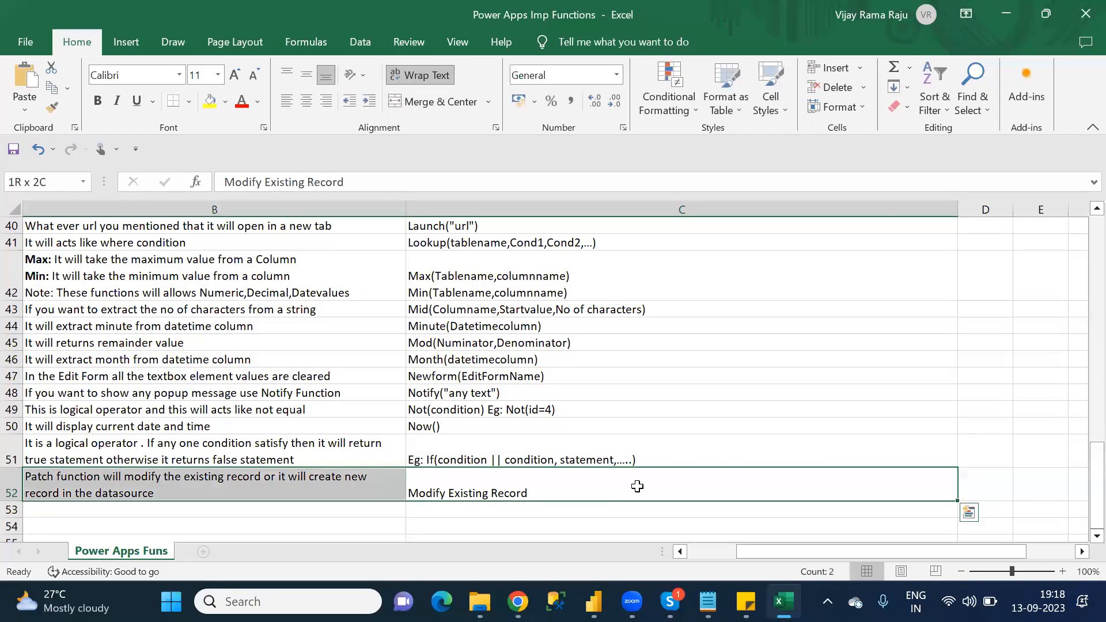
pyautogui.click(637, 485)
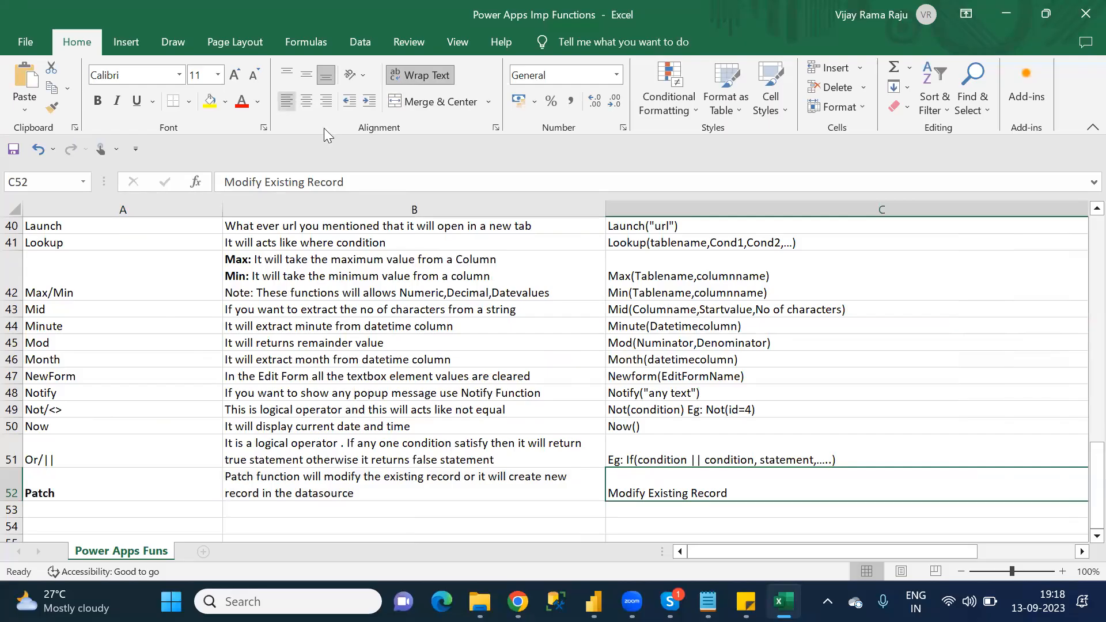
pyautogui.moveTo(355, 181); pyautogui.dragTo(227, 176)
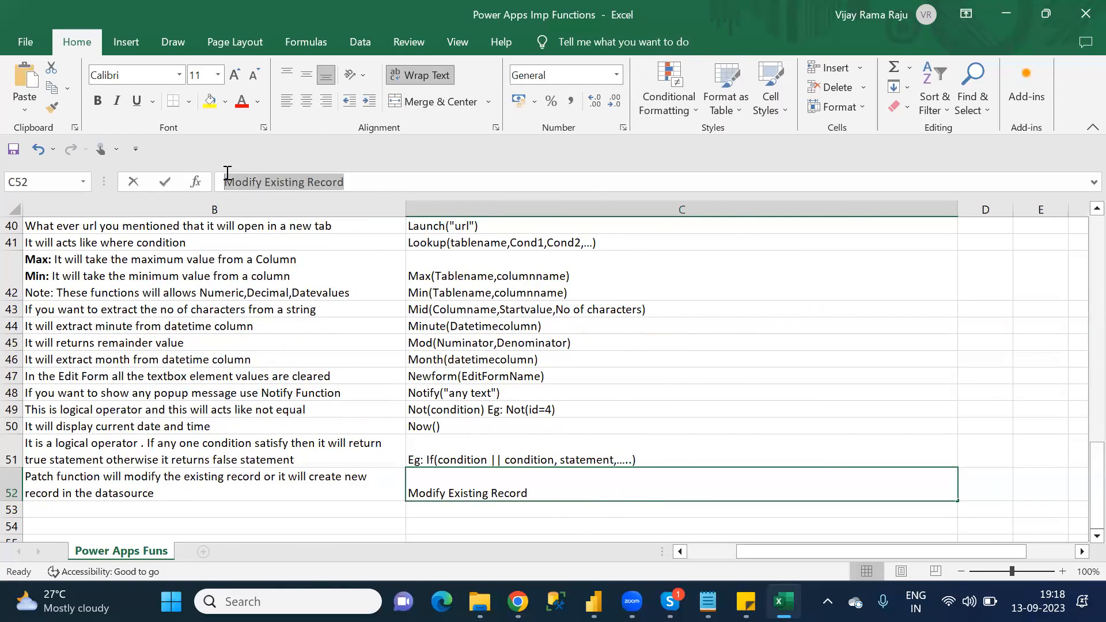
pyautogui.hotkey('ctrl', 'b')
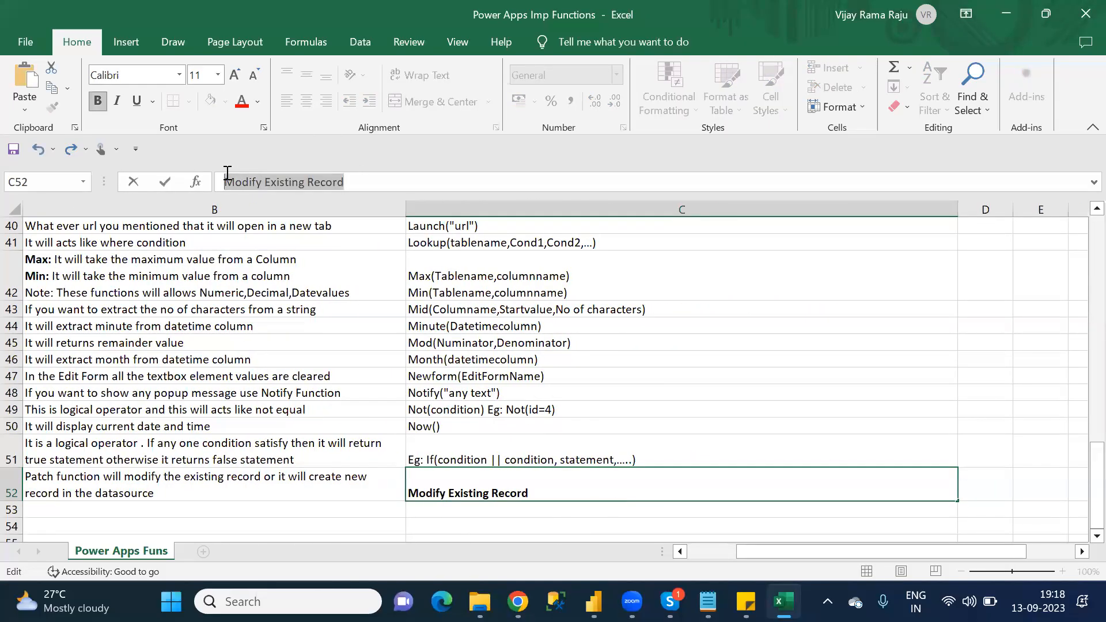
pyautogui.press('Right')
pyautogui.write(':')
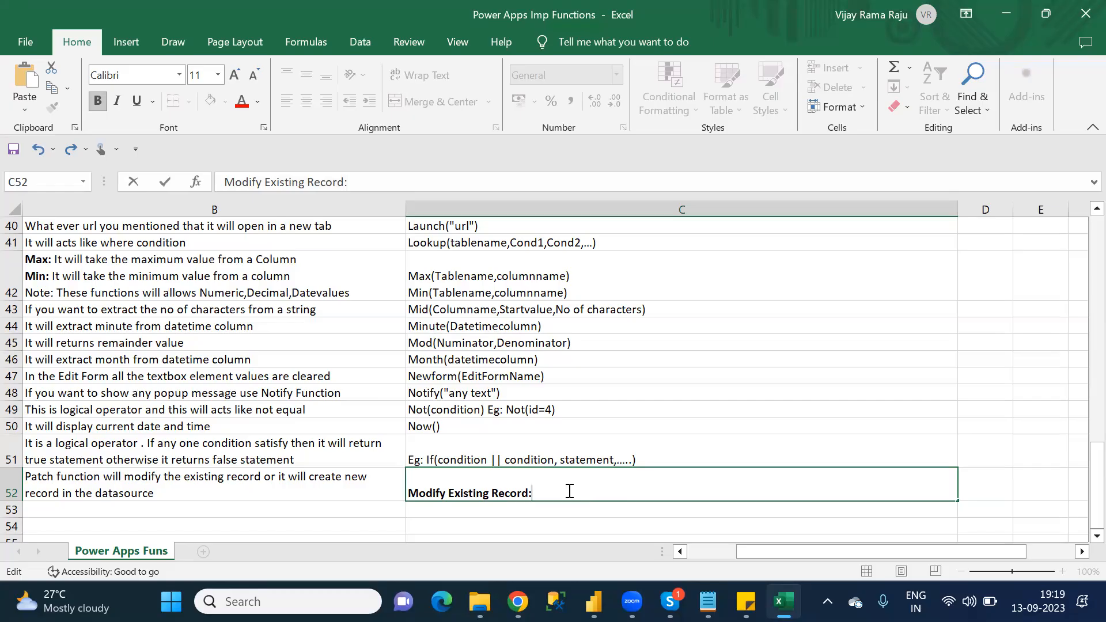
# Step: Start the Patch syntax in cell C52 by adding "Patch(tablename,This" in regular weight after the bold "Modify Existing Record:" heading
pyautogui.hotkey('ctrl', 'b')
pyautogui.write('Patch(data')
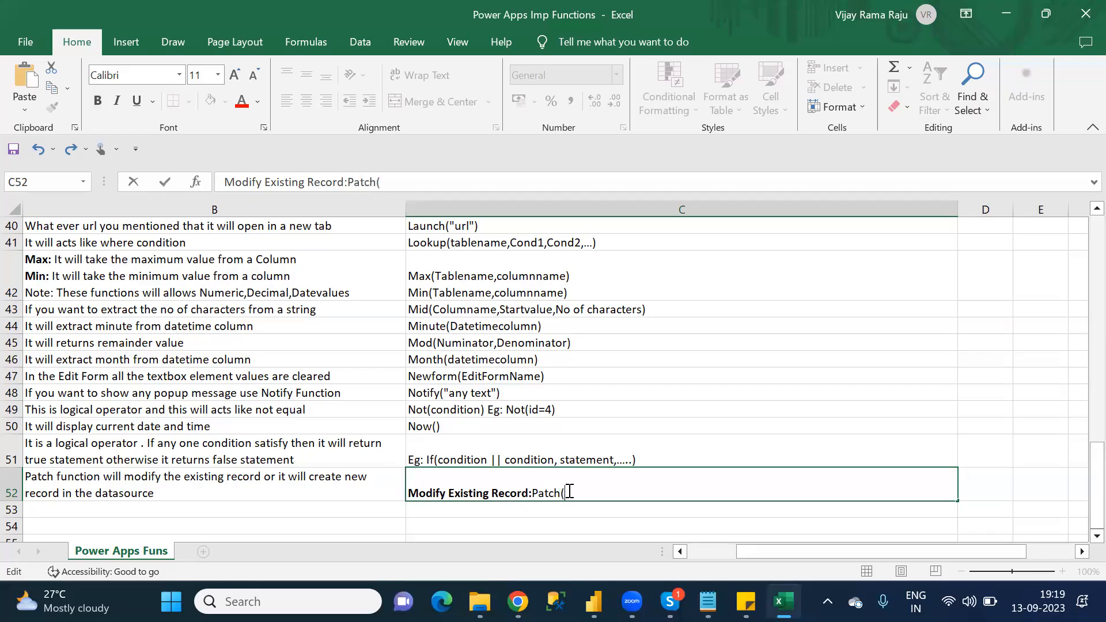
pyautogui.press('BackSpace')
pyautogui.press('BackSpace')
pyautogui.press('BackSpace')
pyautogui.press('BackSpace')
pyautogui.write('tablename,This')
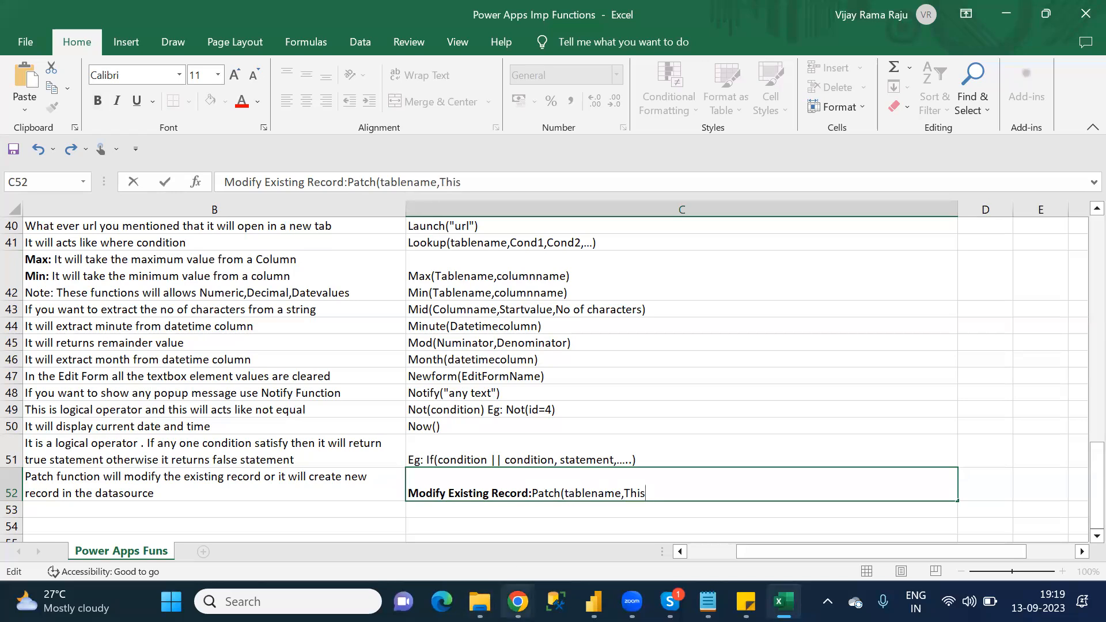
# Step: Switch to Chrome and open the Patch article in a new tab from the P section of the Power Fx formula reference
pyautogui.moveTo(517, 599)
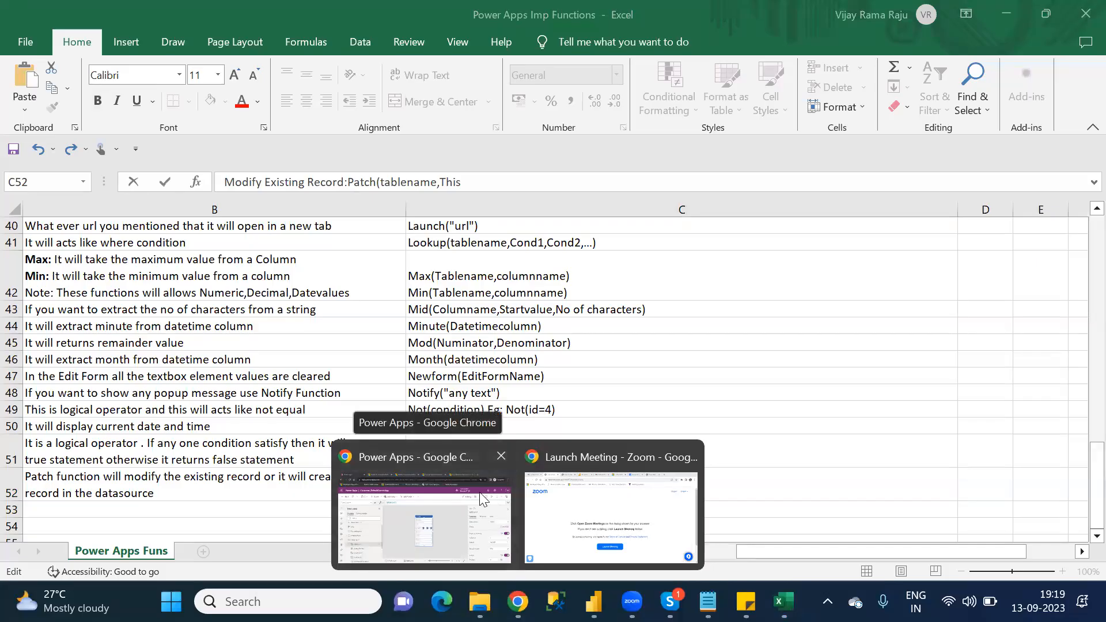
pyautogui.click(481, 499)
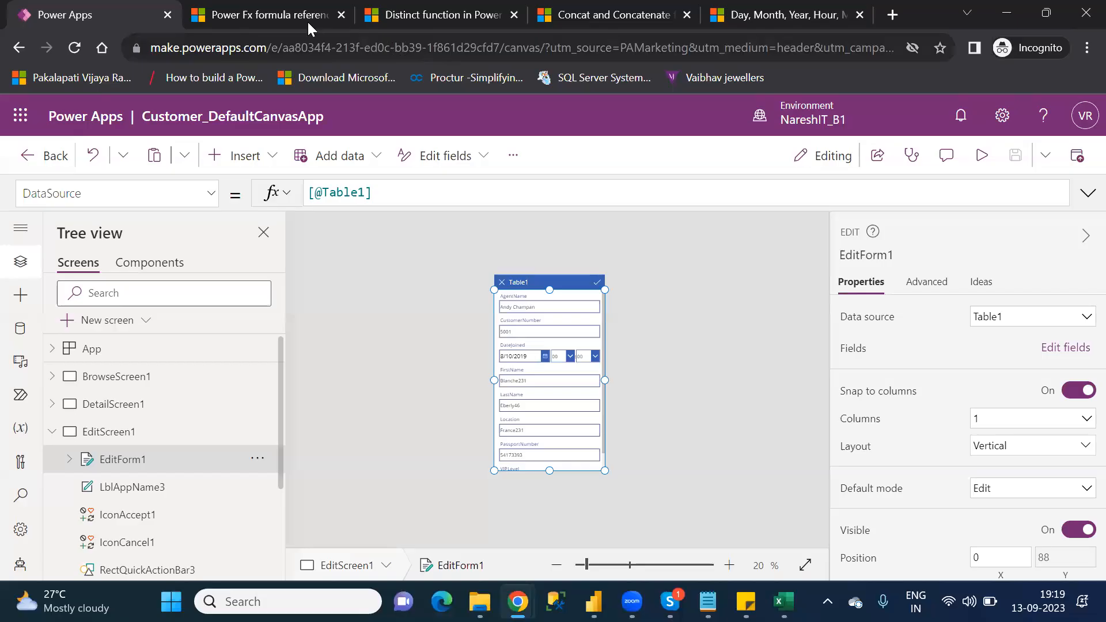
pyautogui.click(294, 14)
pyautogui.press('Down')
pyautogui.press('Down')
pyautogui.press('Down')
pyautogui.press('Down')
pyautogui.press('Down')
pyautogui.press('Down')
pyautogui.press('Down')
pyautogui.press('Down')
pyautogui.press('Down')
pyautogui.press('Down')
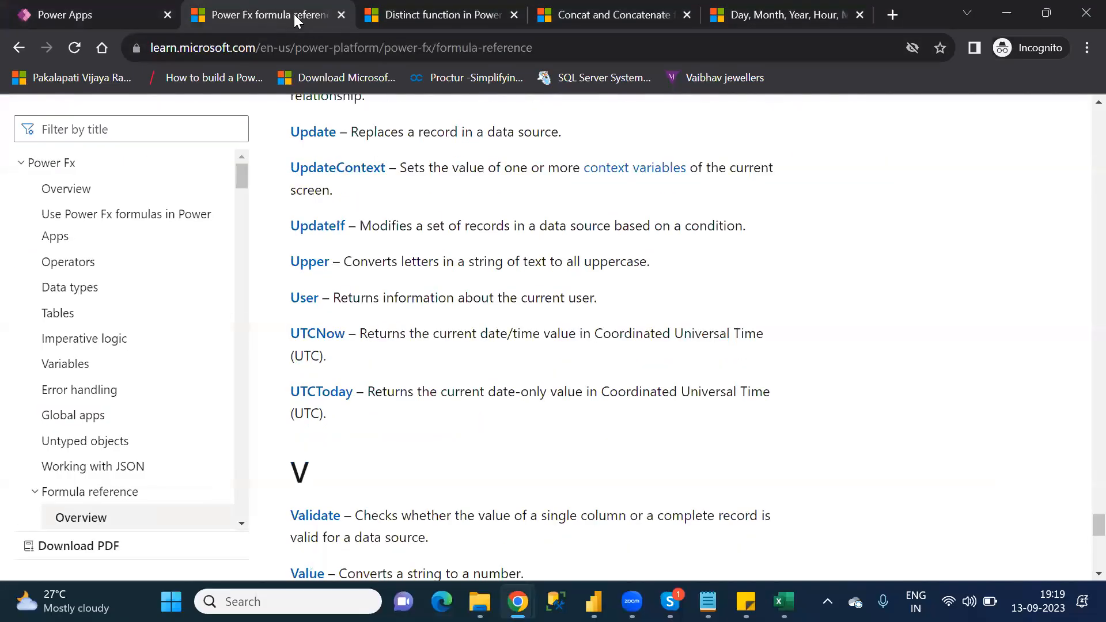
pyautogui.press('Up')
pyautogui.press('Up')
pyautogui.press('Up')
pyautogui.press('Up')
pyautogui.press('Up')
pyautogui.press('Up')
pyautogui.press('Up')
pyautogui.press('Up')
pyautogui.press('Up')
pyautogui.press('Up')
pyautogui.press('Up')
pyautogui.press('Up')
pyautogui.press('Up')
pyautogui.press('Up')
pyautogui.press('Up')
pyautogui.press('Up')
pyautogui.press('Up')
pyautogui.press('Up')
pyautogui.press('Up')
pyautogui.press('Up')
pyautogui.press('Up')
pyautogui.press('Up')
pyautogui.press('Up')
pyautogui.press('Up')
pyautogui.press('Up')
pyautogui.press('Up')
pyautogui.press('Up')
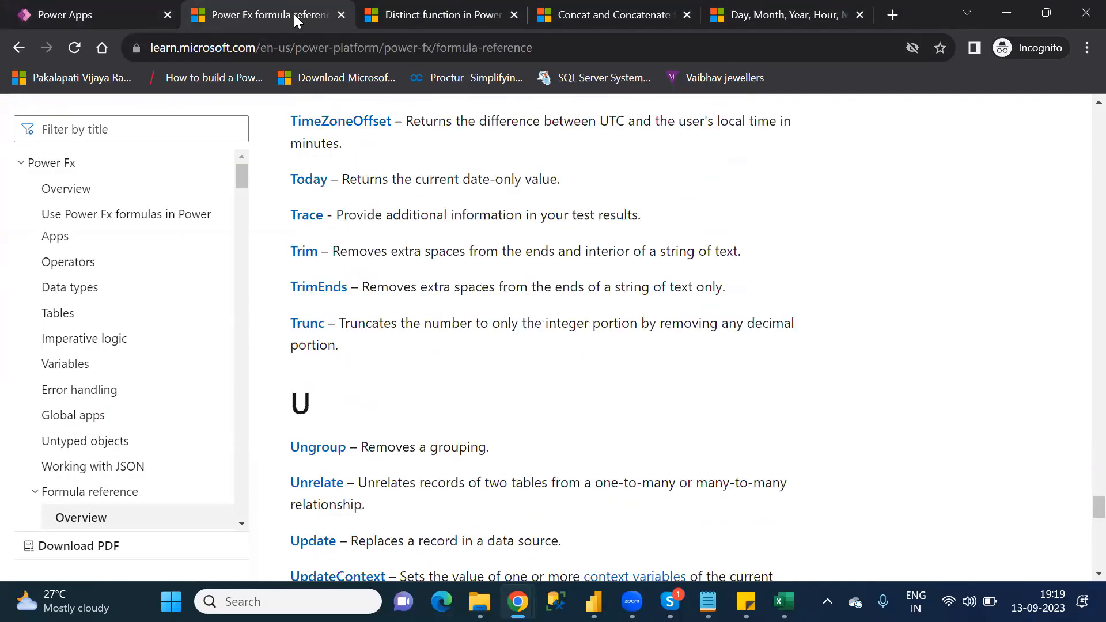
pyautogui.press('Up')
pyautogui.press('Up')
pyautogui.press('Up')
pyautogui.press('Up')
pyautogui.press('Up')
pyautogui.press('Up')
pyautogui.press('Up')
pyautogui.press('Up')
pyautogui.press('Up')
pyautogui.press('Up')
pyautogui.press('Up')
pyautogui.press('Up')
pyautogui.press('Up')
pyautogui.press('Up')
pyautogui.press('Up')
pyautogui.press('Up')
pyautogui.press('Up')
pyautogui.press('Up')
pyautogui.press('Up')
pyautogui.press('Up')
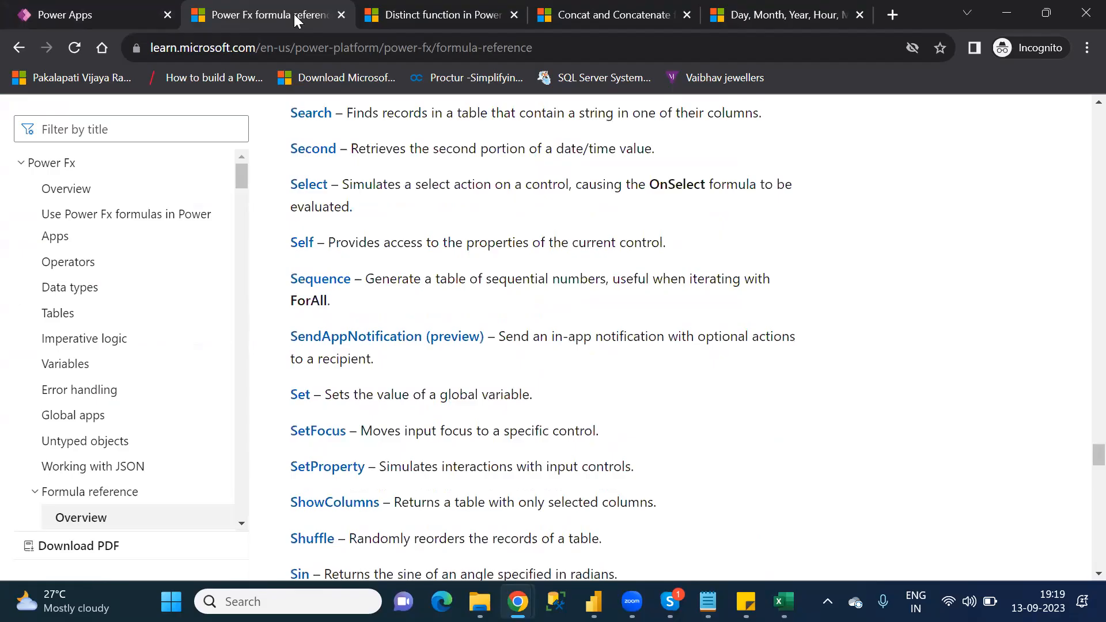
pyautogui.press('Up')
pyautogui.press('Up')
pyautogui.press('Up')
pyautogui.press('Up')
pyautogui.press('Up')
pyautogui.press('Up')
pyautogui.press('Up')
pyautogui.press('Up')
pyautogui.press('Up')
pyautogui.press('Up')
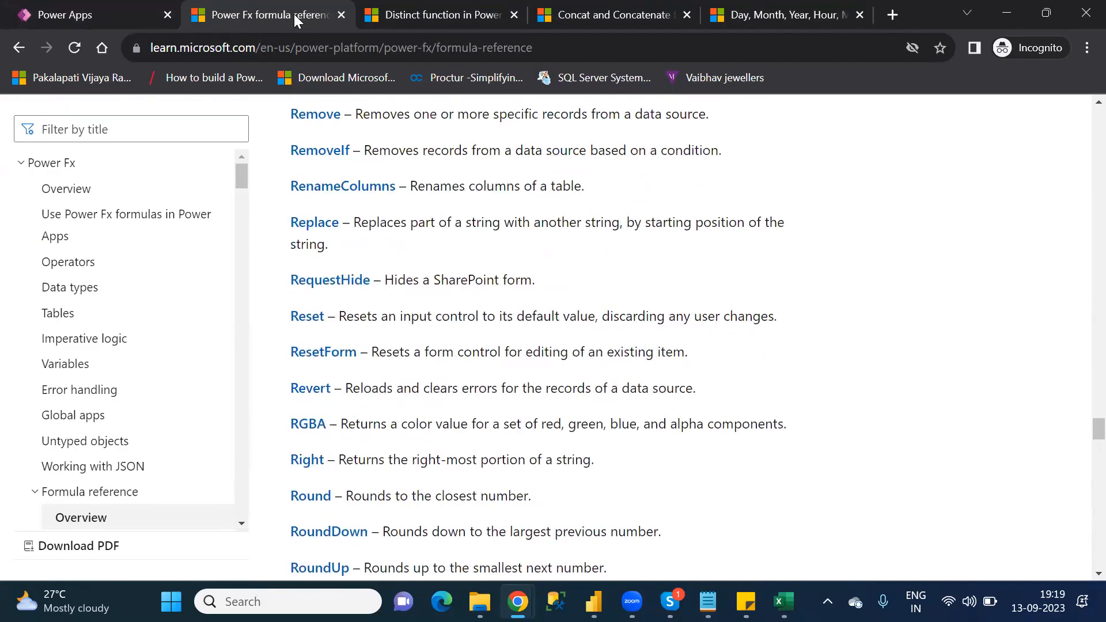
pyautogui.press('Up')
pyautogui.press('Up')
pyautogui.press('Up')
pyautogui.press('Up')
pyautogui.press('Up')
pyautogui.press('Up')
pyautogui.press('Up')
pyautogui.press('Up')
pyautogui.press('Up')
pyautogui.press('Up')
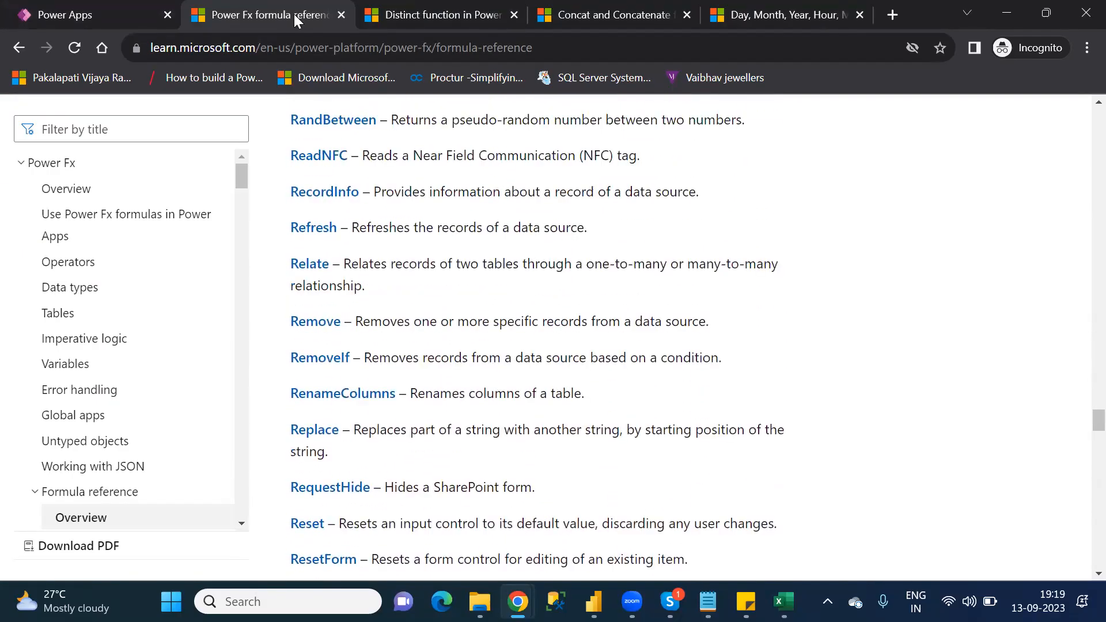
pyautogui.press('Down')
pyautogui.press('Up')
pyautogui.press('Up')
pyautogui.press('Up')
pyautogui.press('Up')
pyautogui.press('Up')
pyautogui.press('Up')
pyautogui.press('Up')
pyautogui.press('Up')
pyautogui.press('Up')
pyautogui.press('Up')
pyautogui.press('Up')
pyautogui.press('Up')
pyautogui.press('Up')
pyautogui.press('Up')
pyautogui.press('Up')
pyautogui.press('Up')
pyautogui.press('Up')
pyautogui.press('Up')
pyautogui.press('Up')
pyautogui.press('Up')
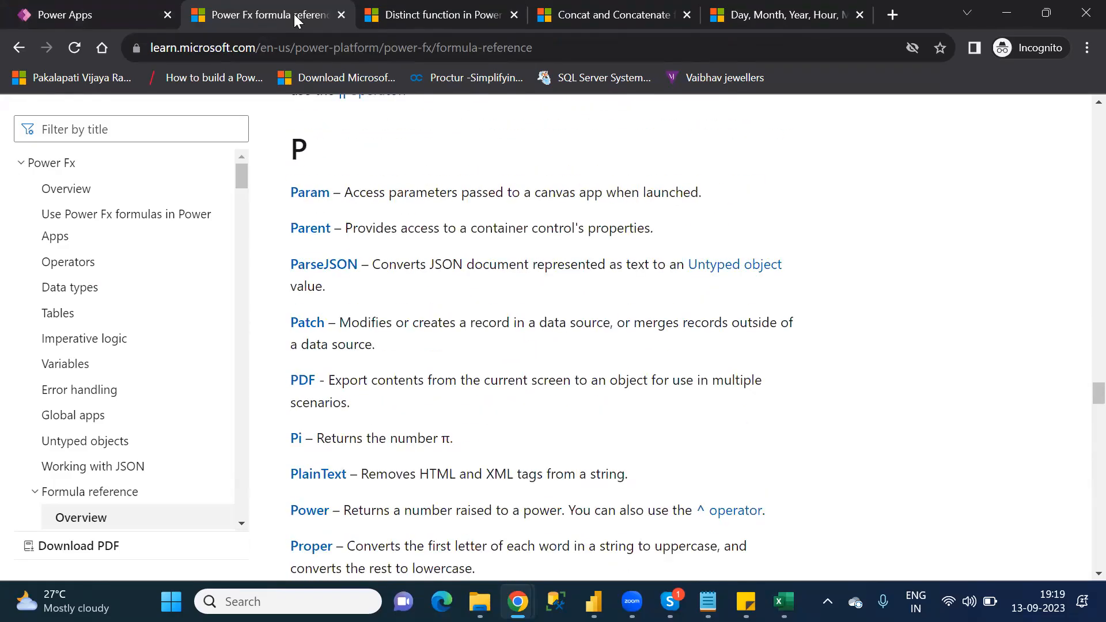
pyautogui.press('Down')
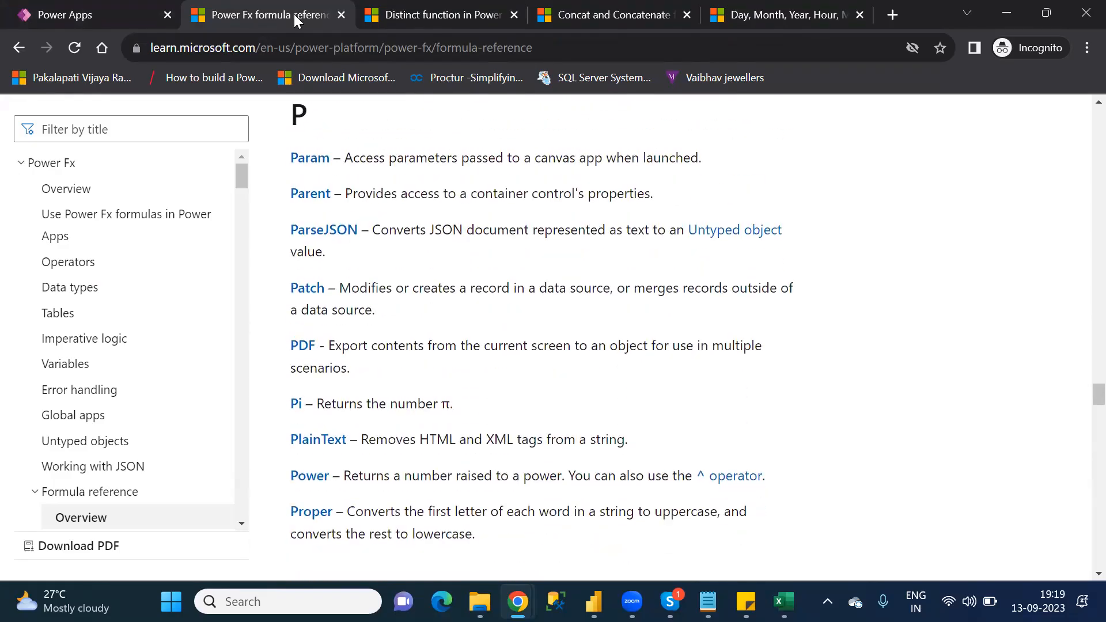
pyautogui.middleClick(309, 297)
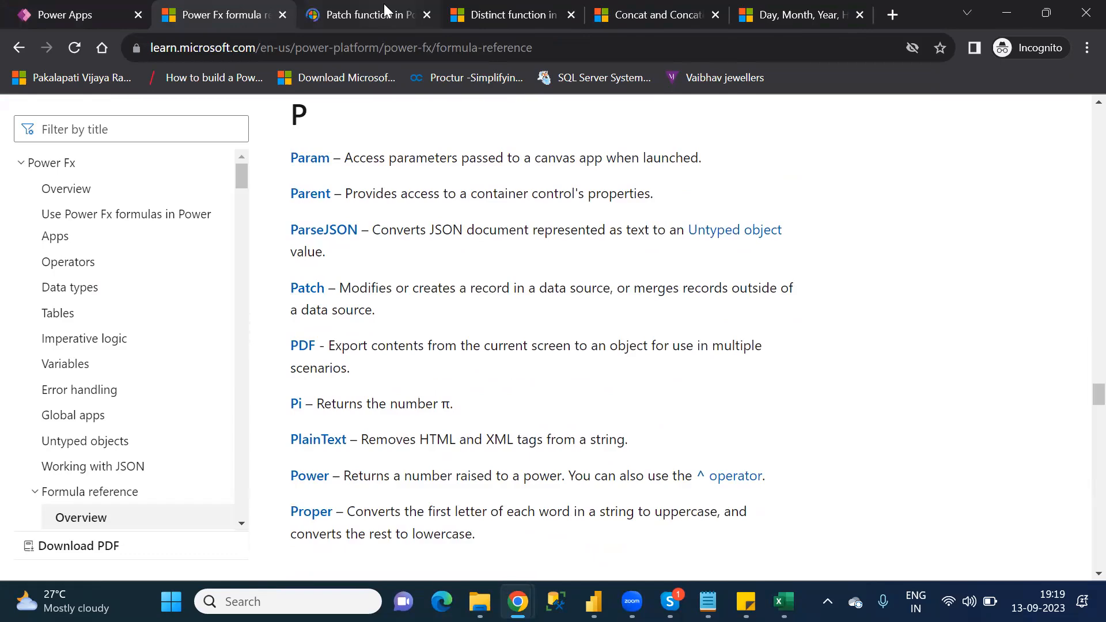
pyautogui.click(383, 4)
# Step: Read the Overview of the Patch article, including its formulas for modifying, creating and merging records
pyautogui.press('Down')
pyautogui.press('Down')
pyautogui.press('Down')
pyautogui.press('Down')
pyautogui.press('Down')
pyautogui.press('Down')
pyautogui.press('Down')
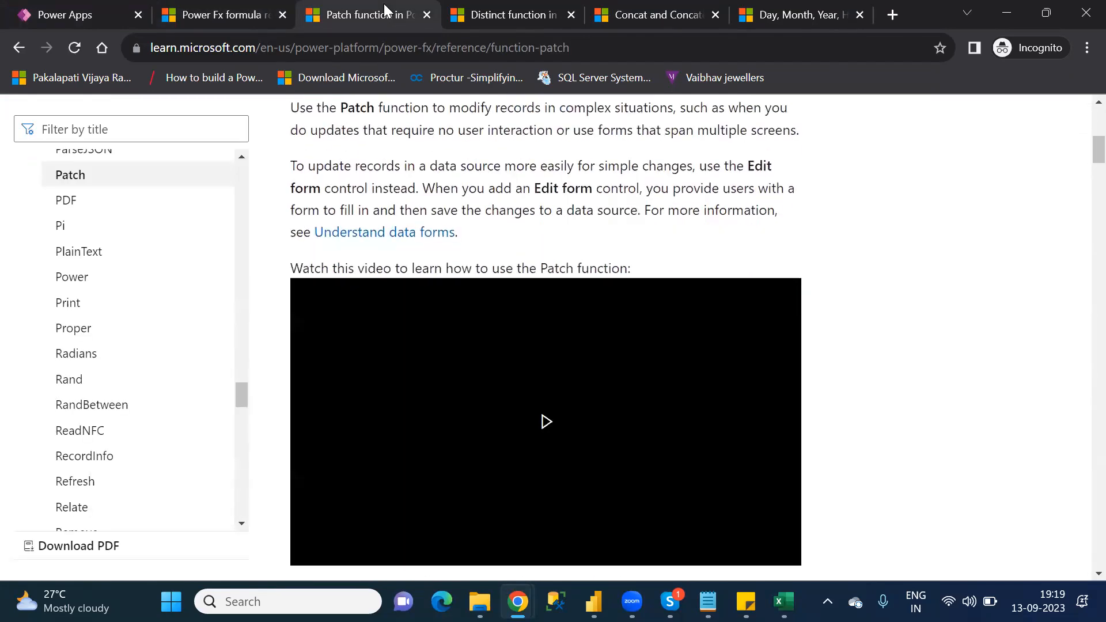
pyautogui.press('Down')
pyautogui.press('Down')
pyautogui.press('Down')
pyautogui.press('Down')
pyautogui.press('Down')
pyautogui.press('Down')
pyautogui.press('Down')
pyautogui.press('Down')
pyautogui.press('Down')
pyautogui.press('Down')
pyautogui.press('Down')
pyautogui.press('Down')
pyautogui.press('Down')
pyautogui.press('Down')
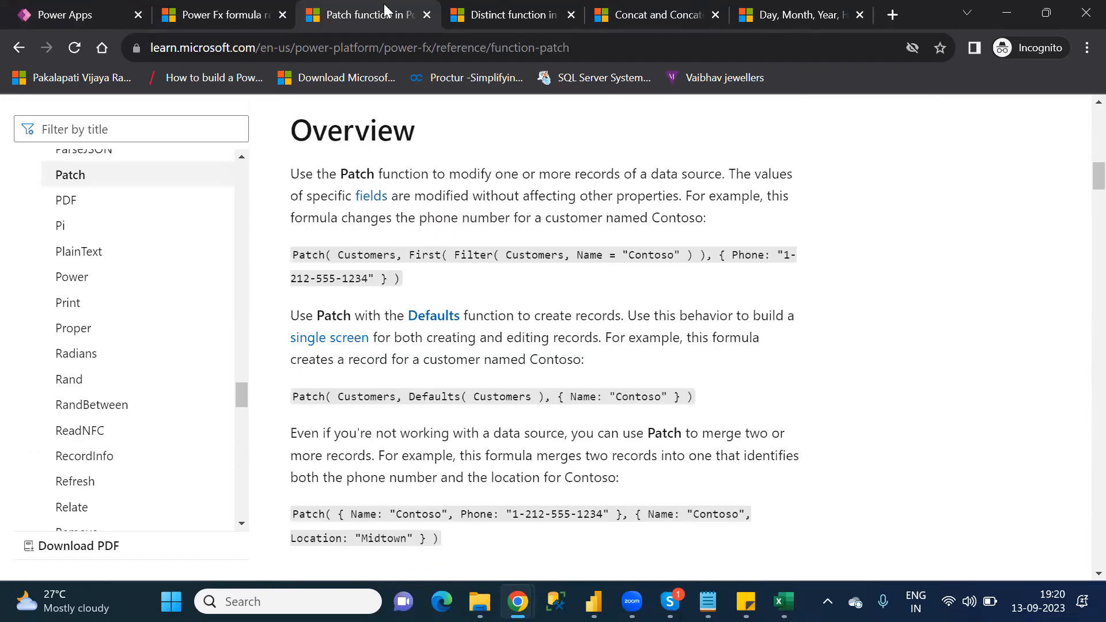
pyautogui.press('Down')
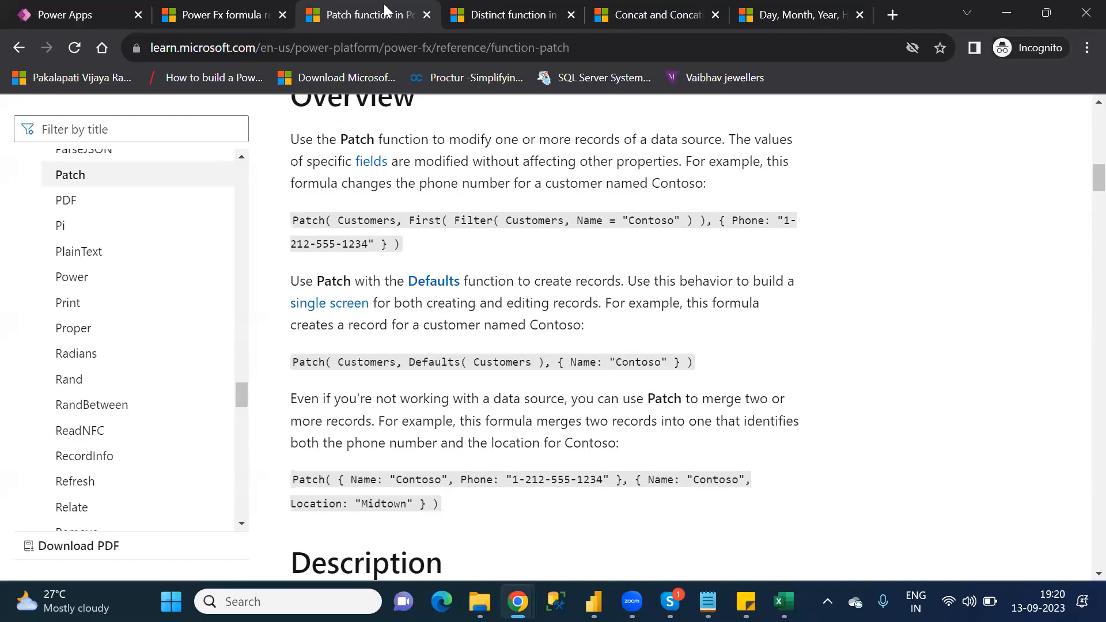
pyautogui.press('Down')
pyautogui.press('Down')
pyautogui.press('Down')
pyautogui.press('Down')
pyautogui.press('Down')
pyautogui.press('Down')
pyautogui.press('Down')
pyautogui.press('Down')
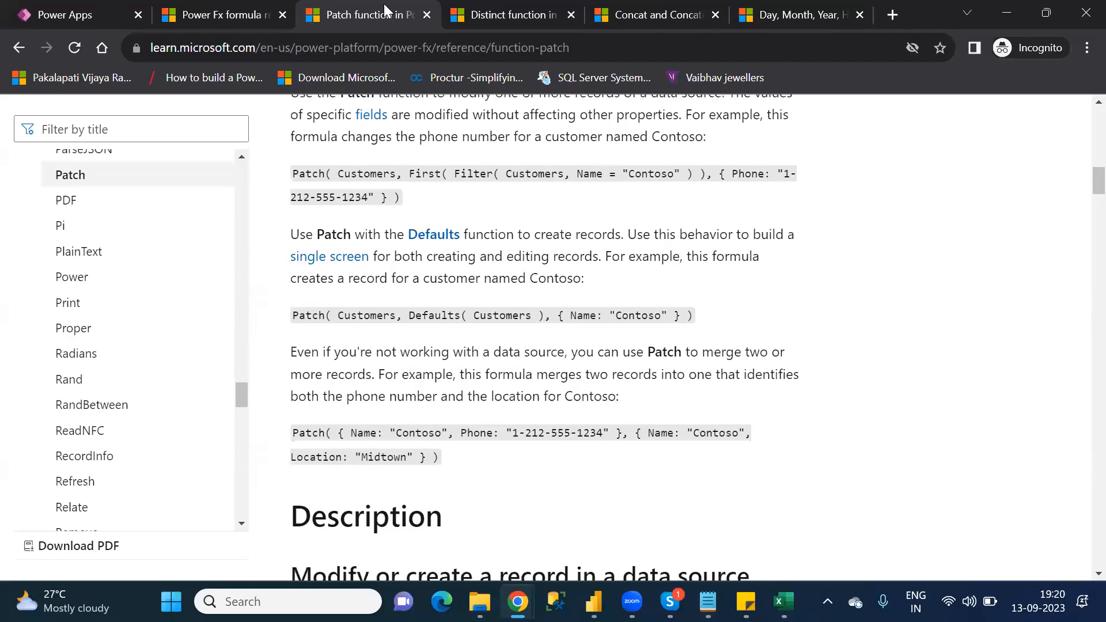
# Step: Review the Patch article's description and its syntax for modifying or creating records in a data source
pyautogui.press('Down')
pyautogui.press('Down')
pyautogui.press('Down')
pyautogui.press('Down')
pyautogui.press('Down')
pyautogui.press('Down')
pyautogui.press('Down')
pyautogui.press('Down')
pyautogui.press('Down')
pyautogui.press('Down')
pyautogui.press('Down')
pyautogui.press('Down')
pyautogui.press('Down')
pyautogui.press('Down')
pyautogui.press('Down')
pyautogui.press('Down')
pyautogui.press('Down')
pyautogui.press('Down')
pyautogui.press('Down')
pyautogui.press('Down')
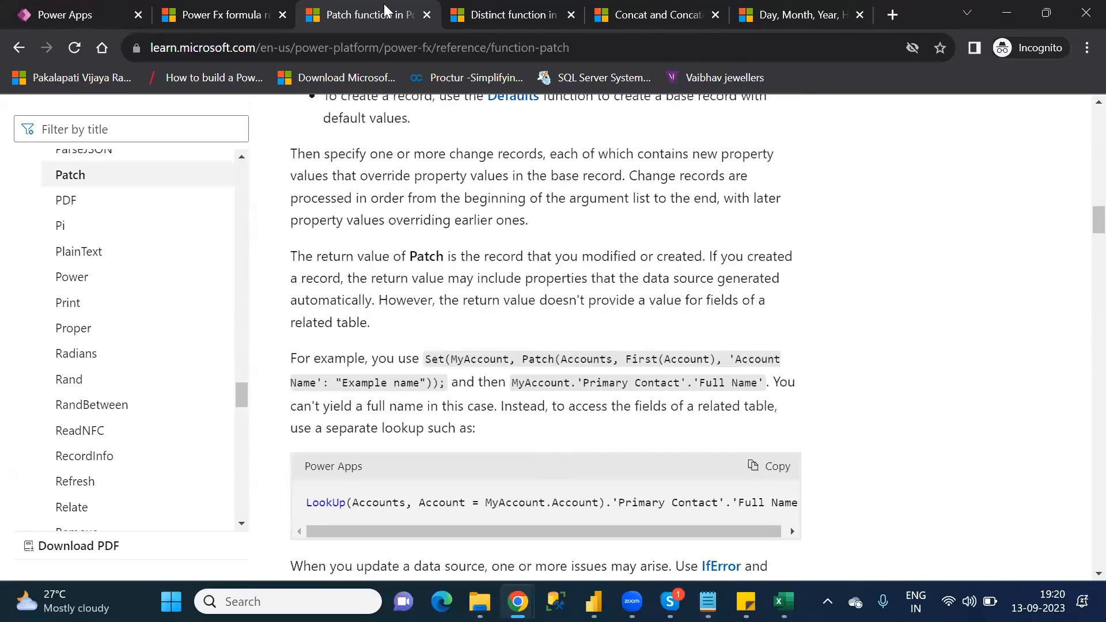
pyautogui.press('Down')
pyautogui.press('Down')
pyautogui.press('Down')
pyautogui.press('Down')
pyautogui.press('Down')
pyautogui.press('Down')
pyautogui.press('Down')
pyautogui.press('Down')
pyautogui.press('Down')
pyautogui.press('Down')
pyautogui.press('Down')
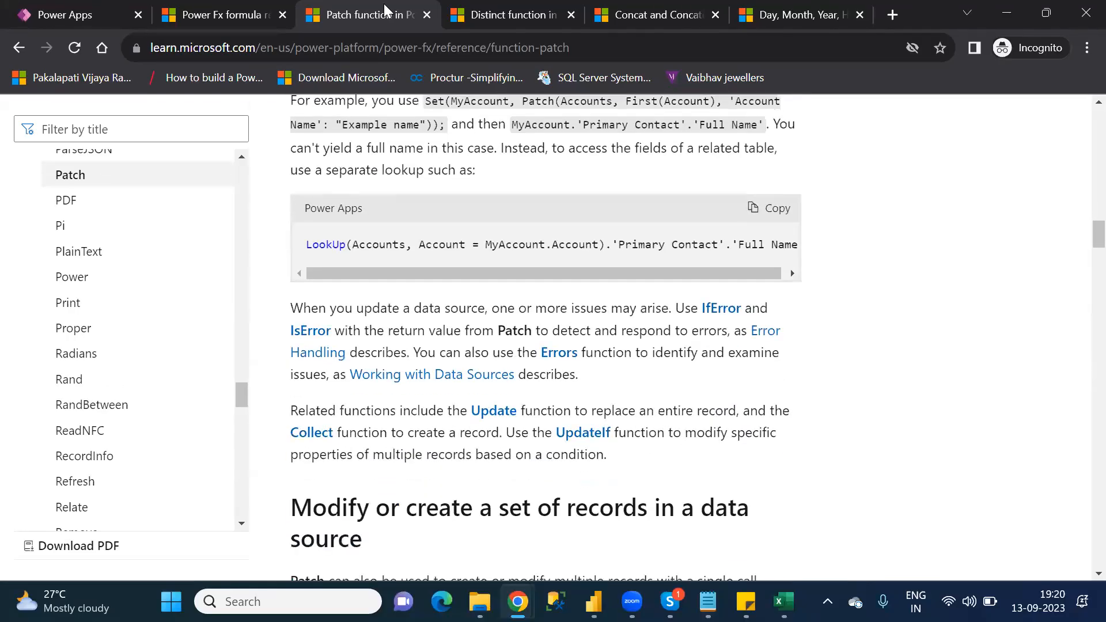
pyautogui.press('Down')
pyautogui.press('Down')
pyautogui.press('Down')
pyautogui.press('Down')
pyautogui.press('Down')
pyautogui.press('Down')
pyautogui.press('Down')
pyautogui.press('Down')
pyautogui.press('Down')
pyautogui.press('Down')
pyautogui.press('Down')
pyautogui.press('Down')
pyautogui.press('Down')
pyautogui.press('Down')
pyautogui.press('Down')
pyautogui.press('Down')
pyautogui.press('Down')
pyautogui.press('Down')
pyautogui.press('Down')
pyautogui.press('Down')
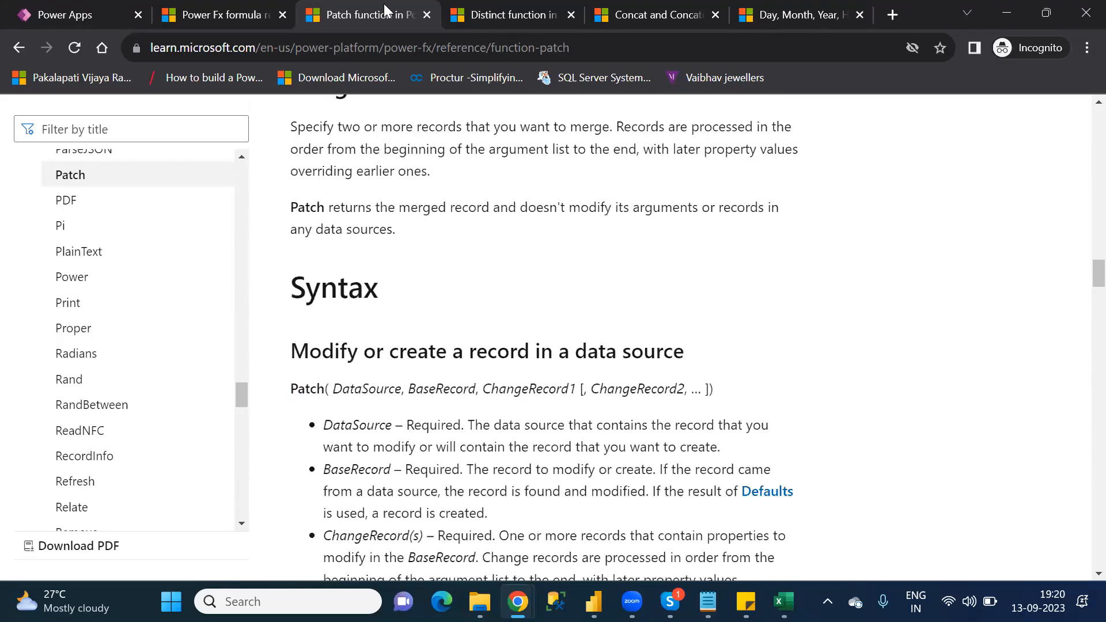
pyautogui.press('Down')
pyautogui.press('Down')
pyautogui.press('Down')
pyautogui.press('Down')
pyautogui.press('Down')
pyautogui.press('Down')
pyautogui.press('Down')
pyautogui.press('Down')
pyautogui.press('Down')
pyautogui.press('Down')
pyautogui.press('Down')
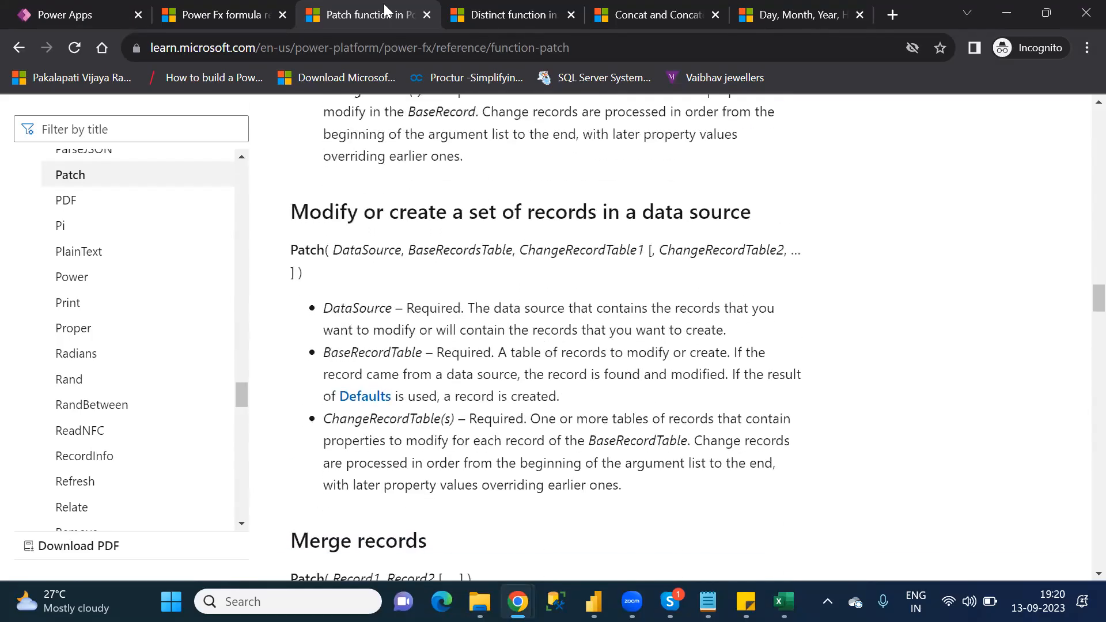
# Step: Examine the Patch article's IceCream examples for modifying and creating a record, and its example for merging records
pyautogui.press('Down')
pyautogui.press('Down')
pyautogui.press('Down')
pyautogui.press('Down')
pyautogui.press('Down')
pyautogui.press('Down')
pyautogui.press('Down')
pyautogui.press('Down')
pyautogui.press('Down')
pyautogui.press('Down')
pyautogui.press('Down')
pyautogui.press('Down')
pyautogui.press('Down')
pyautogui.press('Down')
pyautogui.press('Down')
pyautogui.press('Down')
pyautogui.press('Down')
pyautogui.press('Down')
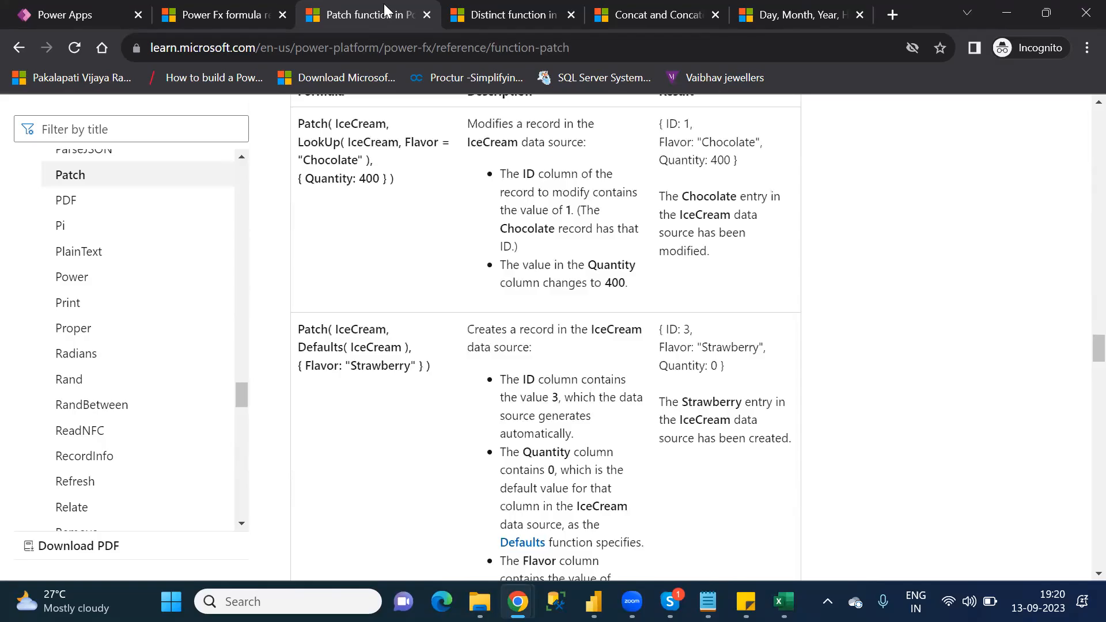
pyautogui.press('Down')
pyautogui.press('Down')
pyautogui.press('Down')
pyautogui.press('Down')
pyautogui.press('Down')
pyautogui.press('Down')
pyautogui.press('Down')
pyautogui.press('Down')
pyautogui.press('Down')
pyautogui.press('Down')
pyautogui.press('Down')
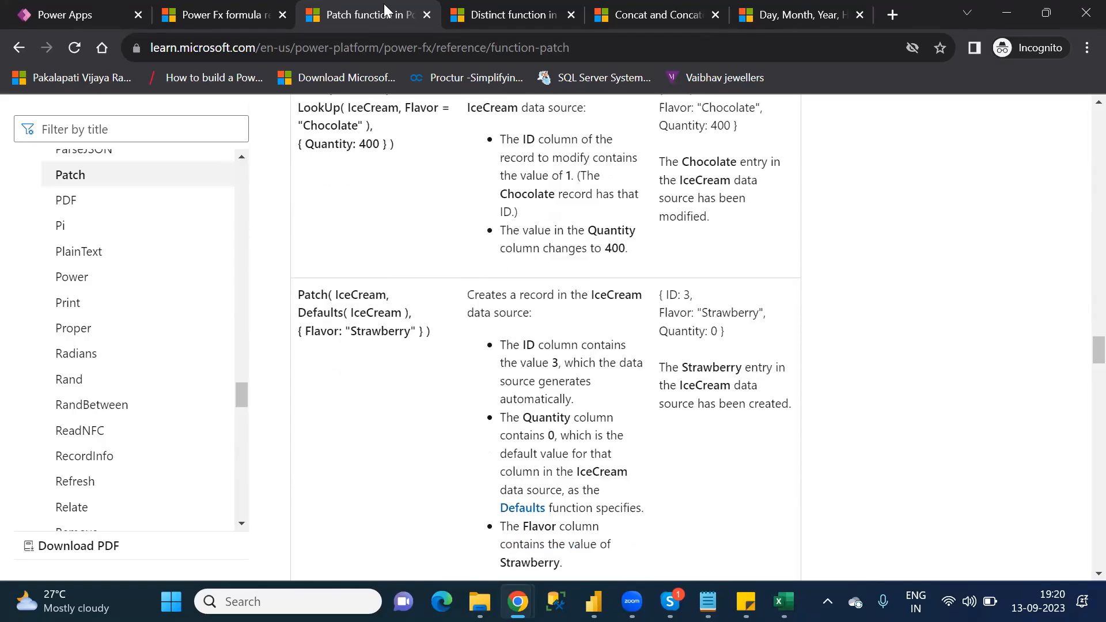
pyautogui.press('Down')
pyautogui.press('Down')
pyautogui.press('Down')
pyautogui.press('Down')
pyautogui.press('Down')
pyautogui.press('Down')
pyautogui.press('Down')
pyautogui.press('Down')
pyautogui.press('Down')
pyautogui.press('Down')
pyautogui.press('Down')
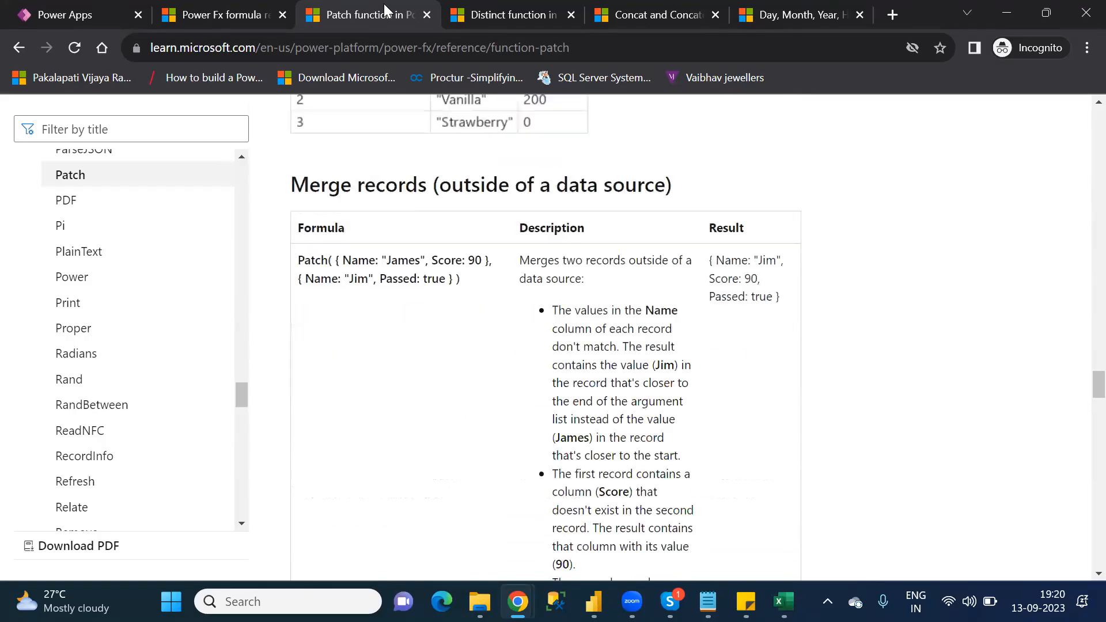
# Step: Study the sections on using As or ThisRecord in the Patch article, including the ForAll and LookUp code sample
pyautogui.press('Down')
pyautogui.press('Down')
pyautogui.press('Down')
pyautogui.press('Down')
pyautogui.press('Down')
pyautogui.press('Down')
pyautogui.press('Down')
pyautogui.press('Down')
pyautogui.press('Down')
pyautogui.press('Down')
pyautogui.press('Down')
pyautogui.press('Down')
pyautogui.press('Down')
pyautogui.press('Down')
pyautogui.press('Down')
pyautogui.press('Down')
pyautogui.press('Down')
pyautogui.press('Down')
pyautogui.press('Down')
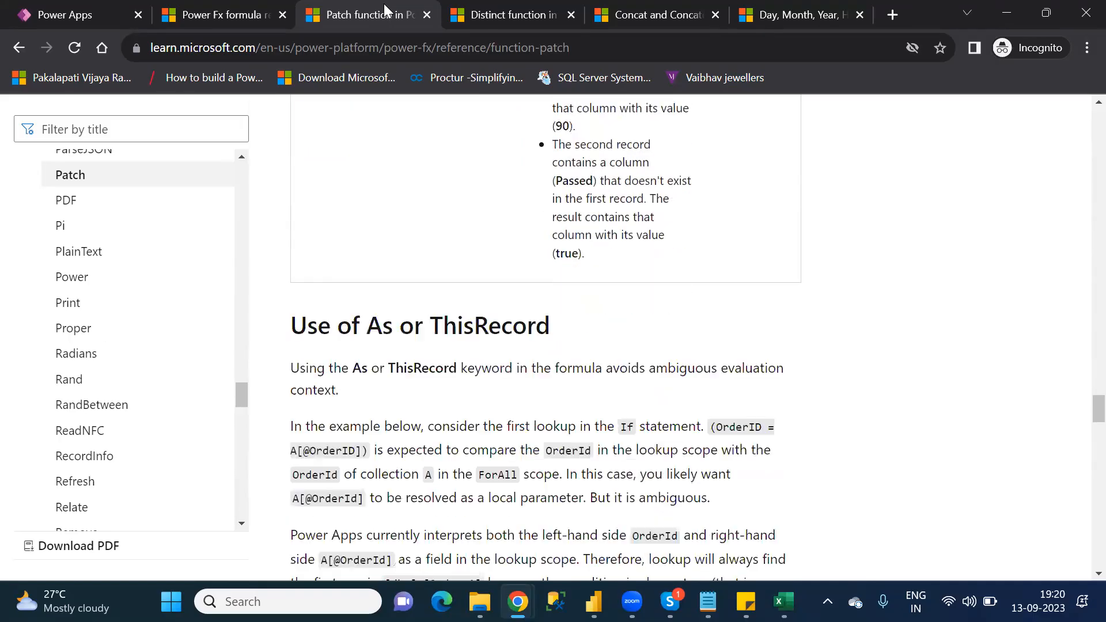
pyautogui.press('Down')
pyautogui.press('Down')
pyautogui.press('Down')
pyautogui.press('Down')
pyautogui.press('Down')
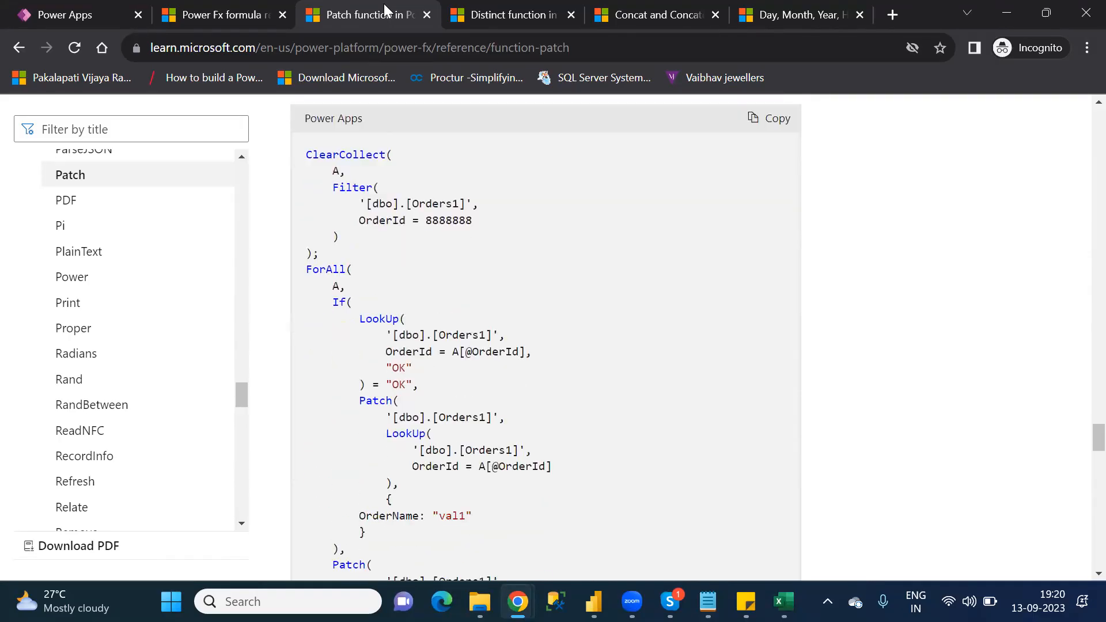
pyautogui.press('Down')
pyautogui.press('Down')
pyautogui.press('Down')
pyautogui.press('Down')
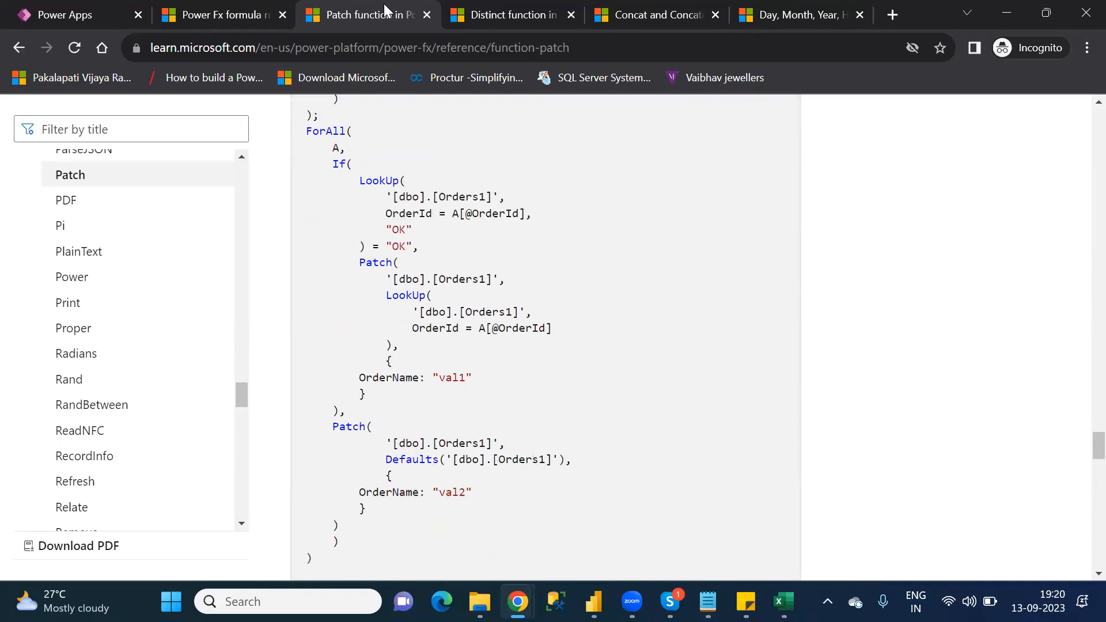
pyautogui.press('Down')
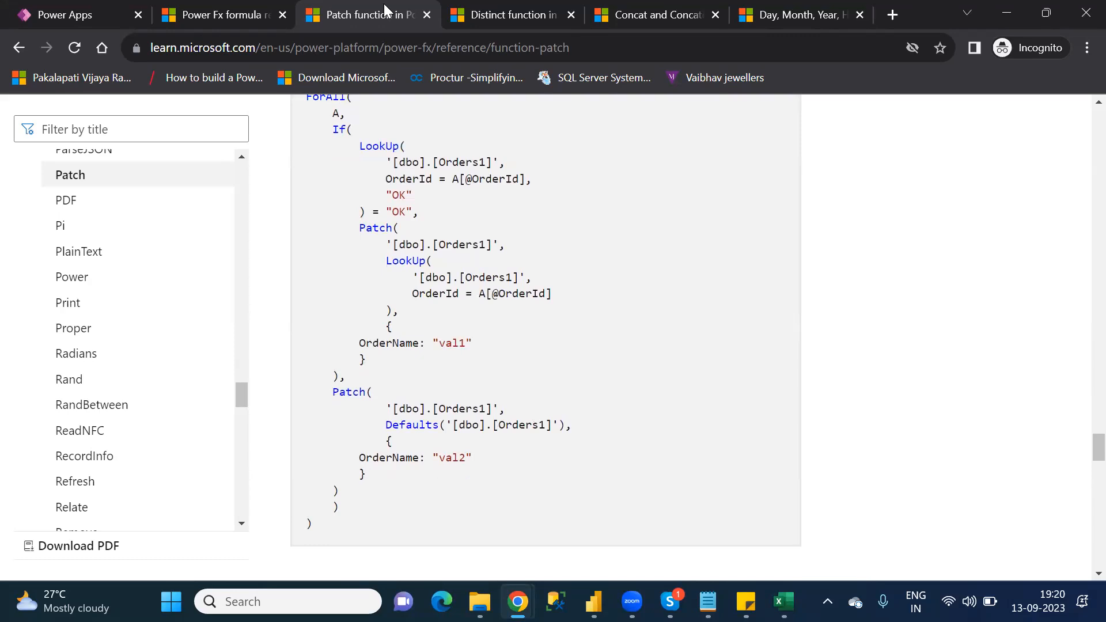
pyautogui.press('Down')
pyautogui.press('Down')
pyautogui.press('Down')
pyautogui.press('Down')
pyautogui.press('Down')
pyautogui.press('Down')
pyautogui.press('Down')
pyautogui.press('Down')
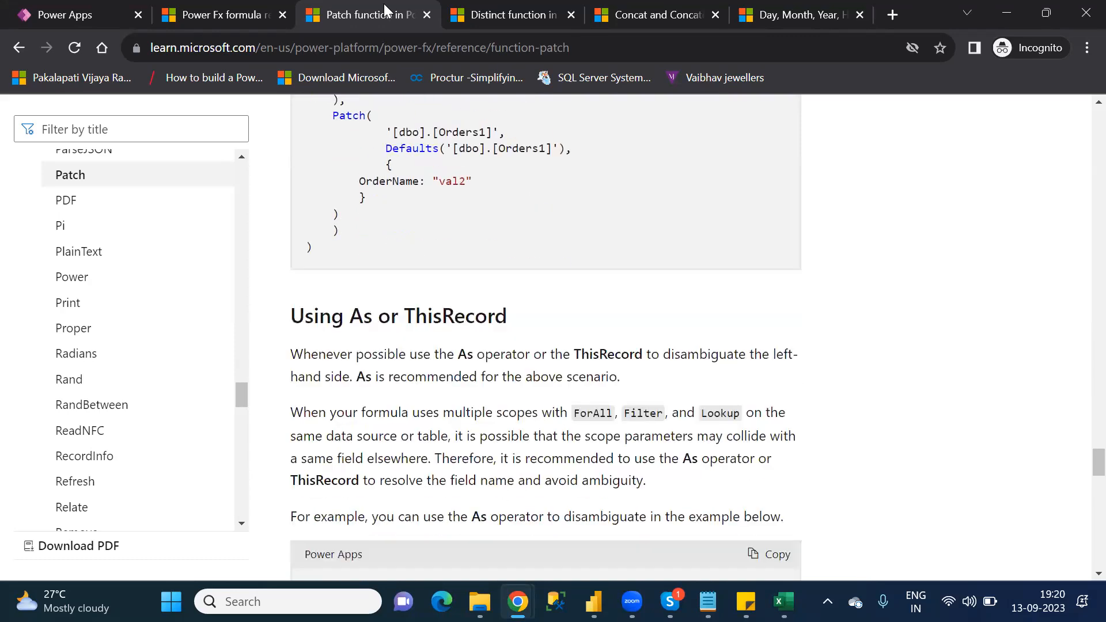
pyautogui.press('Down')
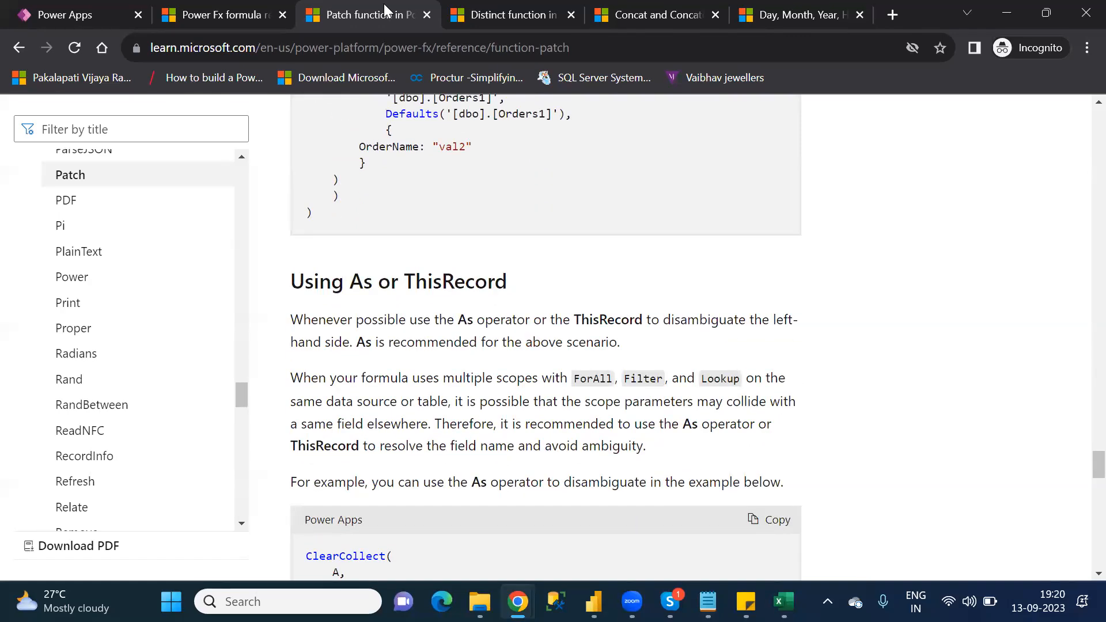
# Step: Switch back to Excel and retype the second Patch argument in cell C52 as "ThisRecord"
pyautogui.hotkey('alt', 'Tab')
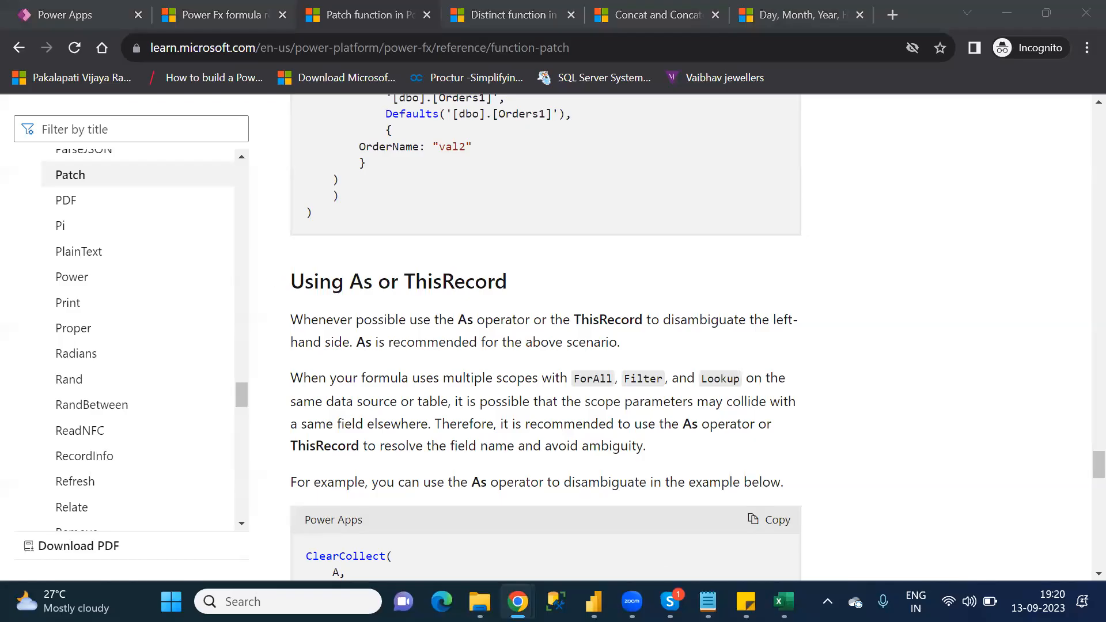
pyautogui.click(783, 602)
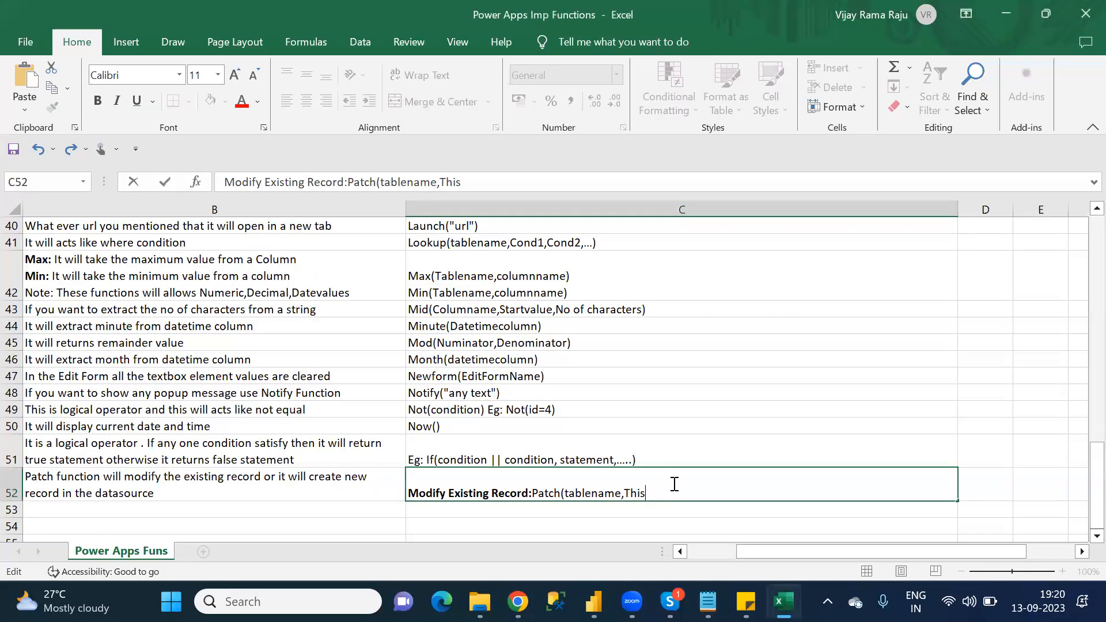
pyautogui.write('Record')
pyautogui.doubleClick(648, 491)
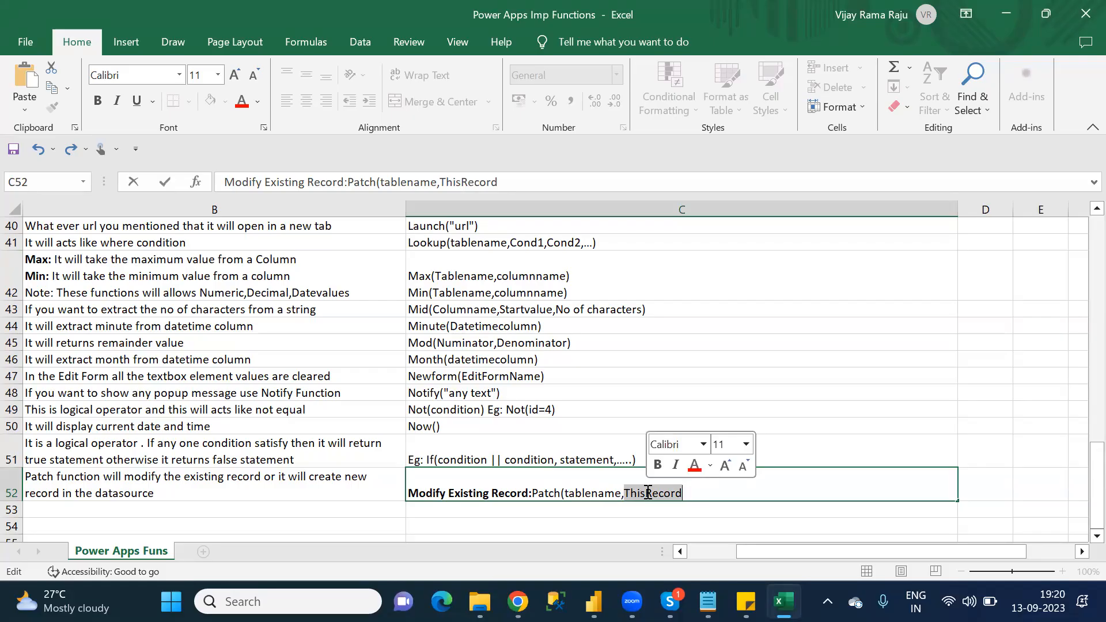
pyautogui.press('BackSpace')
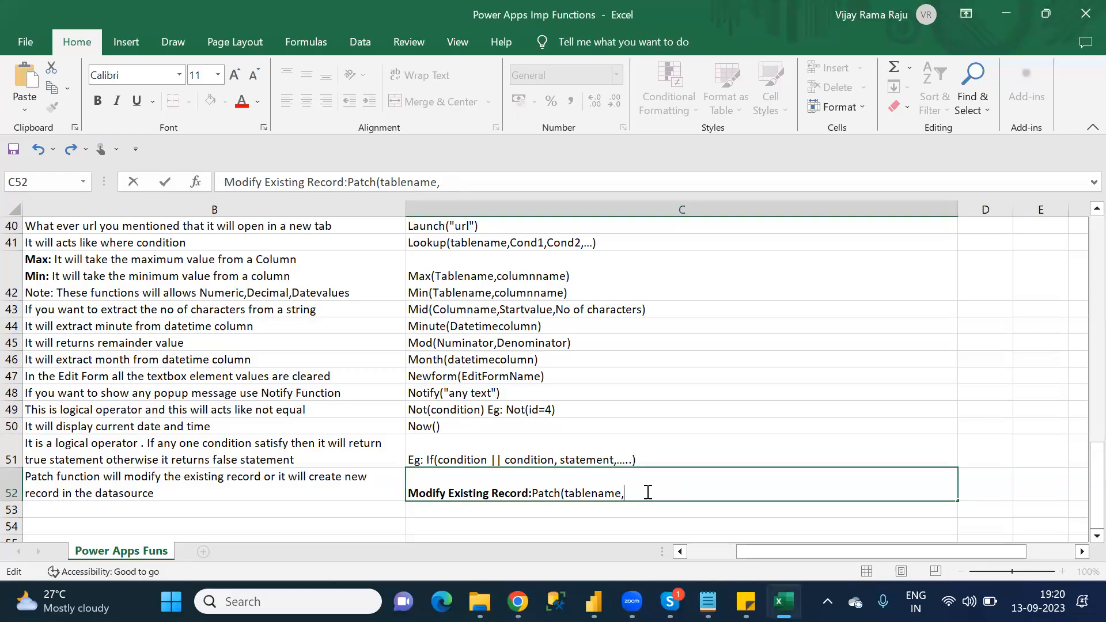
pyautogui.write('ThisRecord/COnd')
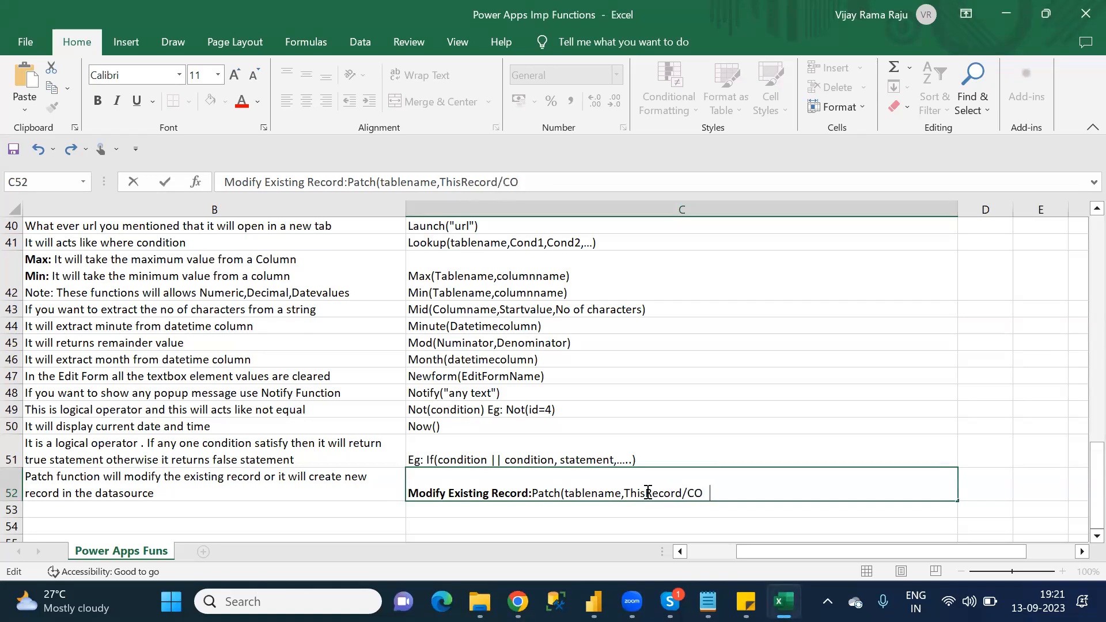
# Step: Add "/Condition" after "ThisRecord" in the Patch syntax of cell C52
pyautogui.press('BackSpace')
pyautogui.press('BackSpace')
pyautogui.press('BackSpace')
pyautogui.write('ondition')
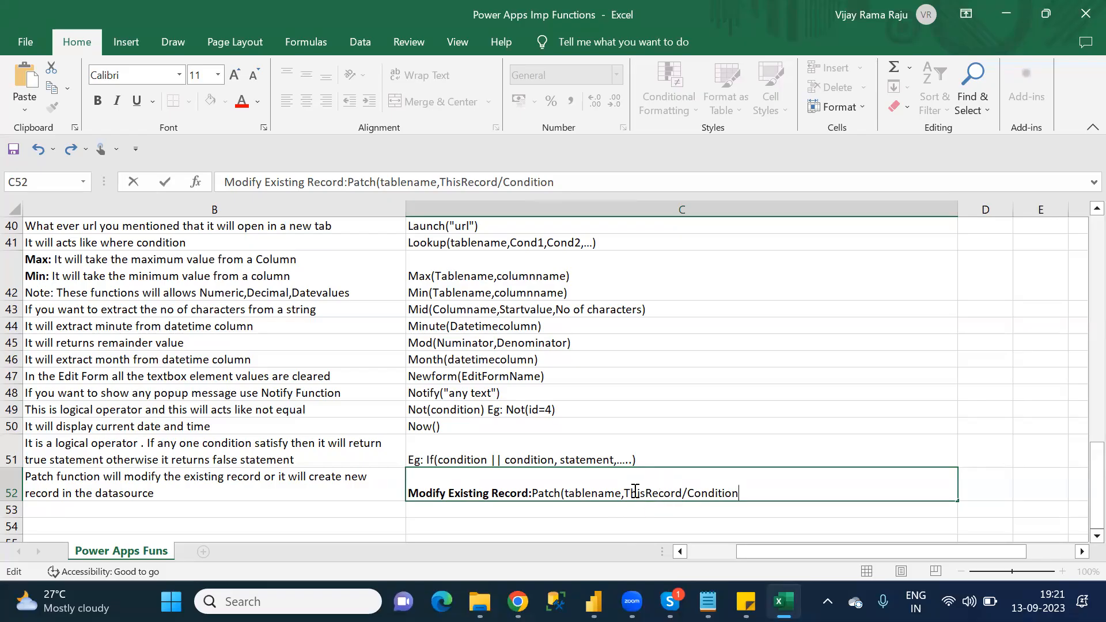
# Step: Extend the Patch syntax in cell C52 with "(Use Filter Function or Lookup" after "Condition"
pyautogui.doubleClick(725, 493)
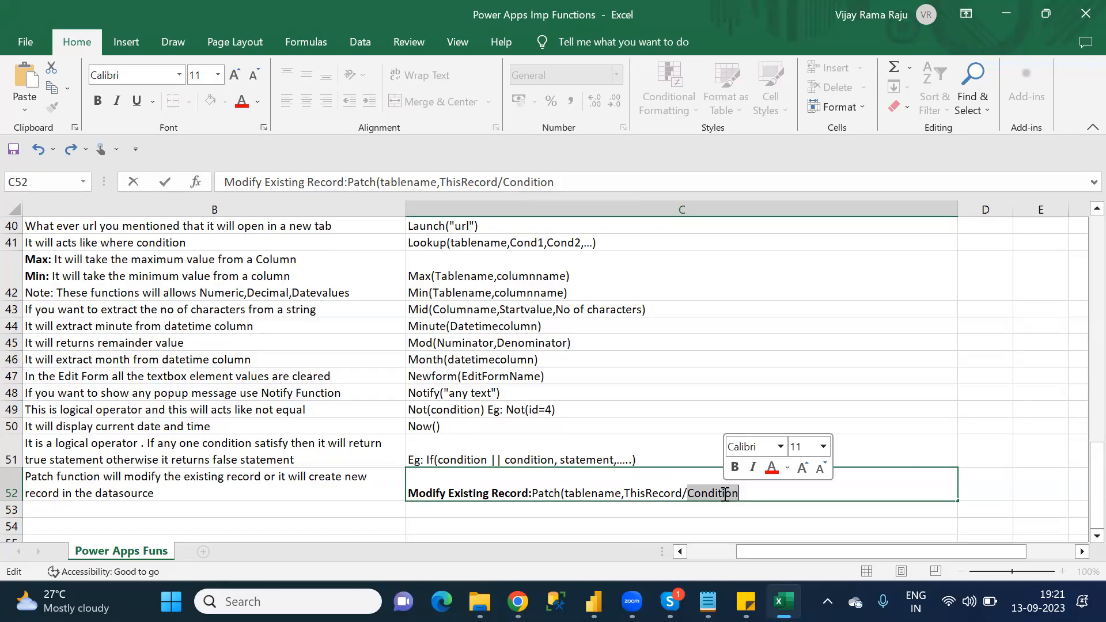
pyautogui.moveTo(724, 495); pyautogui.dragTo(740, 494)
pyautogui.click(740, 494)
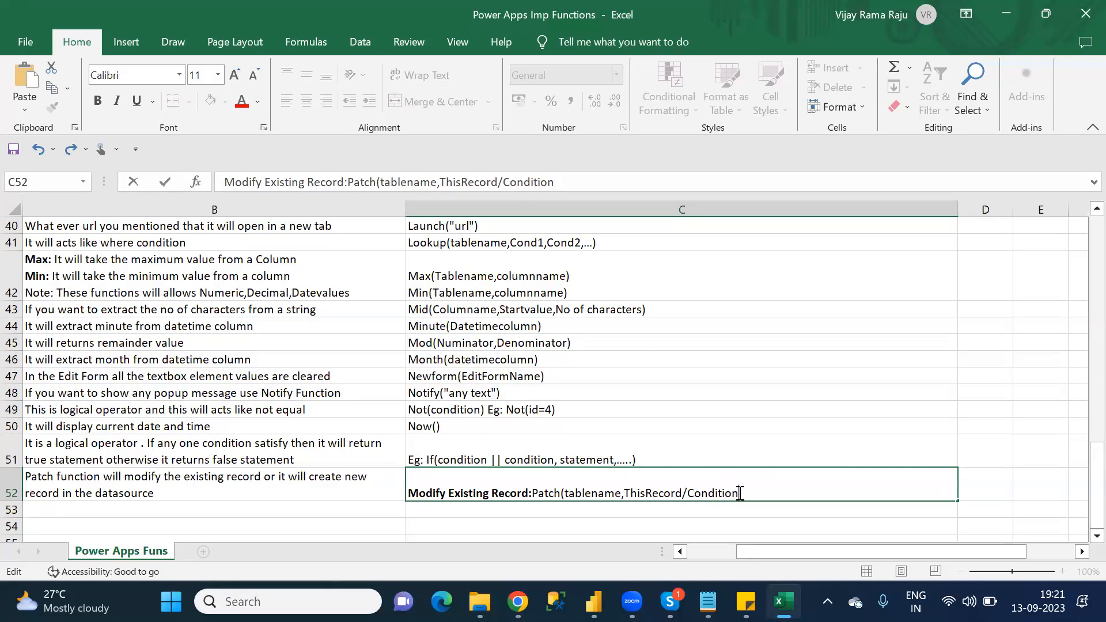
pyautogui.write('(')
pyautogui.write('Use Filter FUnc')
pyautogui.press('BackSpace')
pyautogui.press('BackSpace')
pyautogui.press('BackSpace')
pyautogui.write('unction or L')
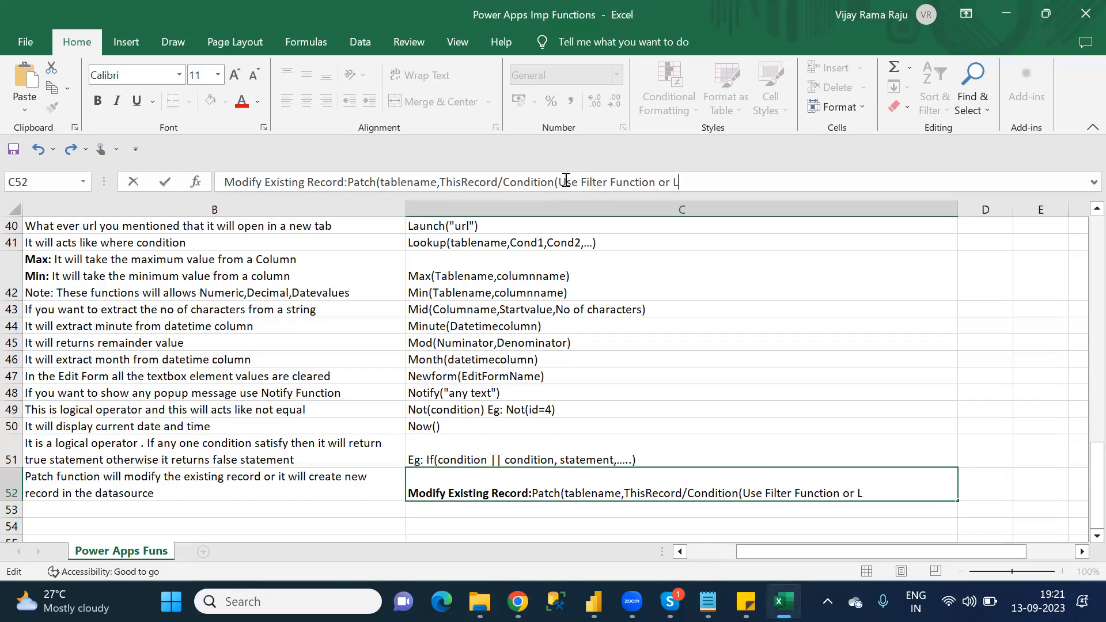
pyautogui.write('ookup')
# Step: Bold "Filter Function or Lookup" in cell C52 and continue the syntax with "),{"
pyautogui.moveTo(579, 182); pyautogui.dragTo(714, 182)
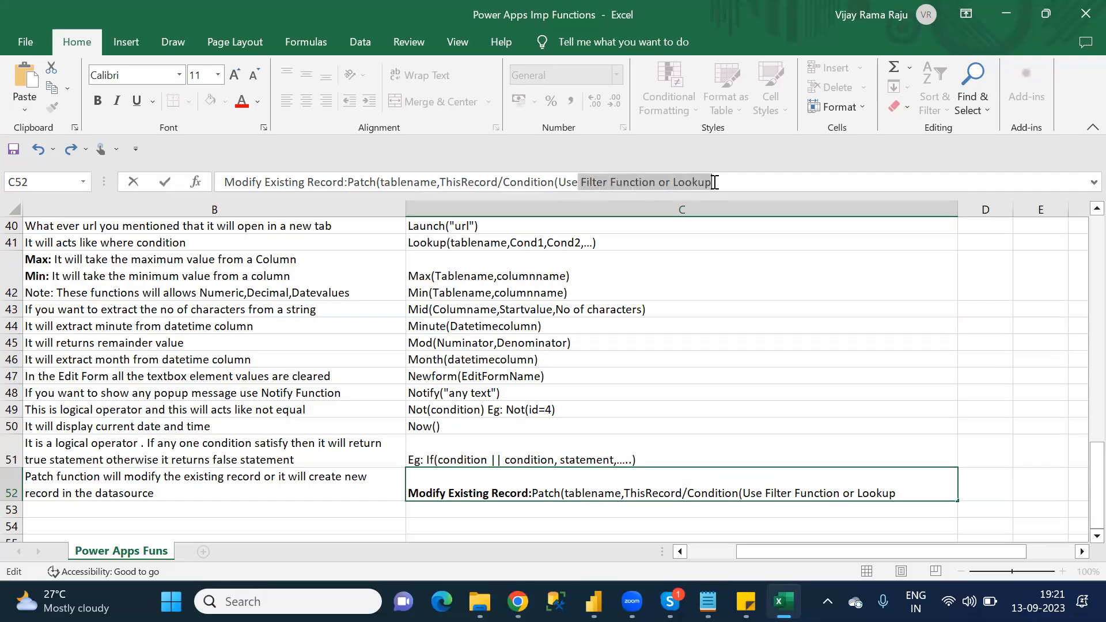
pyautogui.hotkey('ctrl', 'b')
pyautogui.click(714, 182)
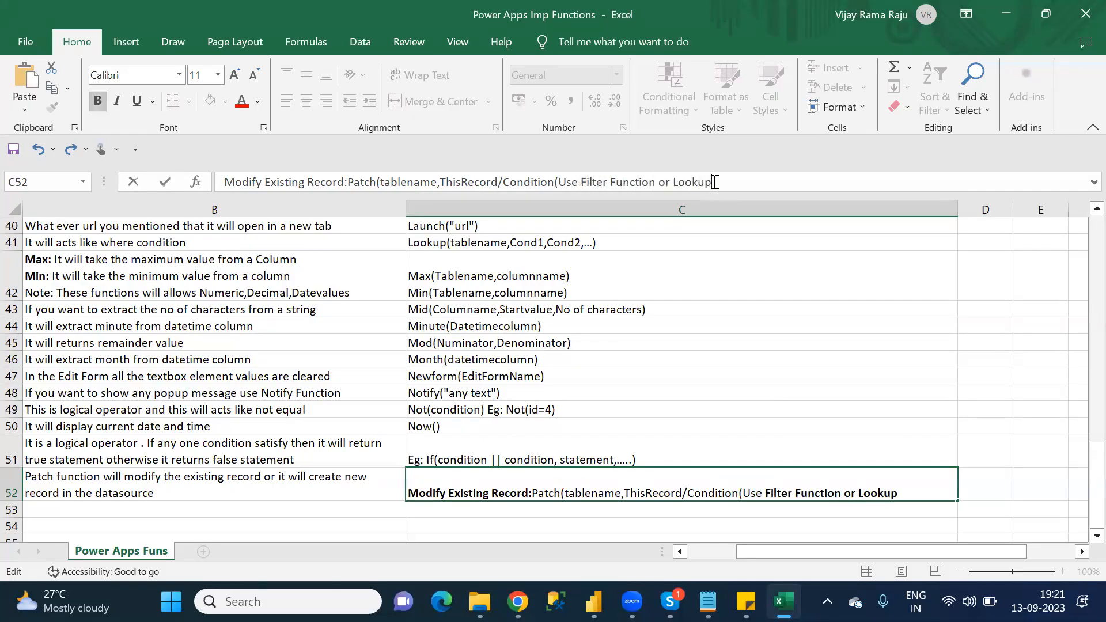
pyautogui.write('),{')
pyautogui.click(714, 182)
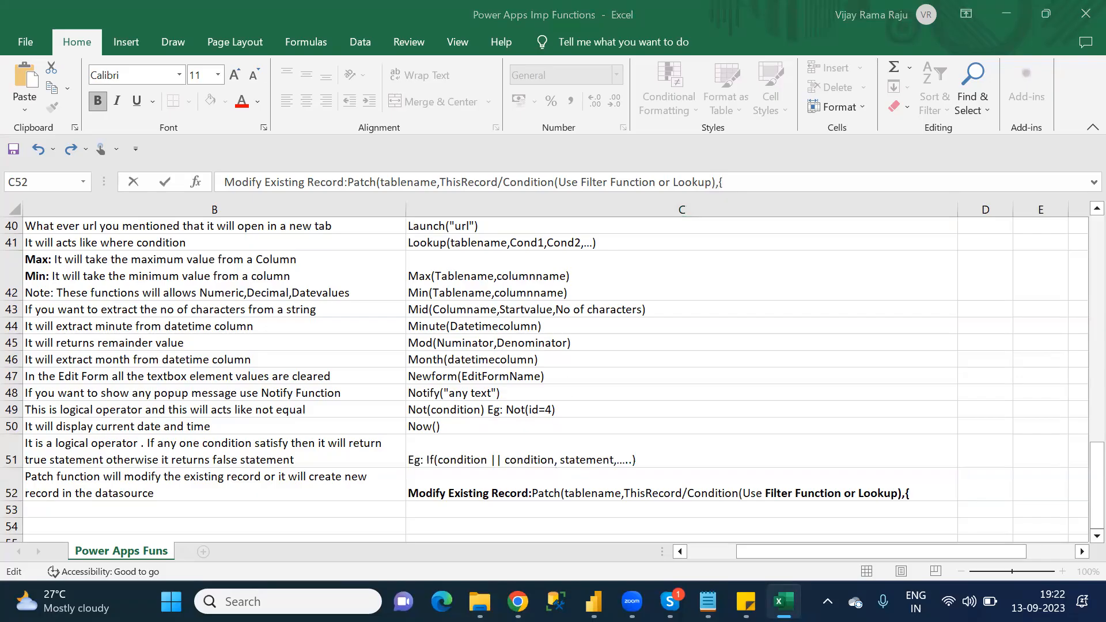
# Step: Switch to Chrome and examine the Quantity update argument in the Patch article's example for modifying an IceCream record
pyautogui.moveTo(518, 601)
pyautogui.click(488, 530)
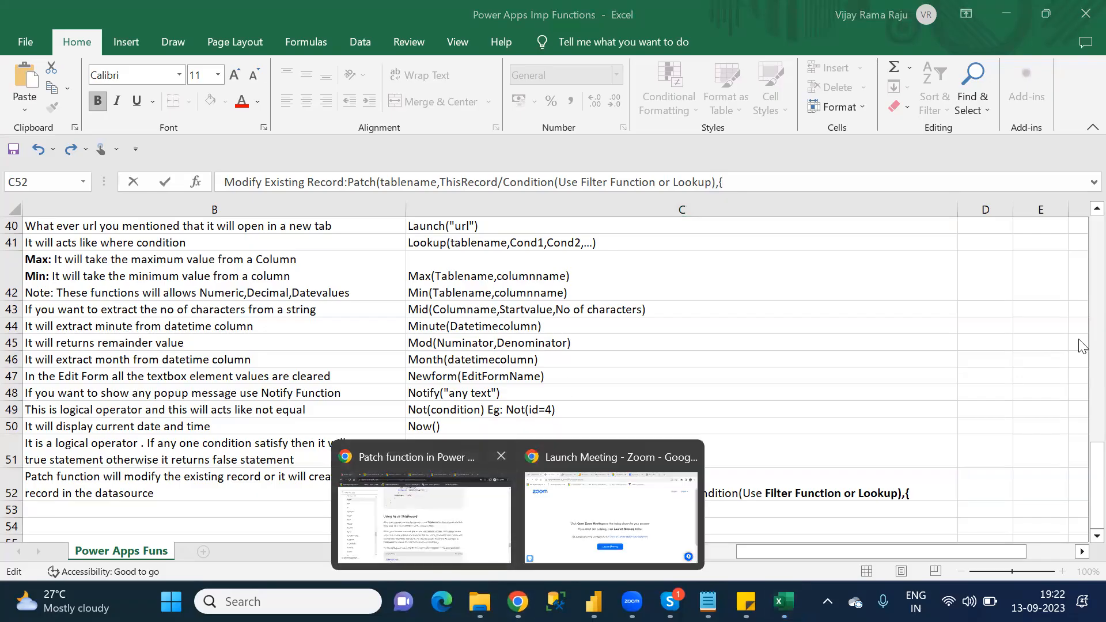
pyautogui.scroll(3, 1082, 389)
pyautogui.scroll(10, 1082, 389)
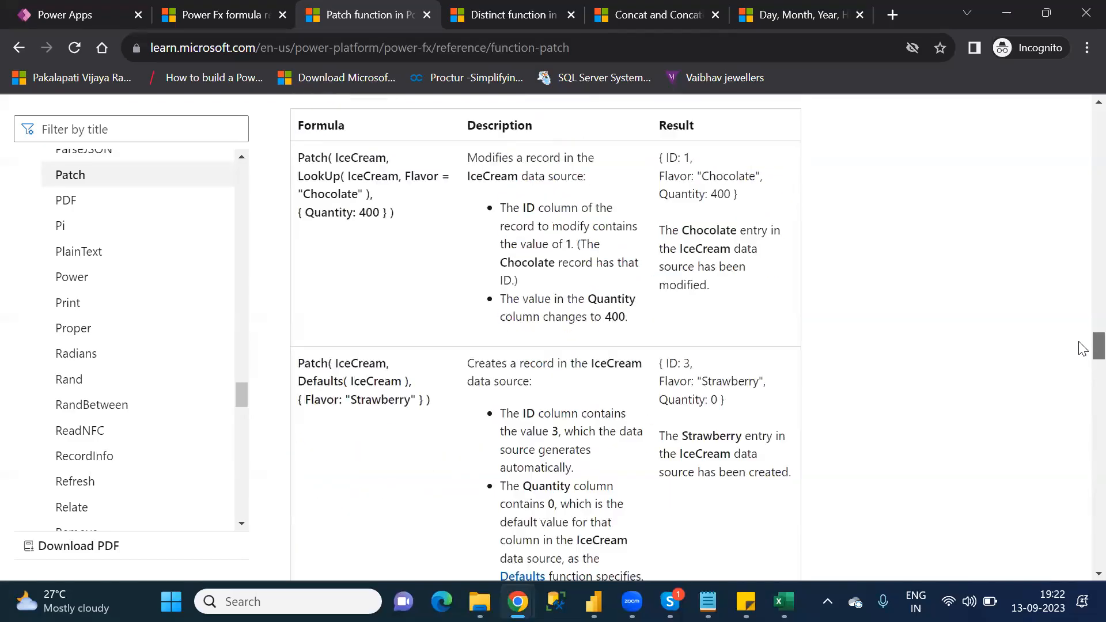
pyautogui.scroll(-4, 1082, 357)
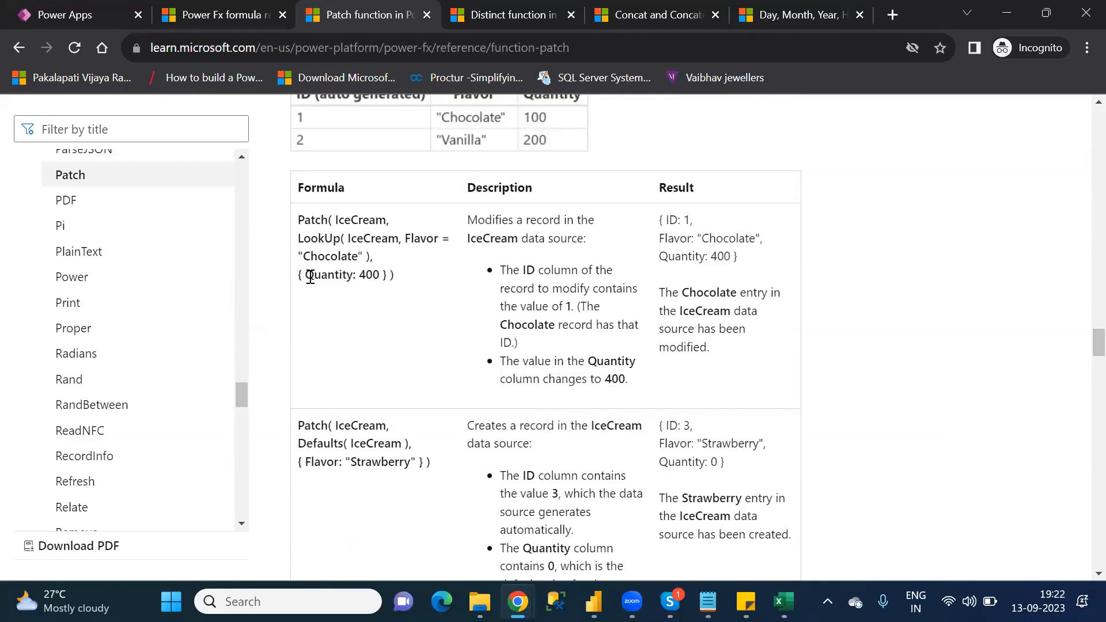
pyautogui.moveTo(310, 277); pyautogui.dragTo(382, 275)
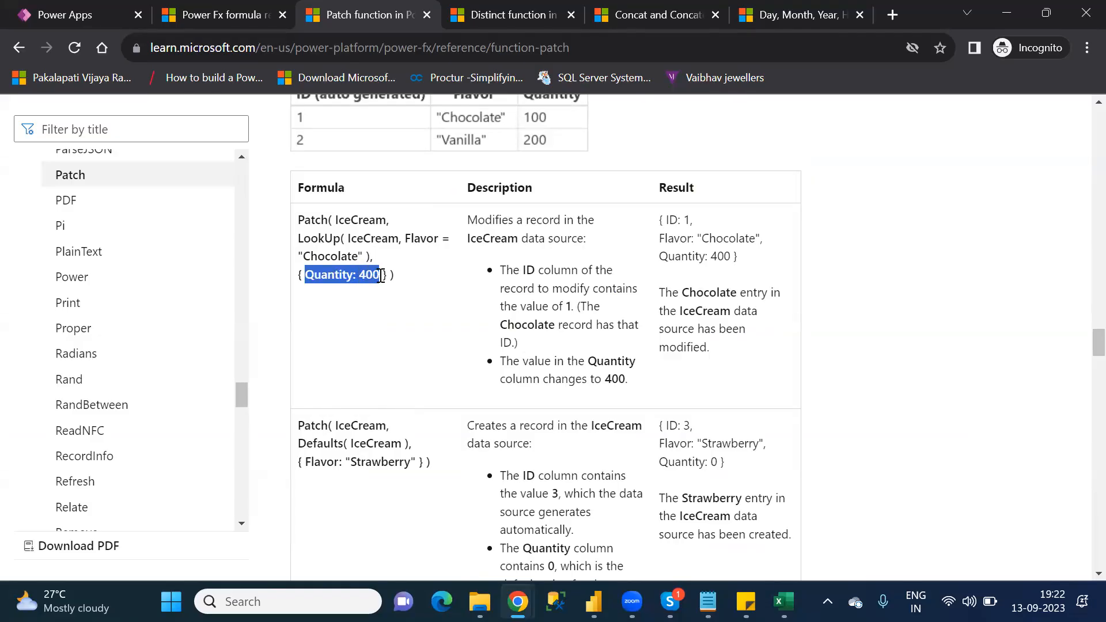
# Step: Switch back to Excel and add "columname:newvalue," after the opening brace of the Patch syntax in cell C52
pyautogui.hotkey('alt', 'Tab')
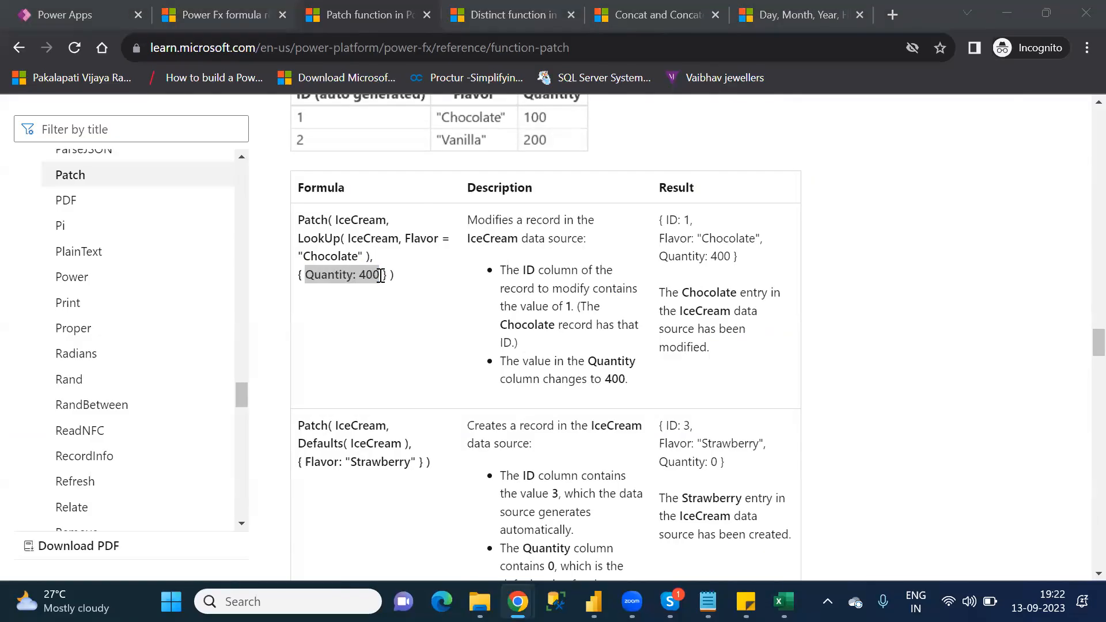
pyautogui.hotkey('alt', 'Tab')
pyautogui.hotkey('alt', 'Tab')
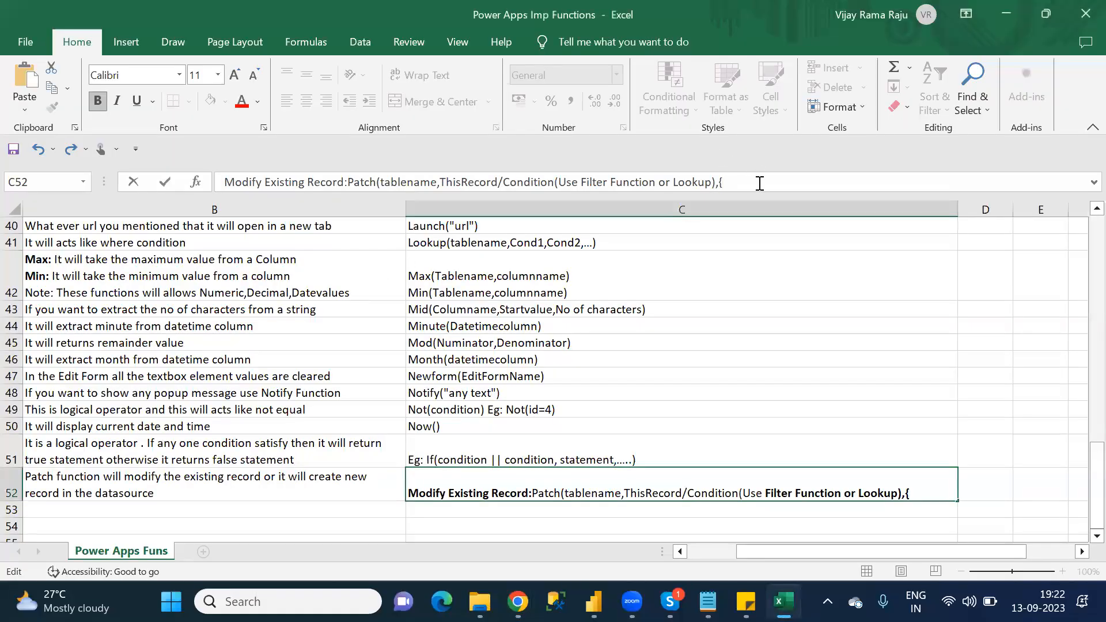
pyautogui.write('columnane')
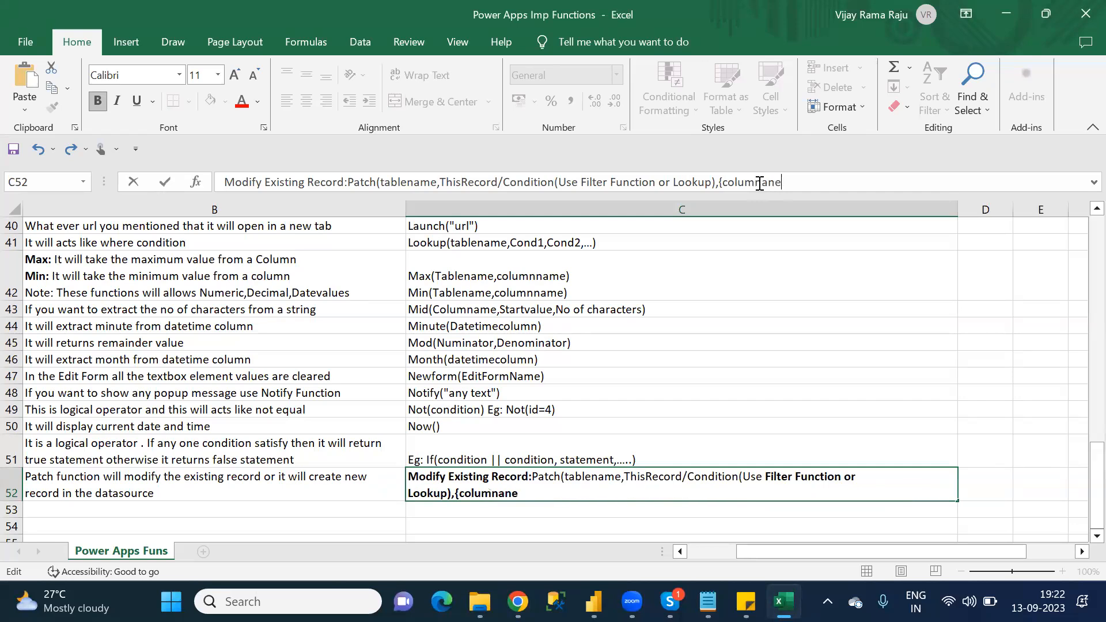
pyautogui.press('BackSpace')
pyautogui.press('BackSpace')
pyautogui.write('me')
pyautogui.write(':')
pyautogui.write('value')
pyautogui.press('BackSpace')
pyautogui.press('BackSpace')
pyautogui.press('BackSpace')
pyautogui.press('BackSpace')
pyautogui.press('BackSpace')
pyautogui.write('newvalue')
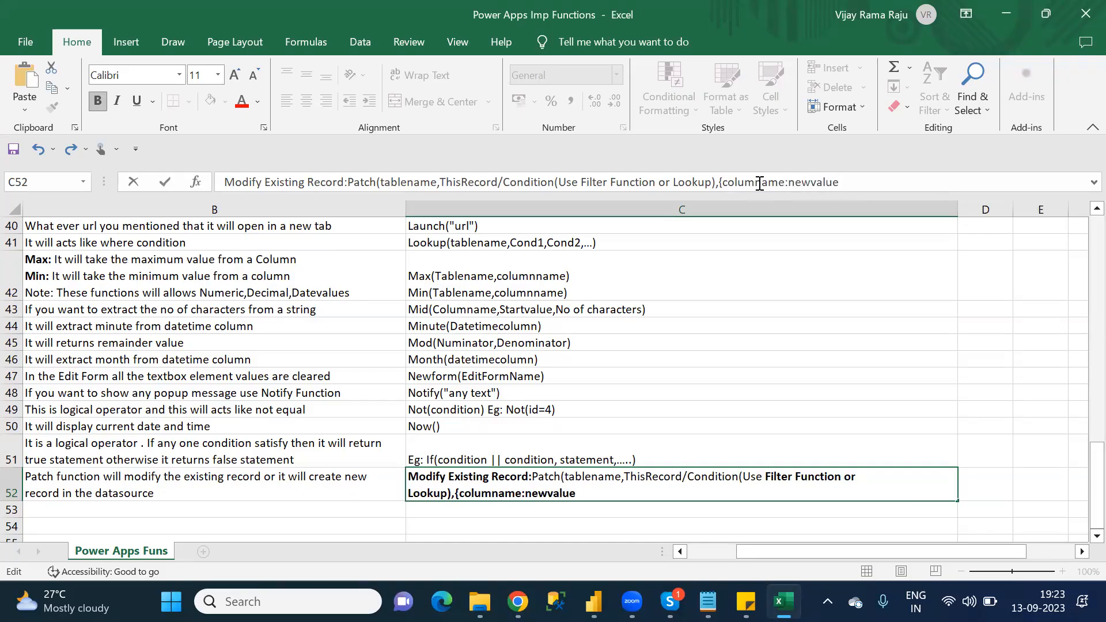
pyautogui.write(',')
# Step: Repeat the "columname:newvalue" pair in the Patch syntax and close it with ",...})"
pyautogui.moveTo(726, 185)
pyautogui.mouseDown()
pyautogui.moveTo(844, 180)
pyautogui.moveTo(723, 182)
pyautogui.mouseUp()
pyautogui.hotkey('ctrl', 'c')
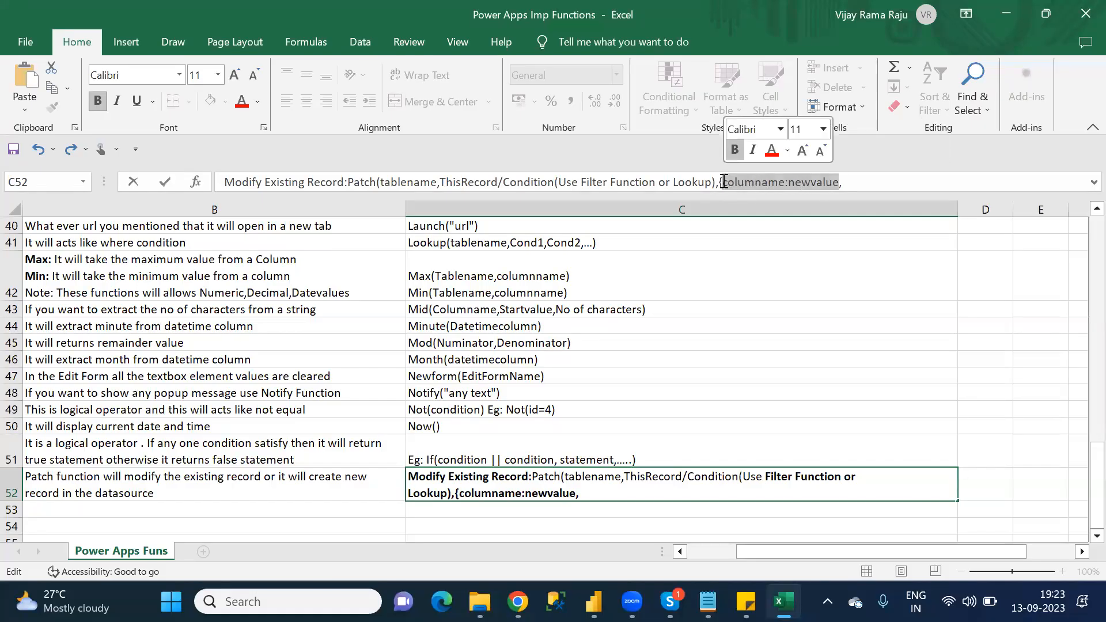
pyautogui.click(858, 178)
pyautogui.write(',')
pyautogui.hotkey('ctrl', 'v')
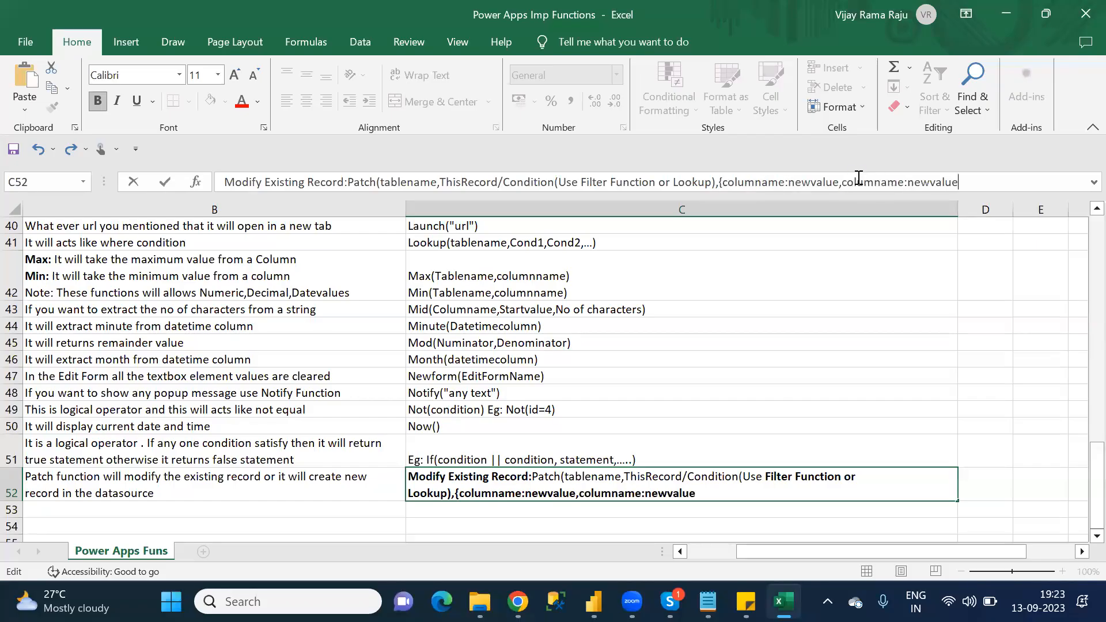
pyautogui.write(',...})')
# Step: Remove the bold formatting from "),{columname:newvalue,columname:newvalue,...})" at the end of the modify syntax
pyautogui.moveTo(719, 494); pyautogui.dragTo(447, 493)
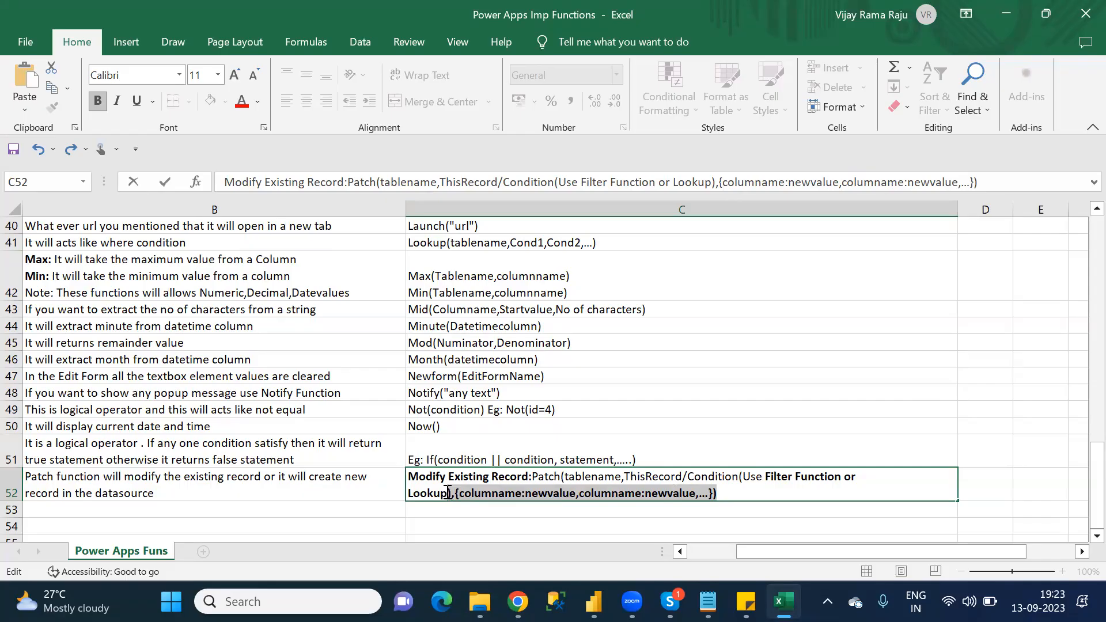
pyautogui.hotkey('ctrl', 'b')
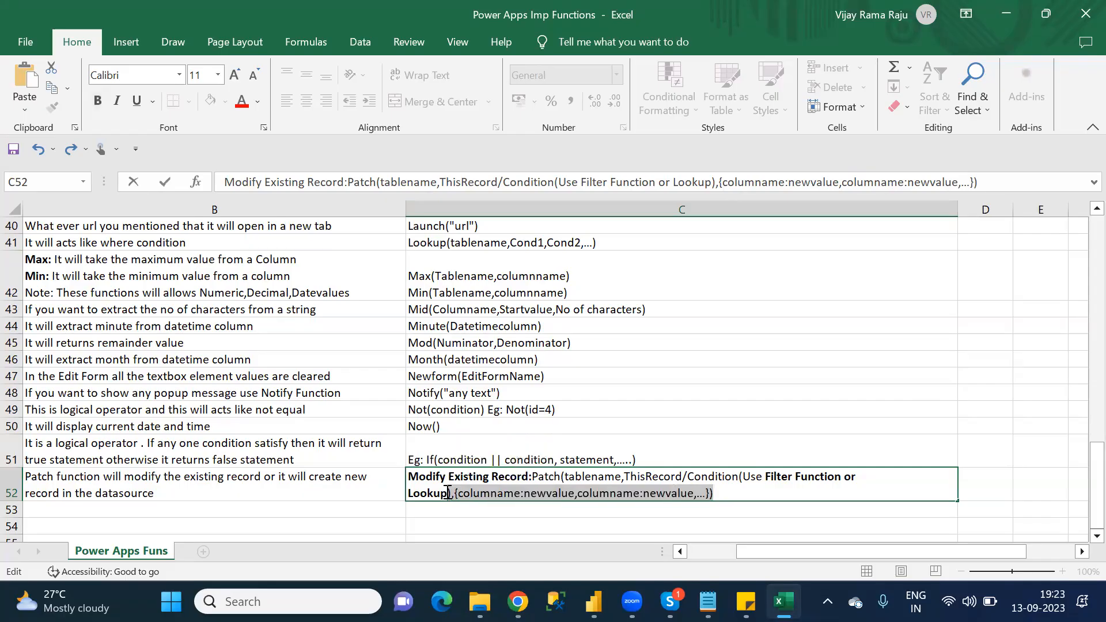
pyautogui.click(743, 493)
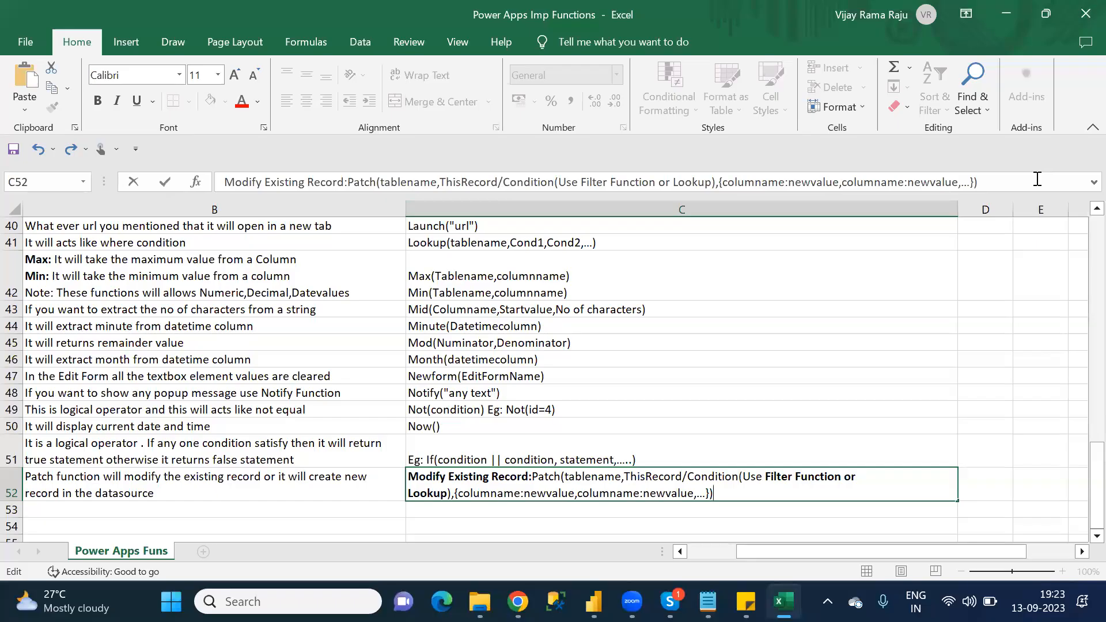
# Step: Start a new line in cell C52 with the bold label "Create a New Record:"
pyautogui.hotkey('alt', 'Return')
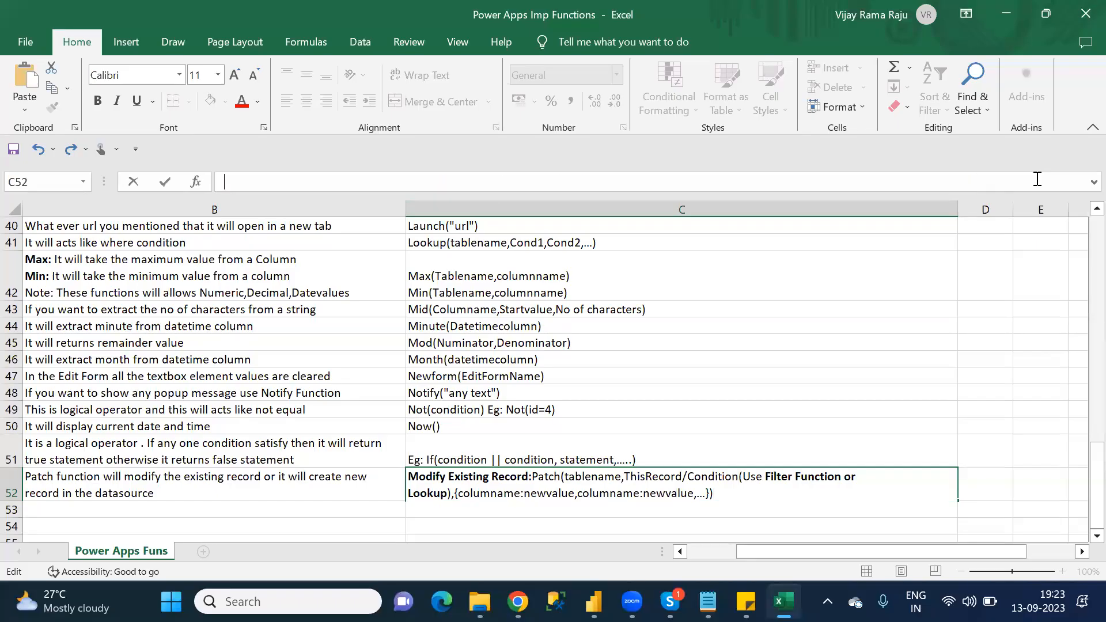
pyautogui.write('Crea')
pyautogui.press('BackSpace')
pyautogui.press('BackSpace')
pyautogui.press('BackSpace')
pyautogui.press('BackSpace')
pyautogui.hotkey('ctrl', 'b')
pyautogui.write('Create N')
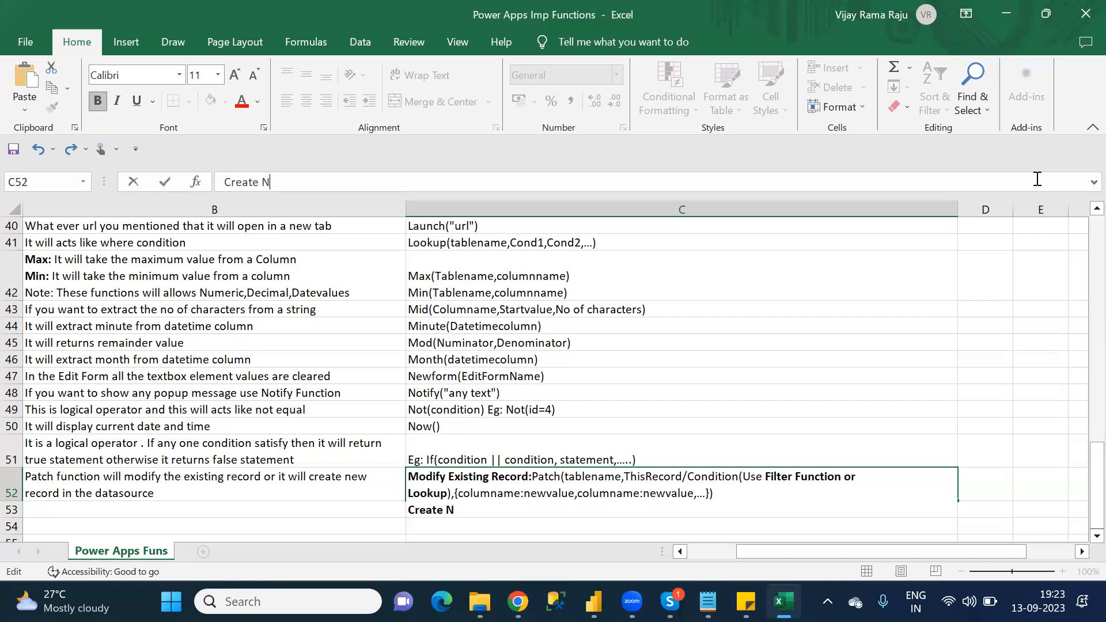
pyautogui.press('BackSpace')
pyautogui.write('a New E')
pyautogui.press('BackSpace')
pyautogui.write('Record')
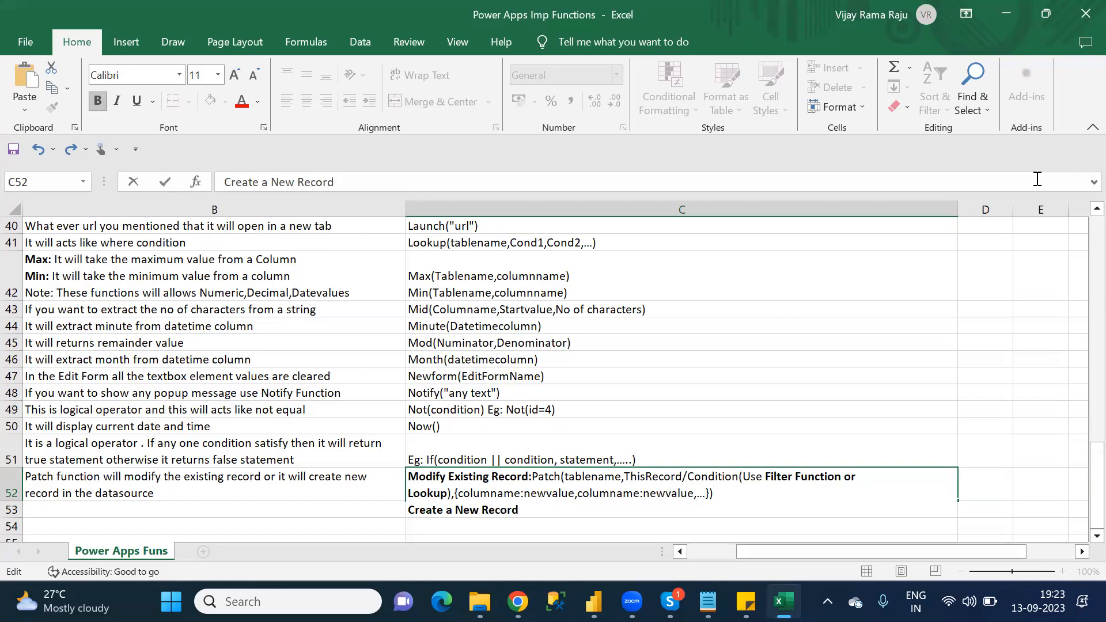
pyautogui.write(':')
# Step: Add "Patch(Tablename,Defaults(" in regular weight after the "Create a New Record:" label
pyautogui.hotkey('ctrl', 'b')
pyautogui.hotkey('ctrl', 'b')
pyautogui.write('Patch')
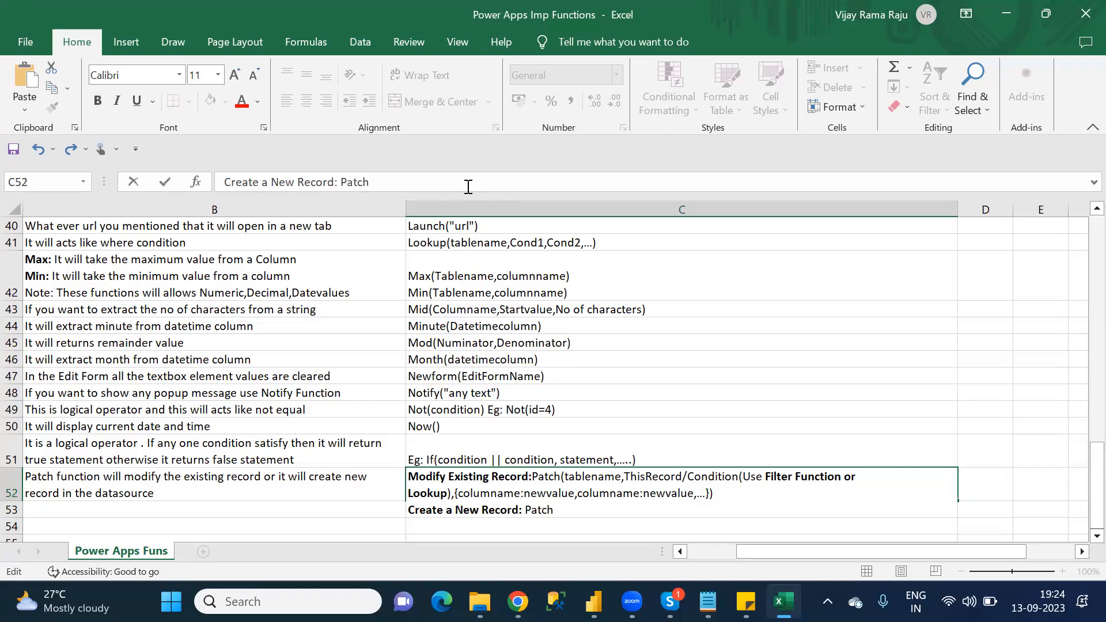
pyautogui.write('(Tablename,')
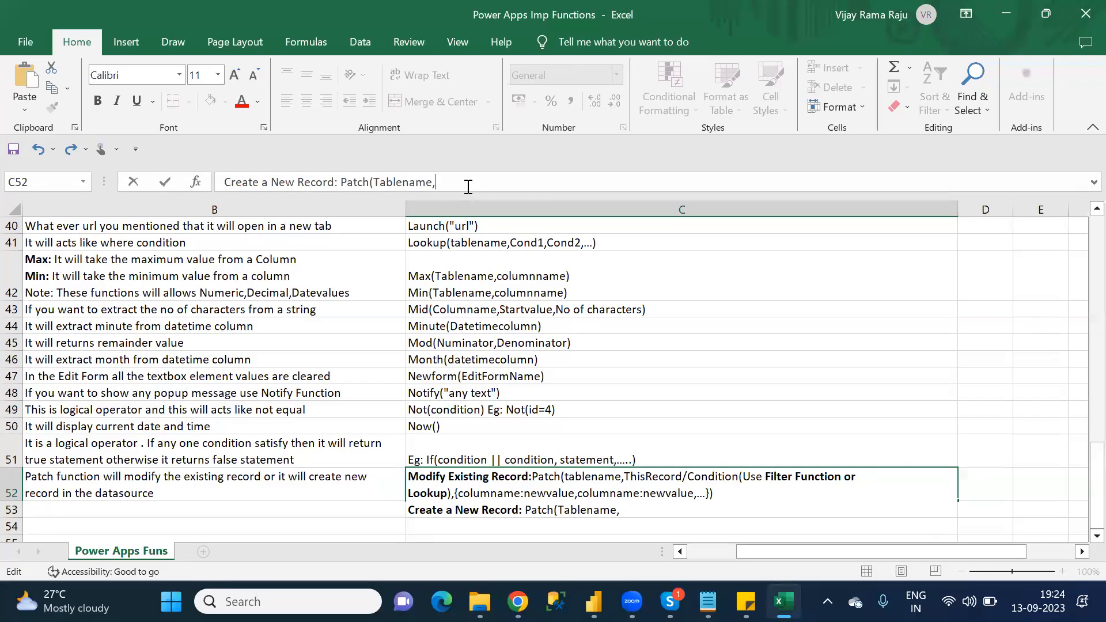
pyautogui.write('Defaults(')
# Step: Copy "Tablename" into the Defaults parentheses and continue the create syntax with "),{"
pyautogui.doubleClick(395, 183)
pyautogui.hotkey('ctrl', 'c')
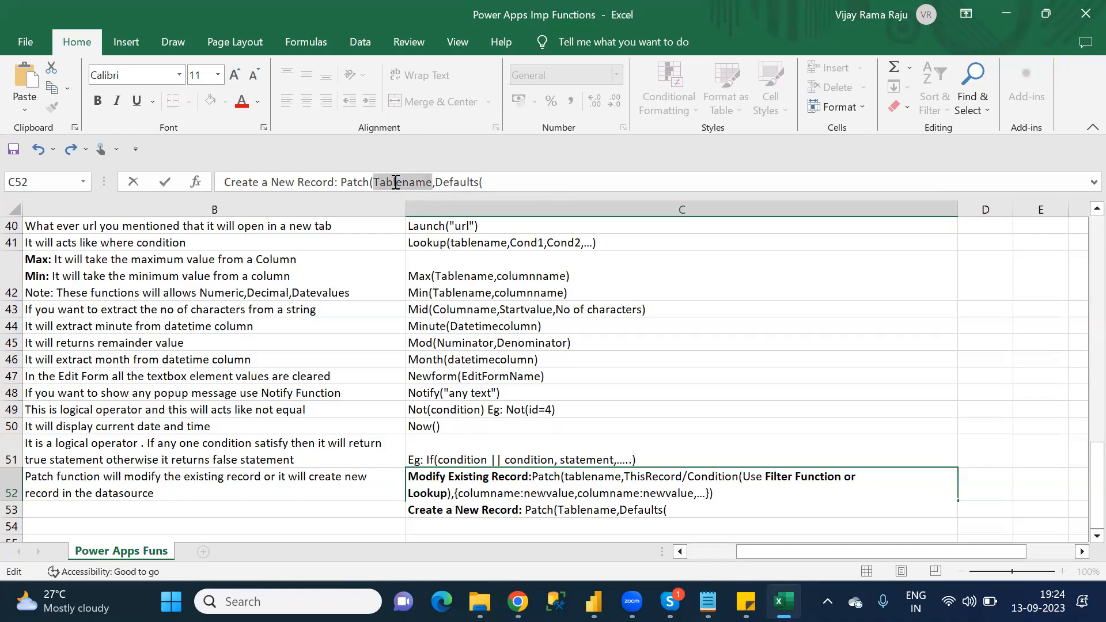
pyautogui.click(502, 186)
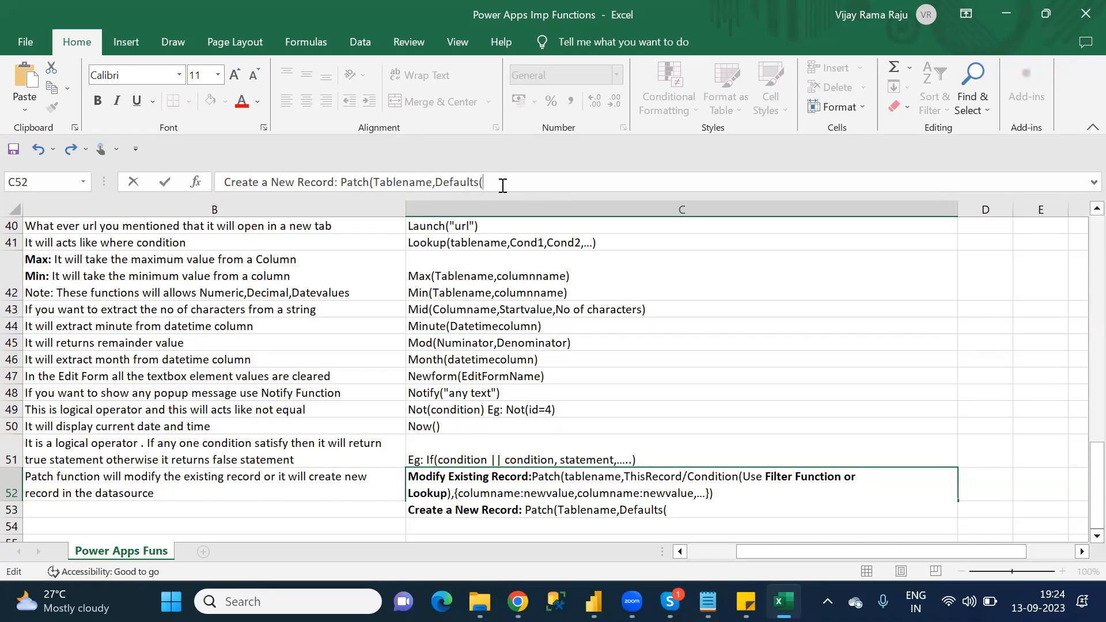
pyautogui.hotkey('ctrl', 'v')
pyautogui.write(')')
pyautogui.write('{')
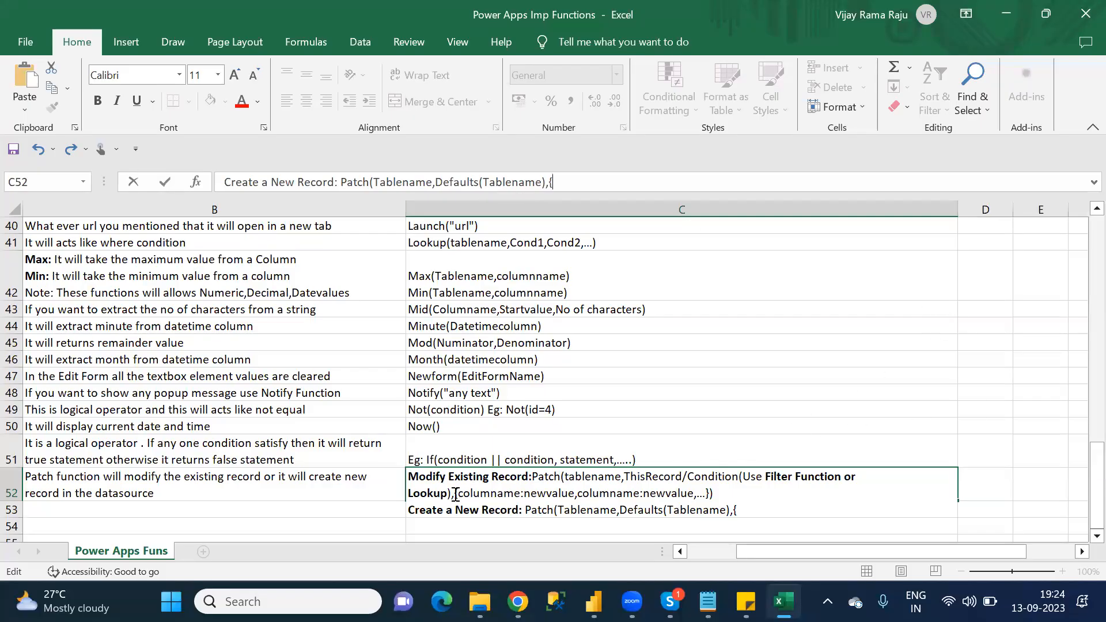
# Step: Replace the trailing brace of the create syntax with a copy of "{columname:newvalue,columname:newvalue,...})" from the modify syntax and commit cell C52
pyautogui.moveTo(454, 492); pyautogui.dragTo(715, 495)
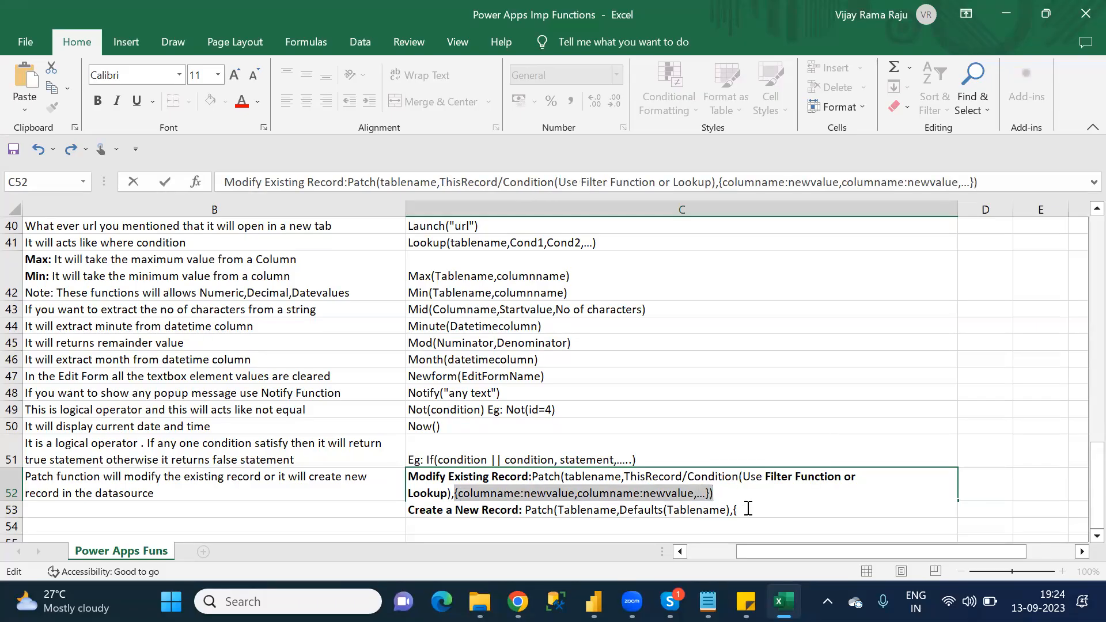
pyautogui.click(741, 509)
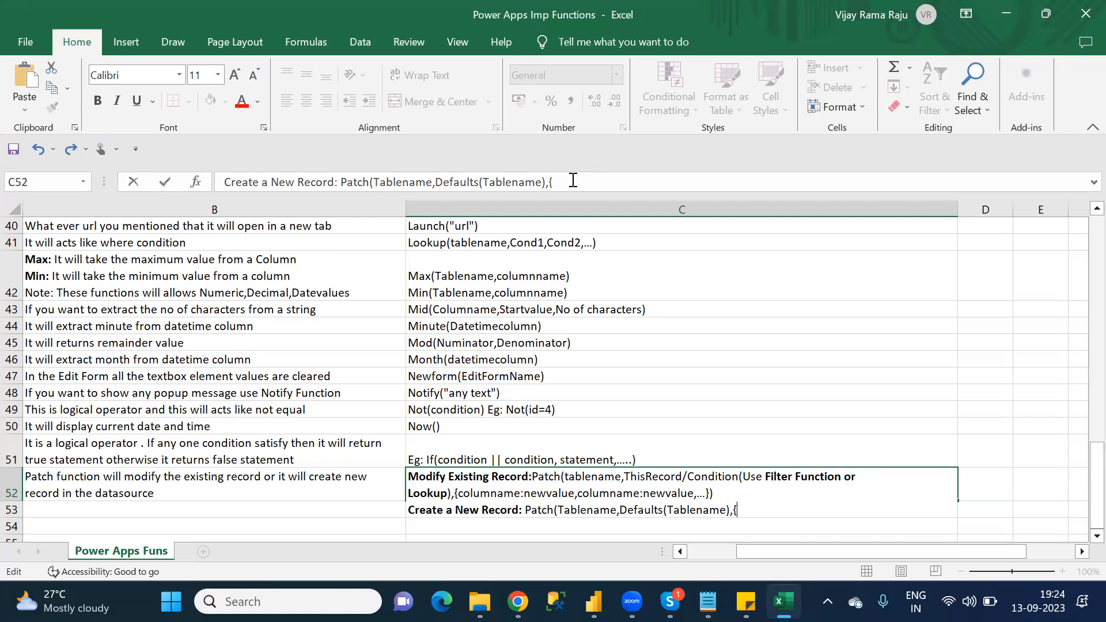
pyautogui.press('BackSpace')
pyautogui.write('{columnname:newvalue,columnname:newvalue,...})')
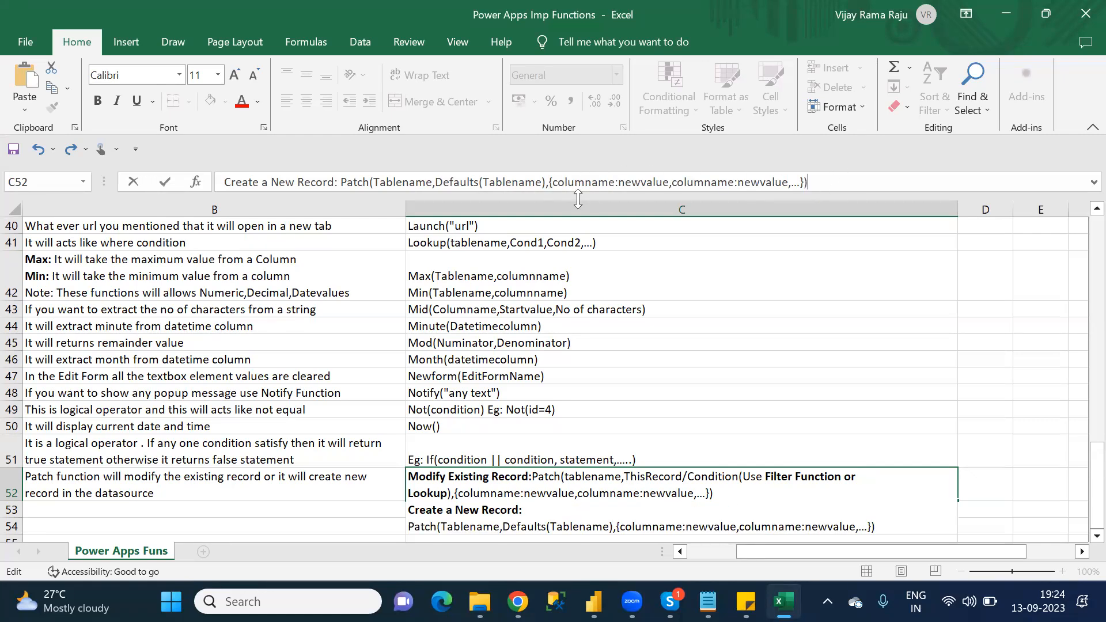
pyautogui.hotkey('ctrl', 'Return')
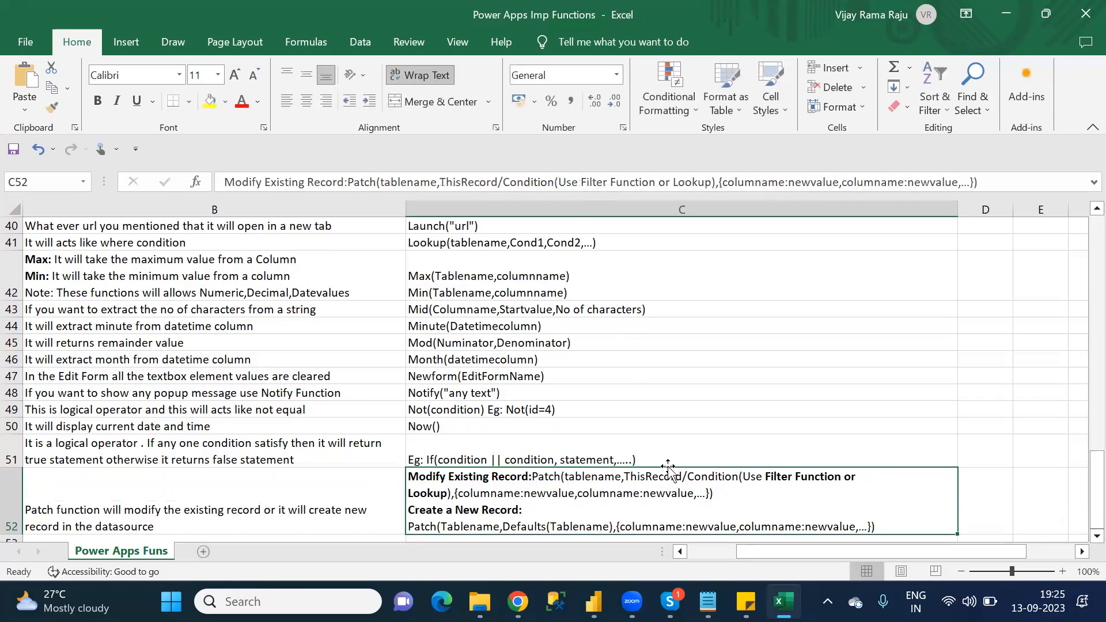
# Step: Select cell A53, in the first empty row below the Patch entry
pyautogui.click(638, 437)
pyautogui.press('Down')
pyautogui.press('Down')
pyautogui.press('Down')
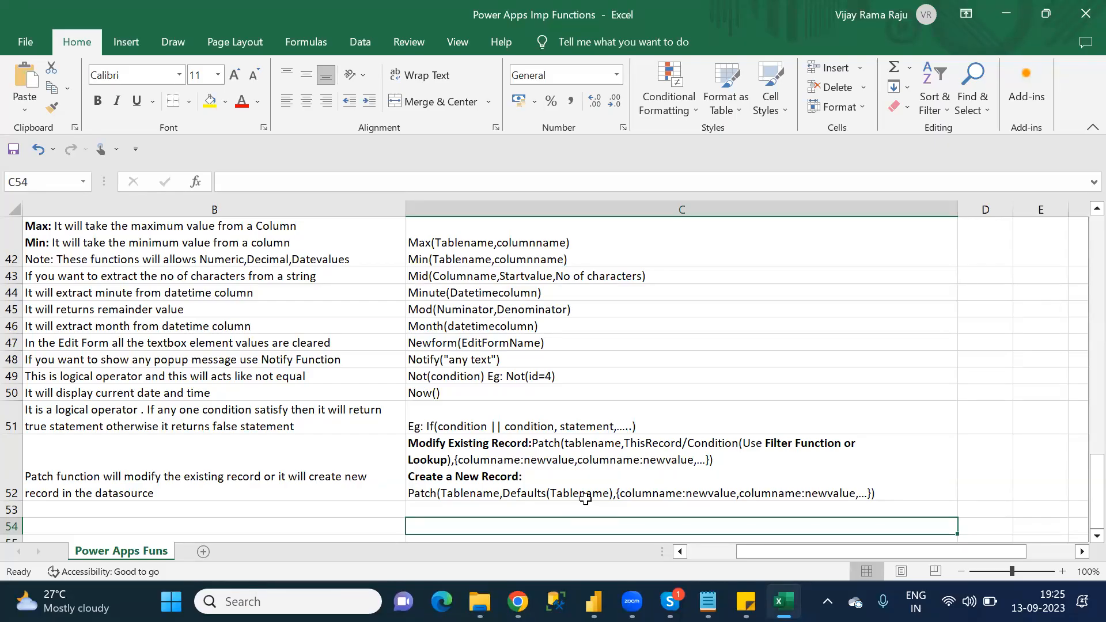
pyautogui.click(223, 520)
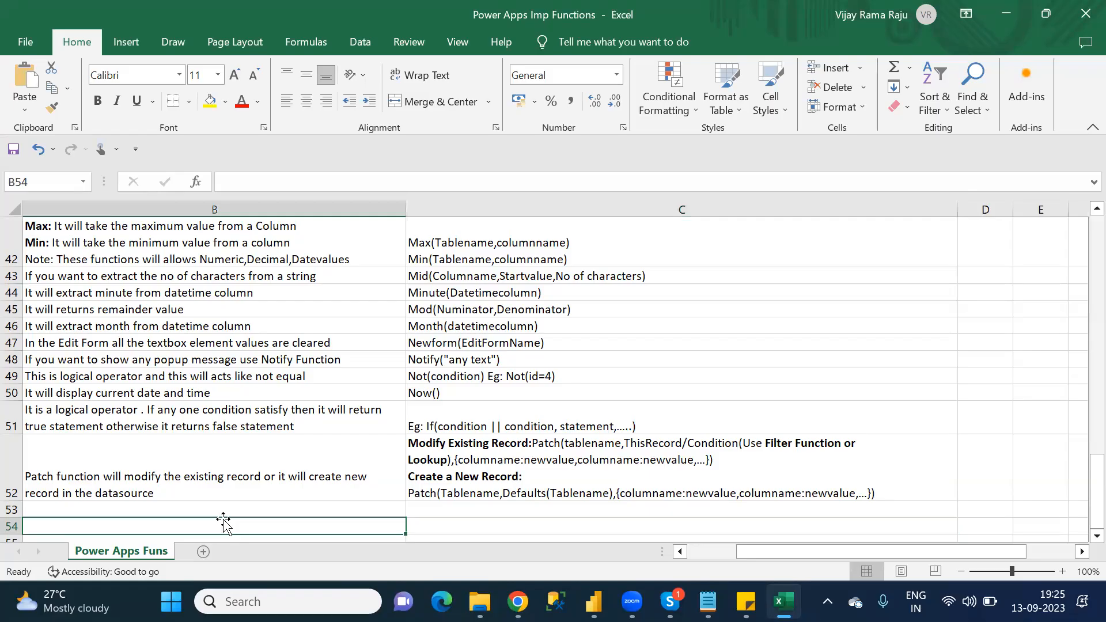
pyautogui.press('Left')
pyautogui.press('Up')
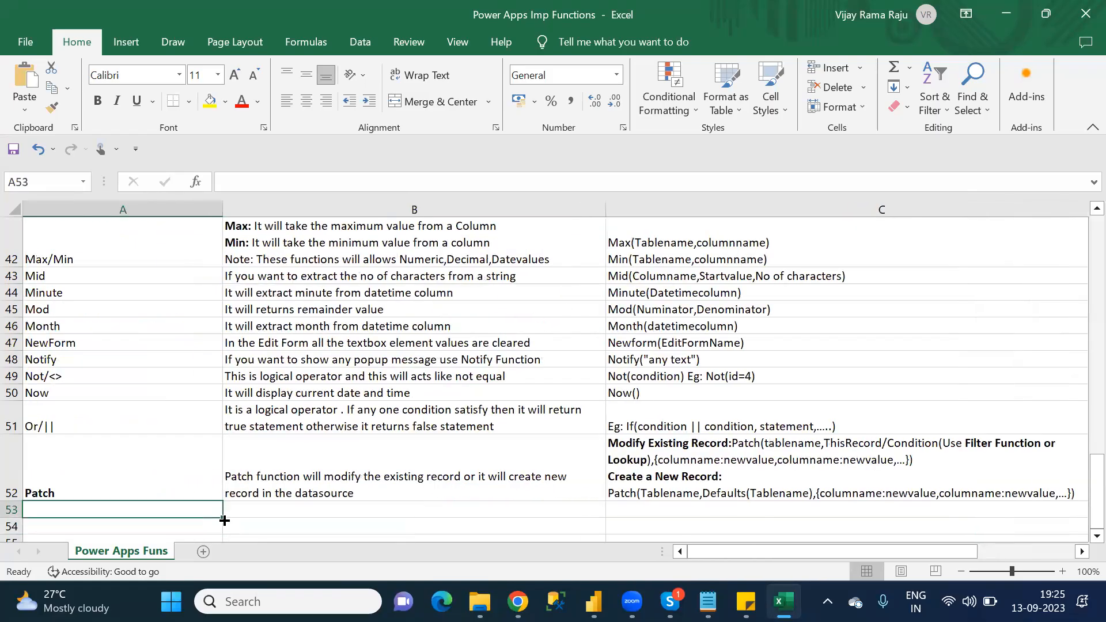
# Step: Switch to the Category_Wise_Functions notes in Notepad and look up the function after Patch in the P category list
pyautogui.hotkey('alt', 'Tab')
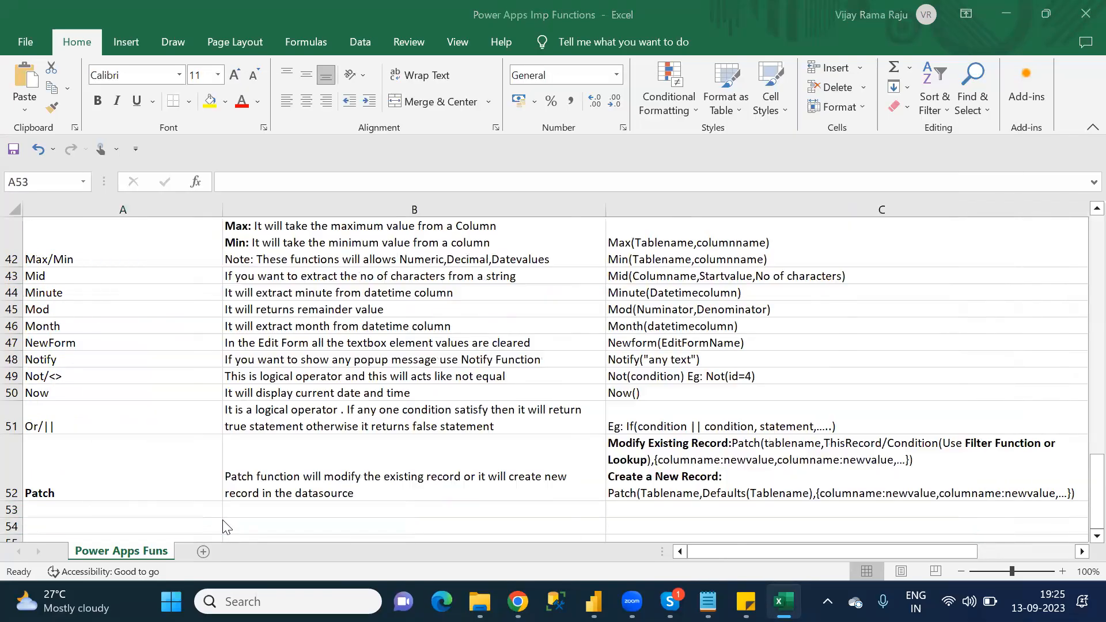
pyautogui.hotkey('alt', 'Tab')
pyautogui.hotkey('alt', 'Tab')
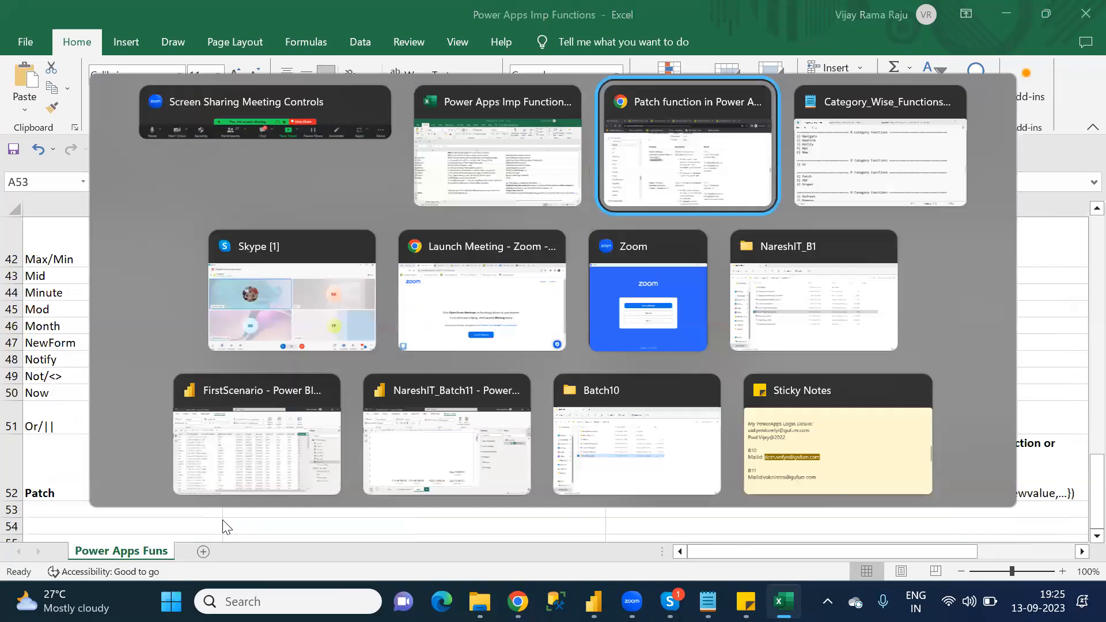
pyautogui.hotkey('alt', 'Tab')
pyautogui.hotkey('alt', 'Tab')
pyautogui.hotkey('alt', 'Tab')
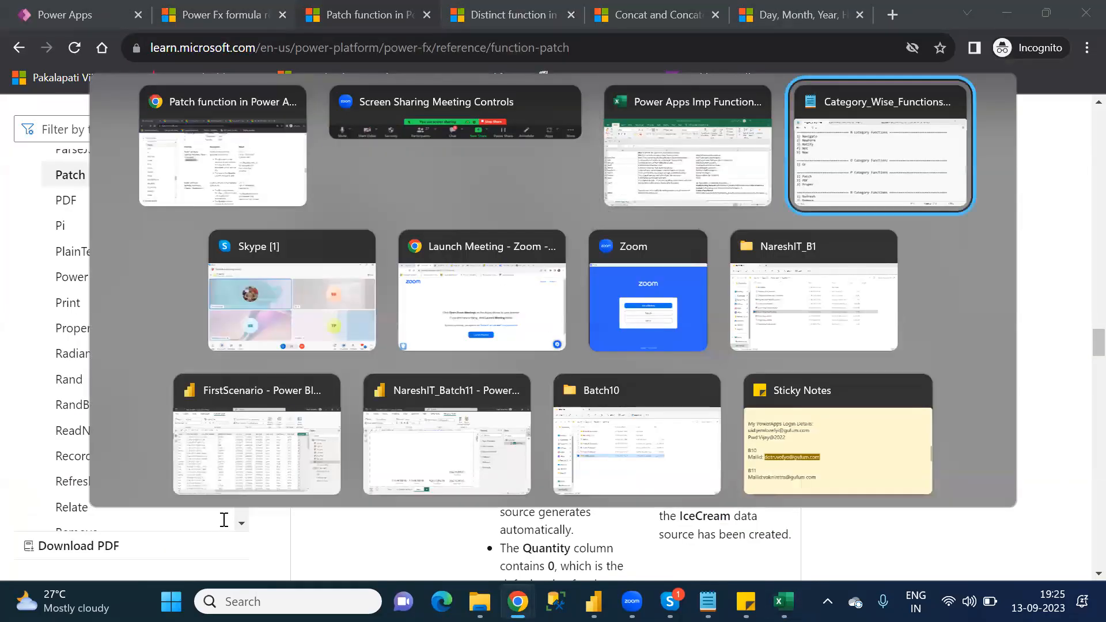
pyautogui.press('Down')
pyautogui.press('Down')
pyautogui.press('Down')
pyautogui.press('Down')
pyautogui.press('Down')
pyautogui.press('Down')
pyautogui.press('Down')
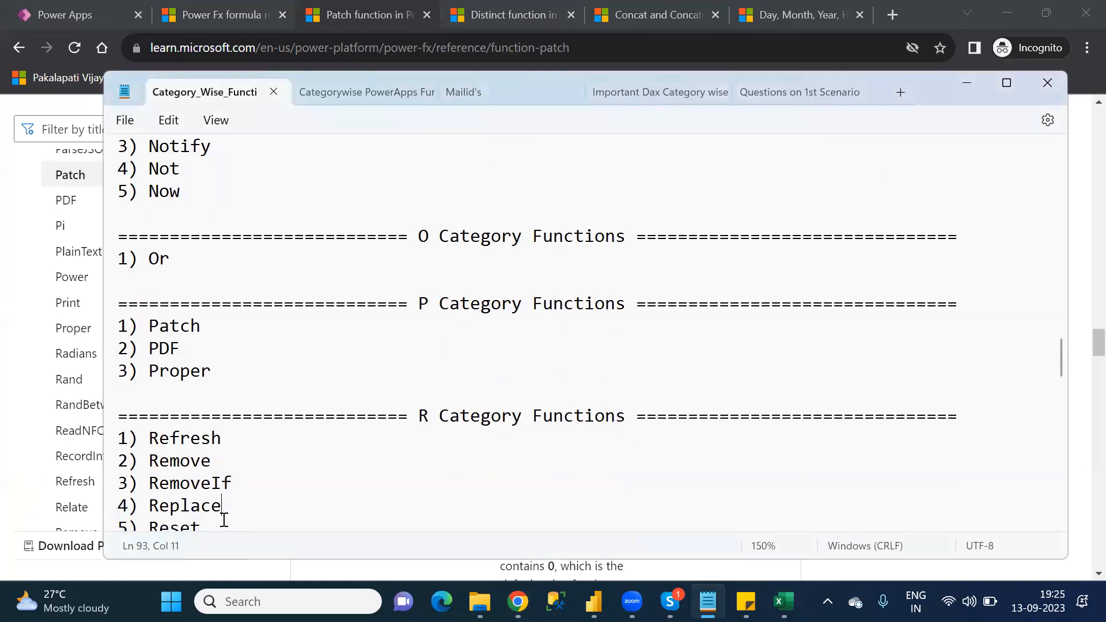
# Step: Return to the Excel workbook and enter "PDF" as the function name in cell A53
pyautogui.hotkey('alt', 'Tab')
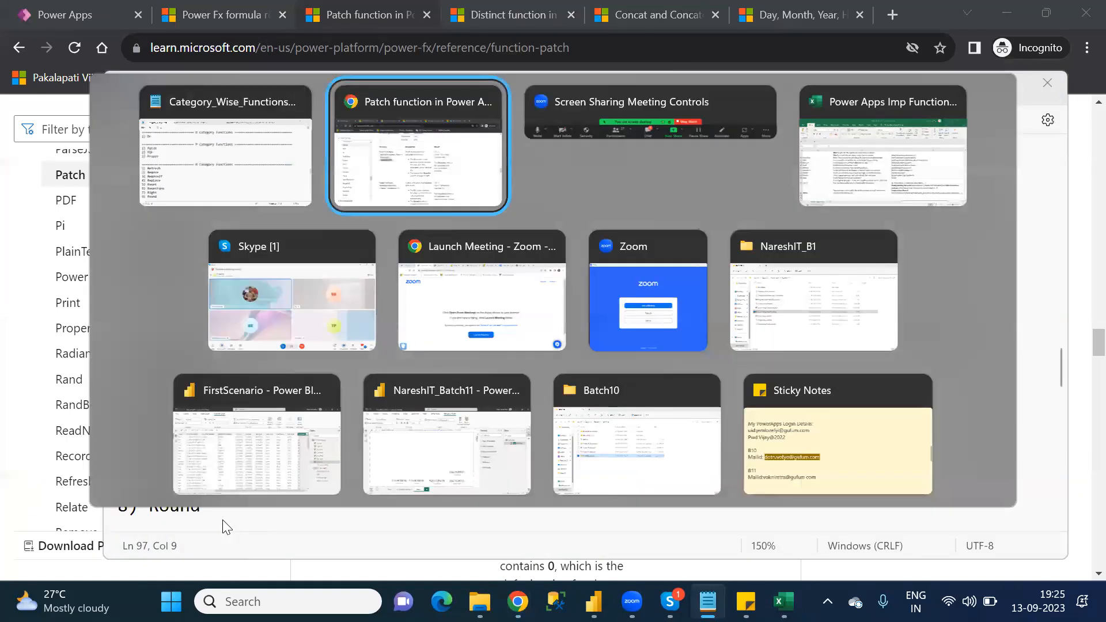
pyautogui.hotkey('alt', 'Tab')
pyautogui.hotkey('alt', 'Tab')
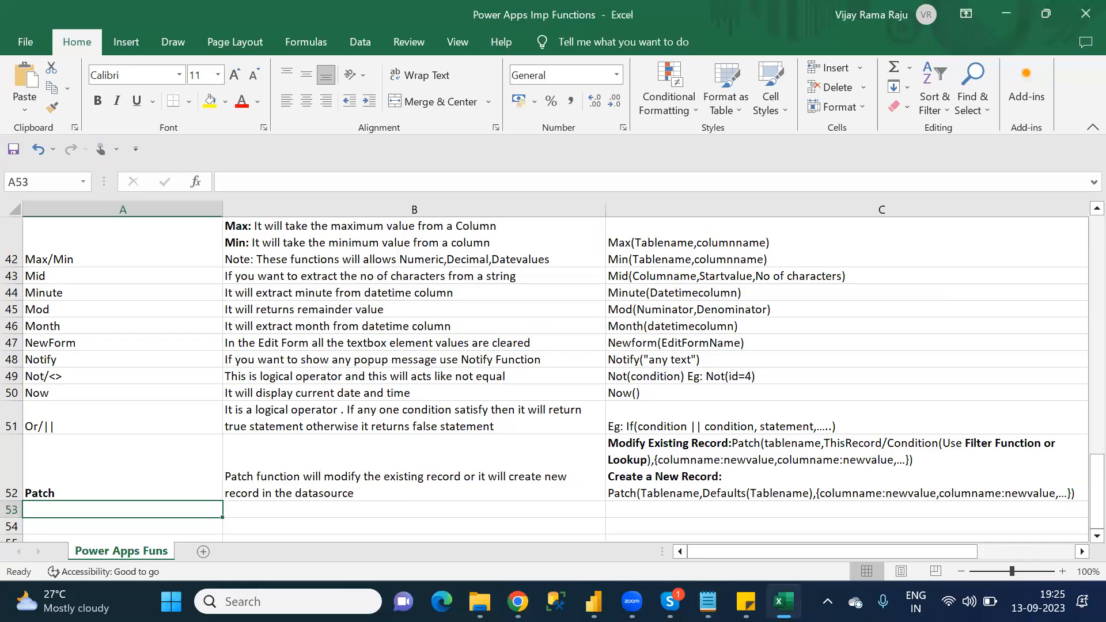
pyautogui.write('PDF')
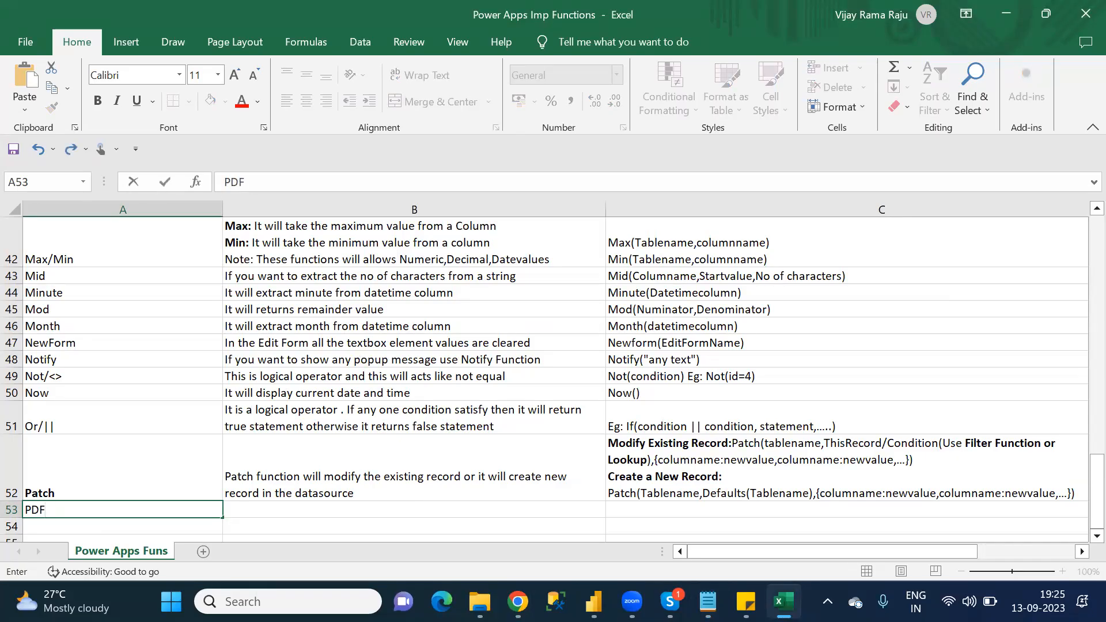
pyautogui.press('Tab')
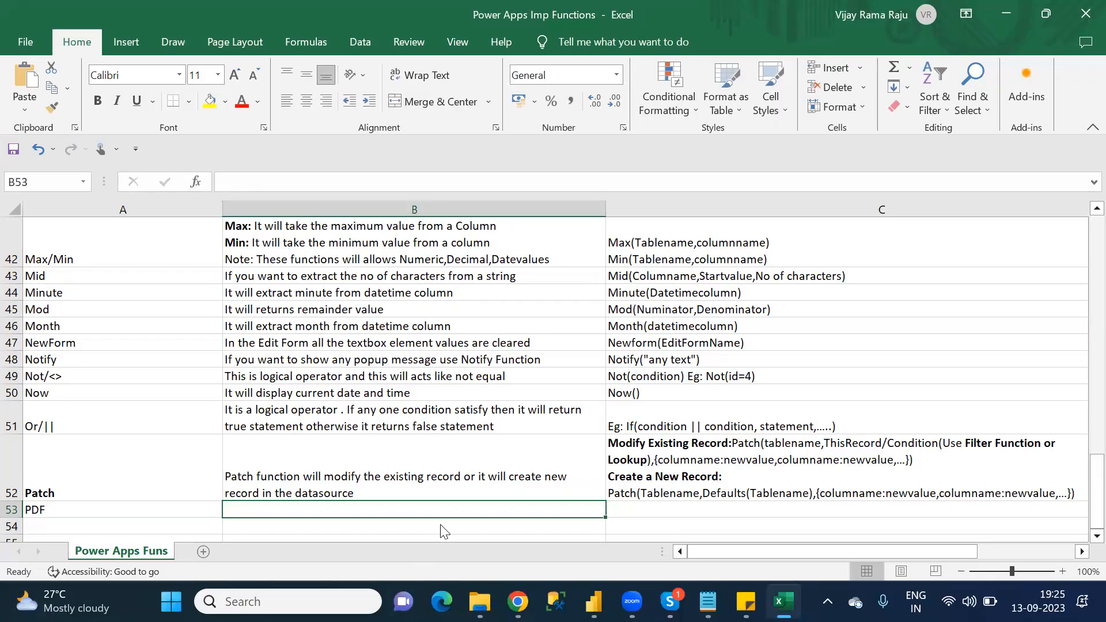
# Step: Begin the PDF description in cell B53 with "If you want to download your"
pyautogui.write('If ')
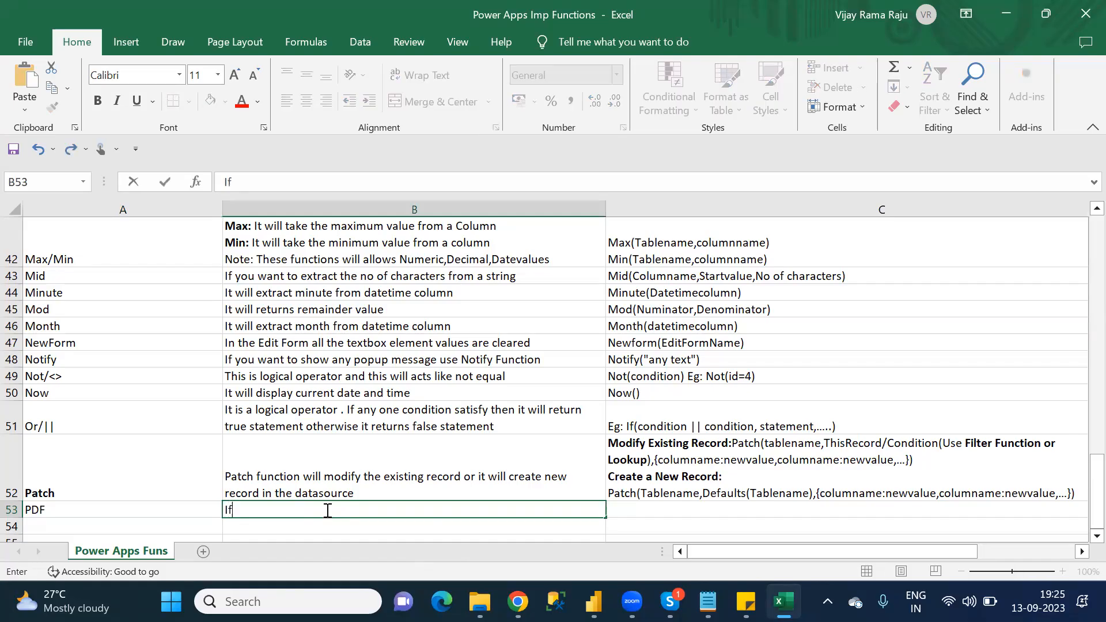
pyautogui.write('you wna')
pyautogui.press('BackSpace')
pyautogui.press('BackSpace')
pyautogui.write('ant to')
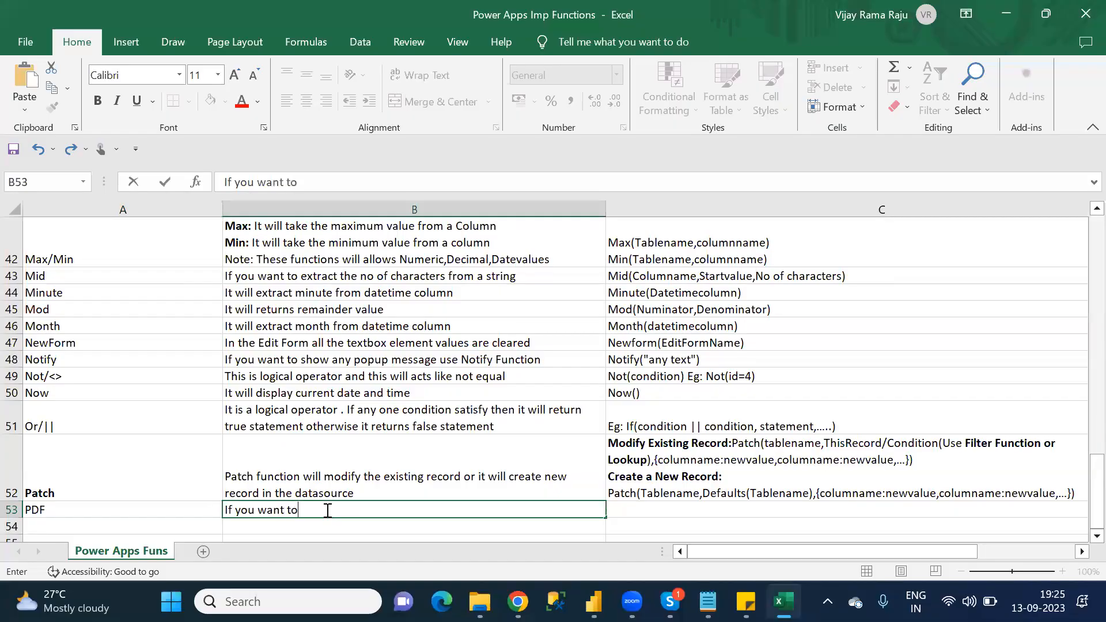
pyautogui.write(' download ')
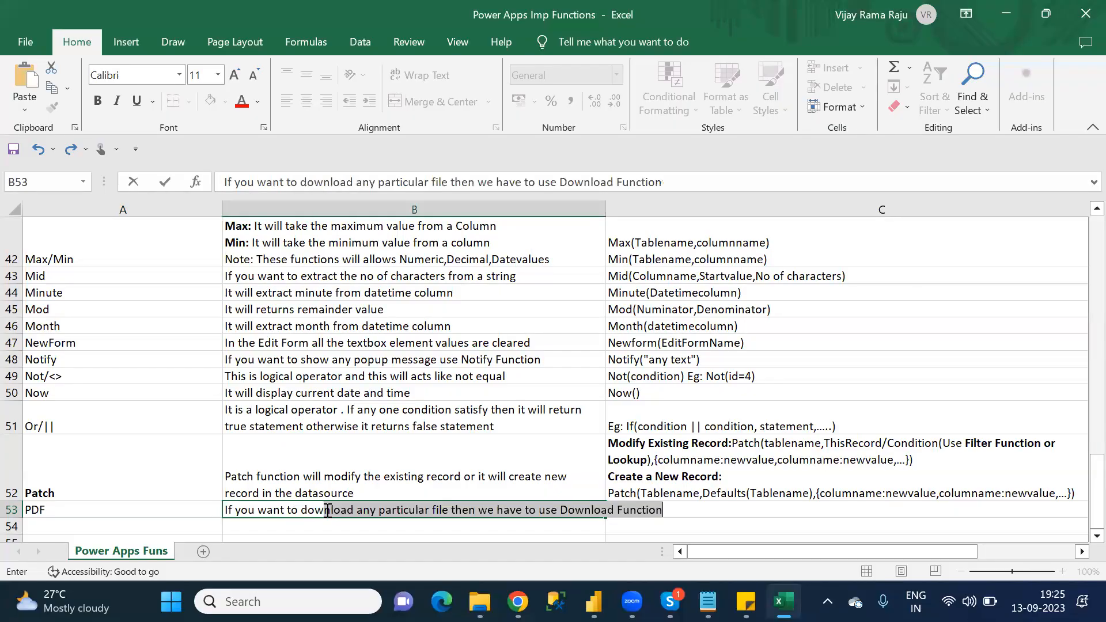
pyautogui.write('your')
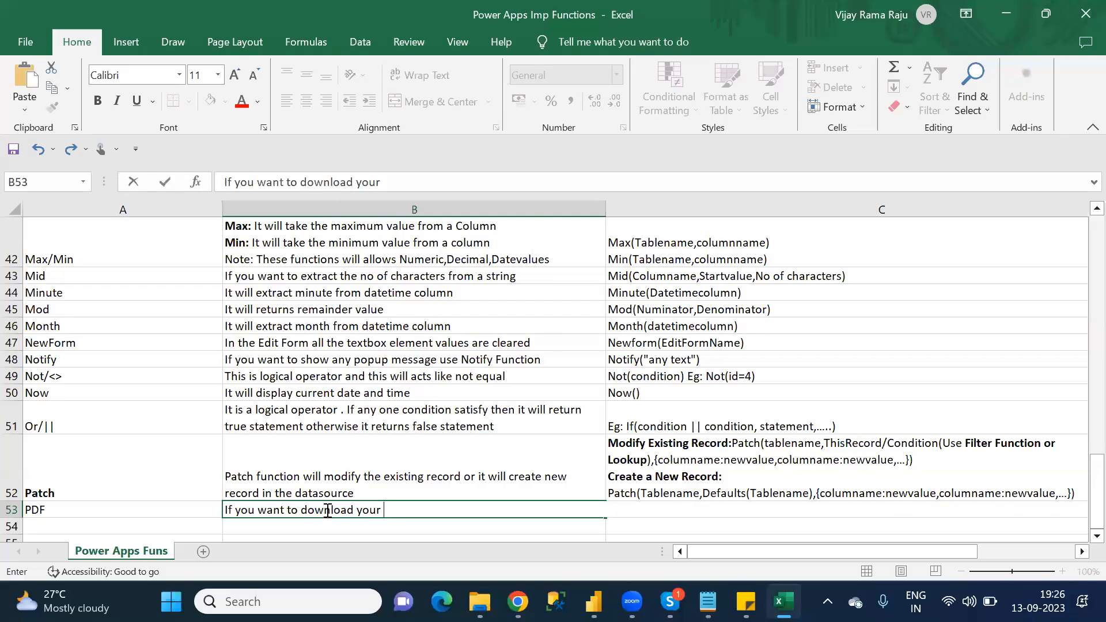
# Step: Continue the B53 description with "elements(Gallery,Datatable,...)"
pyautogui.write('elements(')
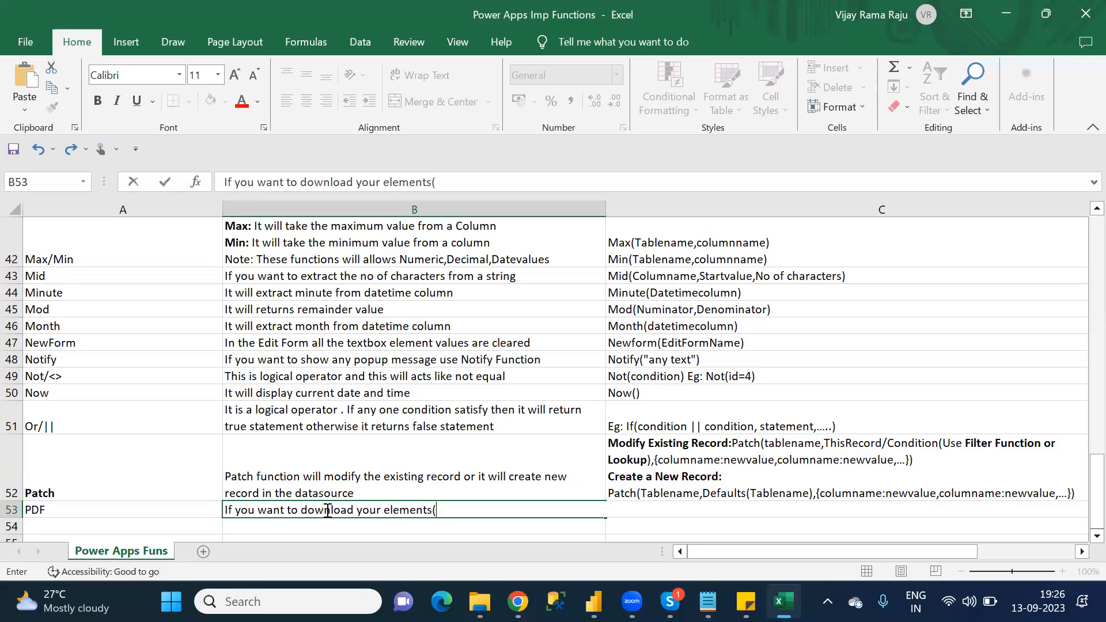
pyautogui.press('BackSpace')
pyautogui.write('(Gallery,Data')
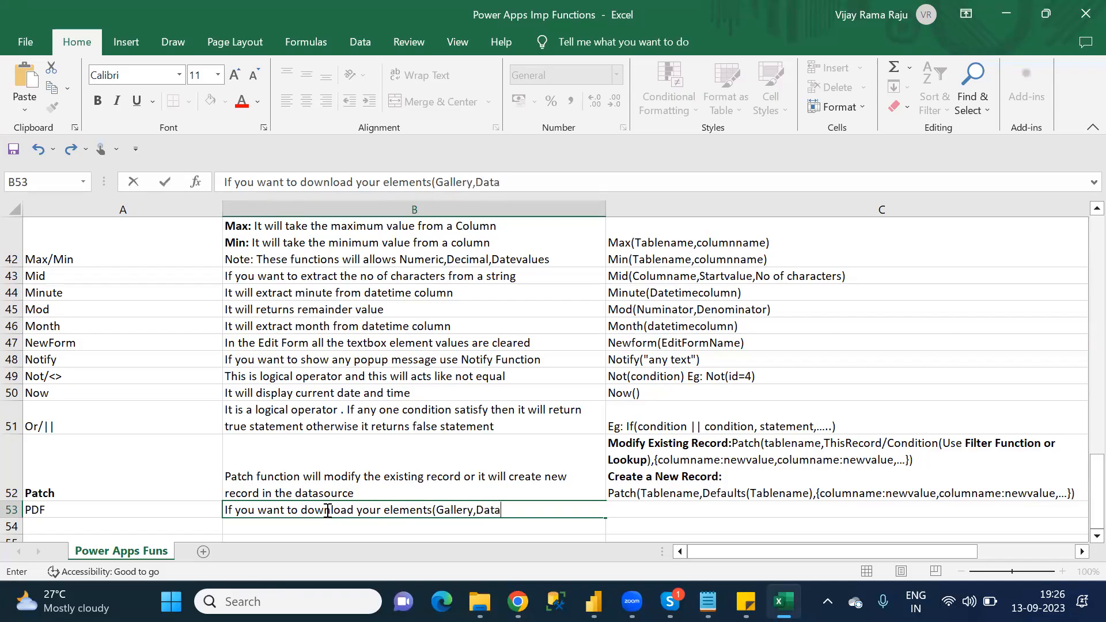
pyautogui.write('table,...')
pyautogui.write(')/Screen')
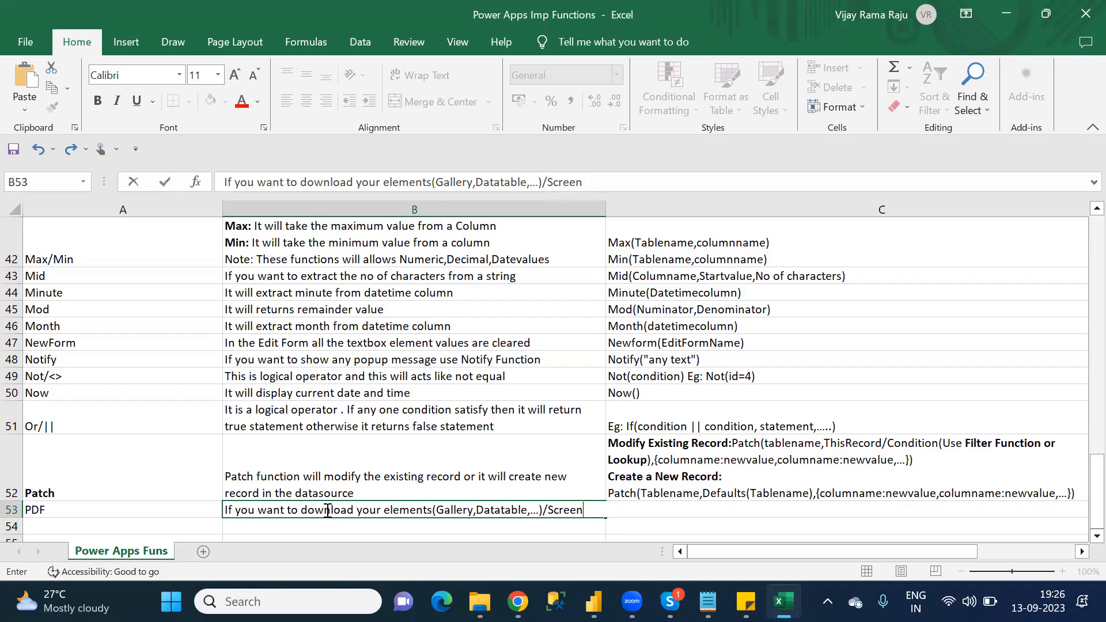
# Step: Extend the B53 description with "/Complete screen you have to use"
pyautogui.press('BackSpace')
pyautogui.press('BackSpace')
pyautogui.press('BackSpace')
pyautogui.press('BackSpace')
pyautogui.press('BackSpace')
pyautogui.press('BackSpace')
pyautogui.write('Complete scr')
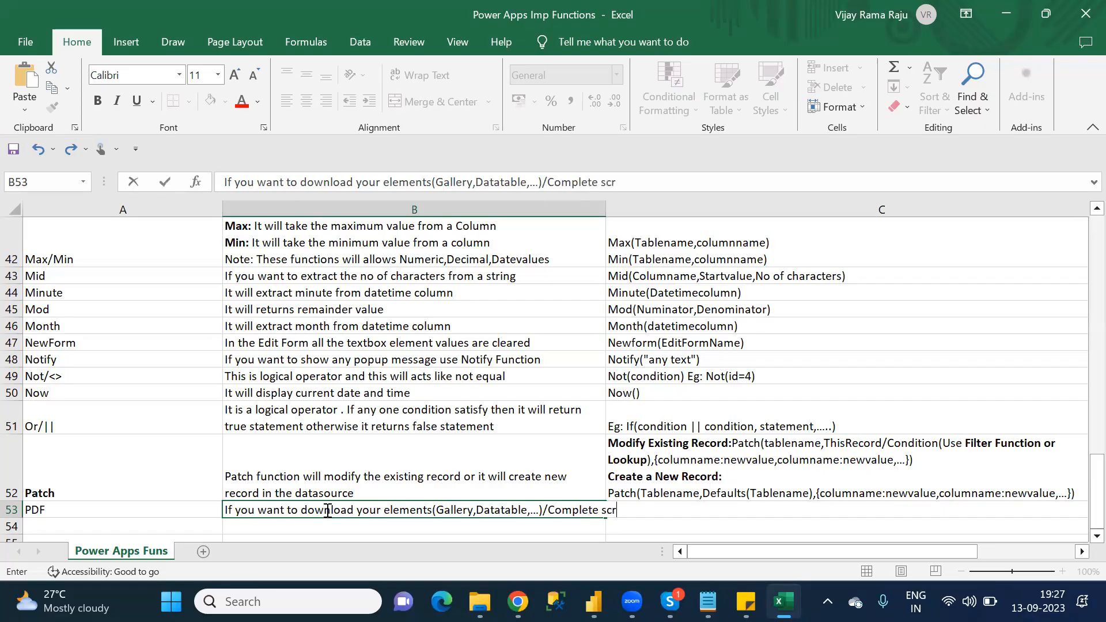
pyautogui.write('een you have to use')
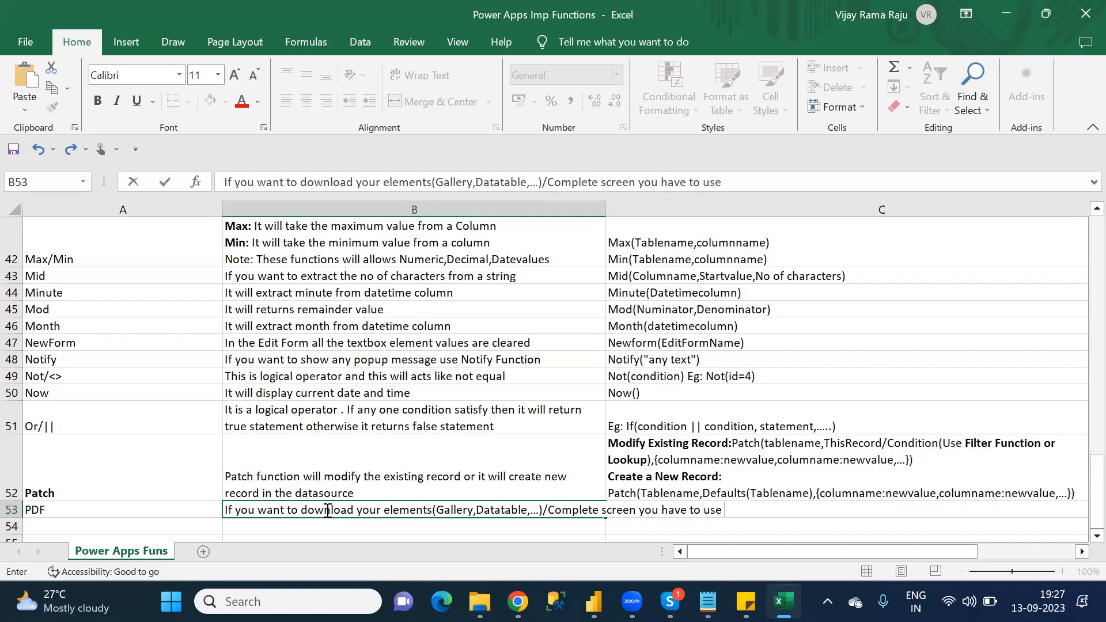
# Step: Finish the B53 sentence with "PDF function.", making only the word PDF bold, and commit the cell
pyautogui.hotkey('ctrl', 'b')
pyautogui.write('PDF')
pyautogui.hotkey('ctrl', 'b')
pyautogui.write('function.')
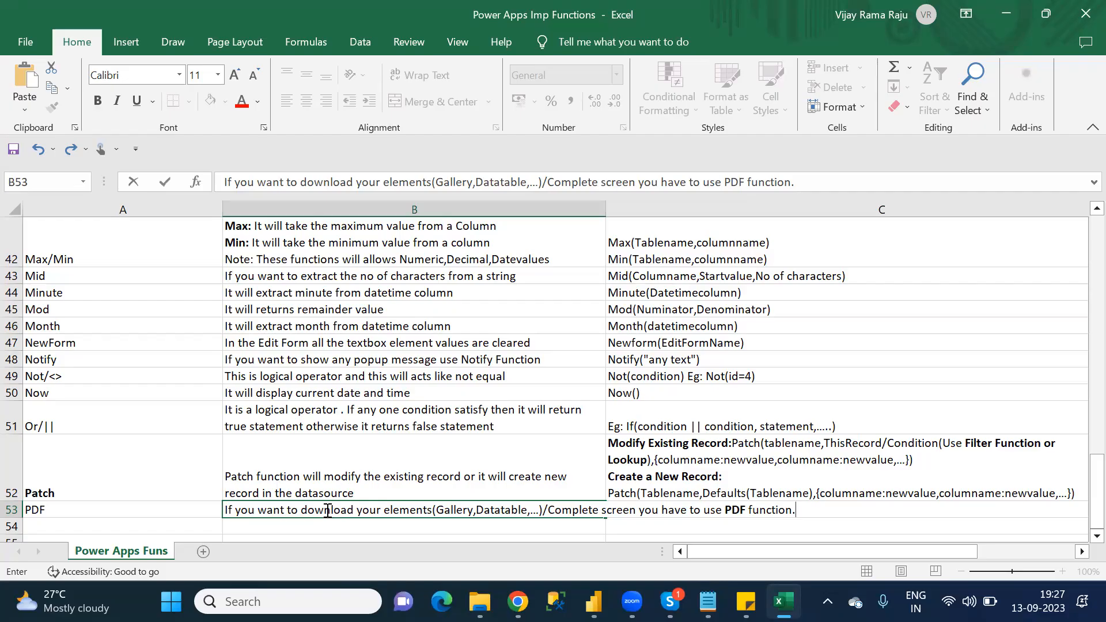
pyautogui.press('Up')
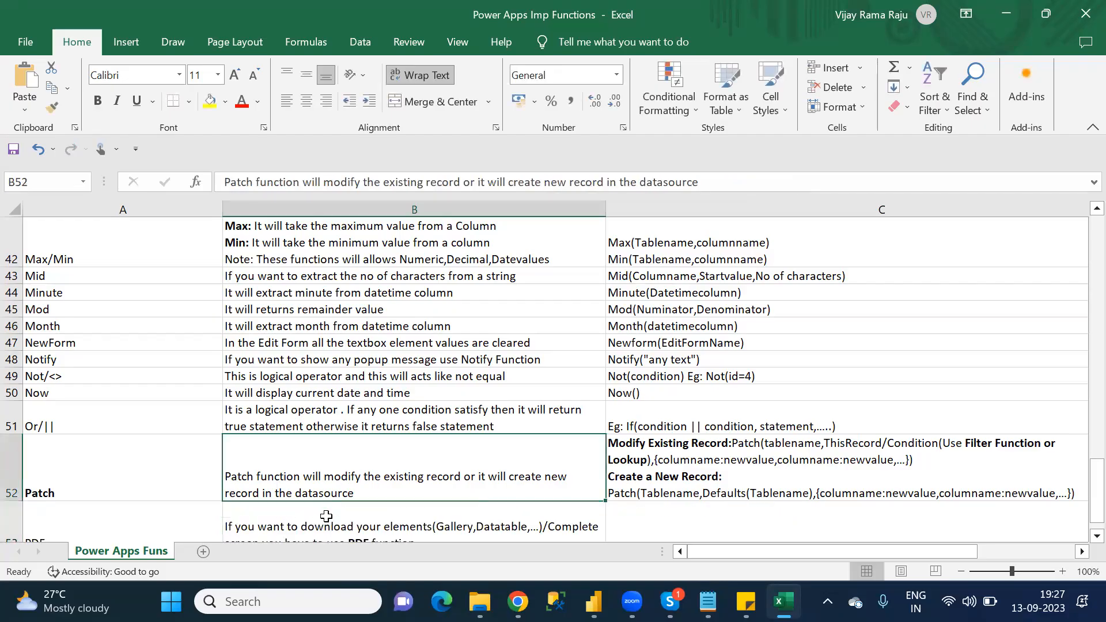
# Step: Start a new line at the end of cell B53 with the bold word "Note"
pyautogui.click(384, 517)
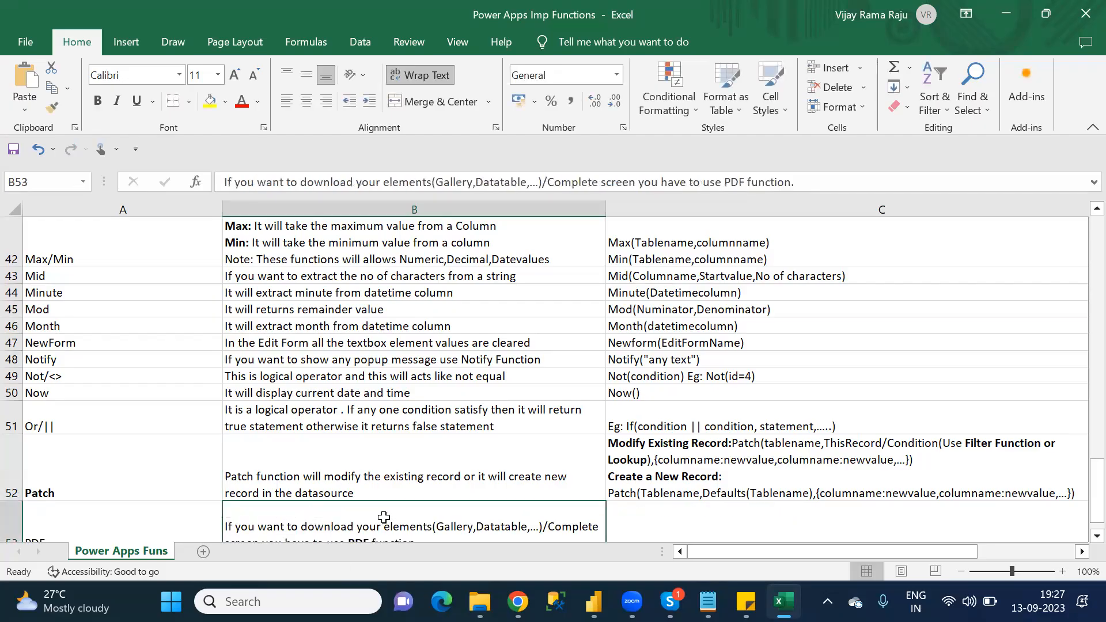
pyautogui.click(825, 184)
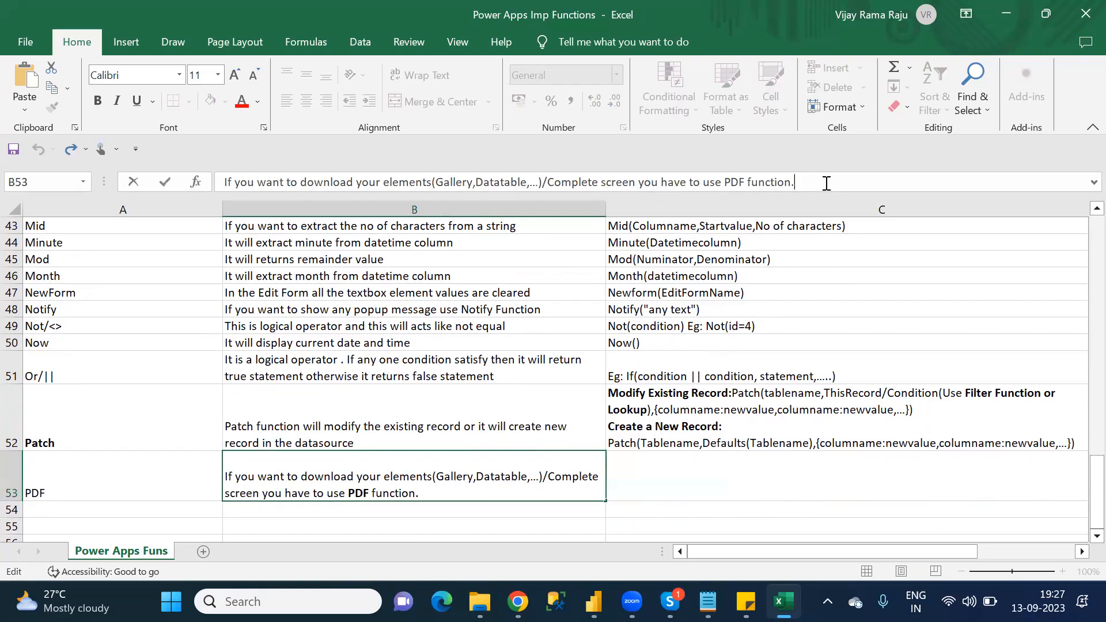
pyautogui.hotkey('alt', 'Return')
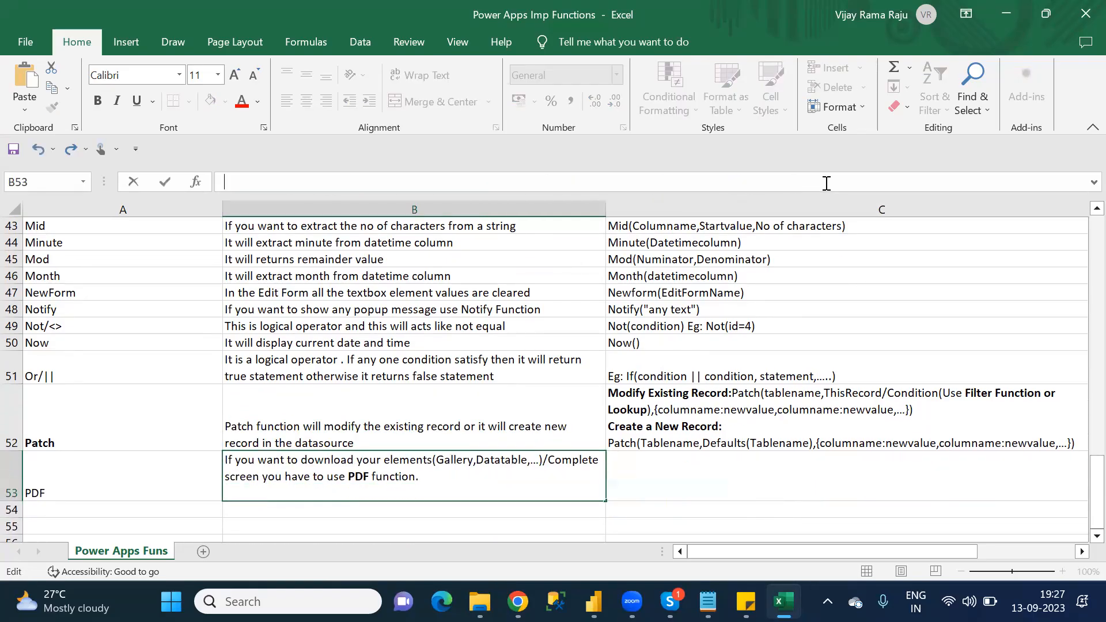
pyautogui.write('Not')
pyautogui.press('BackSpace')
pyautogui.press('BackSpace')
pyautogui.press('BackSpace')
pyautogui.hotkey('ctrl', 'b')
pyautogui.write('Note')
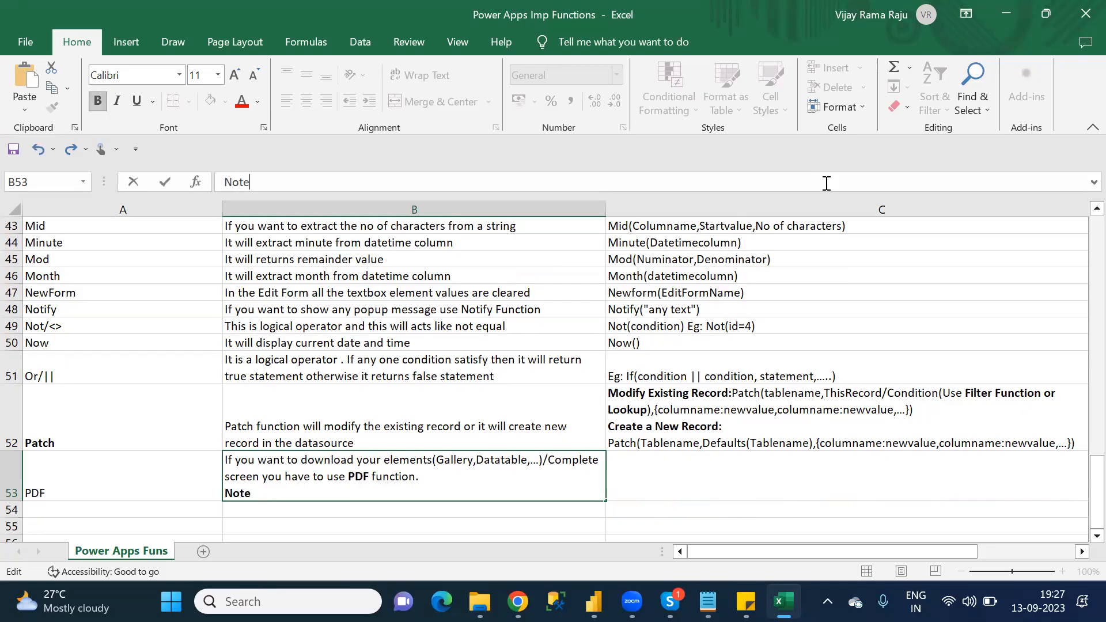
pyautogui.write(':Enable')
# Step: Add a bold colon after "Note" in cell B53, followed by "Enable" in regular weight
pyautogui.press('BackSpace')
pyautogui.press('BackSpace')
pyautogui.press('BackSpace')
pyautogui.press('BackSpace')
pyautogui.press('BackSpace')
pyautogui.press('BackSpace')
pyautogui.hotkey('ctrl', 'b')
pyautogui.write('Un')
pyautogui.press('BackSpace')
pyautogui.press('BackSpace')
pyautogui.hotkey('ctrl', 'b')
pyautogui.write('Ena')
pyautogui.press('BackSpace')
pyautogui.press('BackSpace')
pyautogui.press('BackSpace')
pyautogui.hotkey('ctrl', 'b')
pyautogui.write('ble')
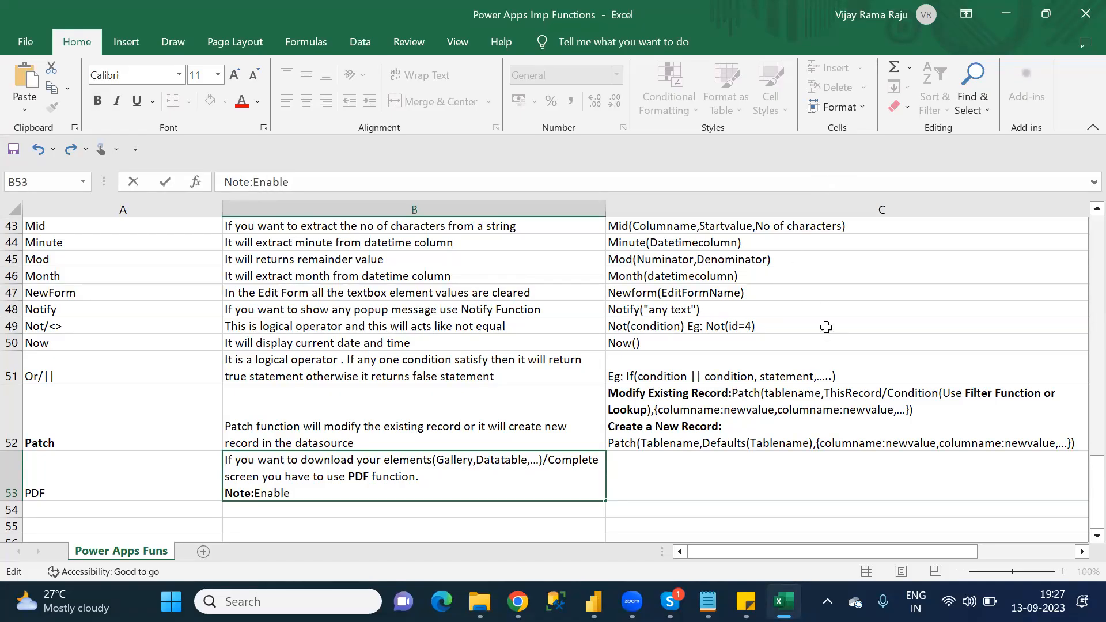
# Step: Search the upcoming features in the Power Apps app's settings in Chrome for "pdf", and return to the Excel note
pyautogui.moveTo(517, 598)
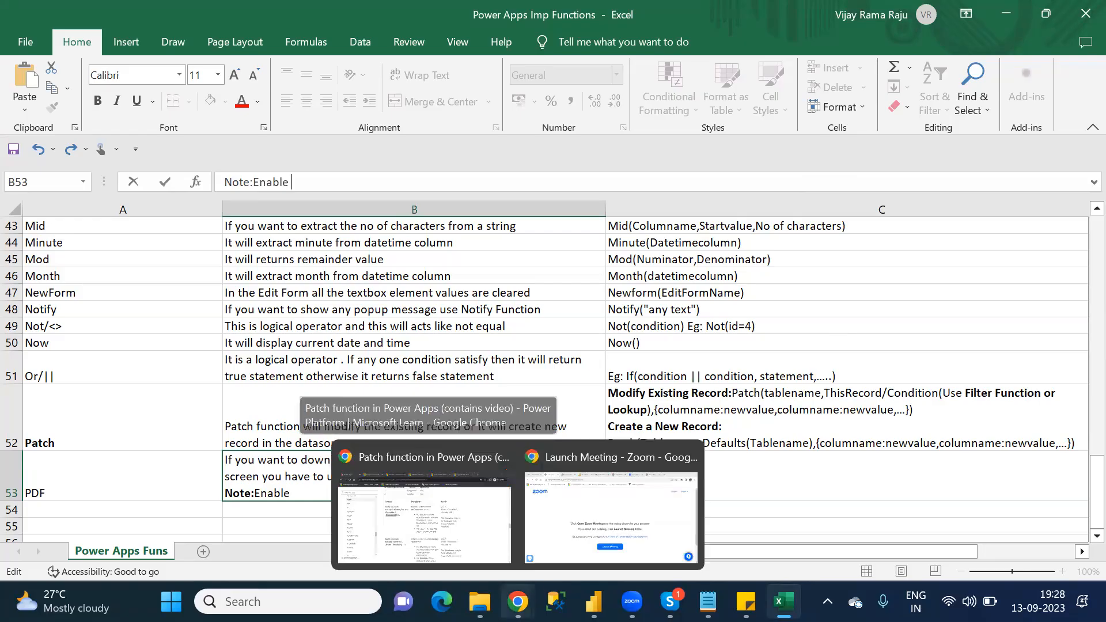
pyautogui.click(491, 505)
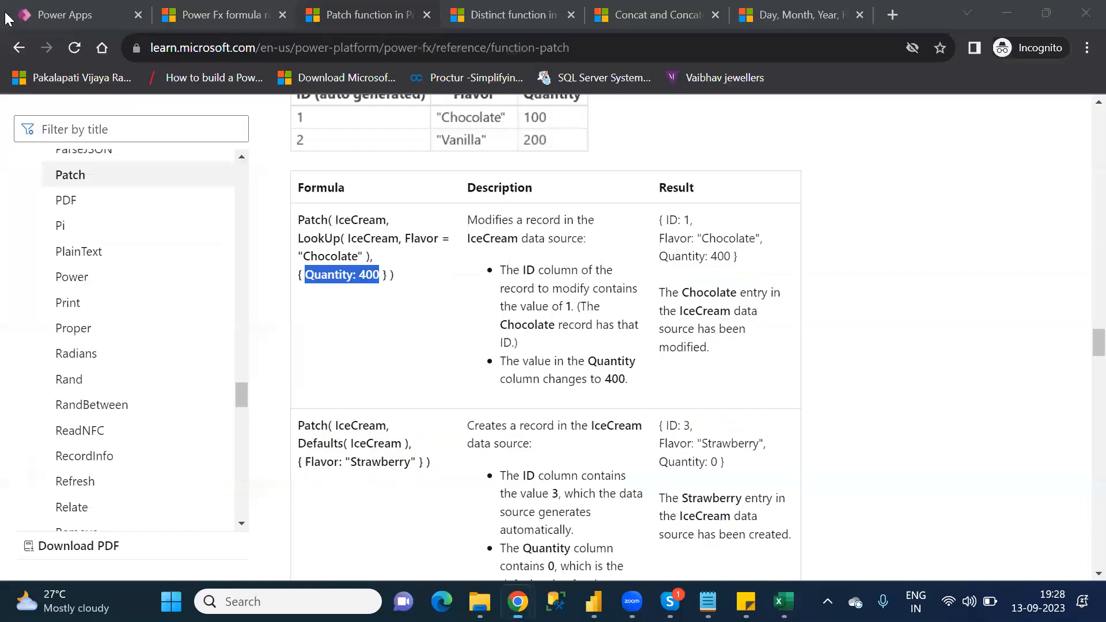
pyautogui.click(41, 14)
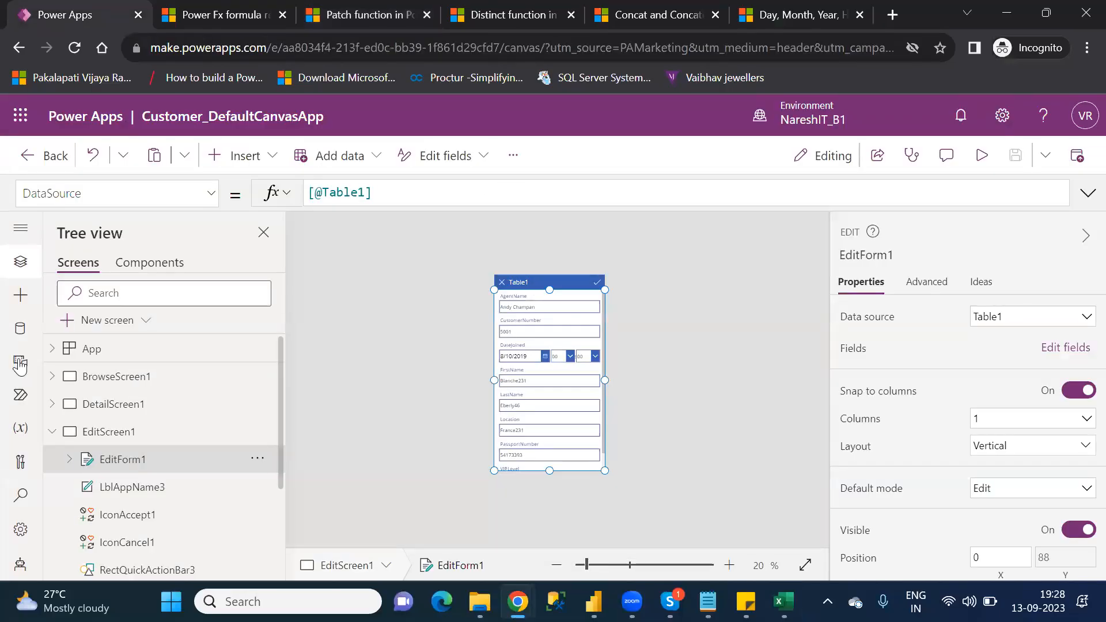
pyautogui.click(20, 531)
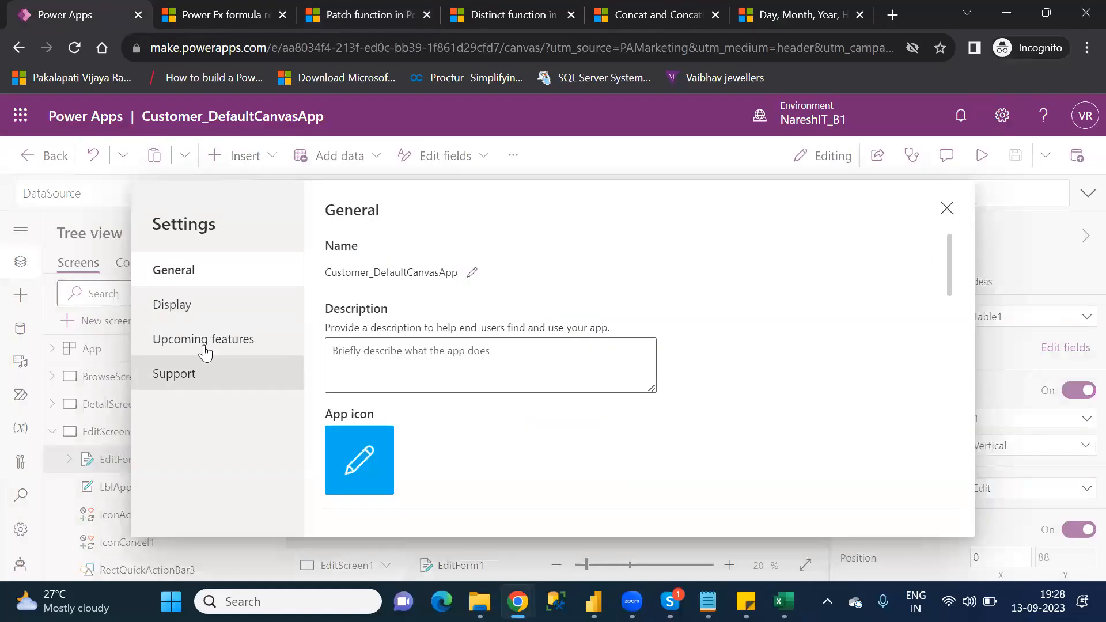
pyautogui.click(206, 340)
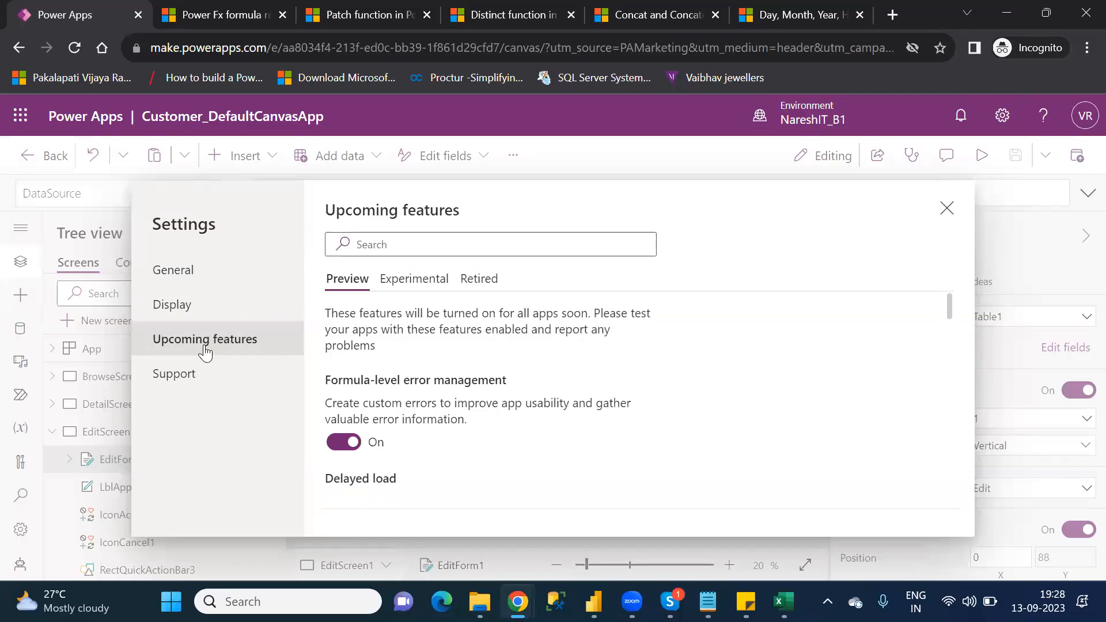
pyautogui.click(435, 239)
pyautogui.write('pdf')
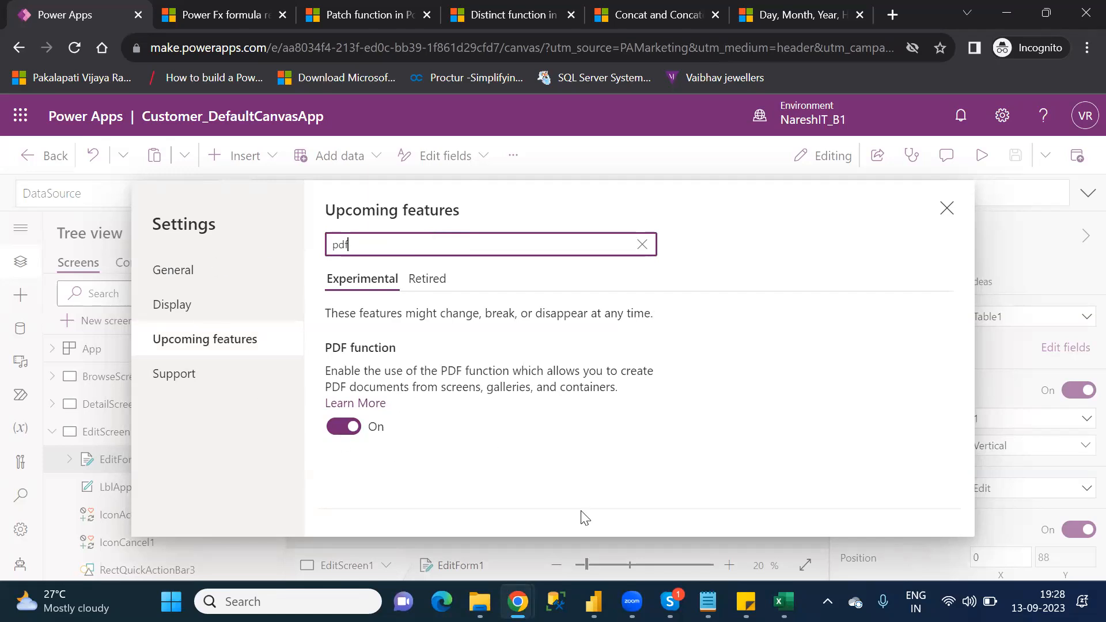
pyautogui.moveTo(772, 596)
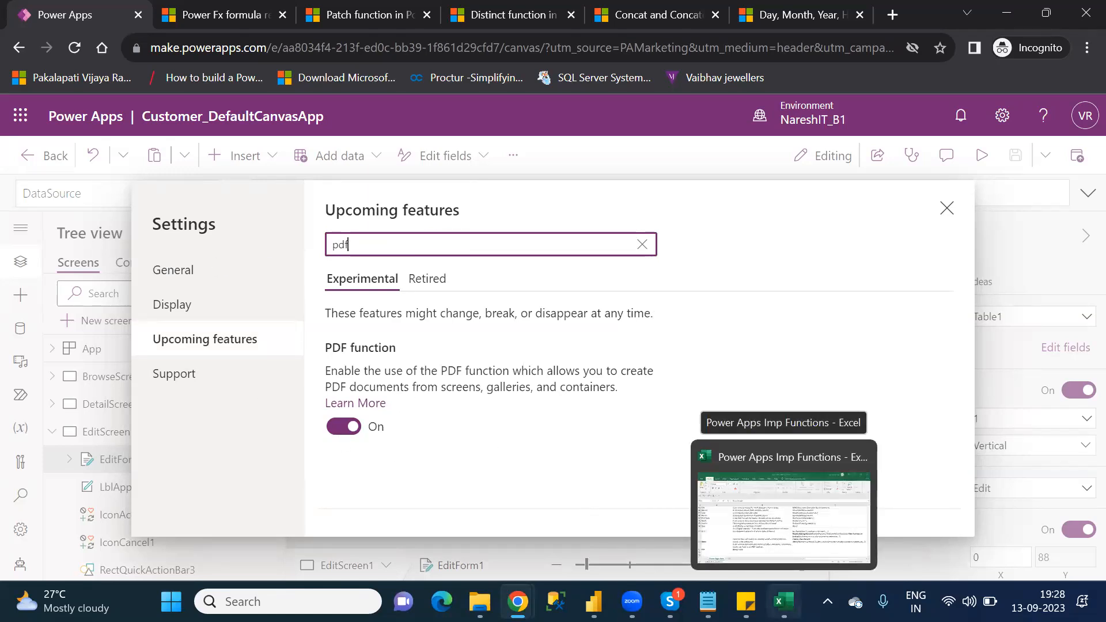
pyautogui.hotkey('alt', 'Tab')
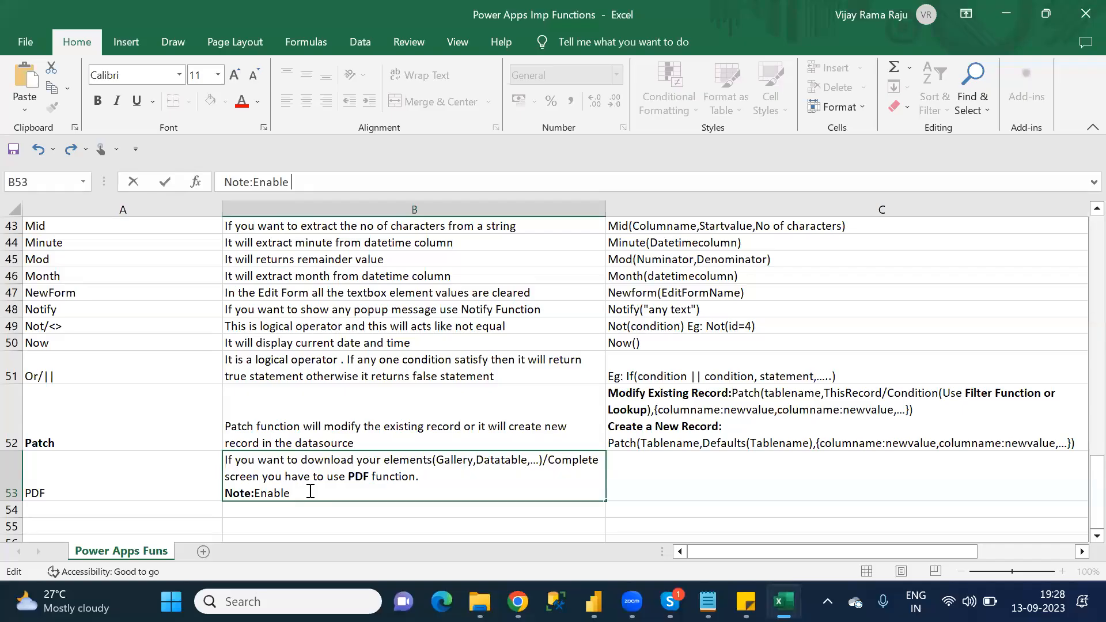
# Step: Rewrite the text after the bold "Note:" in cell B53 as "Enable PDF option in settings" in regular weight
pyautogui.press('BackSpace')
pyautogui.press('BackSpace')
pyautogui.press('BackSpace')
pyautogui.press('BackSpace')
pyautogui.press('BackSpace')
pyautogui.press('BackSpace')
pyautogui.press('BackSpace')
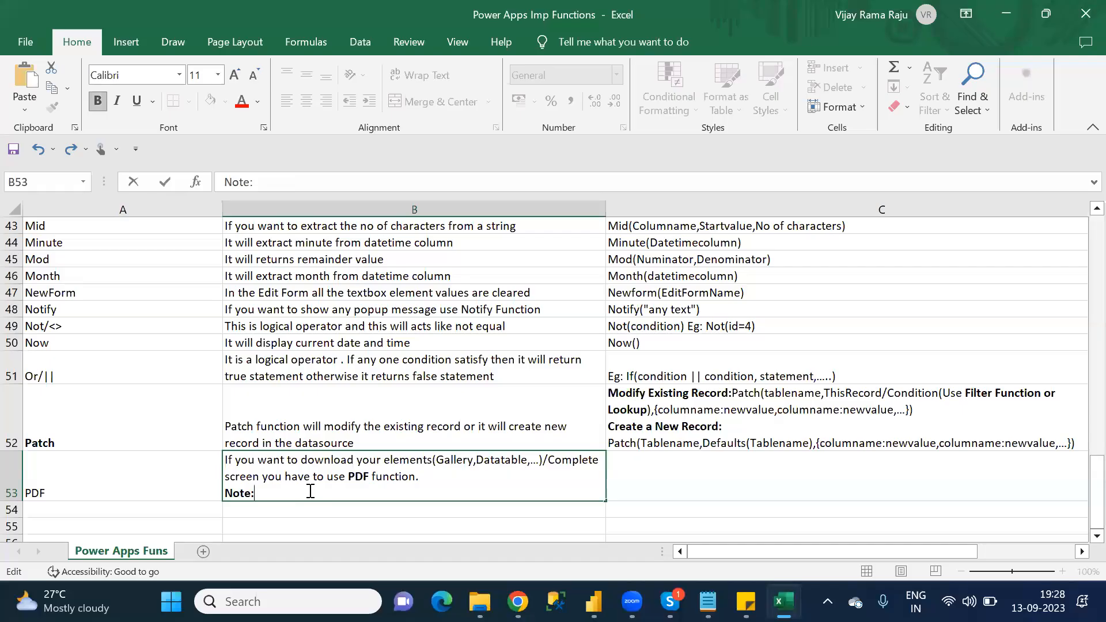
pyautogui.write('E')
pyautogui.press('BackSpace')
pyautogui.hotkey('ctrl', 'b')
pyautogui.write('Enable PDF o')
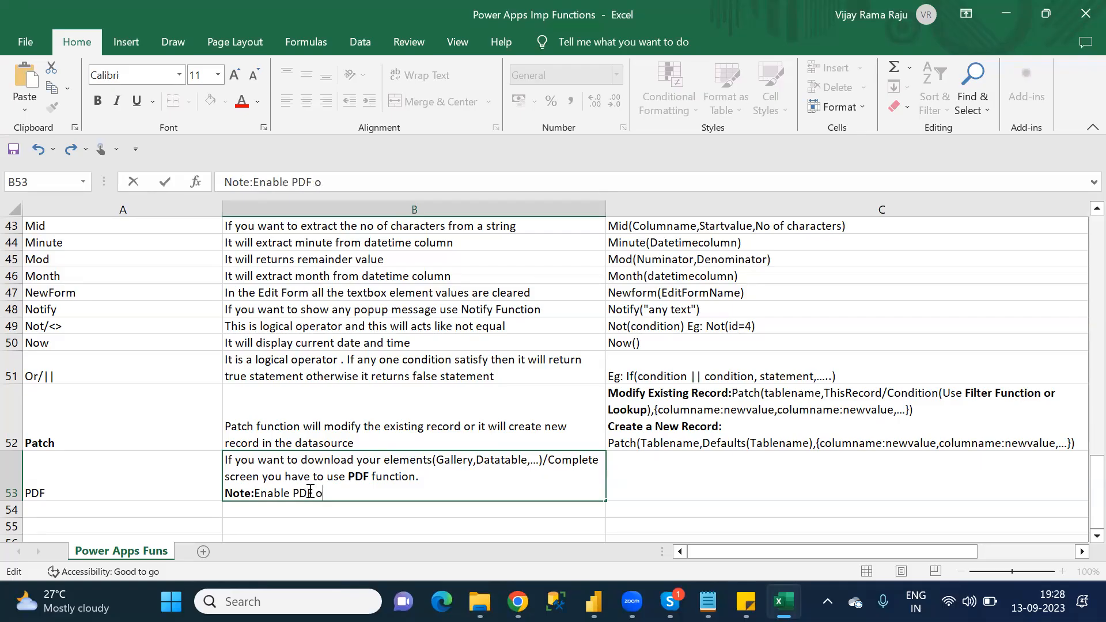
pyautogui.write('ption in settings')
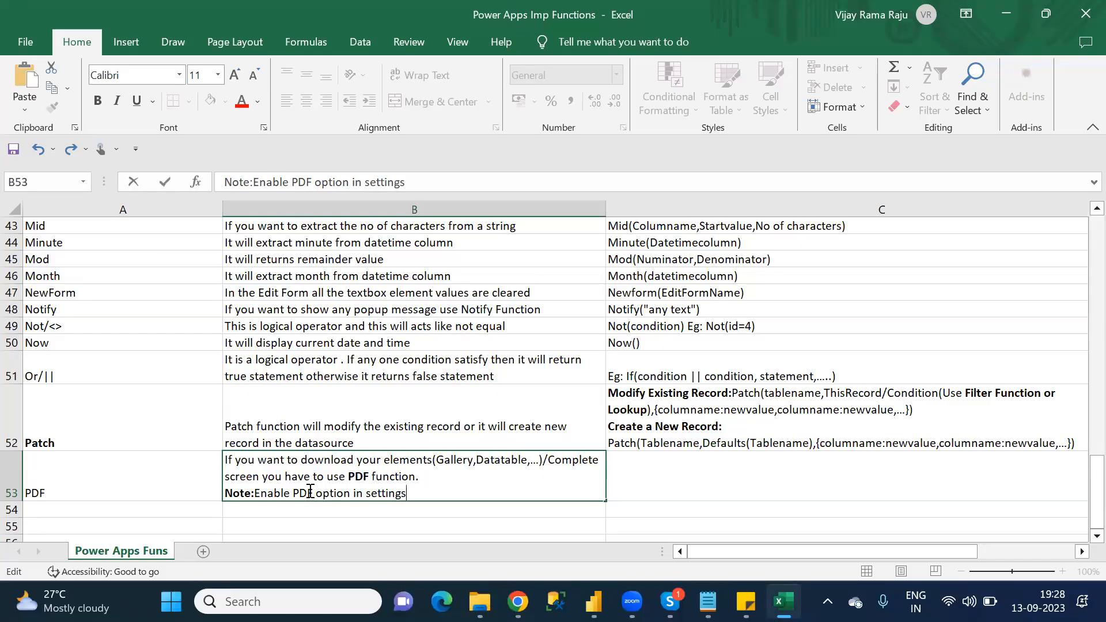
# Step: Add a new line reading "Goto Settings" below the note in cell B53
pyautogui.hotkey('alt', 'Return')
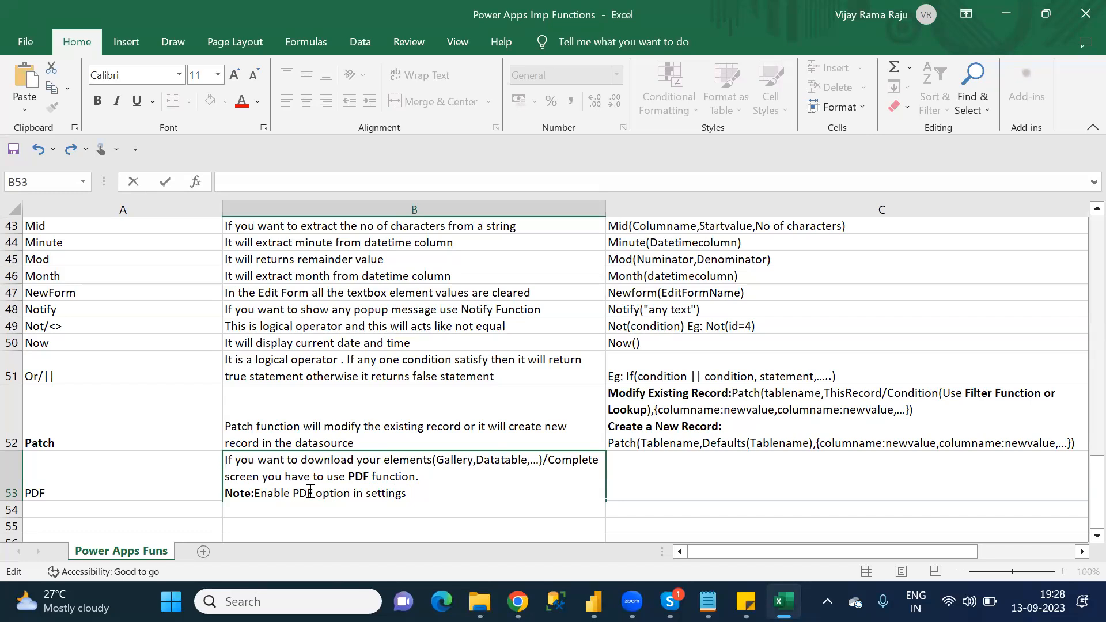
pyautogui.write('Click on Settings')
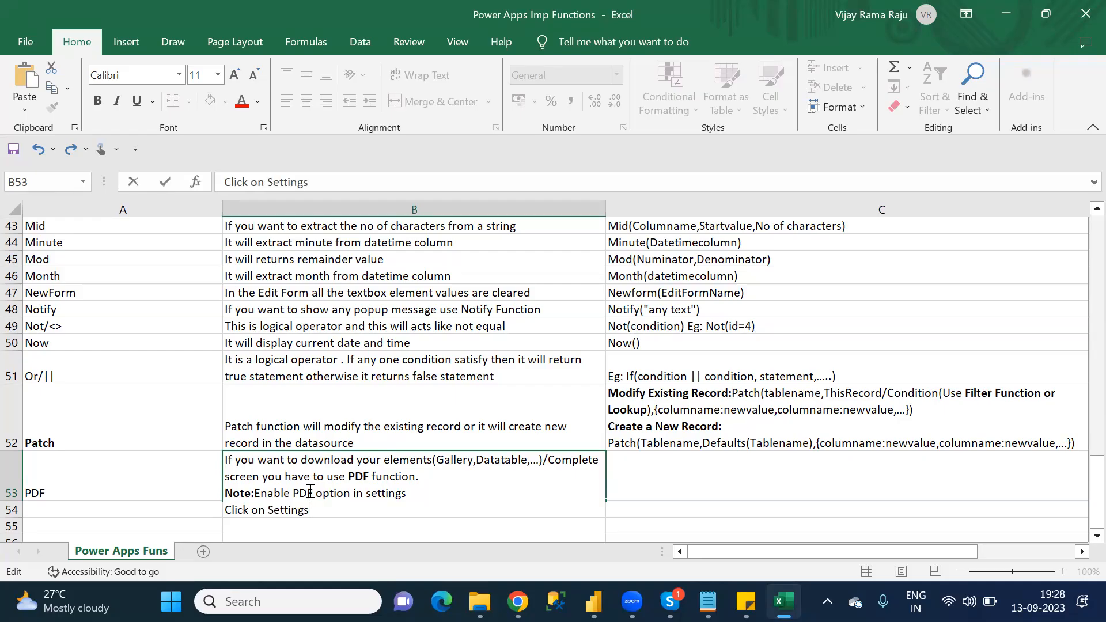
pyautogui.doubleClick(246, 505)
pyautogui.write('Got')
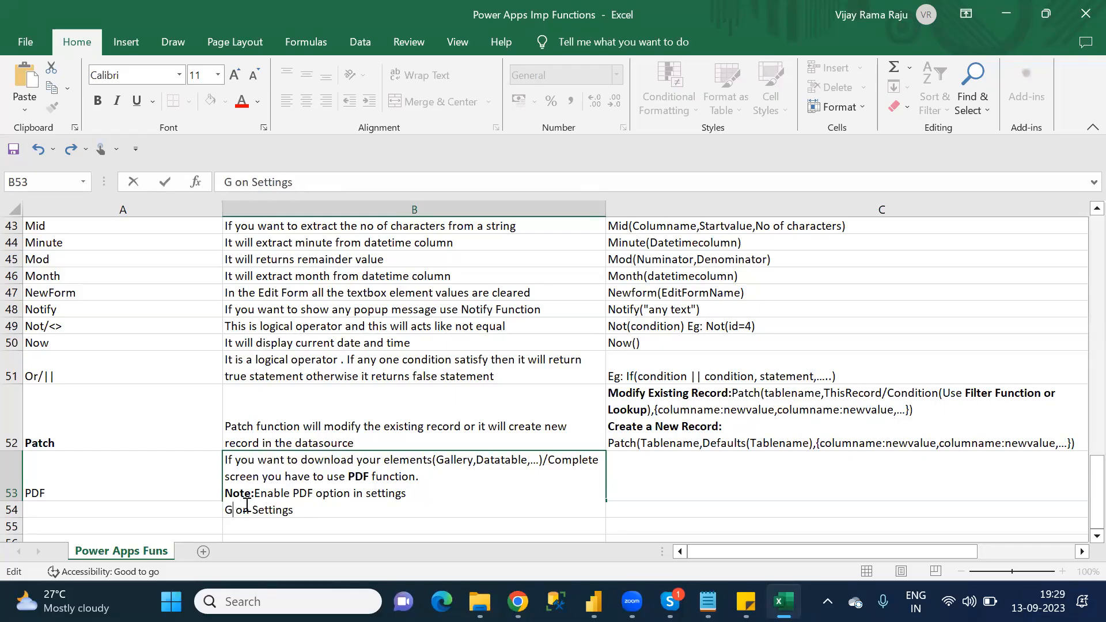
pyautogui.write('o')
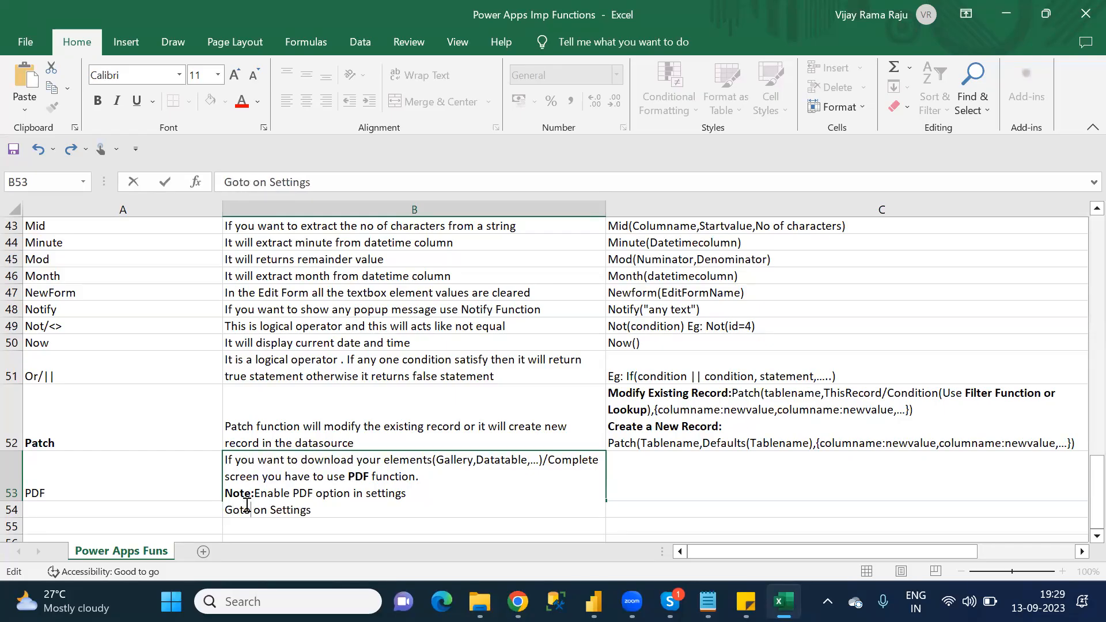
pyautogui.press('Delete')
pyautogui.press('Delete')
pyautogui.press('Delete')
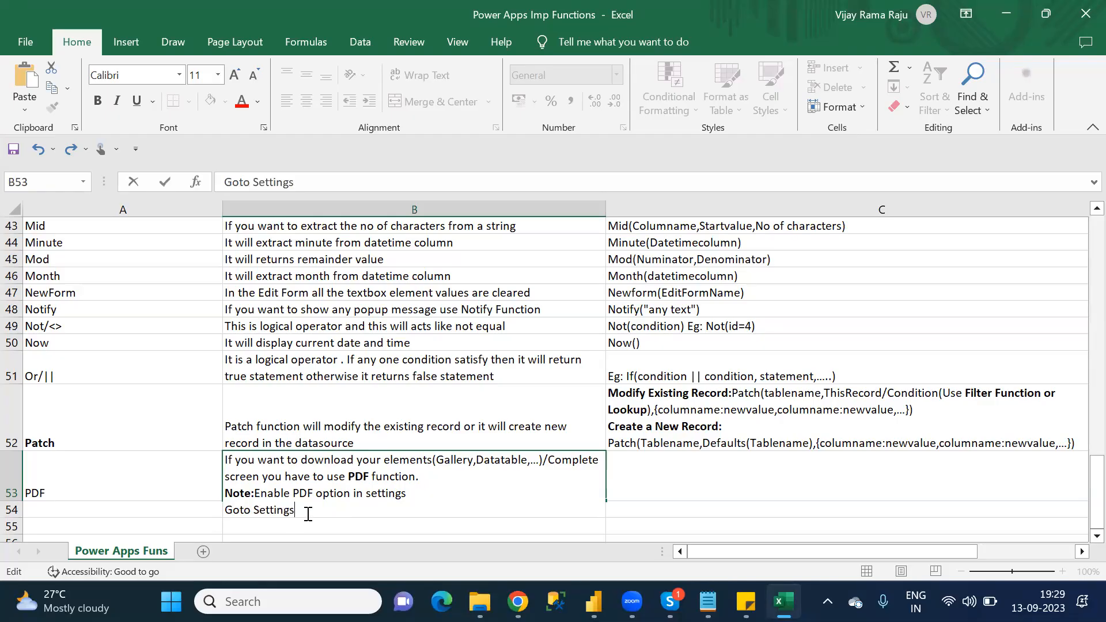
# Step: Check the settings section name in Chrome and append "-->Upcoming Features" to the Goto Settings line in Excel's cell B53
pyautogui.write('-->')
pyautogui.hotkey('alt', 'Tab')
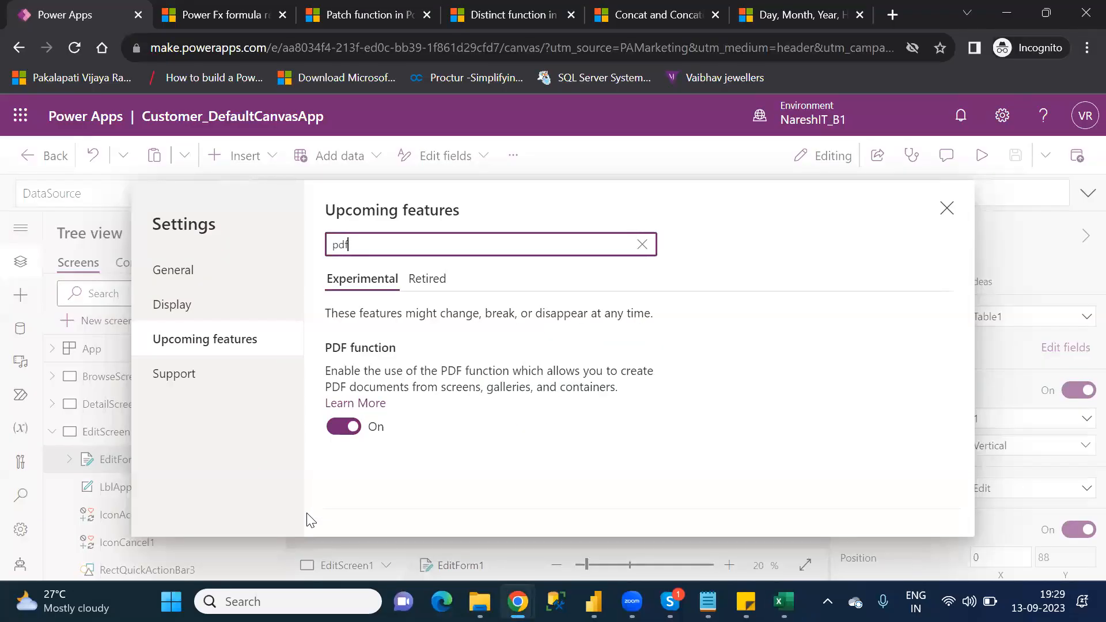
pyautogui.hotkey('alt', 'Tab')
pyautogui.write('U')
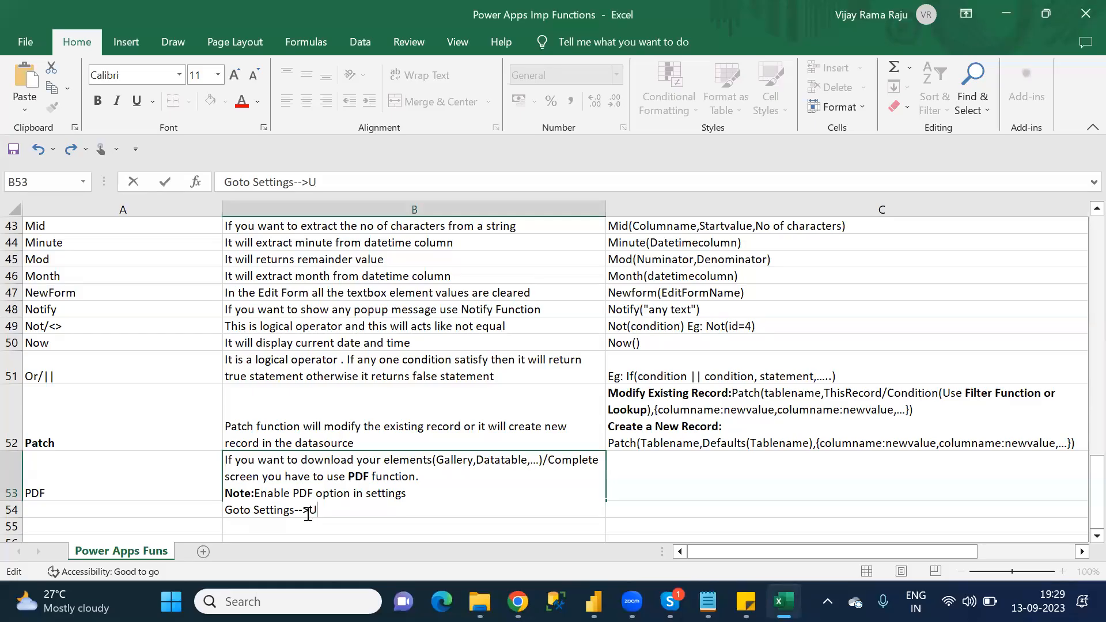
pyautogui.write('pcoming Fea')
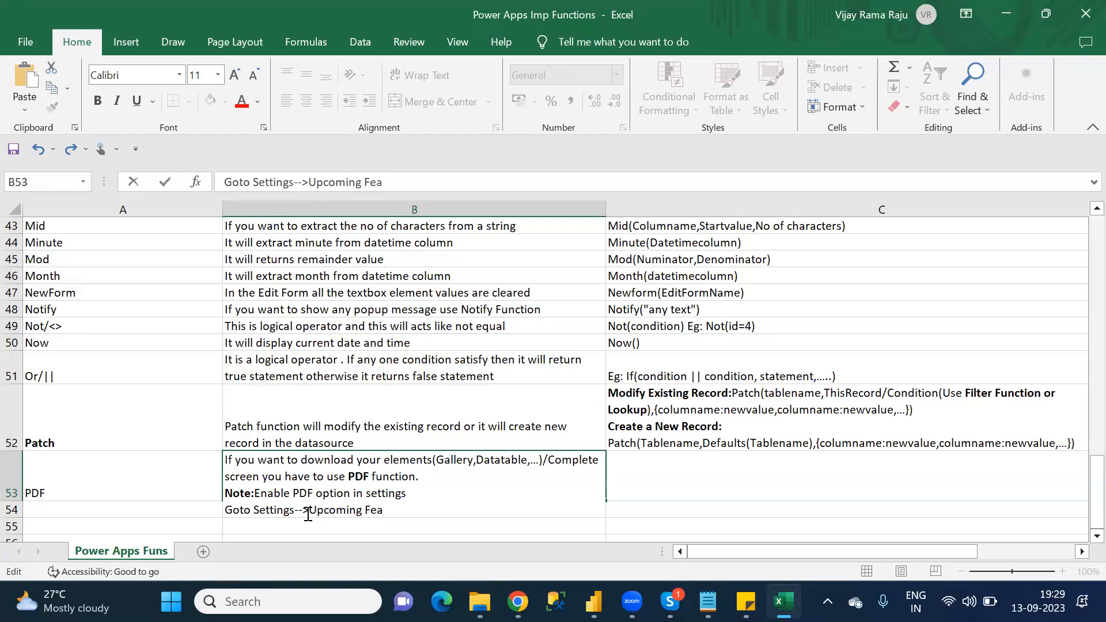
pyautogui.write('tures')
# Step: Check the feature's name in the Chrome settings and append "-->PDF Function:ON" to the path line in Excel's cell B53
pyautogui.hotkey('alt', 'Tab')
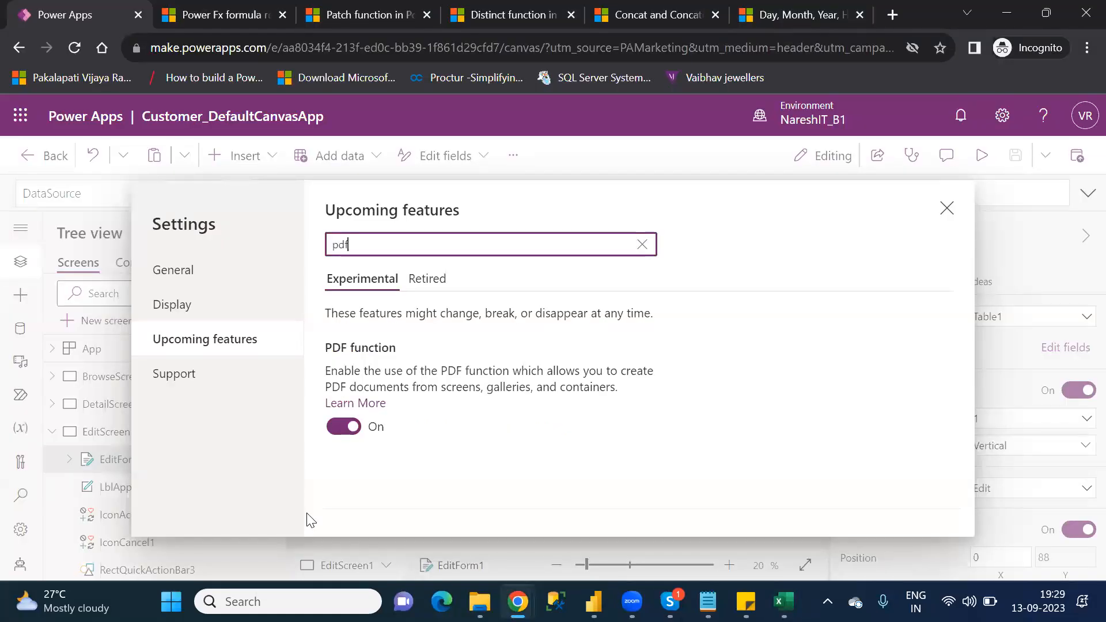
pyautogui.hotkey('alt', 'Tab')
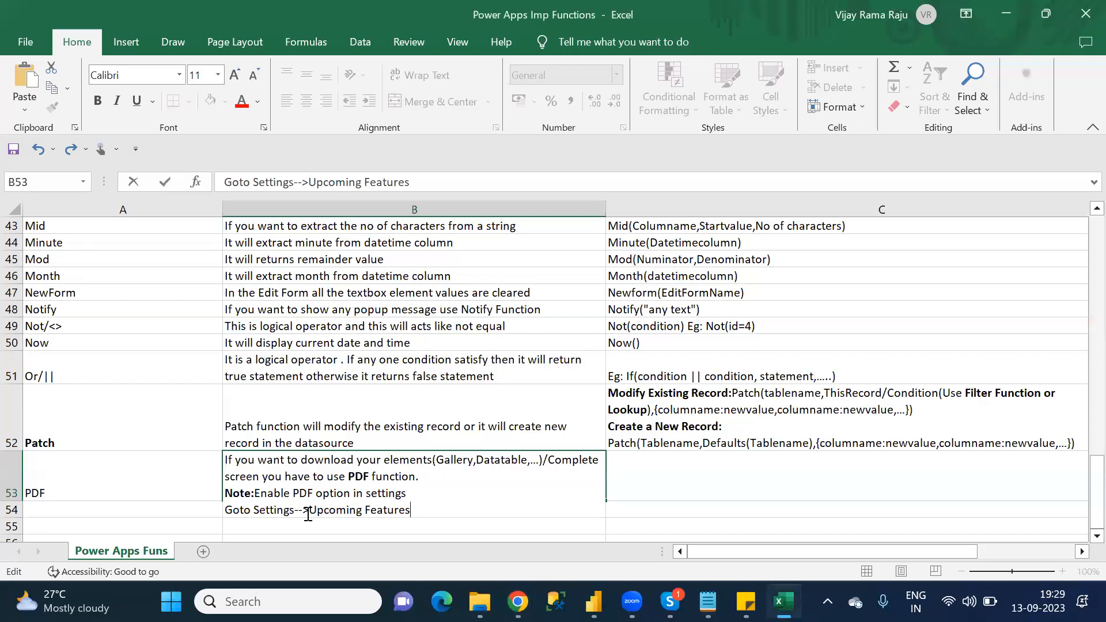
pyautogui.write('-->')
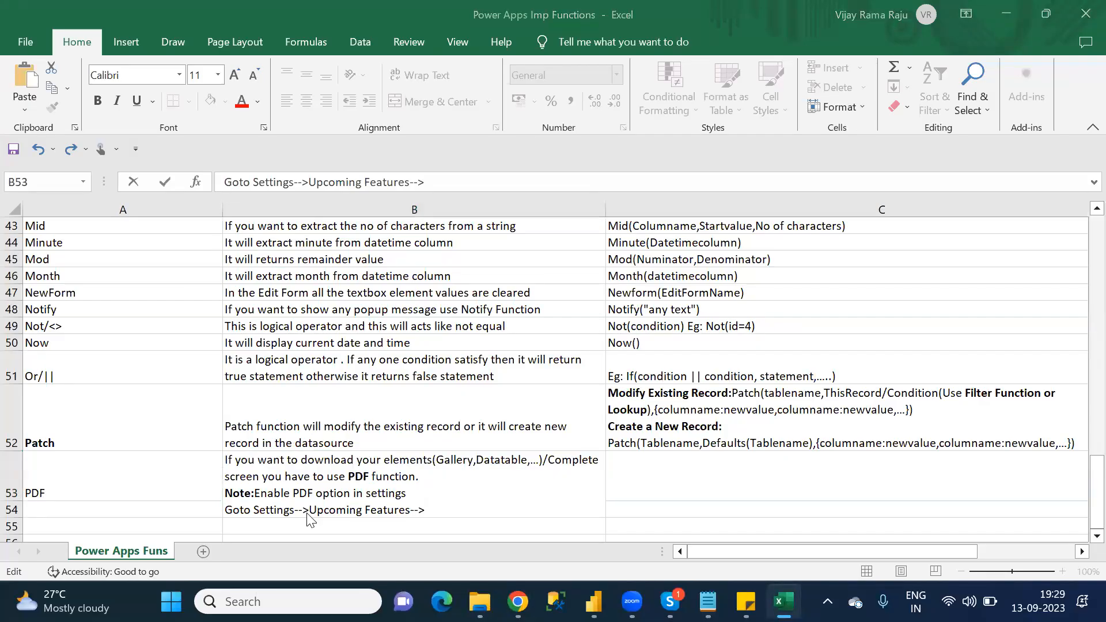
pyautogui.hotkey('alt', 'Tab')
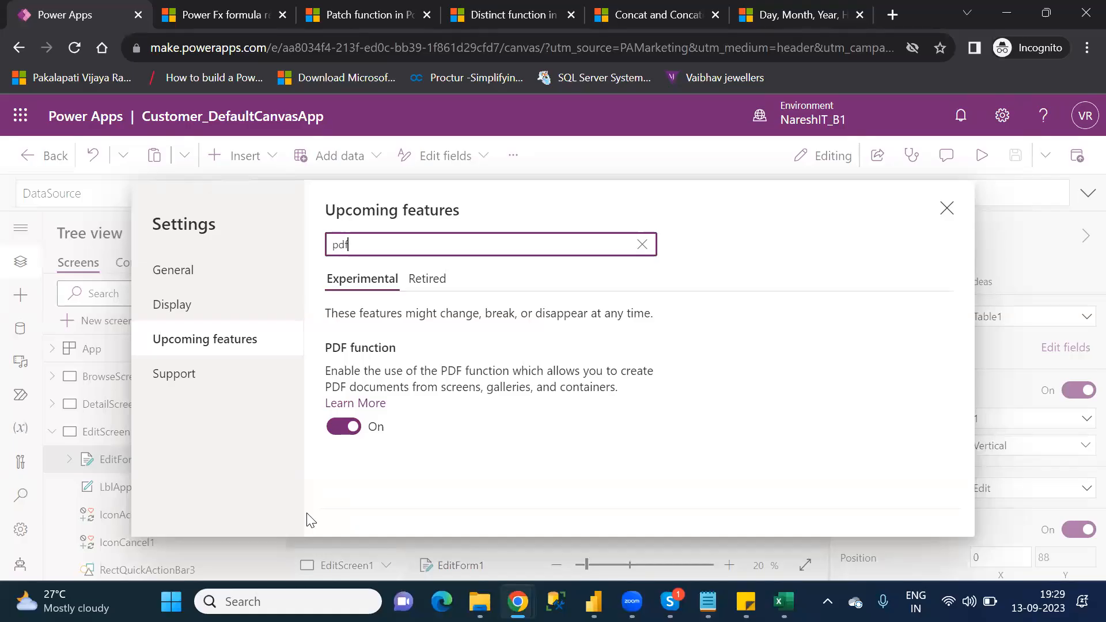
pyautogui.hotkey('alt', 'Tab')
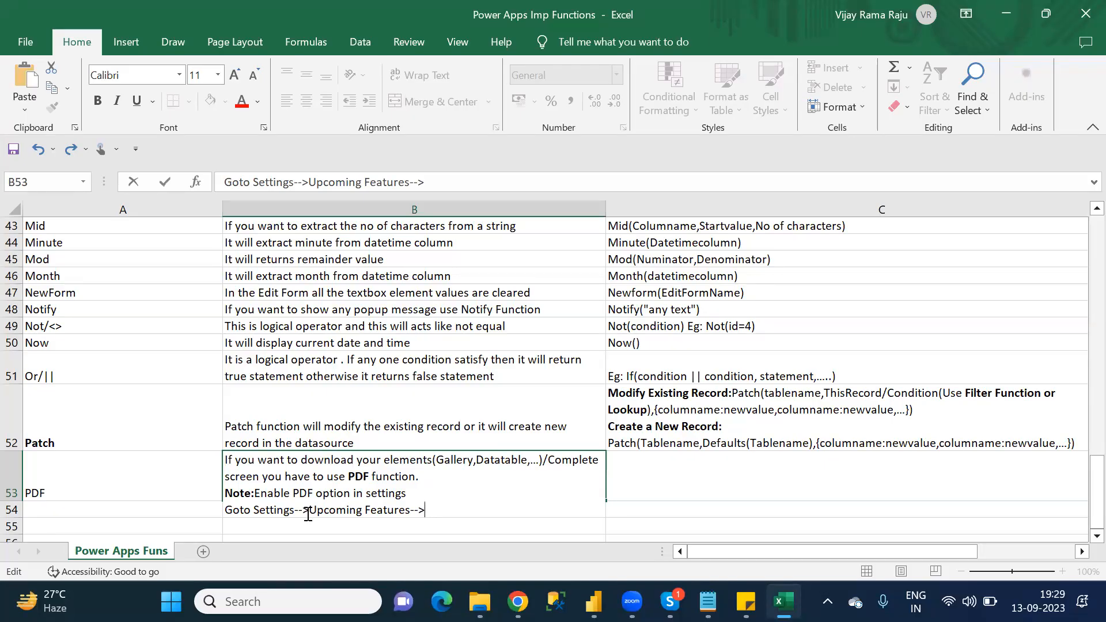
pyautogui.write('PDF')
pyautogui.hotkey('alt', 'Tab')
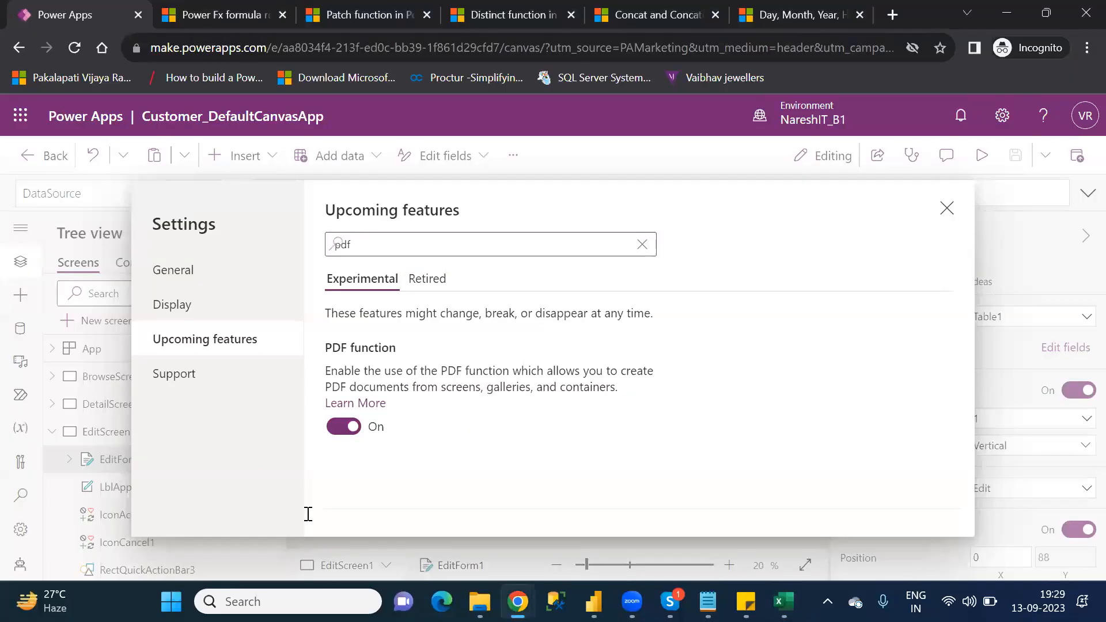
pyautogui.hotkey('alt', 'Tab')
pyautogui.write('Fu')
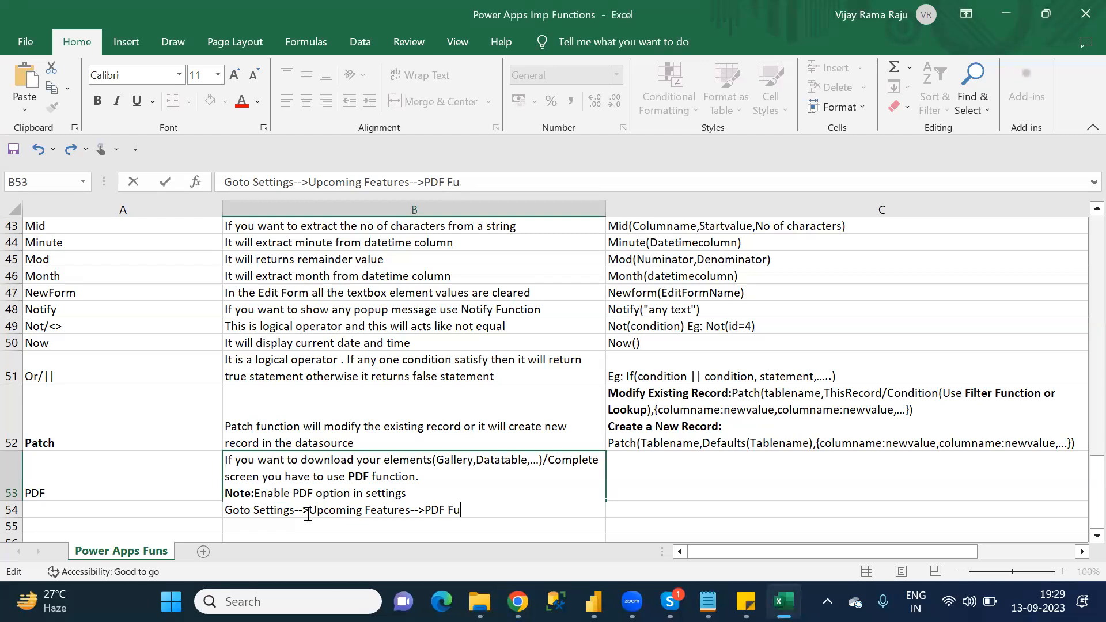
pyautogui.write('nction:ON')
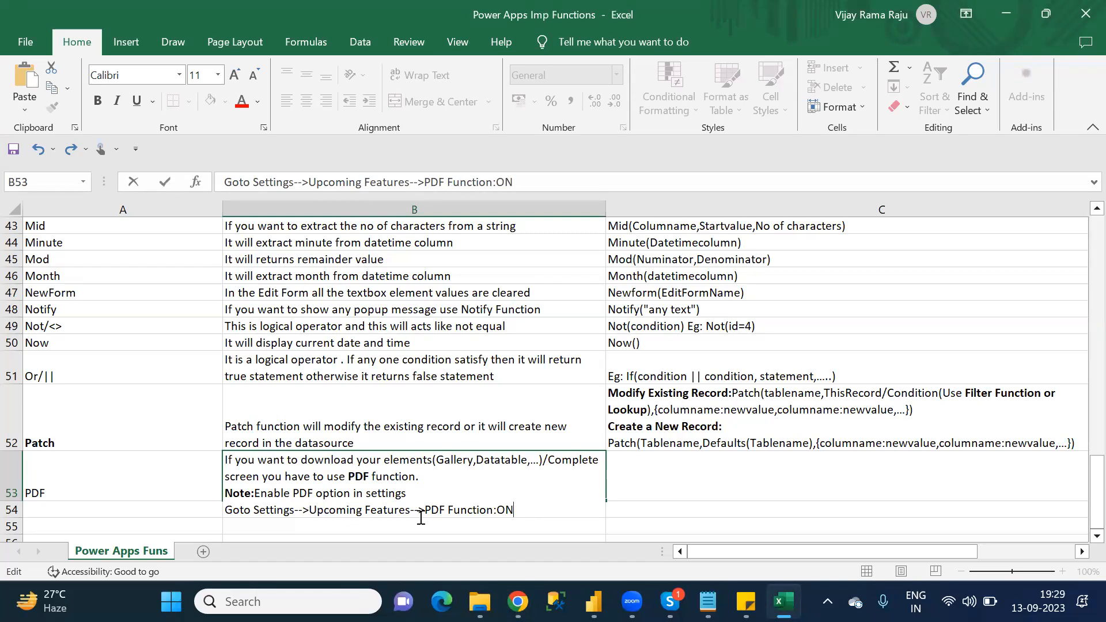
# Step: Make the whole "Goto Settings-->Upcoming Features-->PDF Function:ON" line bold and commit cell B53
pyautogui.moveTo(528, 513); pyautogui.dragTo(224, 510)
pyautogui.hotkey('ctrl', 'b')
pyautogui.press('End')
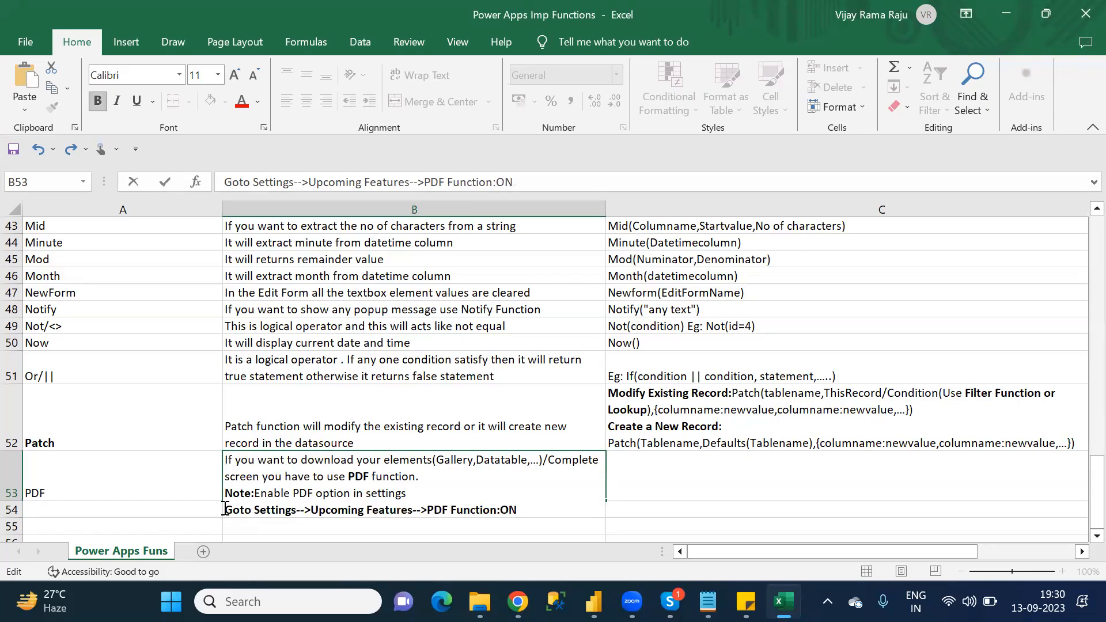
pyautogui.click(694, 485)
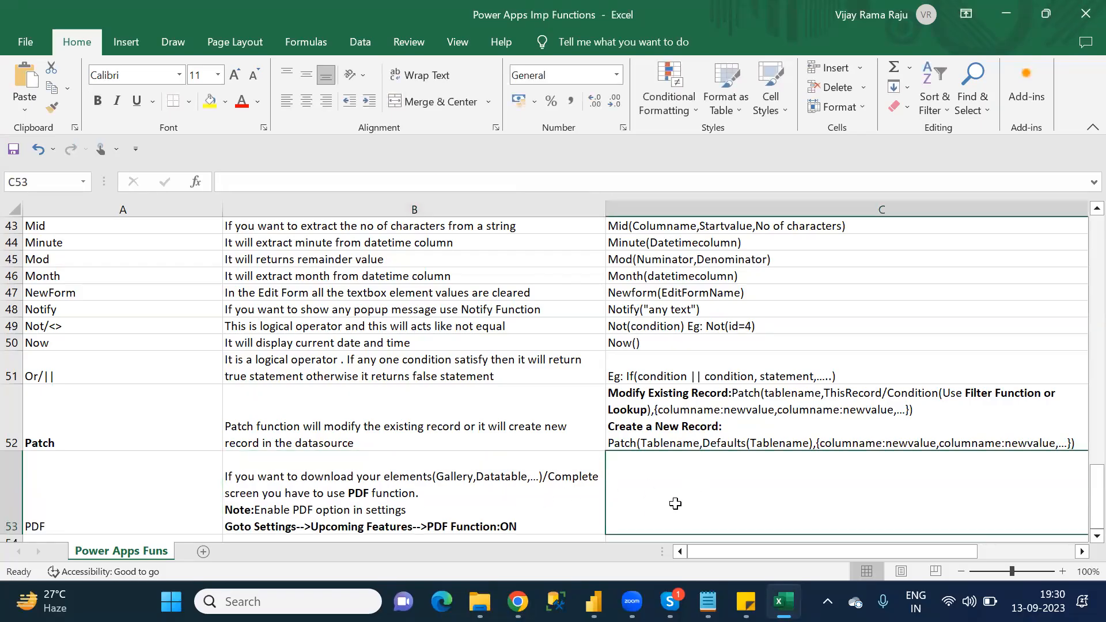
# Step: Enter the syntax "PDF(Elementname/Screenname)" in cell C53
pyautogui.click(261, 181)
pyautogui.write('PDF(')
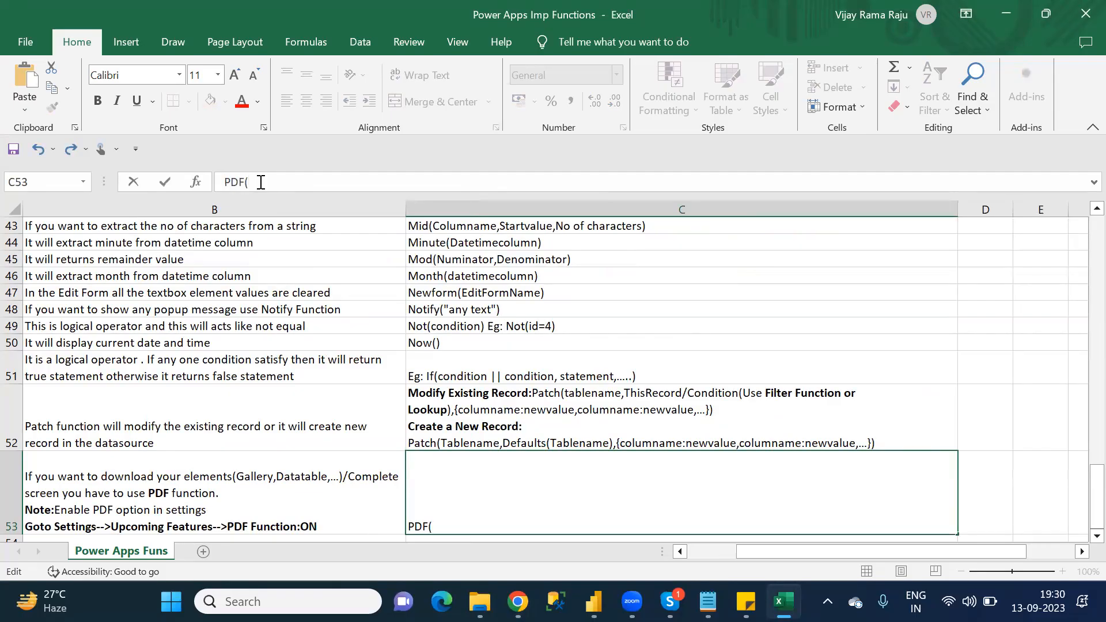
pyautogui.write('Elementname')
pyautogui.write('/Screenname)')
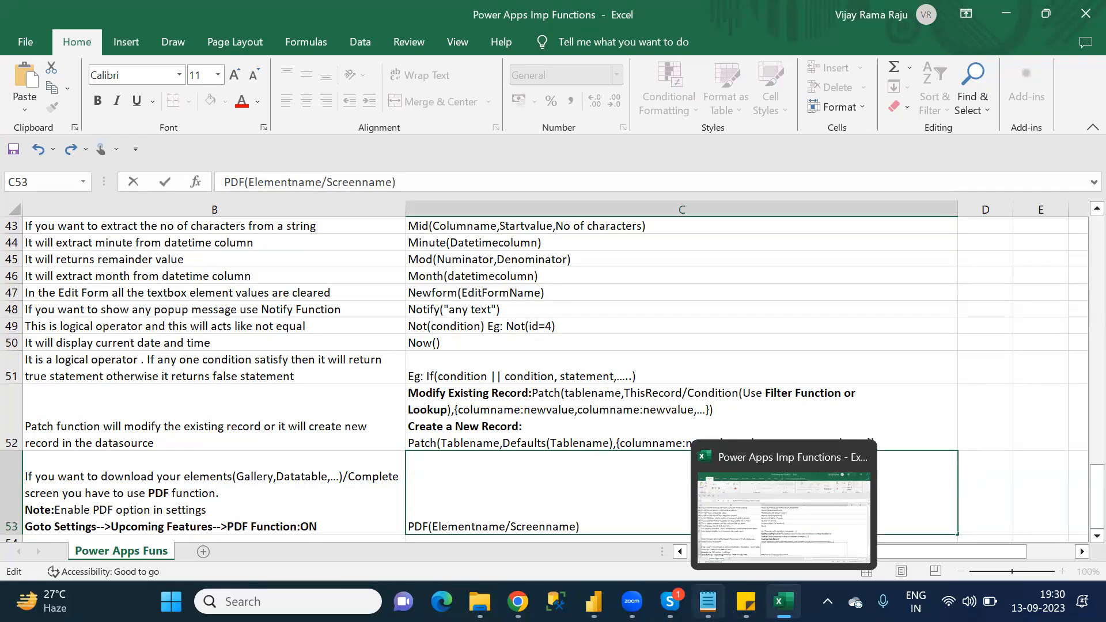
# Step: Check the P category list in Notepad for the next function and enter "Proper" in cell A54 of the Excel sheet
pyautogui.click(707, 601)
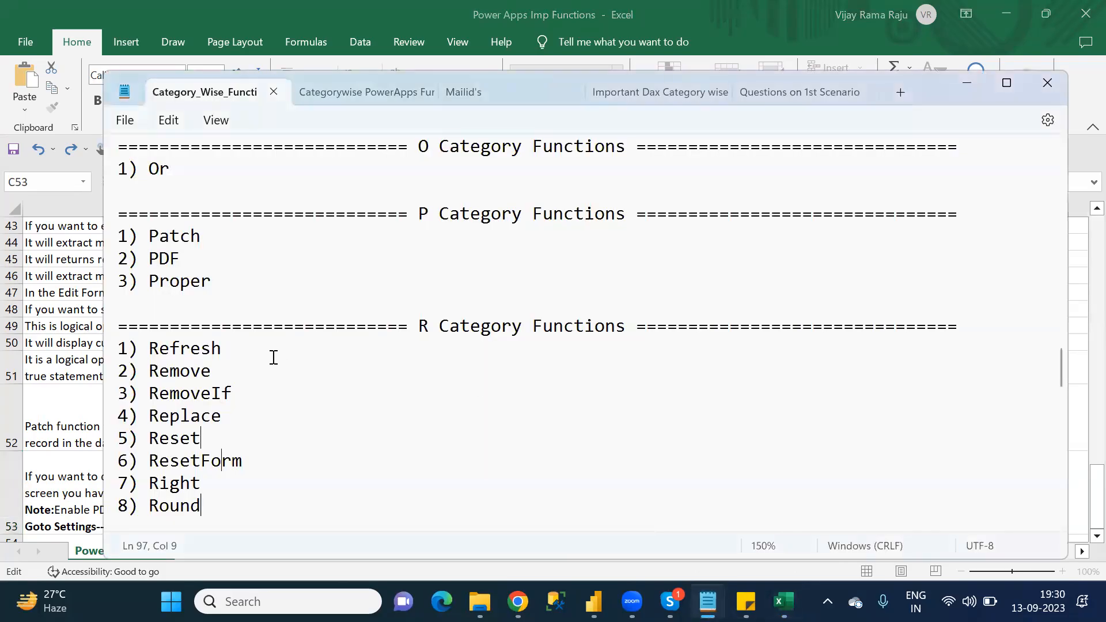
pyautogui.press('Down')
pyautogui.press('Down')
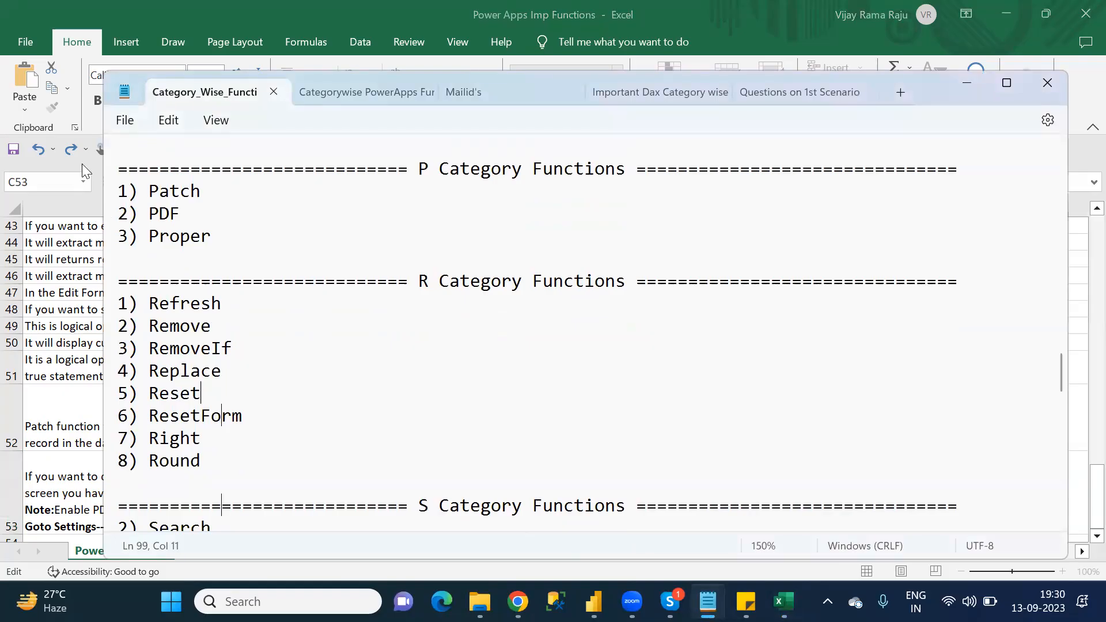
pyautogui.hotkey('alt', 'Tab')
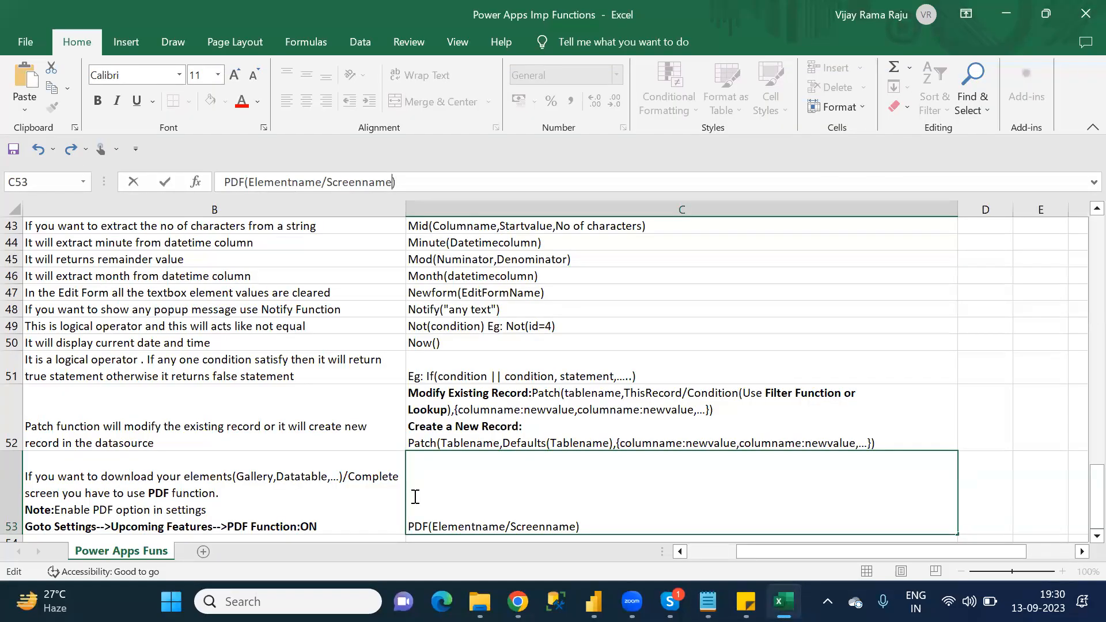
pyautogui.click(362, 430)
pyautogui.press('Down')
pyautogui.press('Down')
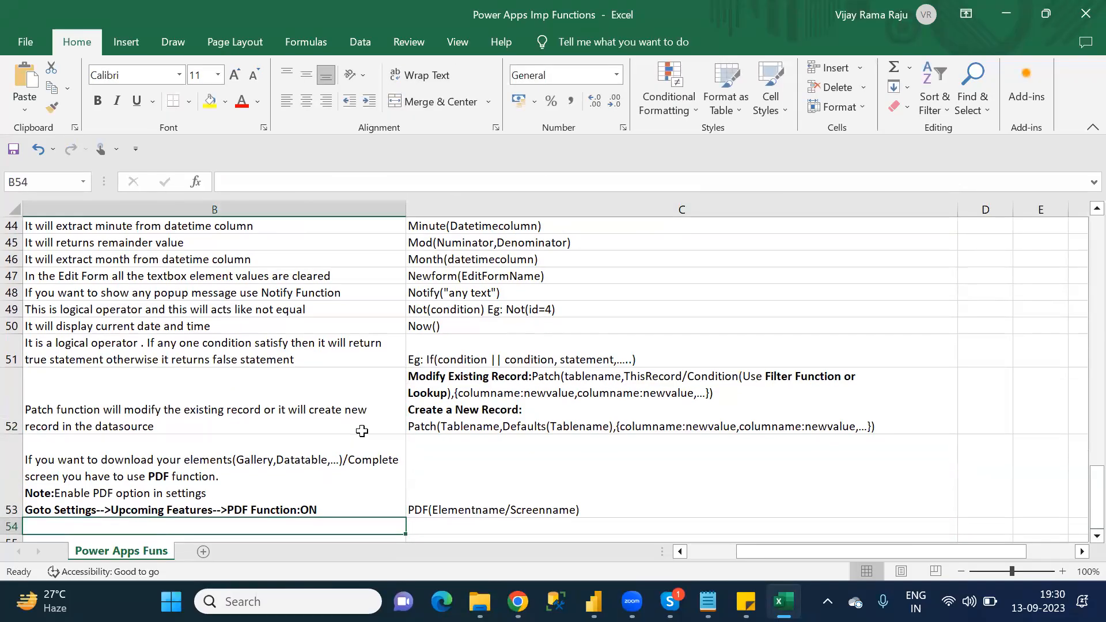
pyautogui.press('Left')
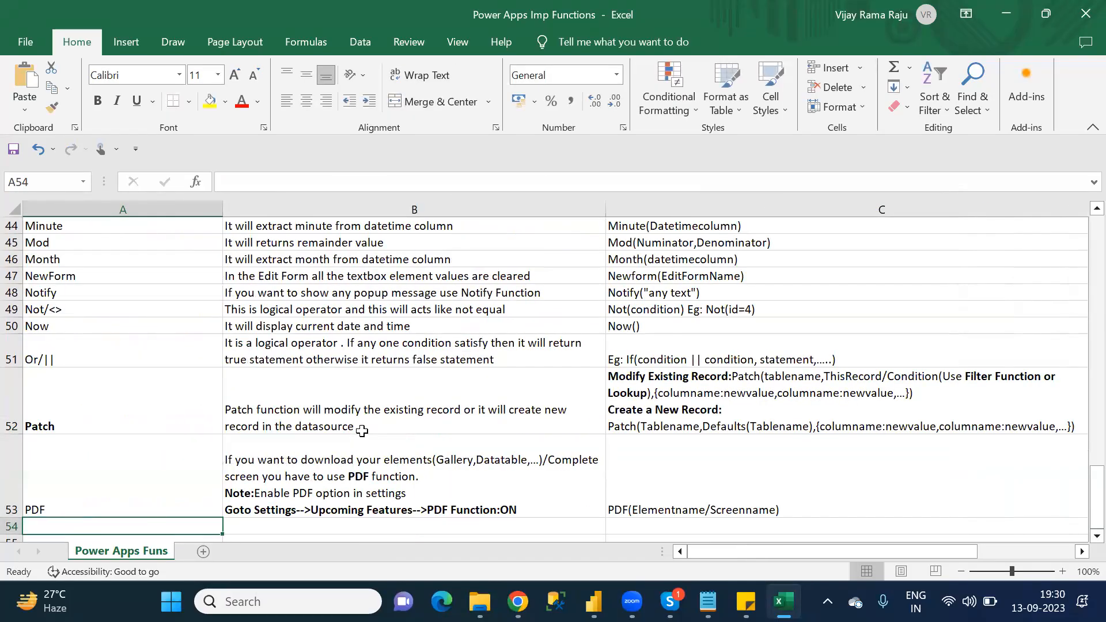
pyautogui.write('Proper')
pyautogui.press('Tab')
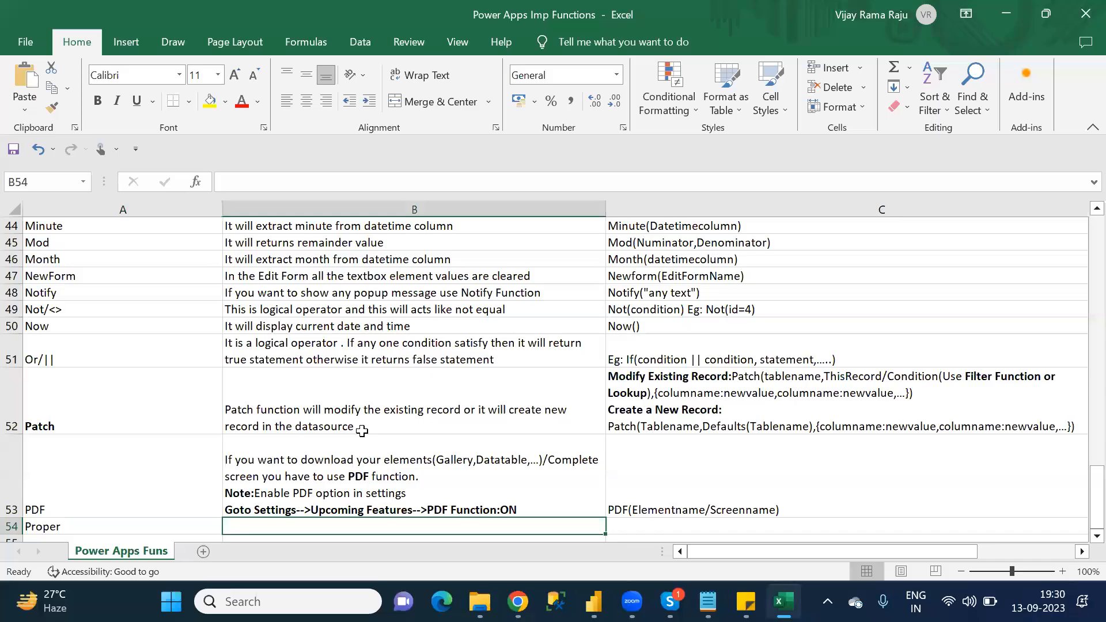
# Step: Begin the Proper function's description in cell B54 with "It will convert first character into capital letter"
pyautogui.write('It w')
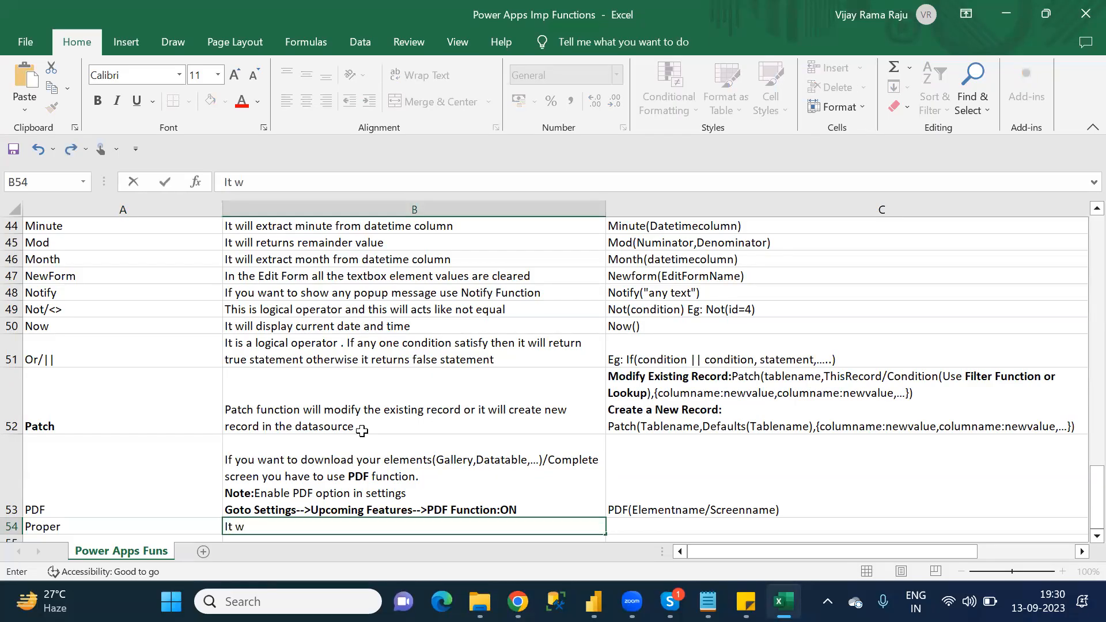
pyautogui.write('l')
pyautogui.press('BackSpace')
pyautogui.write('ill convert first c')
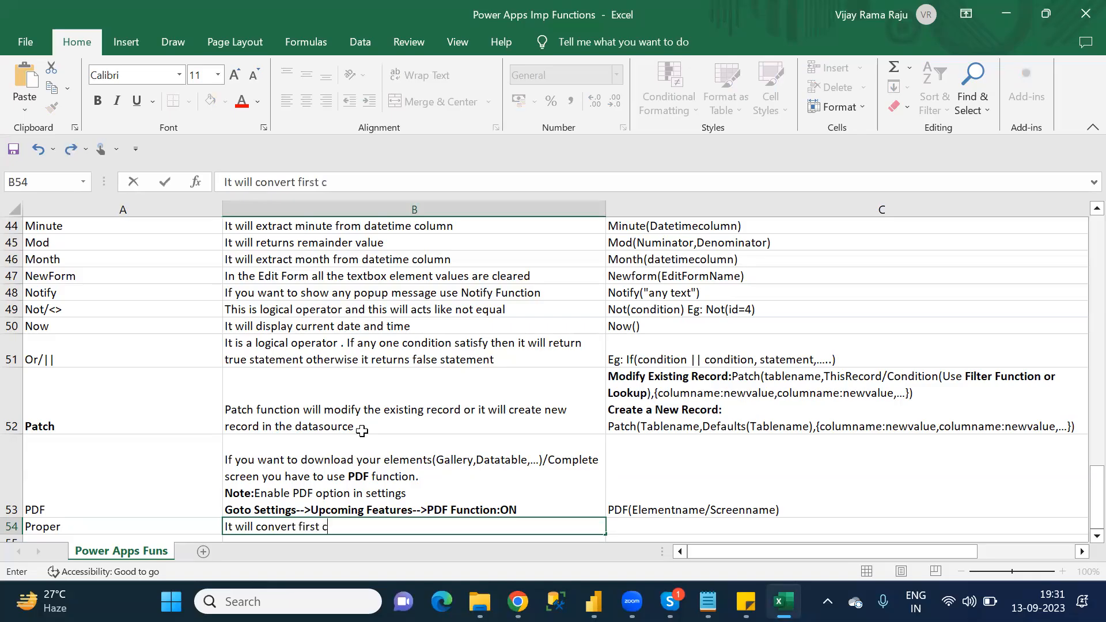
pyautogui.write('hanracter in')
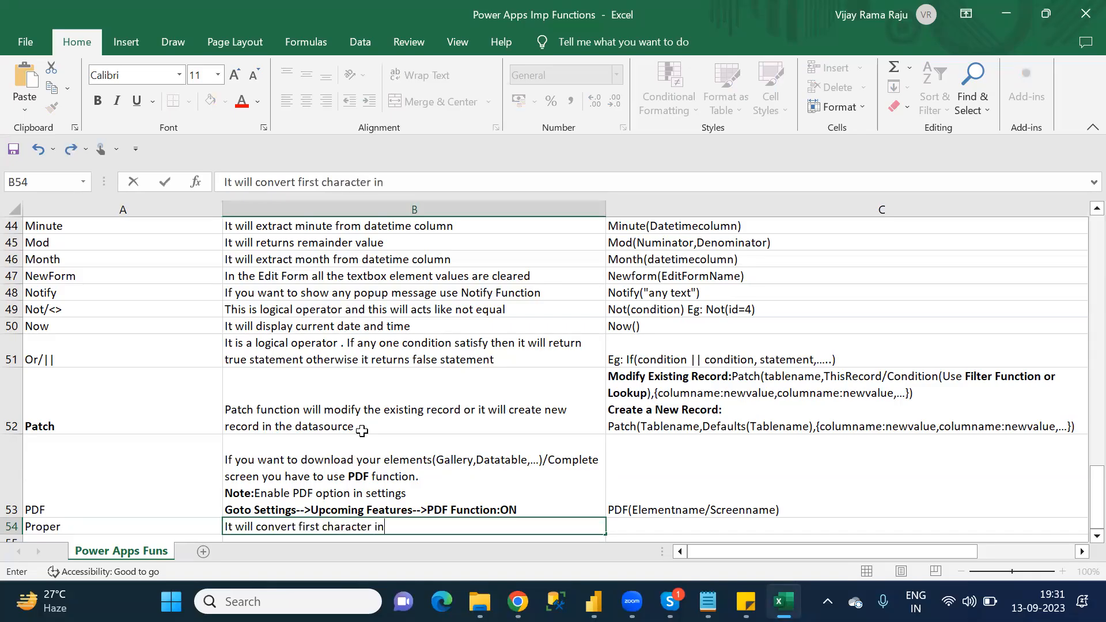
pyautogui.write('to capital lette')
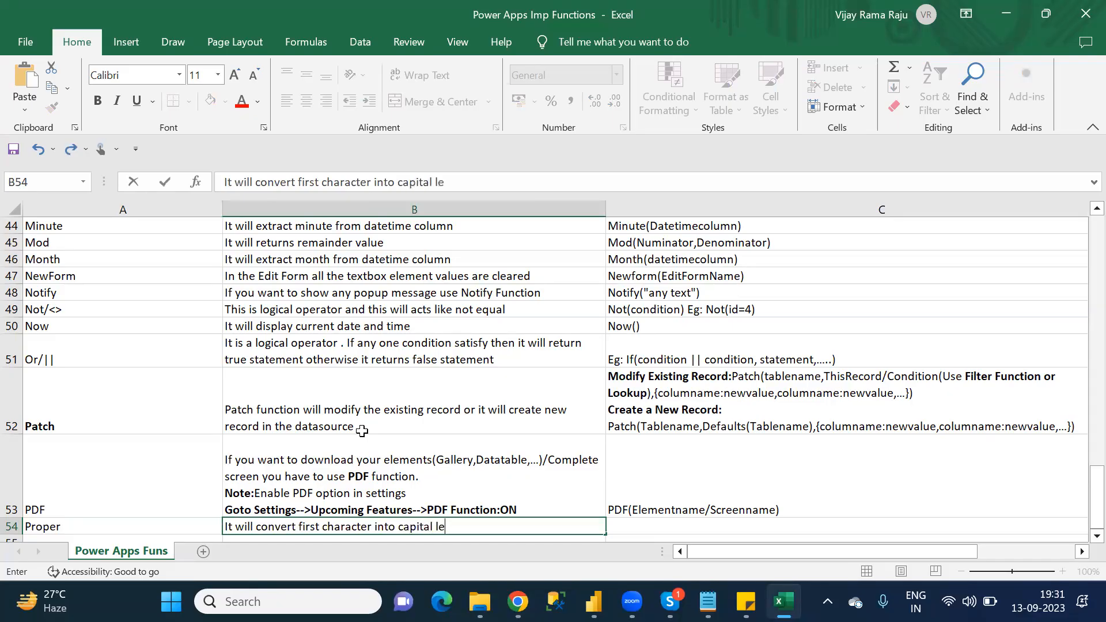
# Step: Finish the Proper description in cell B54 with "remaining characters are small letters"
pyautogui.write('remaining')
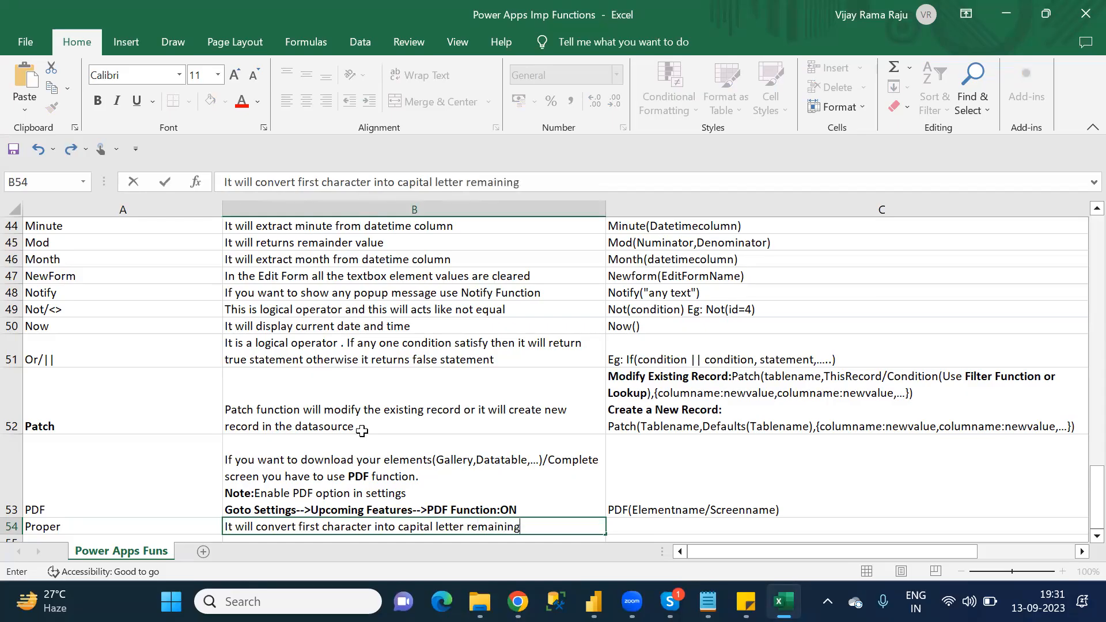
pyautogui.write(' characters are small')
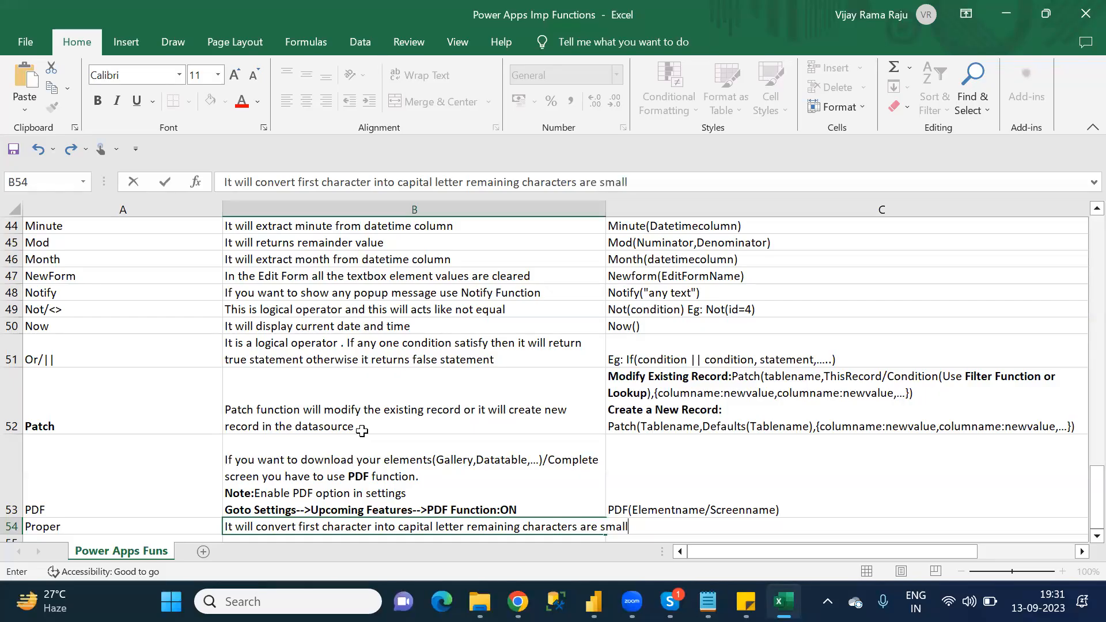
pyautogui.write(' letters')
pyautogui.press('Return')
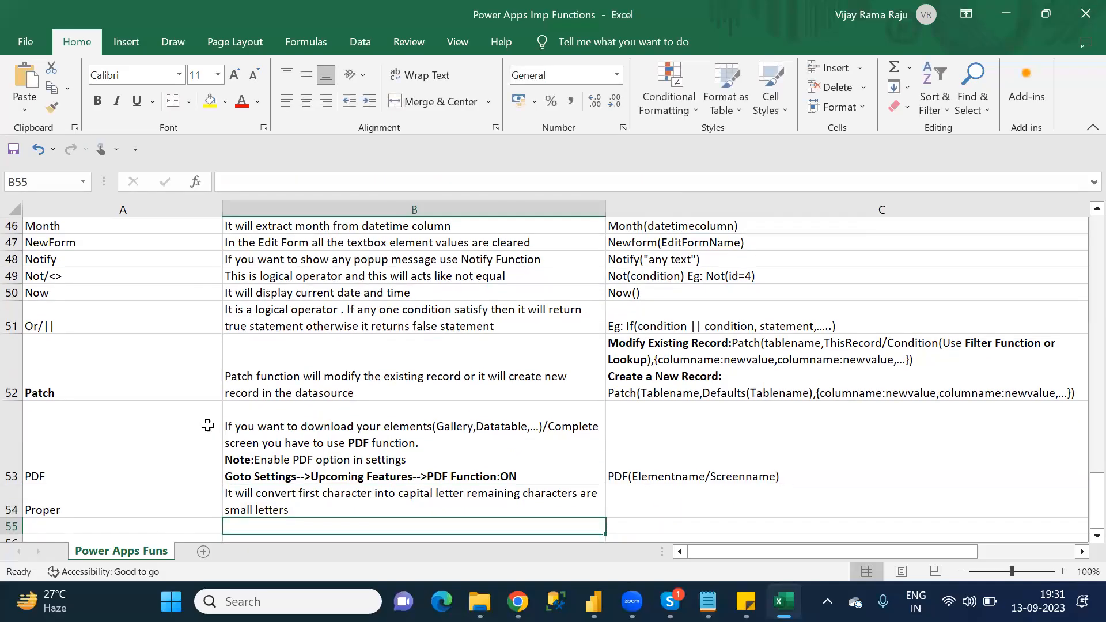
# Step: Enter the syntax "Proper(Columnname)" in cell C54
pyautogui.click(393, 498)
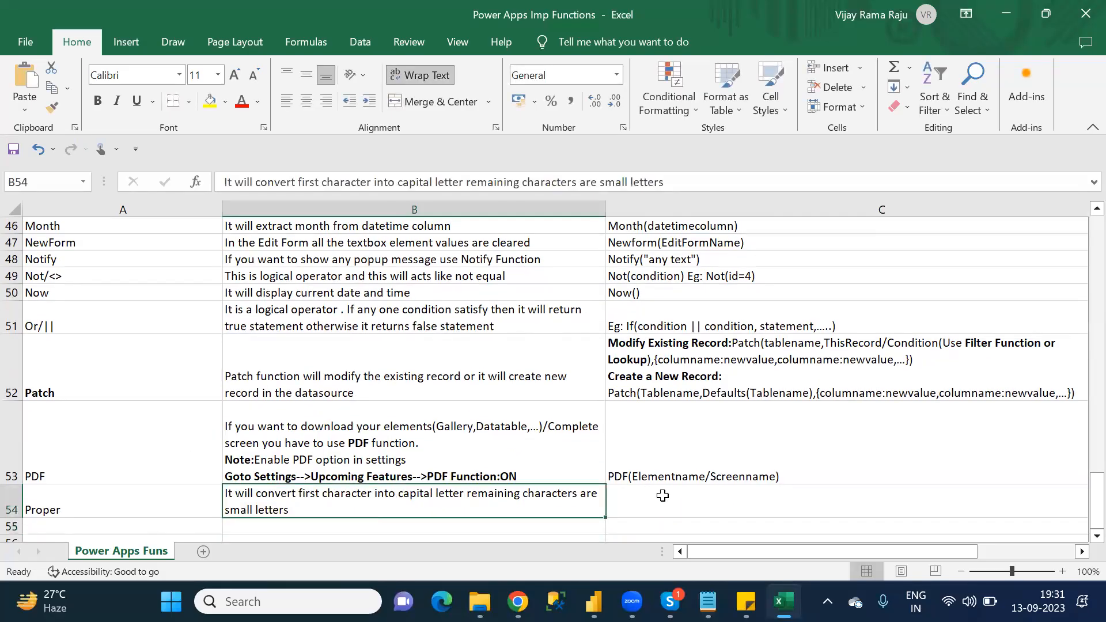
pyautogui.click(663, 496)
pyautogui.write('Proper')
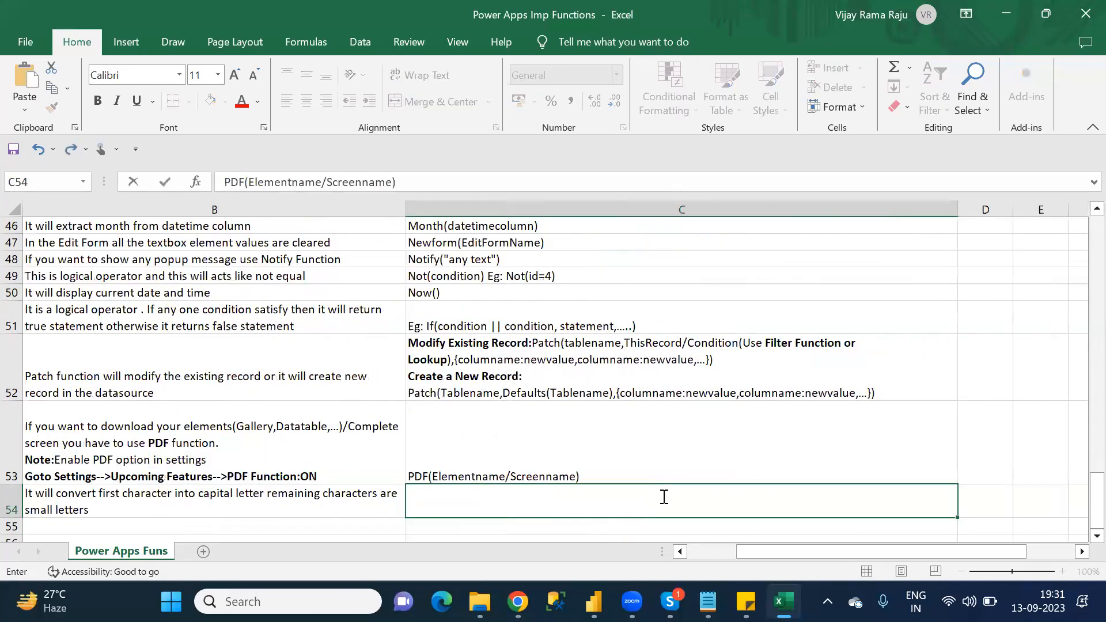
pyautogui.write('(')
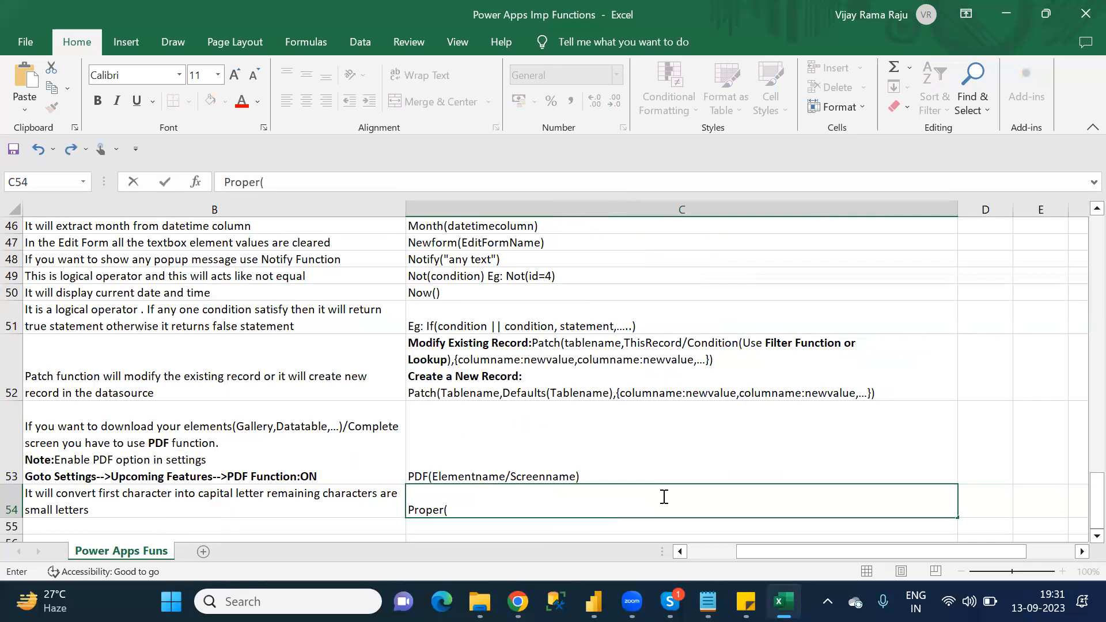
pyautogui.write('Columnname)')
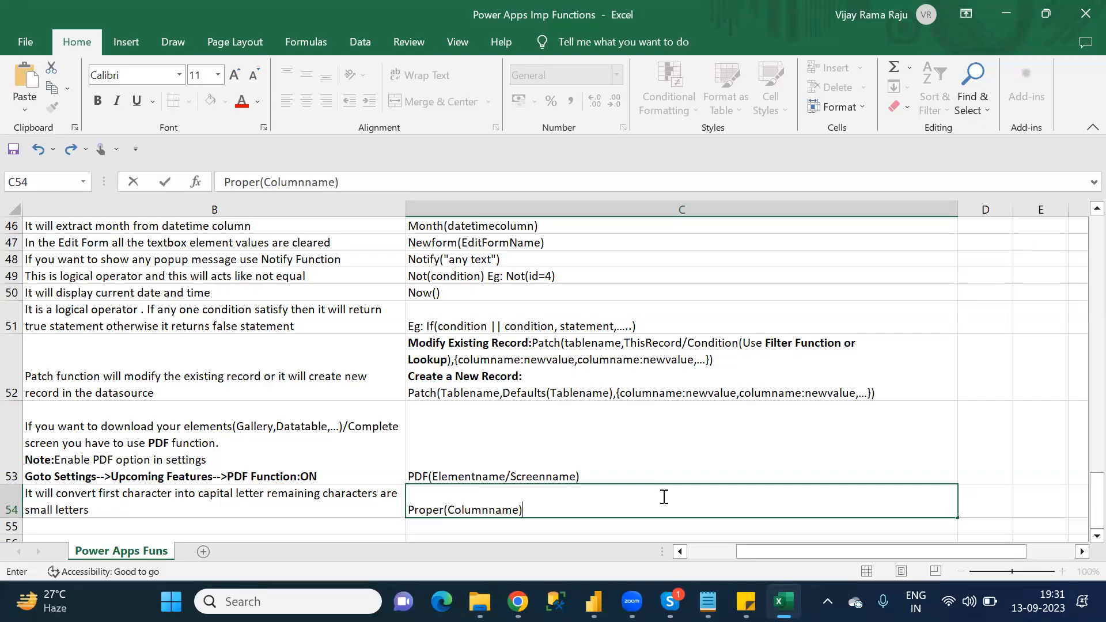
pyautogui.press('Return')
# Step: Check the R category list in Notepad for its first function and enter "Refresh" in cell A55 of the Excel sheet
pyautogui.press('Left')
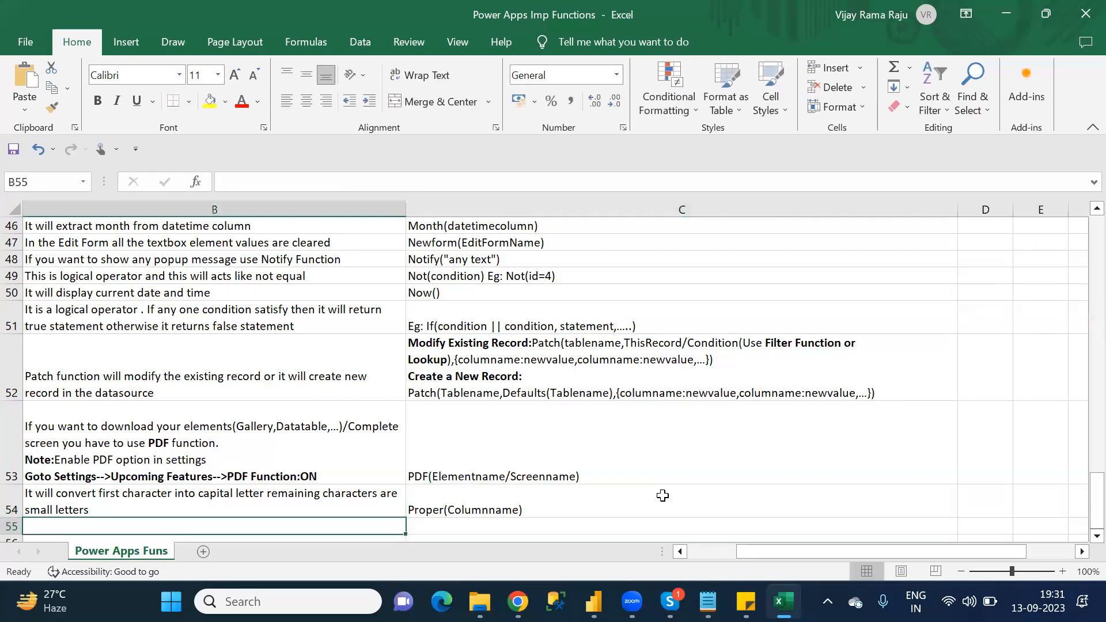
pyautogui.press('Left')
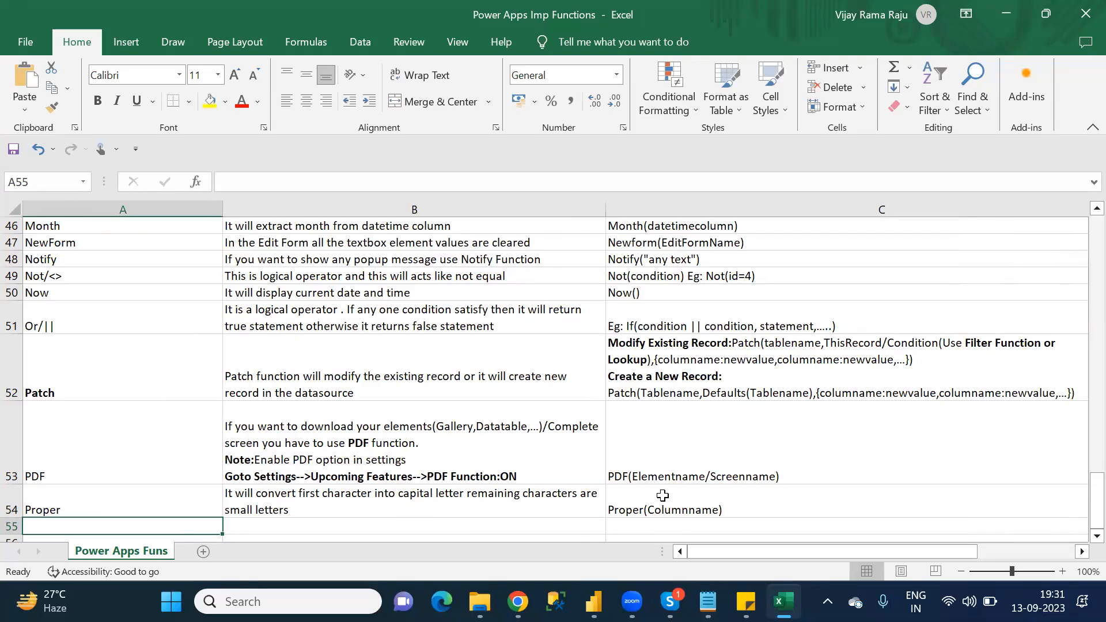
pyautogui.hotkey('alt', 'Tab')
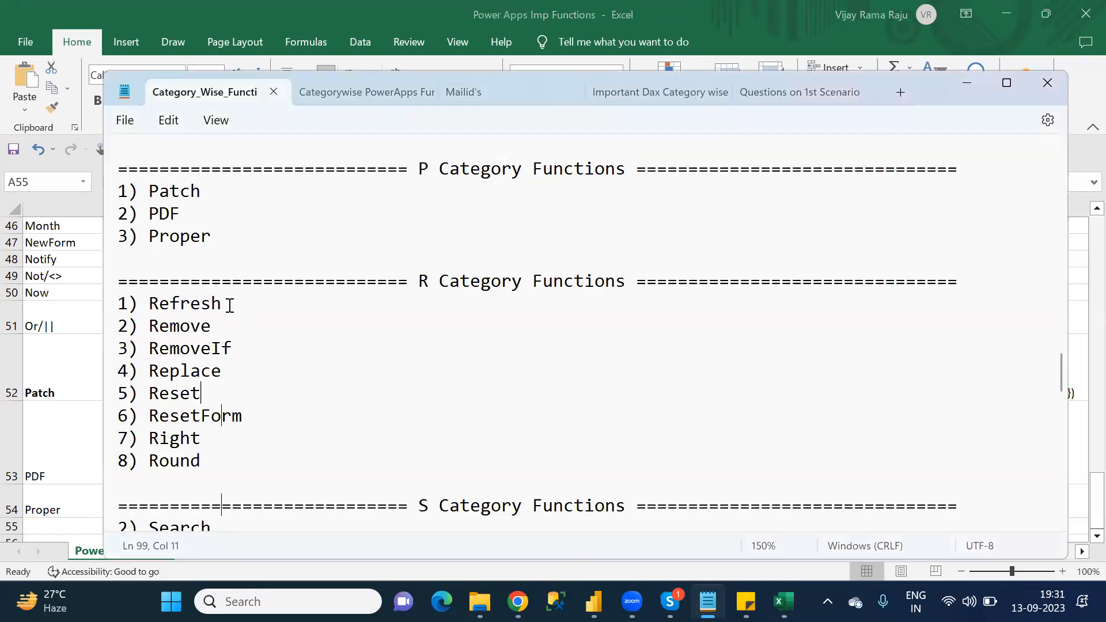
pyautogui.doubleClick(209, 305)
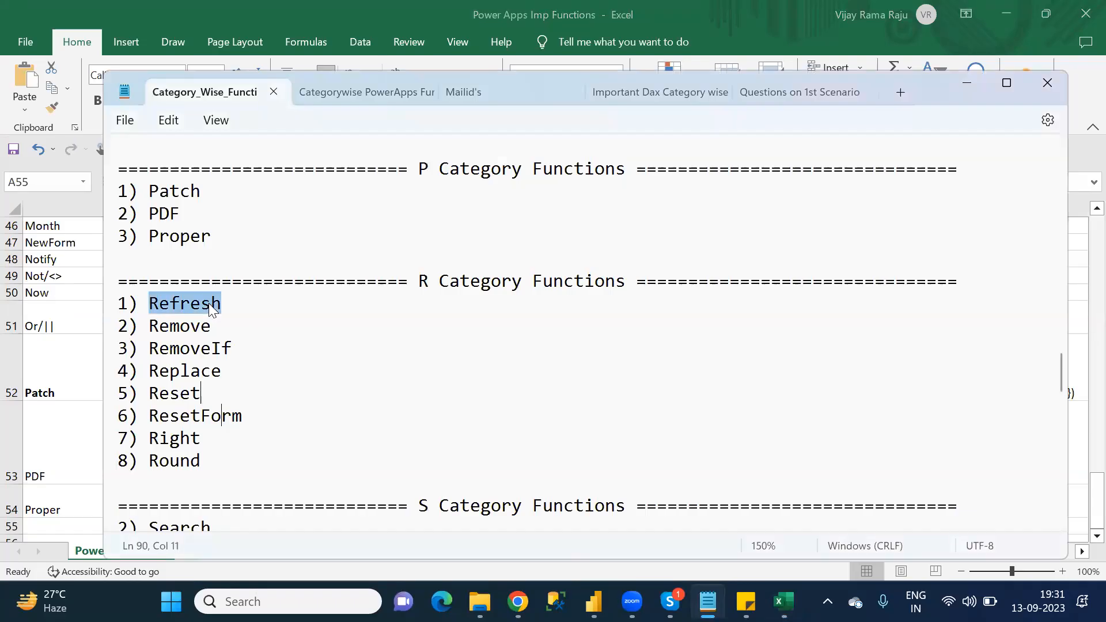
pyautogui.hotkey('alt', 'Tab')
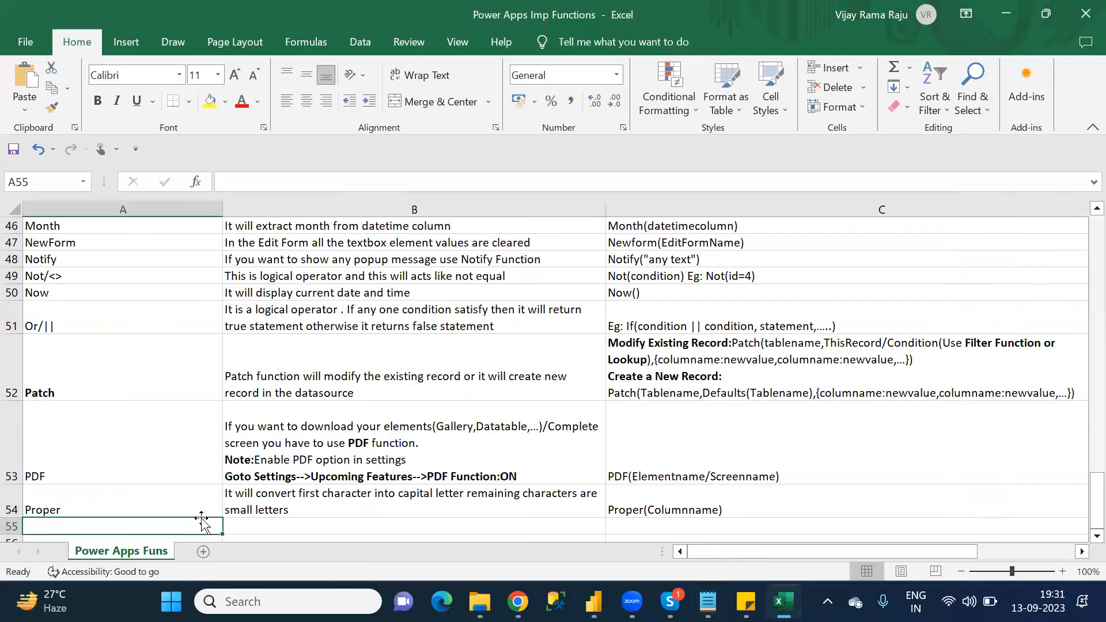
pyautogui.write('Refresh')
pyautogui.press('Tab')
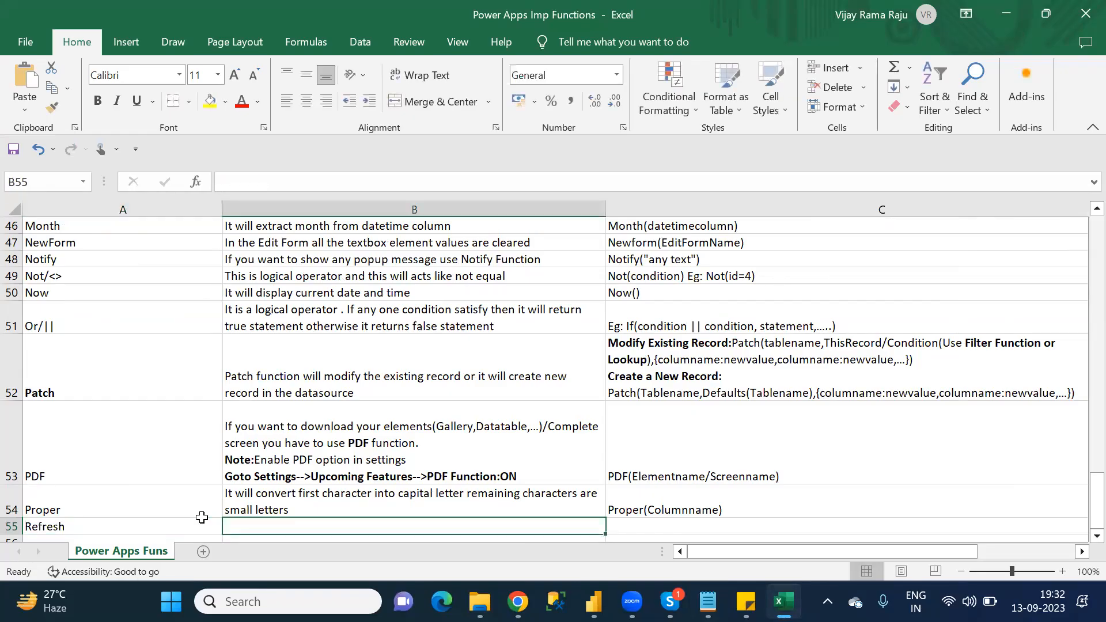
# Step: Enter the Refresh description "Reload the data from the datasource" in cell B55
pyautogui.write('Relao')
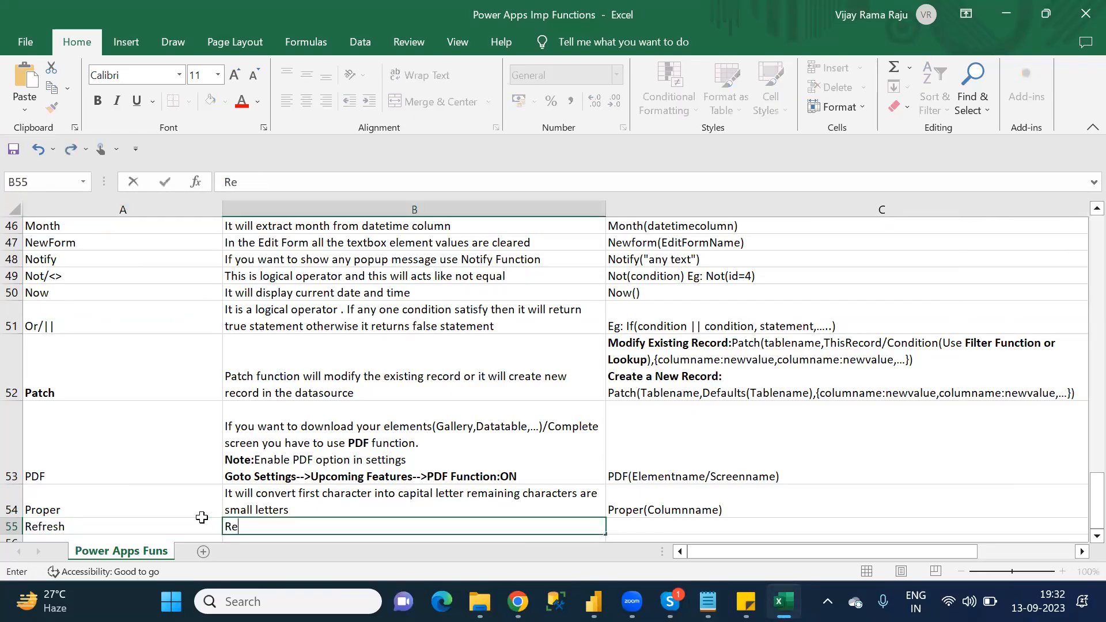
pyautogui.press('BackSpace')
pyautogui.press('BackSpace')
pyautogui.write('oad the da')
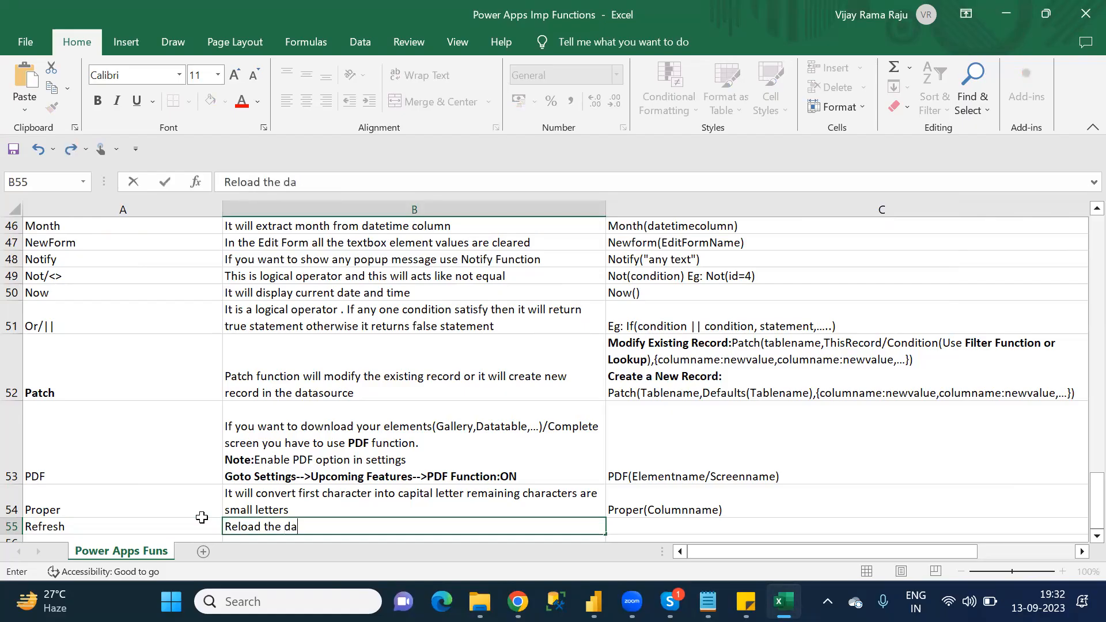
pyautogui.write('ta from the datasource')
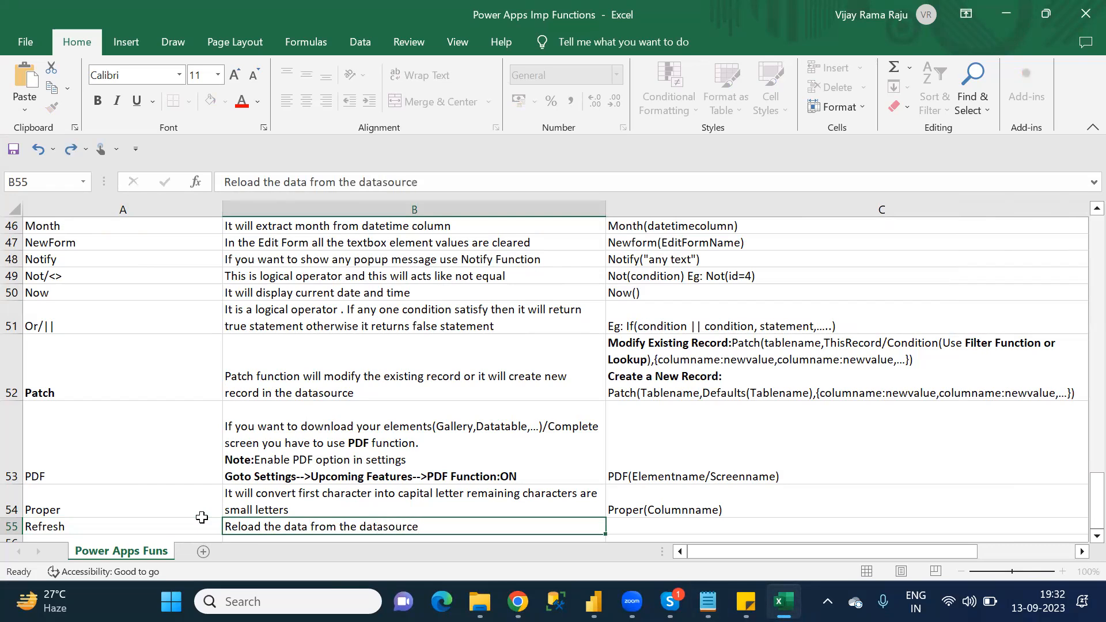
pyautogui.press('Tab')
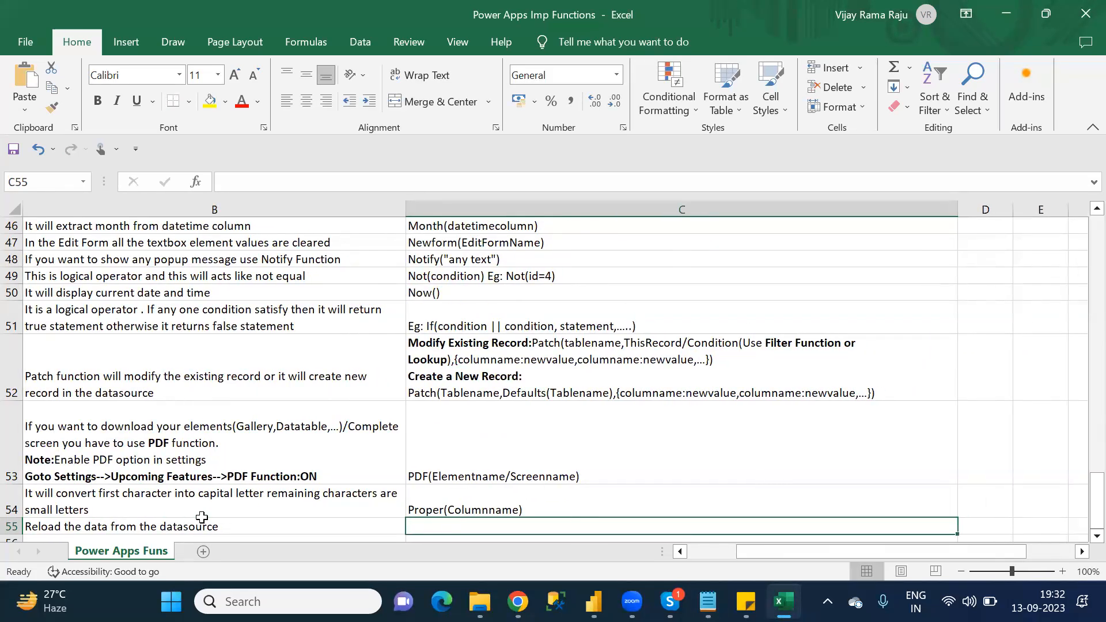
# Step: Enter the syntax "Refresh(Tablename)" in cell C55
pyautogui.write('Refresh(Tabl')
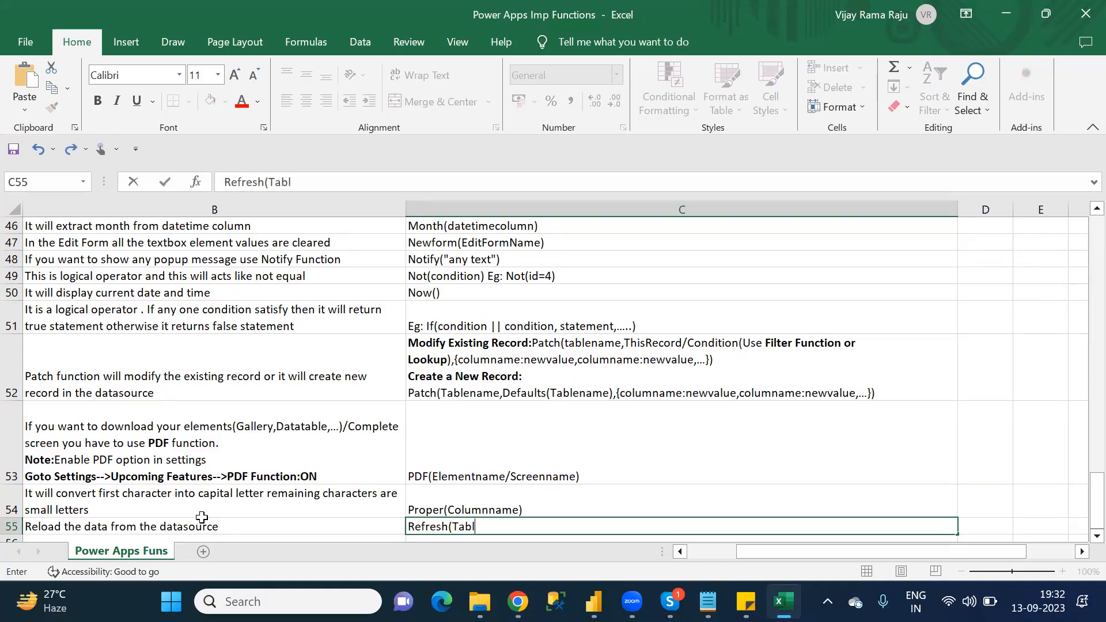
pyautogui.write('ename)')
pyautogui.press('Return')
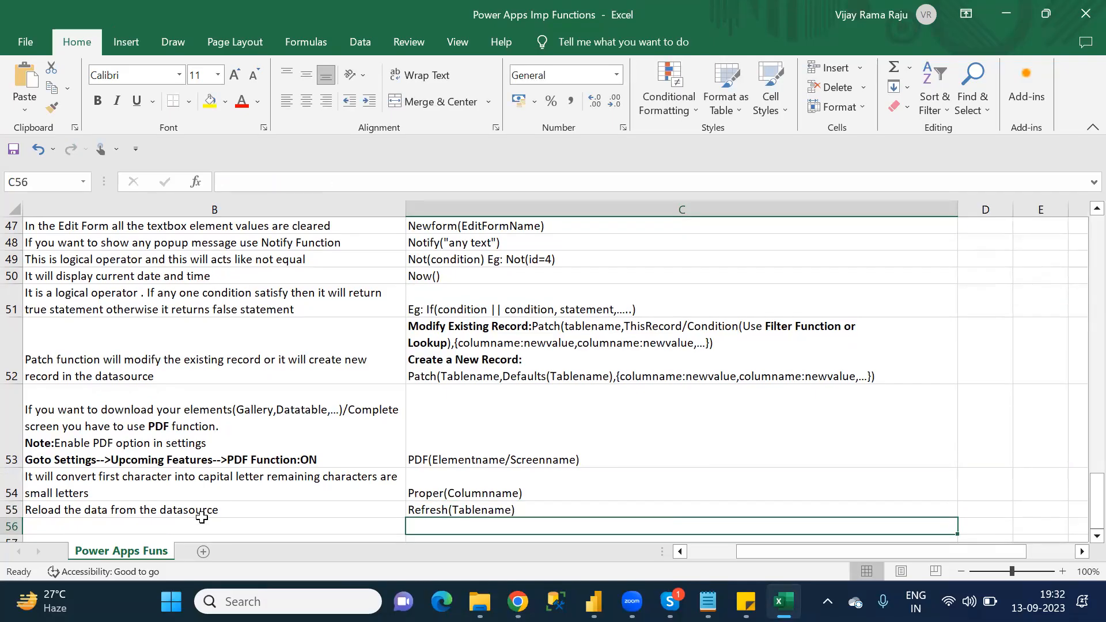
# Step: Check the R category list in Notepad for the function after Refresh and enter "Remove" in cell A56 of the Excel sheet
pyautogui.click(202, 521)
pyautogui.press('Left')
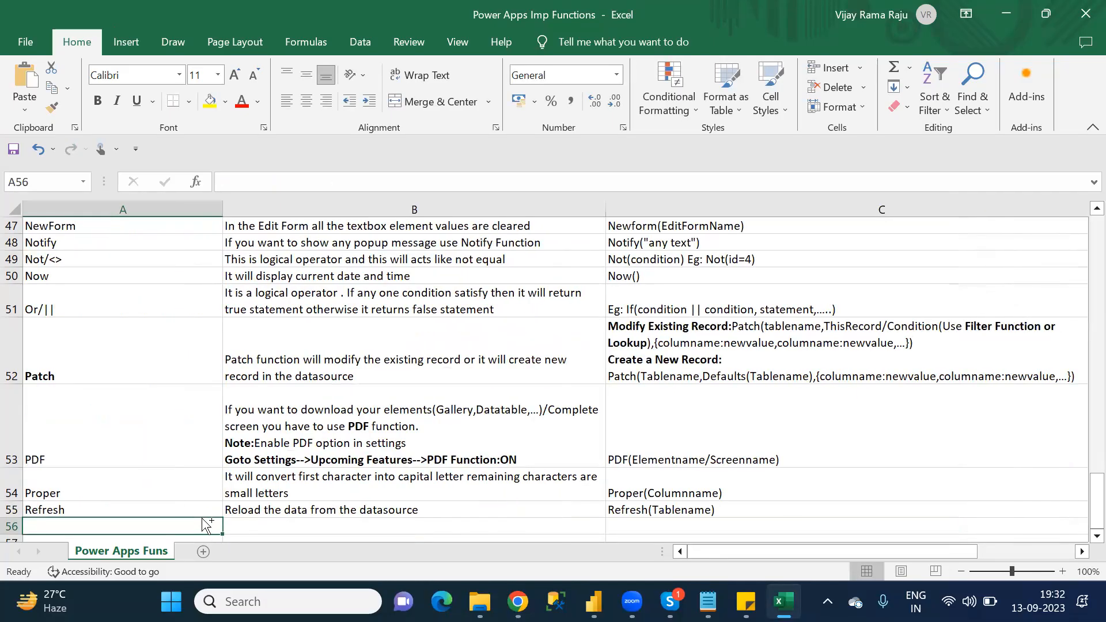
pyautogui.hotkey('alt', 'Tab')
pyautogui.press('Down')
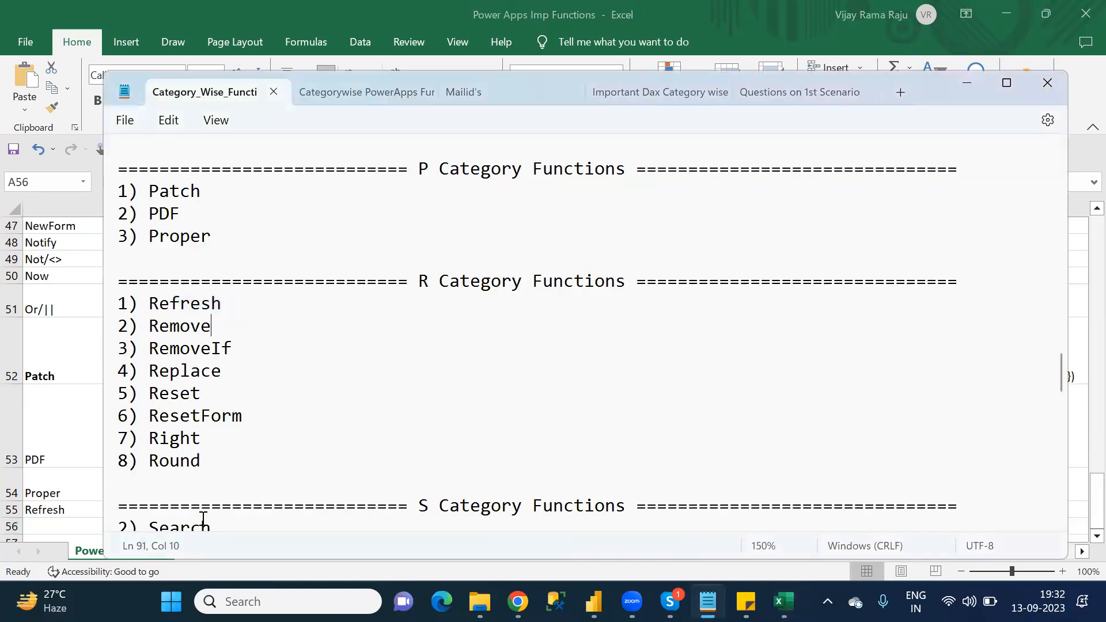
pyautogui.hotkey('alt', 'Tab')
pyautogui.write('Remove')
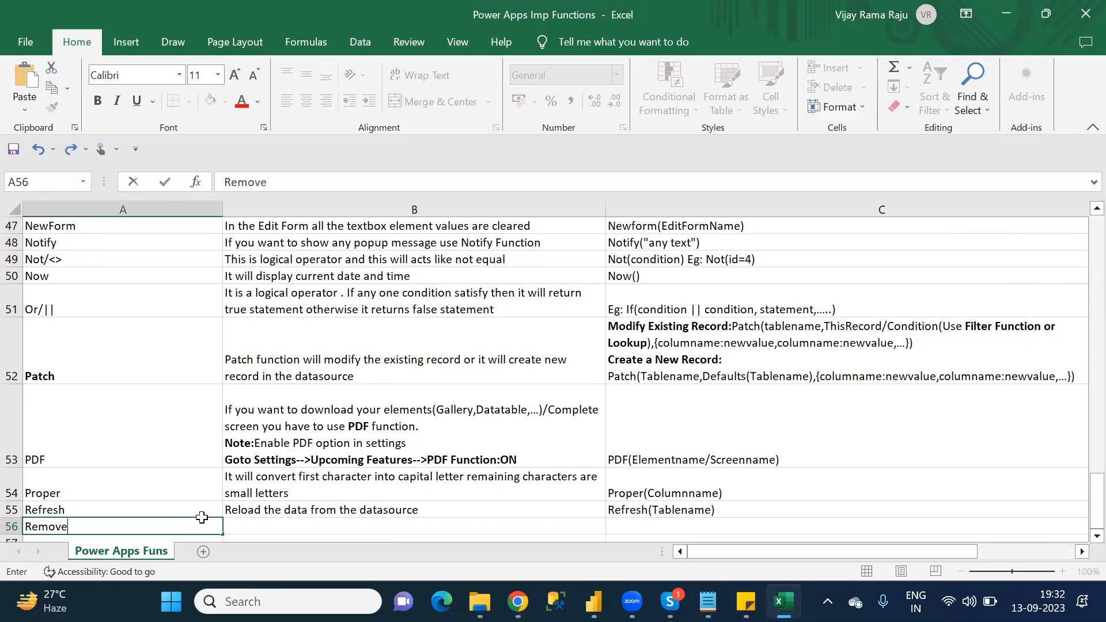
pyautogui.press('Tab')
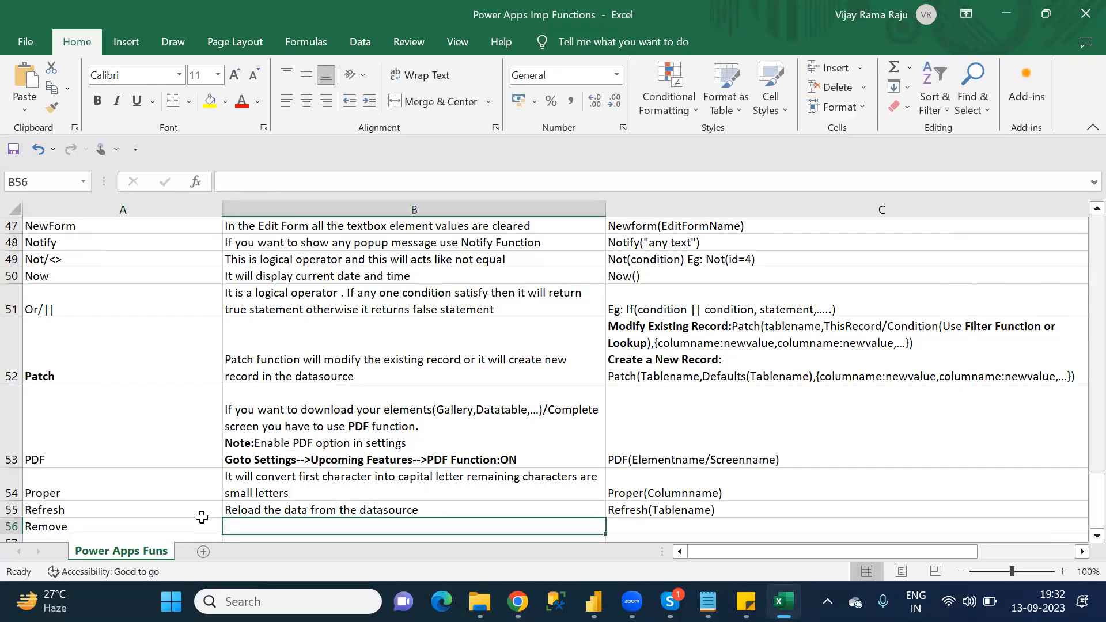
# Step: Draft the Remove function's description in cell B56 as "If you want to delete the first row"
pyautogui.write('If you want to re')
pyautogui.press('BackSpace')
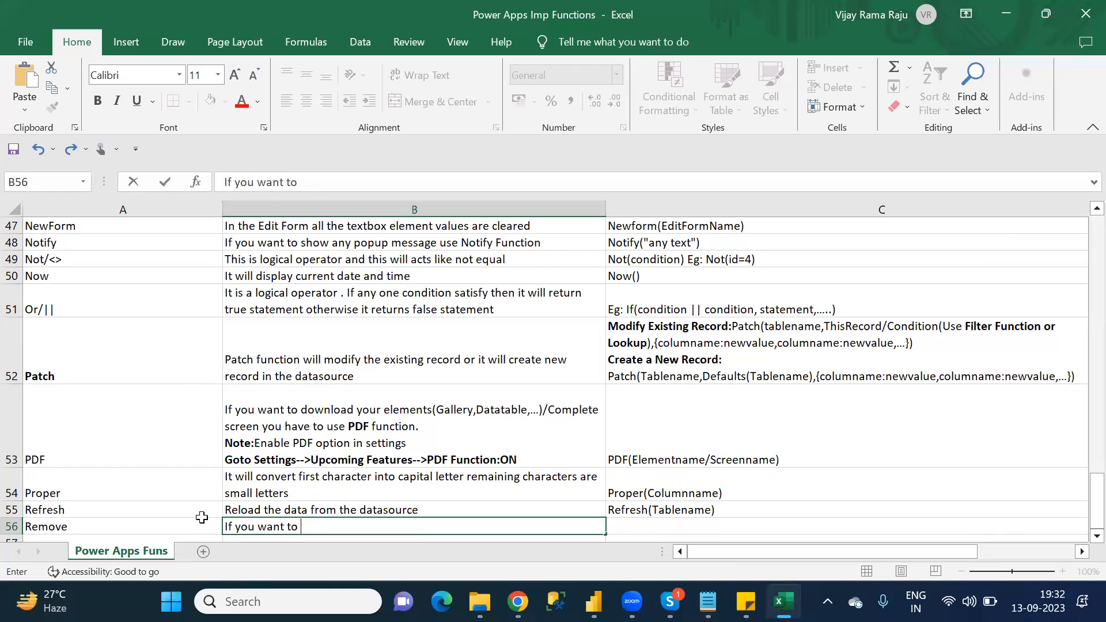
pyautogui.write('delete the ')
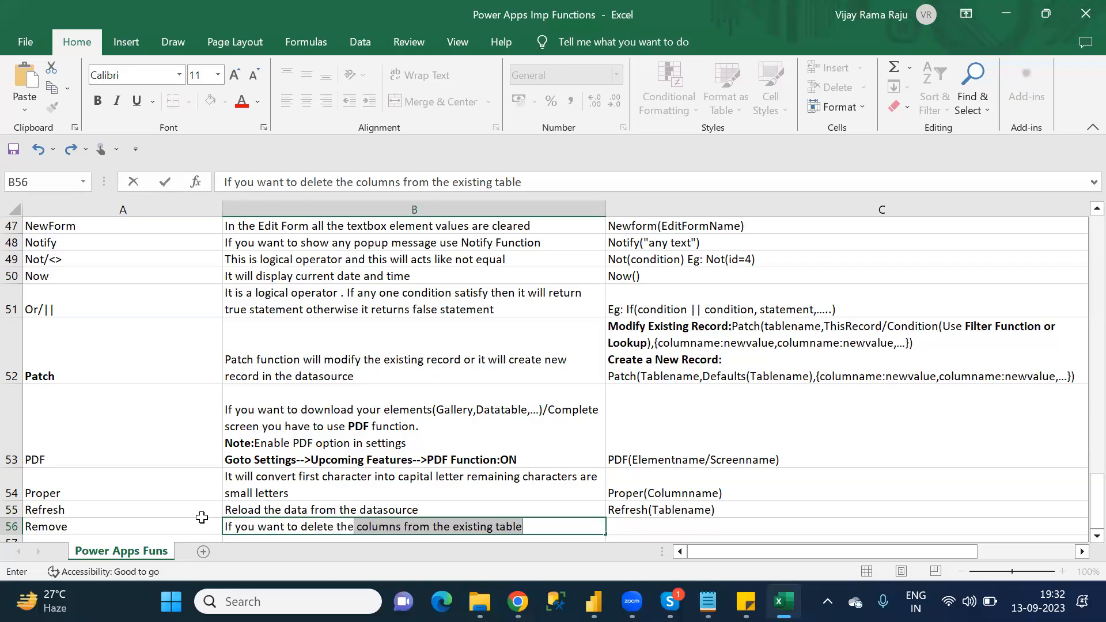
pyautogui.write('fir')
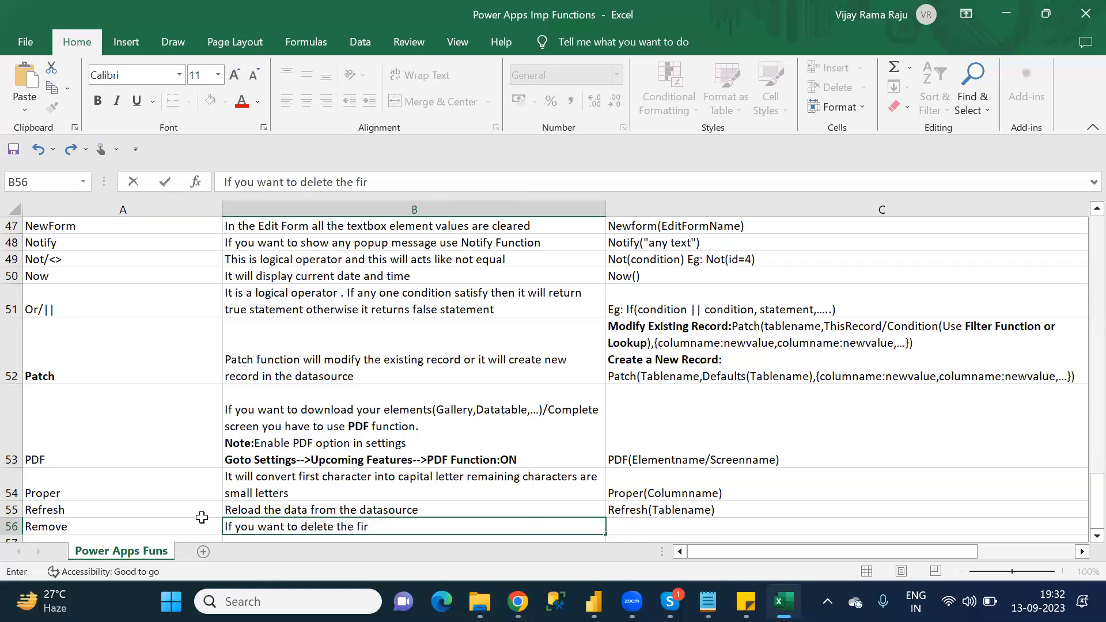
pyautogui.write('st row')
# Step: Switch to Chrome and look up the Remove function in the Microsoft Learn Power Fx formula reference
pyautogui.hotkey('alt', 'Tab')
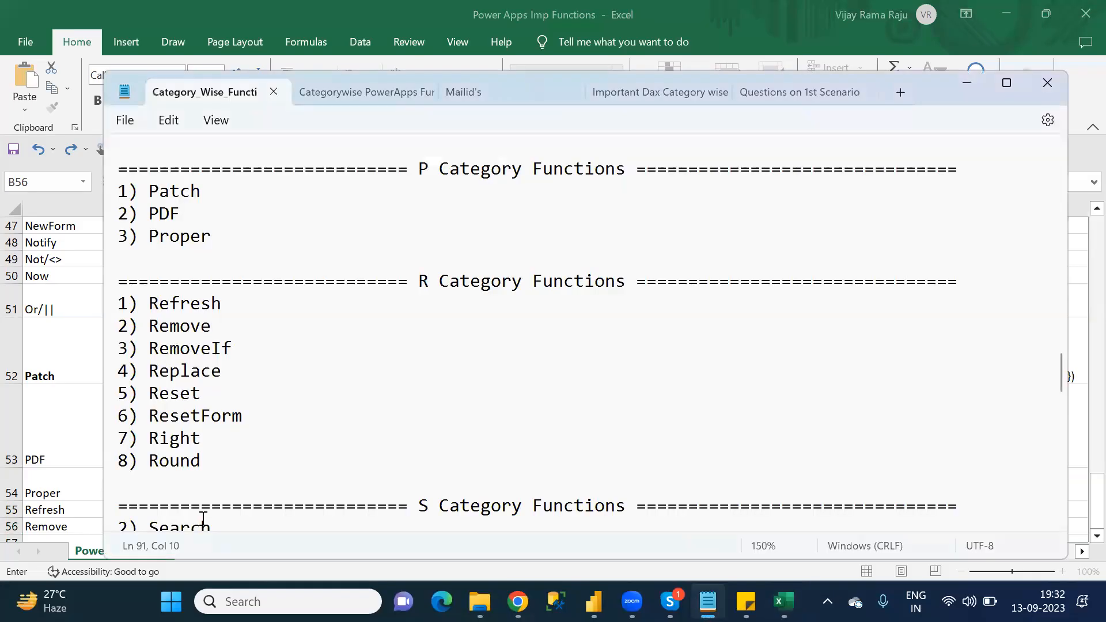
pyautogui.click(517, 601)
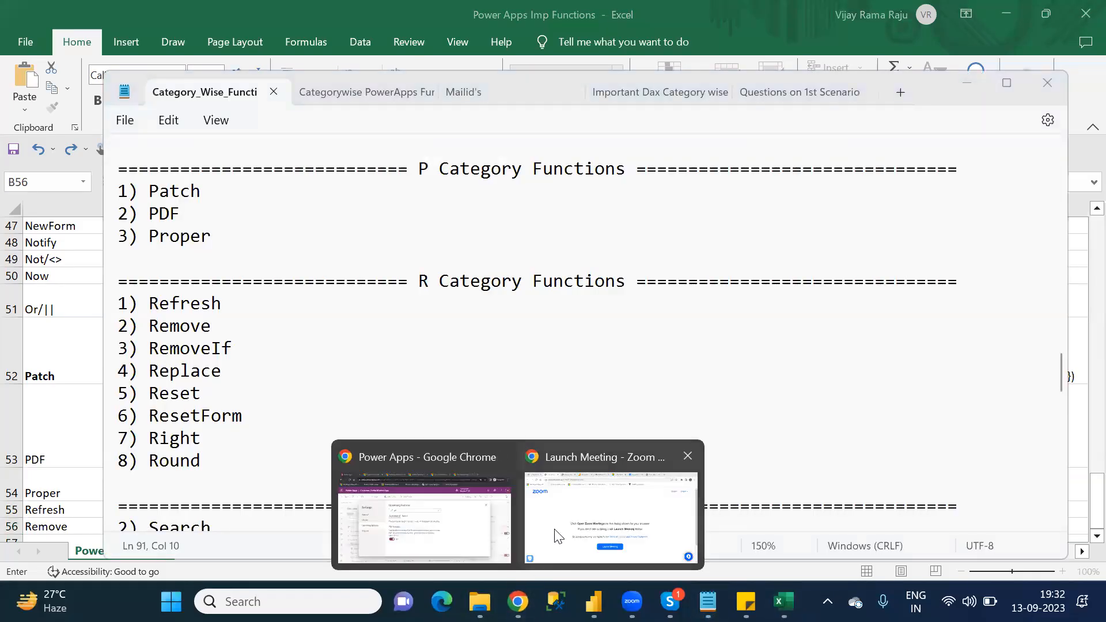
pyautogui.click(450, 478)
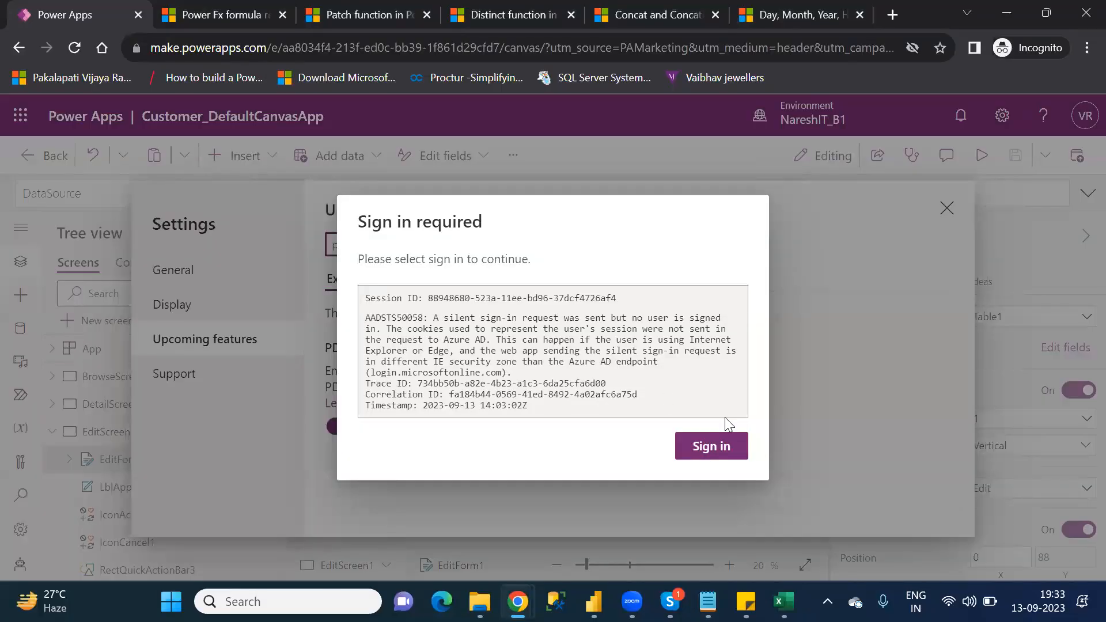
pyautogui.click(710, 446)
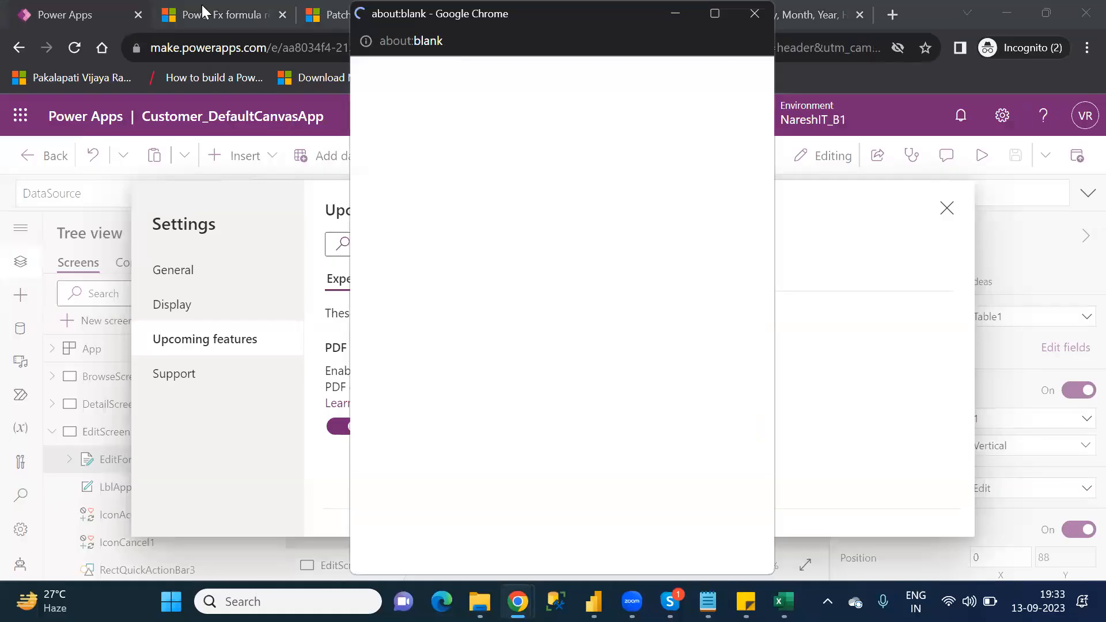
pyautogui.click(202, 13)
pyautogui.scroll(-7, 385, 311)
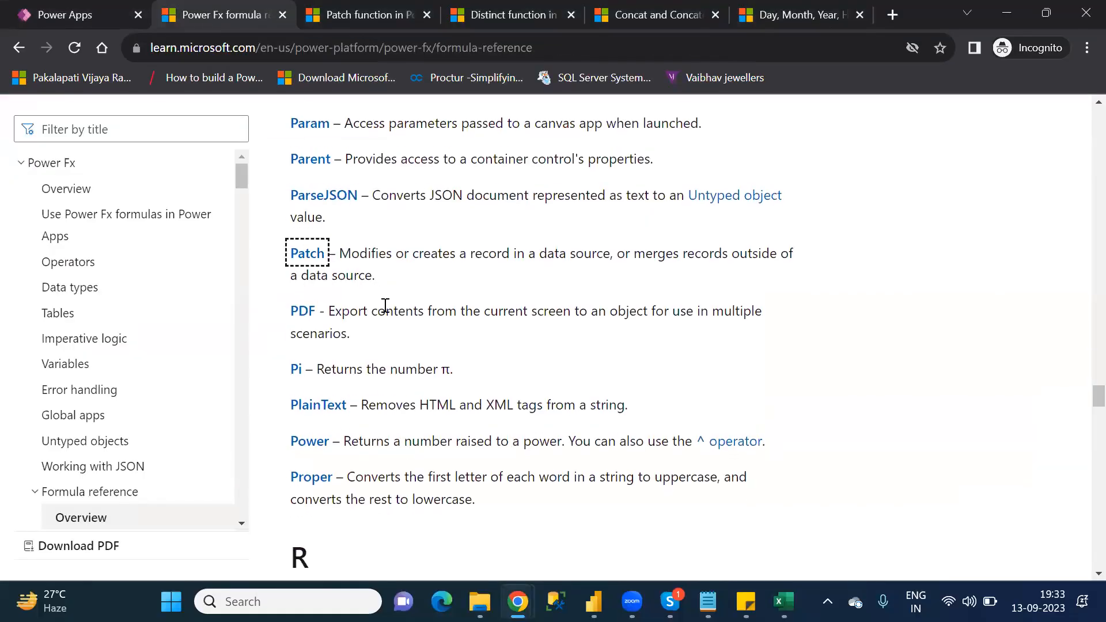
pyautogui.scroll(-3, 384, 310)
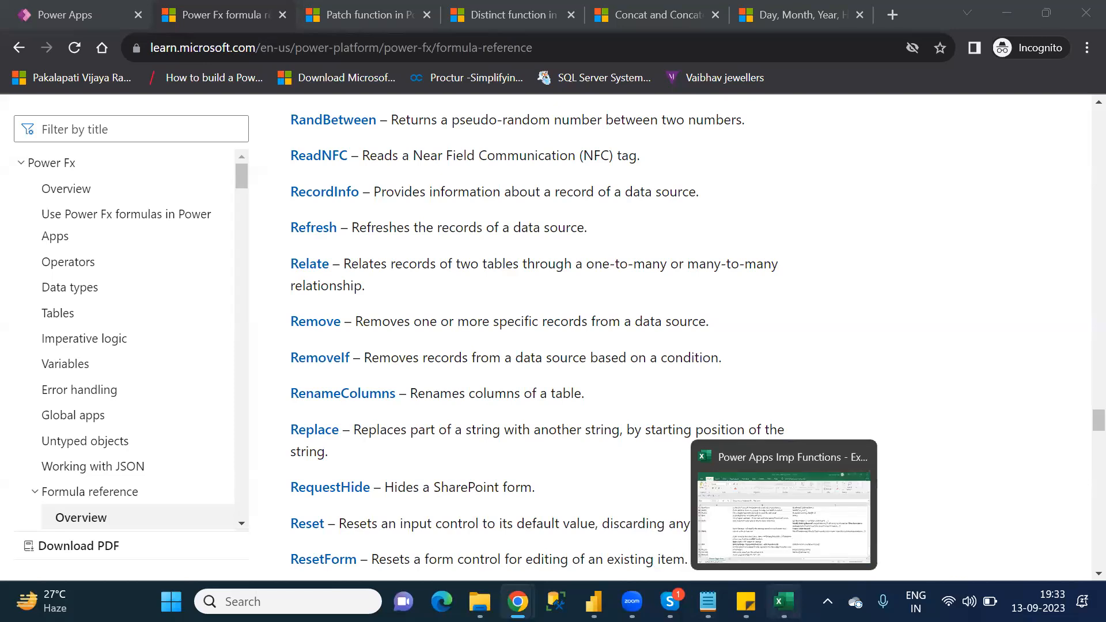
# Step: Switch to Excel and clear the drafted Remove description from cell B56
pyautogui.click(784, 601)
pyautogui.press('BackSpace')
pyautogui.press('BackSpace')
pyautogui.press('BackSpace')
pyautogui.press('BackSpace')
pyautogui.press('BackSpace')
pyautogui.press('BackSpace')
pyautogui.press('BackSpace')
pyautogui.press('BackSpace')
pyautogui.press('BackSpace')
pyautogui.press('BackSpace')
pyautogui.press('BackSpace')
pyautogui.press('BackSpace')
pyautogui.press('BackSpace')
pyautogui.press('BackSpace')
pyautogui.press('BackSpace')
pyautogui.press('BackSpace')
pyautogui.press('BackSpace')
pyautogui.press('BackSpace')
pyautogui.press('BackSpace')
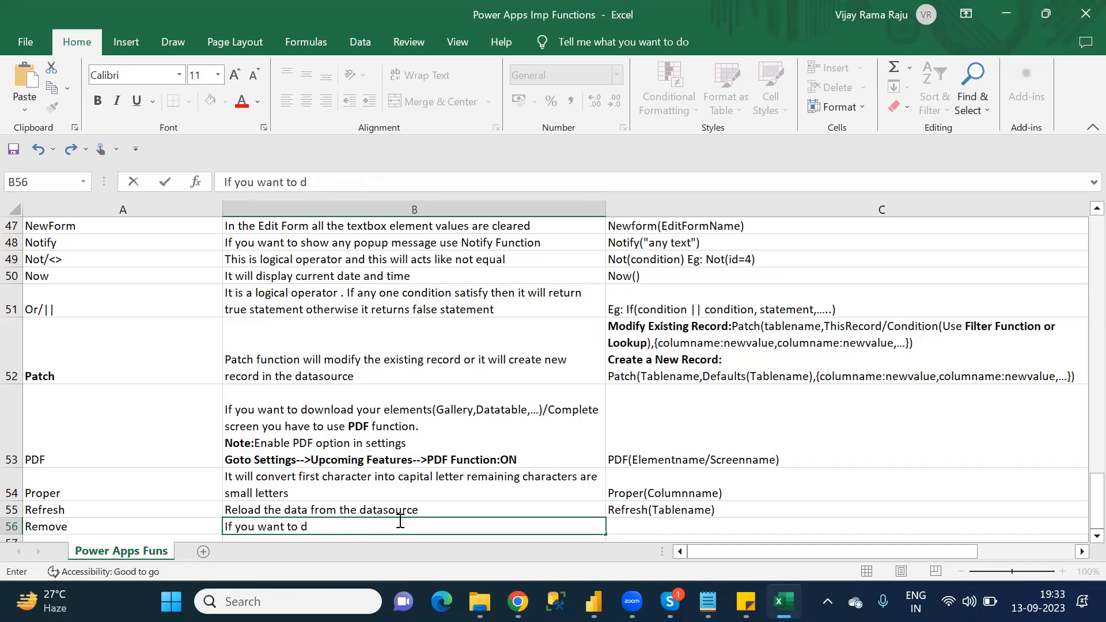
pyautogui.press('BackSpace')
pyautogui.press('BackSpace')
pyautogui.press('BackSpace')
pyautogui.press('BackSpace')
pyautogui.press('BackSpace')
pyautogui.press('BackSpace')
pyautogui.press('BackSpace')
pyautogui.press('BackSpace')
pyautogui.press('BackSpace')
pyautogui.press('BackSpace')
pyautogui.press('BackSpace')
pyautogui.press('BackSpace')
pyautogui.press('BackSpace')
pyautogui.press('BackSpace')
pyautogui.press('BackSpace')
pyautogui.press('BackSpace')
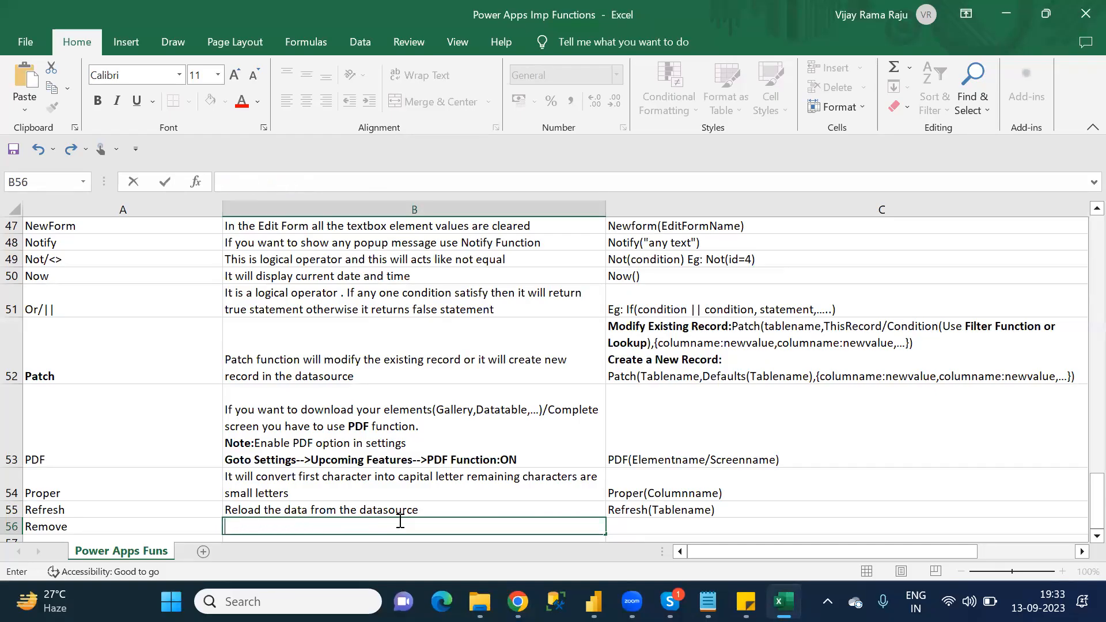
# Step: Enter "It will delete particular records from the datasource" as the Remove function's description in cell B56
pyautogui.write('It will delete ')
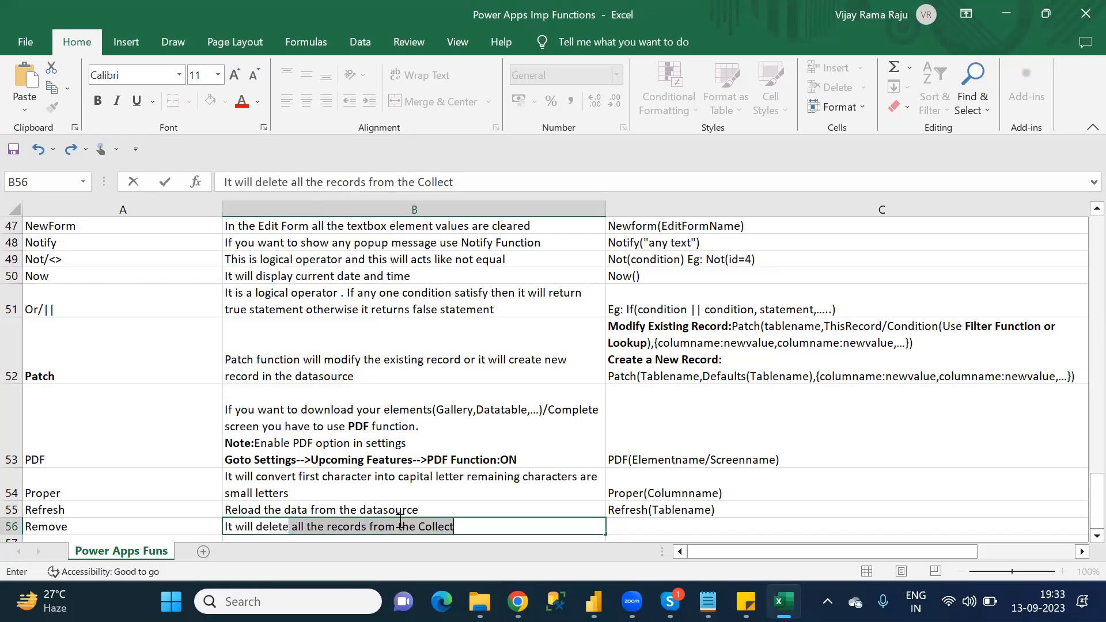
pyautogui.write('par')
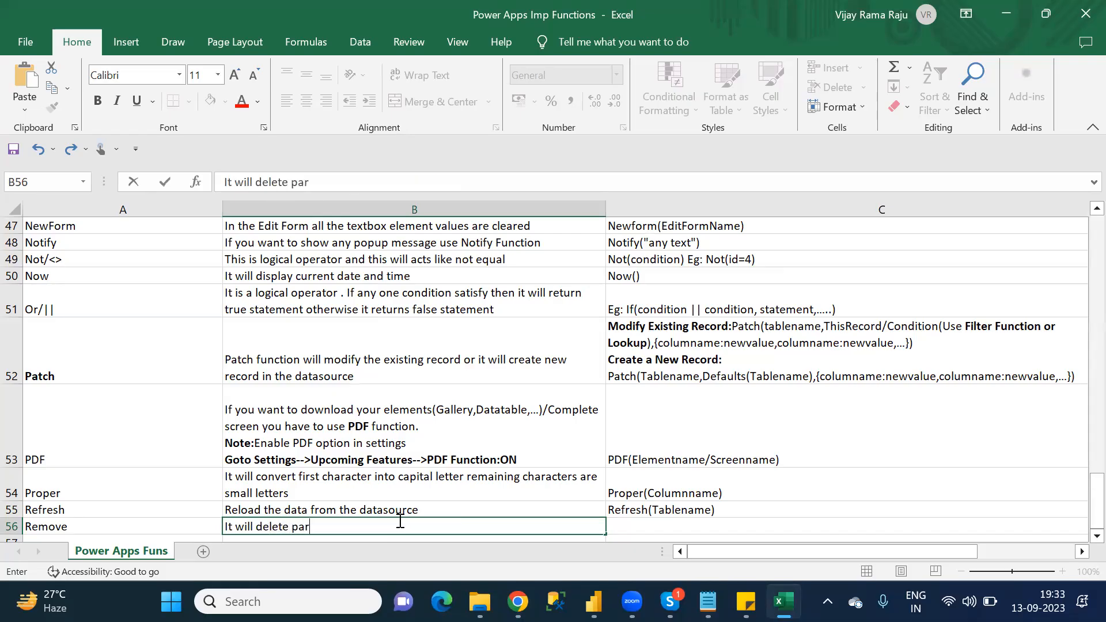
pyautogui.write('ticular record')
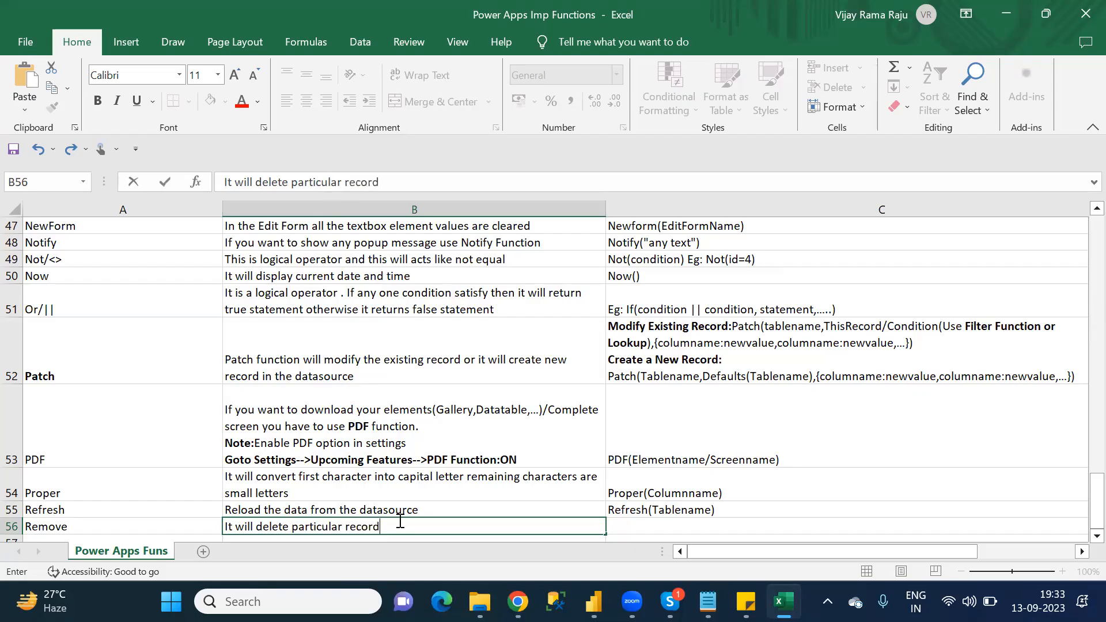
pyautogui.write('s from the dat')
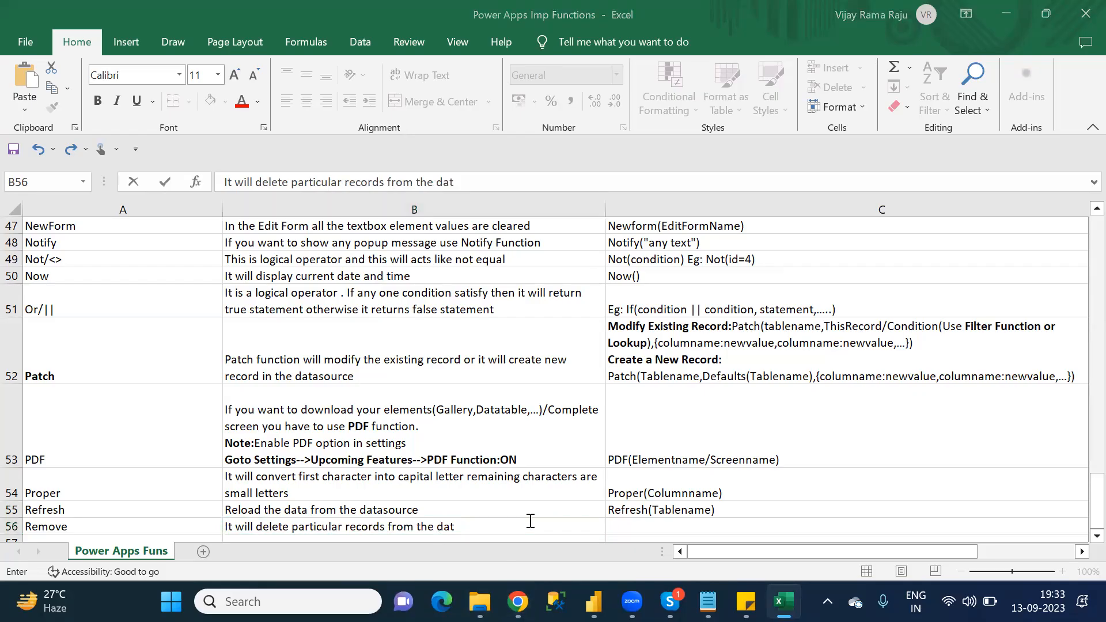
pyautogui.write('asource')
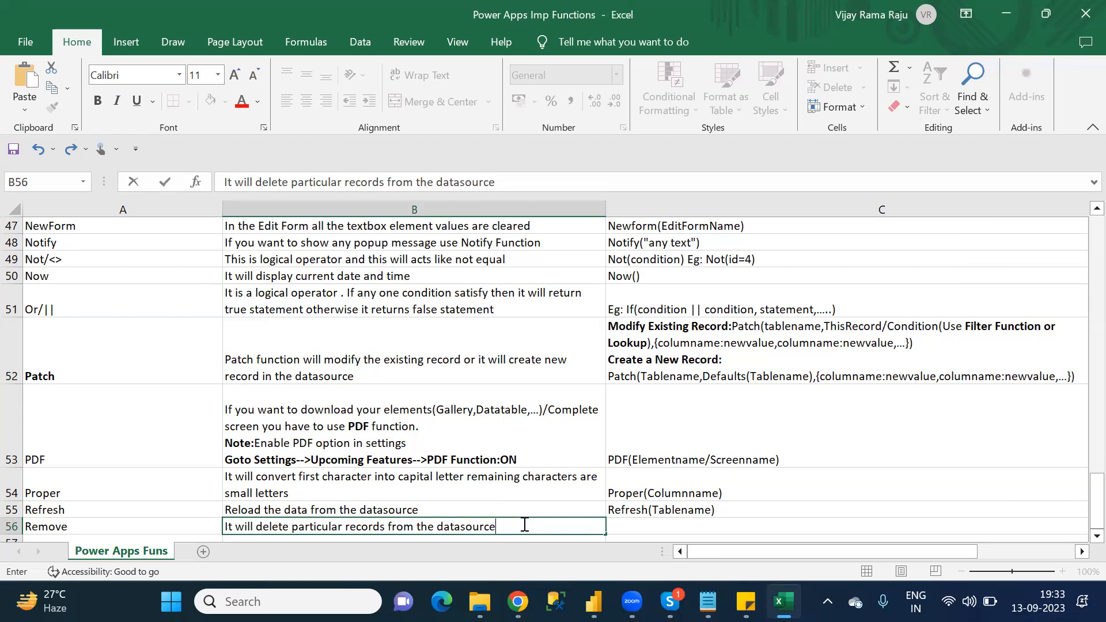
# Step: Start the Remove function's syntax in cell C56 with "Remove(Tablename,"
pyautogui.press('Tab')
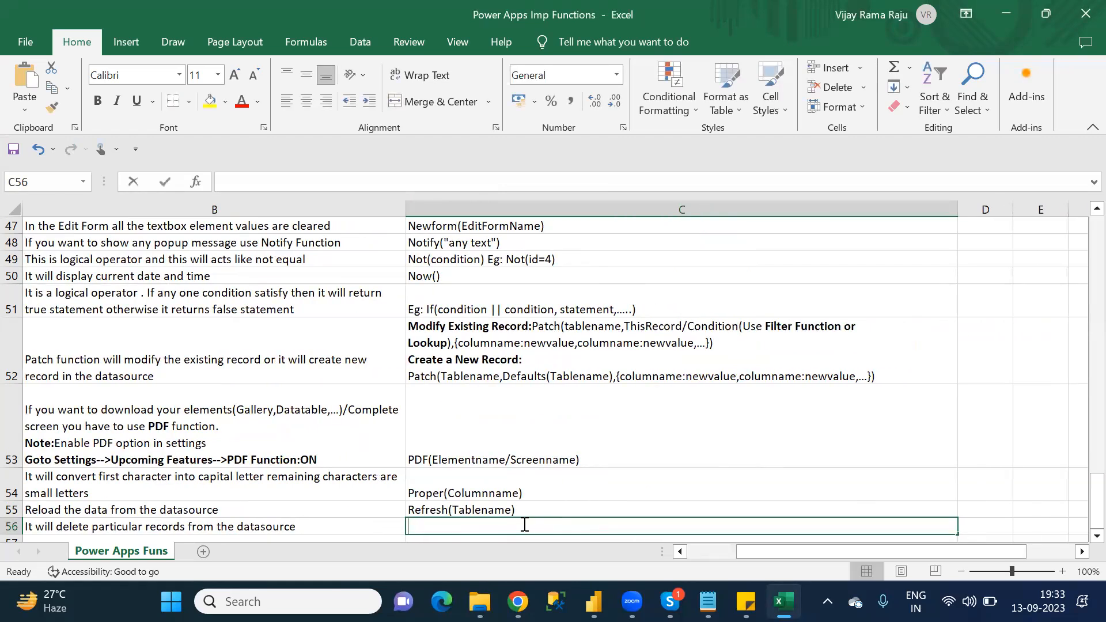
pyautogui.write('Remove')
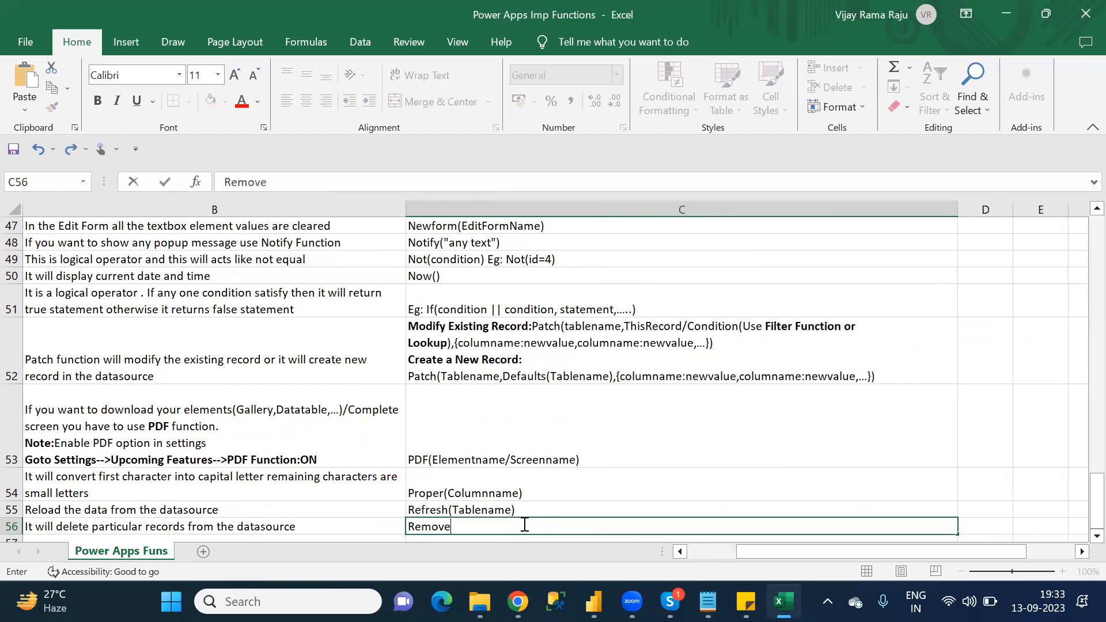
pyautogui.write('(Tablename,')
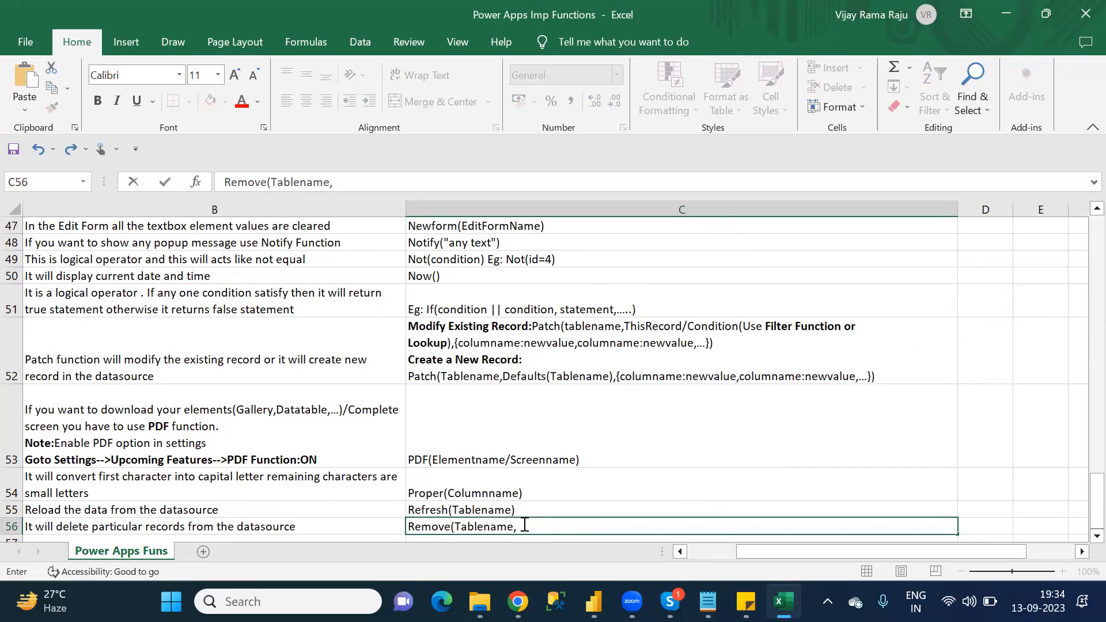
# Step: Switch to Chrome, open the Remove function's reference article in a separate tab, and close the Patch and Distinct tabs
pyautogui.hotkey('alt', 'Tab')
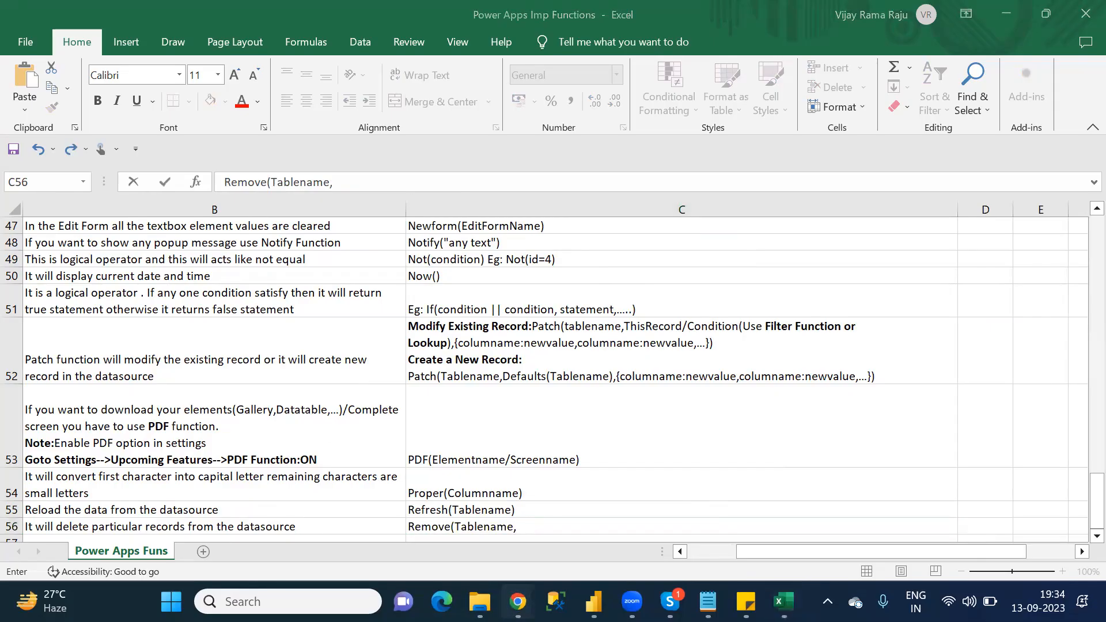
pyautogui.moveTo(517, 601)
pyautogui.click(455, 538)
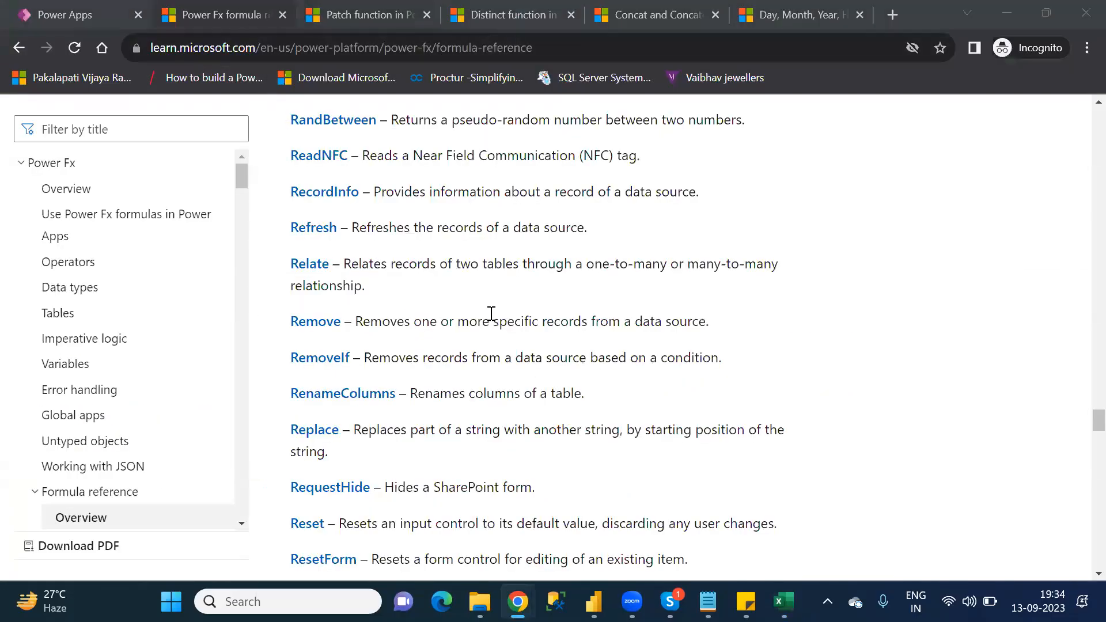
pyautogui.middleClick(329, 338)
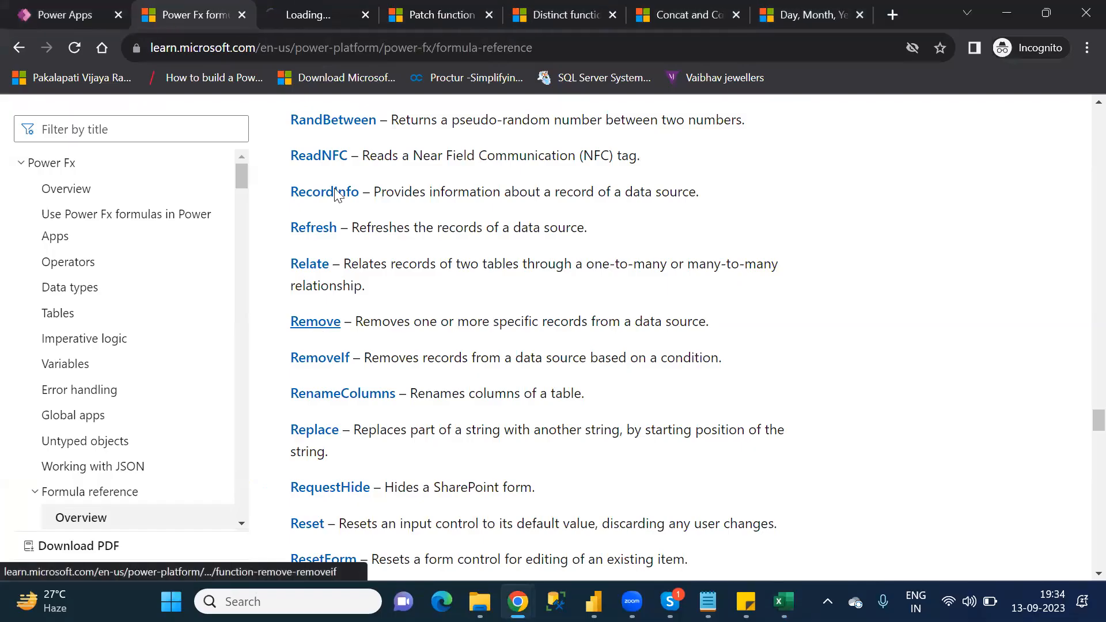
pyautogui.click(488, 15)
pyautogui.click(488, 15)
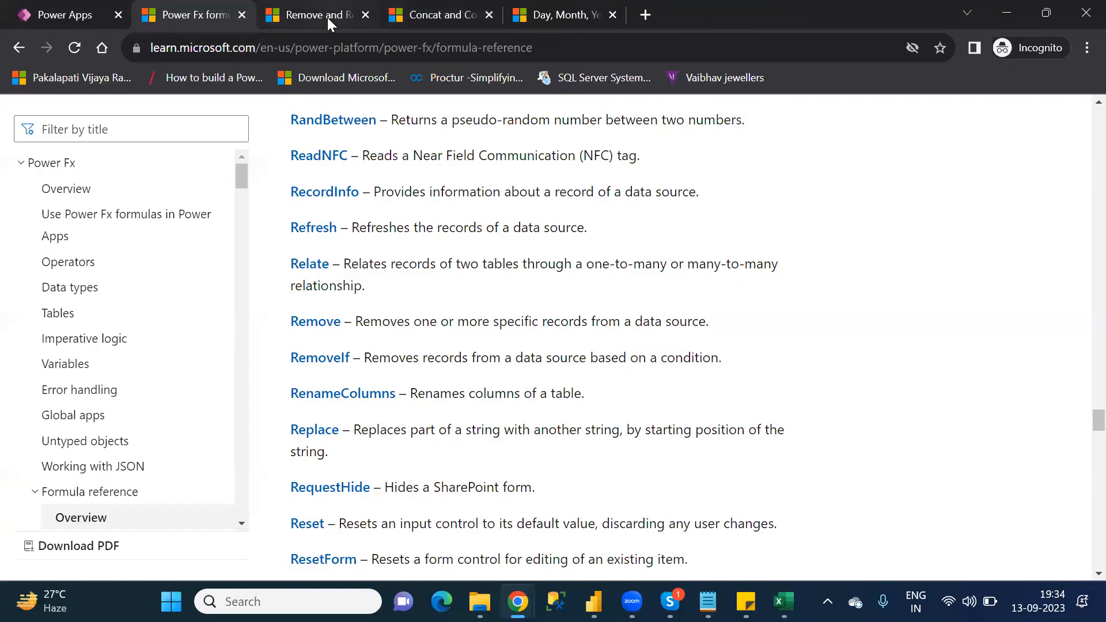
pyautogui.click(327, 18)
# Step: Read the Remove and RemoveIf article's syntax and formula examples, highlighting the LookUp argument in the first Remove example
pyautogui.press('Down')
pyautogui.press('Down')
pyautogui.press('Down')
pyautogui.press('Down')
pyautogui.press('Down')
pyautogui.press('Down')
pyautogui.press('Down')
pyautogui.press('Down')
pyautogui.press('Down')
pyautogui.press('Down')
pyautogui.press('Down')
pyautogui.press('Down')
pyautogui.press('Down')
pyautogui.press('Down')
pyautogui.press('Down')
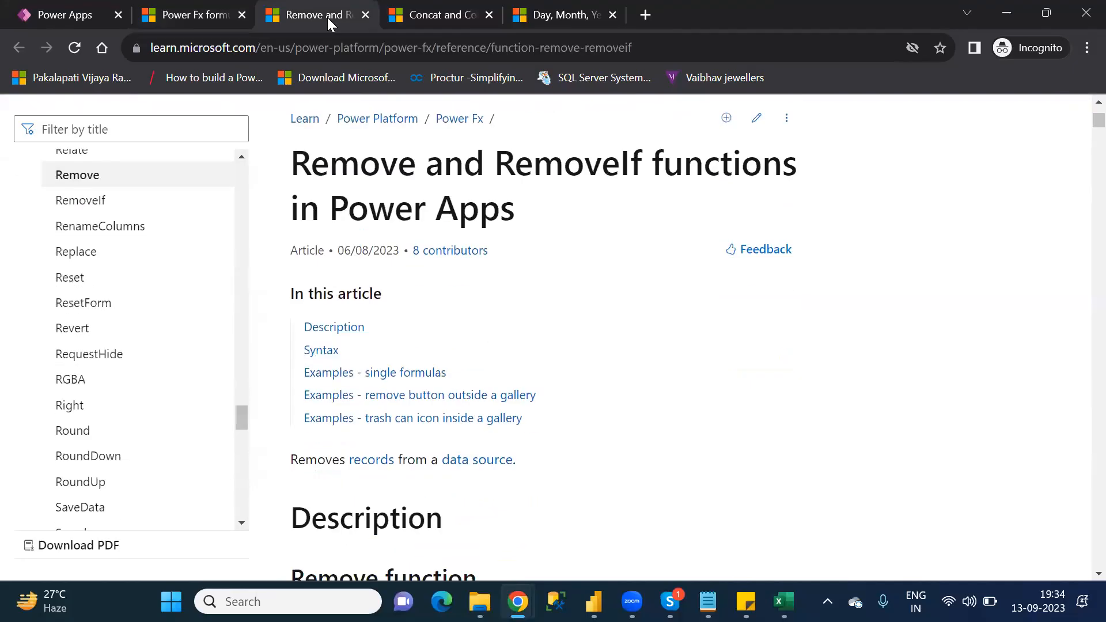
pyautogui.press('Down')
pyautogui.press('Down')
pyautogui.press('Down')
pyautogui.press('Down')
pyautogui.press('Down')
pyautogui.press('Down')
pyautogui.press('Down')
pyautogui.press('Down')
pyautogui.press('Down')
pyautogui.press('Down')
pyautogui.press('Down')
pyautogui.press('Down')
pyautogui.press('Down')
pyautogui.press('Down')
pyautogui.press('Down')
pyautogui.press('Down')
pyautogui.press('Down')
pyautogui.press('Down')
pyautogui.press('Down')
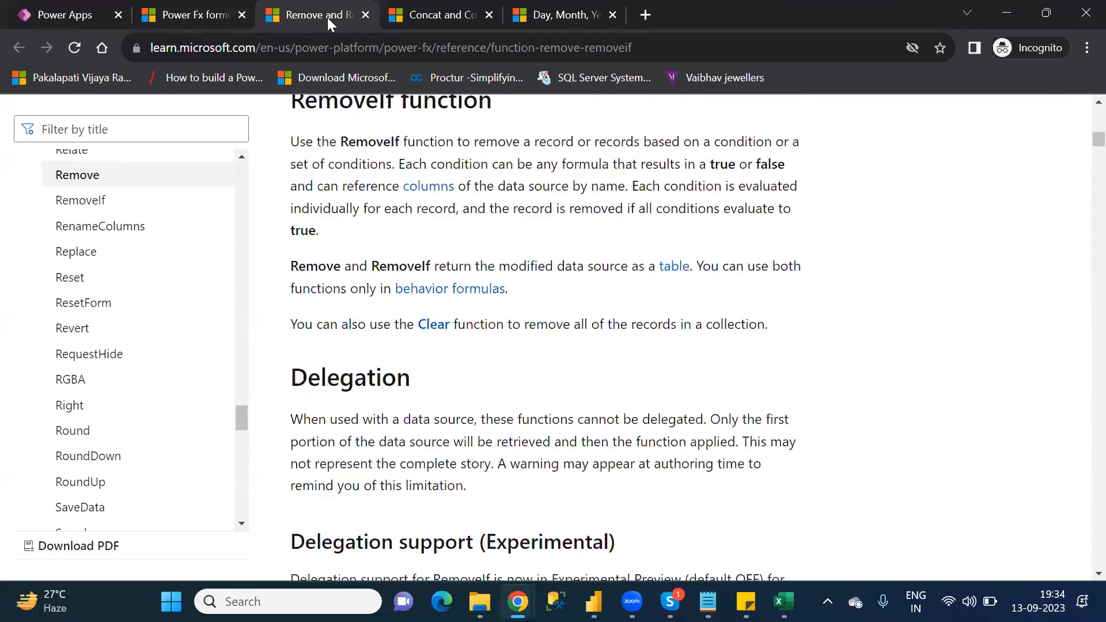
pyautogui.press('Down')
pyautogui.press('Down')
pyautogui.press('Down')
pyautogui.press('Down')
pyautogui.press('Down')
pyautogui.press('Down')
pyautogui.press('Down')
pyautogui.press('Down')
pyautogui.press('Down')
pyautogui.press('Down')
pyautogui.press('Down')
pyautogui.press('Down')
pyautogui.press('Down')
pyautogui.press('Down')
pyautogui.press('Down')
pyautogui.press('Down')
pyautogui.press('Down')
pyautogui.press('Down')
pyautogui.press('Down')
pyautogui.press('Down')
pyautogui.press('Down')
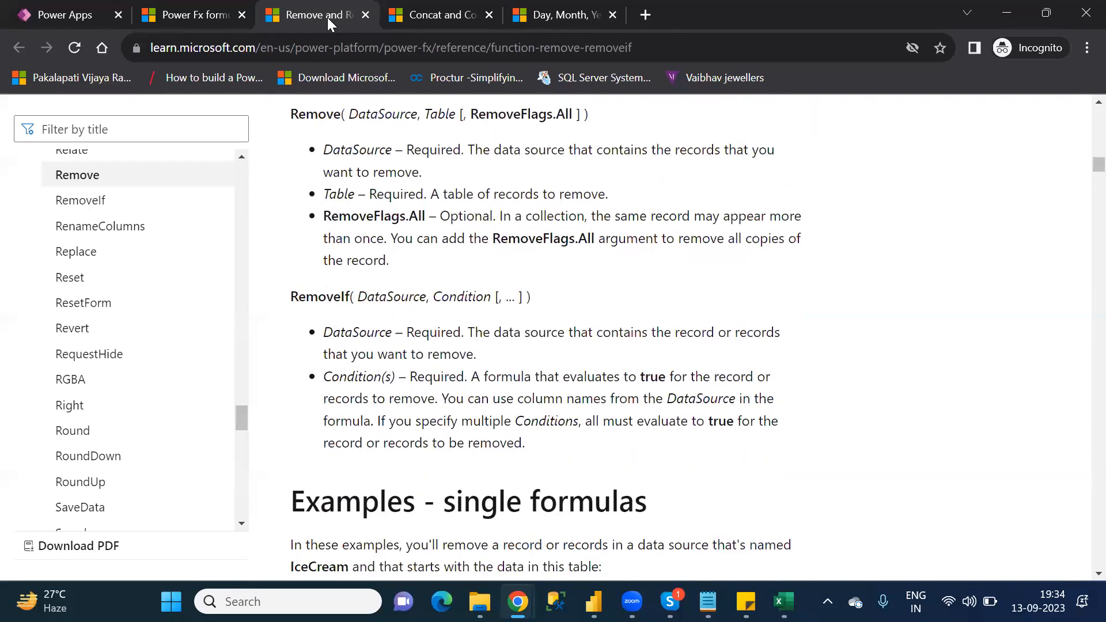
pyautogui.press('Down')
pyautogui.press('Down')
pyautogui.press('Down')
pyautogui.press('Down')
pyautogui.press('Down')
pyautogui.press('Down')
pyautogui.press('Down')
pyautogui.press('Down')
pyautogui.press('Down')
pyautogui.press('Down')
pyautogui.press('Down')
pyautogui.press('Down')
pyautogui.press('Down')
pyautogui.press('Down')
pyautogui.press('Down')
pyautogui.press('Down')
pyautogui.press('Down')
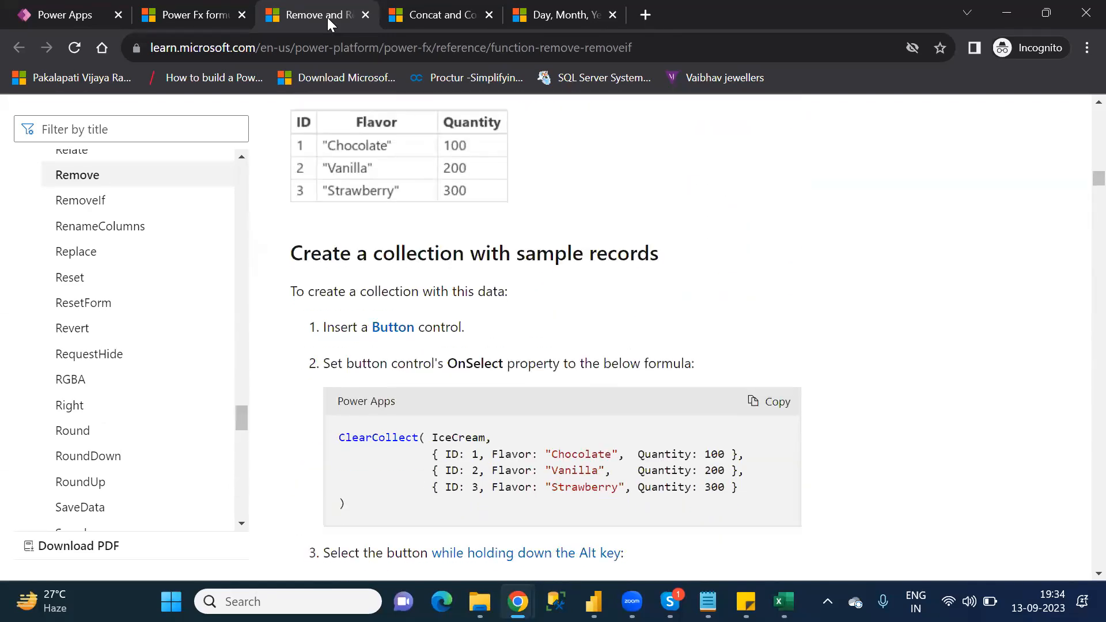
pyautogui.press('Down')
pyautogui.press('Down')
pyautogui.press('Down')
pyautogui.press('Down')
pyautogui.press('Down')
pyautogui.press('Down')
pyautogui.press('Down')
pyautogui.press('Down')
pyautogui.press('Down')
pyautogui.press('Down')
pyautogui.press('Down')
pyautogui.press('Down')
pyautogui.press('Down')
pyautogui.press('Down')
pyautogui.press('Down')
pyautogui.press('Down')
pyautogui.press('Down')
pyautogui.press('Down')
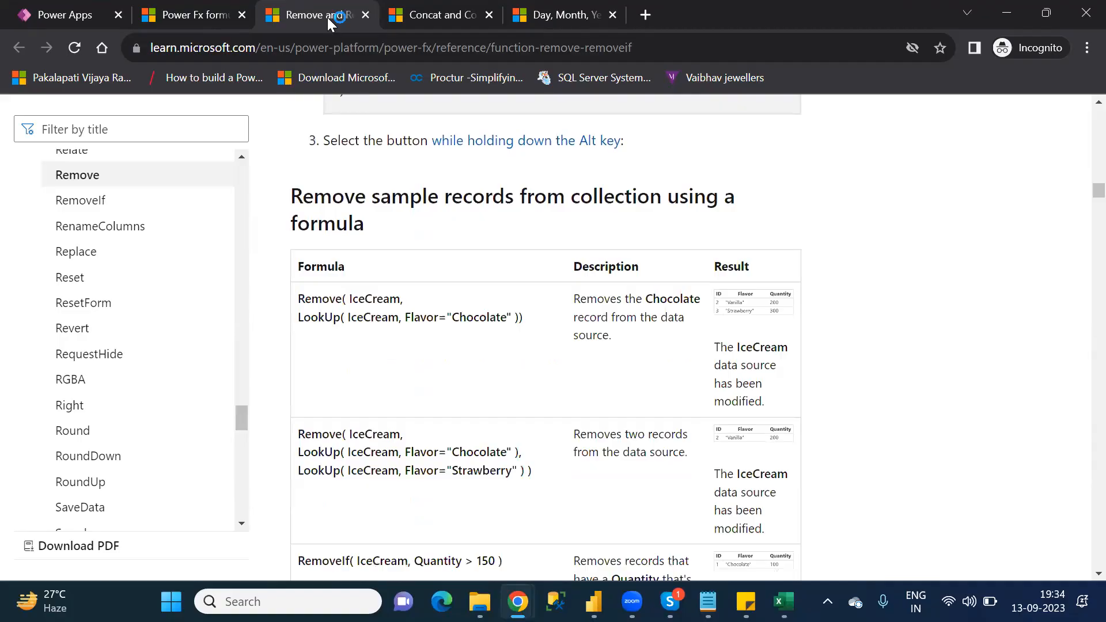
pyautogui.press('Down')
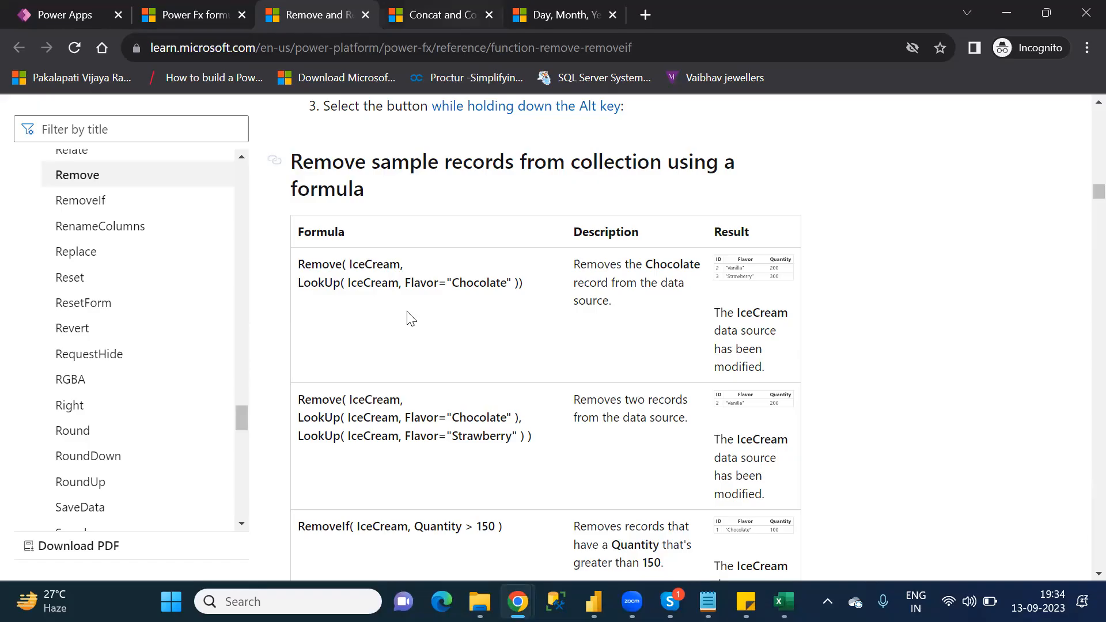
pyautogui.moveTo(298, 283); pyautogui.dragTo(520, 288)
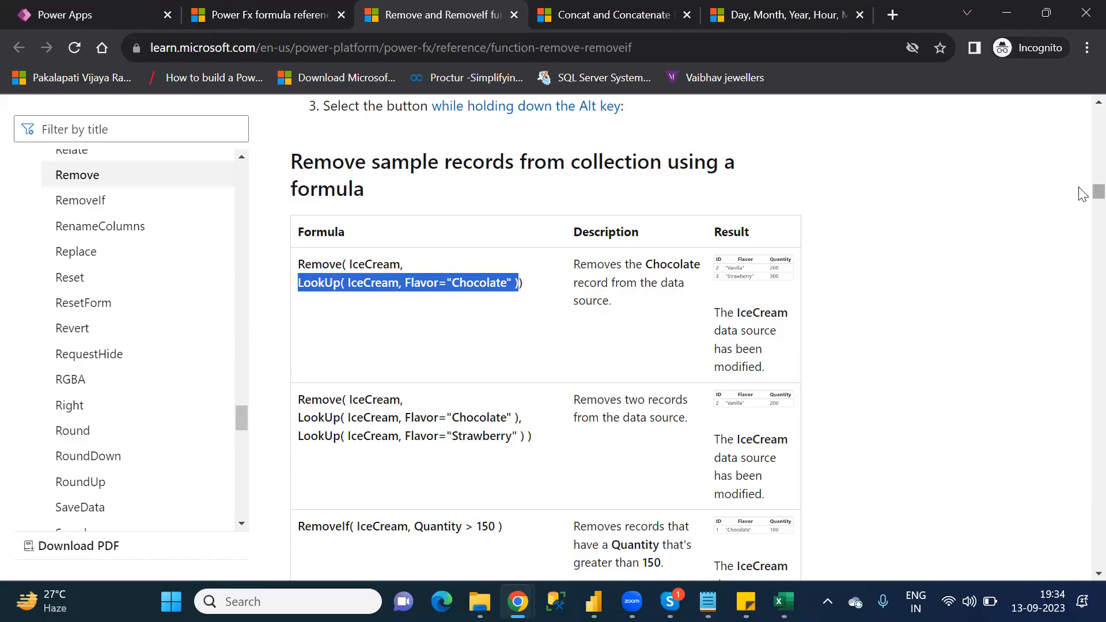
# Step: Return to Excel and continue the syntax in C56 with "condition(Use" after "Remove(Tablename,"
pyautogui.hotkey('alt', 'Tab')
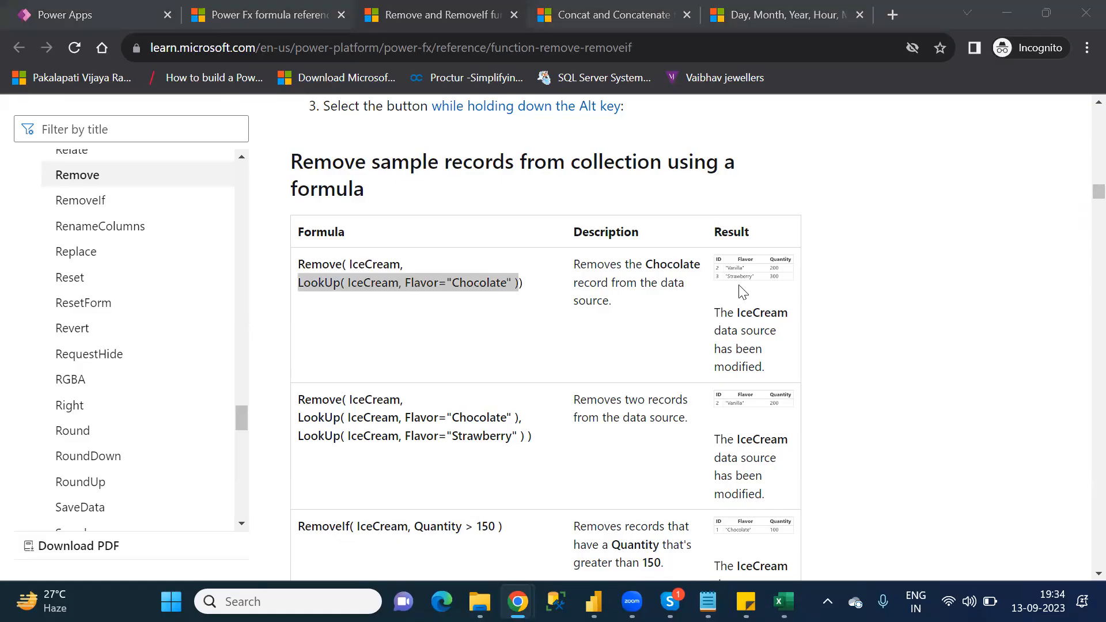
pyautogui.hotkey('alt', 'Tab')
pyautogui.hotkey('alt', 'Tab')
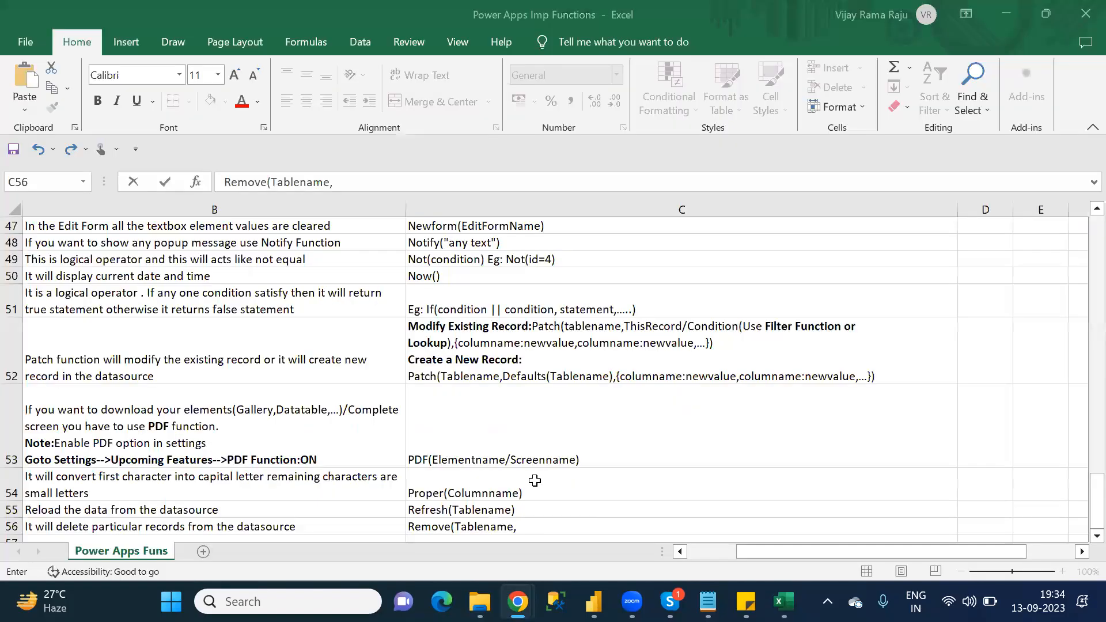
pyautogui.click(343, 184)
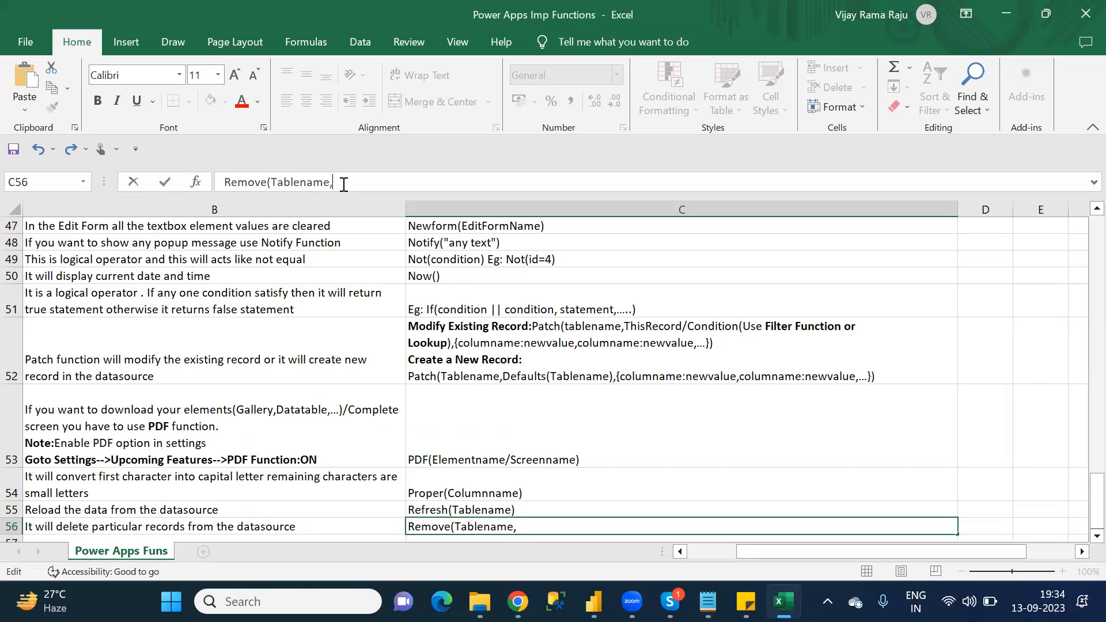
pyautogui.hotkey('alt', 'Tab')
pyautogui.hotkey('alt', 'Tab')
pyautogui.write('condition')
pyautogui.write('(')
pyautogui.write('Fil')
pyautogui.press('BackSpace')
pyautogui.press('BackSpace')
pyautogui.press('BackSpace')
pyautogui.write('Use')
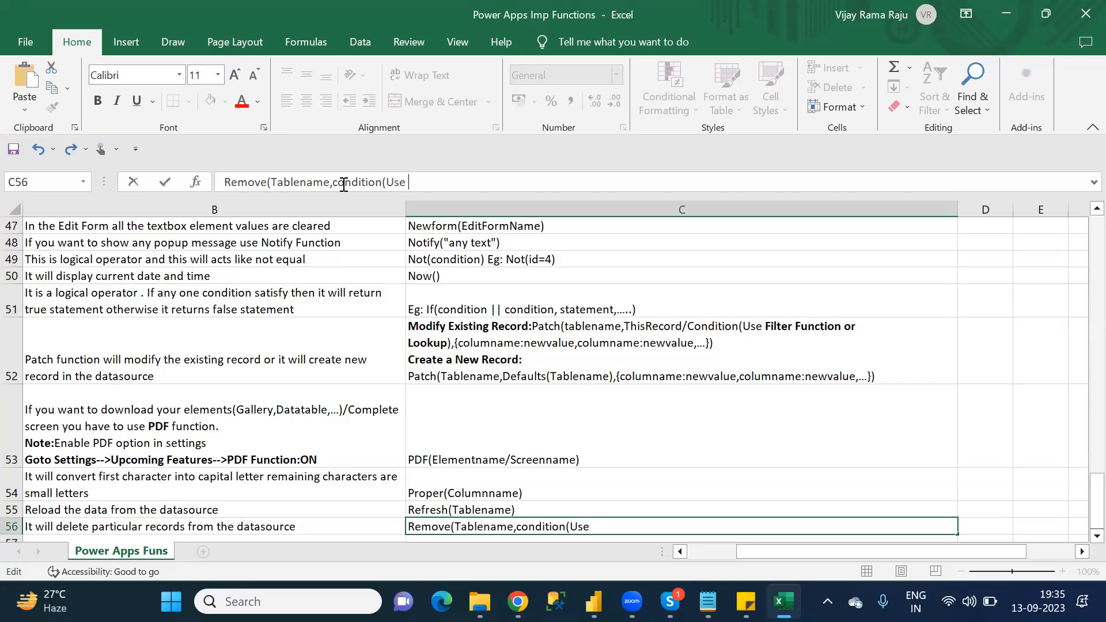
pyautogui.write(' Filter or Loo')
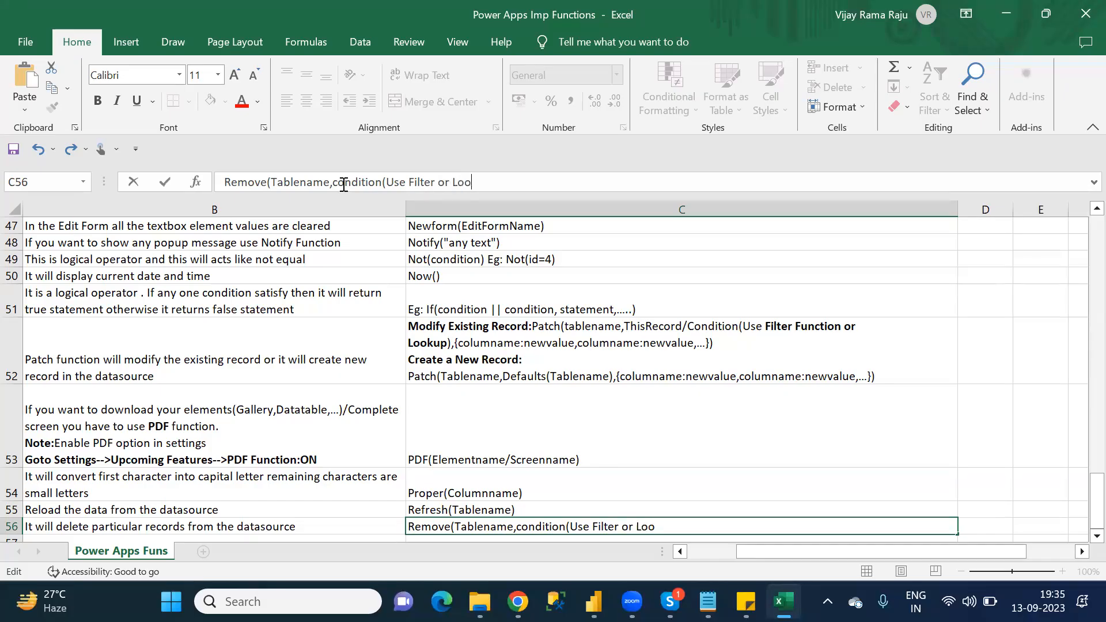
# Step: Complete the condition note in C56 with "Filter or Lookup function" and close both parentheses
pyautogui.write('kup function')
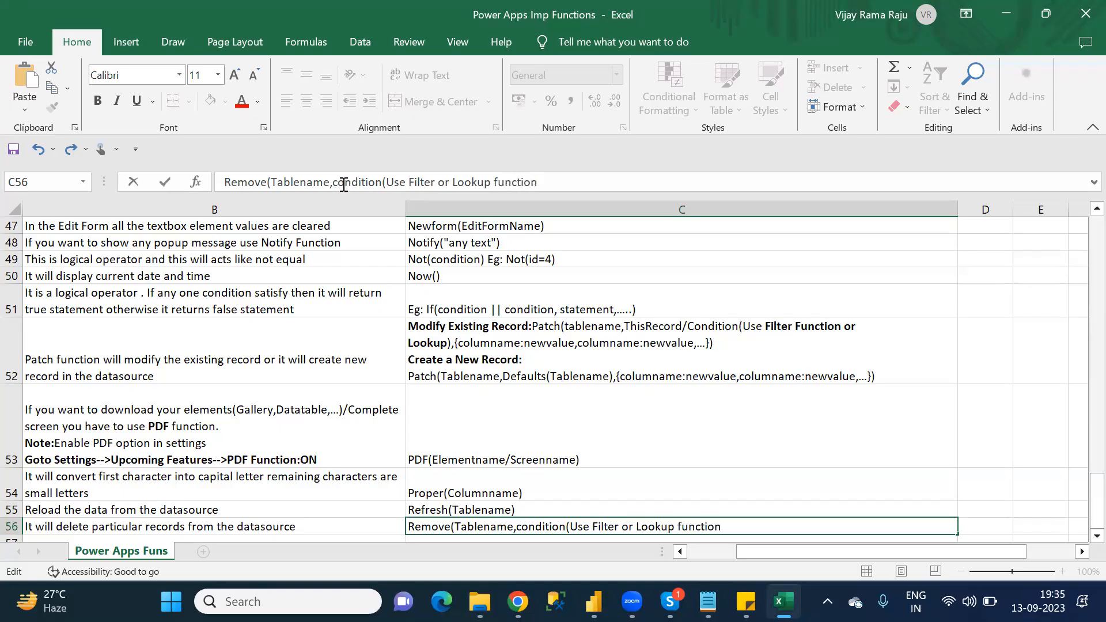
pyautogui.write('))')
# Step: Rename the condition in C56's syntax to "condition1" and add "condition2" as another argument before the closing parenthesis
pyautogui.click(542, 182)
pyautogui.write(',')
pyautogui.click(381, 183)
pyautogui.write('1')
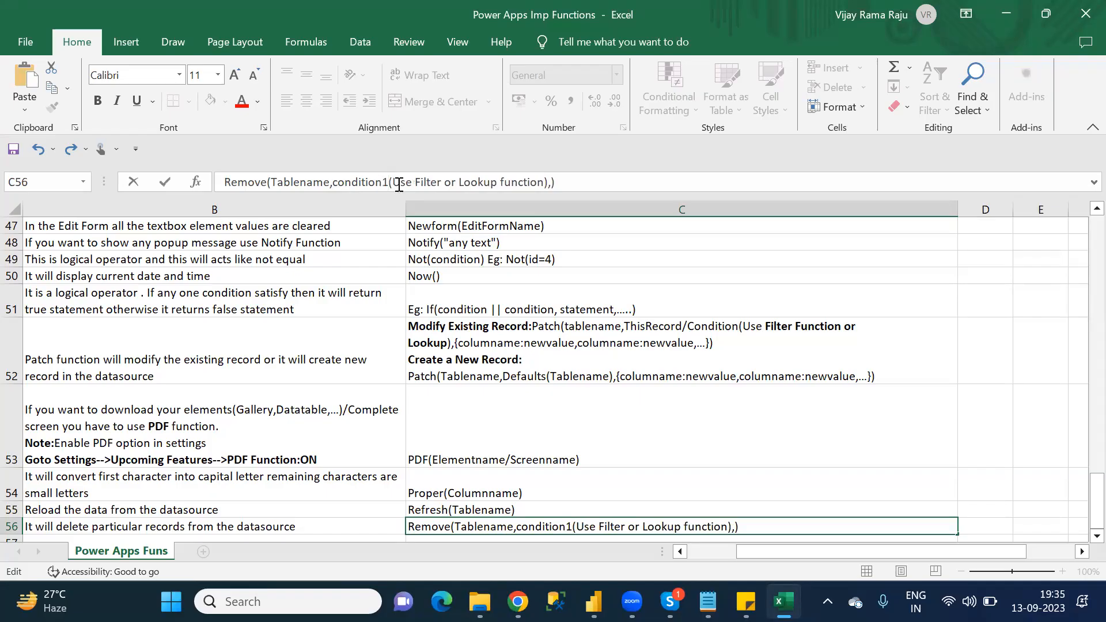
pyautogui.click(551, 182)
pyautogui.write('condition2')
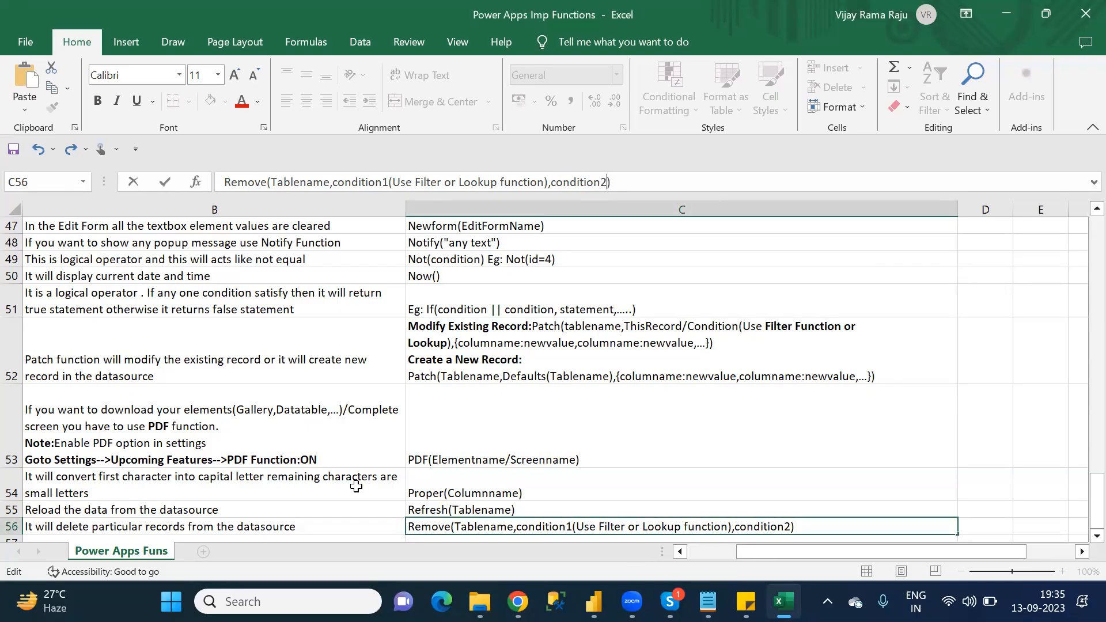
# Step: Finish editing C56 and enter "RemoveIf" as the next function name in A57
pyautogui.click(323, 513)
pyautogui.press('Down')
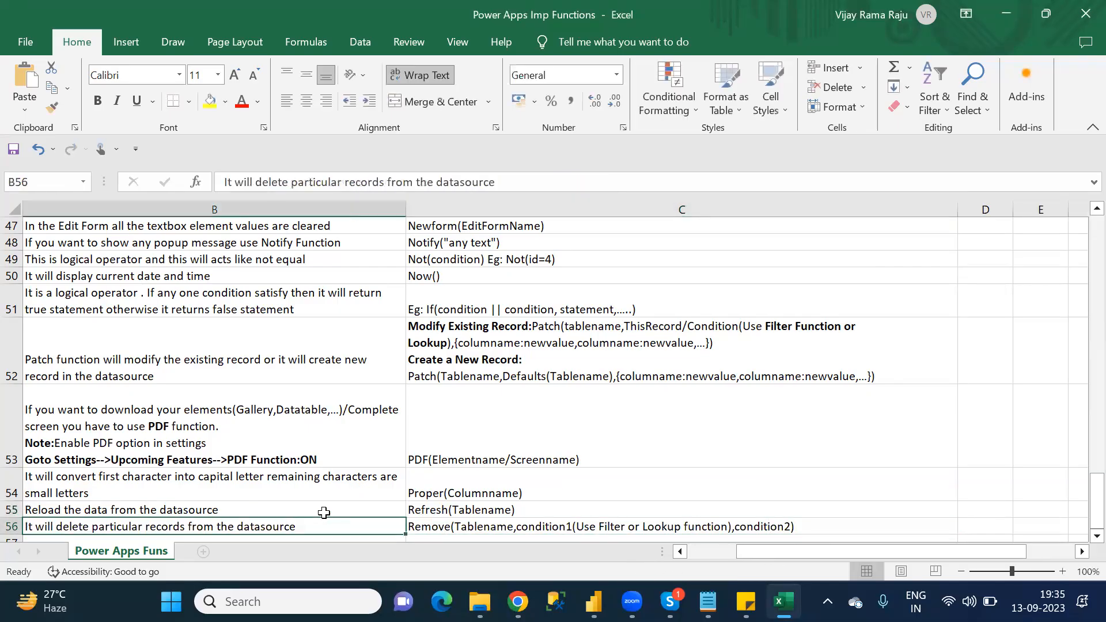
pyautogui.press('Left')
pyautogui.press('Down')
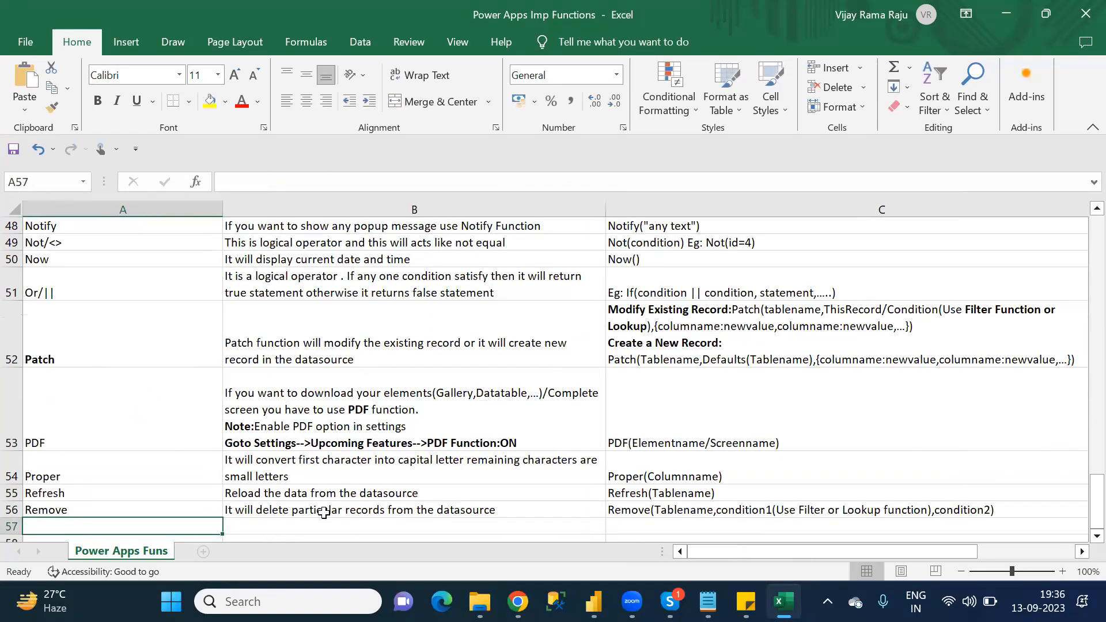
pyautogui.write('Remove')
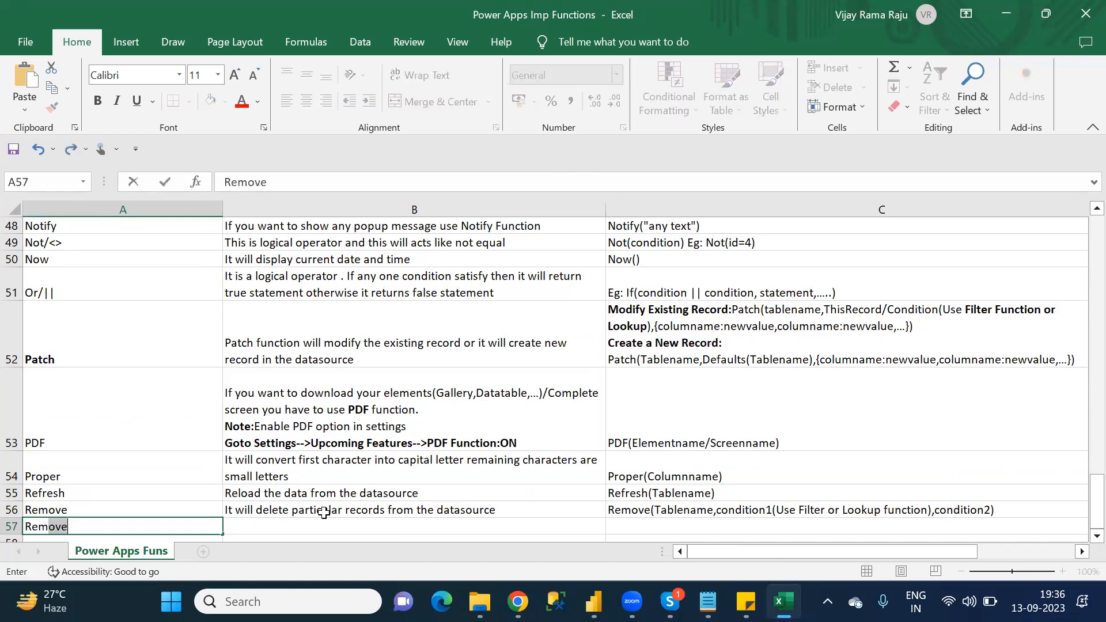
pyautogui.write('If(')
pyautogui.press('BackSpace')
pyautogui.press('Tab')
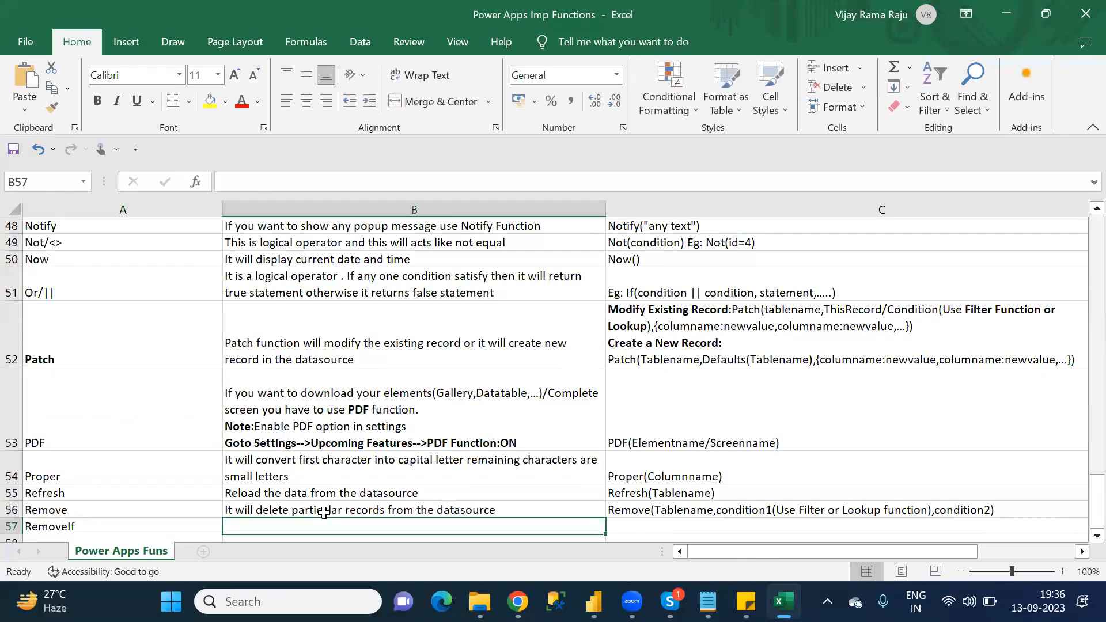
# Step: Begin the RemoveIf description in B57 with "Which ever condition is"
pyautogui.write('It')
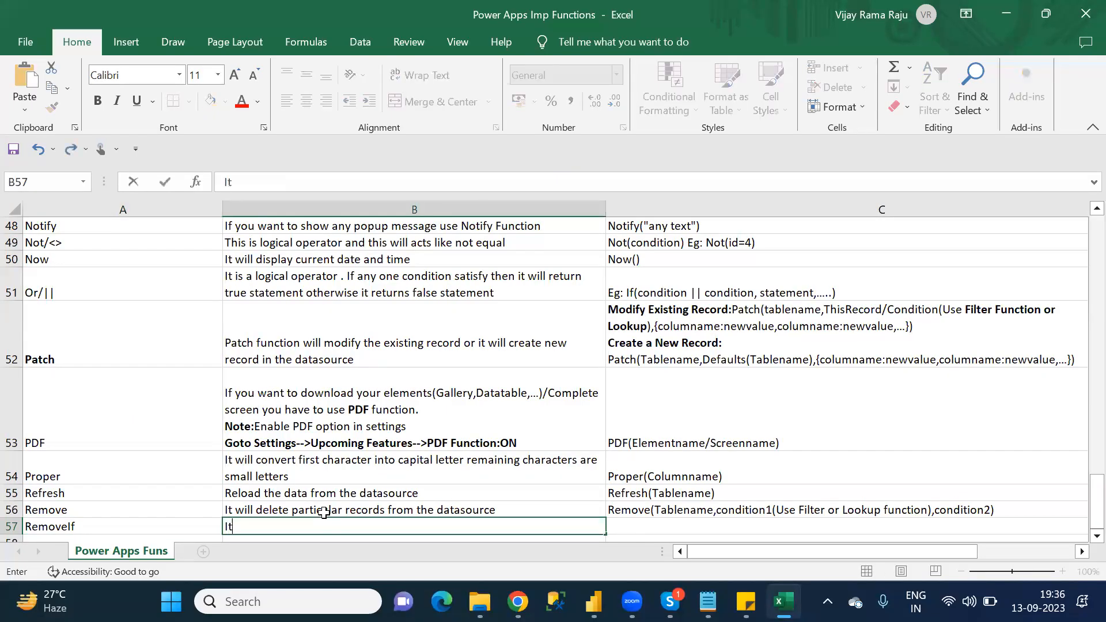
pyautogui.write(' will delte')
pyautogui.press('BackSpace')
pyautogui.press('BackSpace')
pyautogui.press('BackSpace')
pyautogui.press('BackSpace')
pyautogui.press('BackSpace')
pyautogui.press('BackSpace')
pyautogui.press('BackSpace')
pyautogui.press('BackSpace')
pyautogui.press('BackSpace')
pyautogui.press('BackSpace')
pyautogui.press('BackSpace')
pyautogui.press('BackSpace')
pyautogui.press('BackSpace')
pyautogui.write('Which ')
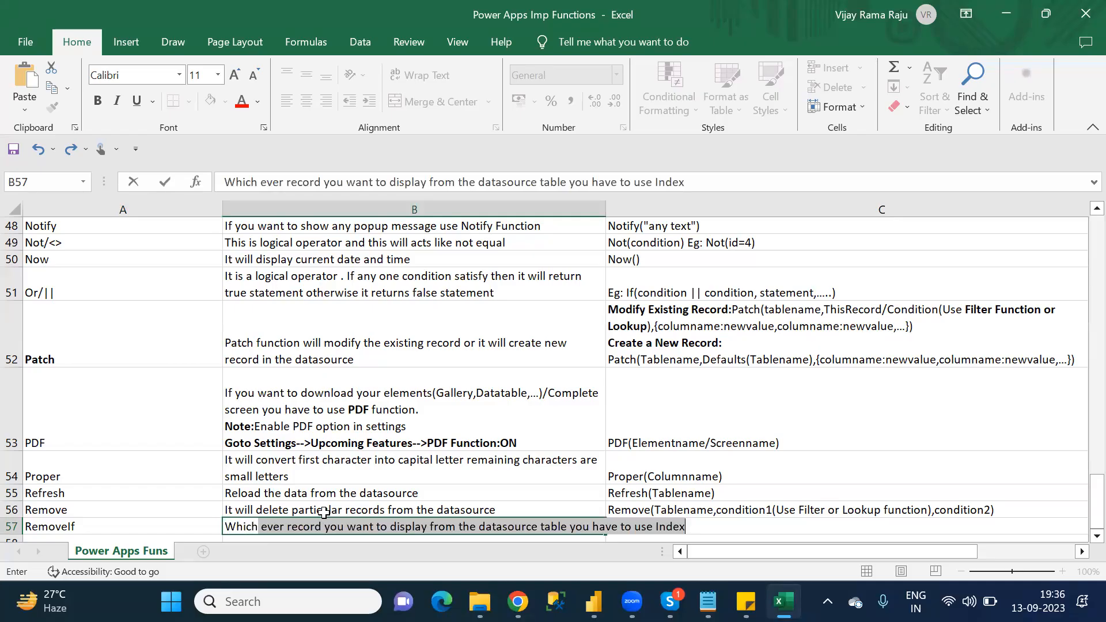
pyautogui.write('ever co')
pyautogui.write('ntio')
pyautogui.press('BackSpace')
pyautogui.press('BackSpace')
pyautogui.write('di')
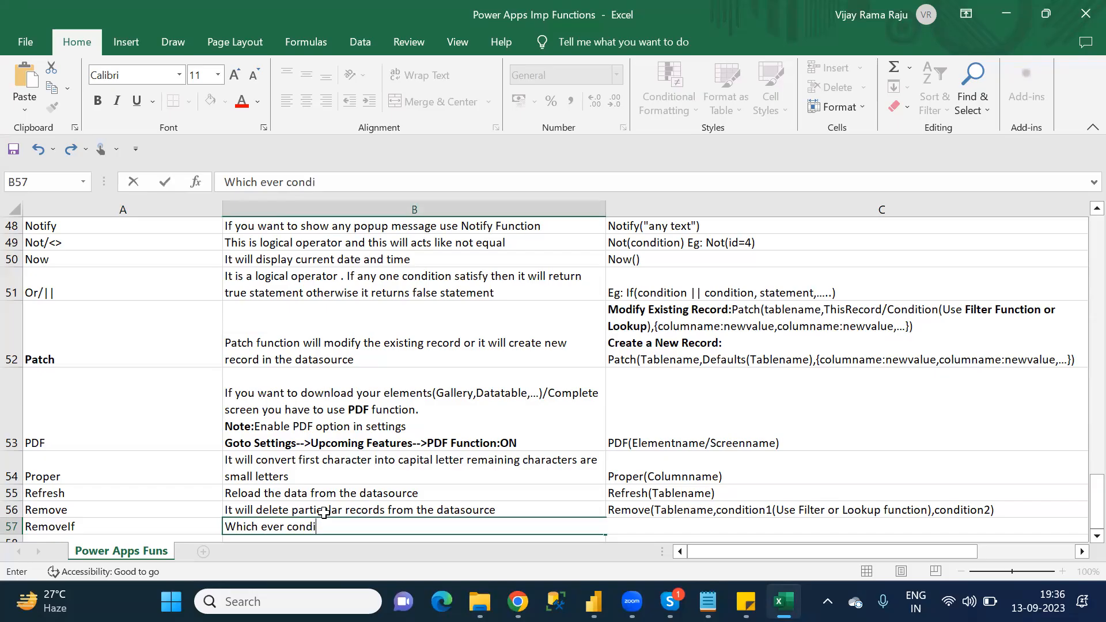
pyautogui.write('tion is sati')
pyautogui.write('fie')
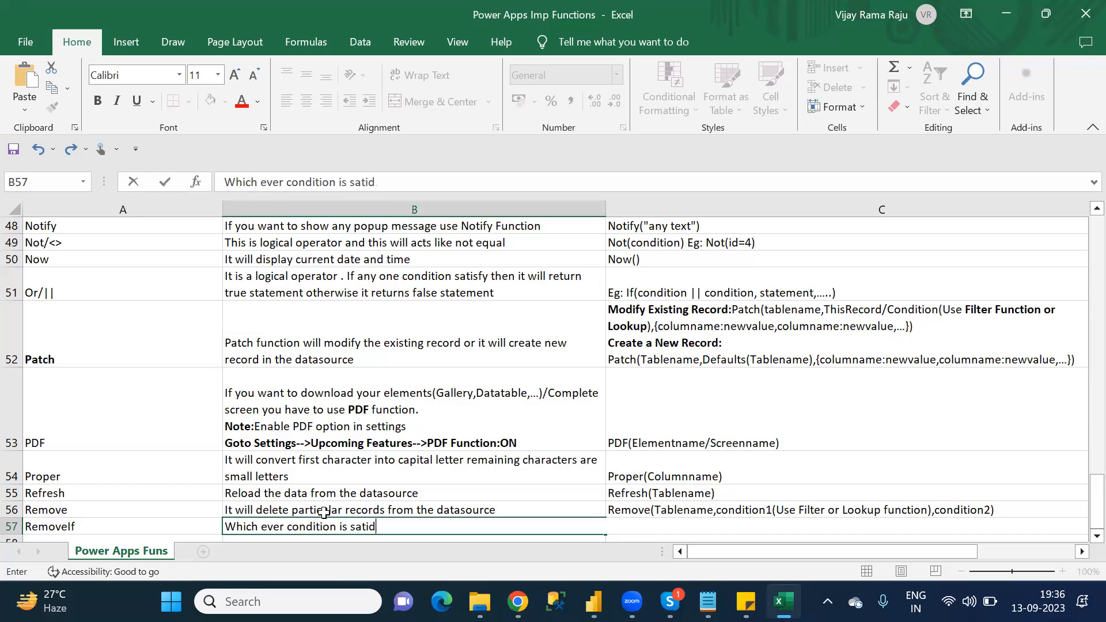
# Step: Complete the B57 description with "satisfied those related records only it will removed"
pyautogui.press('BackSpace')
pyautogui.press('BackSpace')
pyautogui.press('BackSpace')
pyautogui.write('sfied those re')
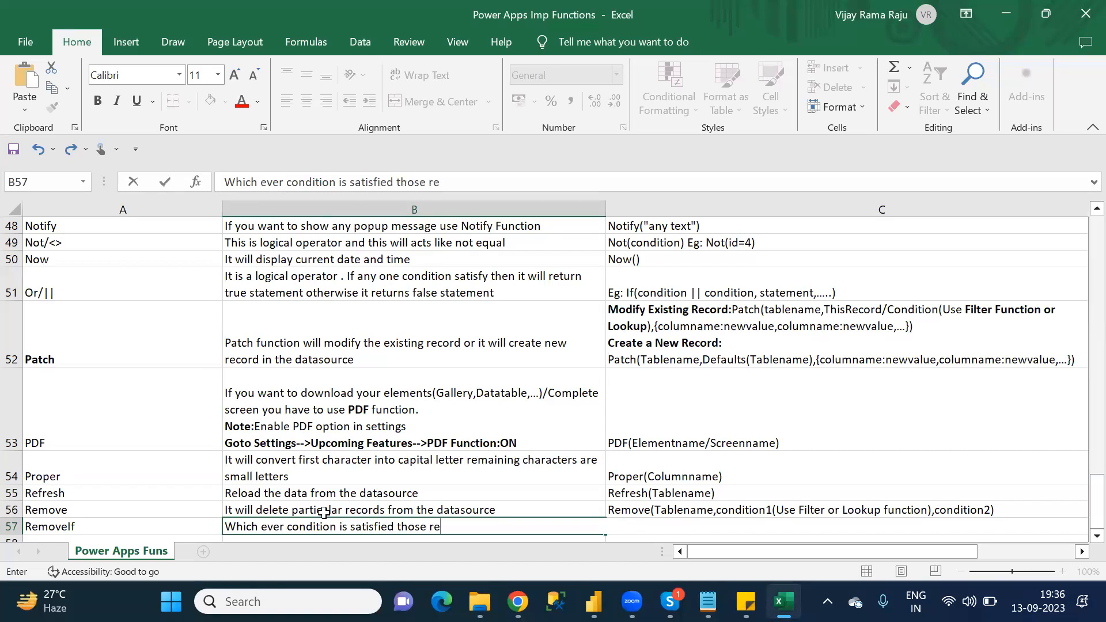
pyautogui.write('lated records')
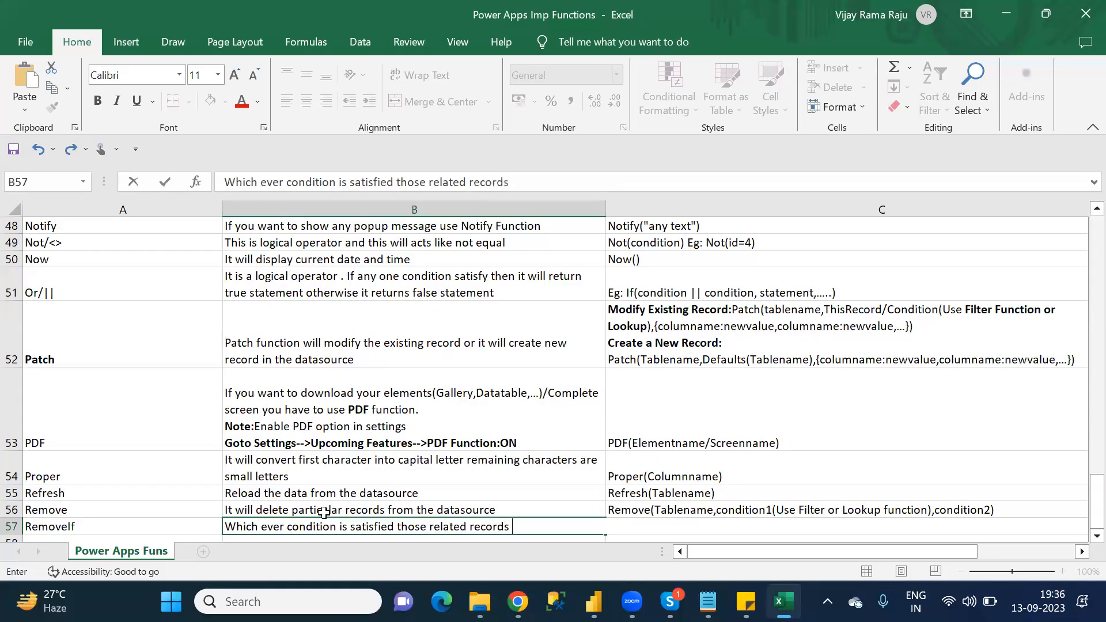
pyautogui.write(' only it will removed')
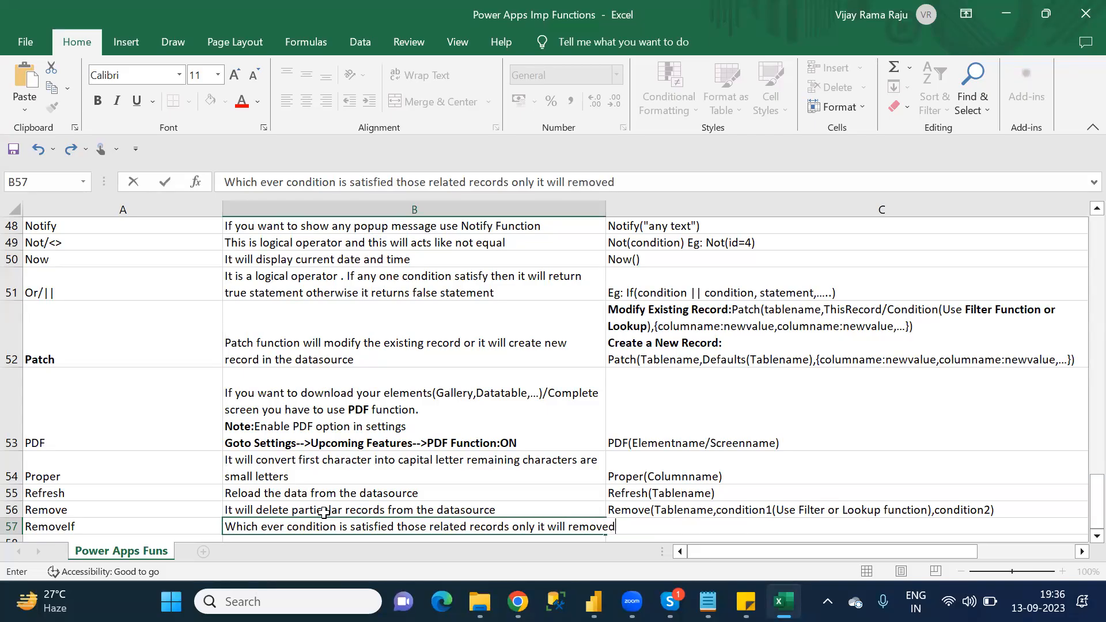
pyautogui.press('Tab')
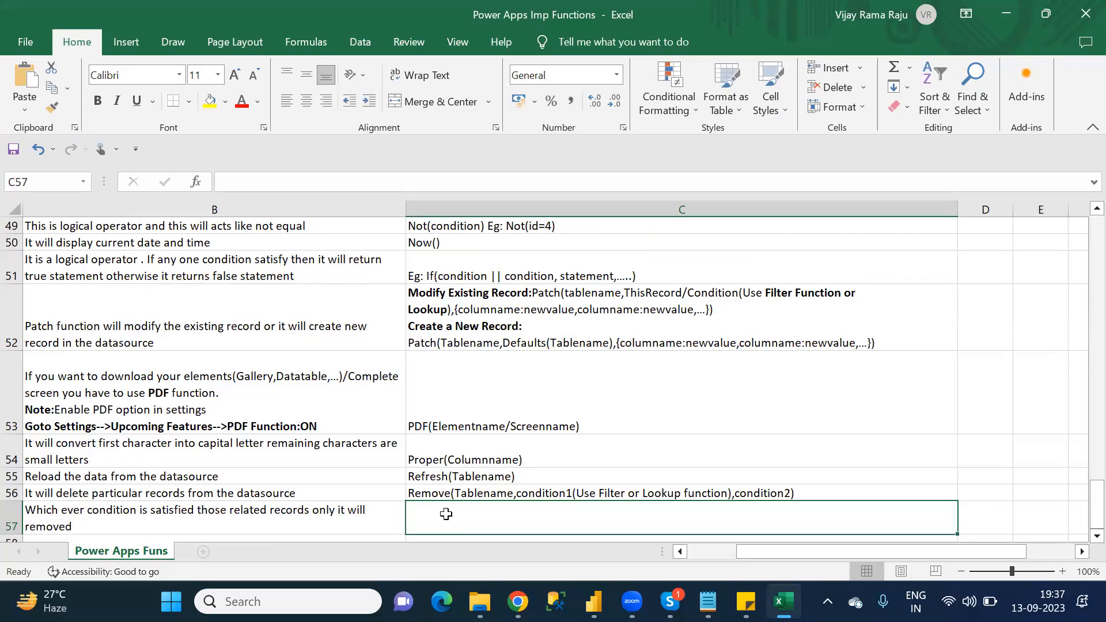
# Step: Start the RemoveIf syntax in C57 with "RemoveIf(tablename,Condition("
pyautogui.write('Remove')
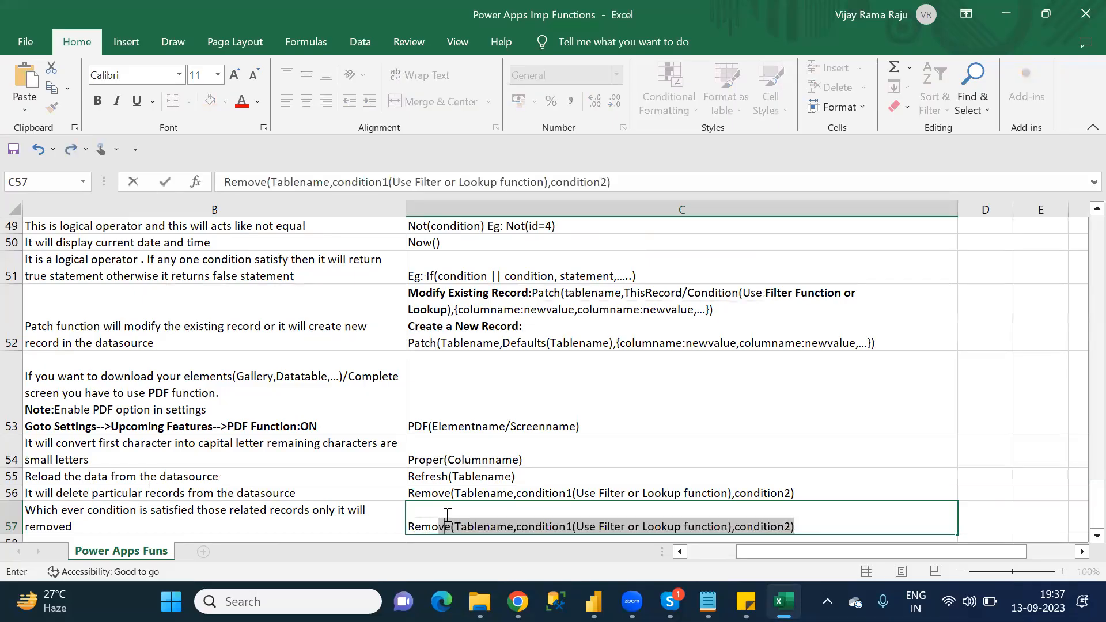
pyautogui.press('BackSpace')
pyautogui.write('If')
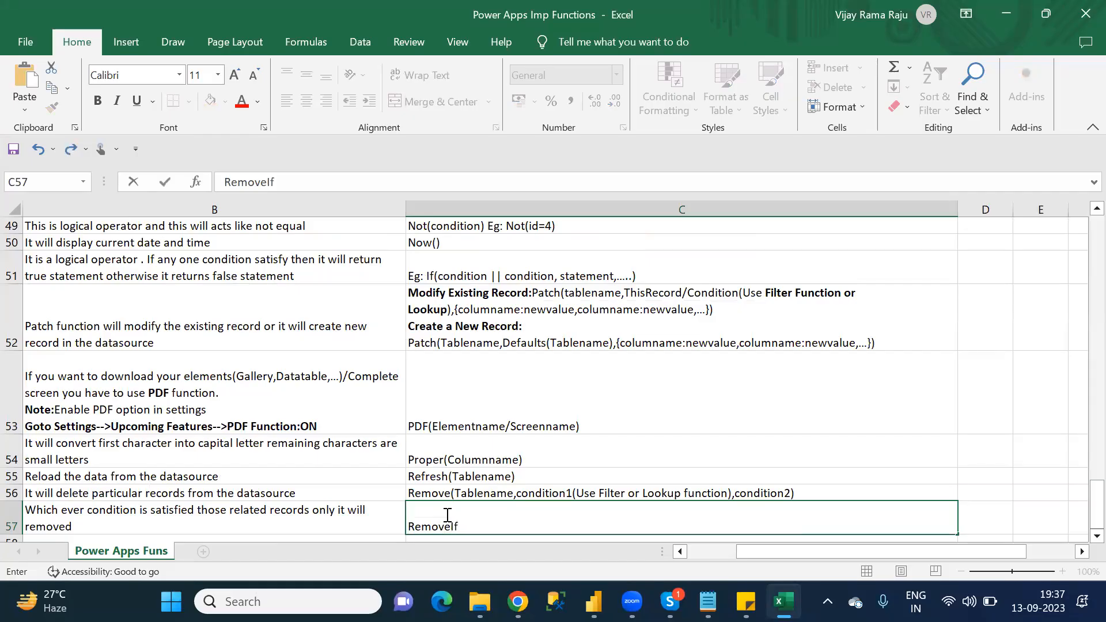
pyautogui.write('(tablename,Co')
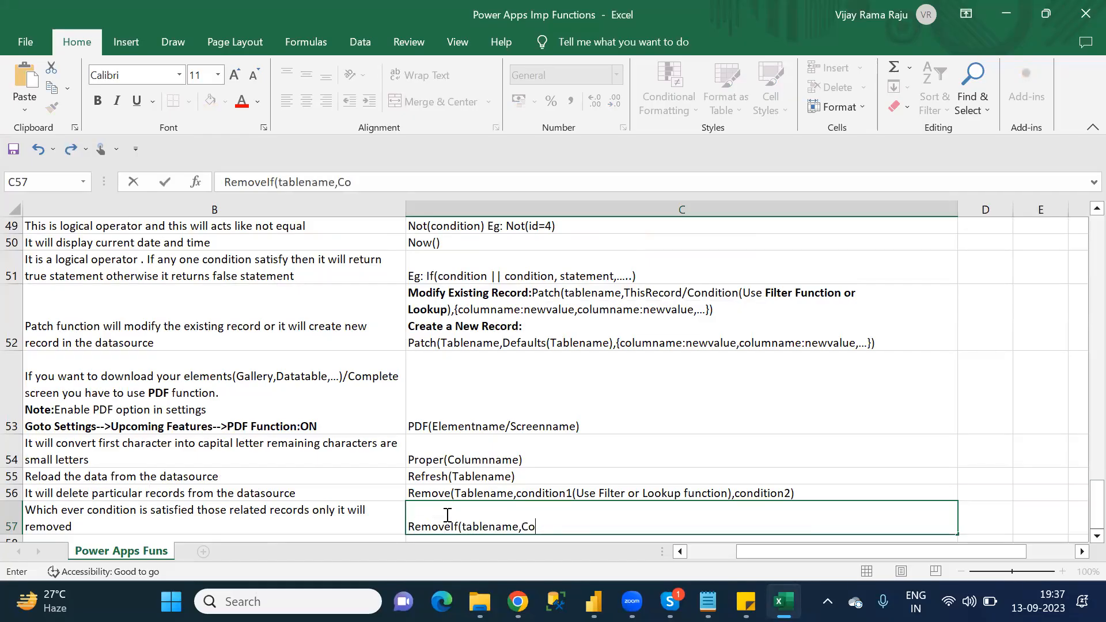
pyautogui.write('ndition')
pyautogui.write('(')
pyautogui.write('Colum')
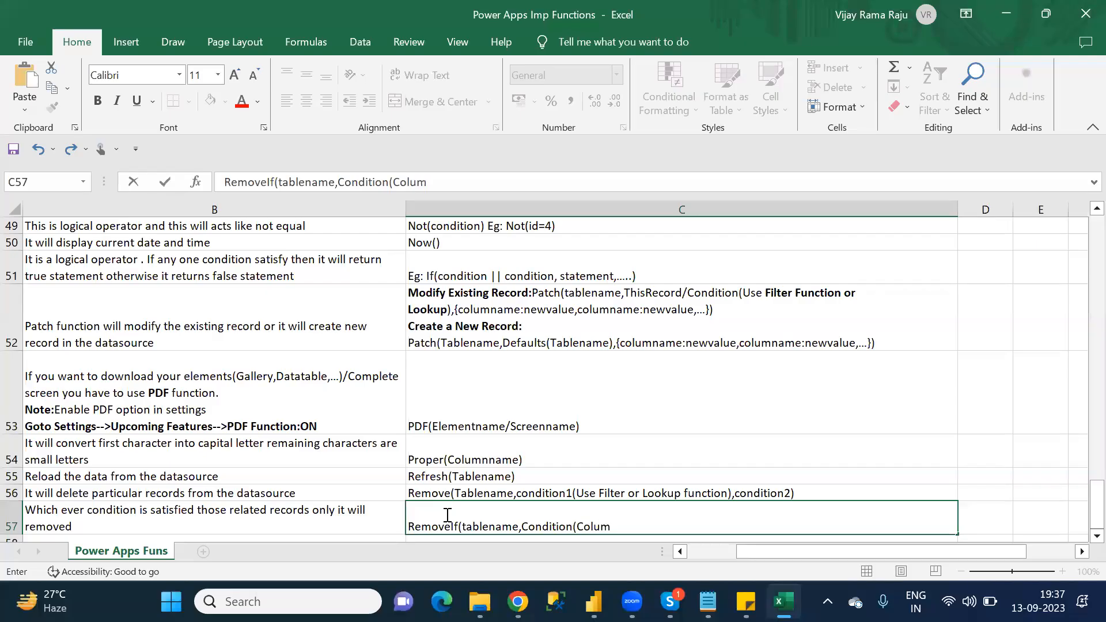
pyautogui.write('nname')
pyautogui.write('=')
pyautogui.press('BackSpace')
pyautogui.press('BackSpace')
pyautogui.press('BackSpace')
pyautogui.press('BackSpace')
pyautogui.press('BackSpace')
pyautogui.press('BackSpace')
pyautogui.press('BackSpace')
pyautogui.press('BackSpace')
pyautogui.press('BackSpace')
pyautogui.press('BackSpace')
# Step: Complete the C57 syntax with the example "Eg:Id=4", close both parentheses, and move to A58
pyautogui.press('BackSpace')
pyautogui.write('Eg:id')
pyautogui.press('BackSpace')
pyautogui.press('BackSpace')
pyautogui.write('Id=4))')
pyautogui.press('Return')
pyautogui.press('Left')
pyautogui.press('Left')
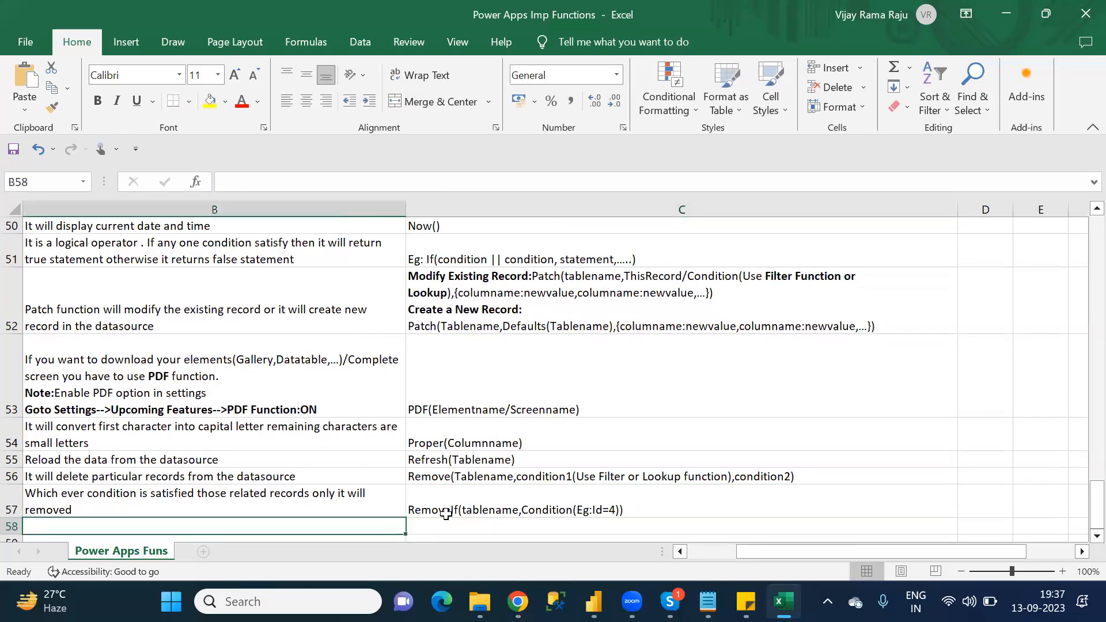
# Step: Switch to the Category_Wise_Functions list in Notepad and check which R category function follows RemoveIf
pyautogui.hotkey('alt', 'Tab')
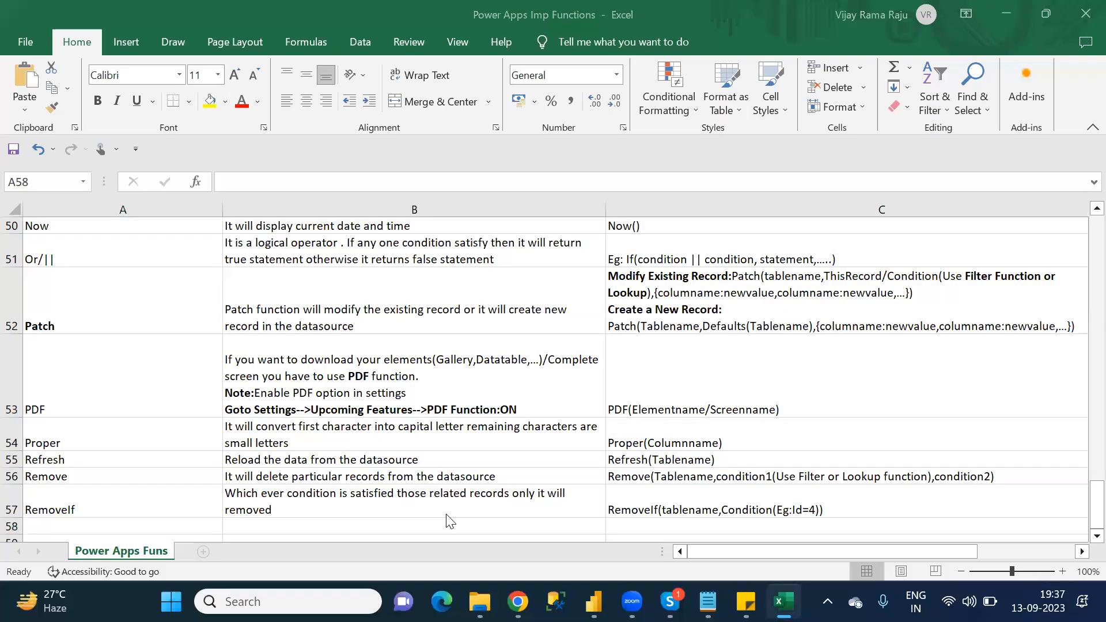
pyautogui.hotkey('alt', 'Tab')
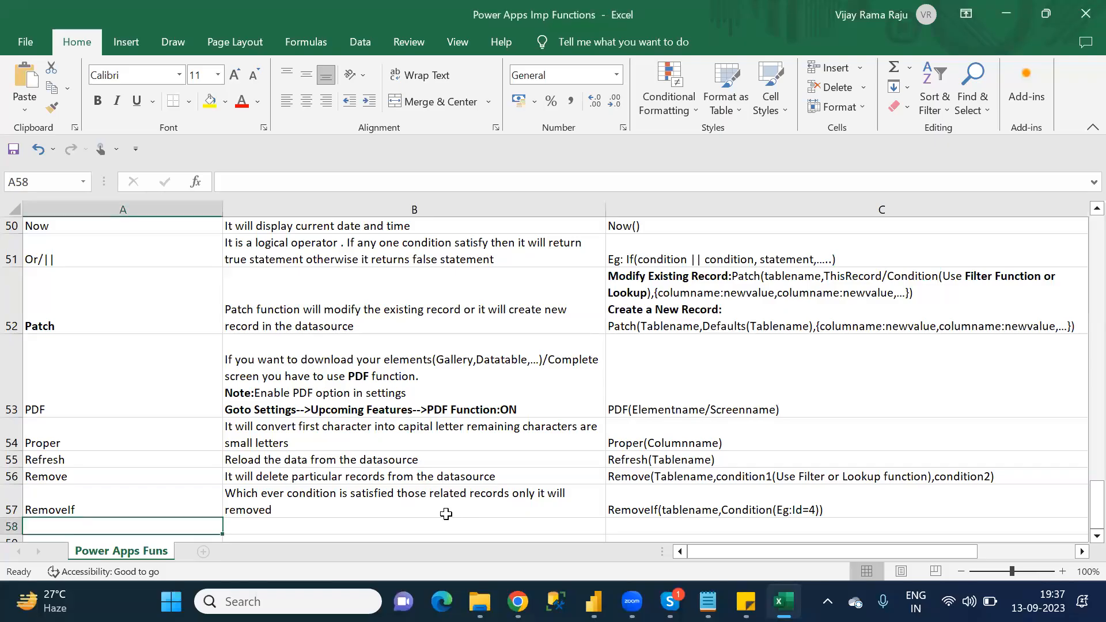
pyautogui.hotkey('alt', 'Tab')
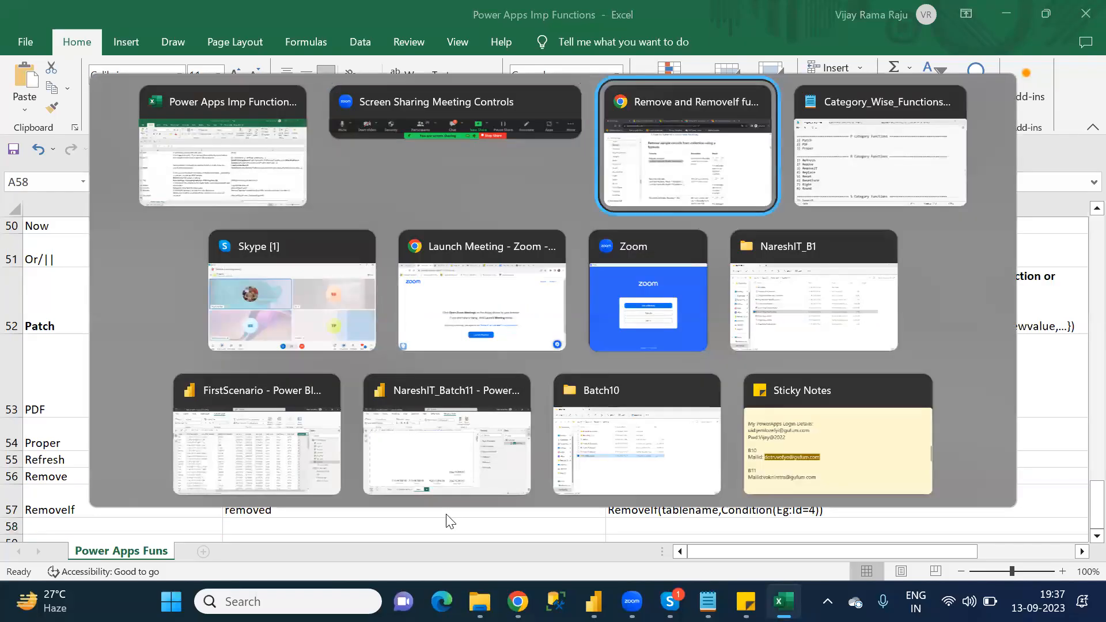
pyautogui.hotkey('alt', 'Tab')
pyautogui.hotkey('alt', 'Tab')
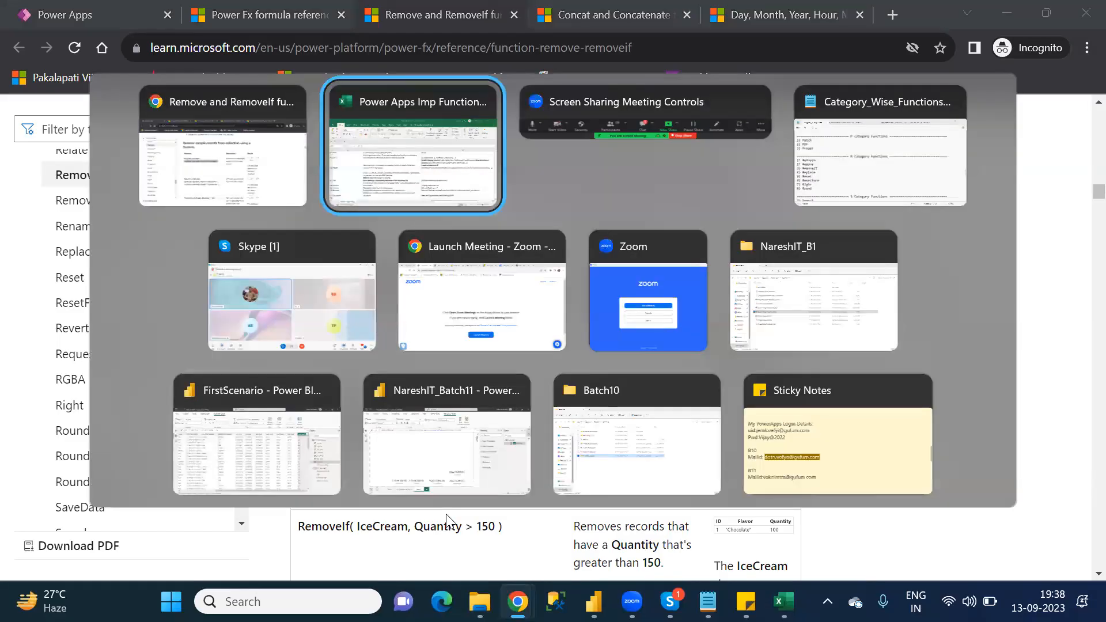
pyautogui.hotkey('alt', 'Tab')
pyautogui.hotkey('alt', 'Tab')
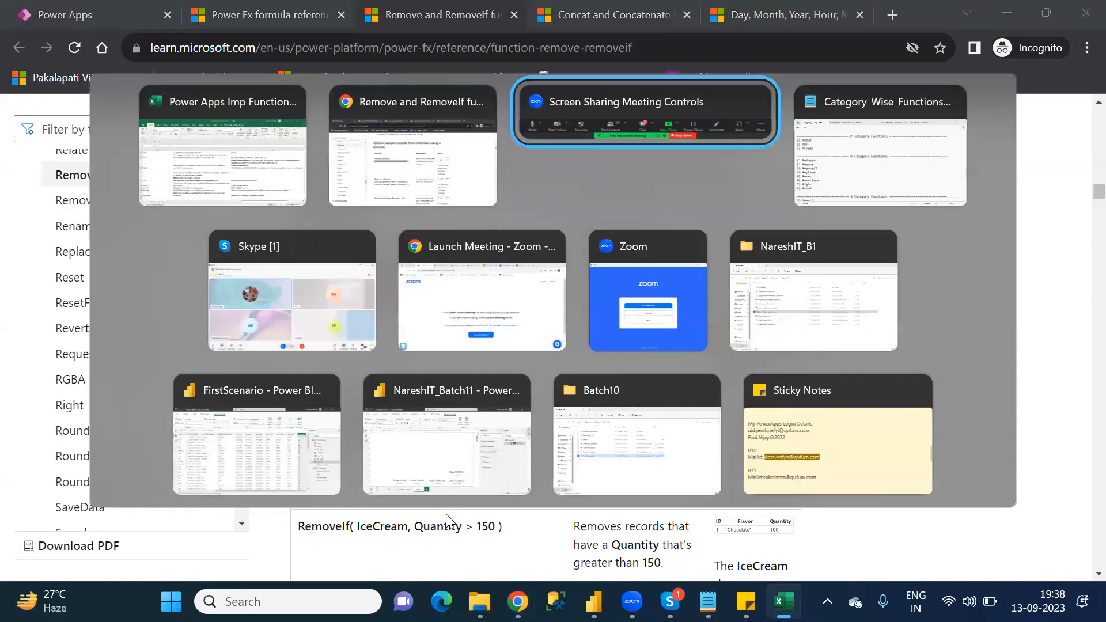
pyautogui.hotkey('alt', 'Tab')
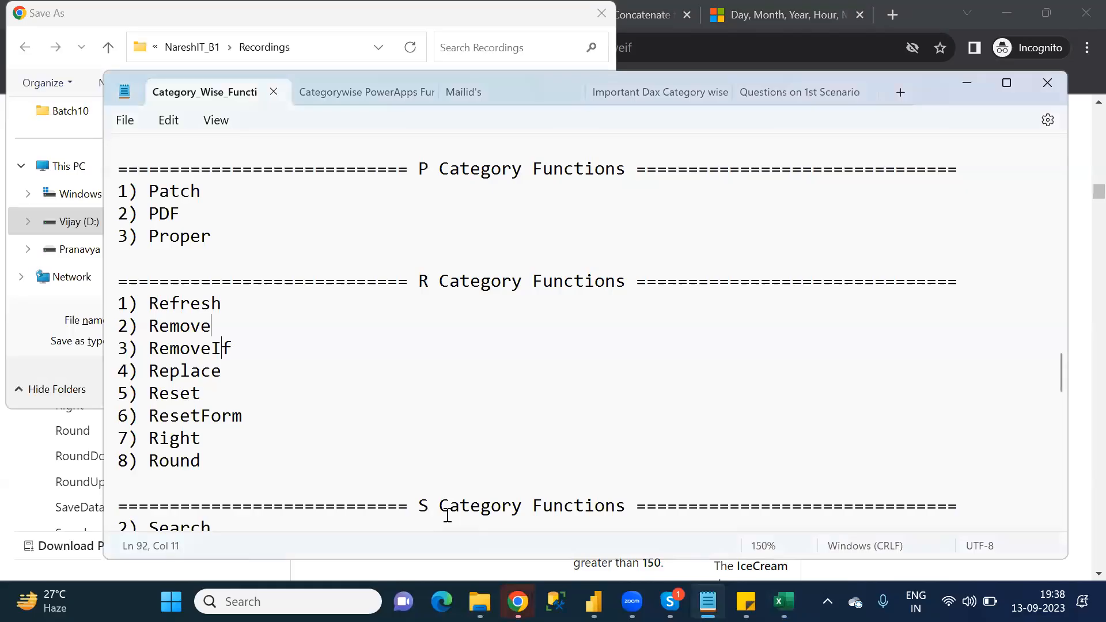
pyautogui.press('Down')
# Step: Return to Excel and enter "Replace" as the function name in A58
pyautogui.hotkey('alt', 'Tab')
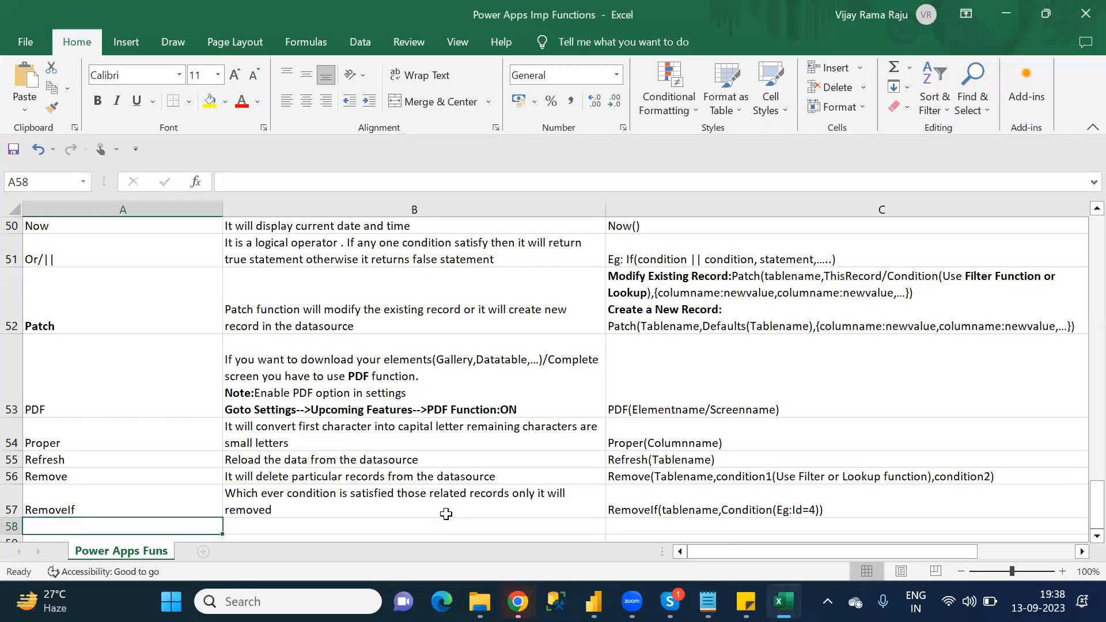
pyautogui.write('Replace')
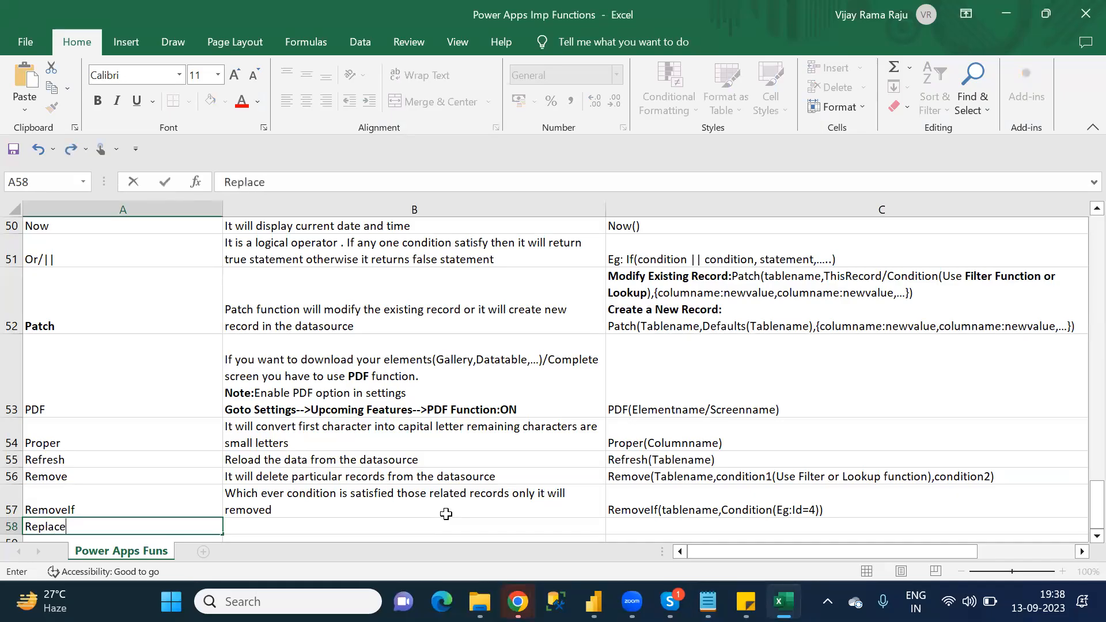
pyautogui.press('Tab')
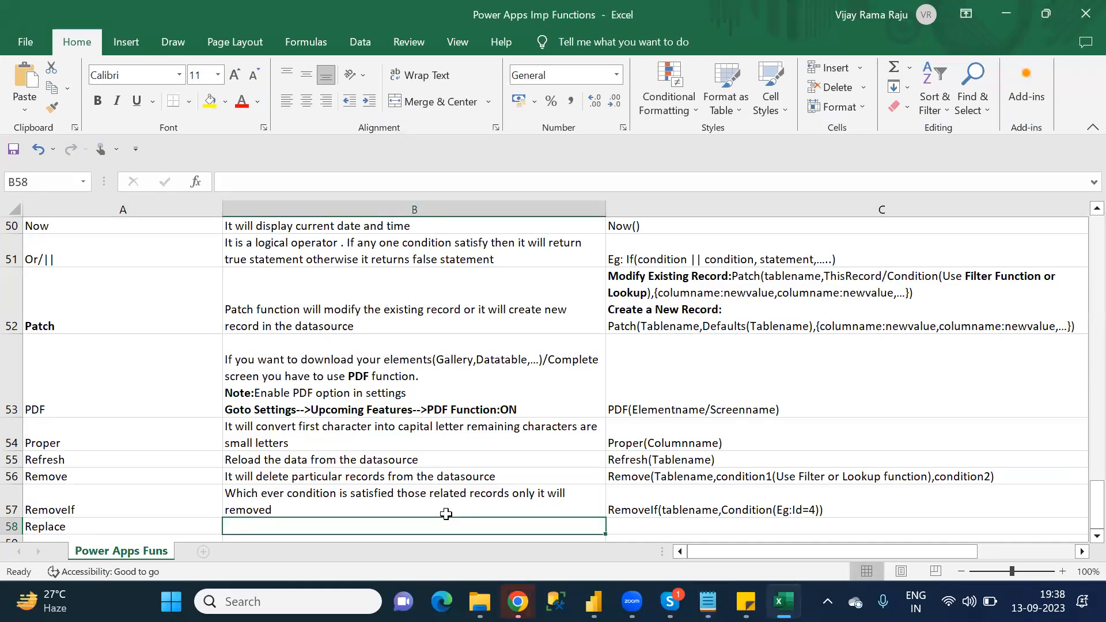
# Step: Enter the Replace description "It will replace with existing value" in B58
pyautogui.write('It w')
pyautogui.press('BackSpace')
pyautogui.press('BackSpace')
pyautogui.press('BackSpace')
pyautogui.press('BackSpace')
pyautogui.write('It will')
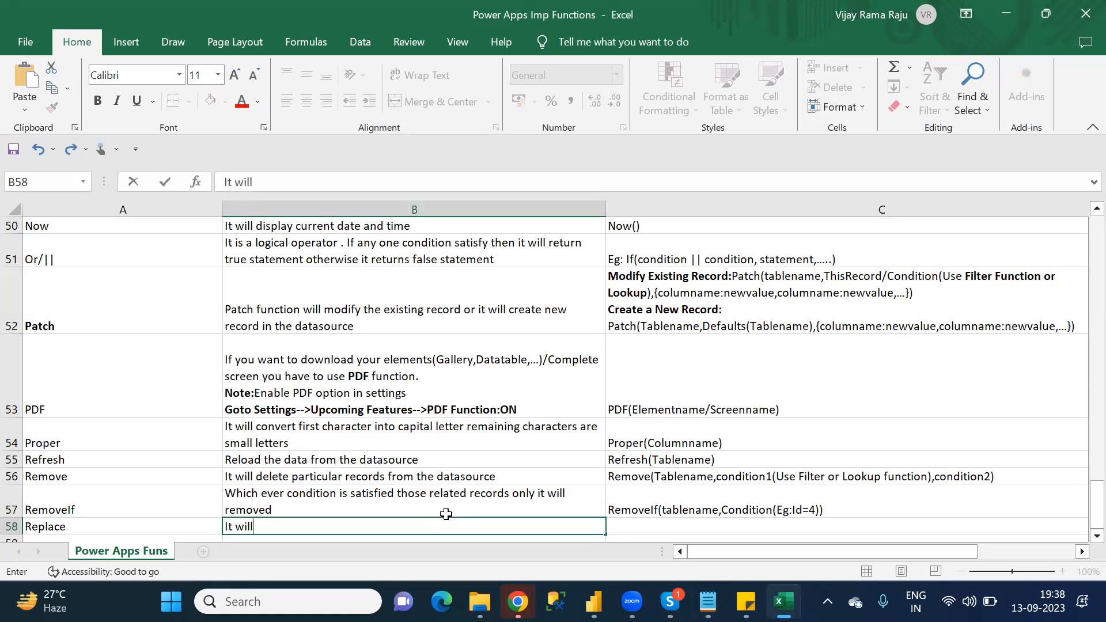
pyautogui.write(' r')
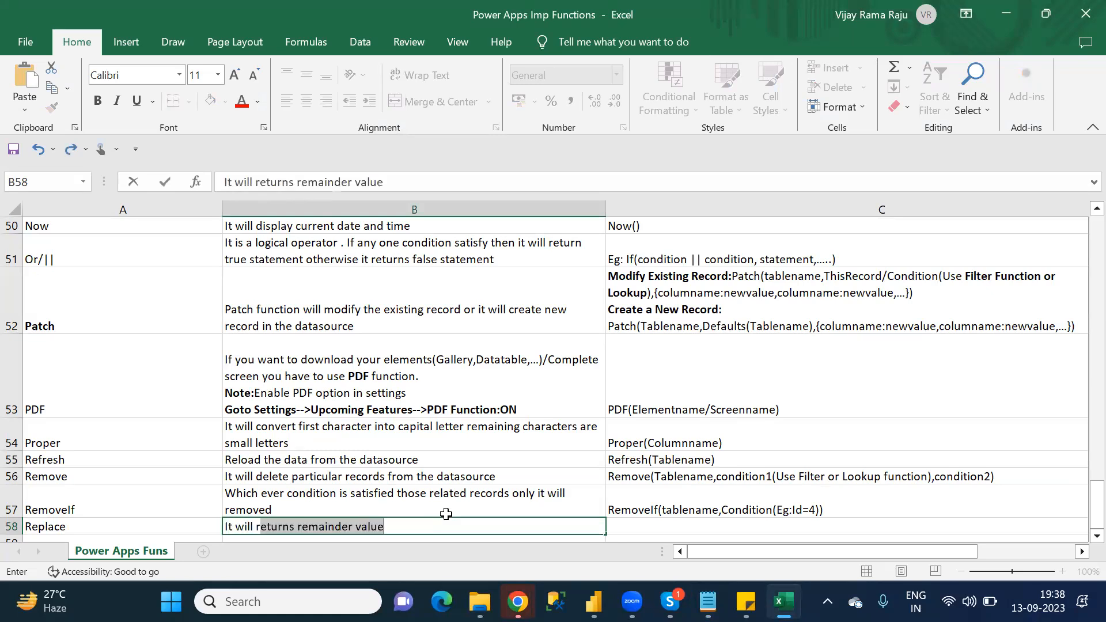
pyautogui.write('eplace w')
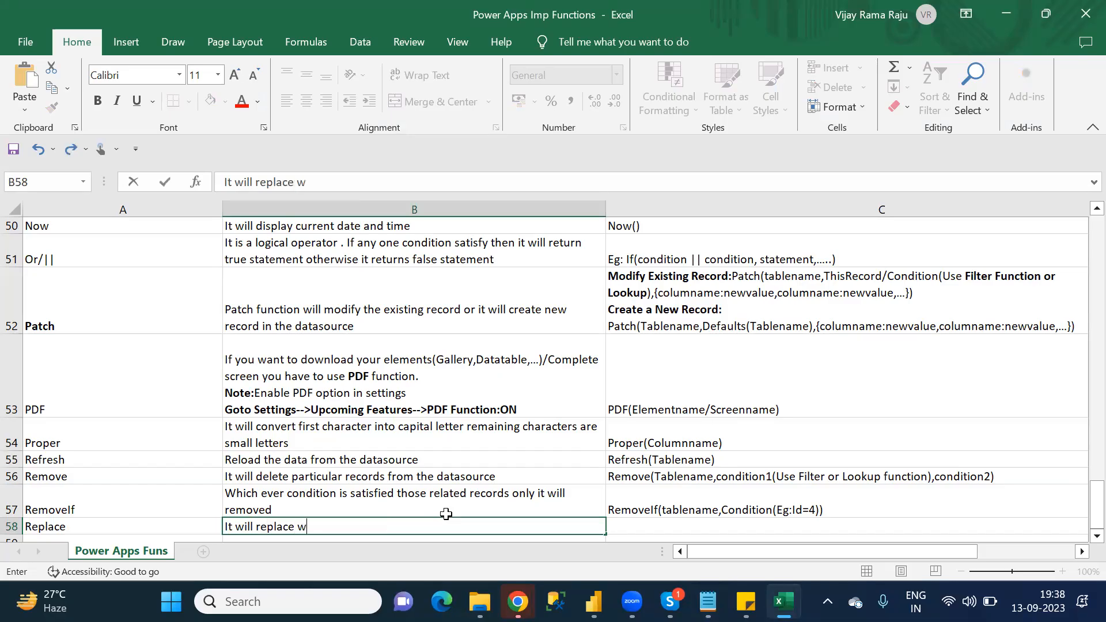
pyautogui.write('ith existing')
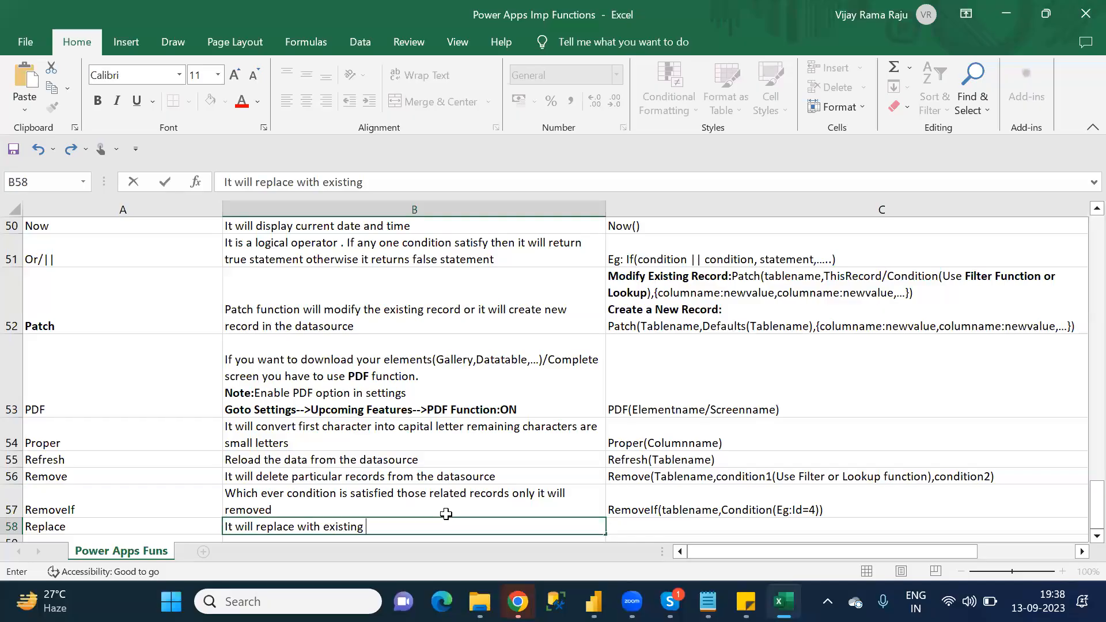
pyautogui.write(' value')
pyautogui.press('Tab')
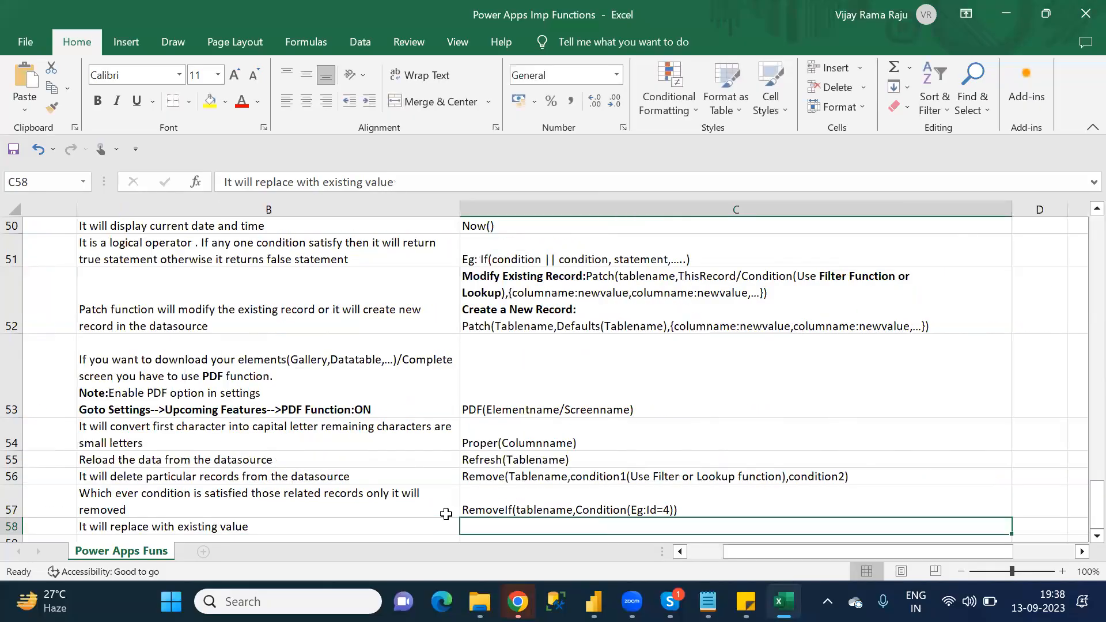
# Step: Start the Replace syntax in C58 with "Replace(Columname"
pyautogui.write('Replace')
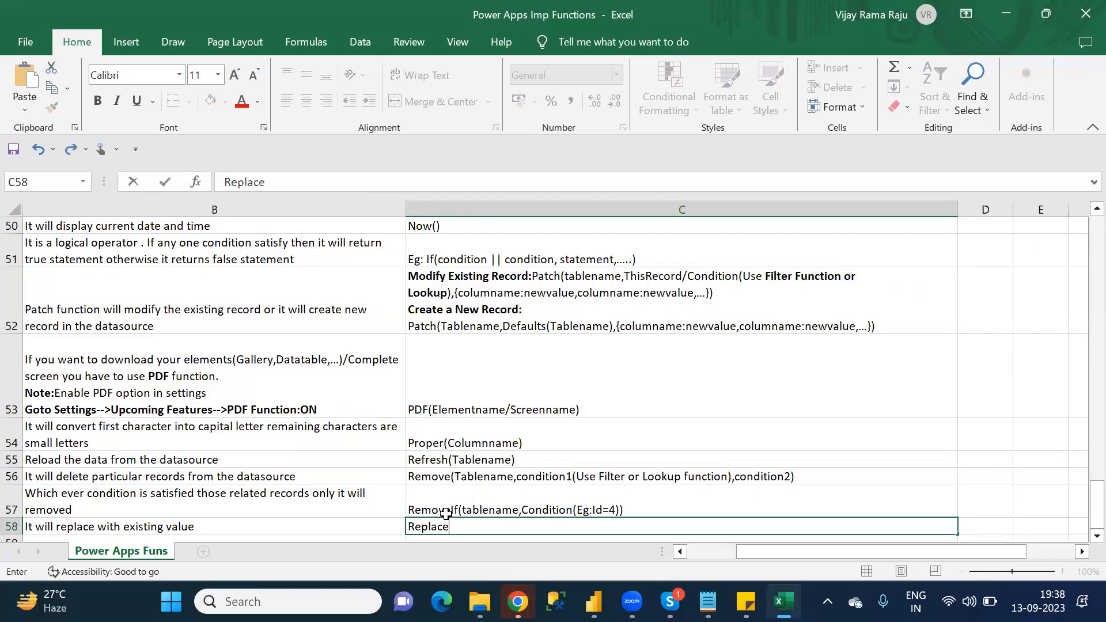
pyautogui.write('(')
pyautogui.write('Colu')
pyautogui.write('mnn')
pyautogui.press('BackSpace')
pyautogui.press('BackSpace')
pyautogui.press('BackSpace')
pyautogui.write('mname')
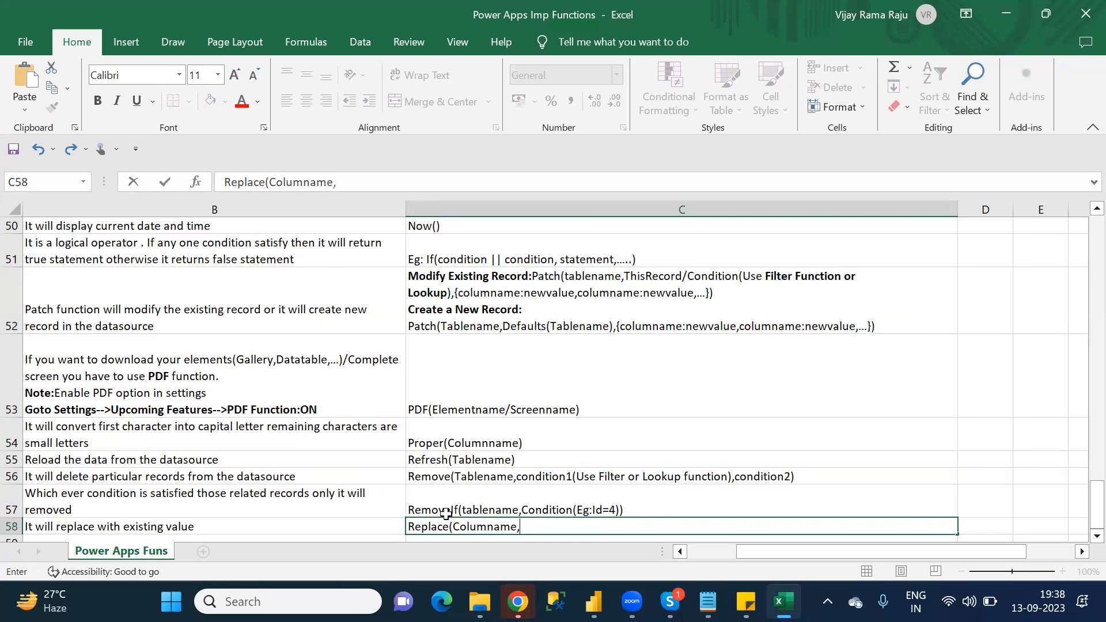
pyautogui.write(',Startpoi')
# Step: Extend the Replace syntax in C58 with the arguments "Startposition" and "No of characters", separated by commas
pyautogui.press('BackSpace')
pyautogui.write('sition')
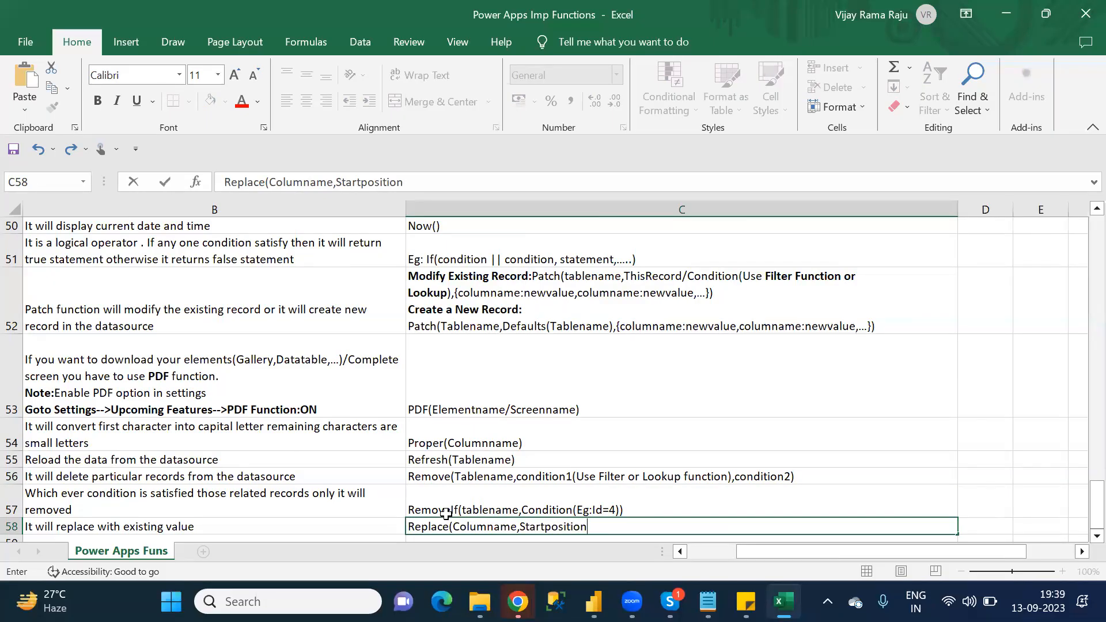
pyautogui.write(',No of characters')
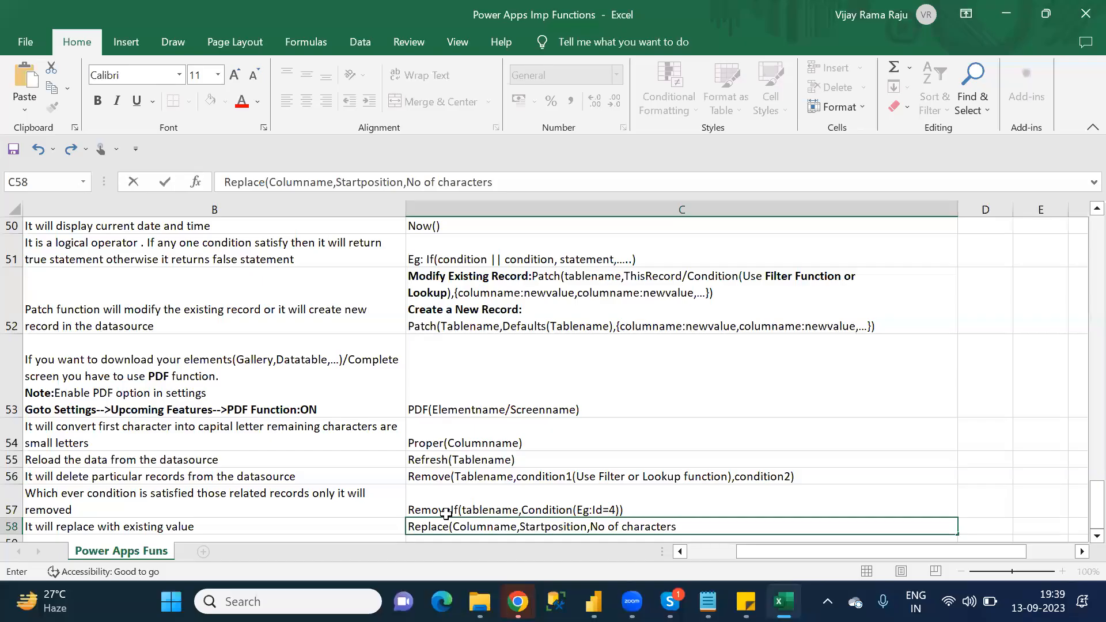
# Step: Complete the Replace syntax in C58 with the argument "New value" and a closing parenthesis, and go to A59
pyautogui.write(',New value)')
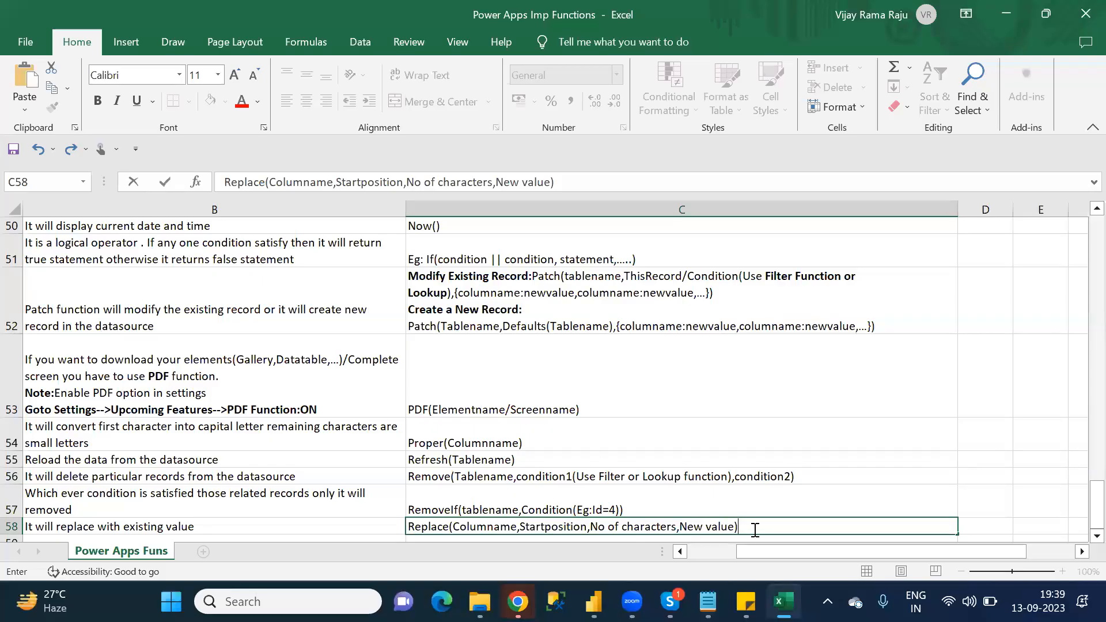
pyautogui.press('Return')
pyautogui.press('Home')
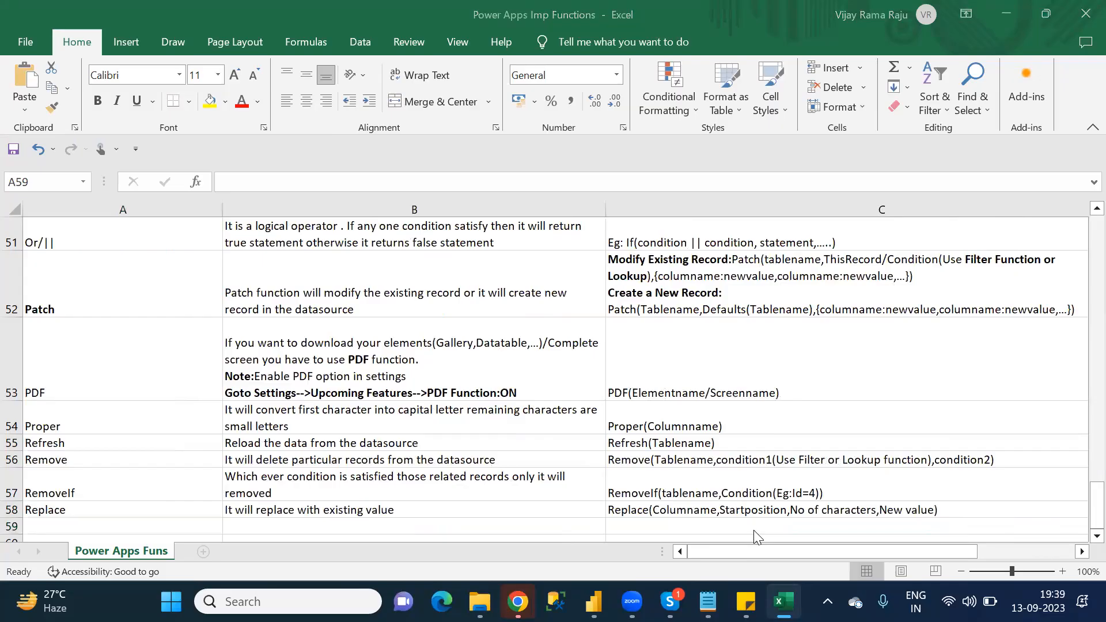
# Step: Check the R category list in Notepad for the function after Replace, return to Excel and enter "Reset" in A59
pyautogui.hotkey('alt', 'Tab')
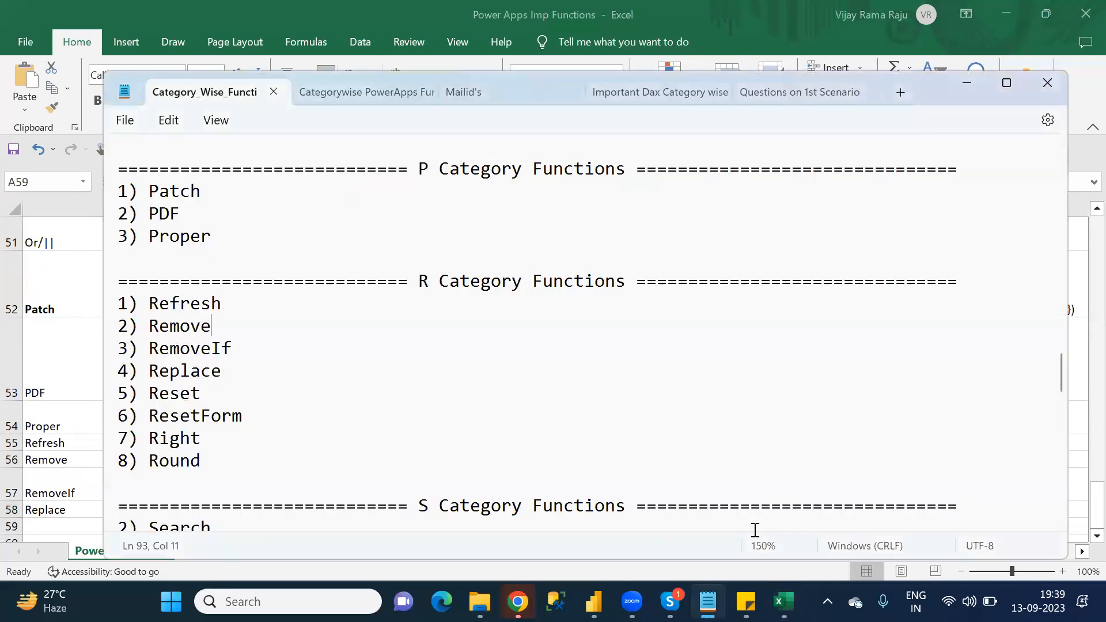
pyautogui.hotkey('alt', 'Tab')
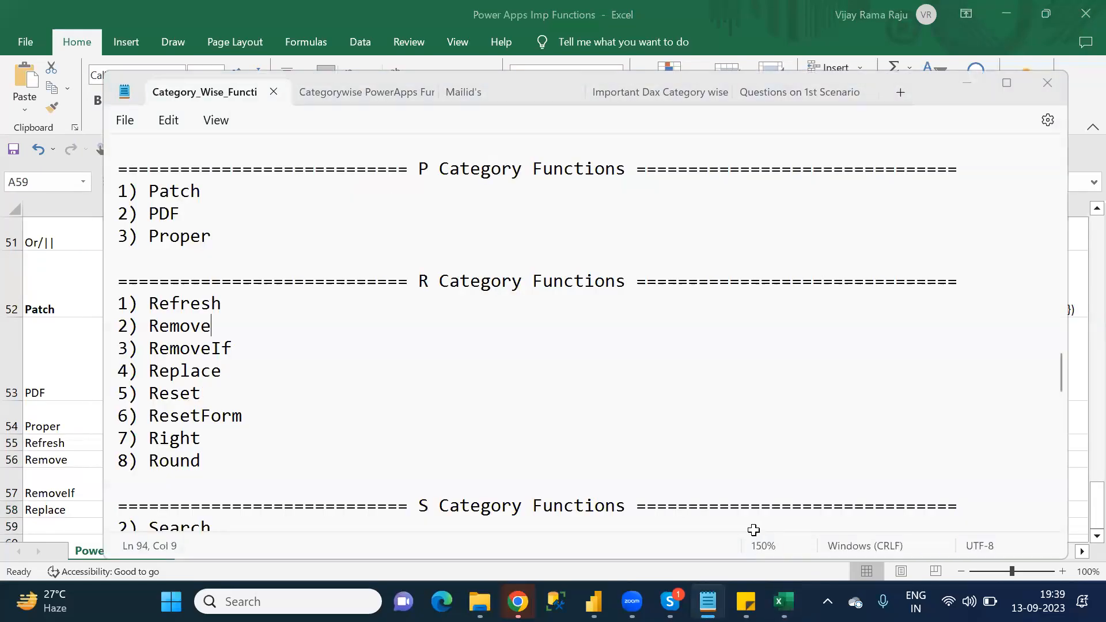
pyautogui.hotkey('alt', 'Tab')
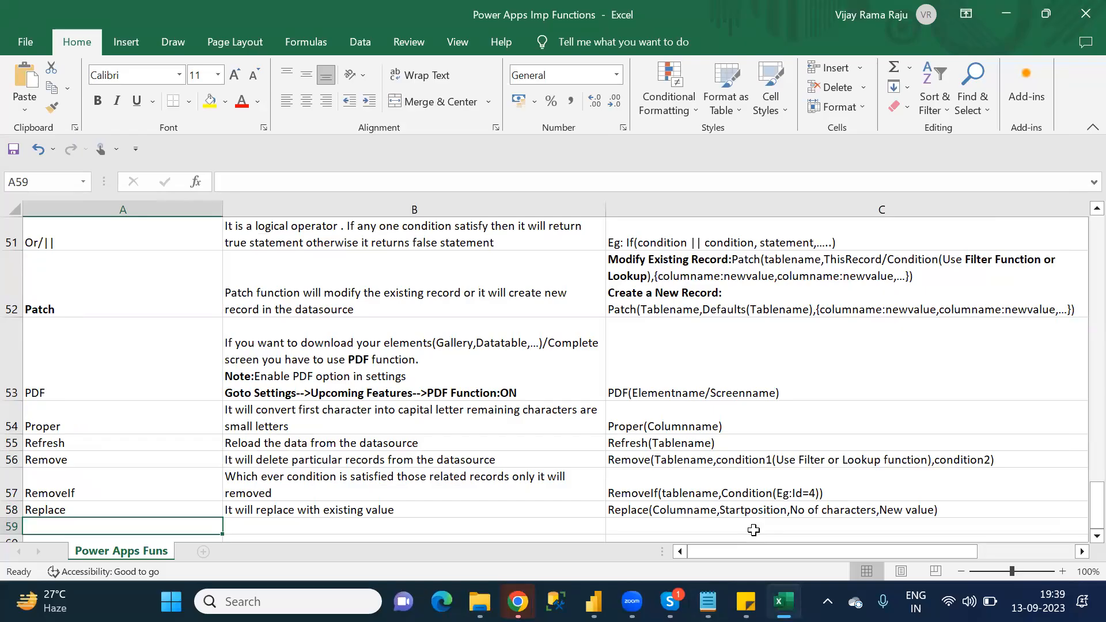
pyautogui.write('Reset')
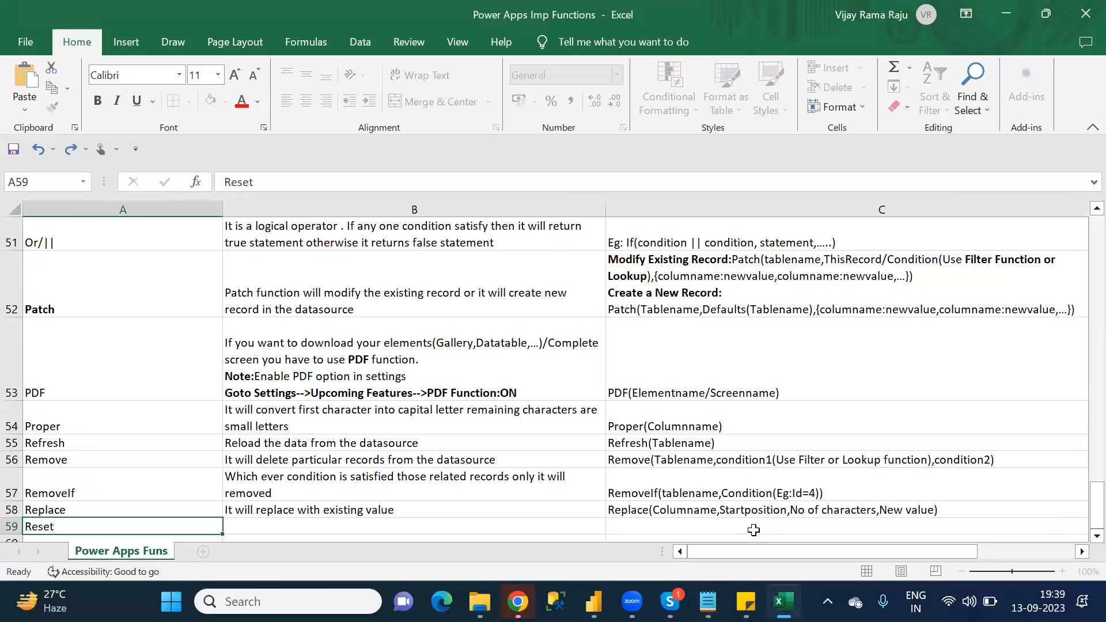
pyautogui.press('Tab')
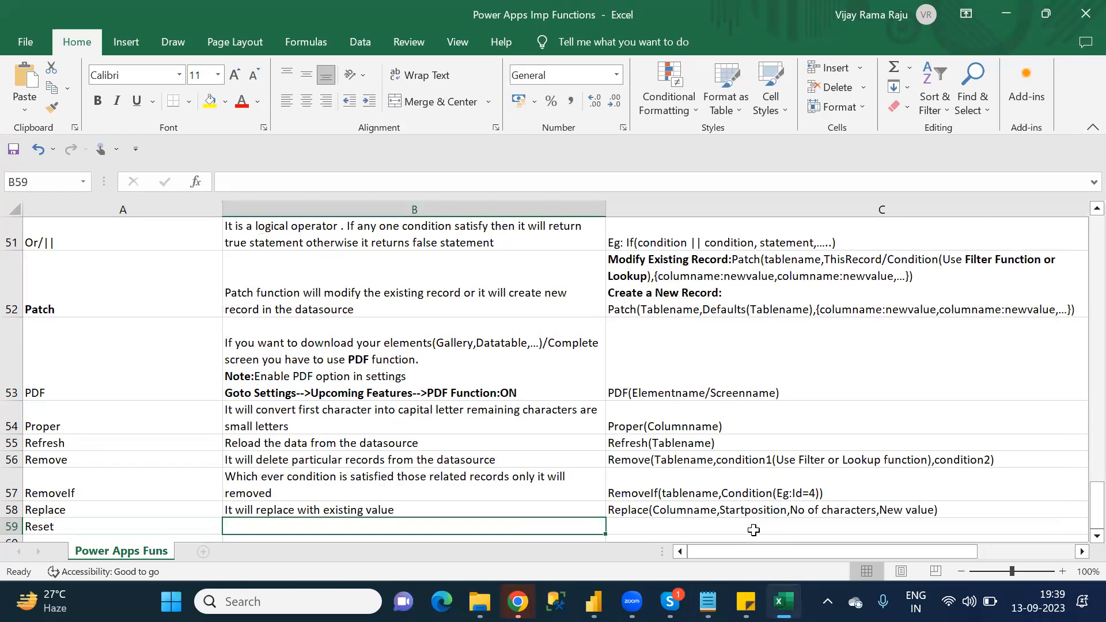
# Step: Enter the Reset description "Always it will shows previous value" in B59 and go back to A59
pyautogui.write('A')
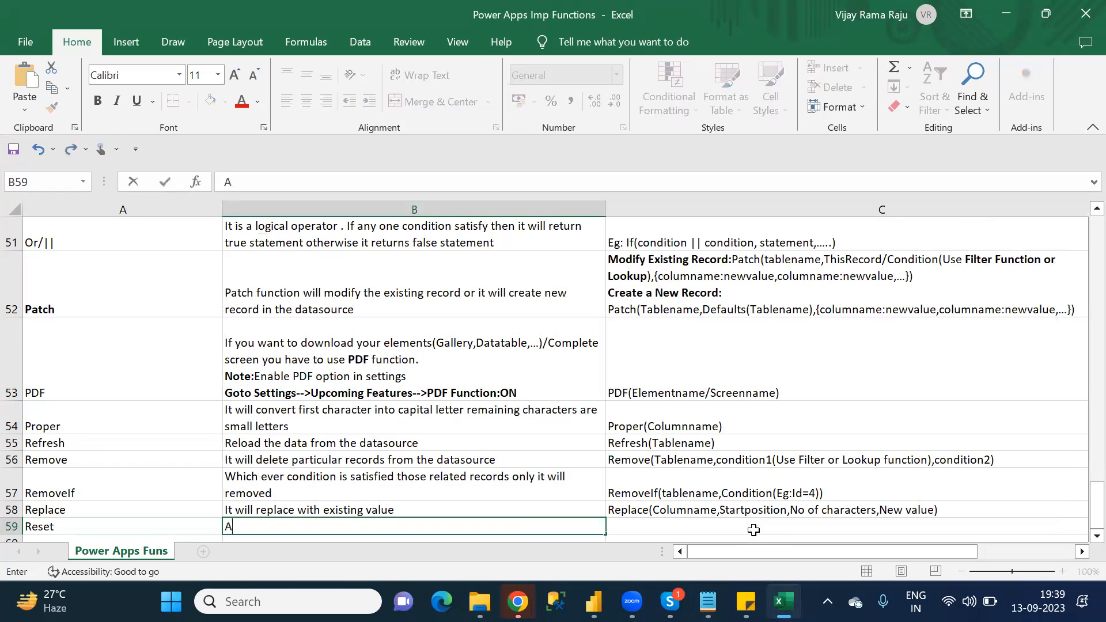
pyautogui.write('lways it will')
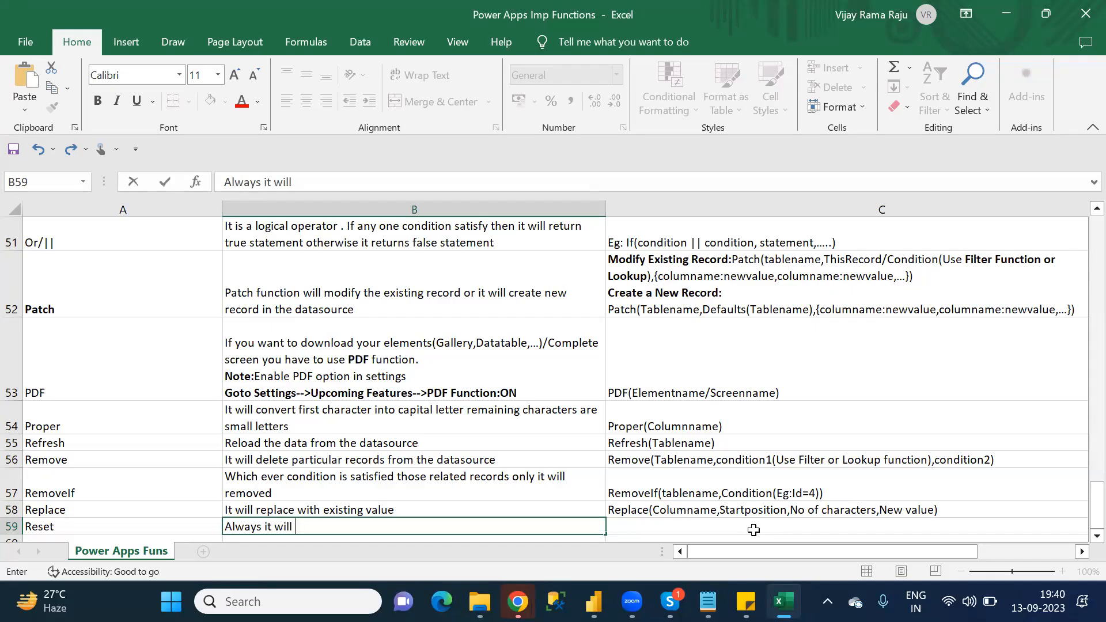
pyautogui.write(' shows previo')
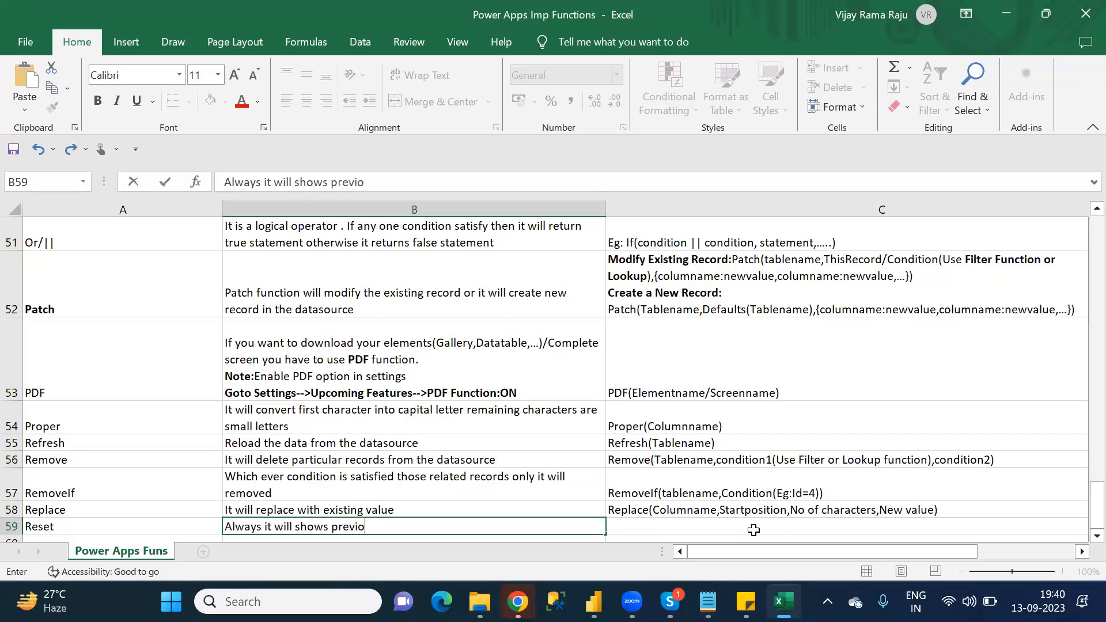
pyautogui.write('us values')
pyautogui.press('BackSpace')
pyautogui.press('Tab')
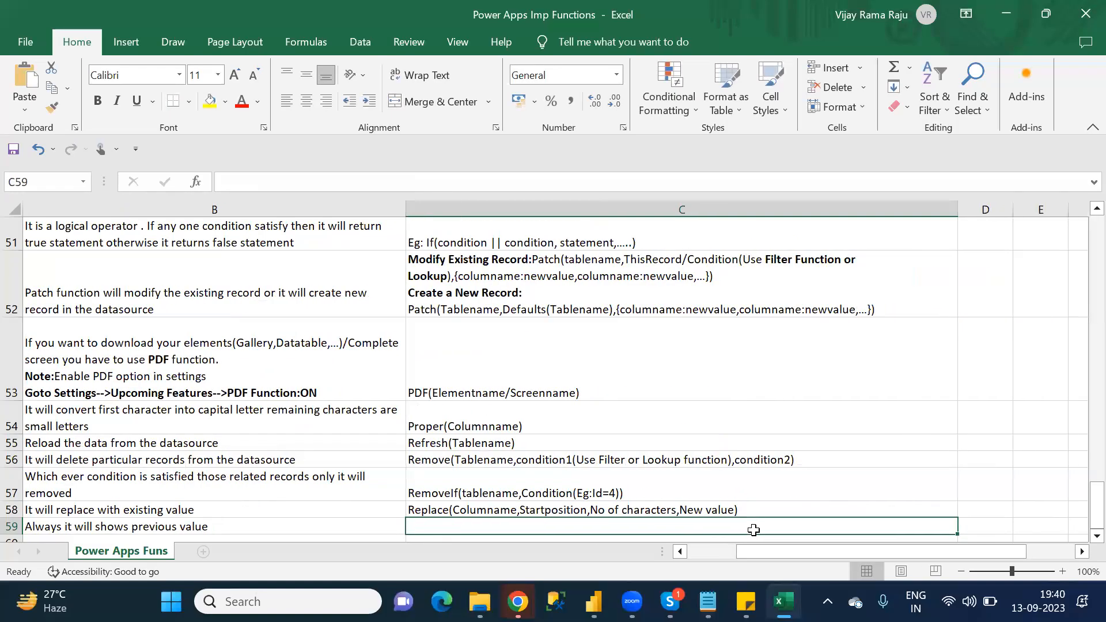
pyautogui.press('Left')
pyautogui.press('Left')
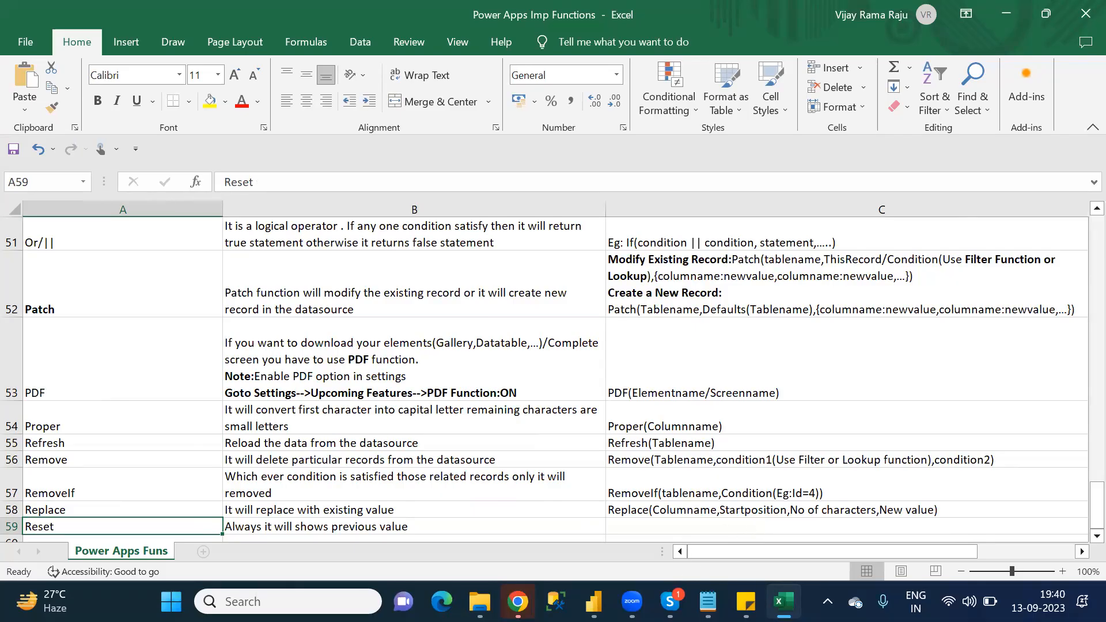
# Step: Switch to Power Apps in Chrome, cancelling the open Save As dialog, and show the S_Category screen of Customer_DefaultCanvasApp
pyautogui.moveTo(518, 601)
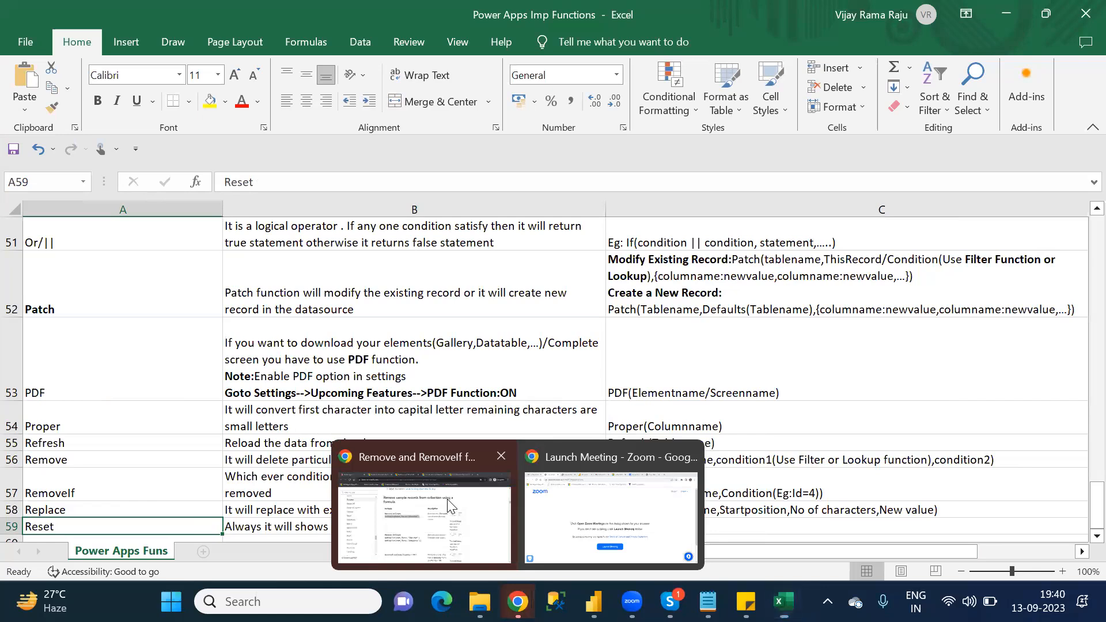
pyautogui.click(451, 505)
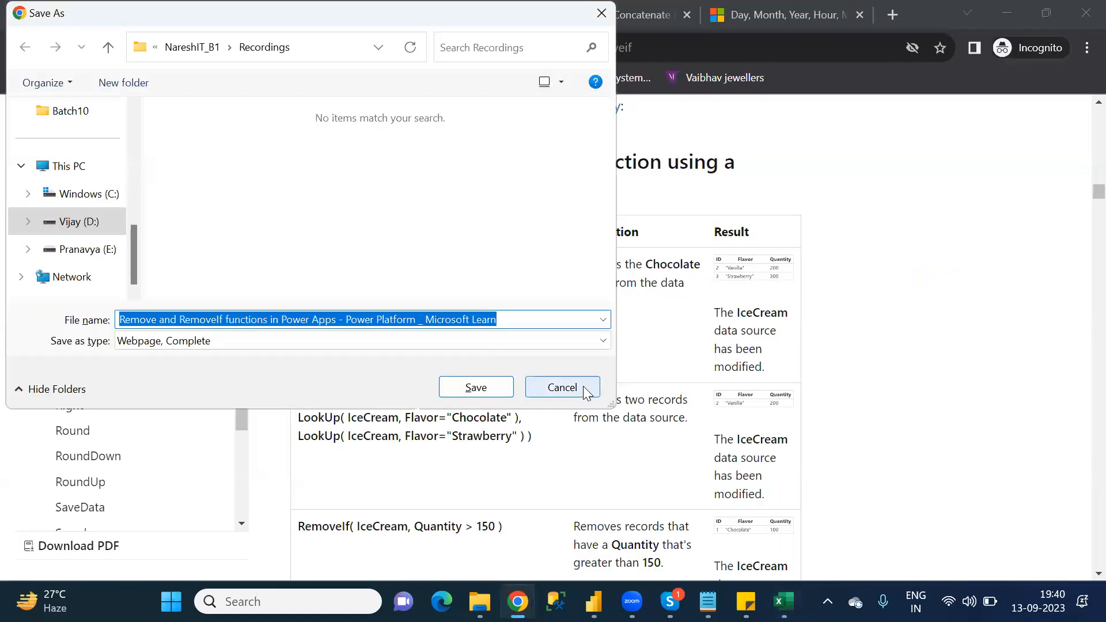
pyautogui.click(582, 386)
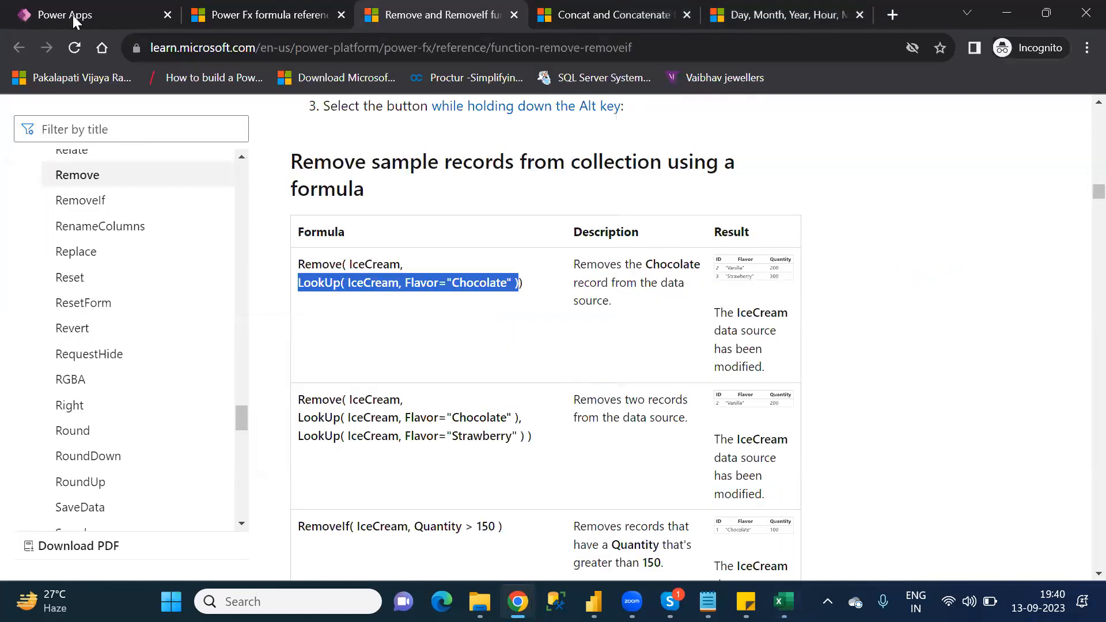
pyautogui.click(73, 15)
pyautogui.click(947, 209)
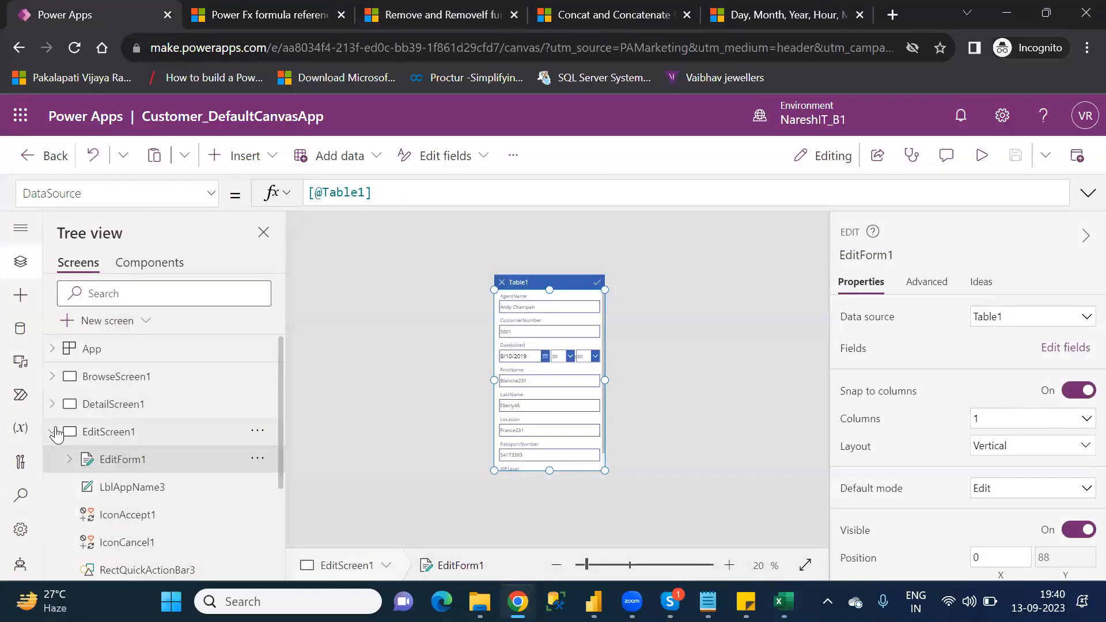
pyautogui.click(57, 433)
pyautogui.click(113, 461)
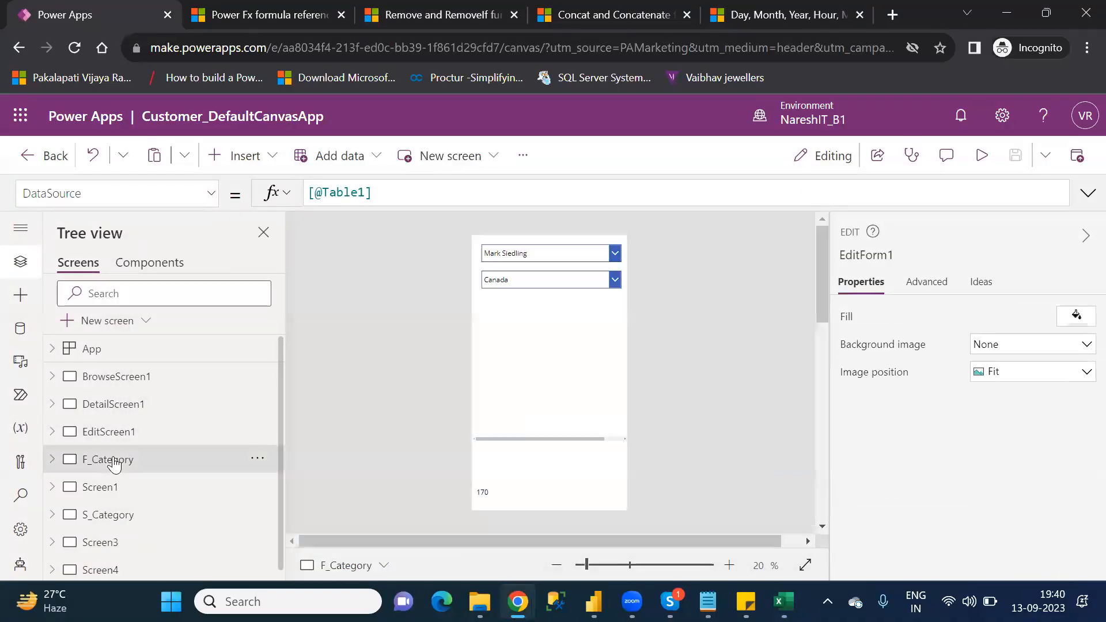
pyautogui.click(114, 516)
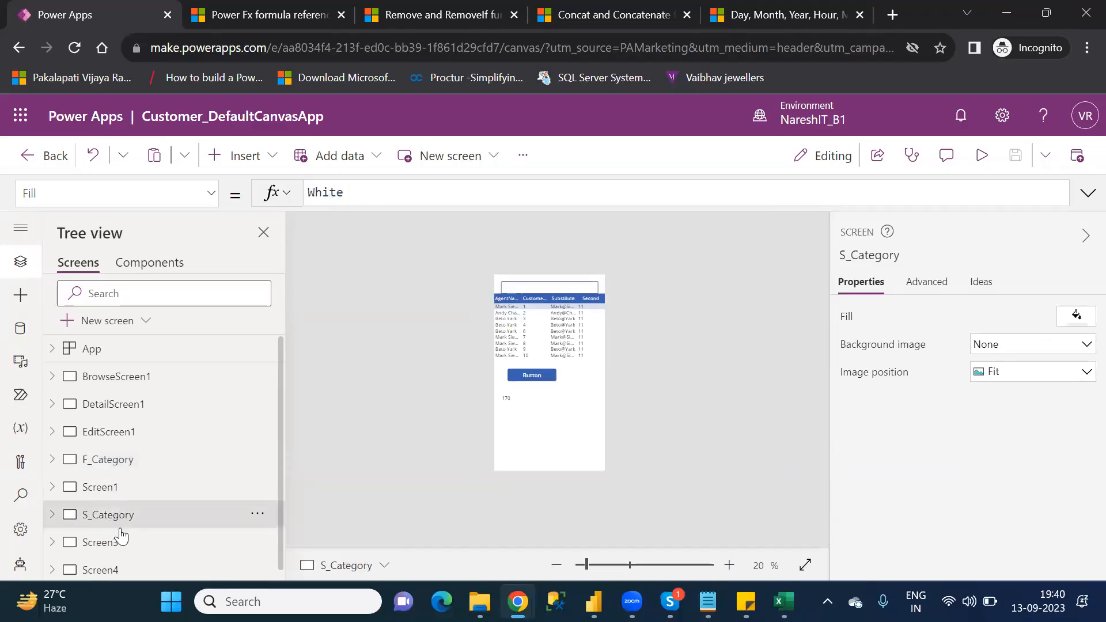
# Step: Preview the S_Category screen, enter the sample text "kdsjlkajfkldja" in its text input, select that text and close the preview
pyautogui.click(982, 166)
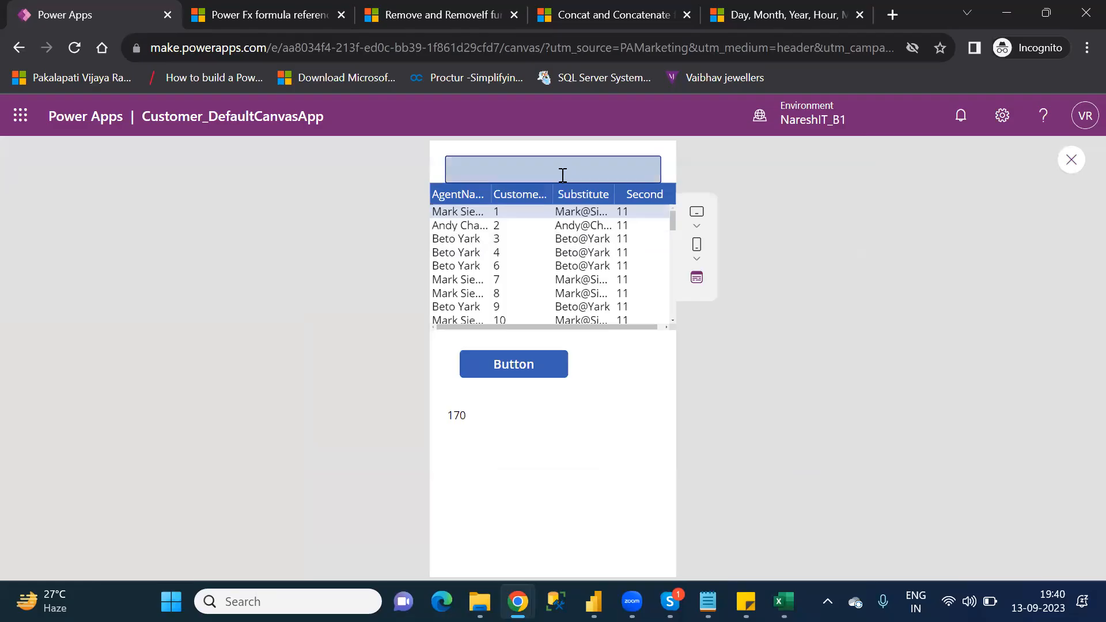
pyautogui.click(563, 175)
pyautogui.write('kdsjlkajfkldja')
pyautogui.moveTo(519, 168); pyautogui.dragTo(449, 169)
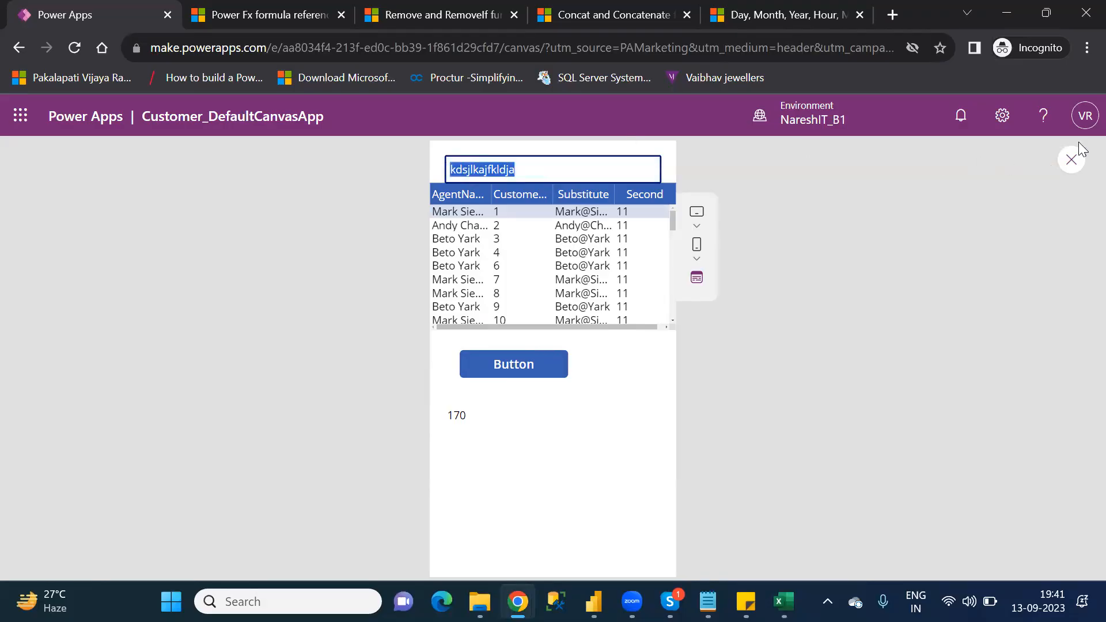
pyautogui.click(1075, 162)
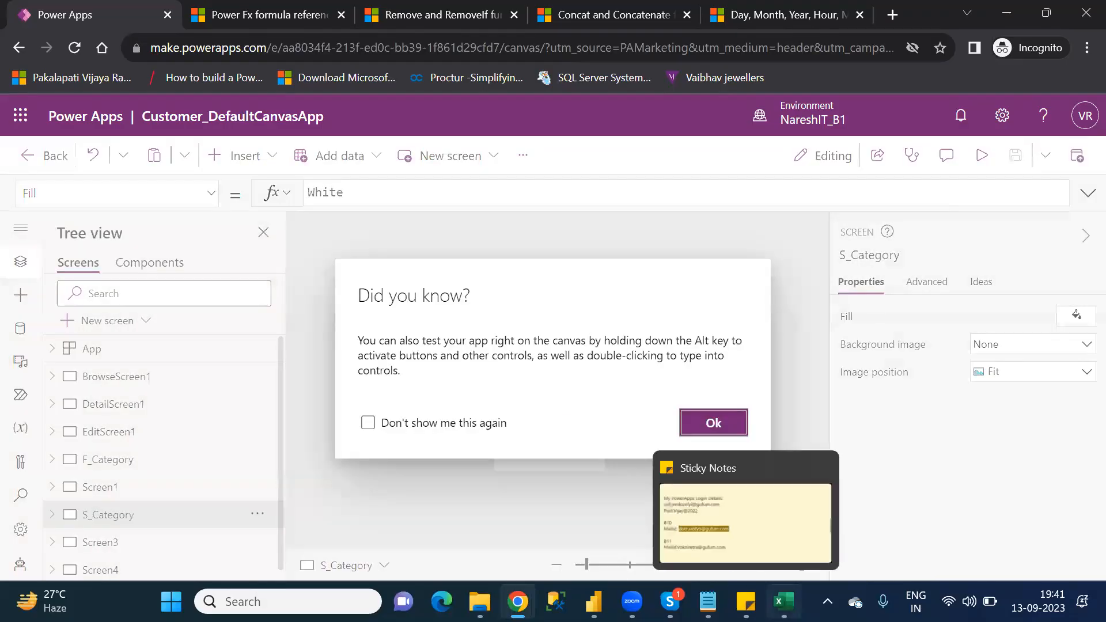
# Step: Return to Excel and start the Reset syntax in C59 with "Reset("
pyautogui.click(783, 601)
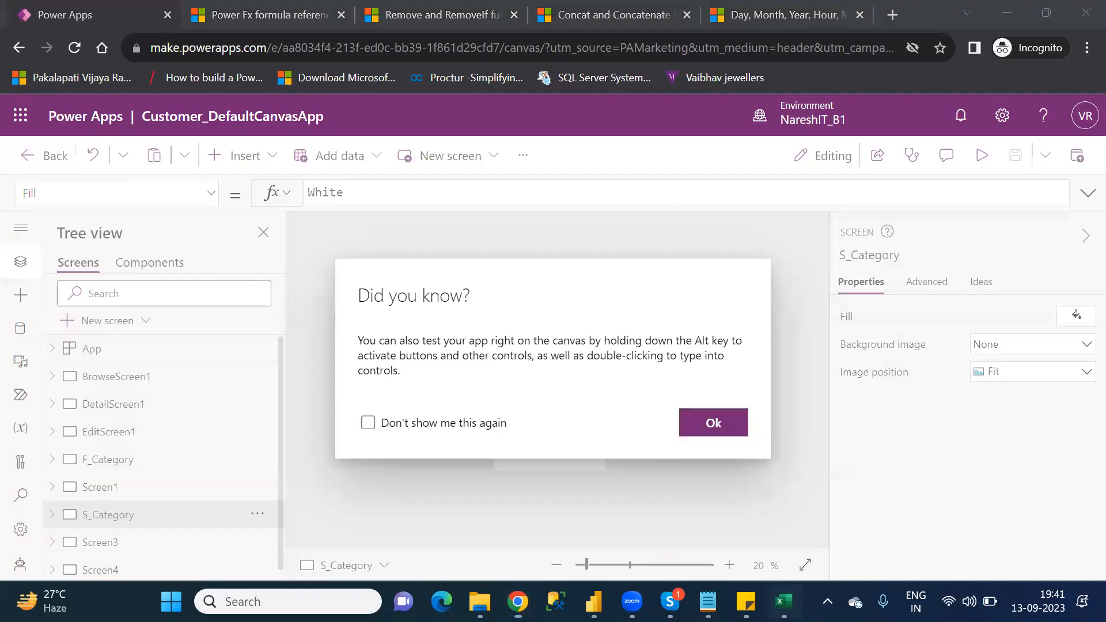
pyautogui.click(636, 526)
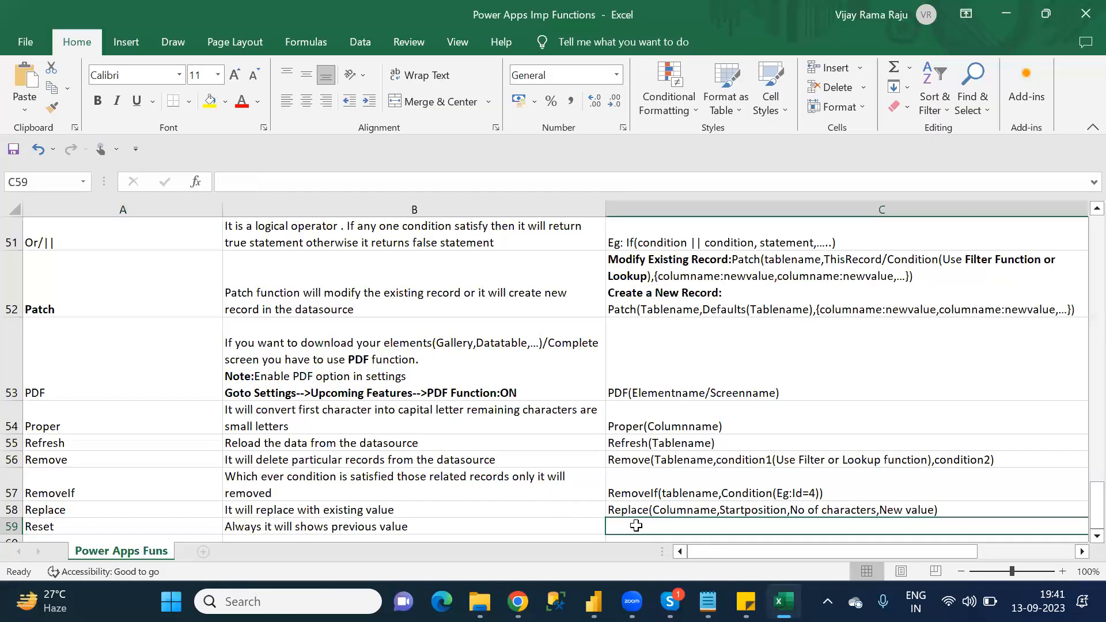
pyautogui.hscroll(3, 636, 526)
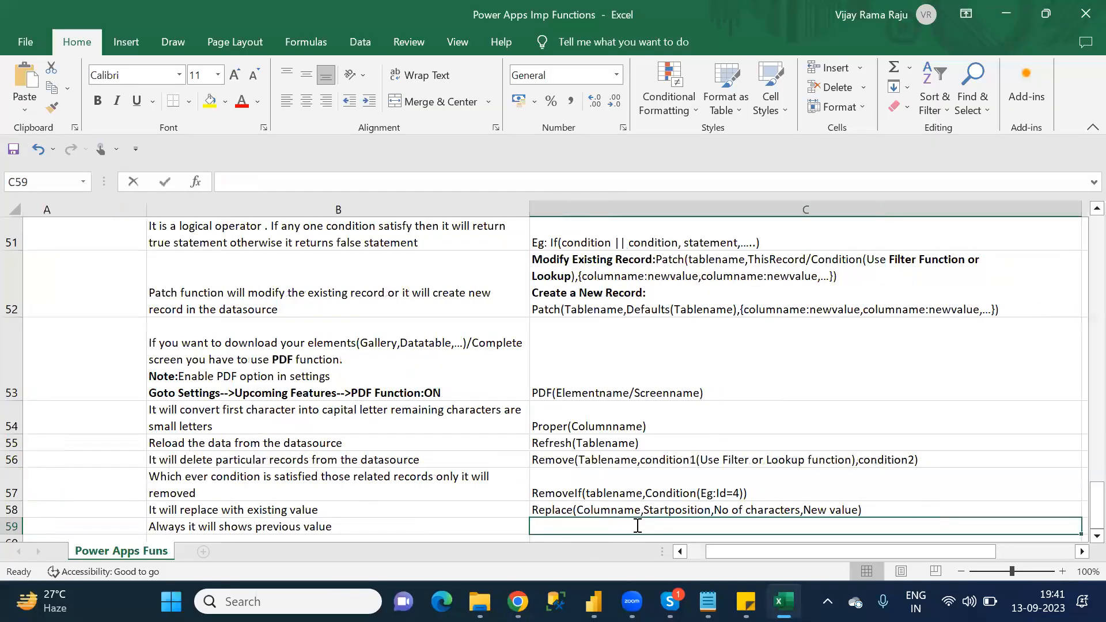
pyautogui.write('Reset(')
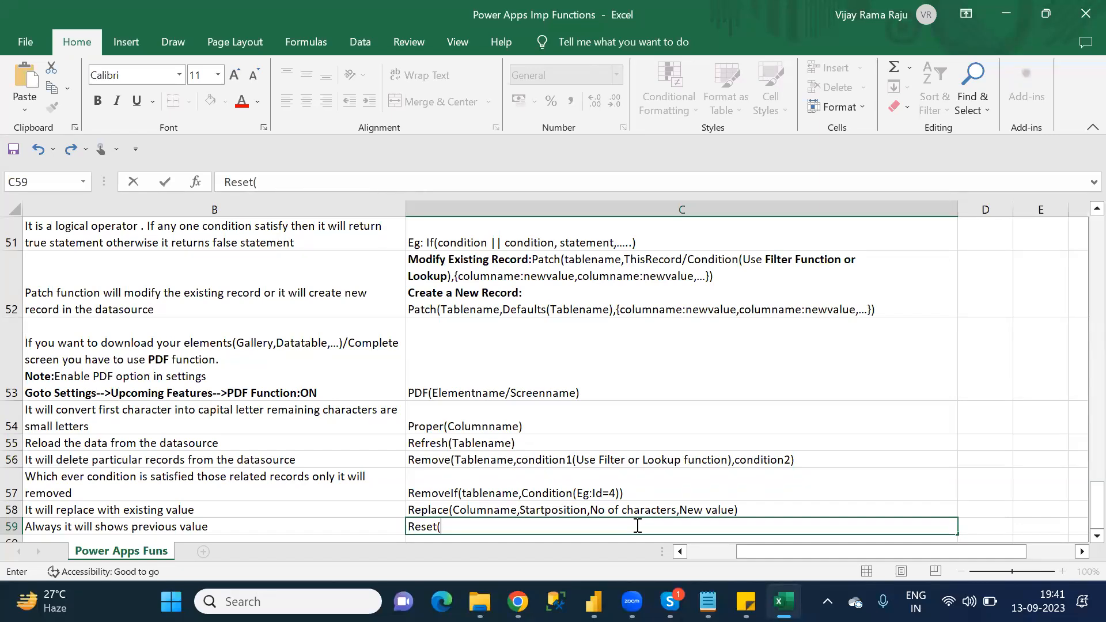
# Step: Switch to Power Apps, dismiss the tip, and select the text input on S_Category to look up its element name
pyautogui.hotkey('alt', 'Tab')
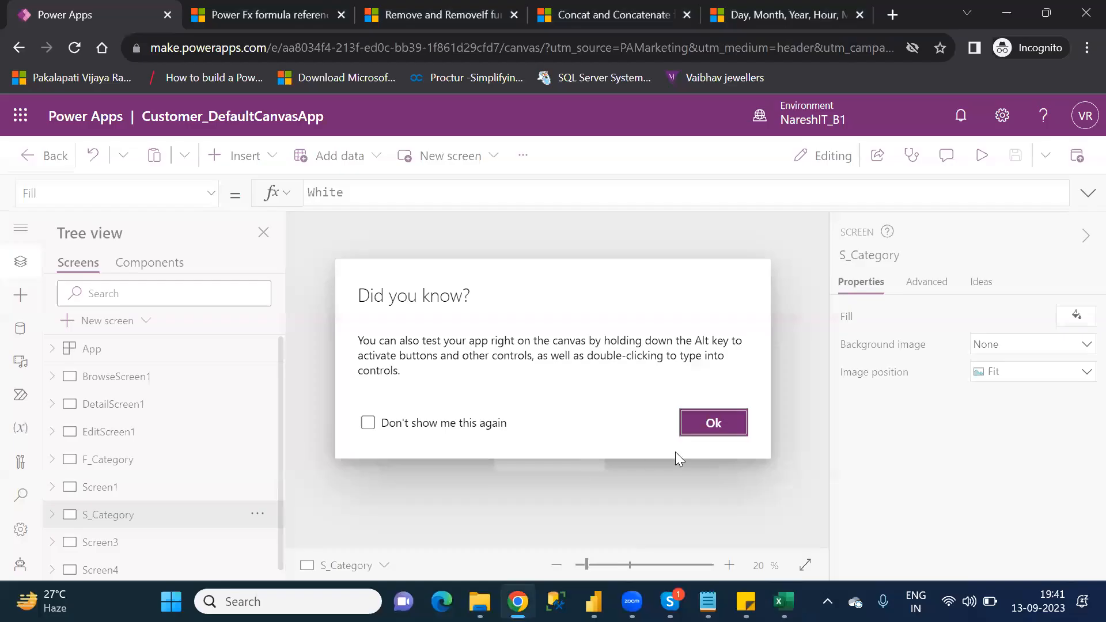
pyautogui.click(707, 427)
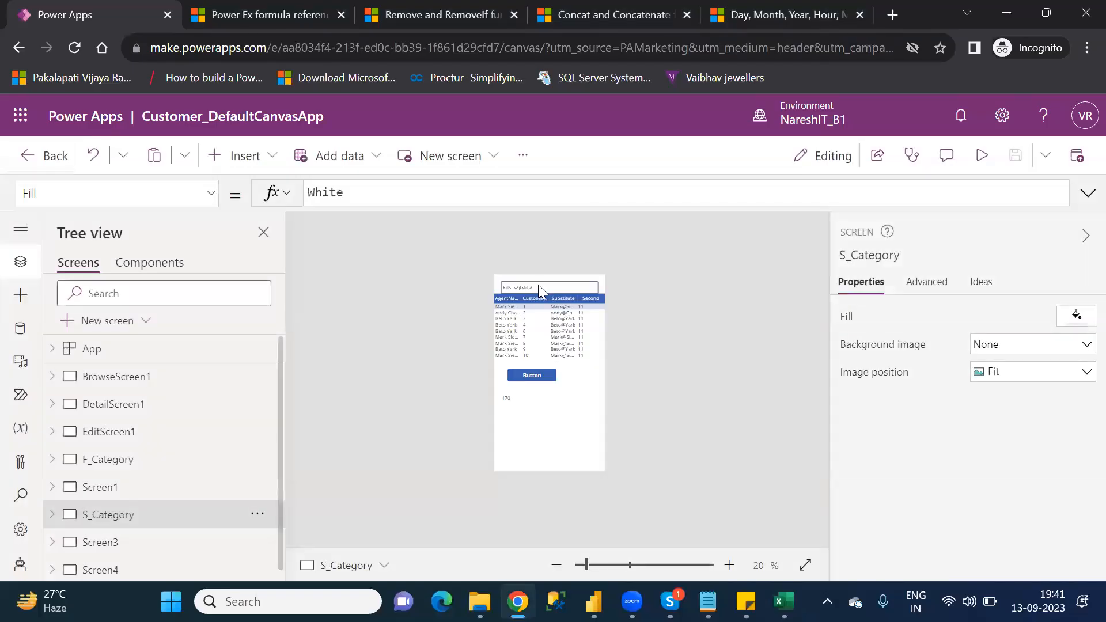
pyautogui.click(537, 286)
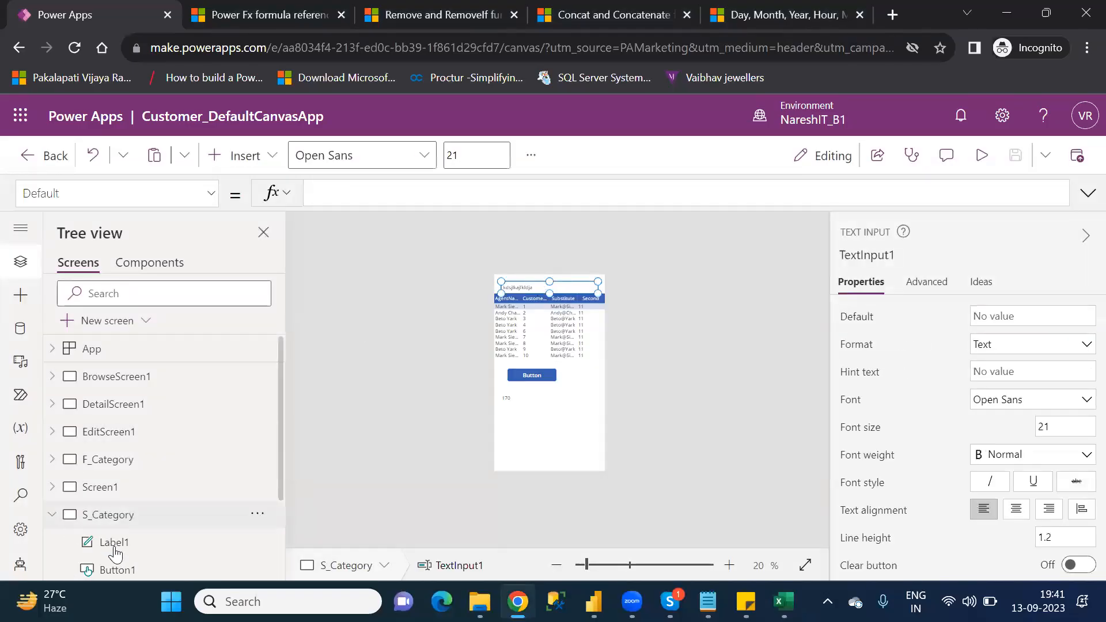
pyautogui.scroll(-3, 286, 538)
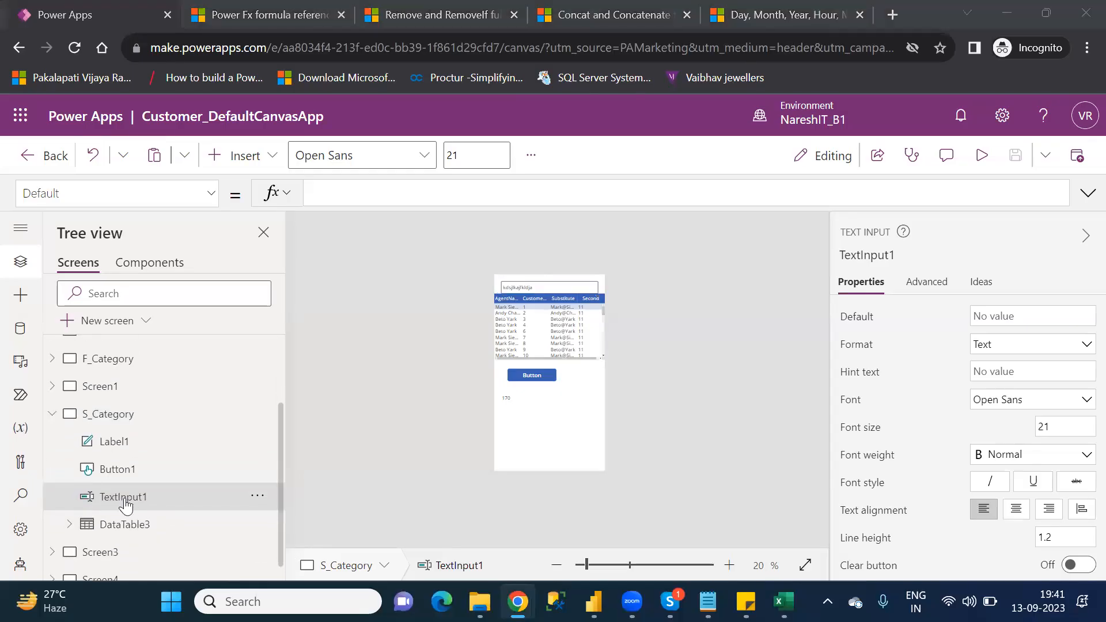
# Step: Return to Excel and add "elementname" as the argument of the Reset syntax in C59
pyautogui.hotkey('alt', 'Tab')
pyautogui.write('elementname')
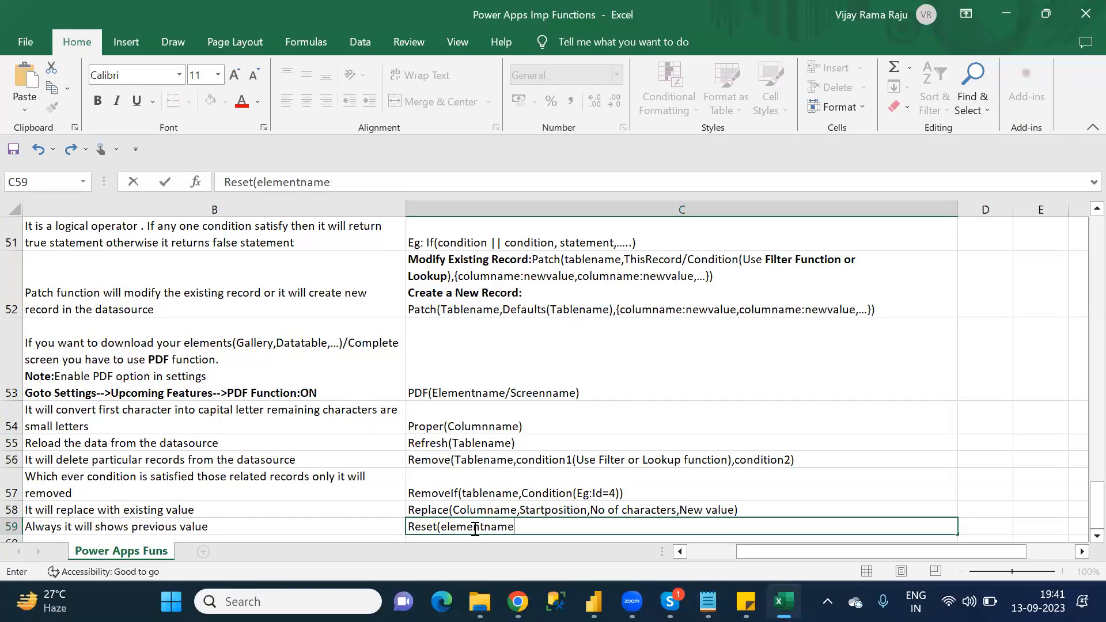
# Step: Switch to Power Apps, look through the controls that can be inserted, and return to the Excel sheet
pyautogui.hotkey('alt', 'Tab')
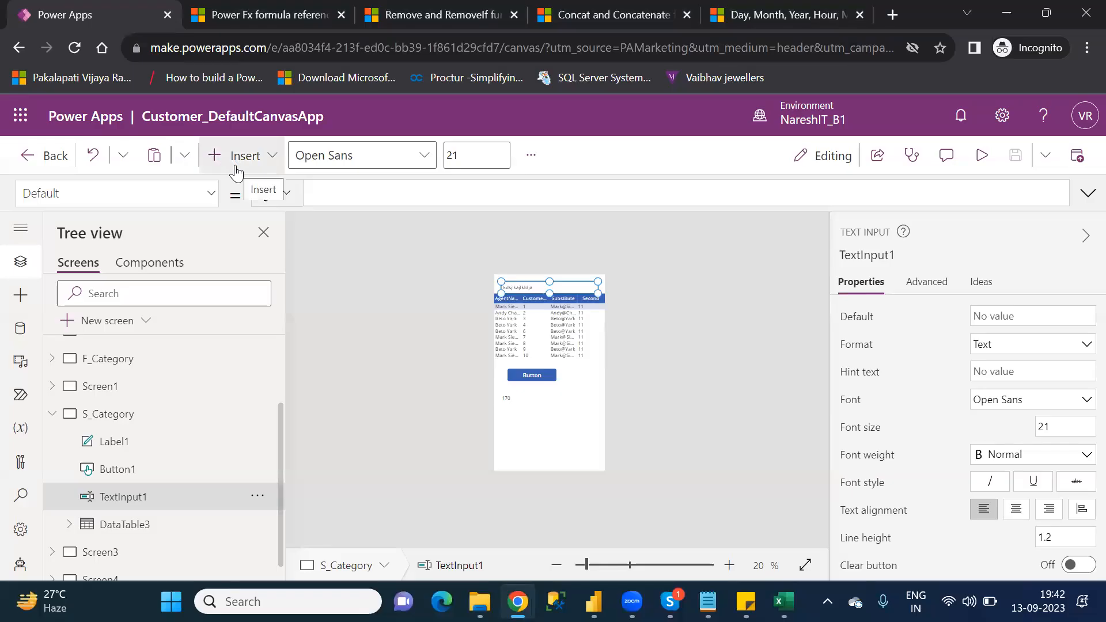
pyautogui.click(235, 167)
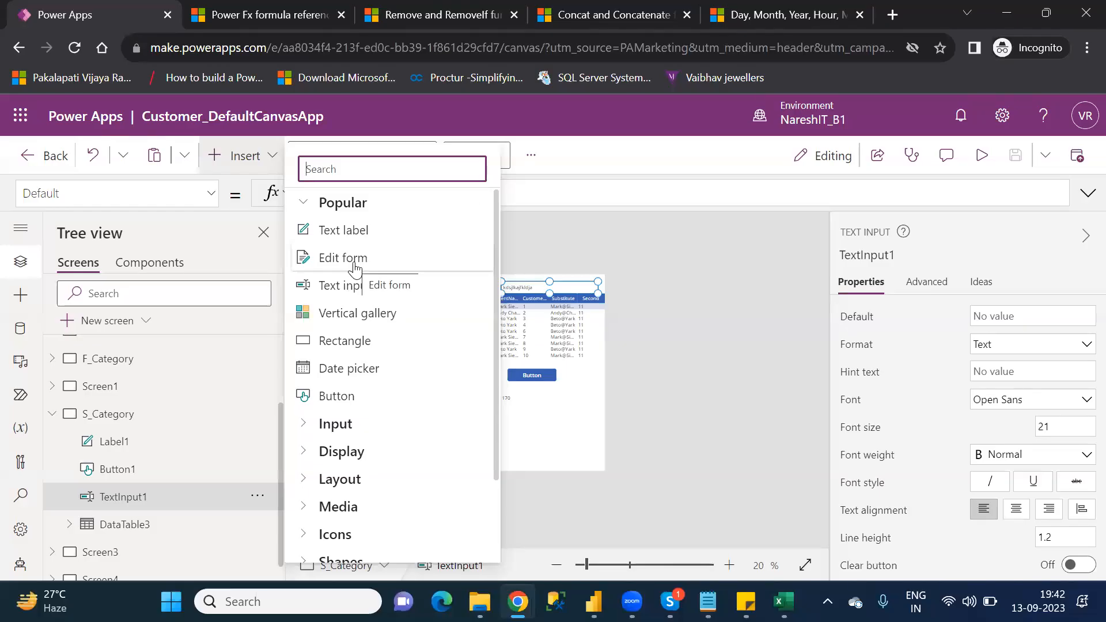
pyautogui.click(783, 601)
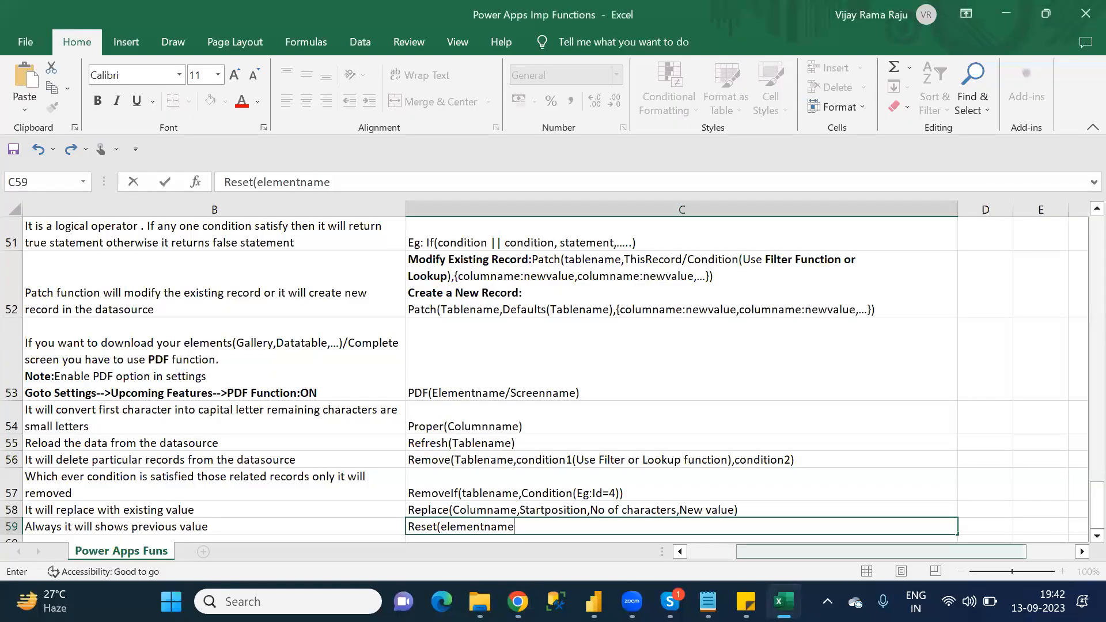
# Step: Finish the Reset syntax in C59 with a closing parenthesis and enter "ResetForm" as the function name in A60
pyautogui.write(')')
pyautogui.press('Return')
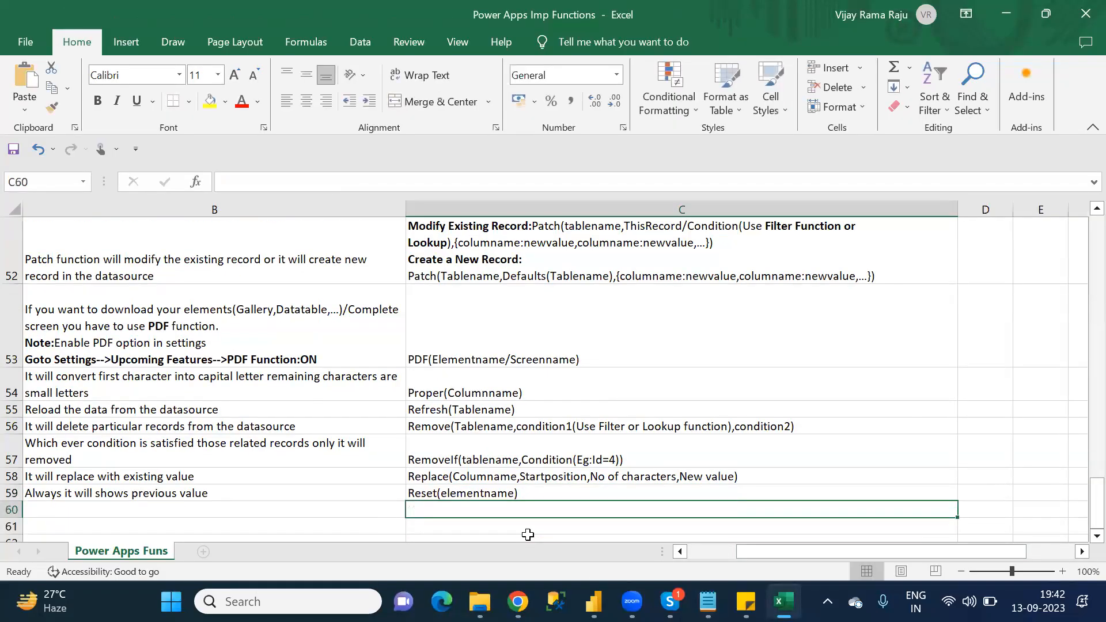
pyautogui.press('Left')
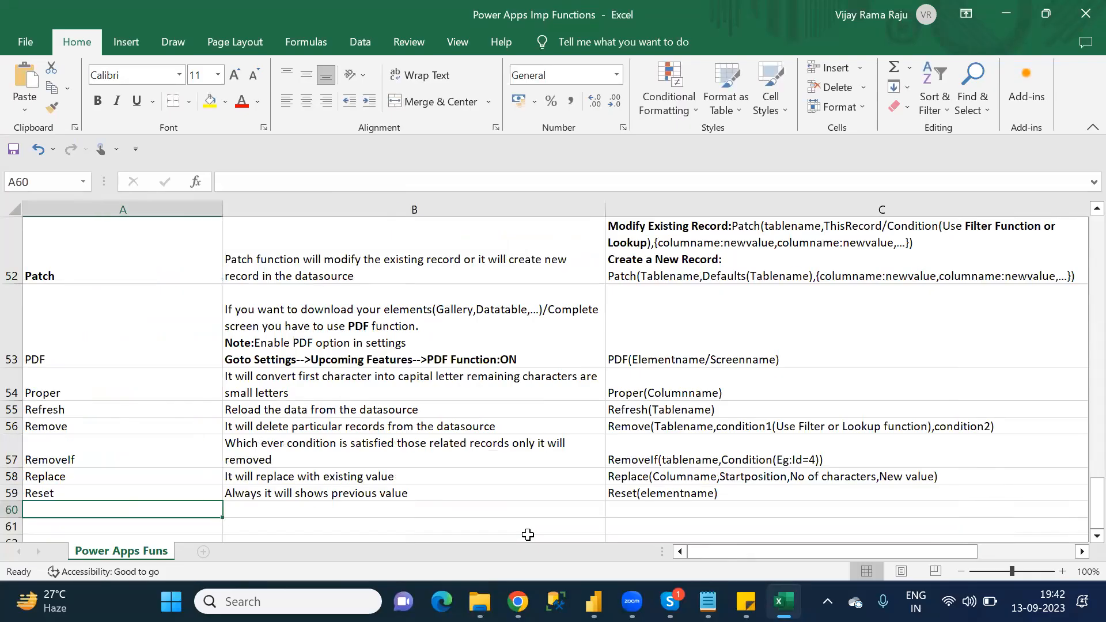
pyautogui.click(63, 493)
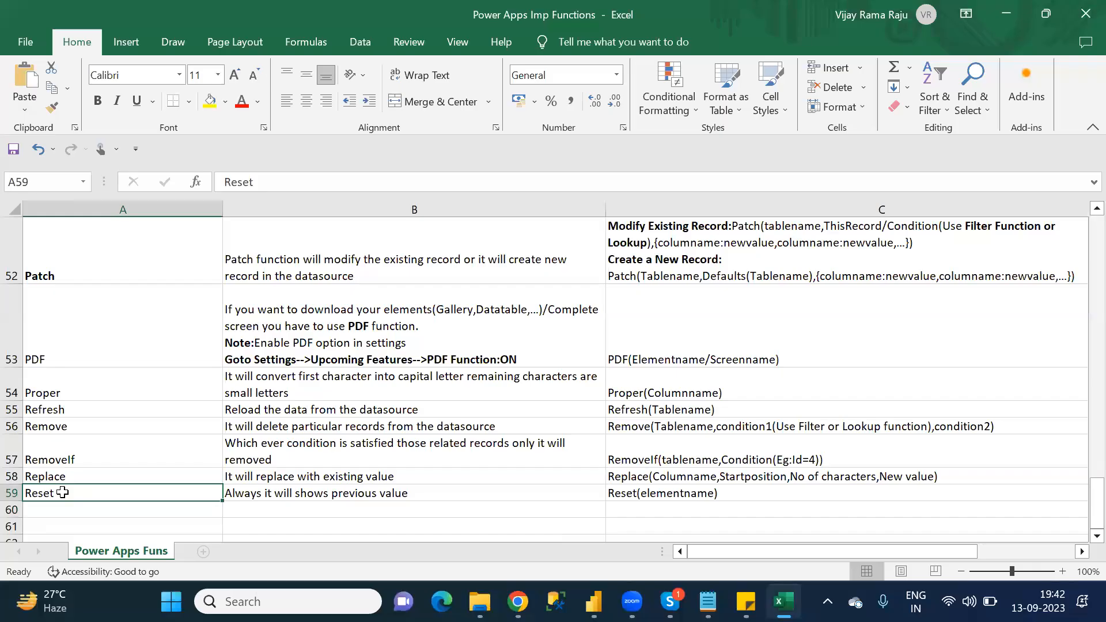
pyautogui.press('Down')
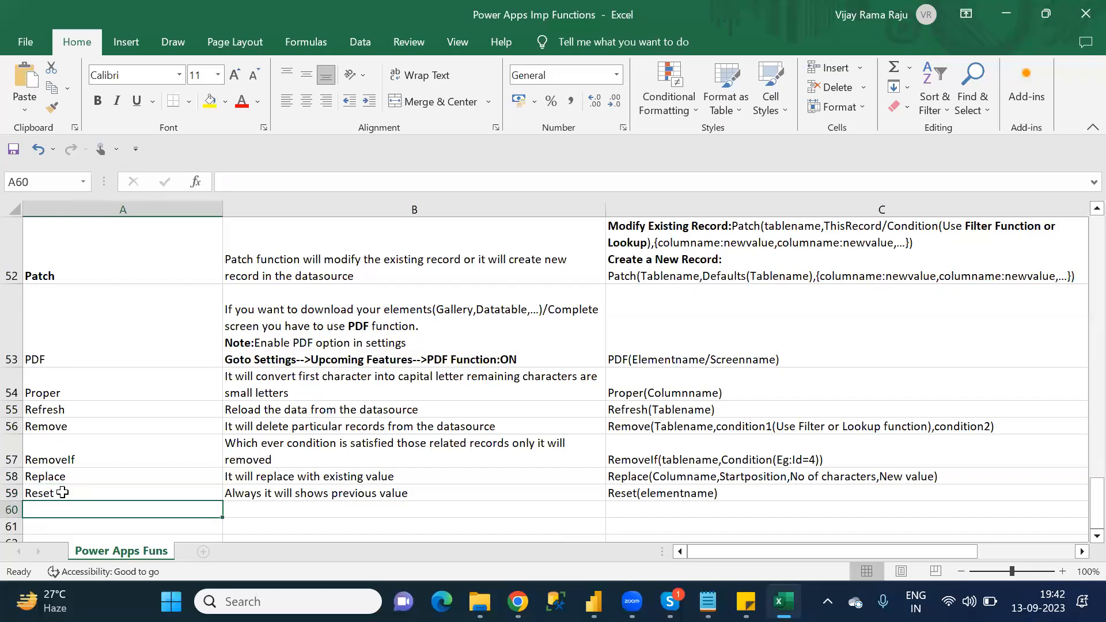
pyautogui.write('Reset')
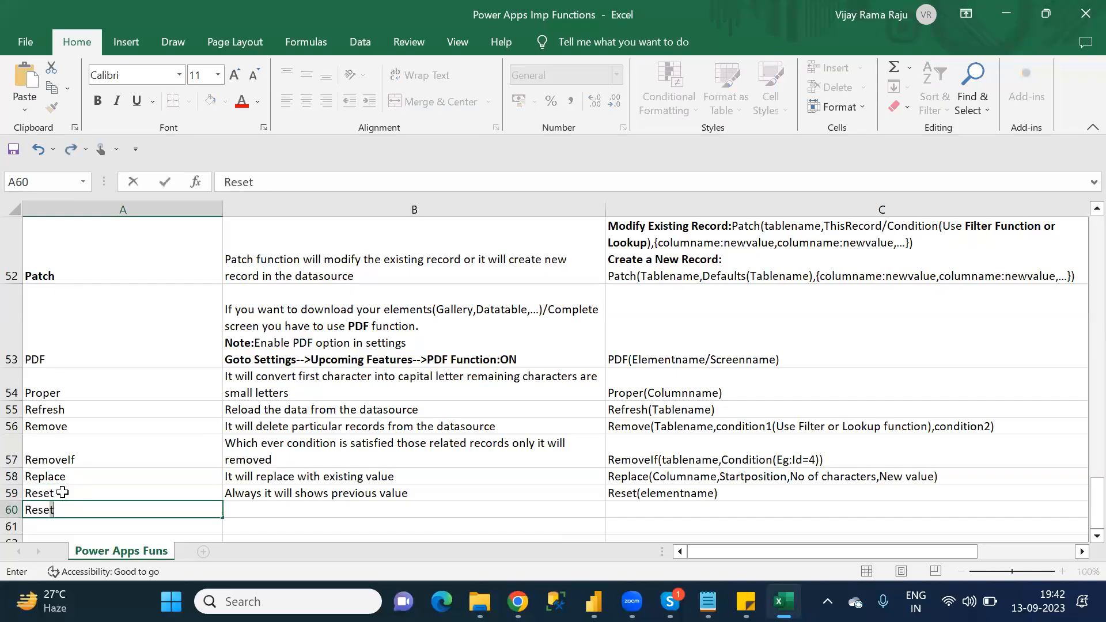
pyautogui.write('Form')
pyautogui.press('Tab')
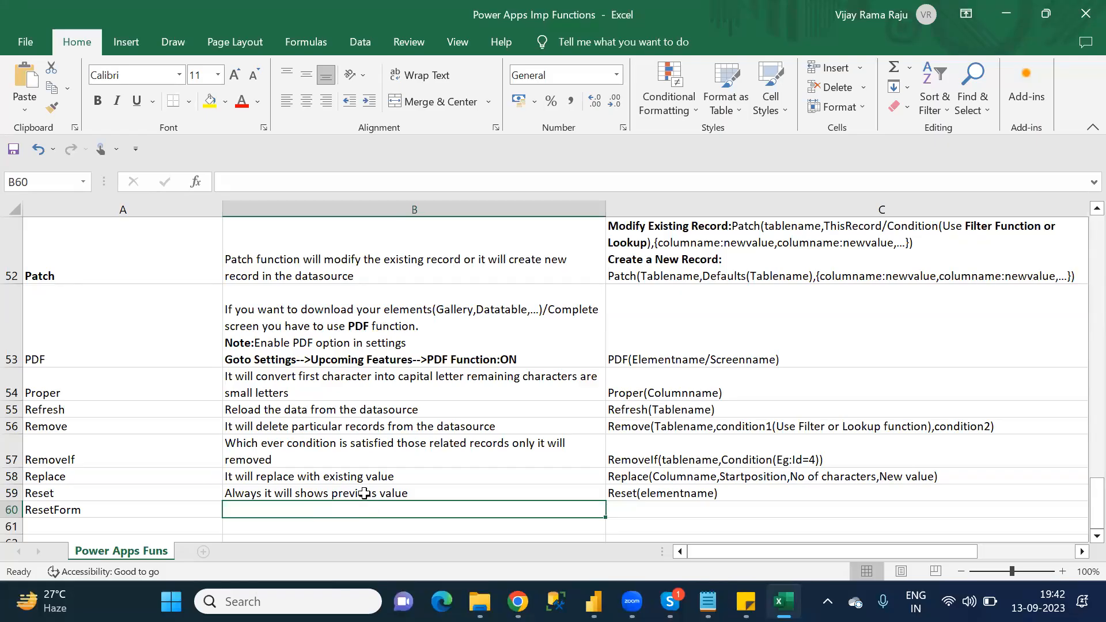
# Step: Extend the Reset description in B59 with "for any element"
pyautogui.click(443, 489)
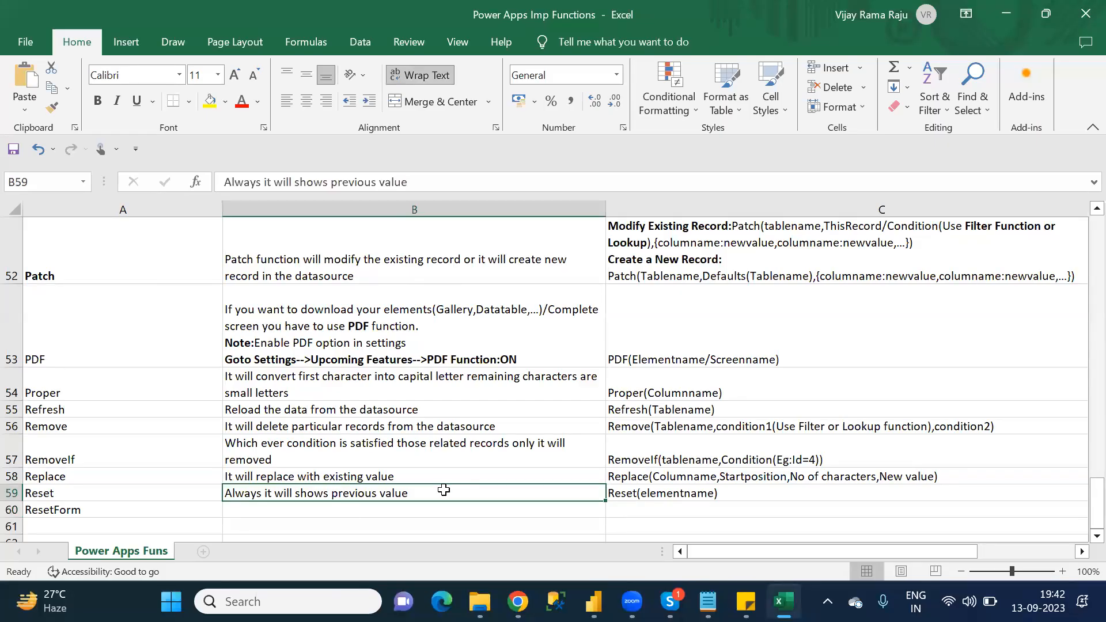
pyautogui.click(432, 181)
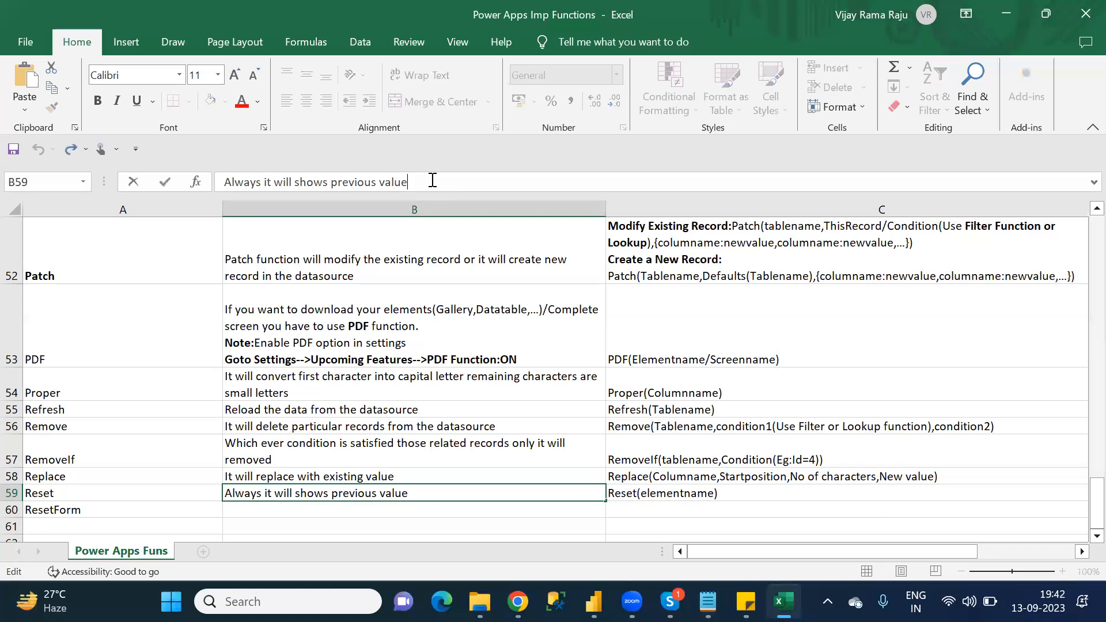
pyautogui.write('for any element')
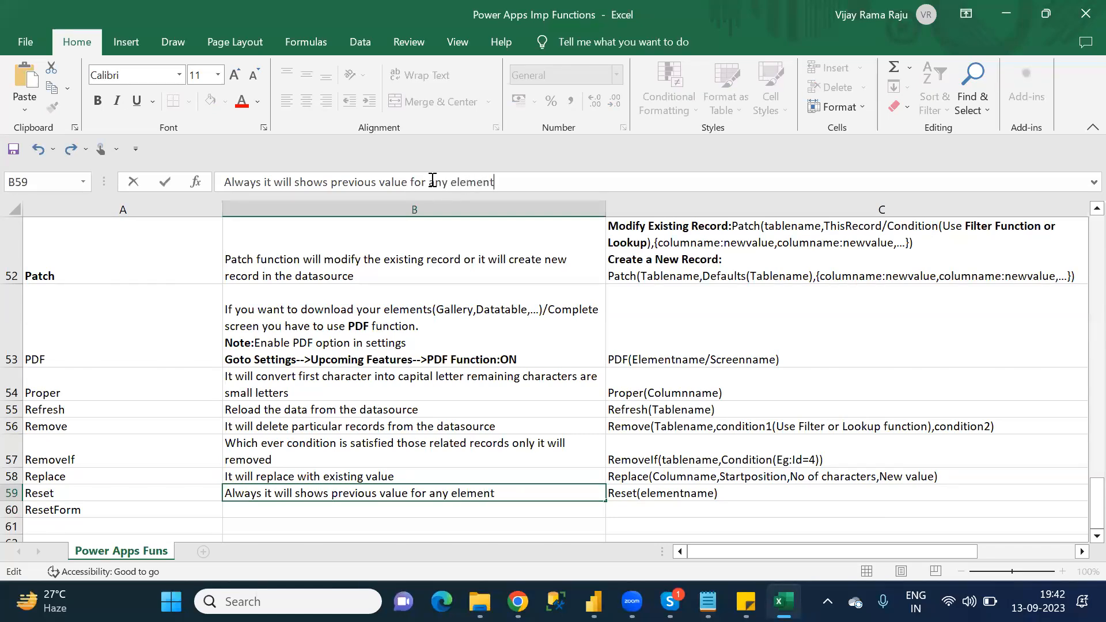
# Step: Describe ResetForm in B60 as "Always it will shows previous value for Form element"
pyautogui.click(251, 503)
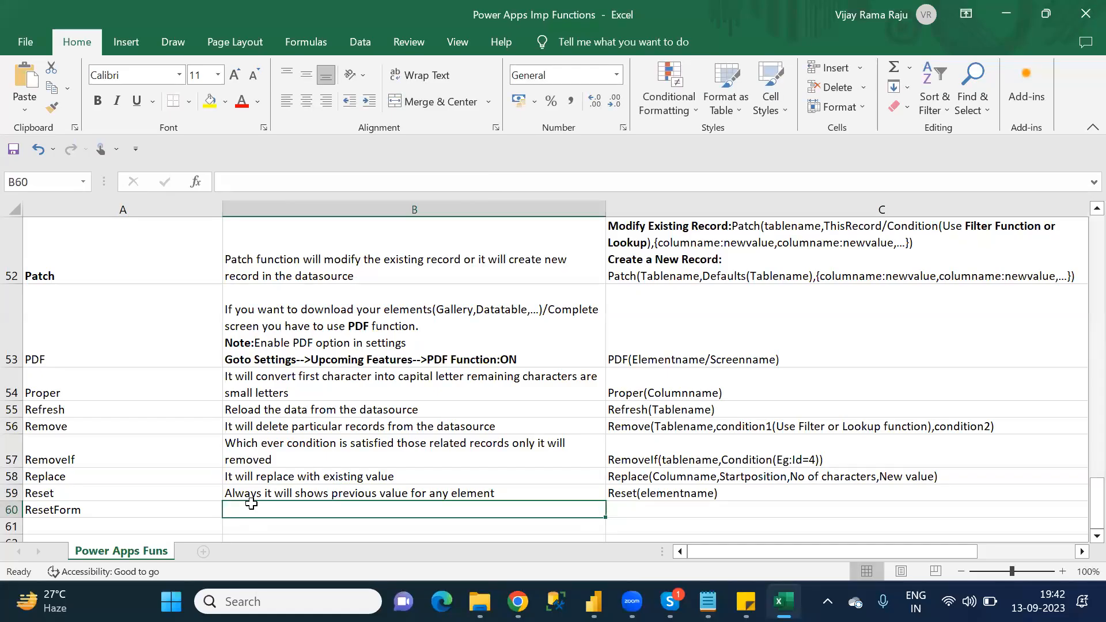
pyautogui.write('Always it will shows previous value for ')
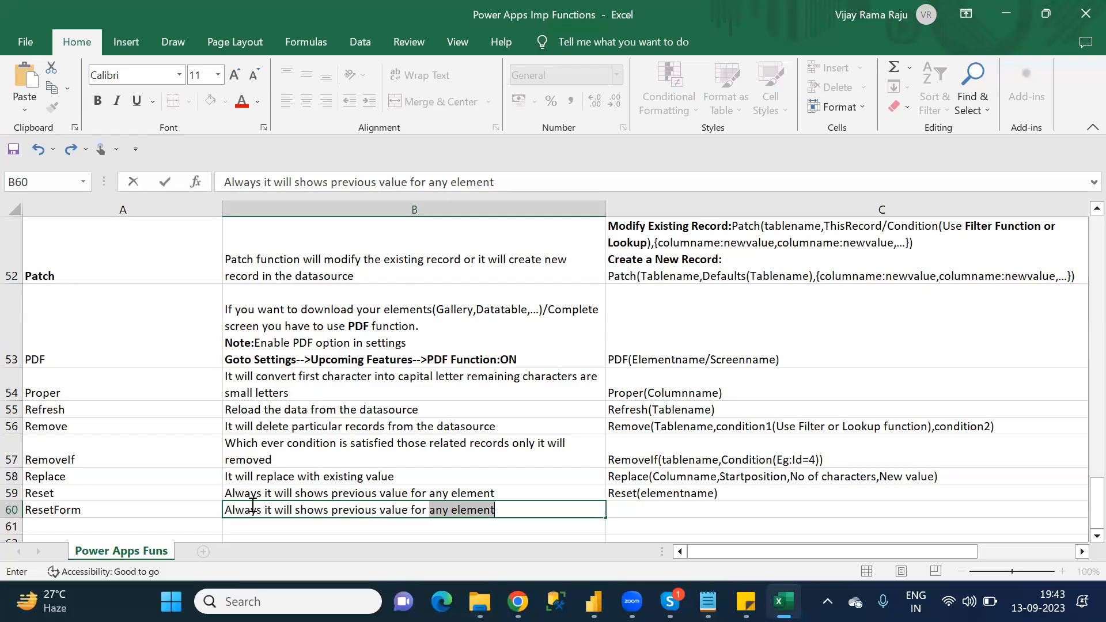
pyautogui.write('Form element')
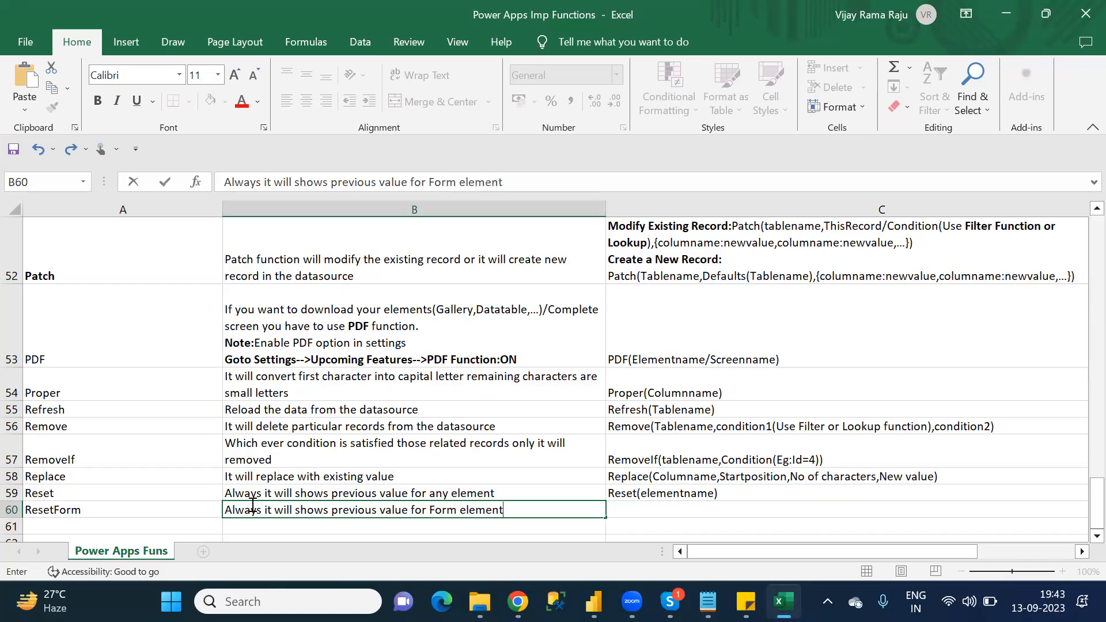
# Step: Enter "ResetForm(FormName)" as the ResetForm syntax in C60 and move to A61 for the next function
pyautogui.click(637, 512)
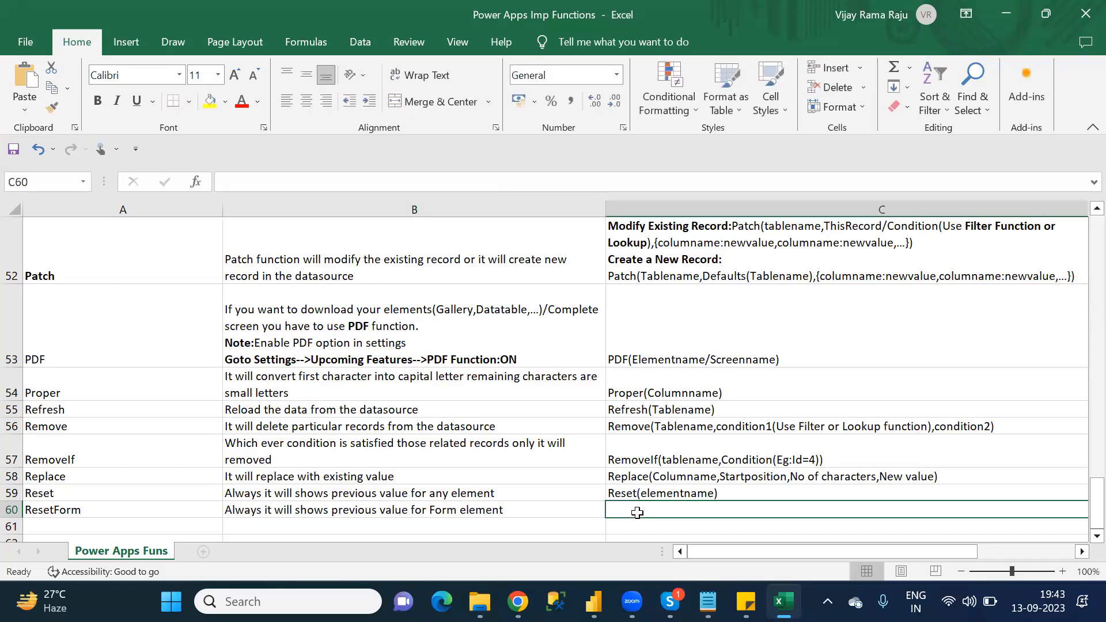
pyautogui.write('Reset')
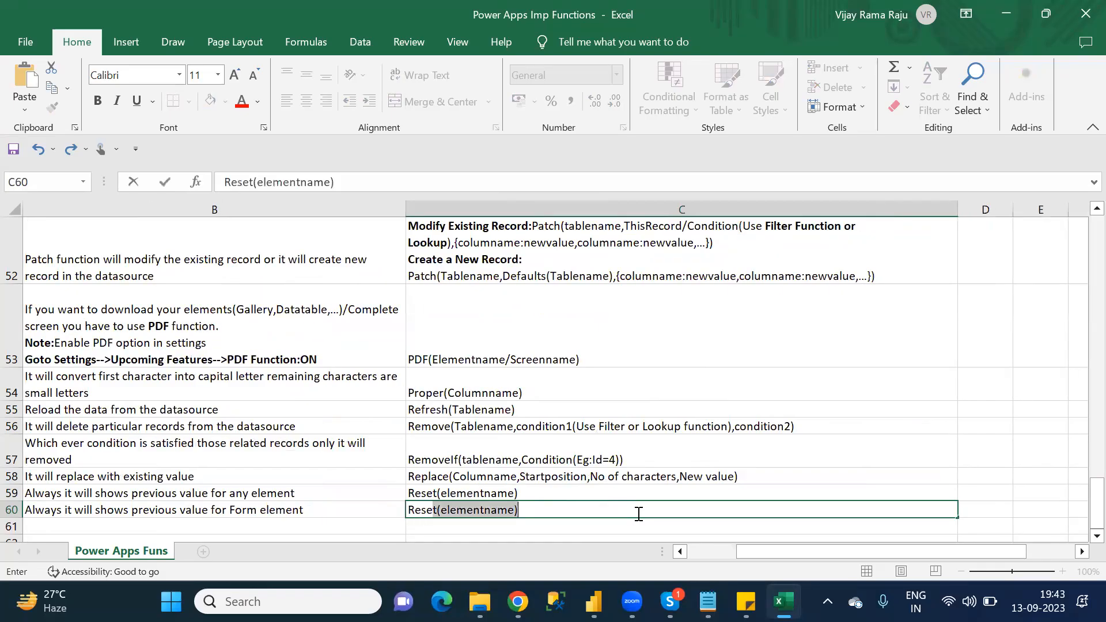
pyautogui.write('(')
pyautogui.write('Fo')
pyautogui.write('rm')
pyautogui.write('(')
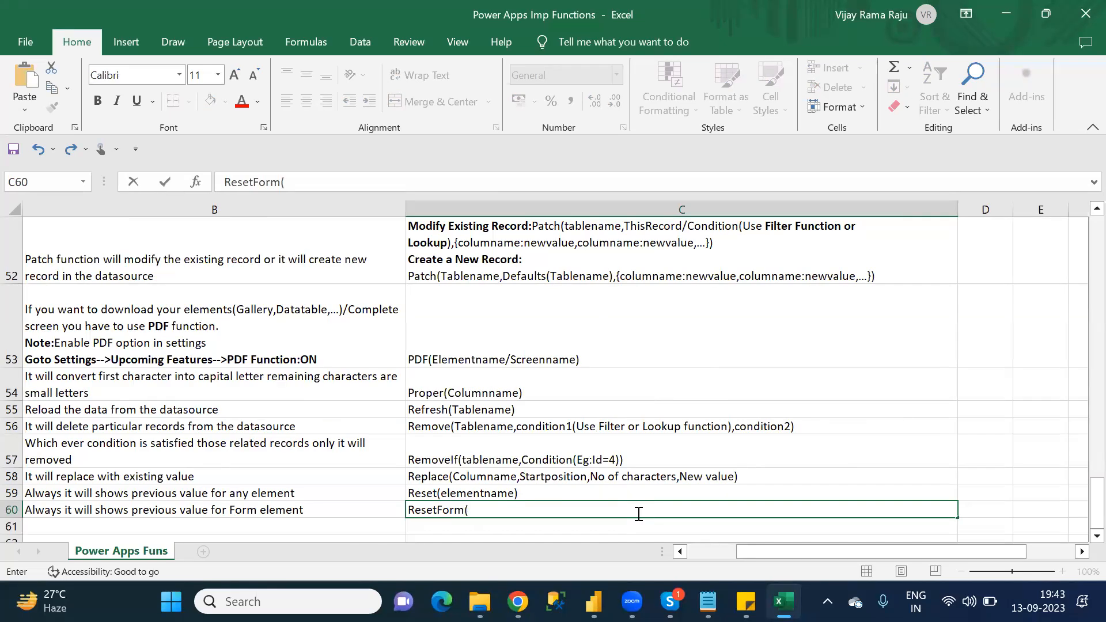
pyautogui.write('FormName')
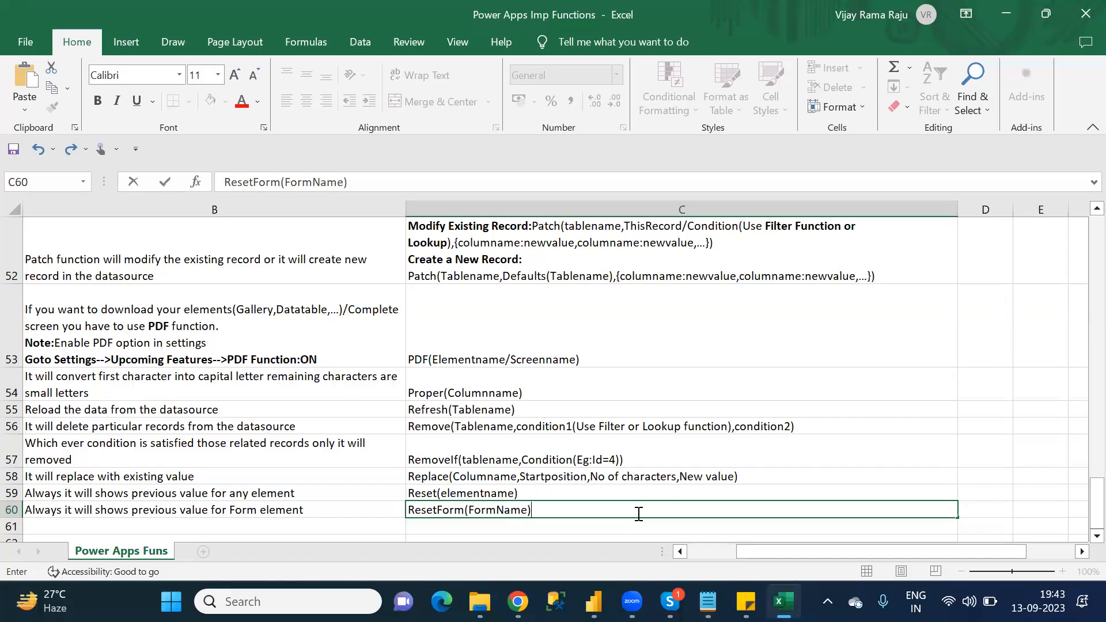
pyautogui.write(')')
pyautogui.press('Return')
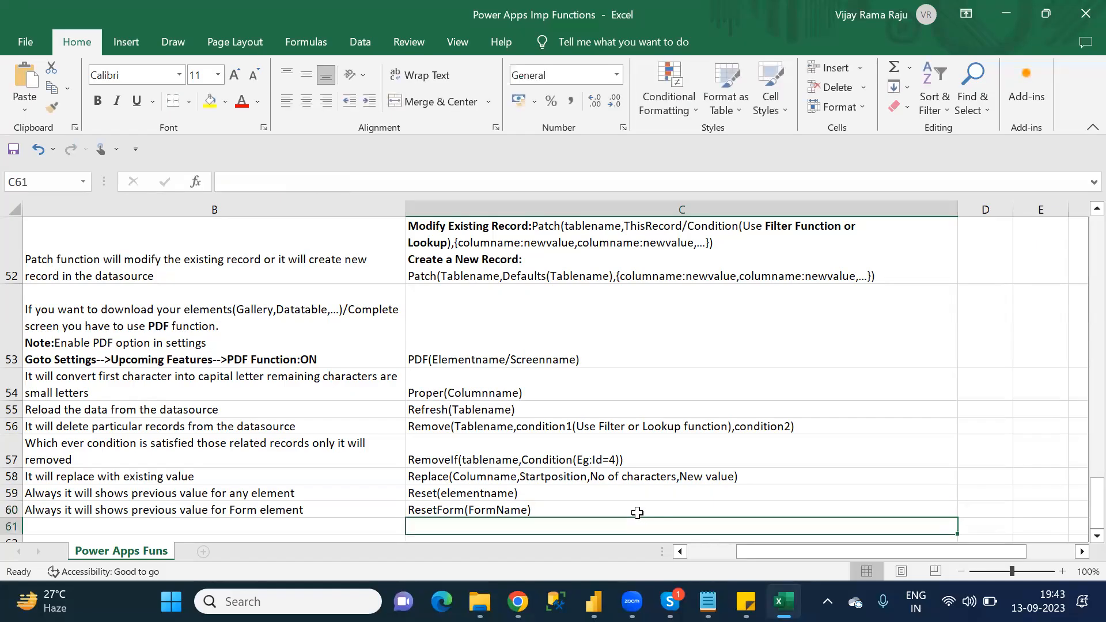
pyautogui.press('Down')
pyautogui.press('Left')
pyautogui.press('Left')
pyautogui.press('Up')
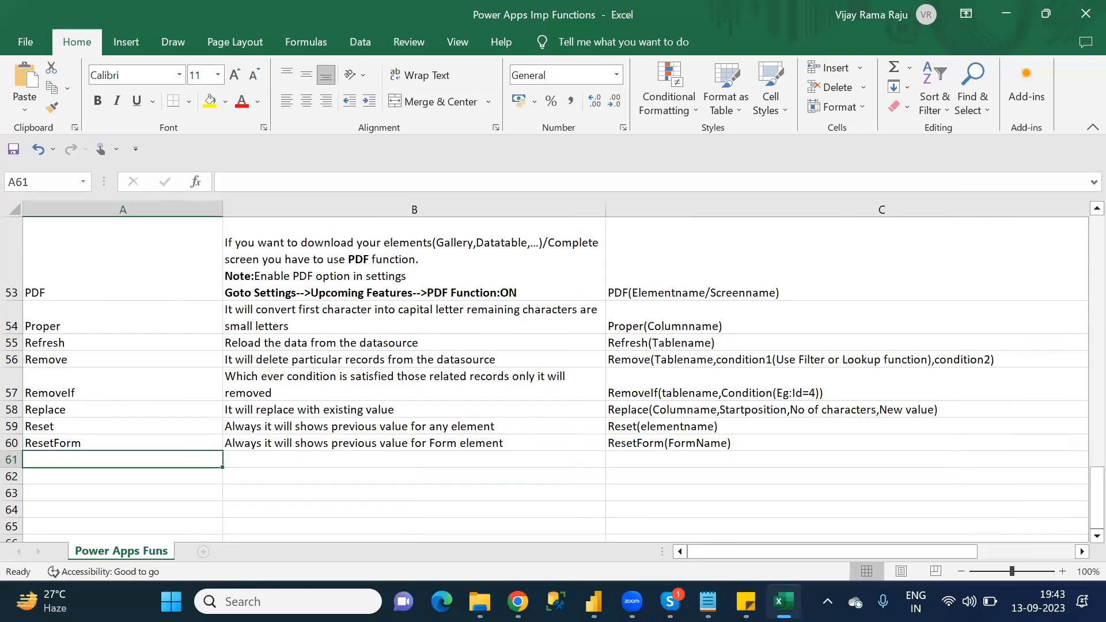
# Step: Switch to Chrome and close the Remove/RemoveIf and Concat/Concatenate reference pages
pyautogui.click(517, 601)
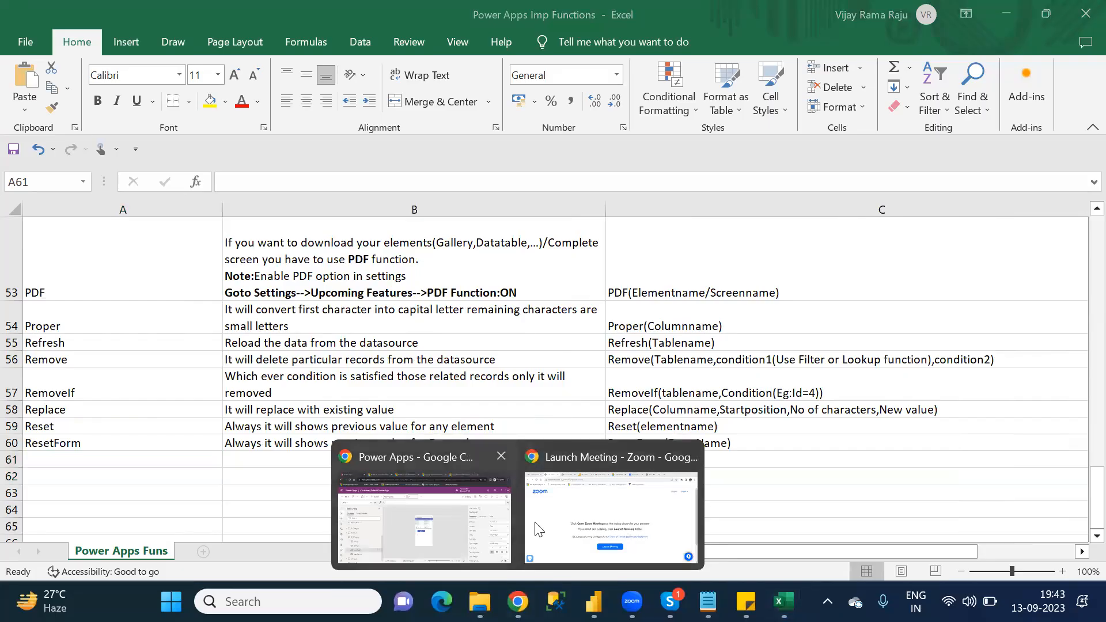
pyautogui.click(443, 472)
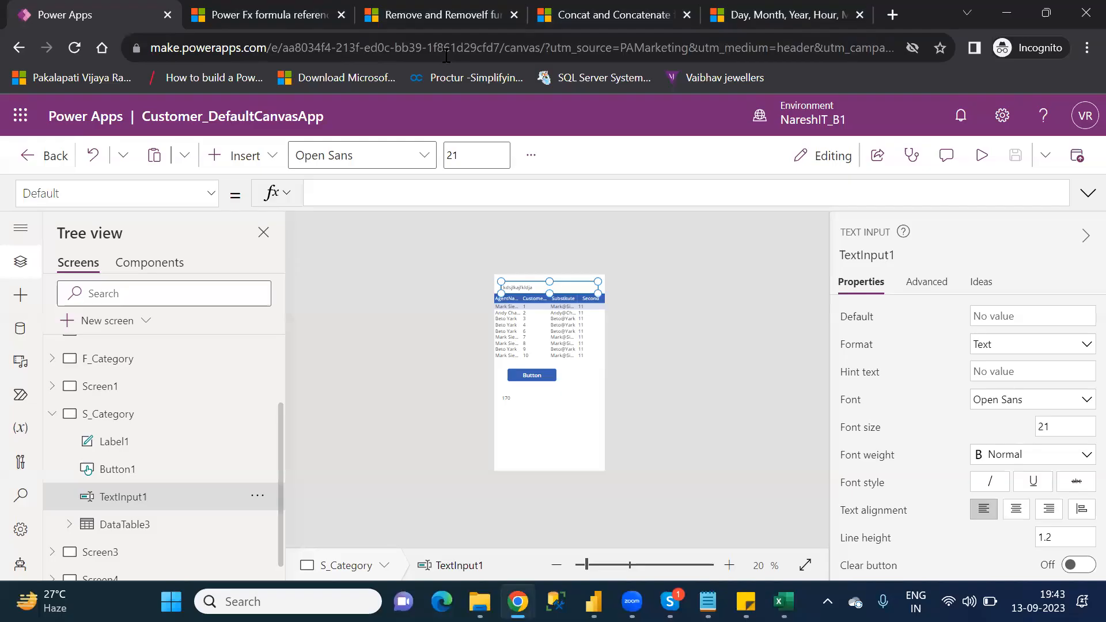
pyautogui.click(438, 15)
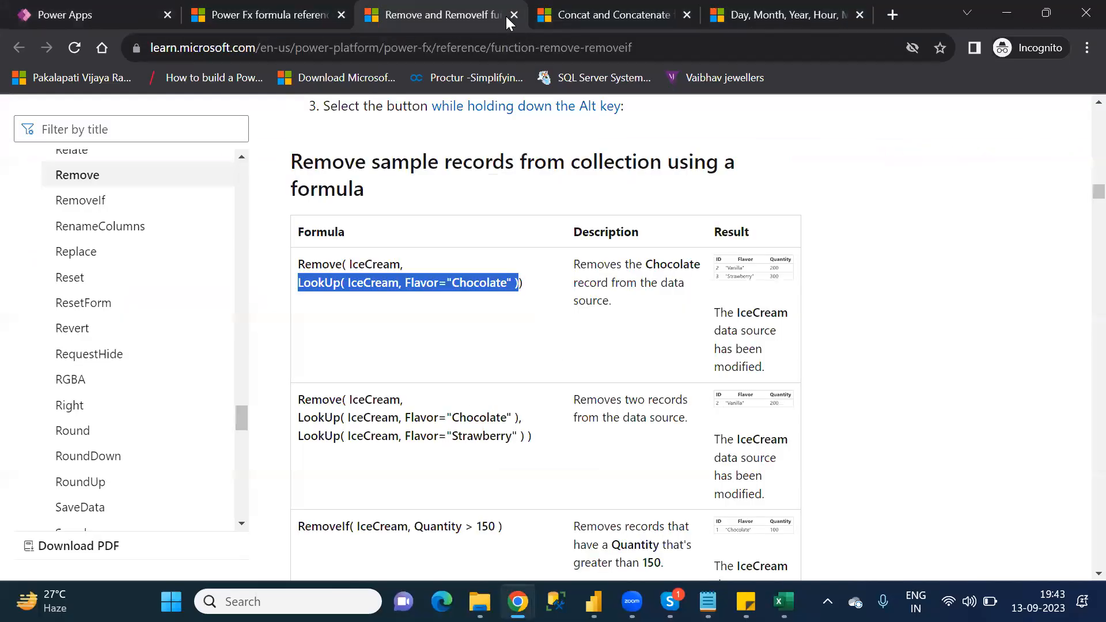
pyautogui.click(513, 16)
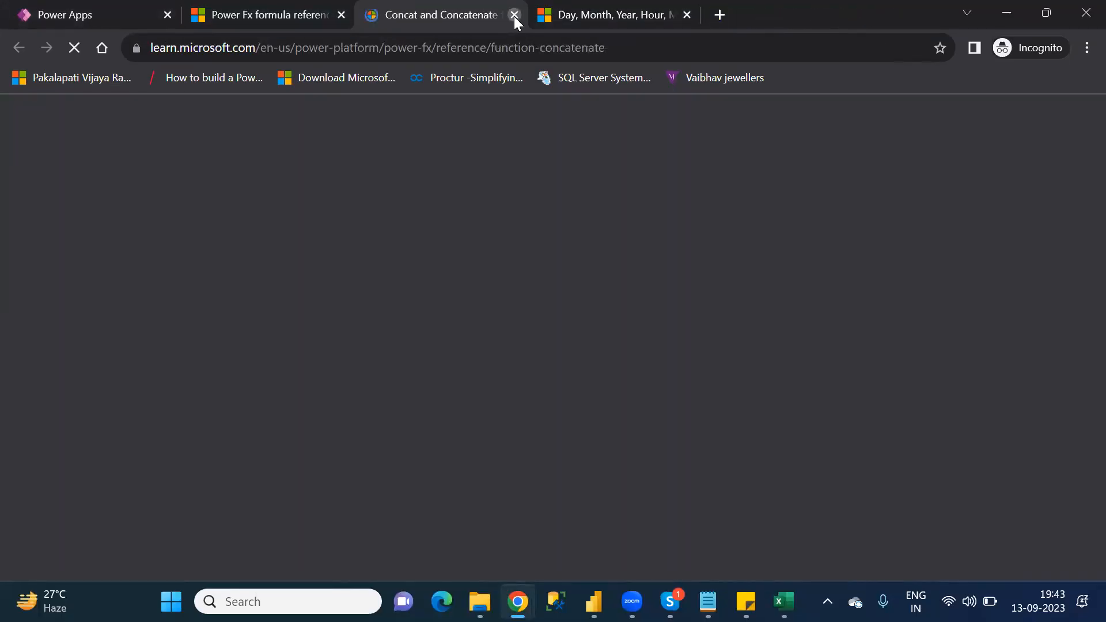
pyautogui.click(512, 15)
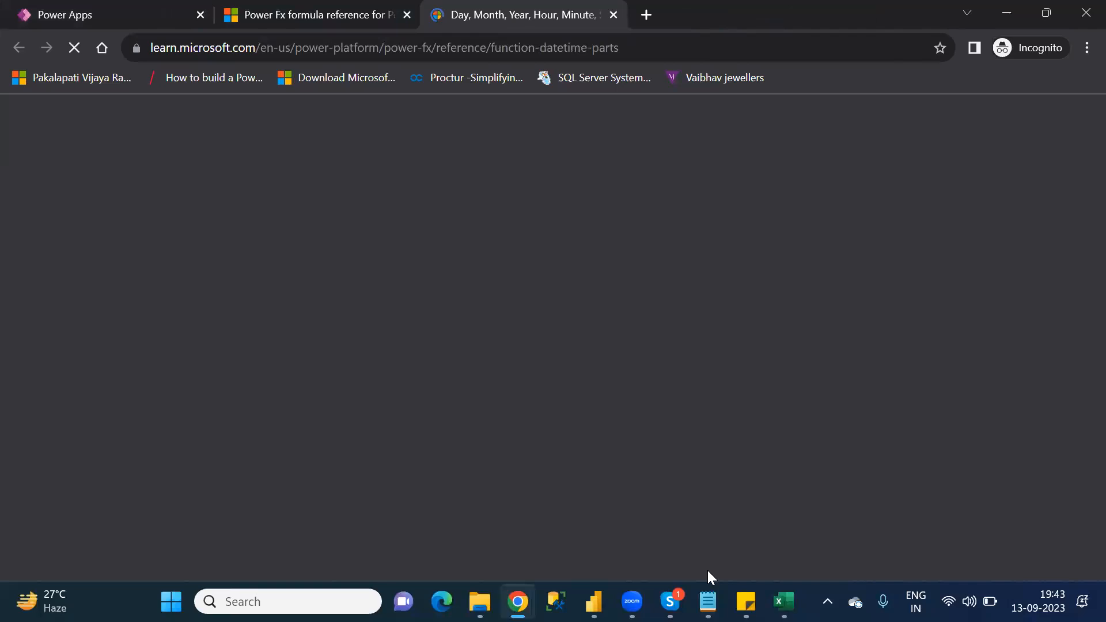
# Step: Check the R category list in the Notepad notes, return to Excel, and enter "Round" as the function name in A61
pyautogui.hotkey('alt', 'Tab')
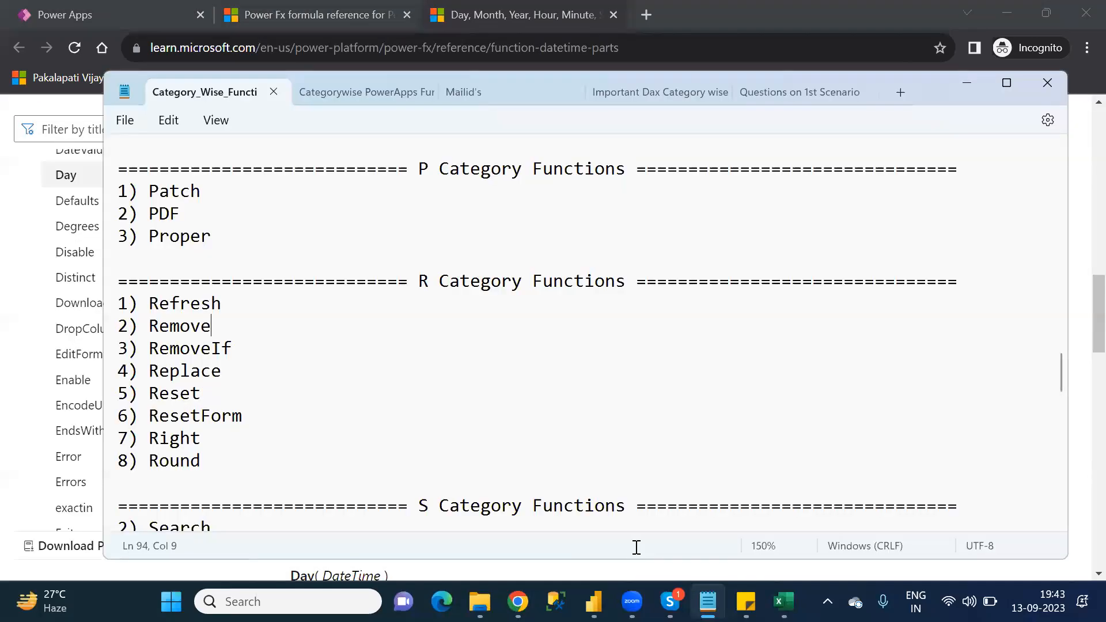
pyautogui.doubleClick(191, 436)
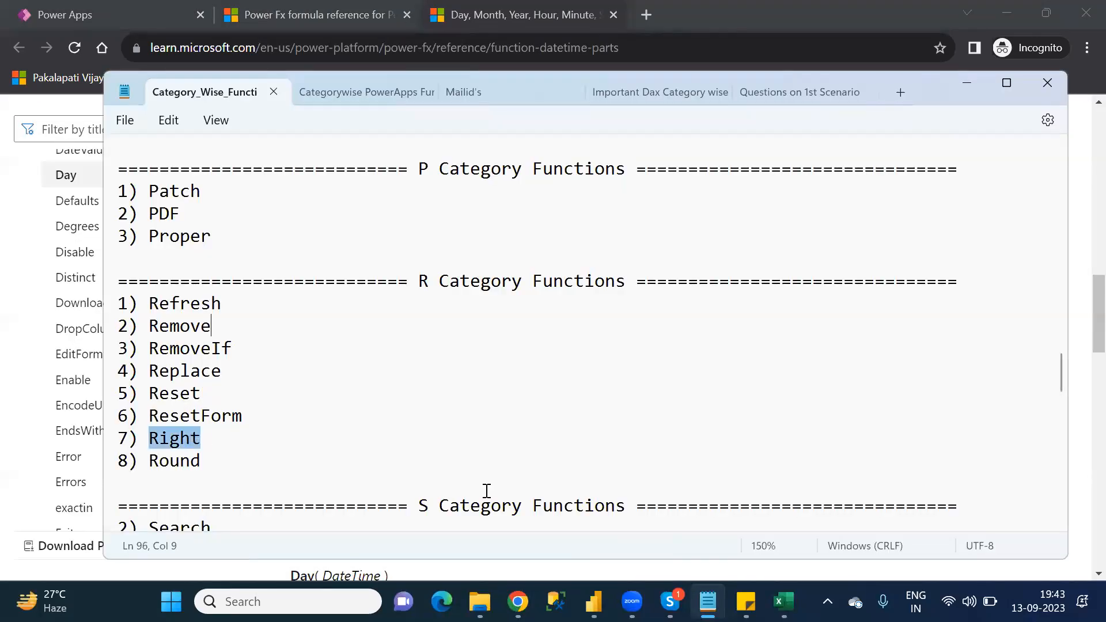
pyautogui.click(783, 601)
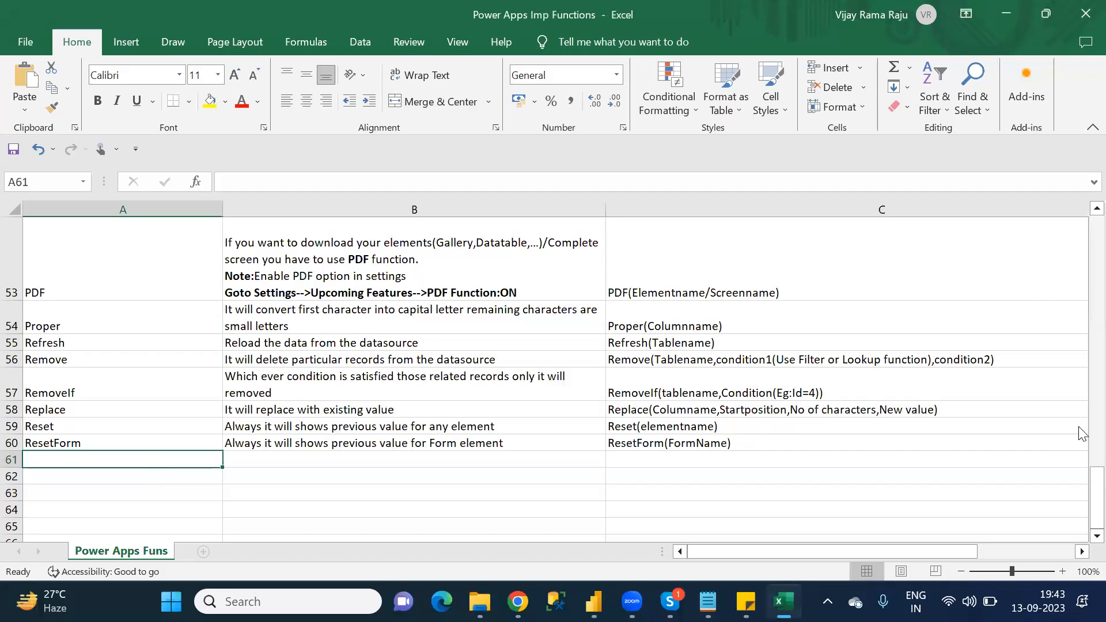
pyautogui.moveTo(1079, 476); pyautogui.dragTo(1082, 514)
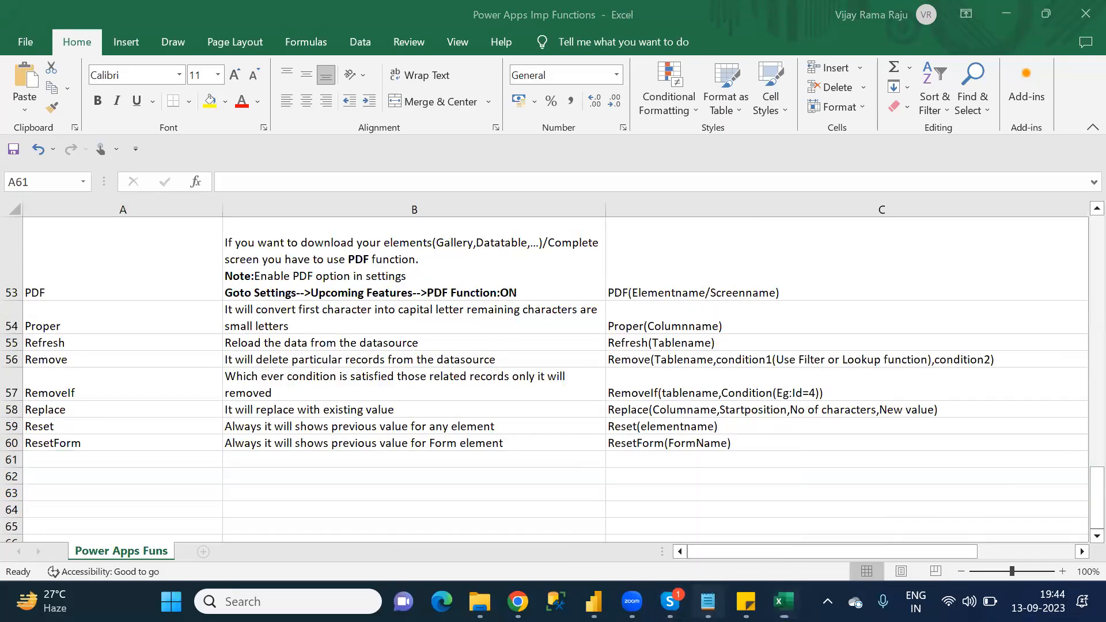
pyautogui.click(707, 601)
pyautogui.hotkey('alt', 'Tab')
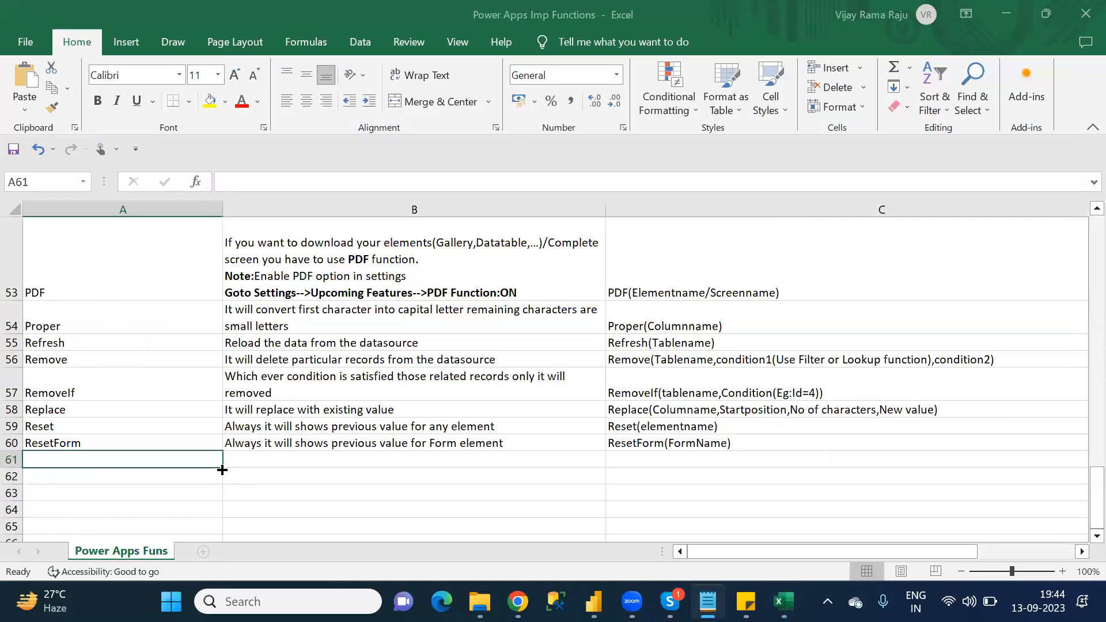
pyautogui.write('Round')
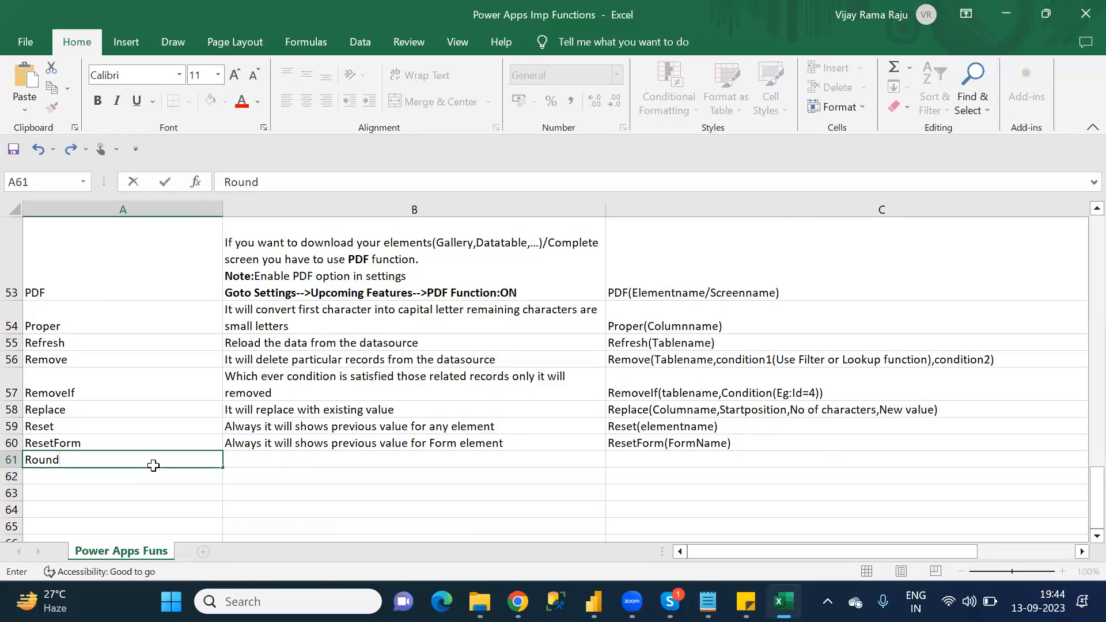
pyautogui.press('Tab')
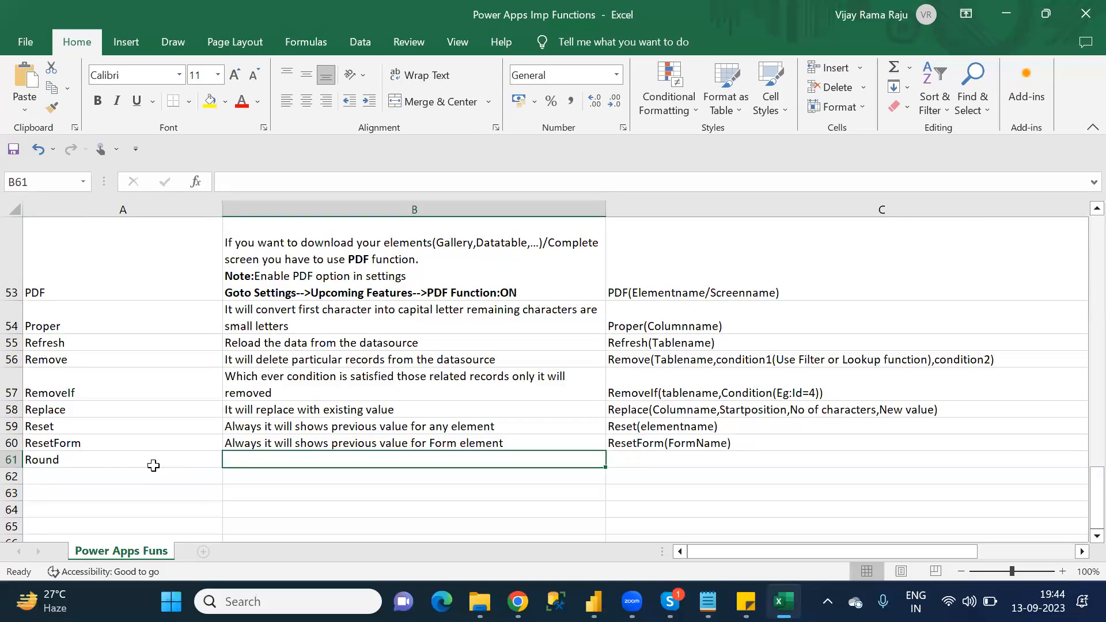
pyautogui.write('This function is used to modify the form elements')
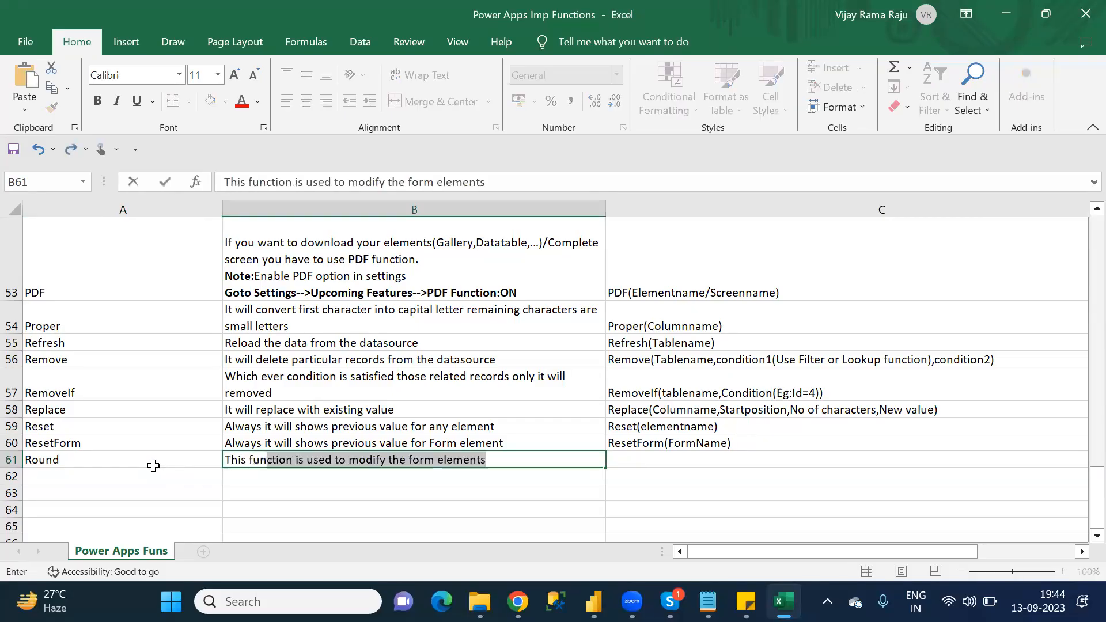
pyautogui.press('BackSpace')
pyautogui.press('BackSpace')
pyautogui.press('BackSpace')
pyautogui.press('BackSpace')
pyautogui.press('BackSpace')
pyautogui.press('BackSpace')
pyautogui.press('BackSpace')
pyautogui.press('BackSpace')
pyautogui.press('BackSpace')
# Step: Describe Round in B61 as "It will round the decimal values"
pyautogui.write('It will the')
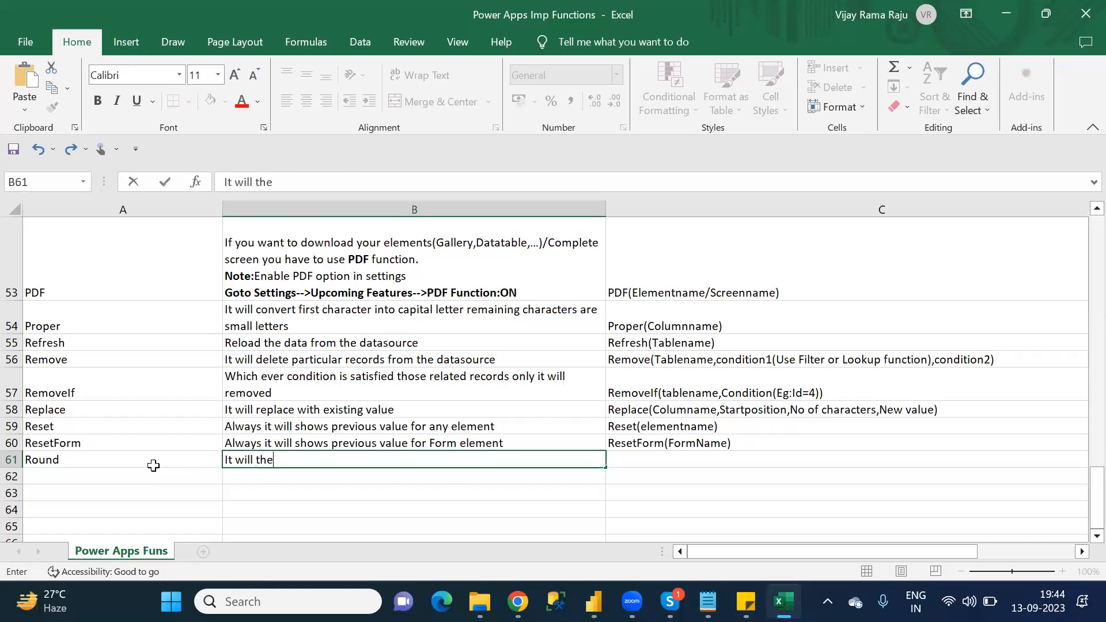
pyautogui.write(' decimal values')
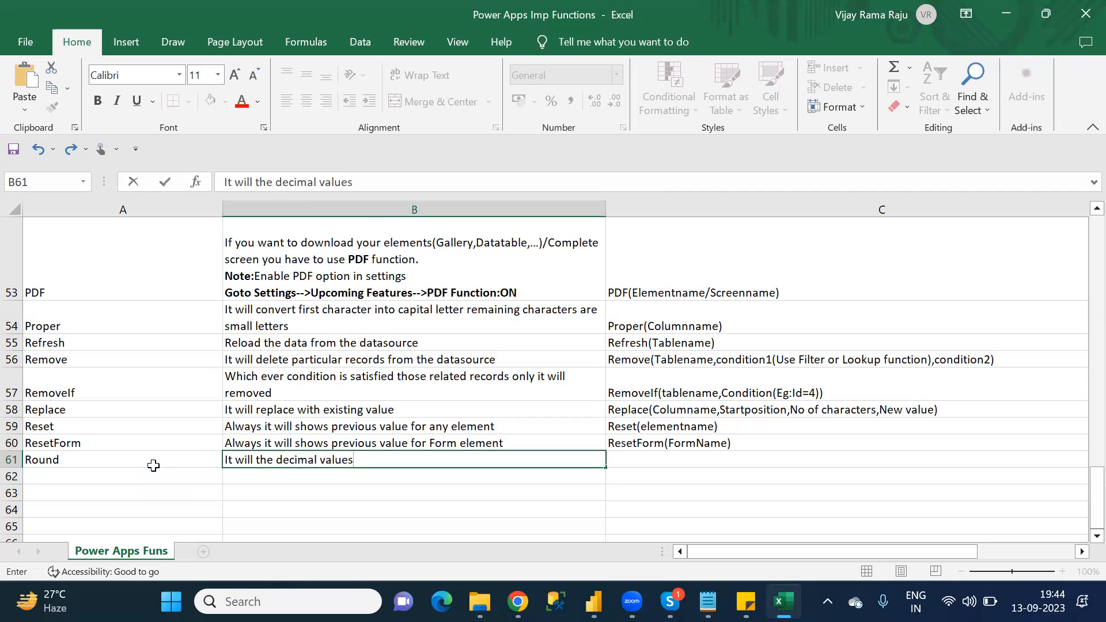
pyautogui.click(256, 460)
pyautogui.write('round t')
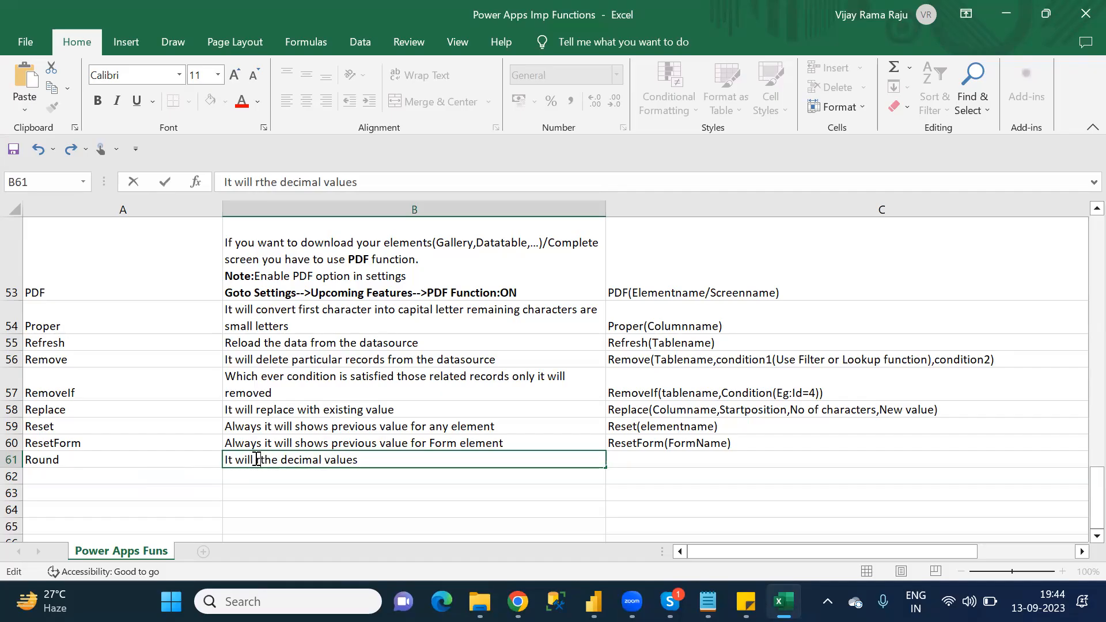
pyautogui.press('BackSpace')
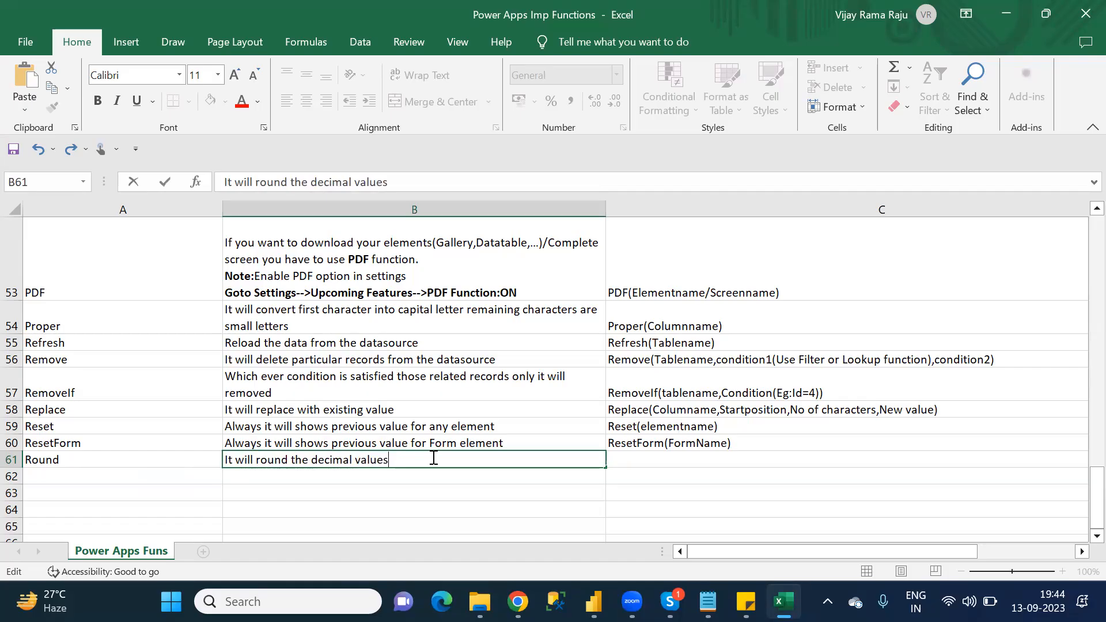
# Step: Extend the Round description in B61 with ". This function is applied for only Decimal Columns"
pyautogui.write('.')
pyautogui.write('This function is applied ')
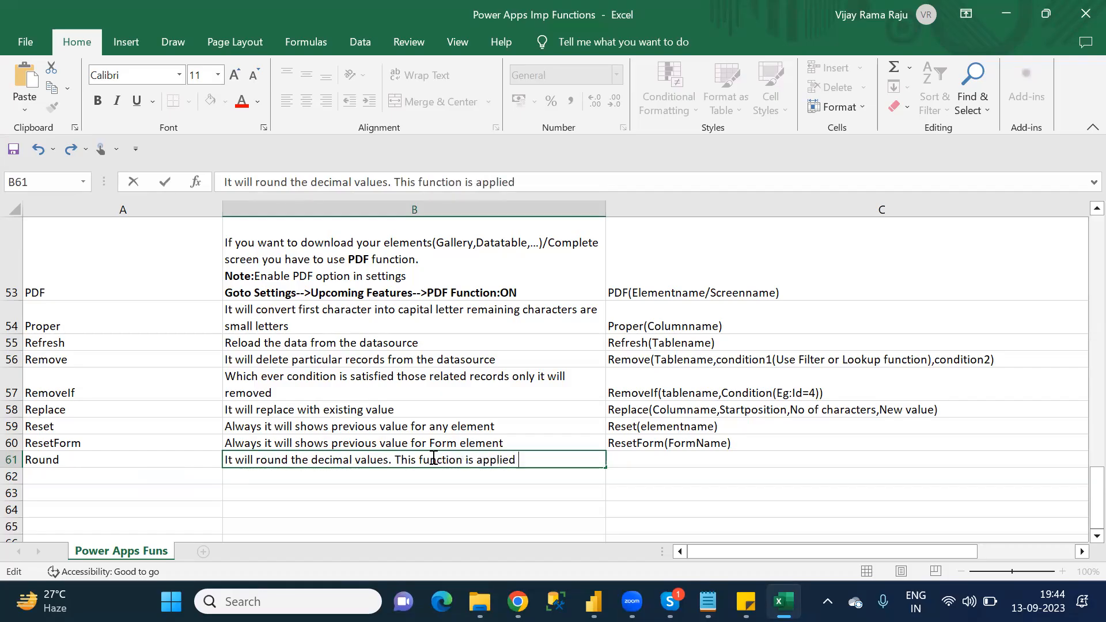
pyautogui.write('for only')
pyautogui.write(' Dec')
pyautogui.write('imal')
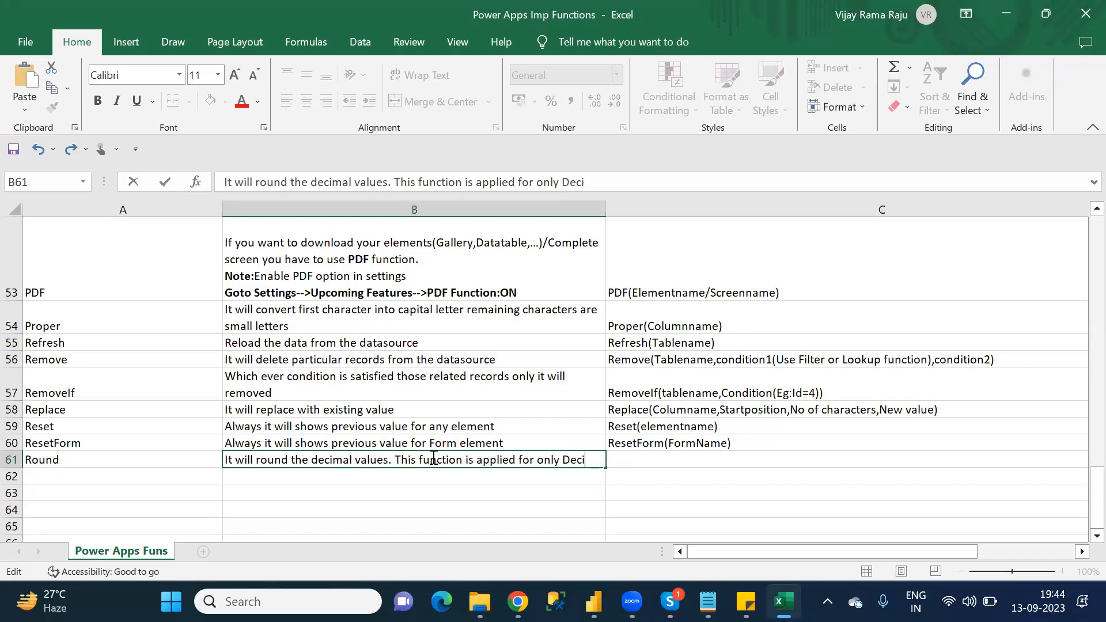
pyautogui.write(' COlu')
pyautogui.press('BackSpace')
pyautogui.press('BackSpace')
pyautogui.press('BackSpace')
pyautogui.write('olumns')
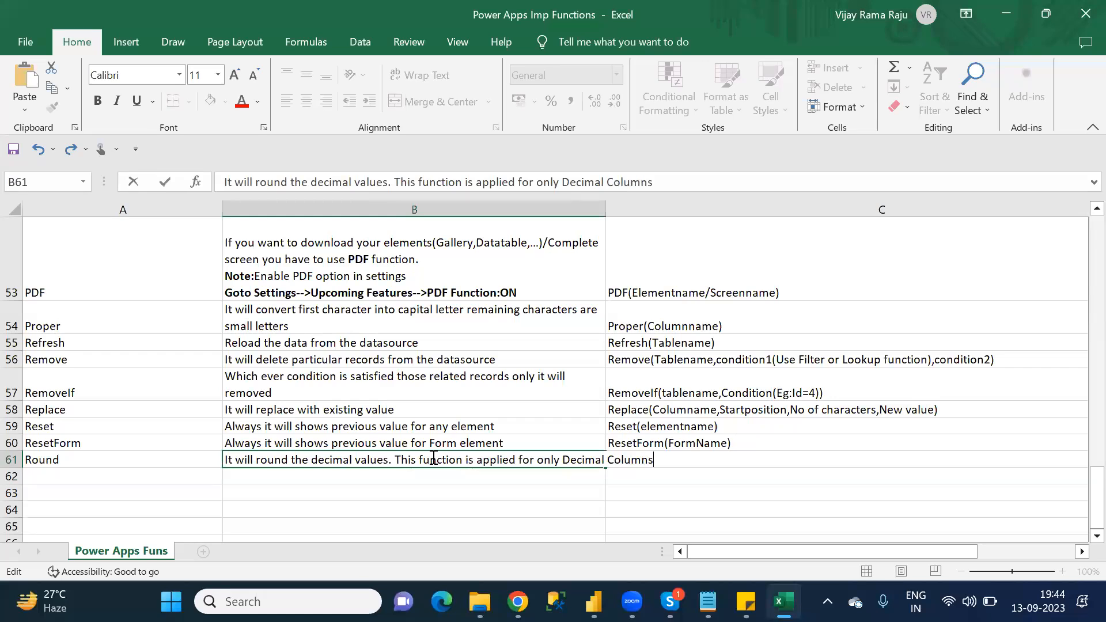
pyautogui.click(703, 468)
# Step: Enter "Round(Columnname)" as the Round syntax in C61 and move to A62 for the next function
pyautogui.click(651, 467)
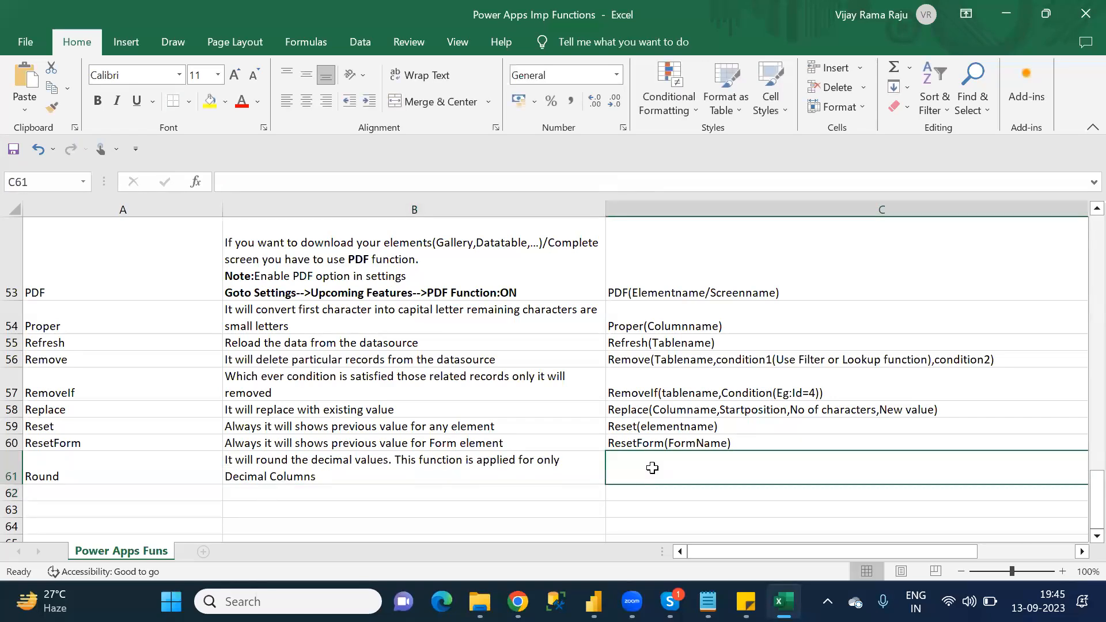
pyautogui.write('Round')
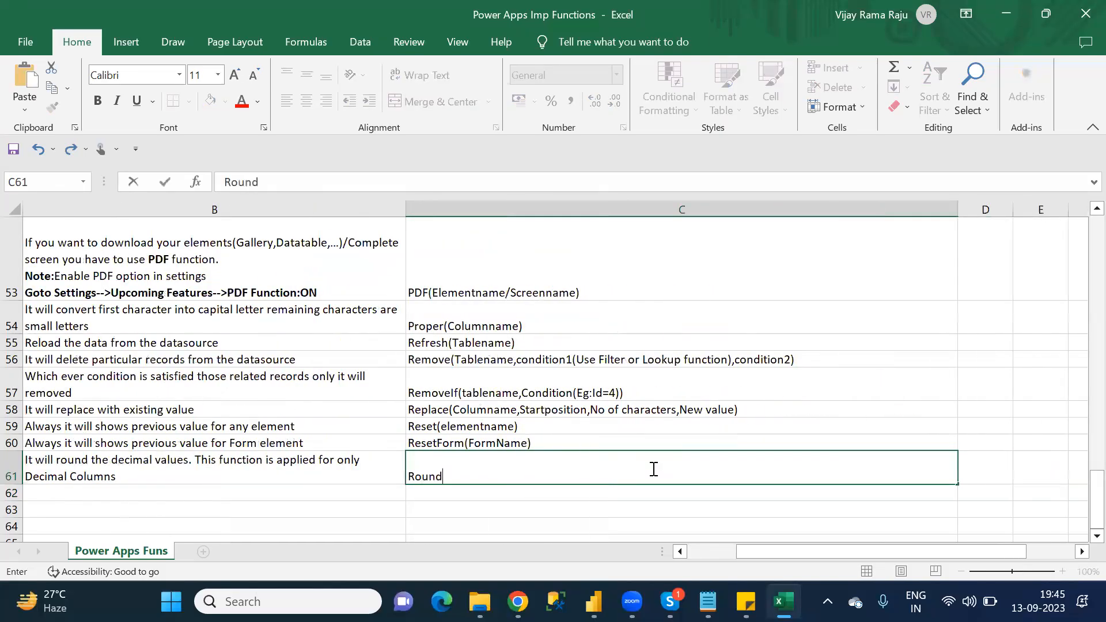
pyautogui.write('(COlu')
pyautogui.press('BackSpace')
pyautogui.press('BackSpace')
pyautogui.press('BackSpace')
pyautogui.write('olumnname)')
pyautogui.press('Return')
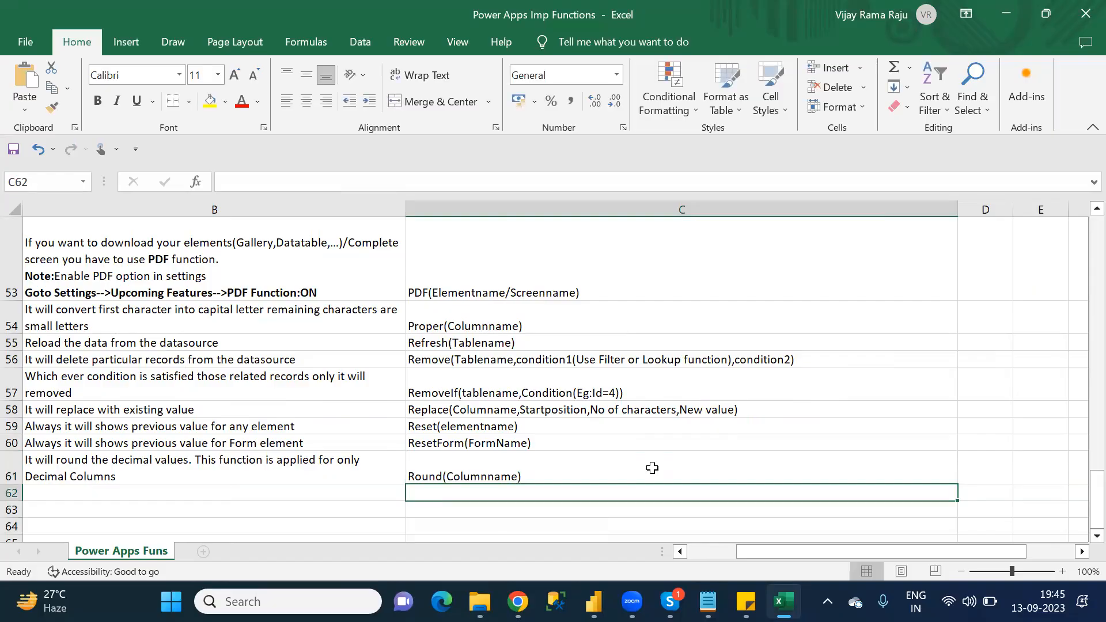
pyautogui.press('Left')
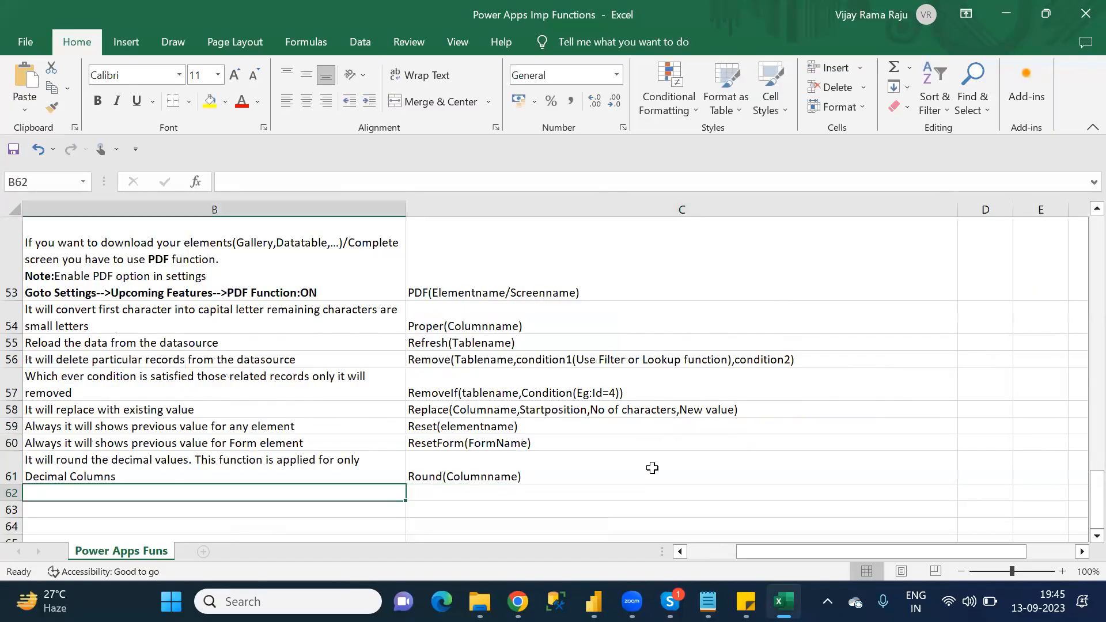
pyautogui.press('Left')
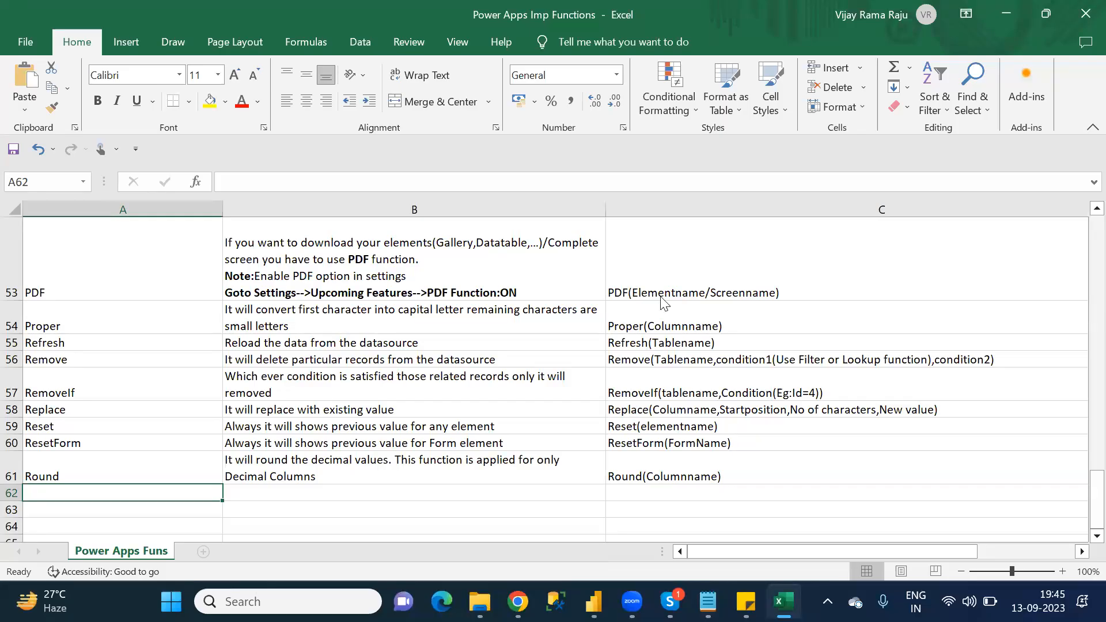
# Step: Check the S category list in the Notepad notes, return to Excel, and enter "Search" as the function name in A62
pyautogui.click(678, 253)
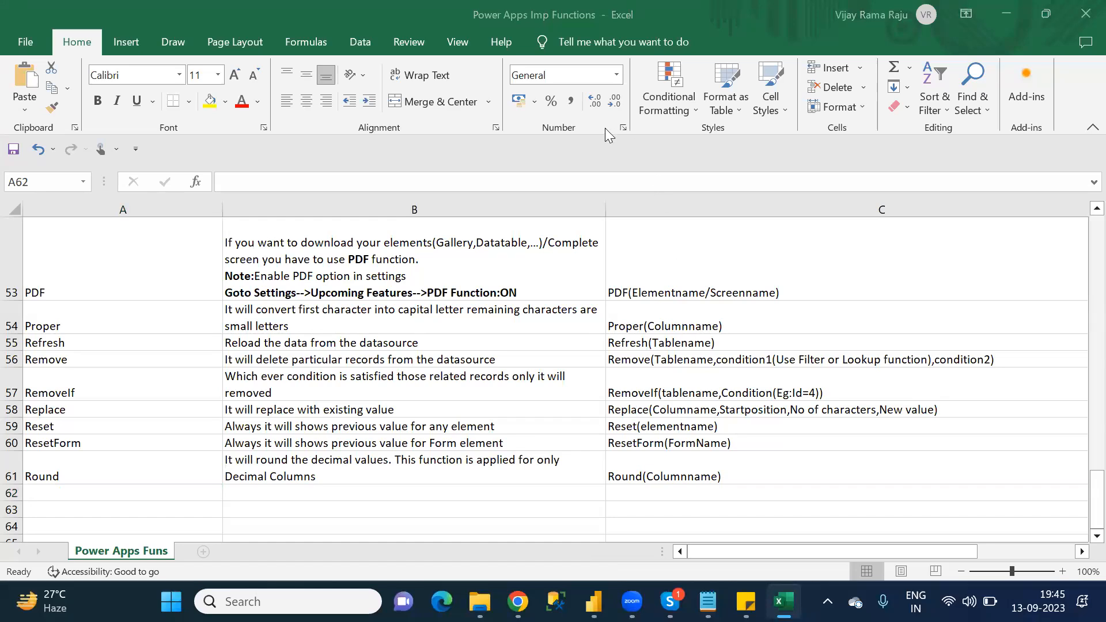
pyautogui.click(150, 493)
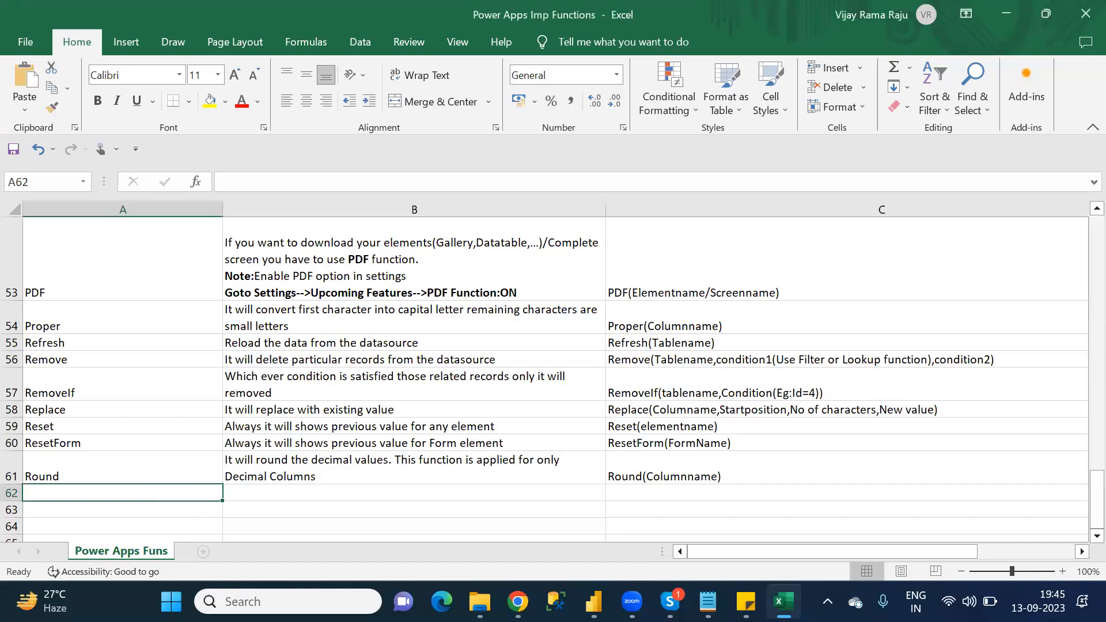
pyautogui.click(707, 601)
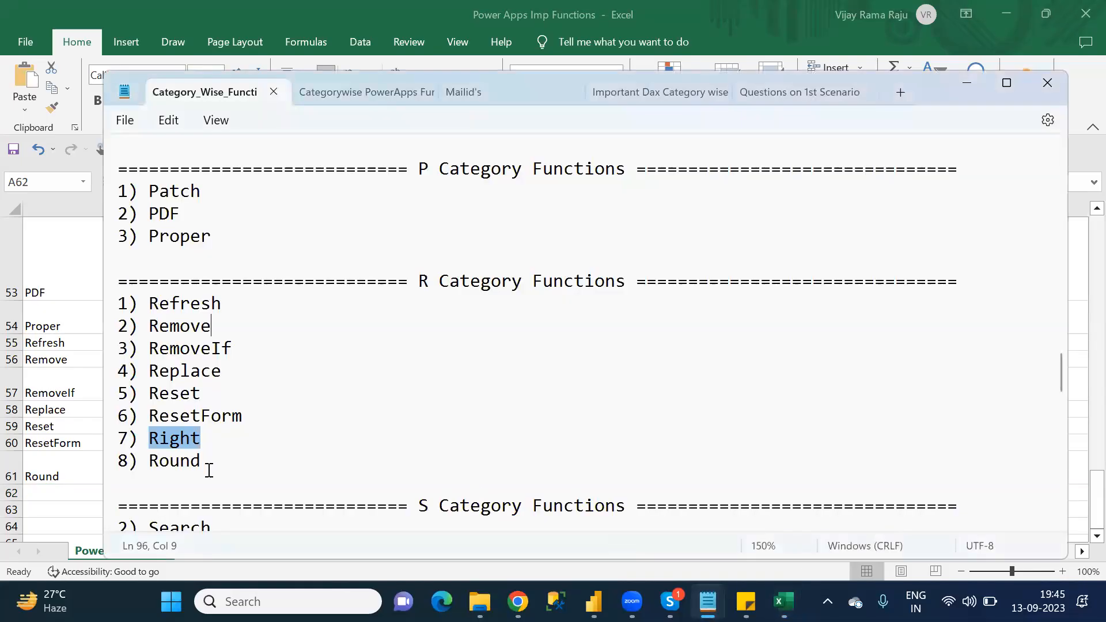
pyautogui.click(209, 470)
pyautogui.press('Down')
pyautogui.press('Down')
pyautogui.press('Down')
pyautogui.press('Down')
pyautogui.press('Down')
pyautogui.press('Down')
pyautogui.press('Down')
pyautogui.press('Down')
pyautogui.press('Down')
pyautogui.press('Down')
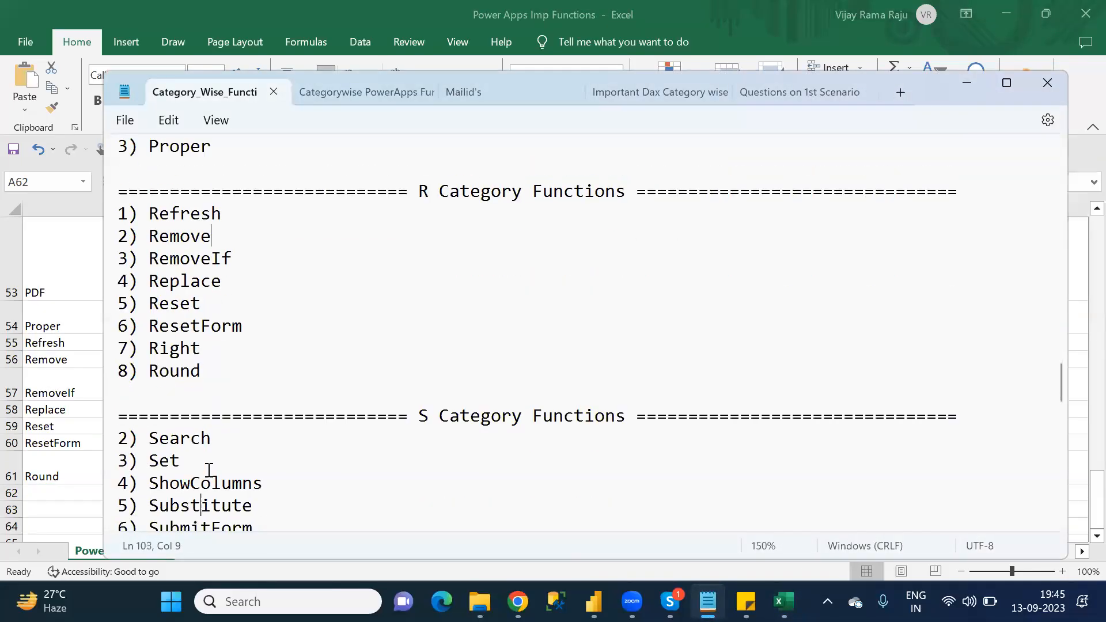
pyautogui.press('Down')
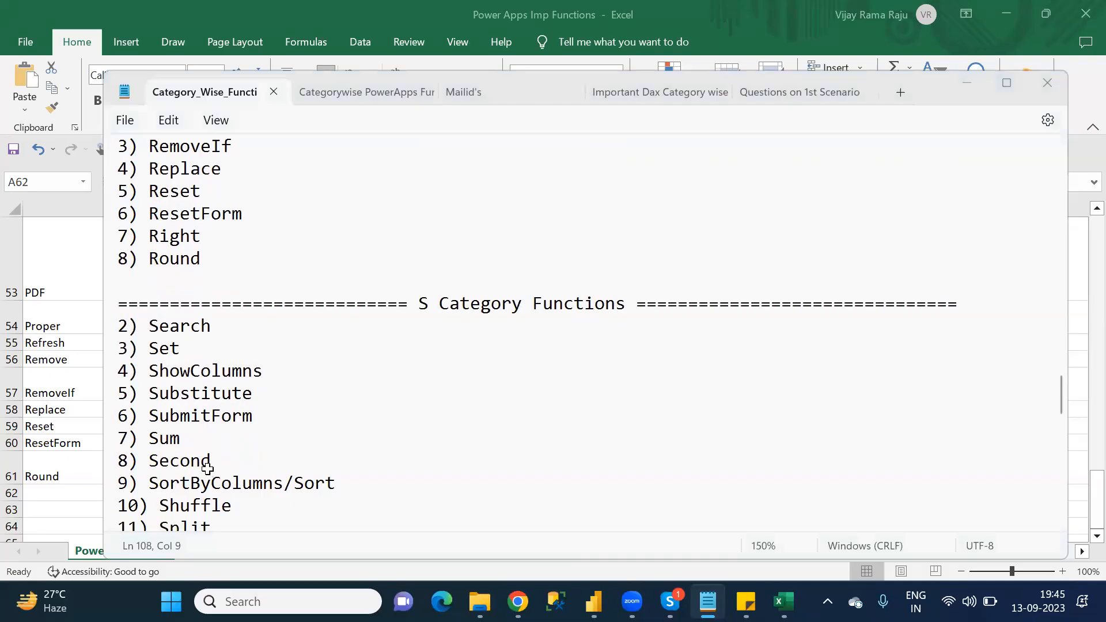
pyautogui.click(94, 491)
pyautogui.write('Se')
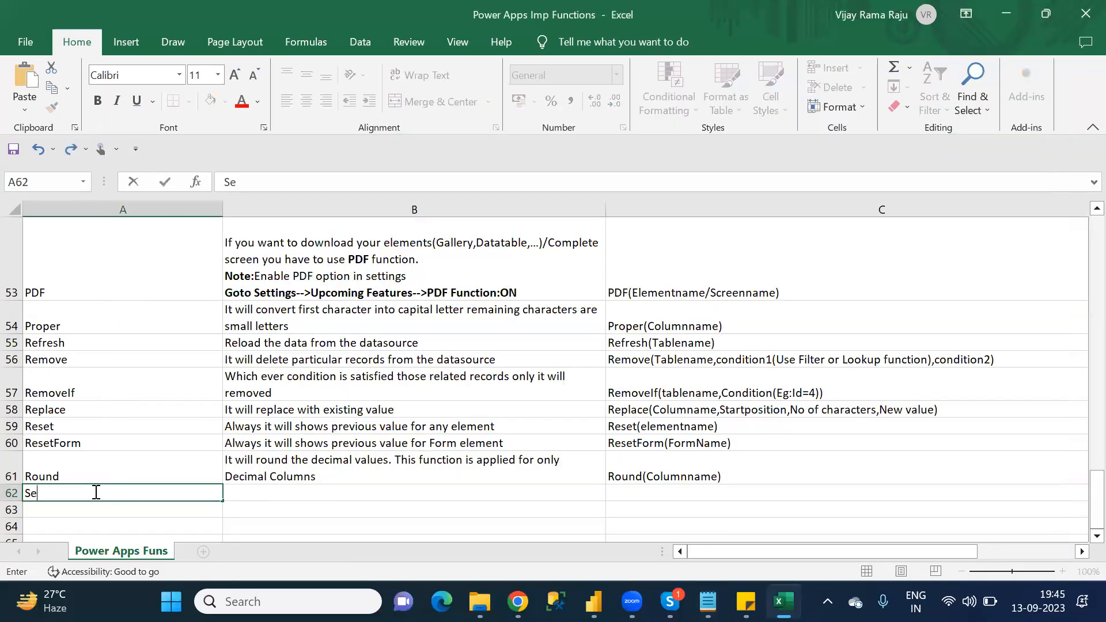
pyautogui.write('arch')
pyautogui.press('Tab')
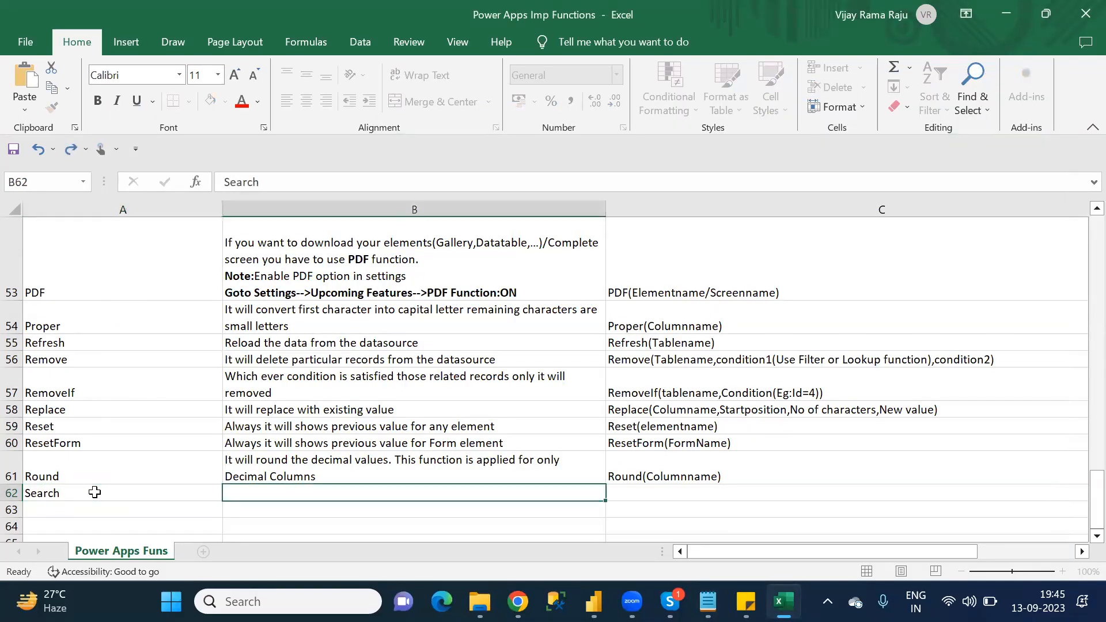
# Step: Describe Search in B62 as "It will returns the position of a character"
pyautogui.write('It w')
pyautogui.press('BackSpace')
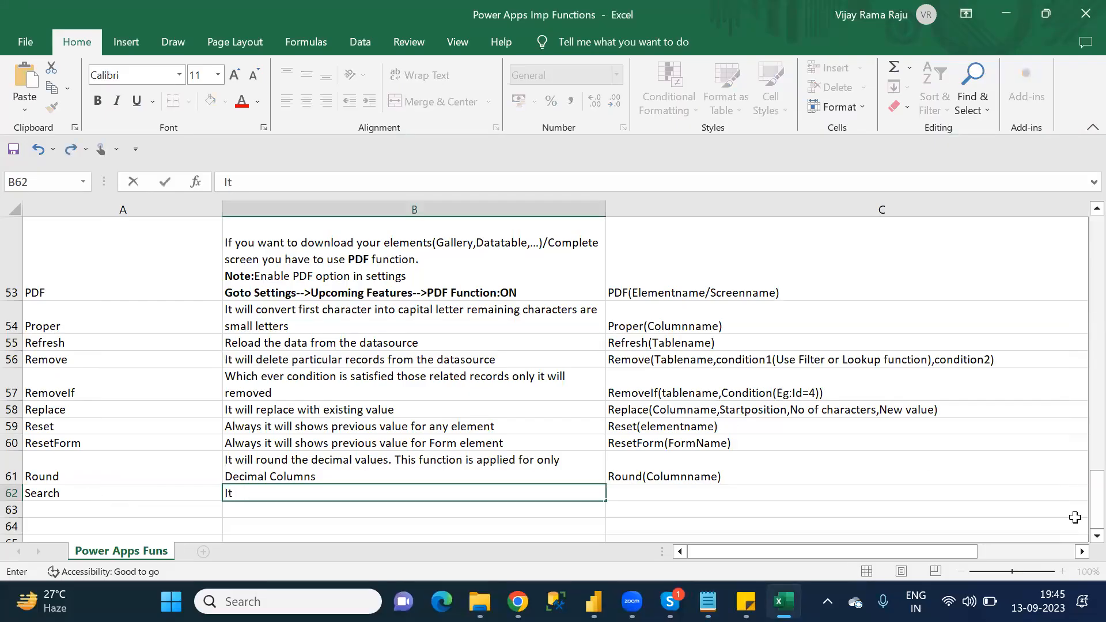
pyautogui.moveTo(1082, 512); pyautogui.dragTo(1082, 541)
pyautogui.write('will return s the ')
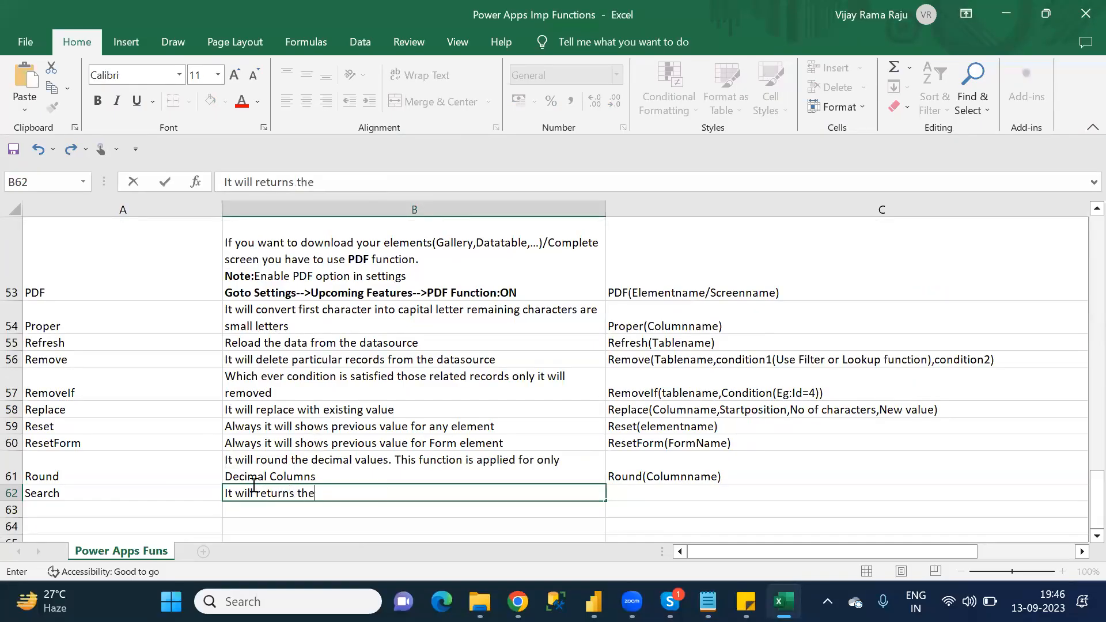
pyautogui.write('p')
pyautogui.write('o')
pyautogui.press('BackSpace')
pyautogui.write('osi')
pyautogui.press('BackSpace')
pyautogui.write('ition of ')
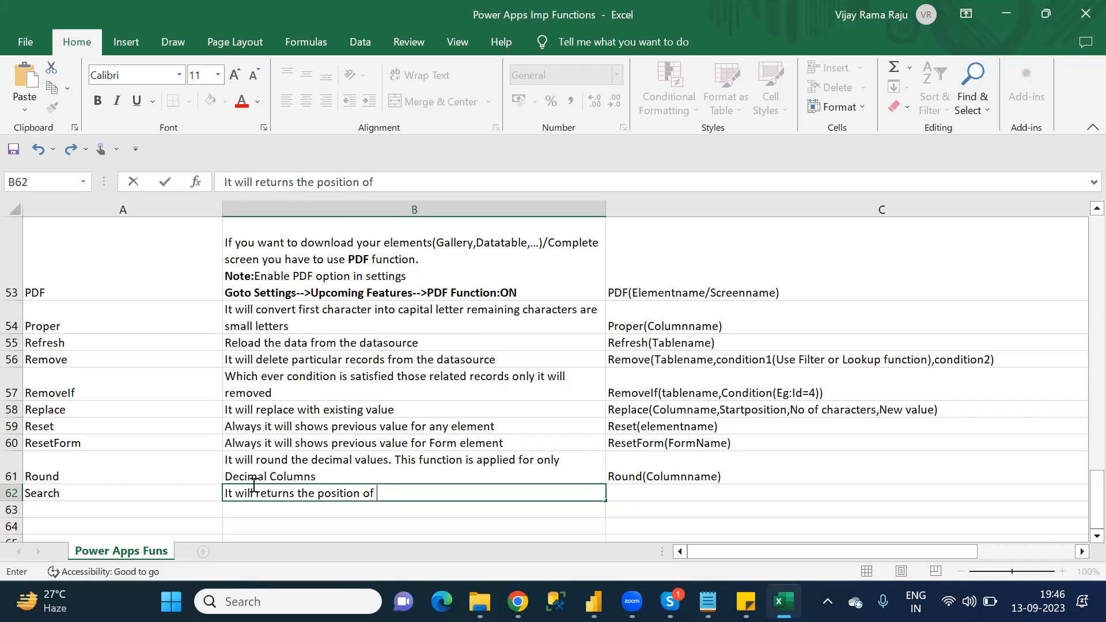
pyautogui.write('a character')
pyautogui.press('Tab')
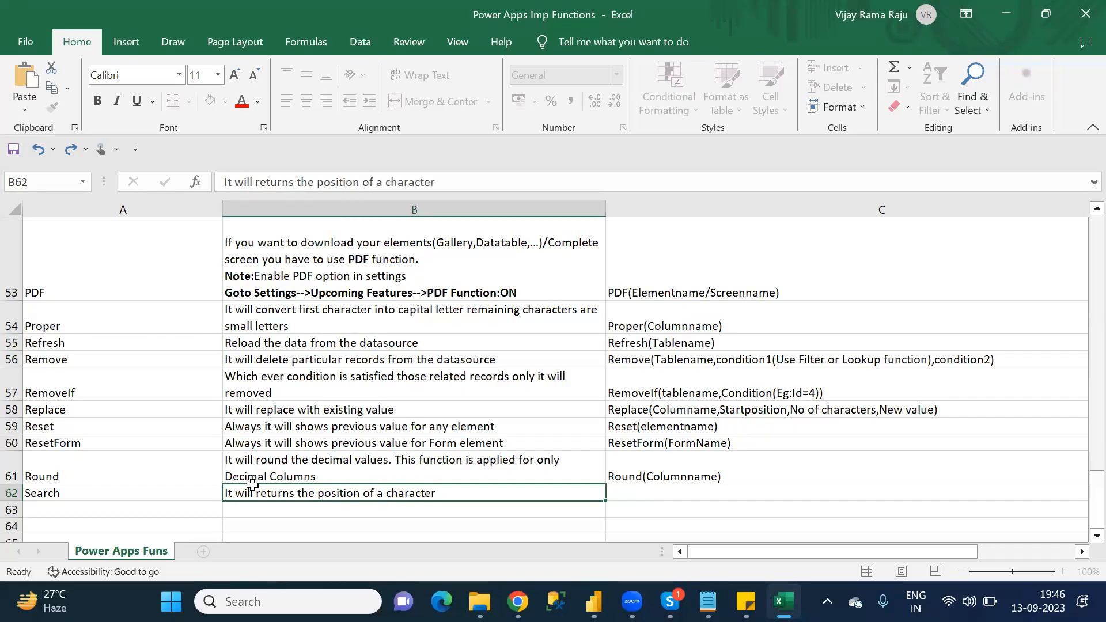
# Step: Enter 'Search("Findvalue",Columnname,1)' as the Search syntax in C62 and move to A63
pyautogui.click(250, 184)
pyautogui.write('Sea')
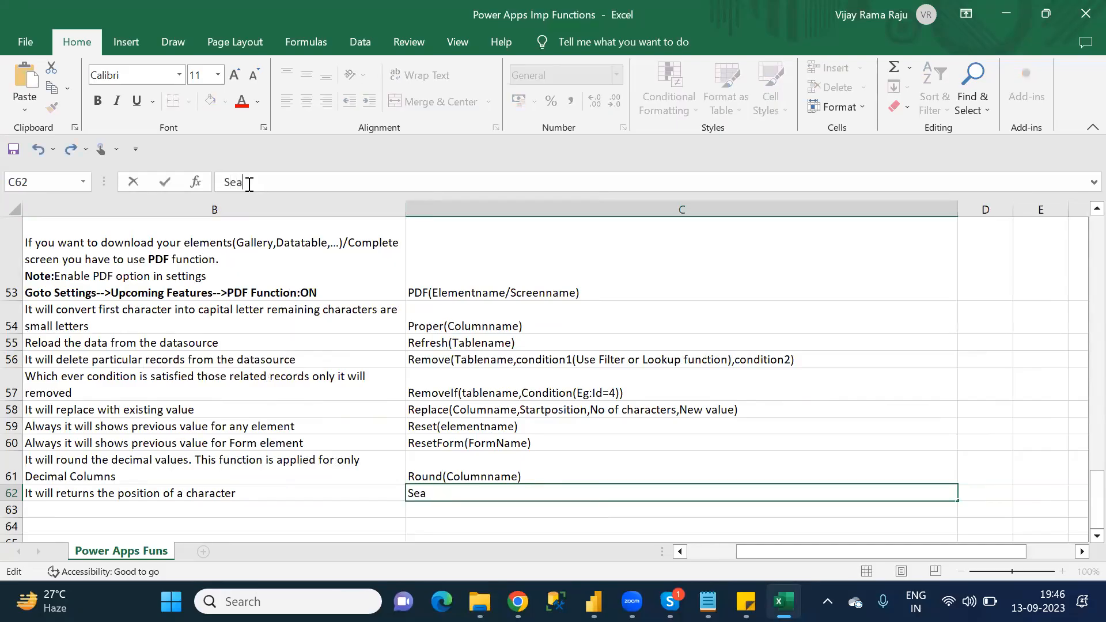
pyautogui.write('rch(')
pyautogui.write('""')
pyautogui.write('Fi')
pyautogui.write('ndvalue')
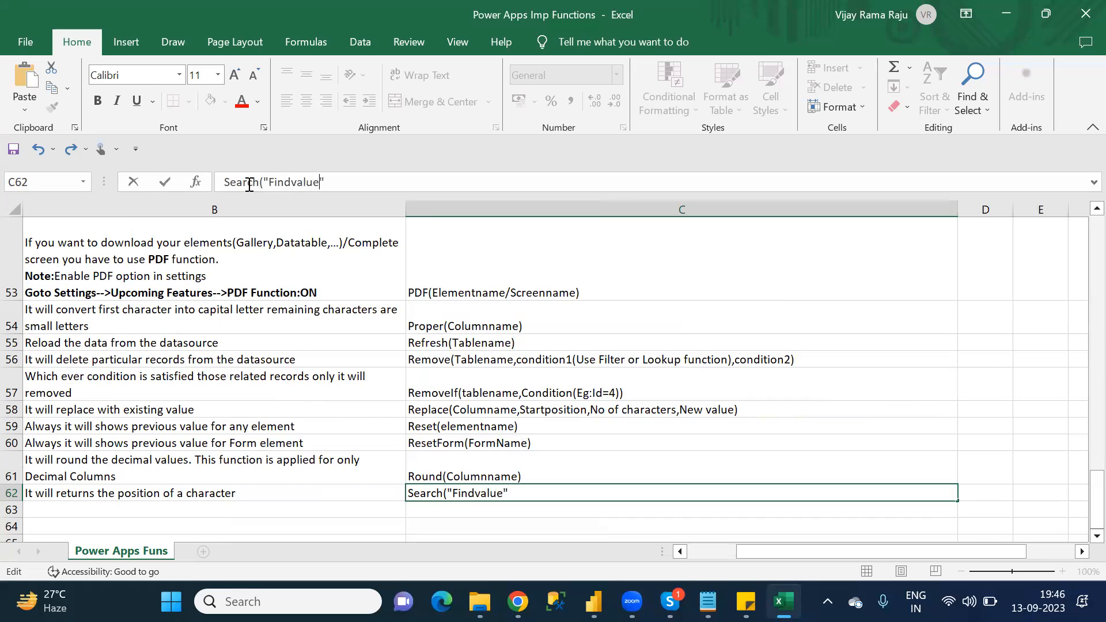
pyautogui.write(',Columnname,')
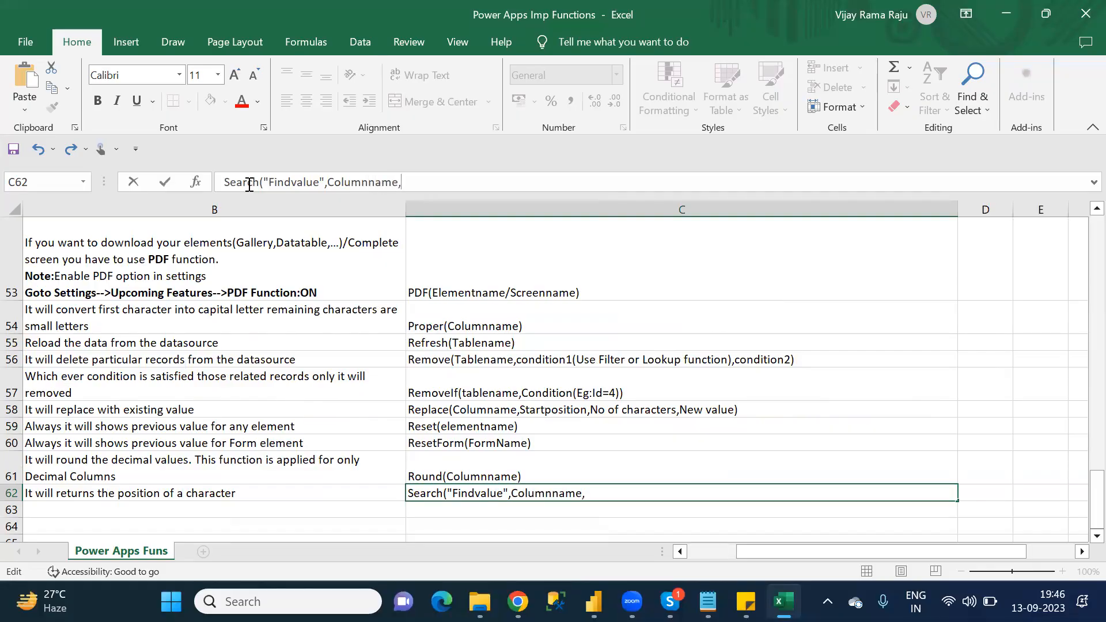
pyautogui.write('1)')
pyautogui.click(245, 516)
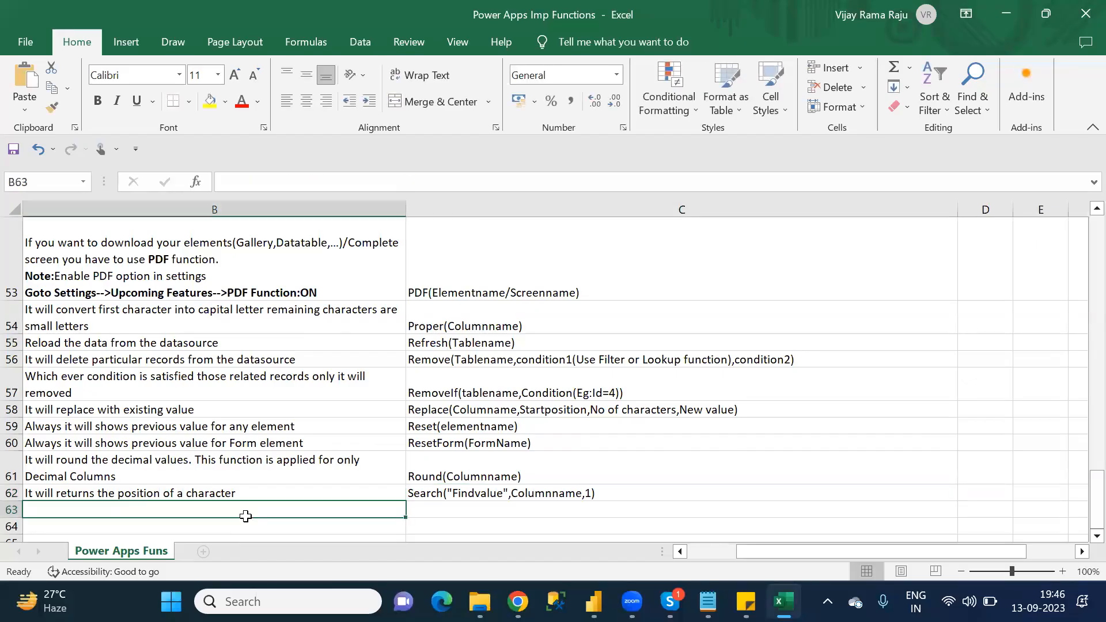
pyautogui.press('Left')
# Step: Switch to Notepad, select "Set" in the S category list, and return to Excel
pyautogui.hotkey('alt', 'Tab')
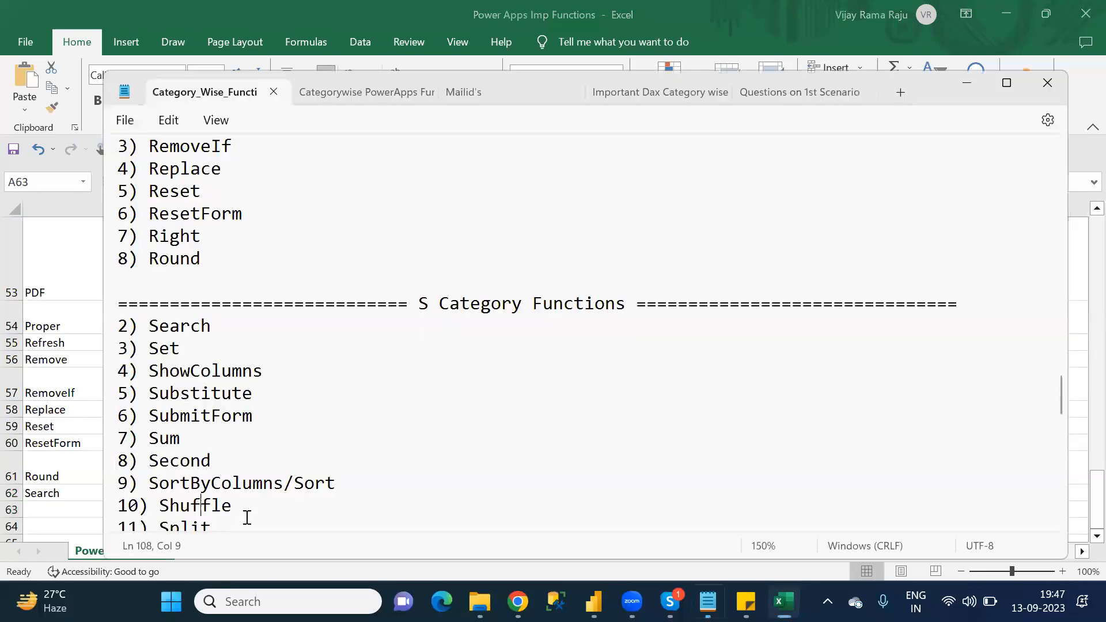
pyautogui.doubleClick(172, 348)
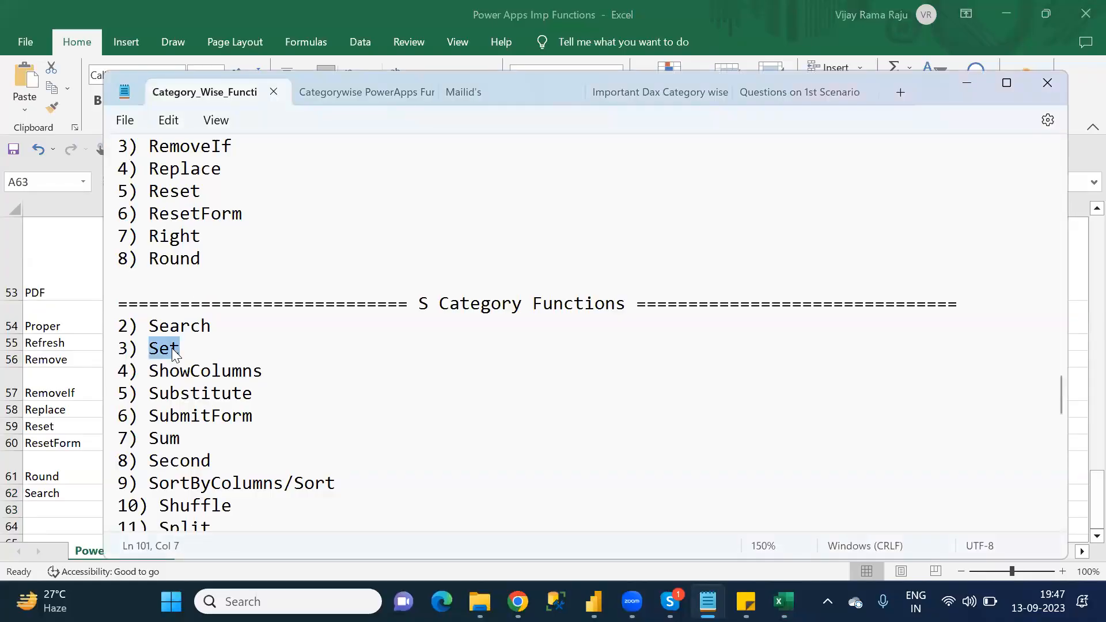
pyautogui.hotkey('alt', 'Tab')
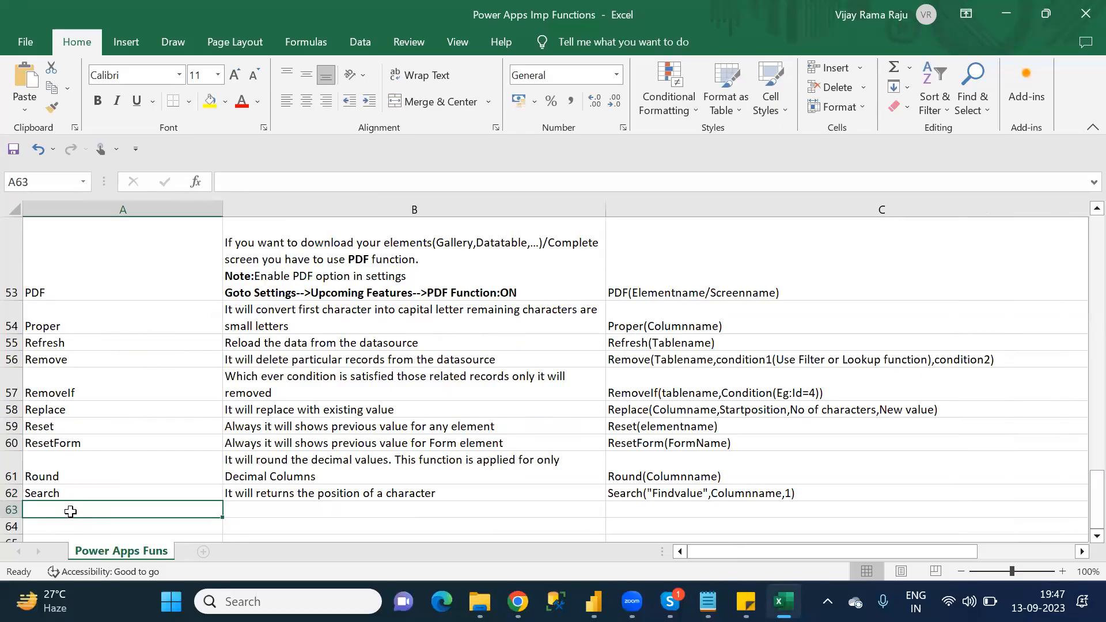
pyautogui.write('S')
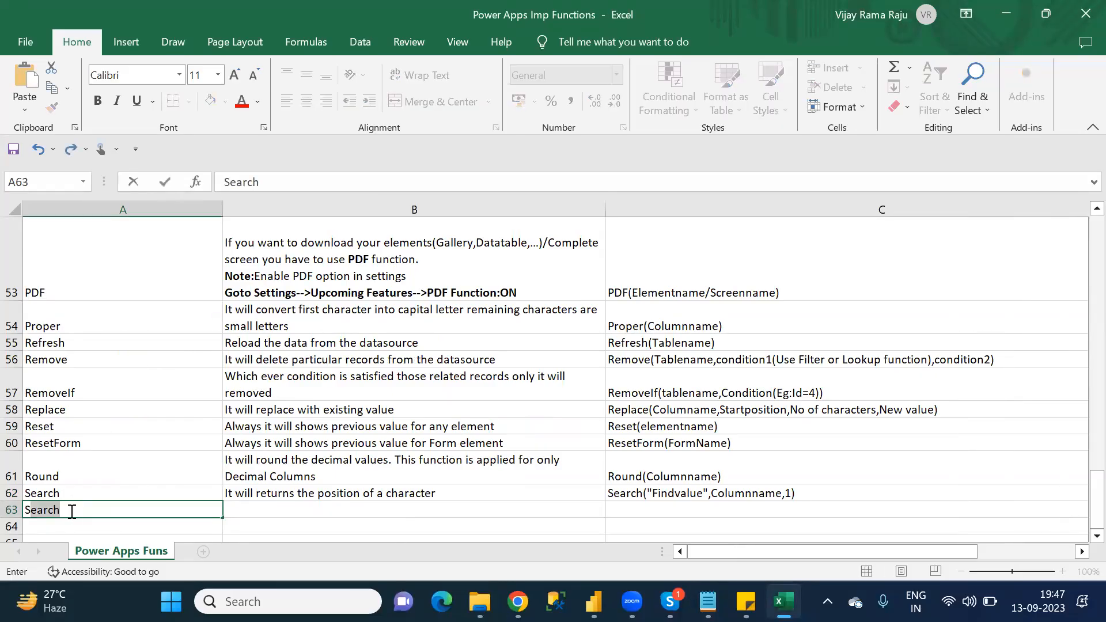
pyautogui.press('BackSpace')
pyautogui.press('BackSpace')
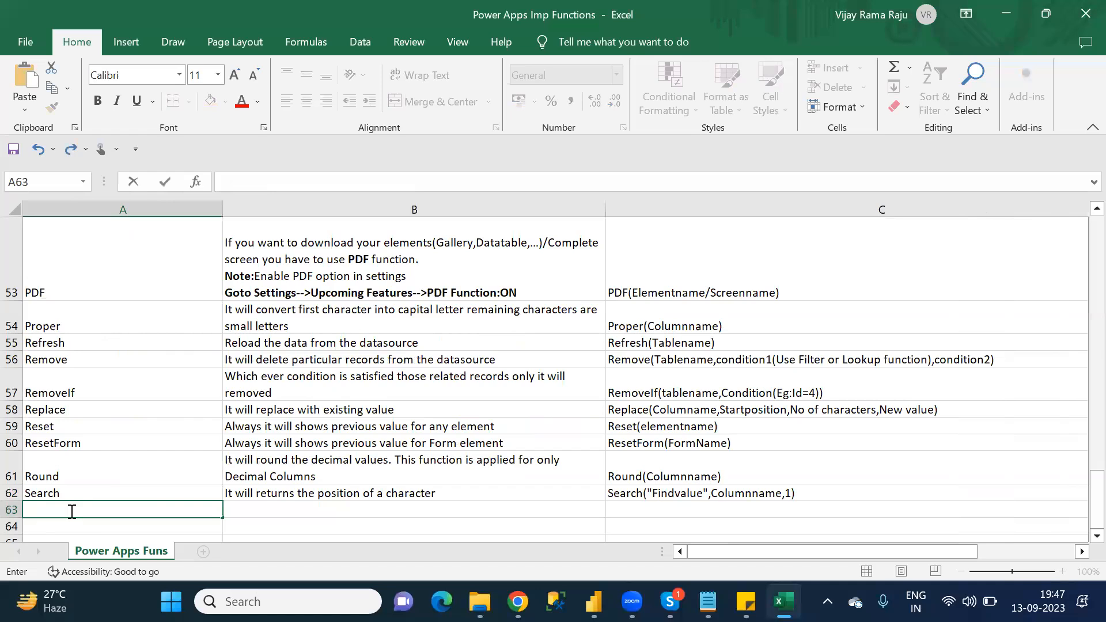
pyautogui.click(132, 481)
pyautogui.click(133, 494)
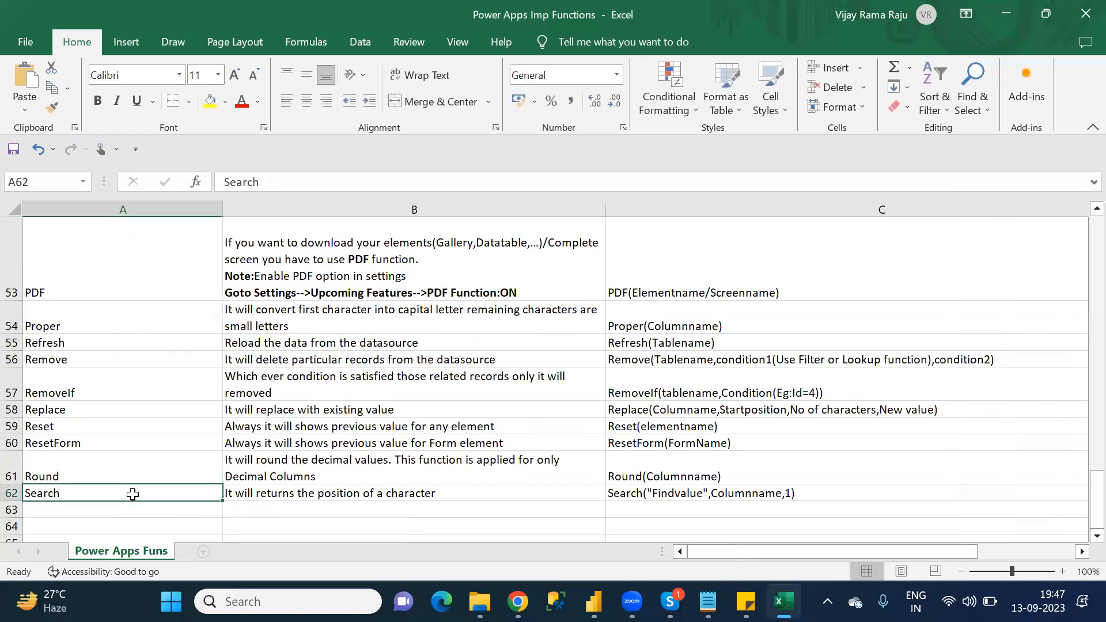
# Step: Switch to Notepad and delete the "3) Set" entry from the S category list
pyautogui.hotkey('alt', 'Tab')
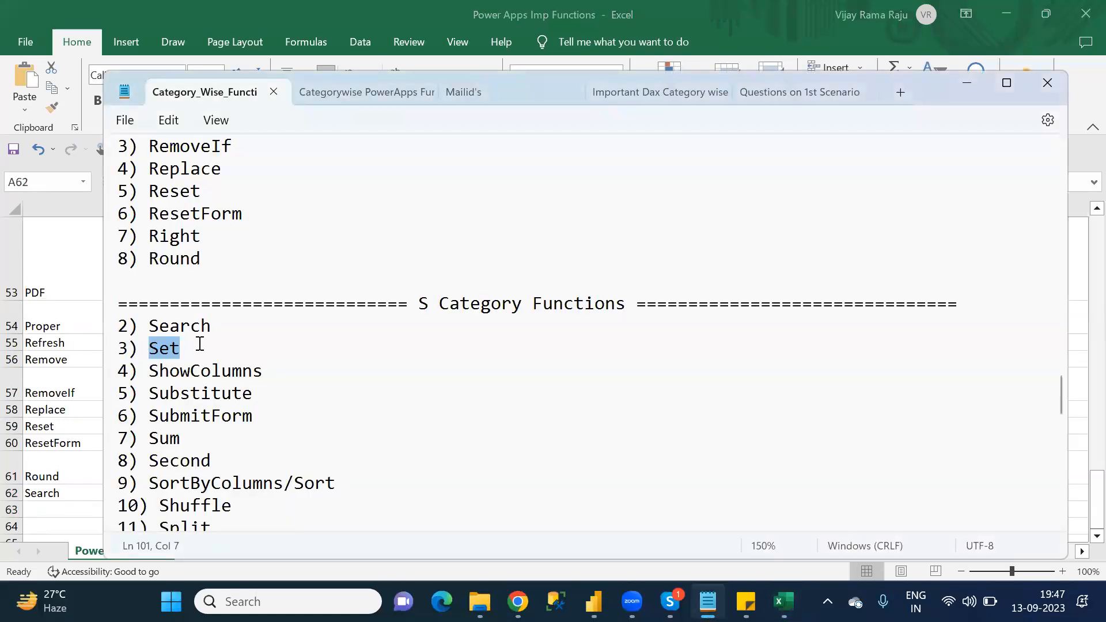
pyautogui.press('BackSpace')
pyautogui.press('BackSpace')
pyautogui.press('BackSpace')
pyautogui.press('BackSpace')
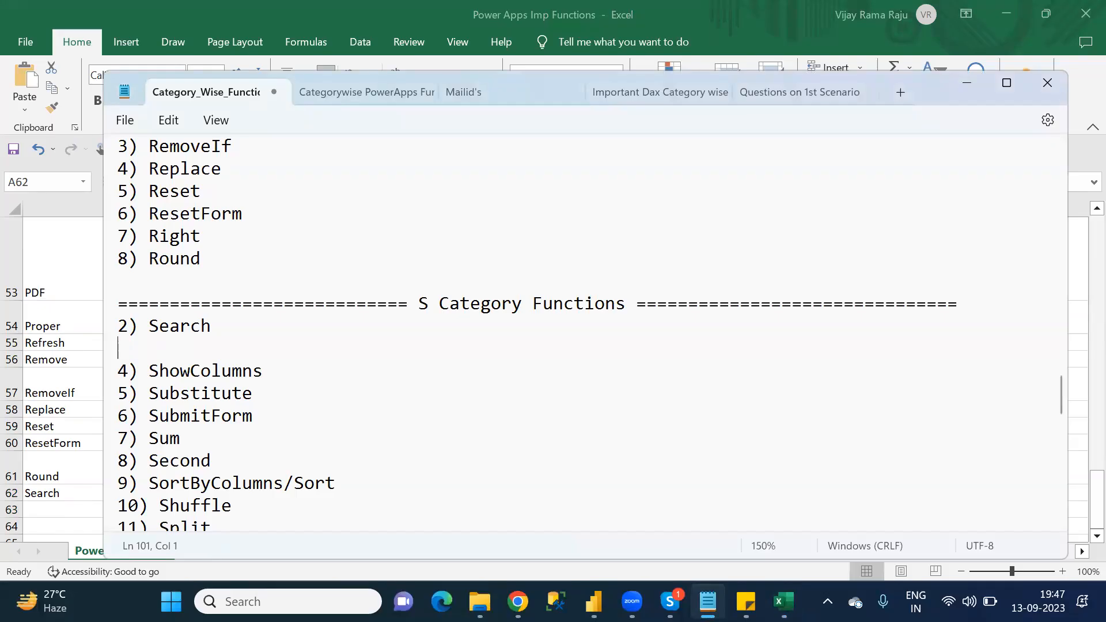
pyautogui.press('BackSpace')
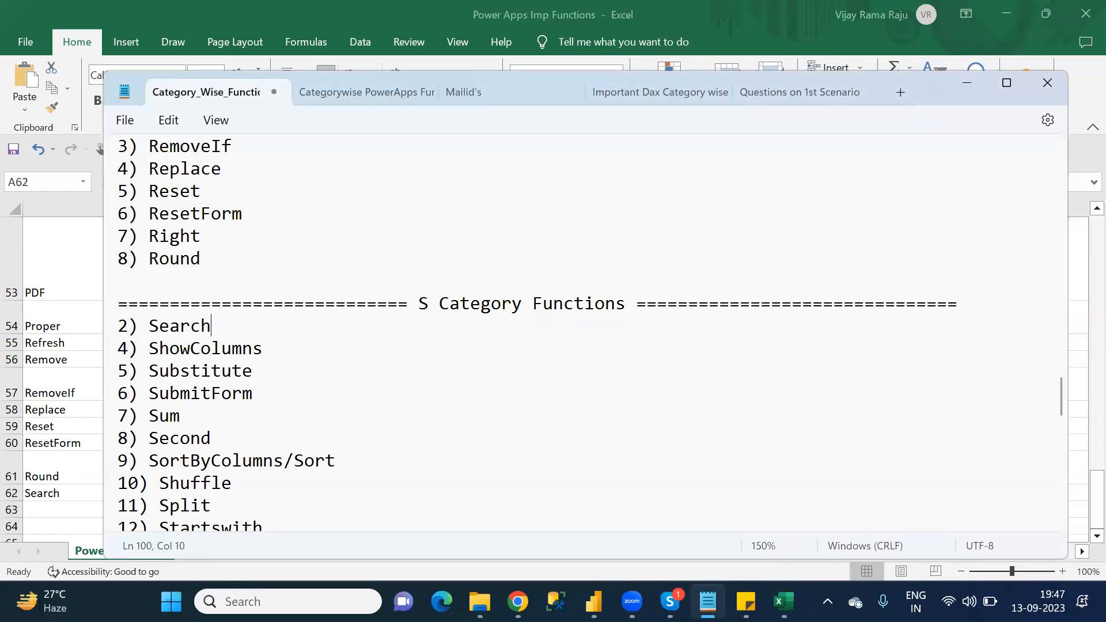
# Step: Copy "ShowColumns" from the Notepad list into A63 in Excel as the function name and select B63 for its description
pyautogui.doubleClick(232, 349)
pyautogui.hotkey('ctrl', 'c')
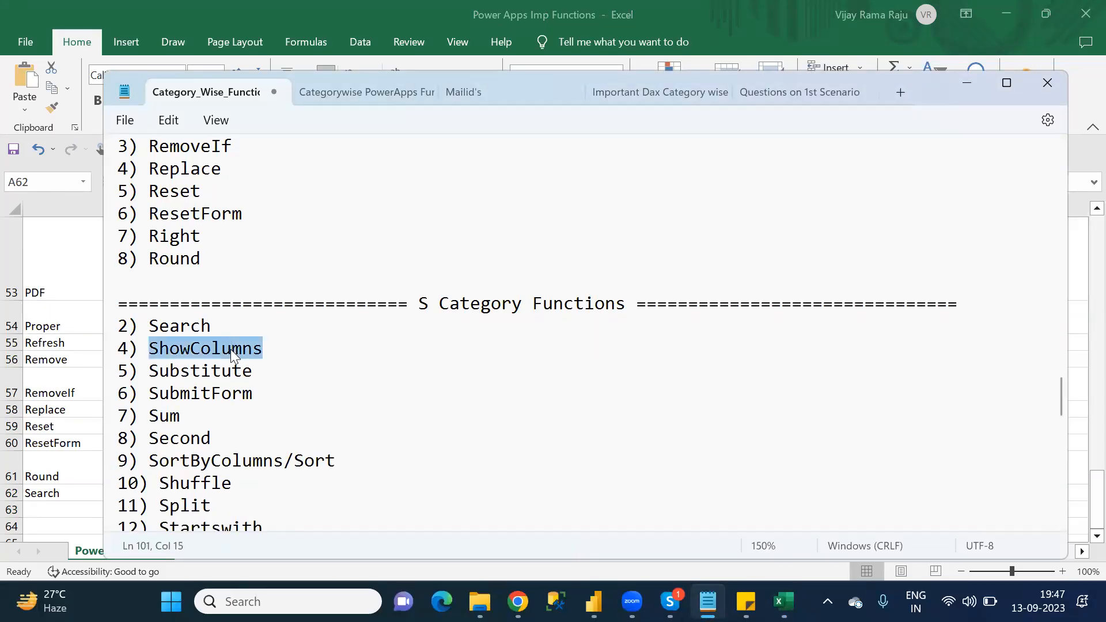
pyautogui.click(65, 509)
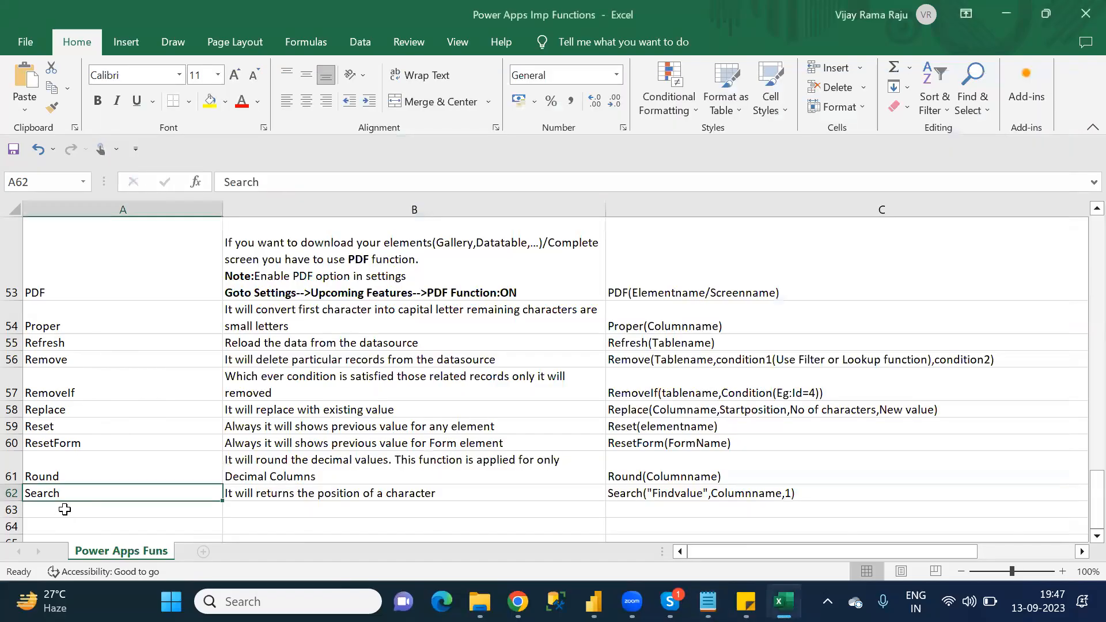
pyautogui.hotkey('ctrl', 'v')
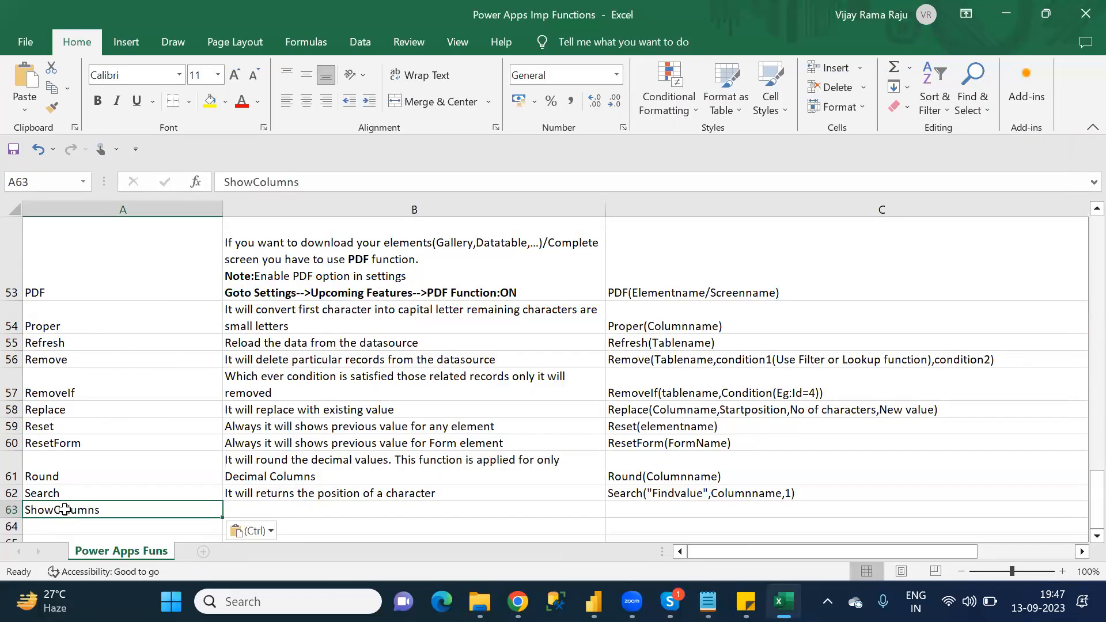
pyautogui.click(252, 507)
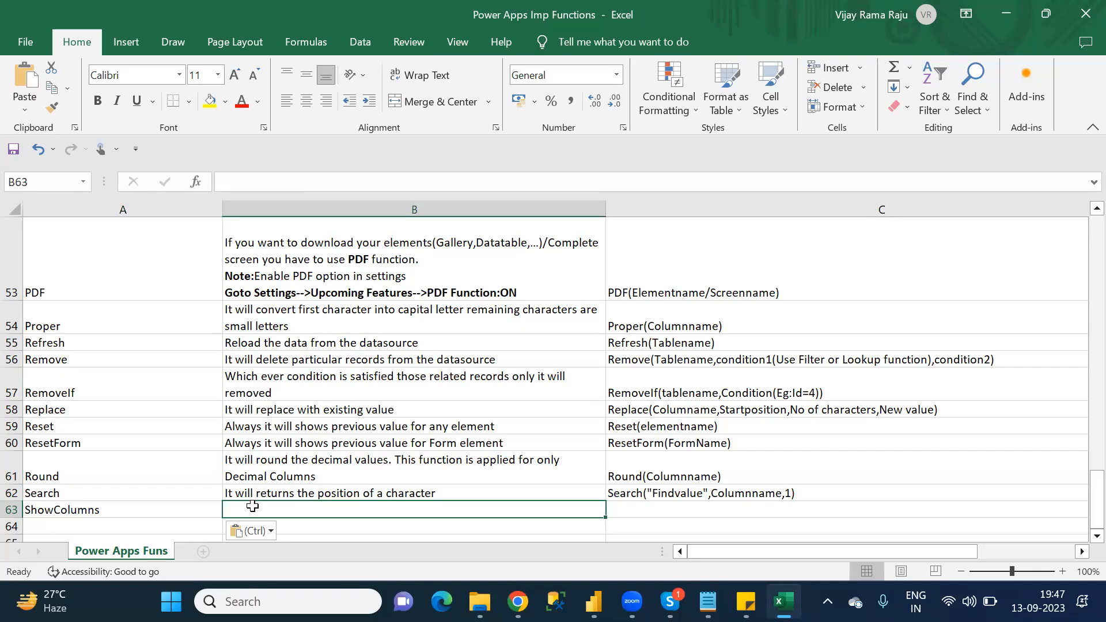
# Step: Enter "From the existing table if you want to take few of the columns then you have use Showcolumns function" as the ShowColumns description in B63
pyautogui.write('From the ')
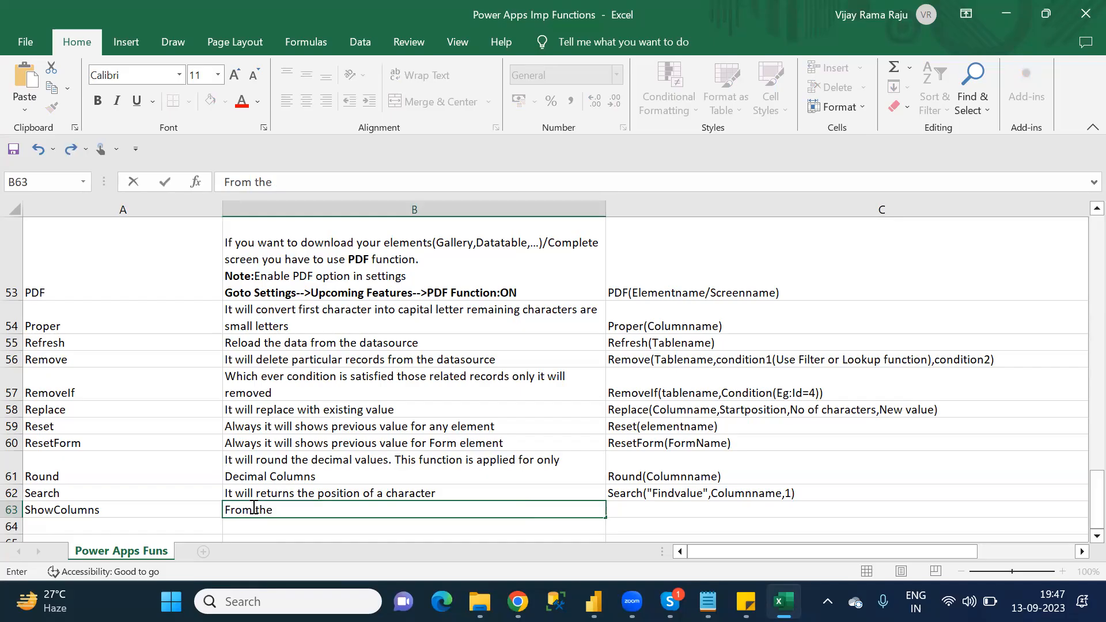
pyautogui.write('existing table if you want to take fe')
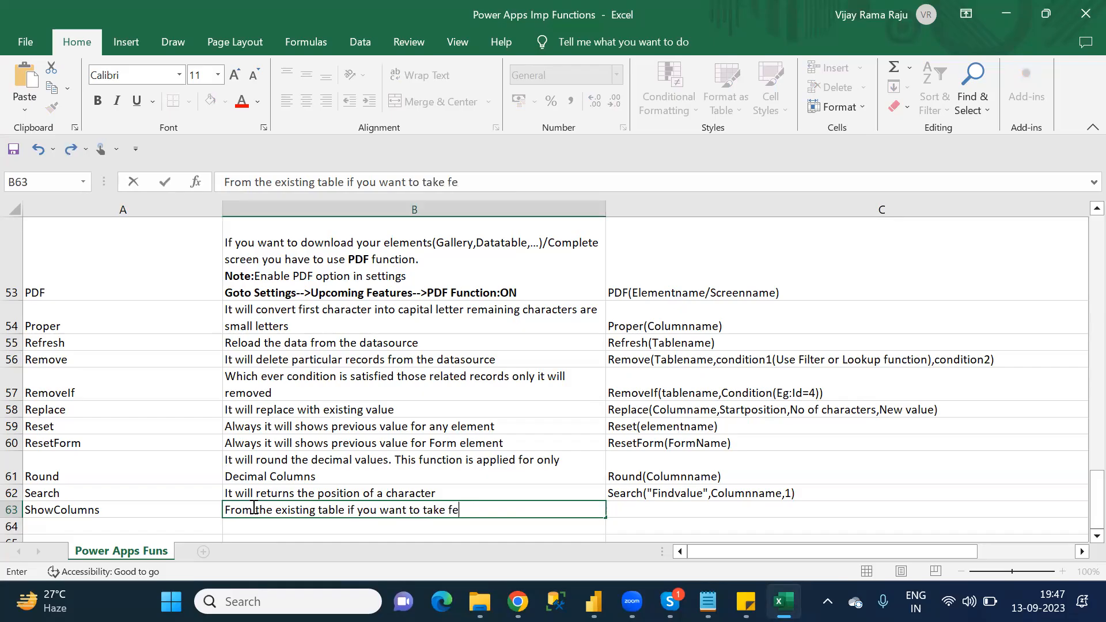
pyautogui.write('w of the column')
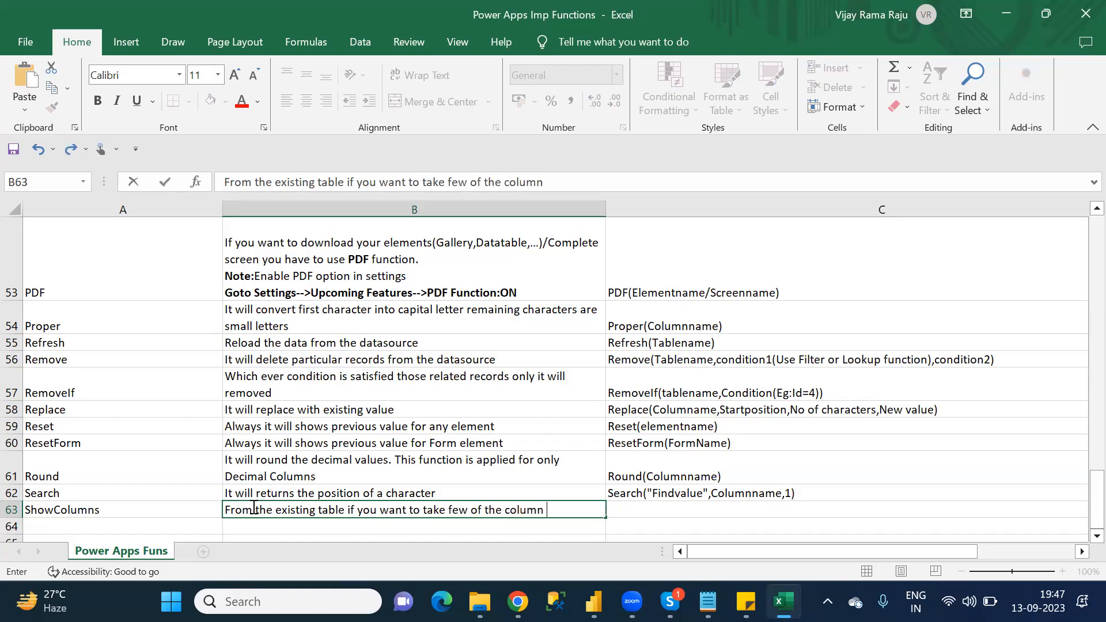
pyautogui.write('s then you have u')
pyautogui.press('BackSpace')
pyautogui.write('se')
pyautogui.write('SH')
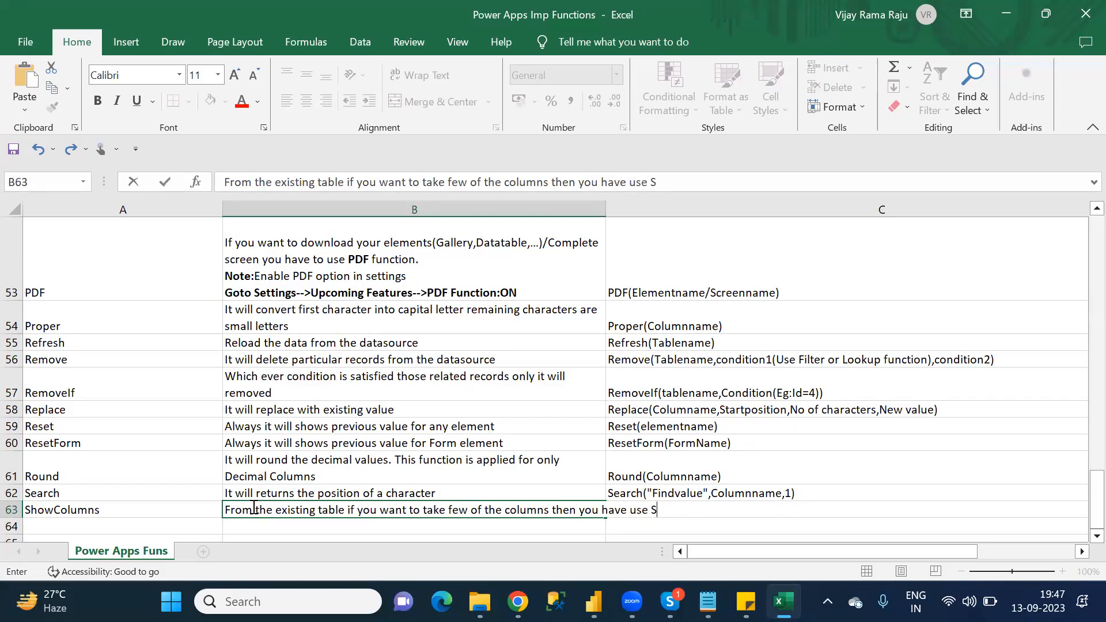
pyautogui.press('BackSpace')
pyautogui.press('BackSpace')
pyautogui.write('Showcolumns function')
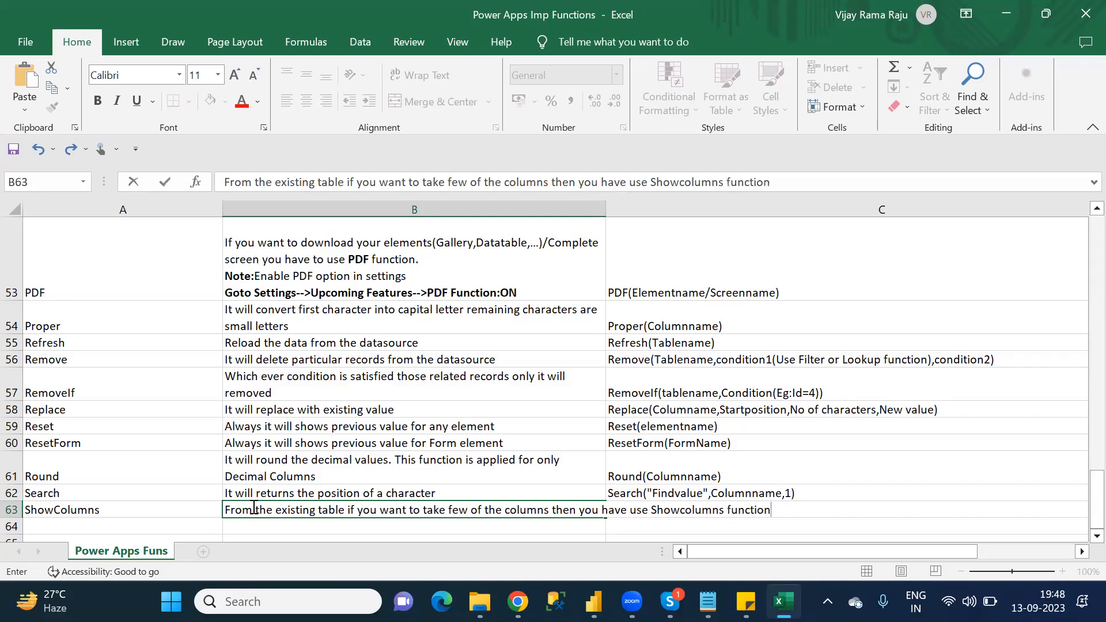
pyautogui.press('Return')
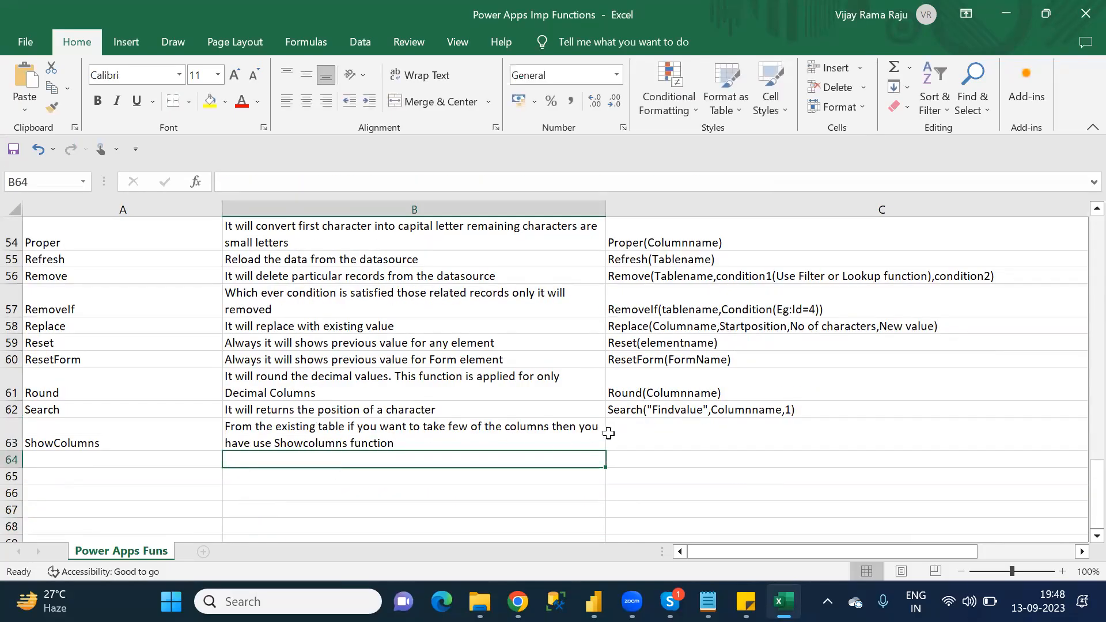
# Step: Start the ShowColumns syntax in C63 with 'ShowColumns(Tablename,""'
pyautogui.click(629, 435)
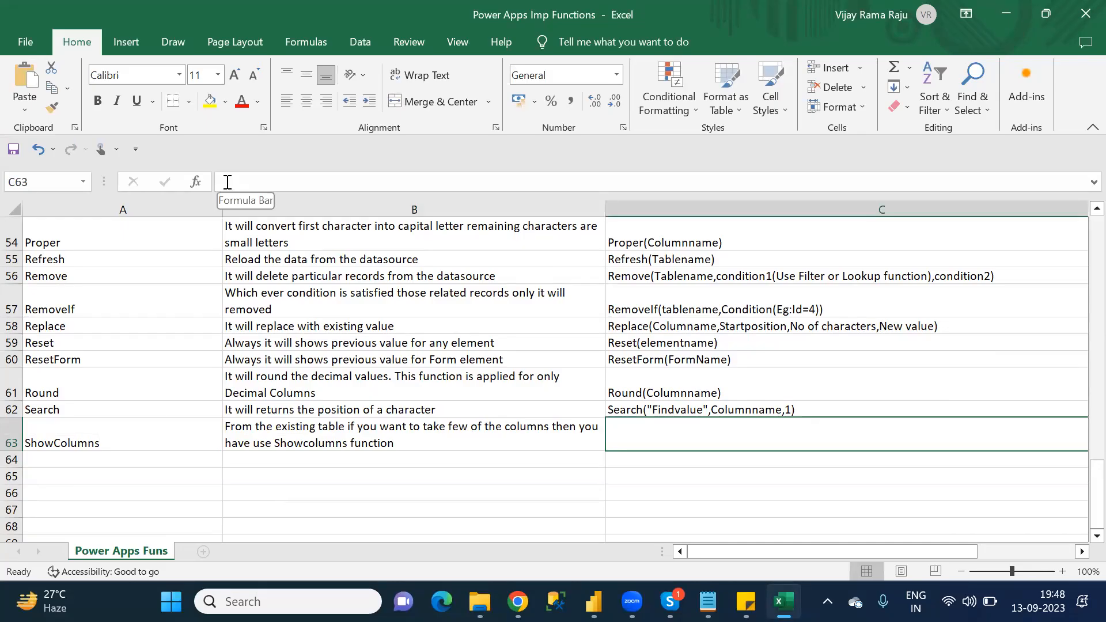
pyautogui.write('Show')
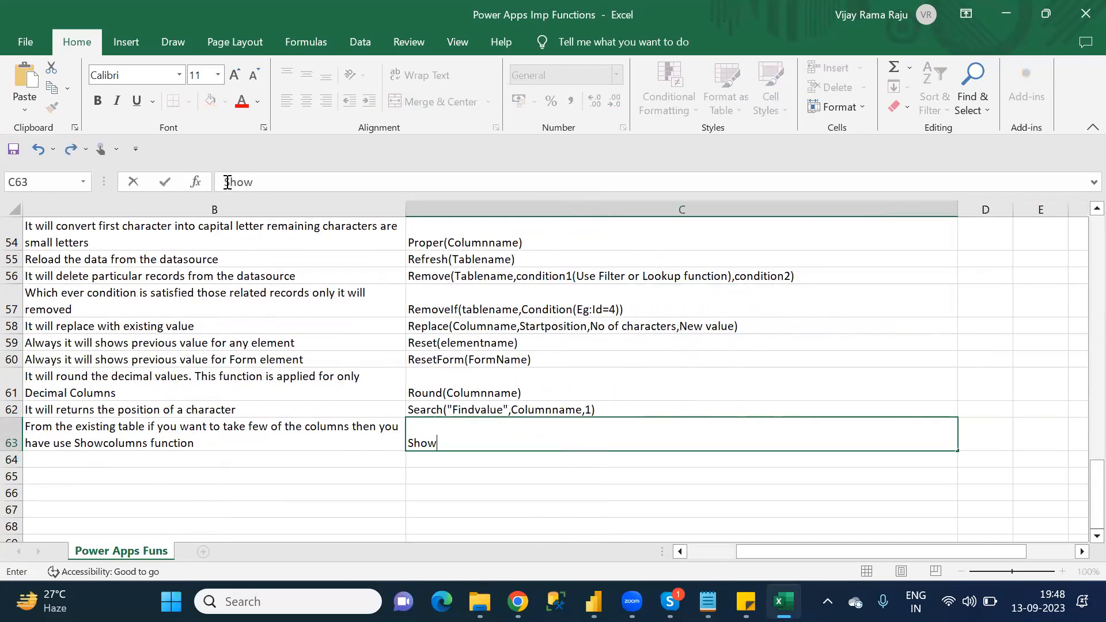
pyautogui.write('Columns(Tablename,')
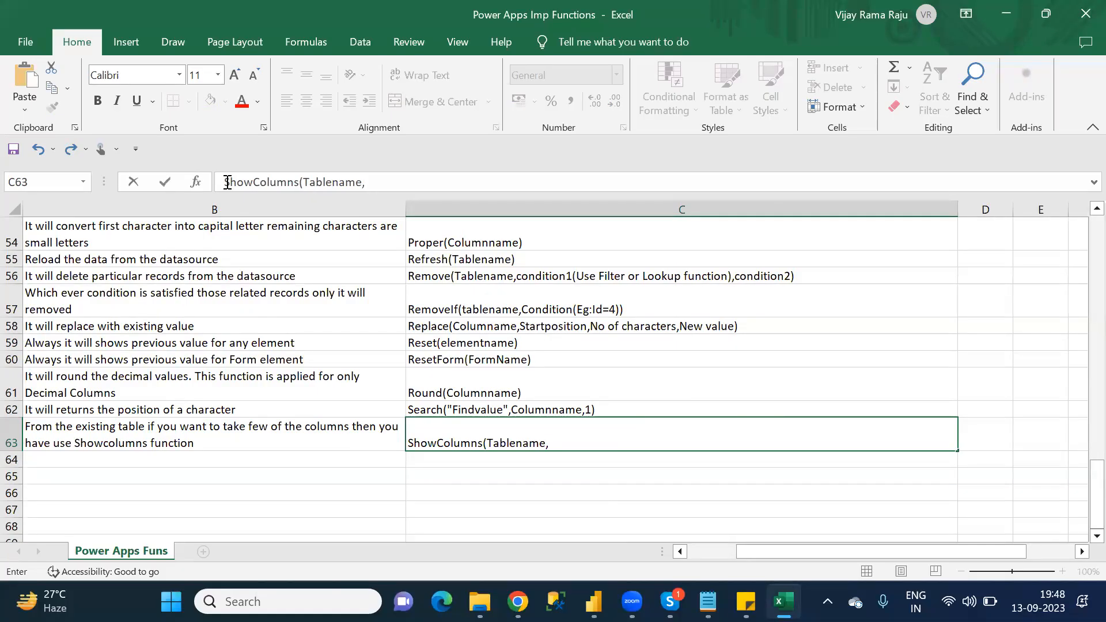
pyautogui.write('Newco')
pyautogui.press('BackSpace')
pyautogui.press('BackSpace')
pyautogui.press('BackSpace')
pyautogui.press('BackSpace')
pyautogui.press('BackSpace')
pyautogui.write('""')
pyautogui.press('Left')
pyautogui.write('Ne')
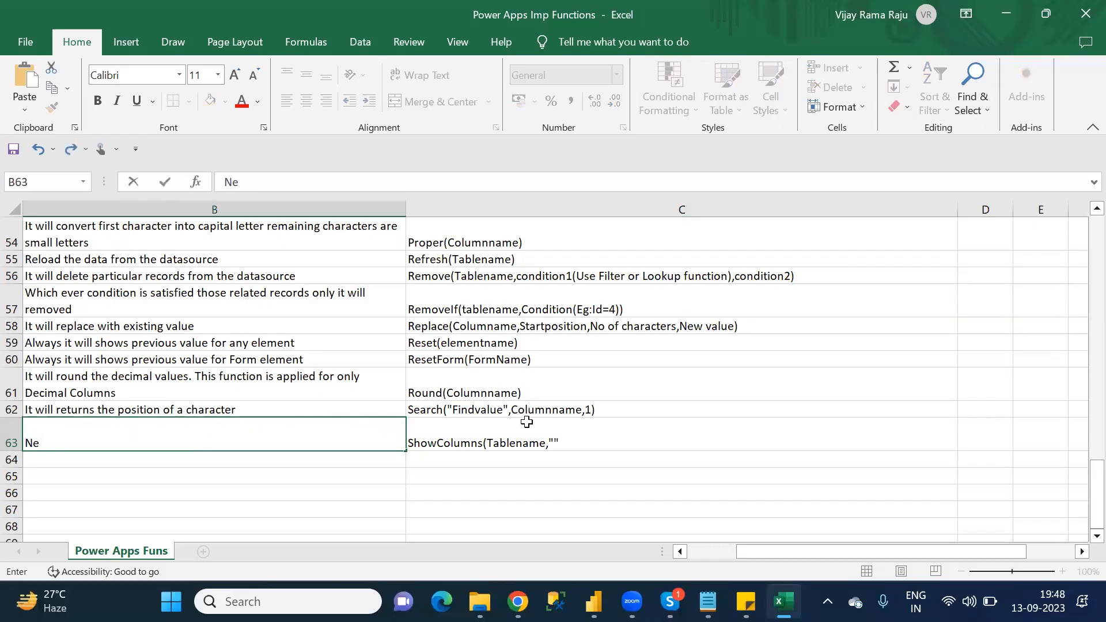
pyautogui.hotkey('ctrl', 'z')
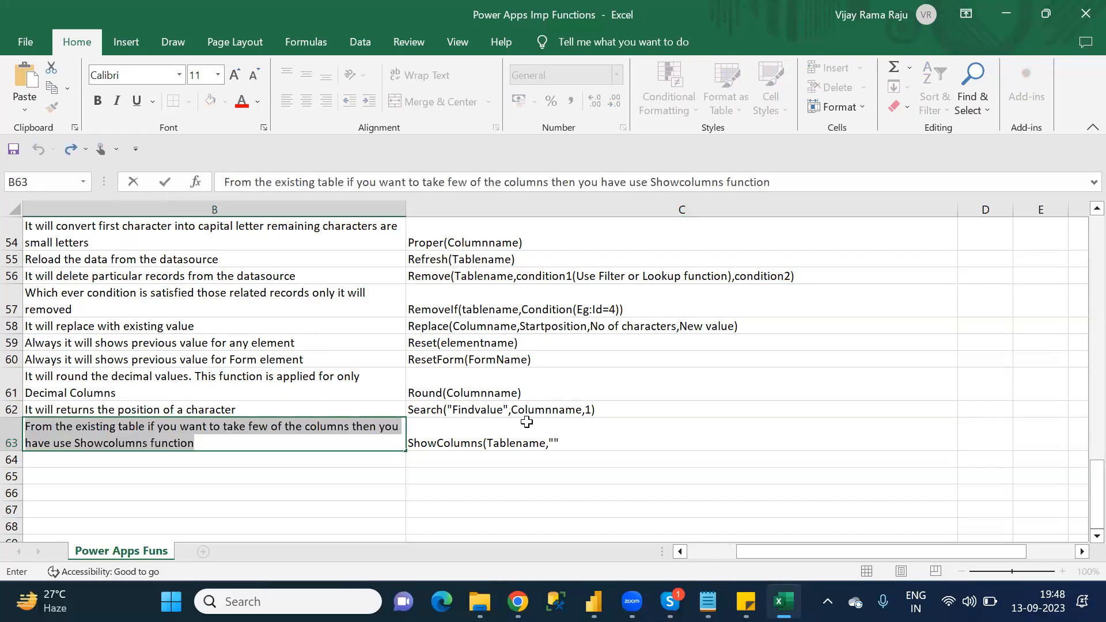
# Step: Insert NewColumnname between the quotation marks of the ShowColumns syntax in C63
pyautogui.click(526, 422)
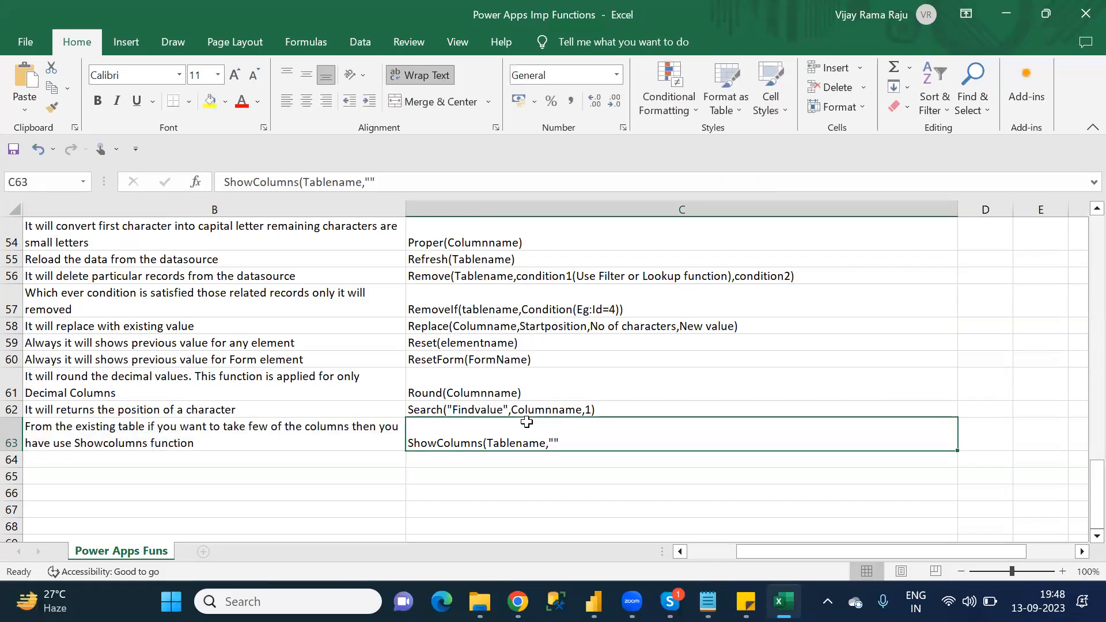
pyautogui.click(372, 181)
pyautogui.write('New')
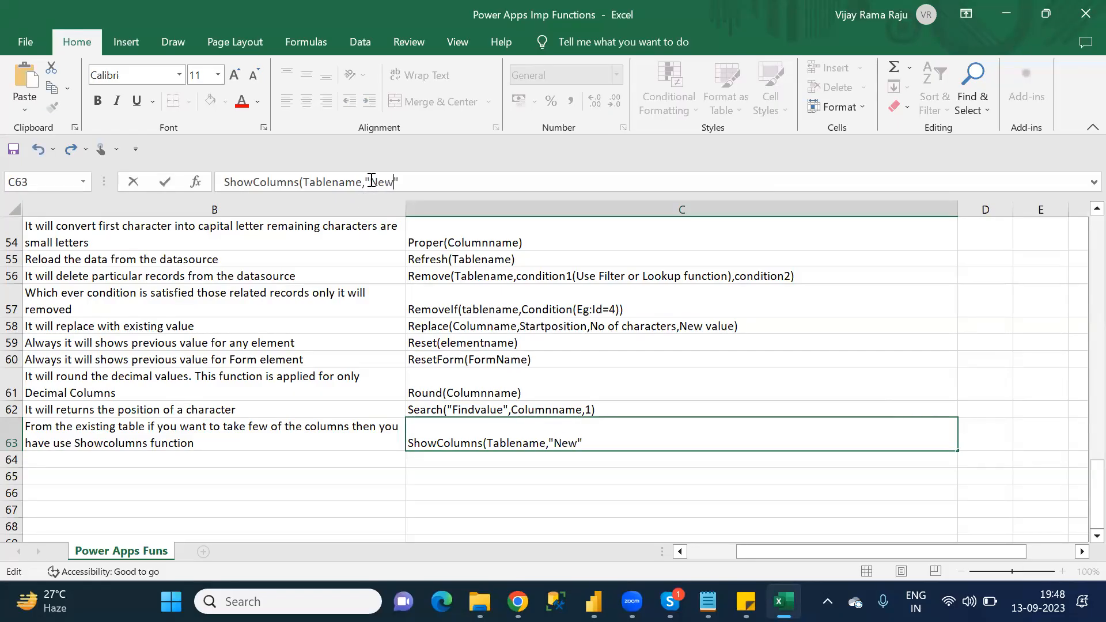
pyautogui.write('Columnname"')
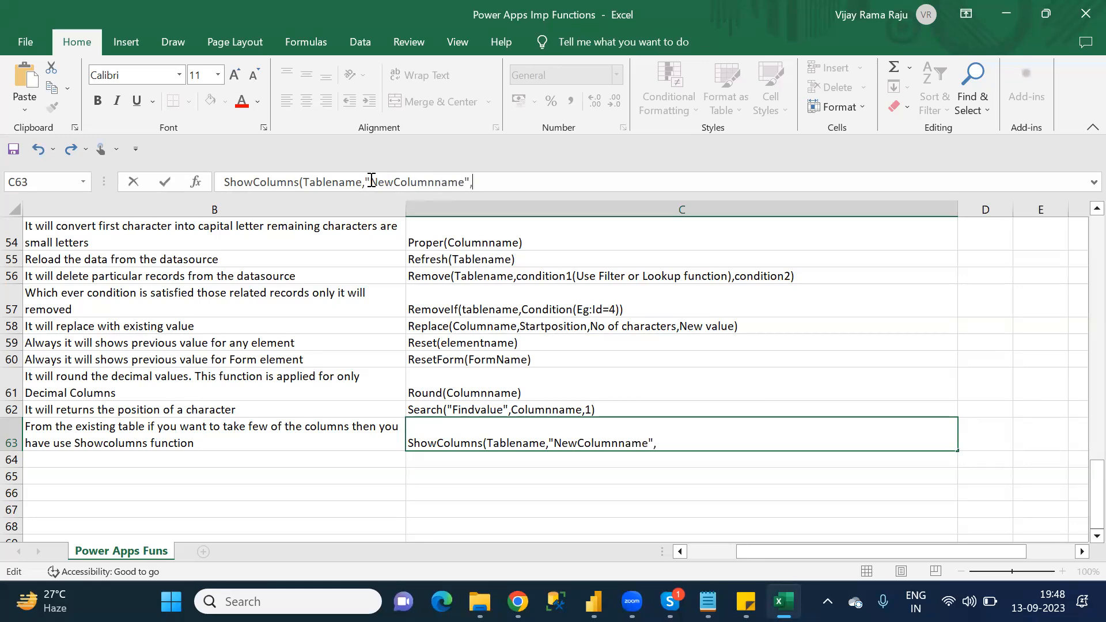
pyautogui.write(',Exit')
# Step: Add ',columnname,' after "NewColumnname" in the ShowColumns syntax in C63
pyautogui.press('BackSpace')
pyautogui.press('BackSpace')
pyautogui.press('BackSpace')
pyautogui.moveTo(370, 182); pyautogui.dragTo(466, 182)
pyautogui.doubleClick(332, 182)
pyautogui.click(485, 181)
pyautogui.press('BackSpace')
pyautogui.write('columnname,')
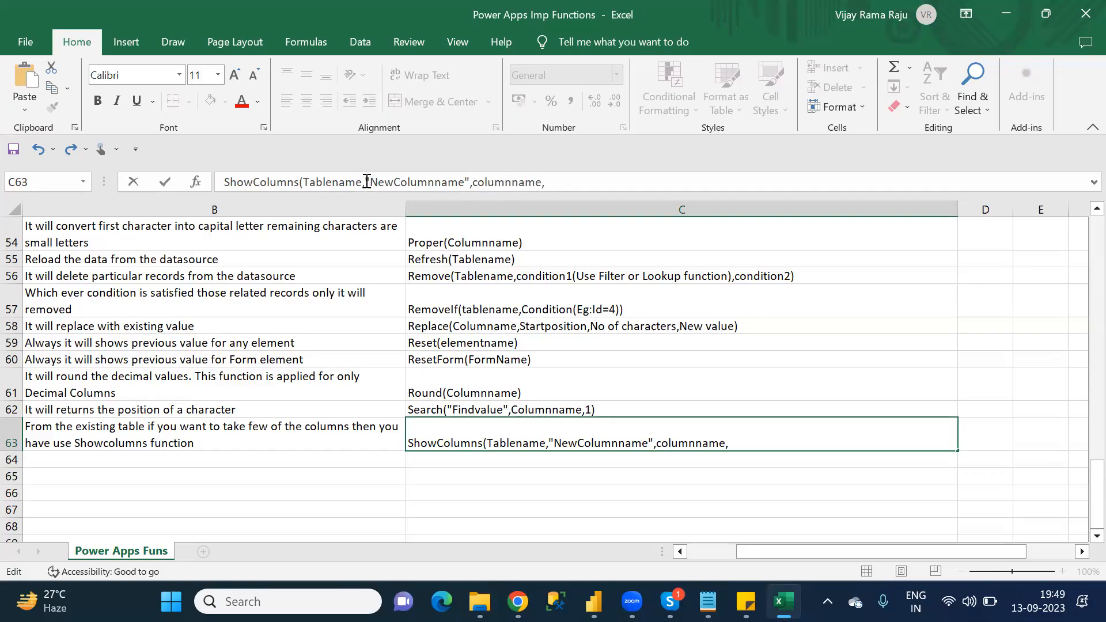
# Step: Duplicate the '"NewColumnname",columnname' argument pair at the end of the C63 syntax and close it with ',...)'
pyautogui.moveTo(367, 182); pyautogui.dragTo(542, 182)
pyautogui.hotkey('ctrl', 'c')
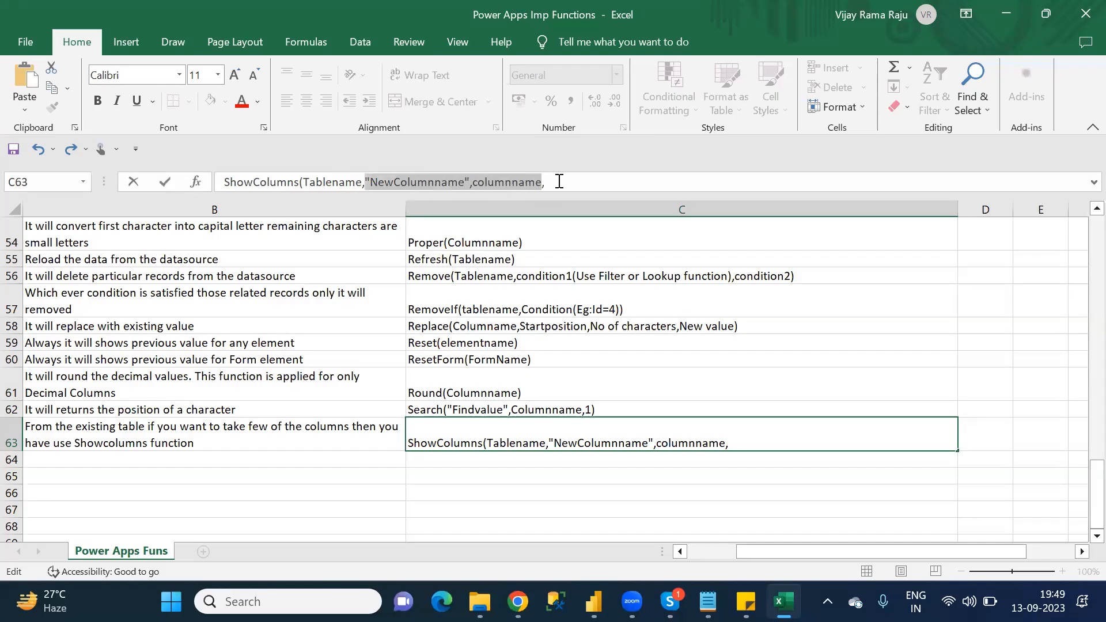
pyautogui.click(561, 182)
pyautogui.hotkey('ctrl', 'v')
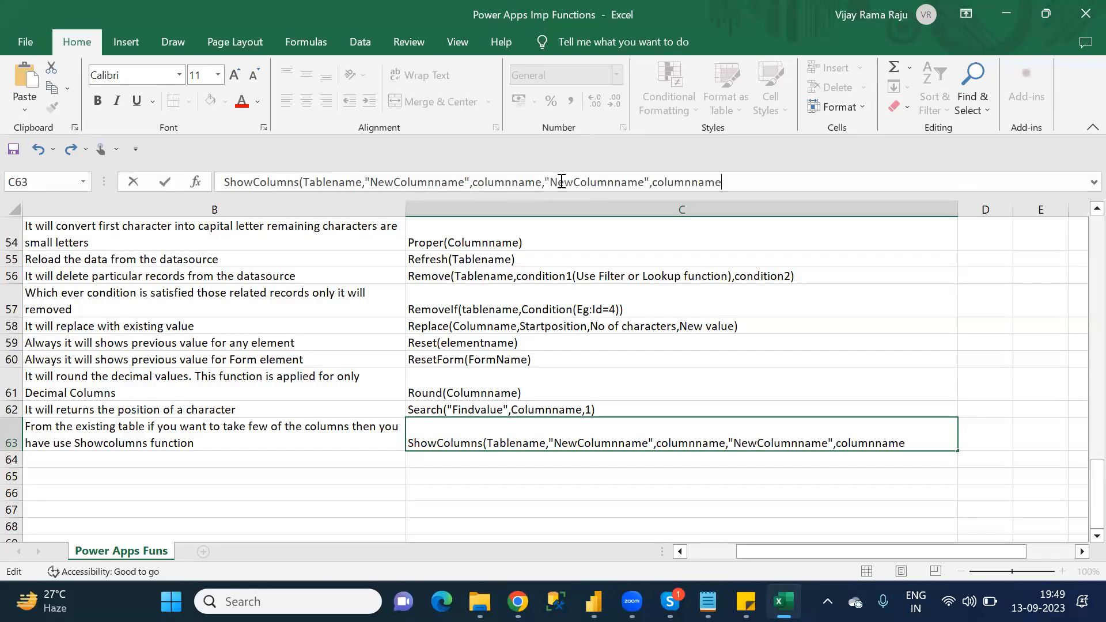
pyautogui.write(',...)')
pyautogui.press('Return')
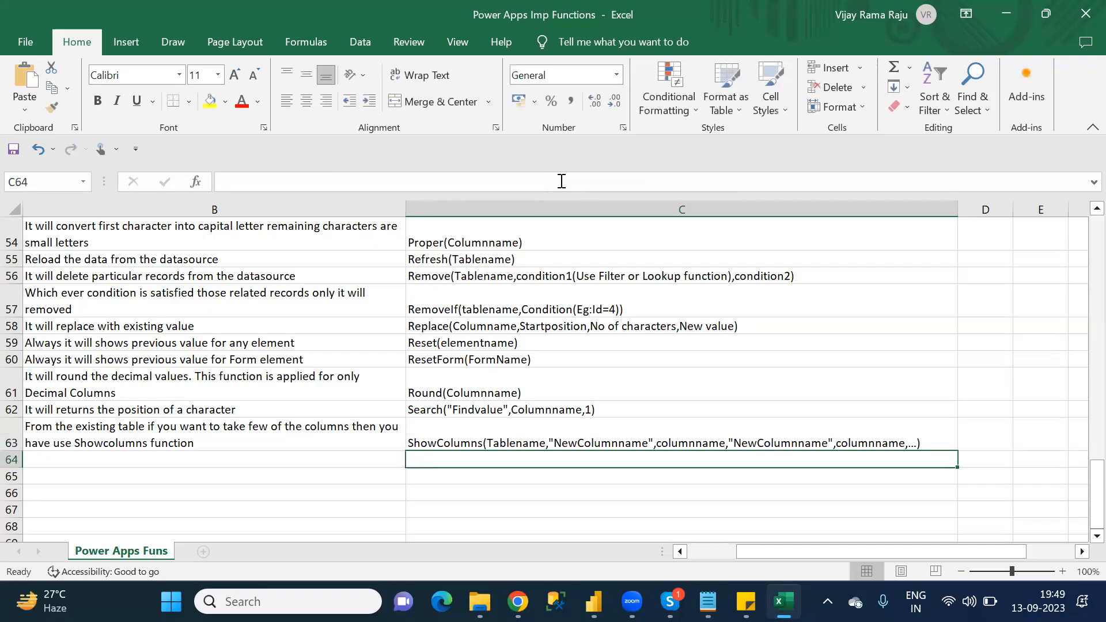
# Step: Look up "Substitute" in the Notepad S category list and enter it as the function name in A64 in Excel
pyautogui.press('Left')
pyautogui.press('Left')
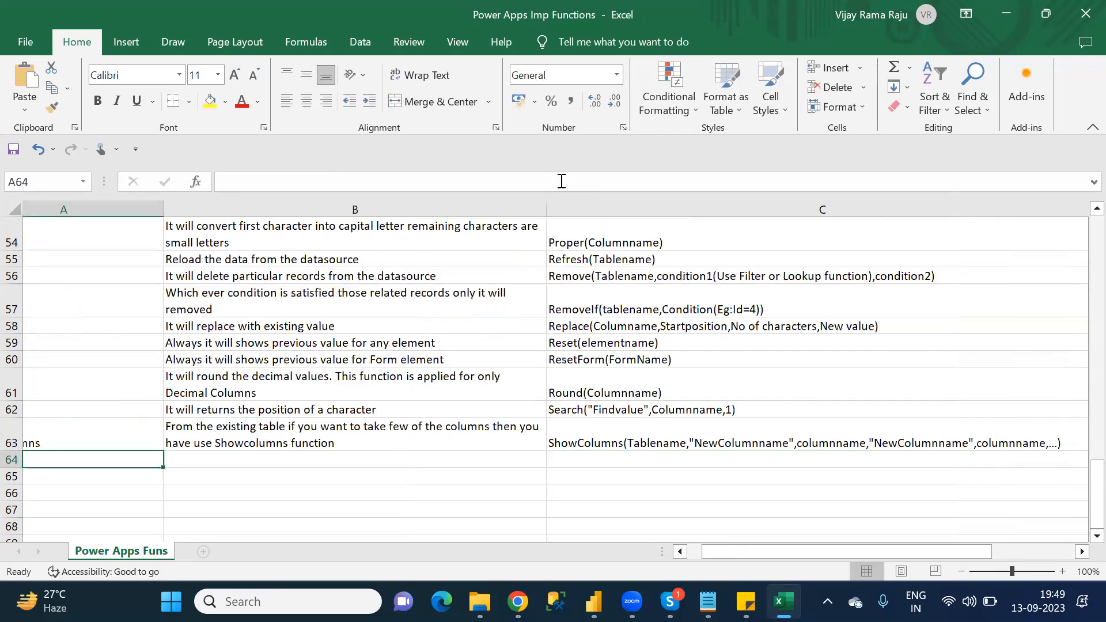
pyautogui.hotkey('alt', 'Tab')
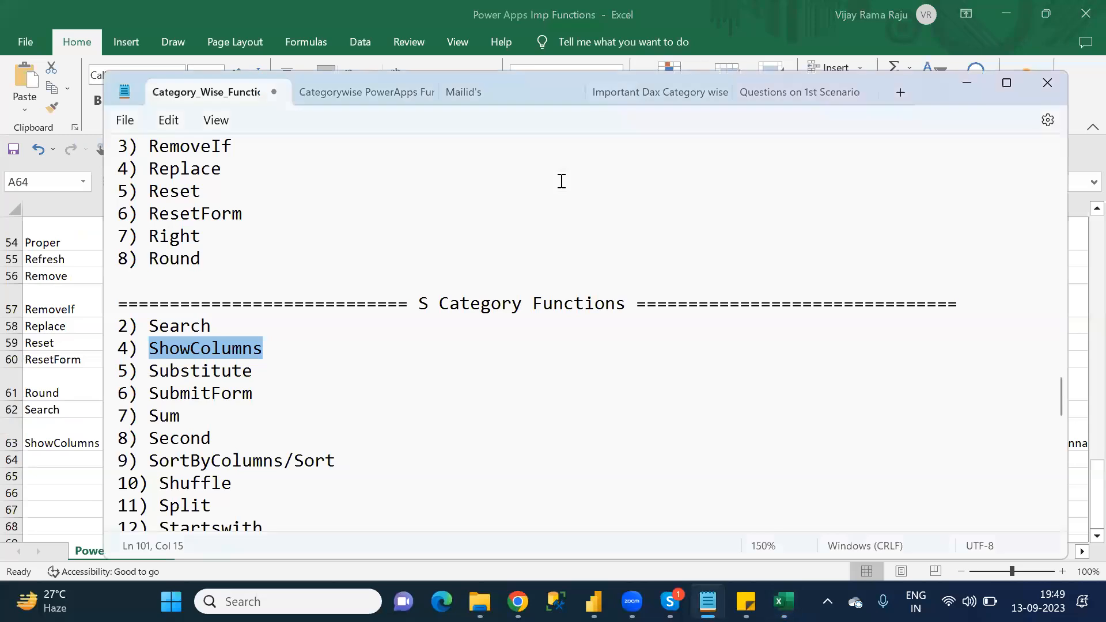
pyautogui.press('Down')
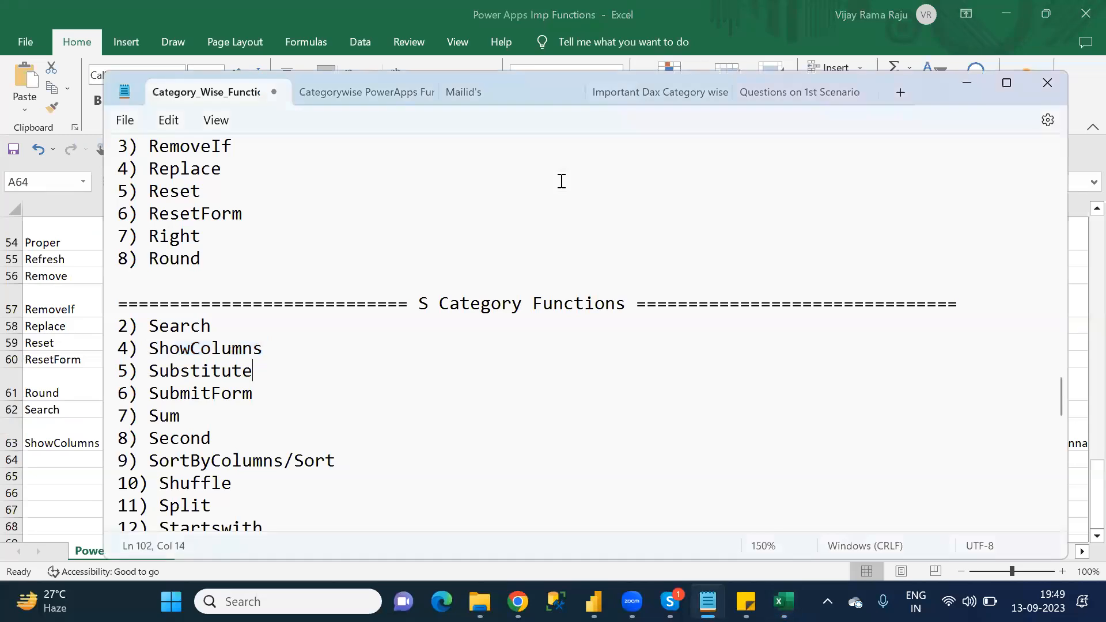
pyautogui.doubleClick(226, 375)
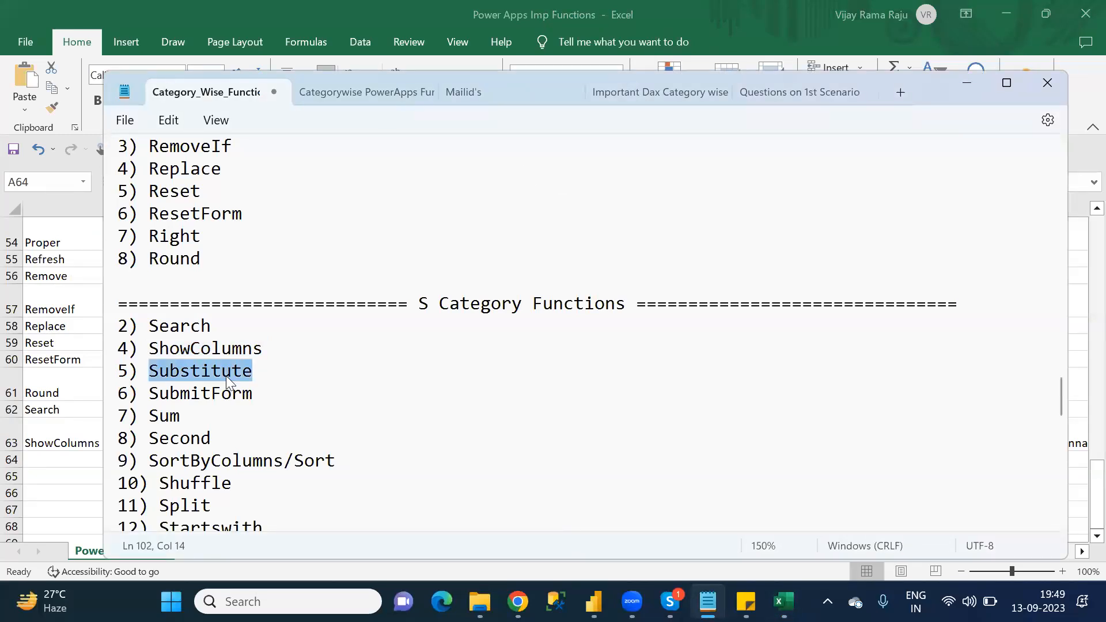
pyautogui.hotkey('alt', 'Tab')
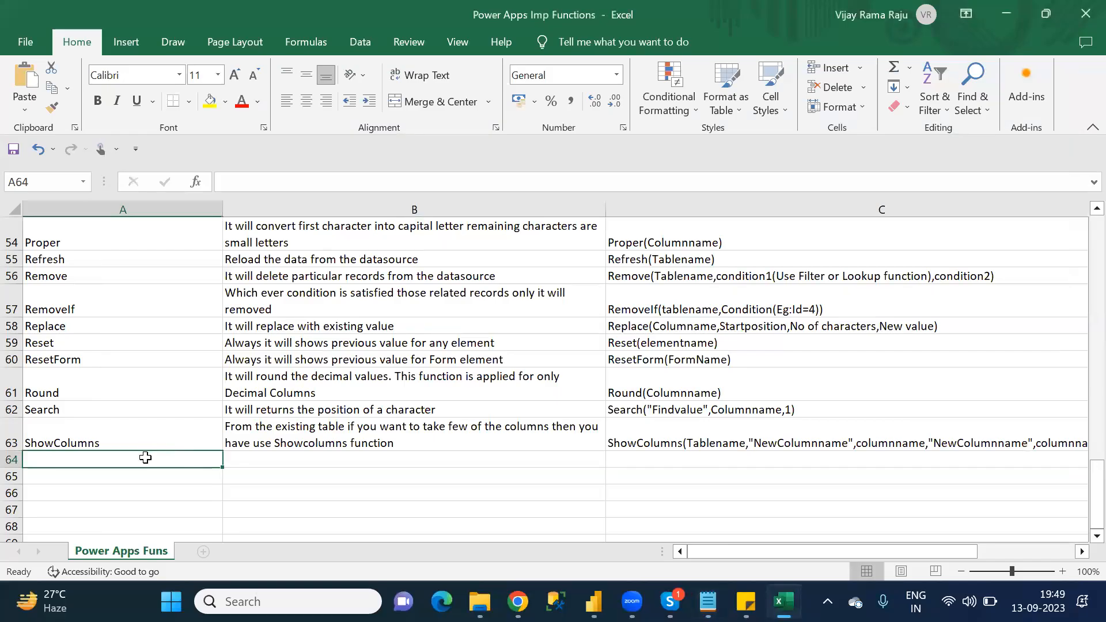
pyautogui.write('Su')
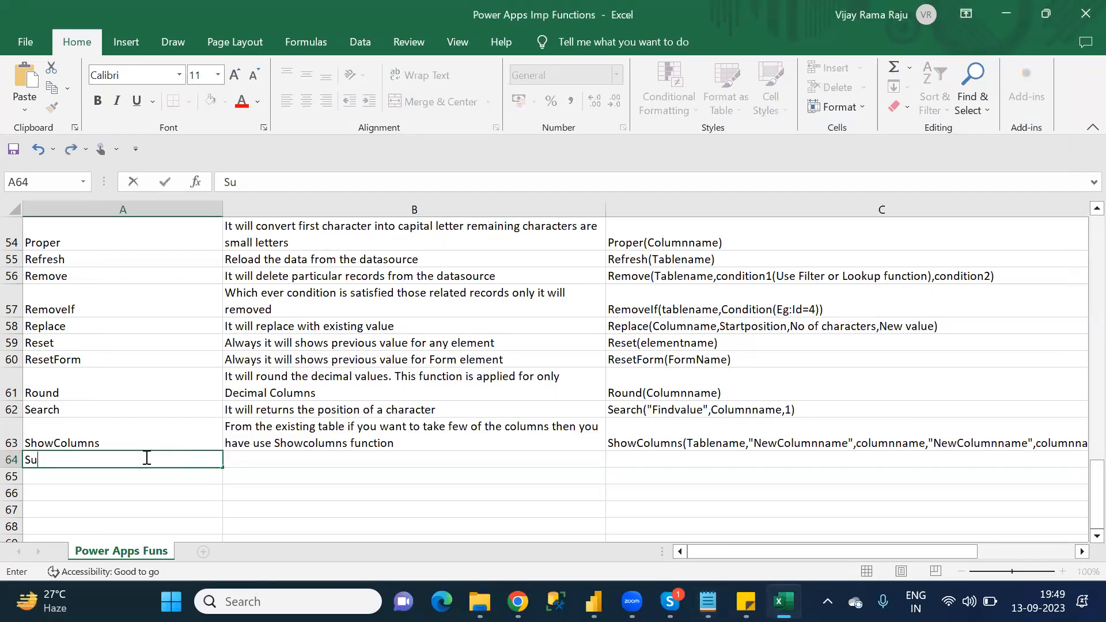
pyautogui.write('bstitute')
pyautogui.press('Tab')
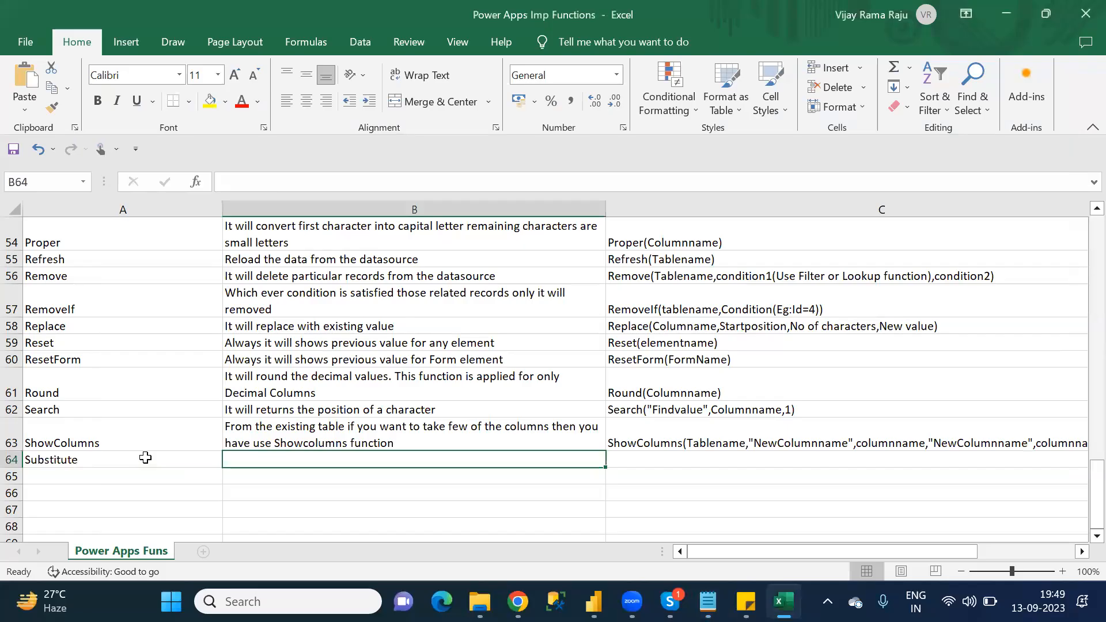
# Step: Copy the Replace description from B58 into B64 as the Substitute description
pyautogui.click(299, 326)
pyautogui.hotkey('ctrl', 'c')
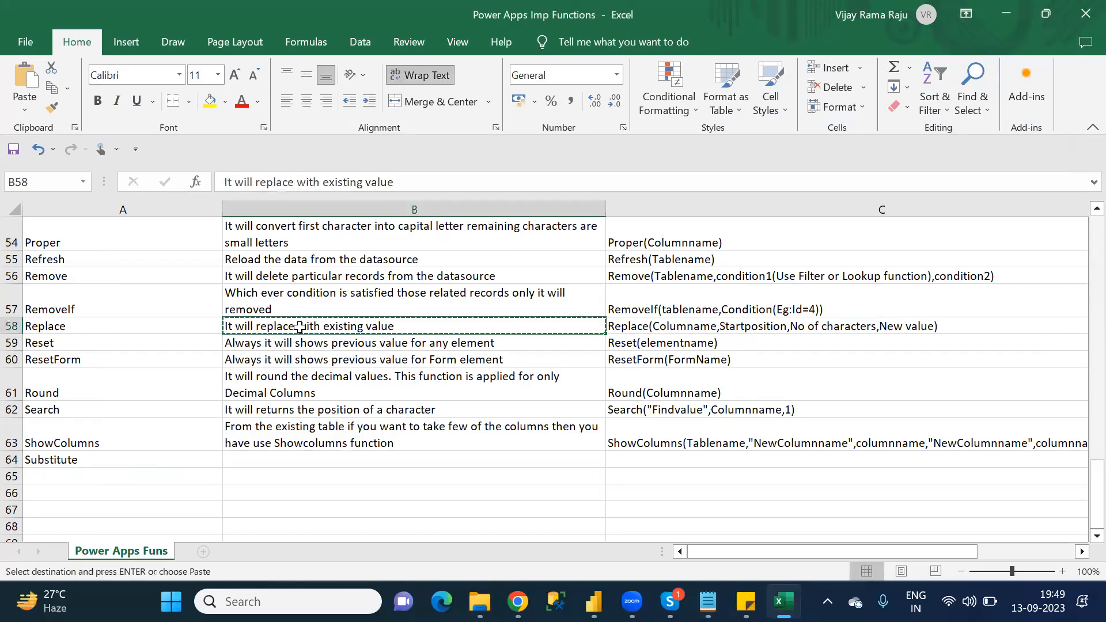
pyautogui.click(296, 459)
pyautogui.hotkey('ctrl', 'v')
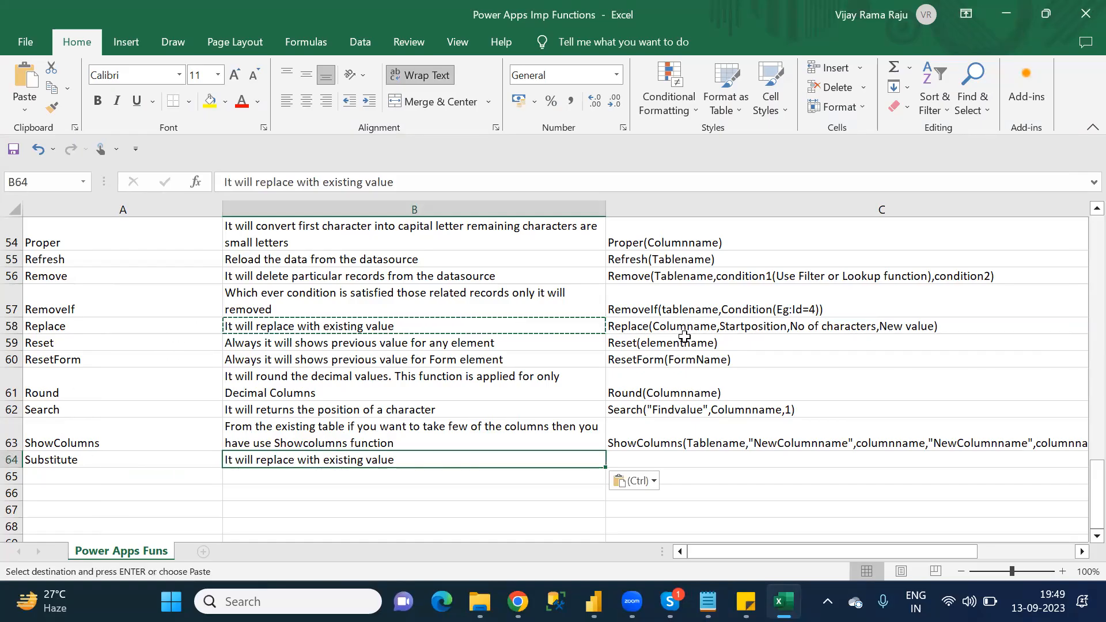
# Step: Enter 'Substitute(Columnname,oldvalue,newvalue)' as the Substitute syntax in C64 and move to A65
pyautogui.click(656, 455)
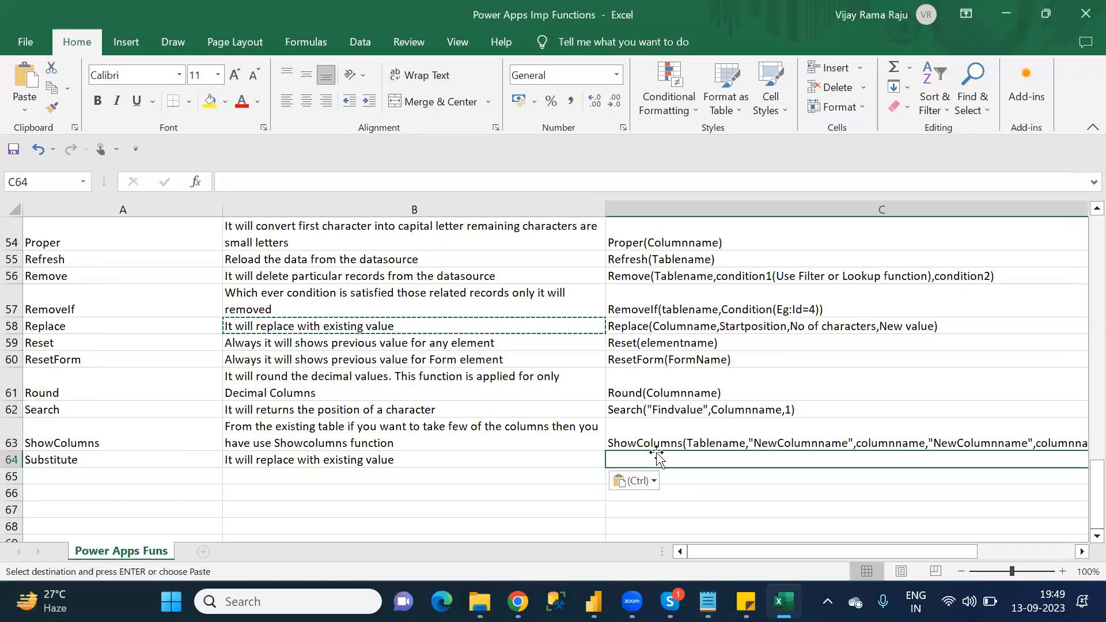
pyautogui.write('Subs')
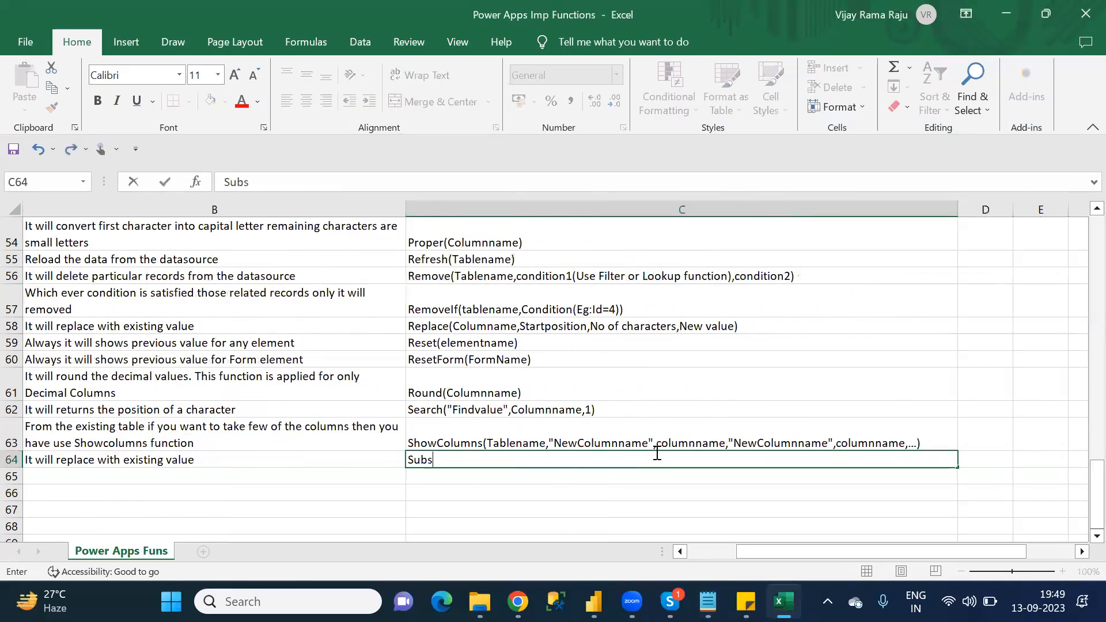
pyautogui.write('titute(Columnname,')
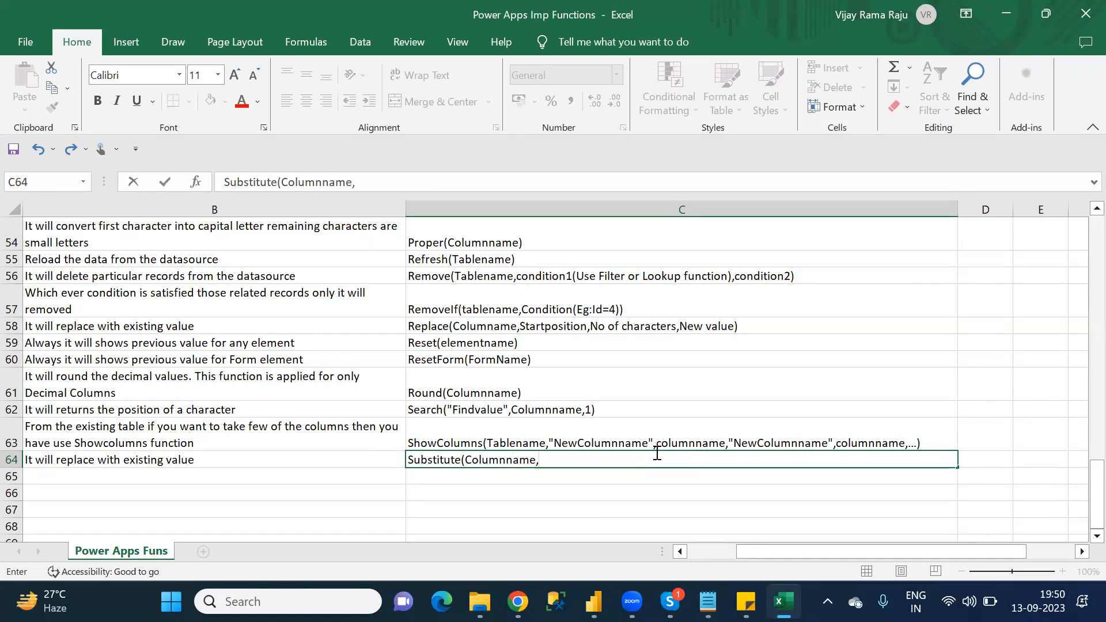
pyautogui.write('oldvalue,newvalue)')
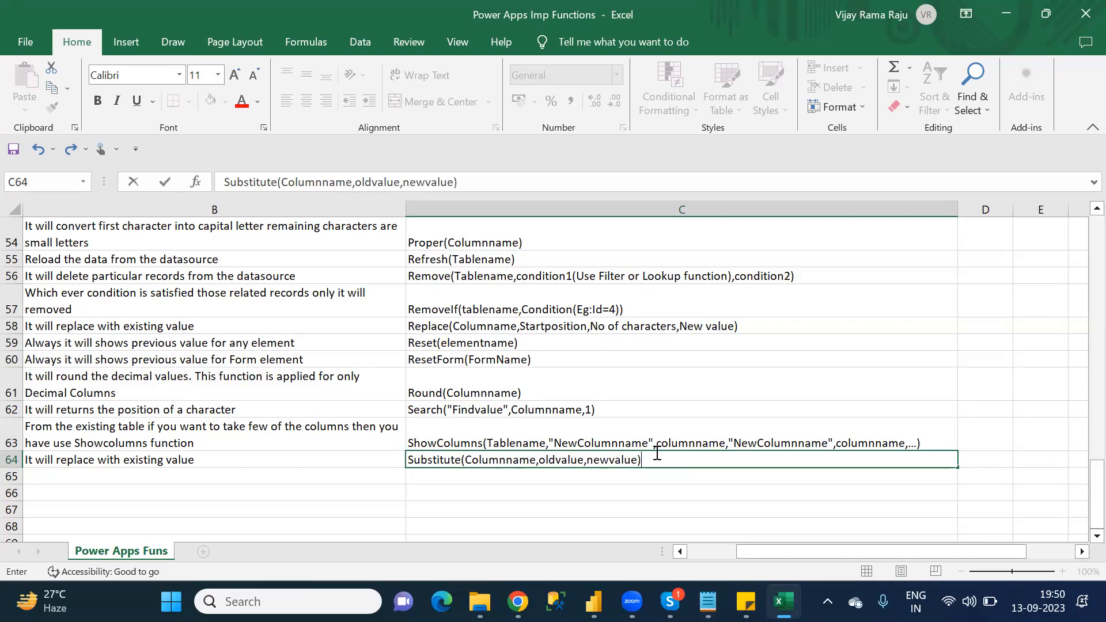
pyautogui.press('Return')
pyautogui.press('Left')
pyautogui.press('Left')
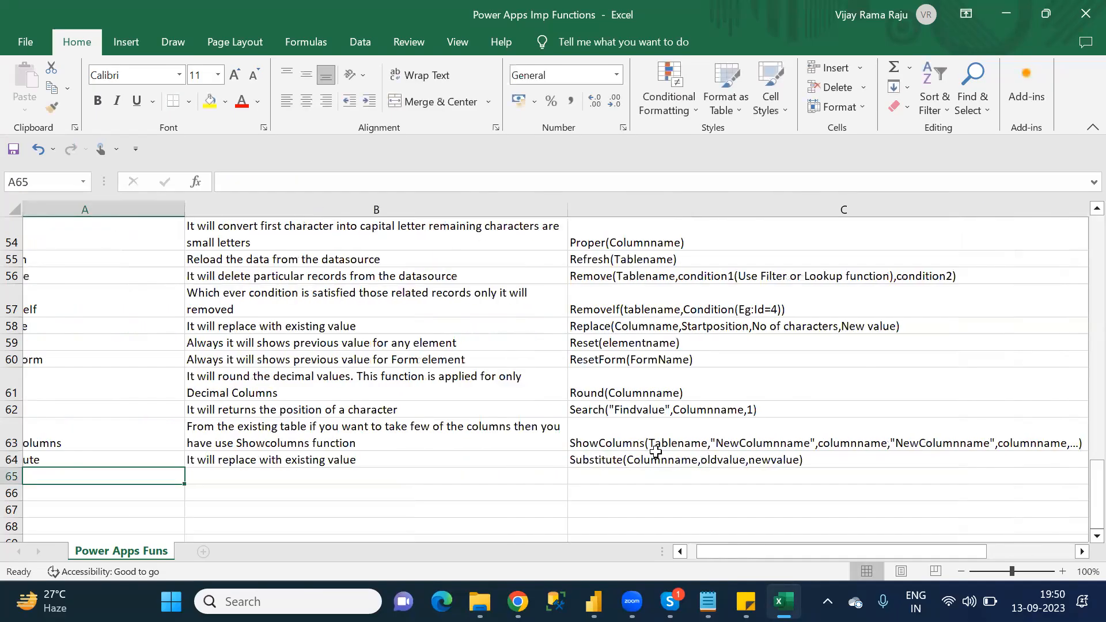
# Step: Copy "SubmitForm" from the Notepad S category list into A65 of the Excel sheet as the function name
pyautogui.hotkey('alt', 'Tab')
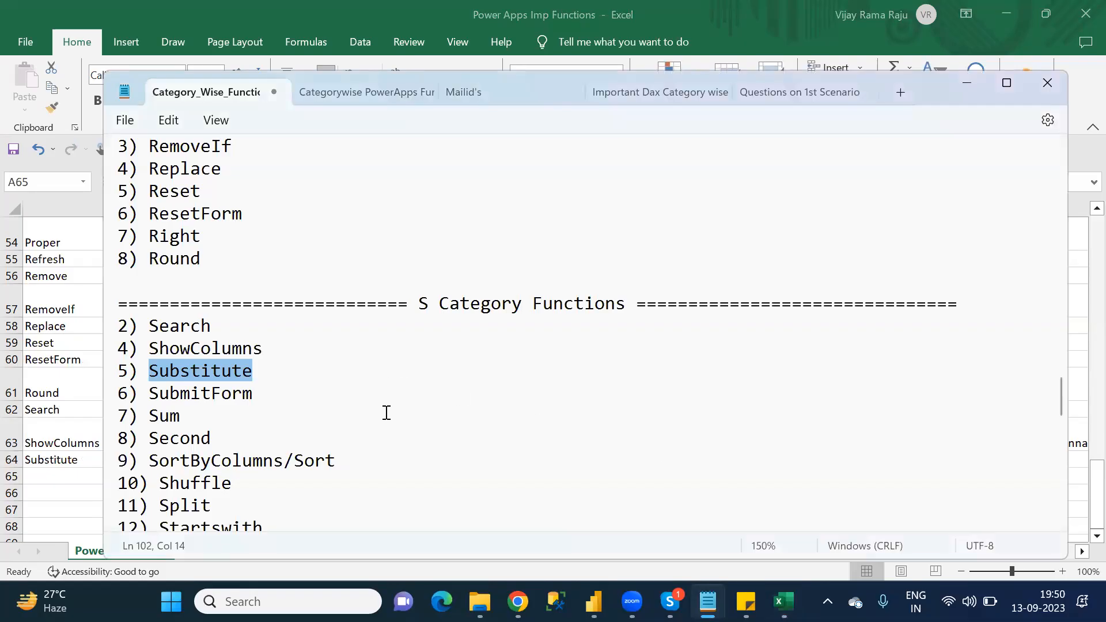
pyautogui.hotkey('alt', 'Tab')
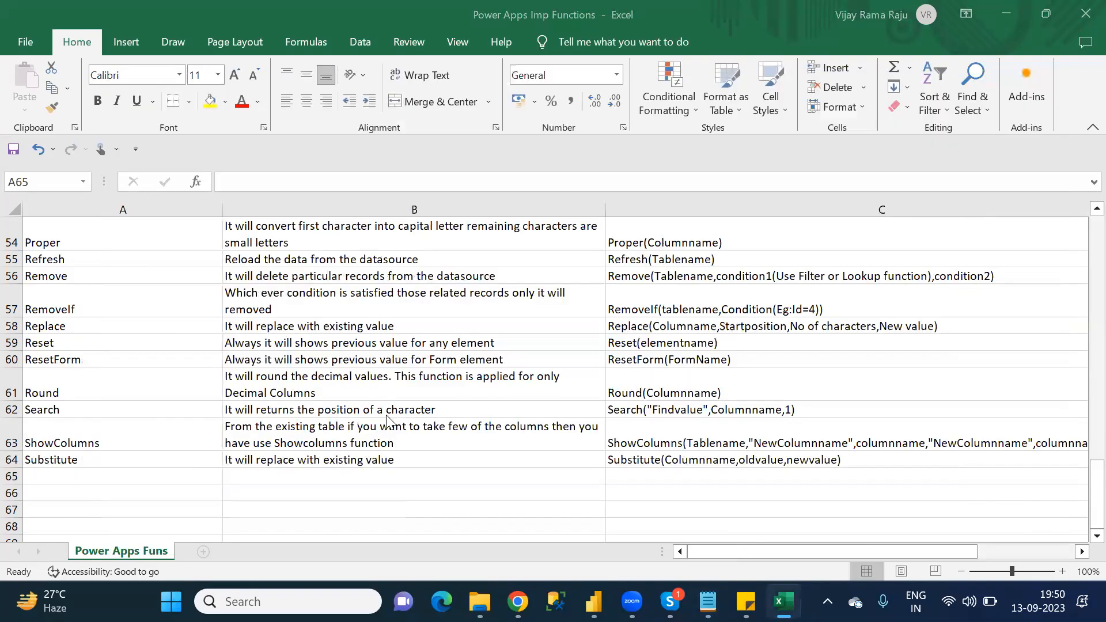
pyautogui.hotkey('alt', 'Tab')
pyautogui.doubleClick(237, 394)
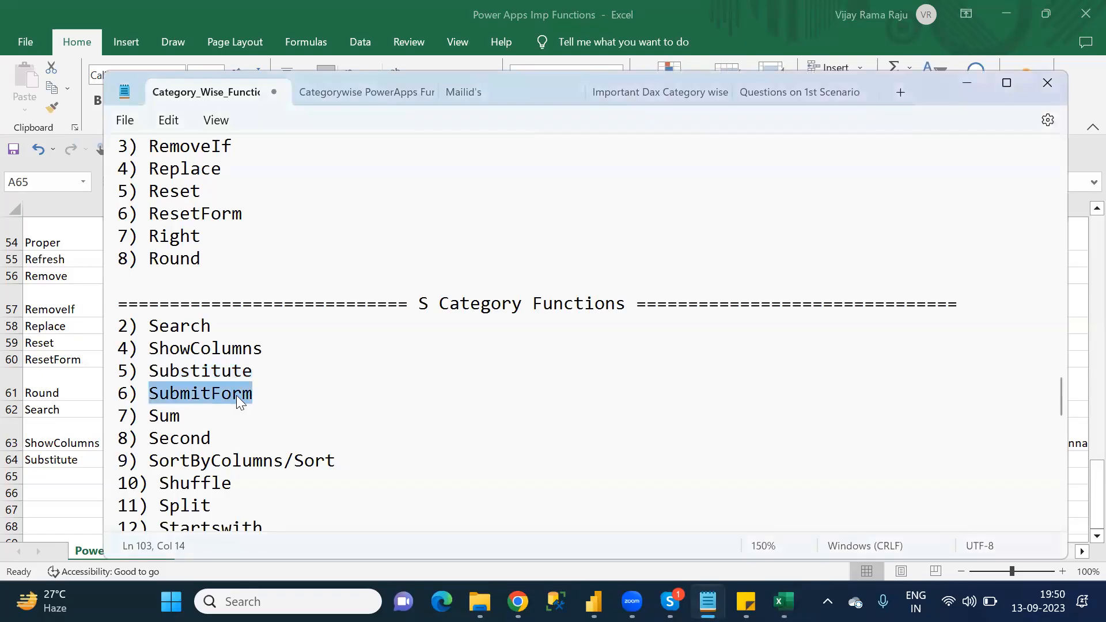
pyautogui.hotkey('alt', 'Tab')
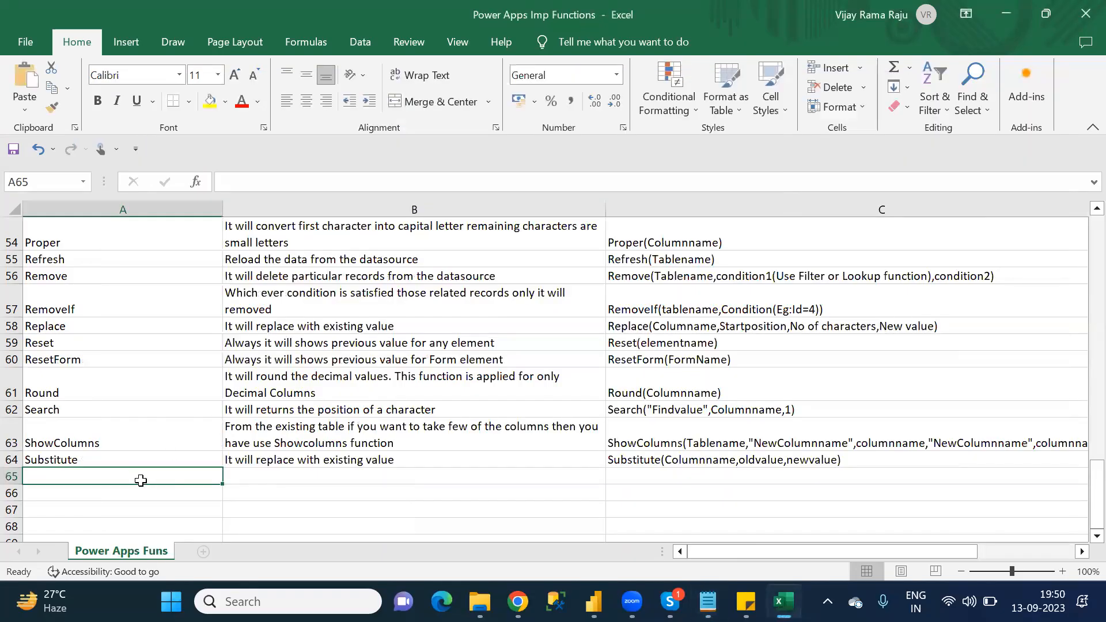
pyautogui.hotkey('ctrl', 'v')
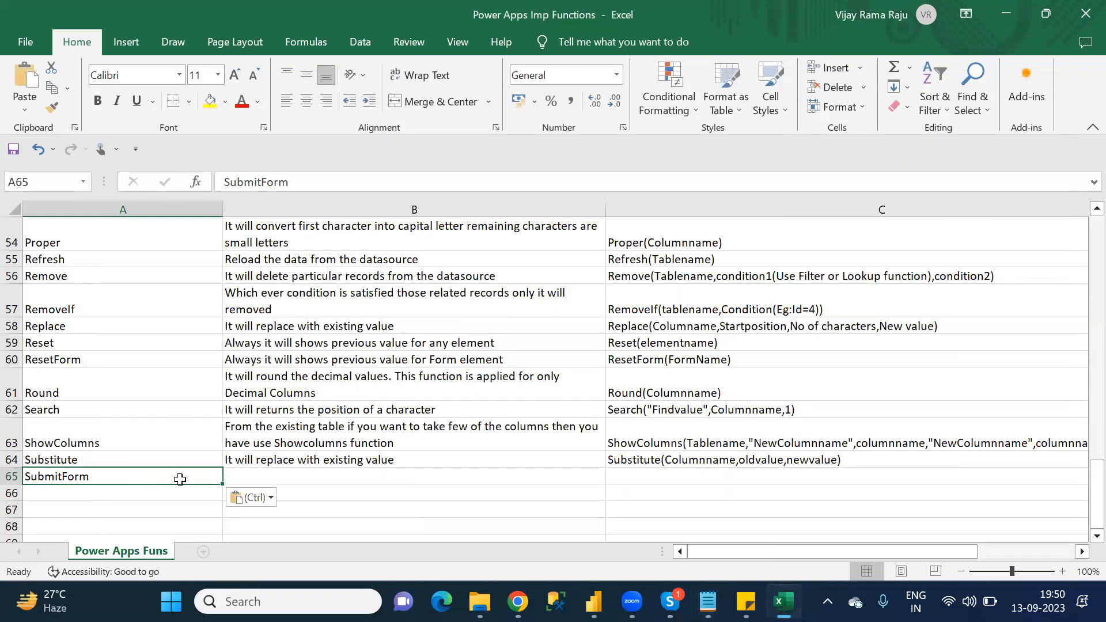
# Step: Enter 'This function will update the records in the datasource as well as in the Canvas App' as the SubmitForm description in B65
pyautogui.click(270, 479)
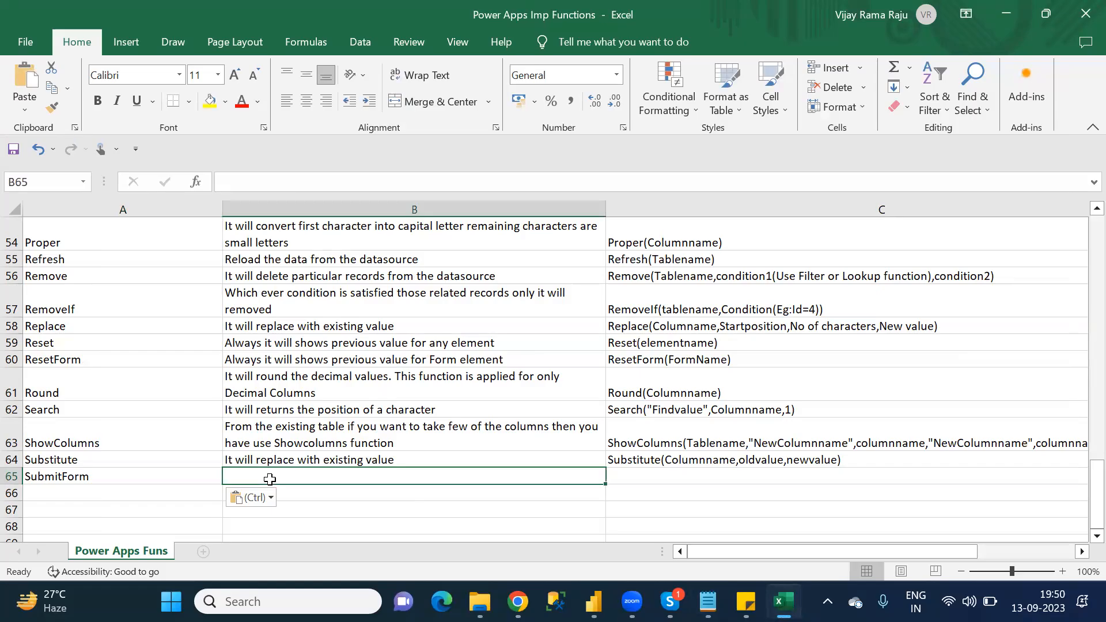
pyautogui.write('I')
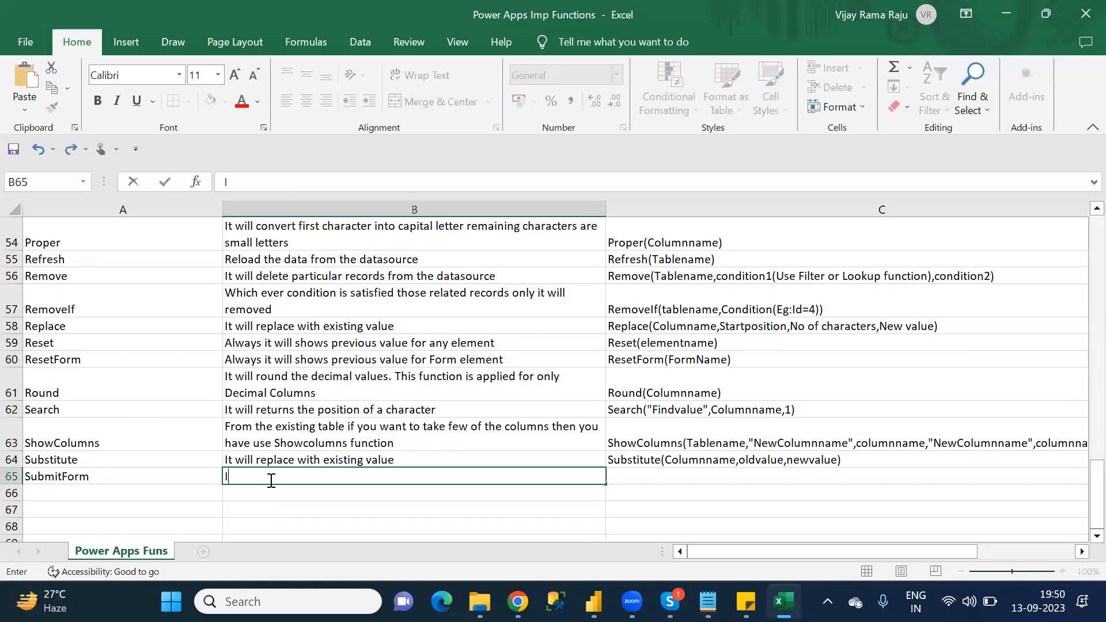
pyautogui.write('t will')
pyautogui.press('BackSpace')
pyautogui.press('BackSpace')
pyautogui.press('BackSpace')
pyautogui.press('BackSpace')
pyautogui.press('BackSpace')
pyautogui.press('BackSpace')
pyautogui.press('BackSpace')
pyautogui.write('This function ')
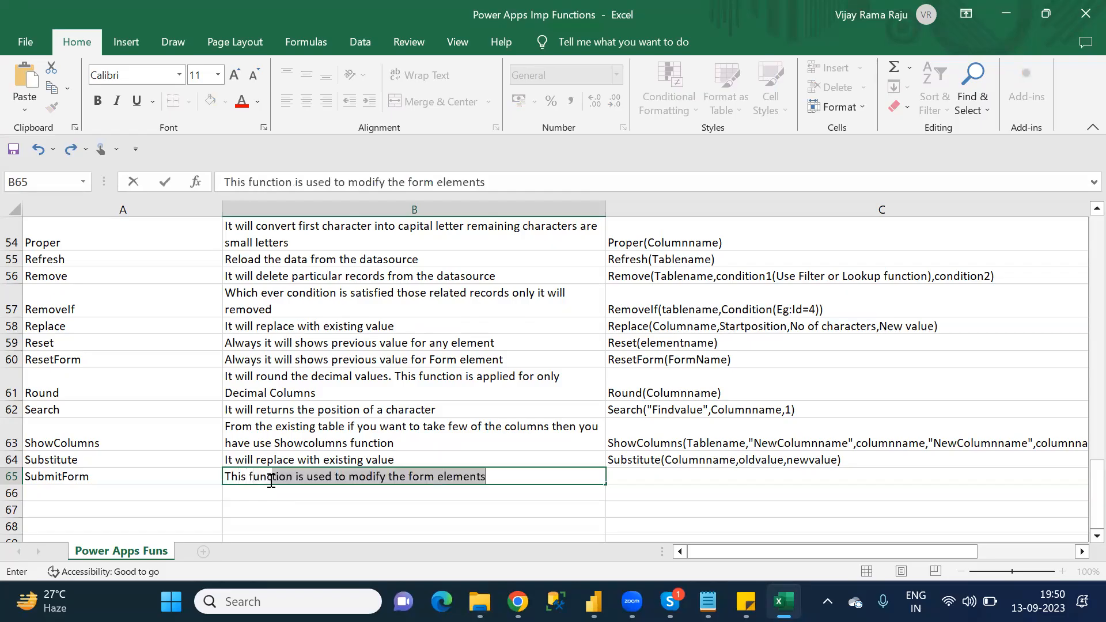
pyautogui.write('will ')
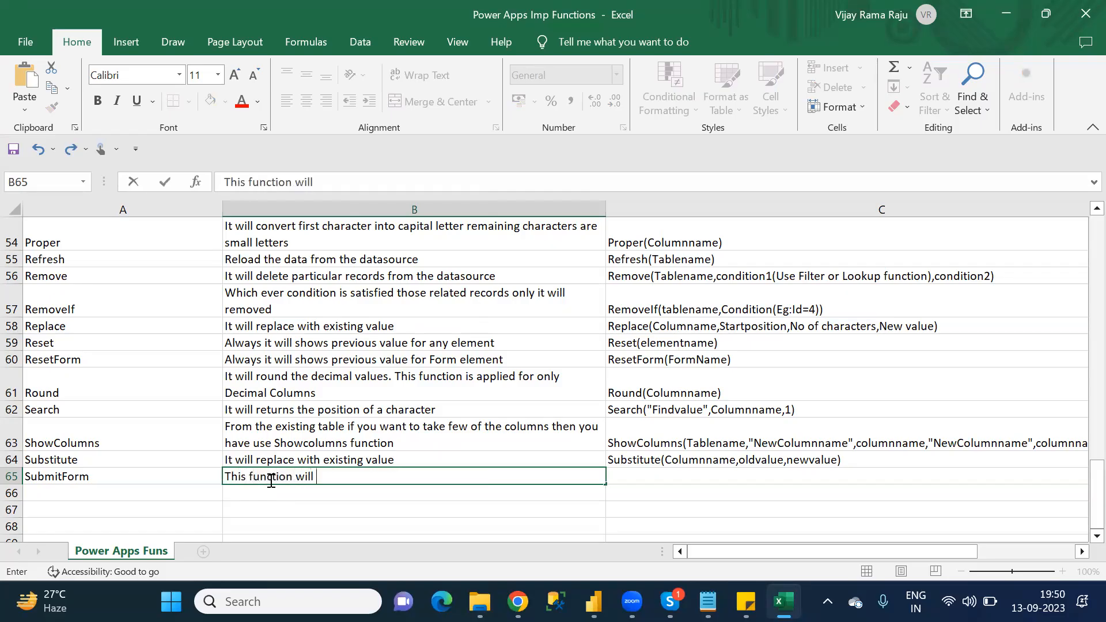
pyautogui.write('update the')
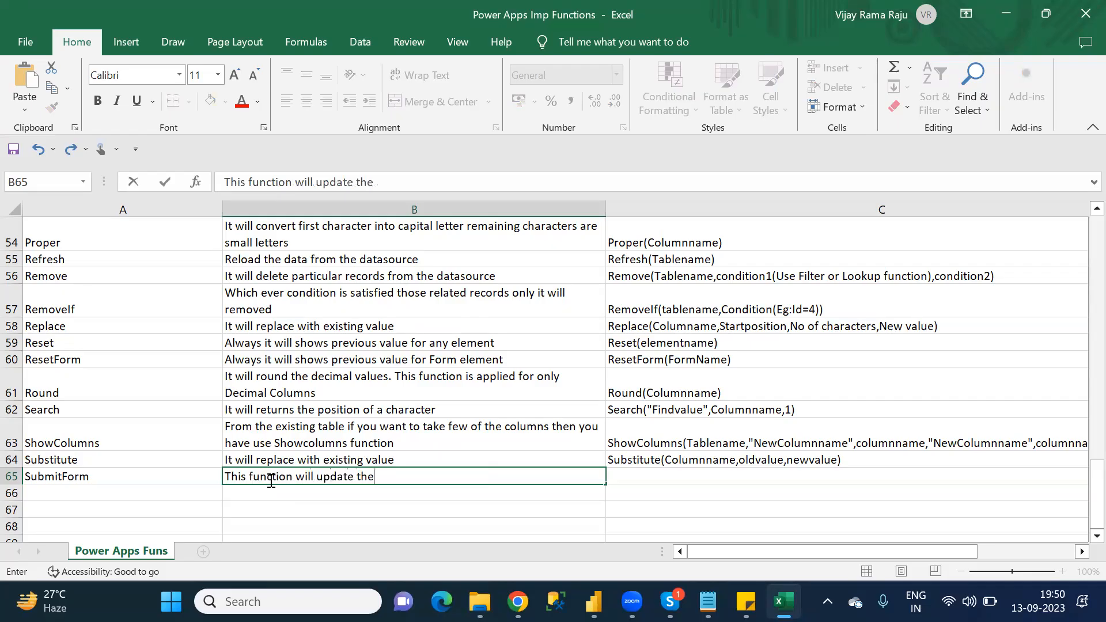
pyautogui.write(' records in the dataso')
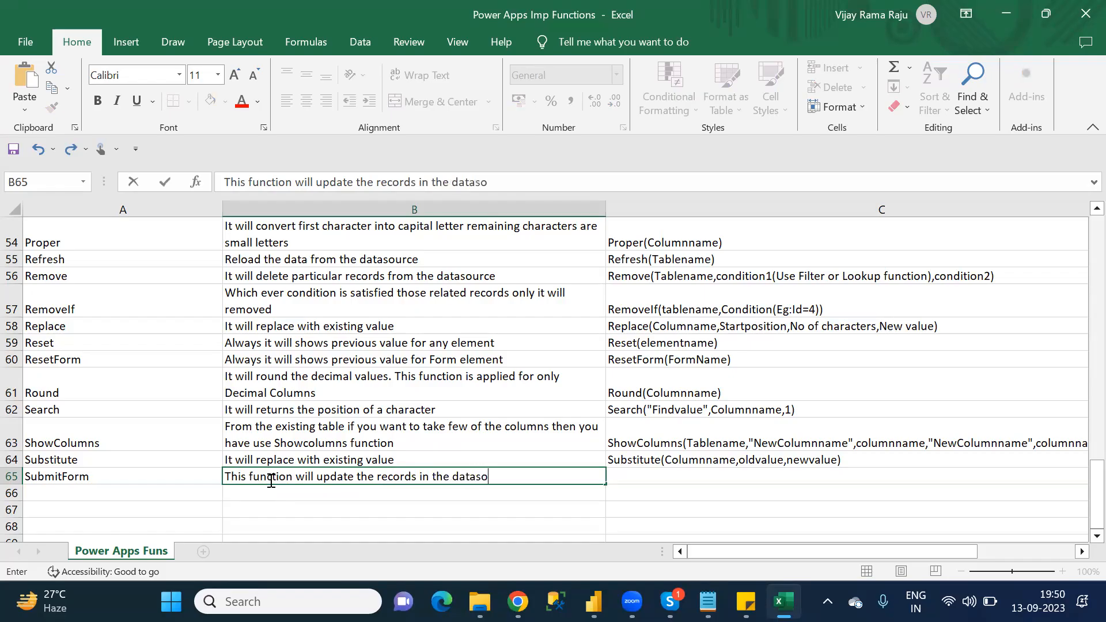
pyautogui.write('urce as well ')
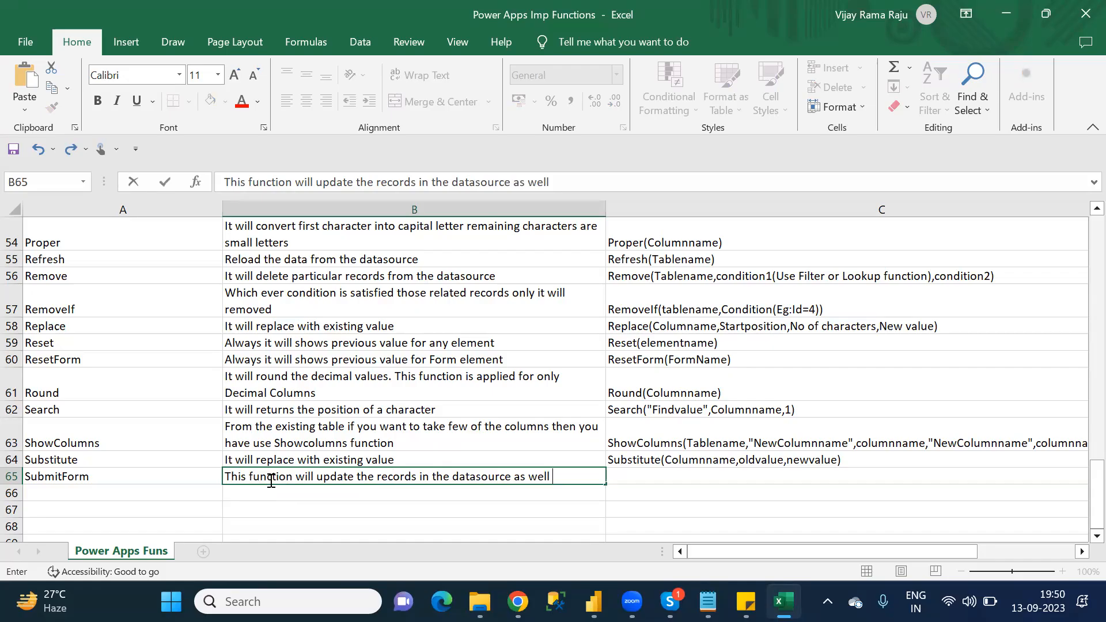
pyautogui.write('as in teh as in the a')
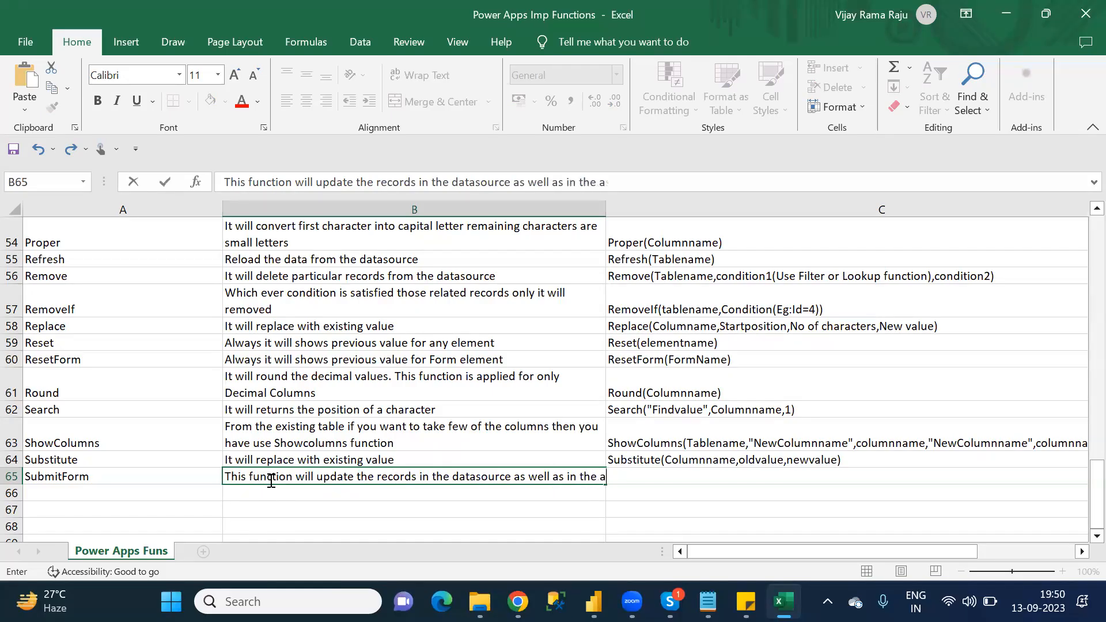
pyautogui.press('BackSpace')
pyautogui.write('Canvas App')
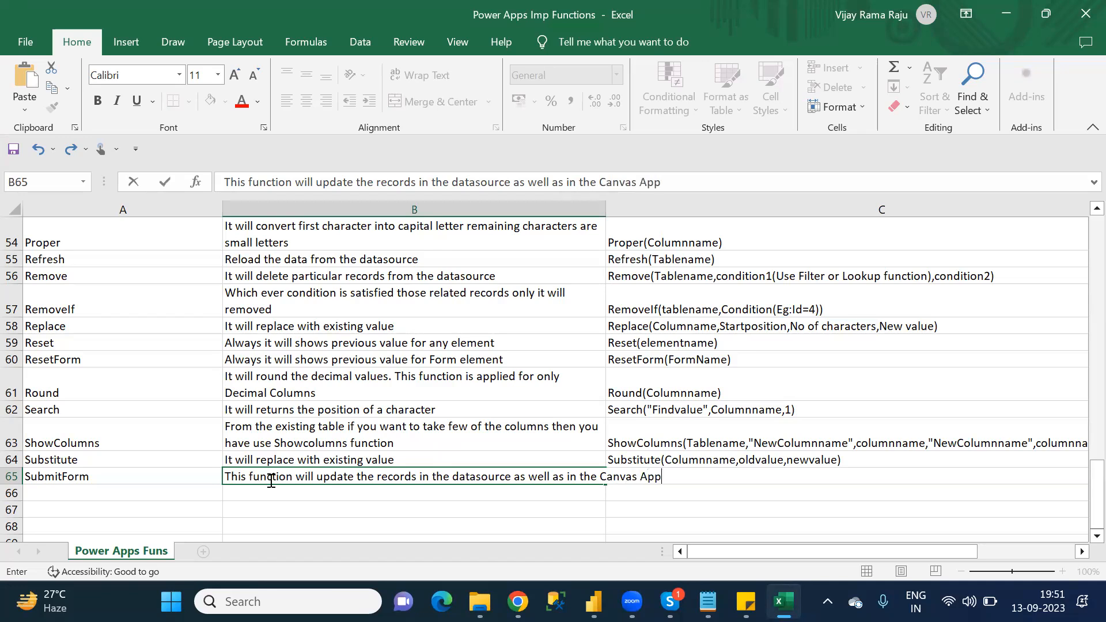
pyautogui.press('Tab')
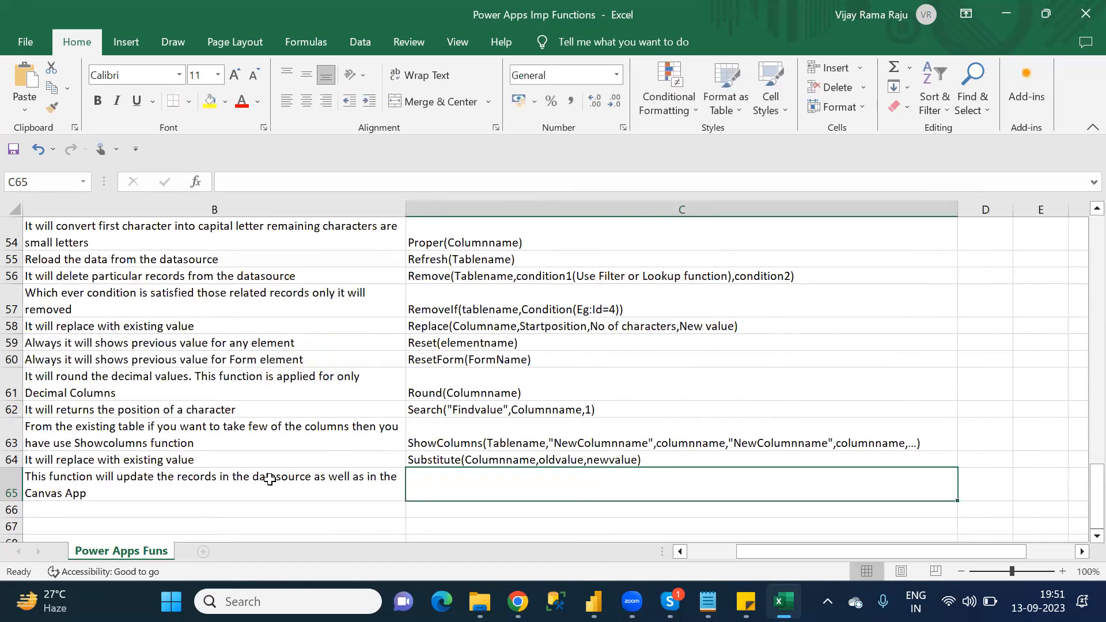
pyautogui.write('Sub')
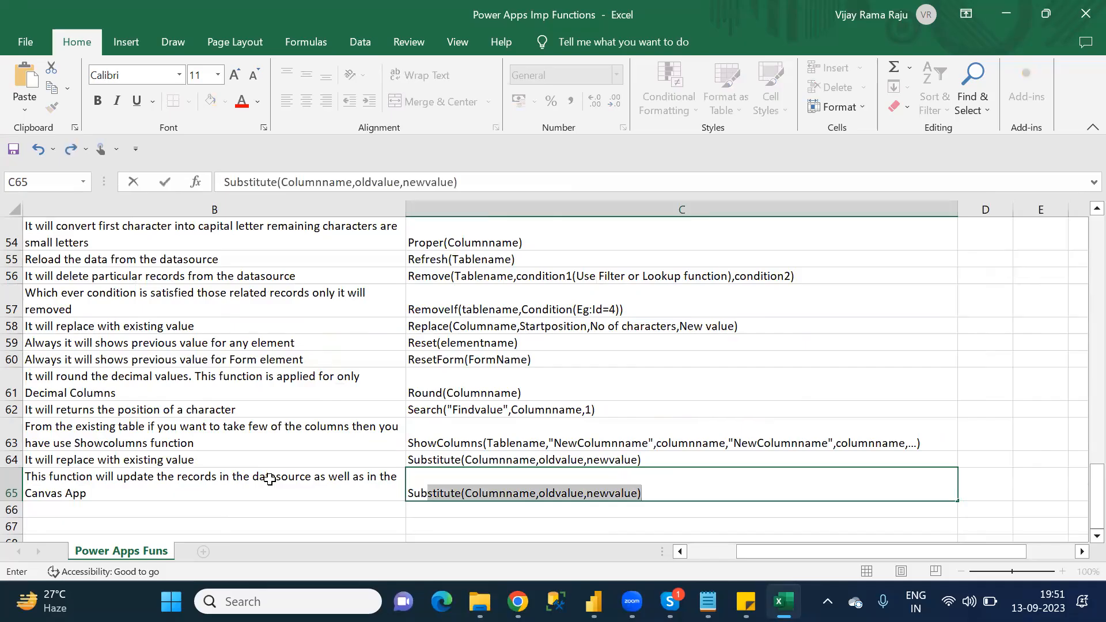
pyautogui.write('mit')
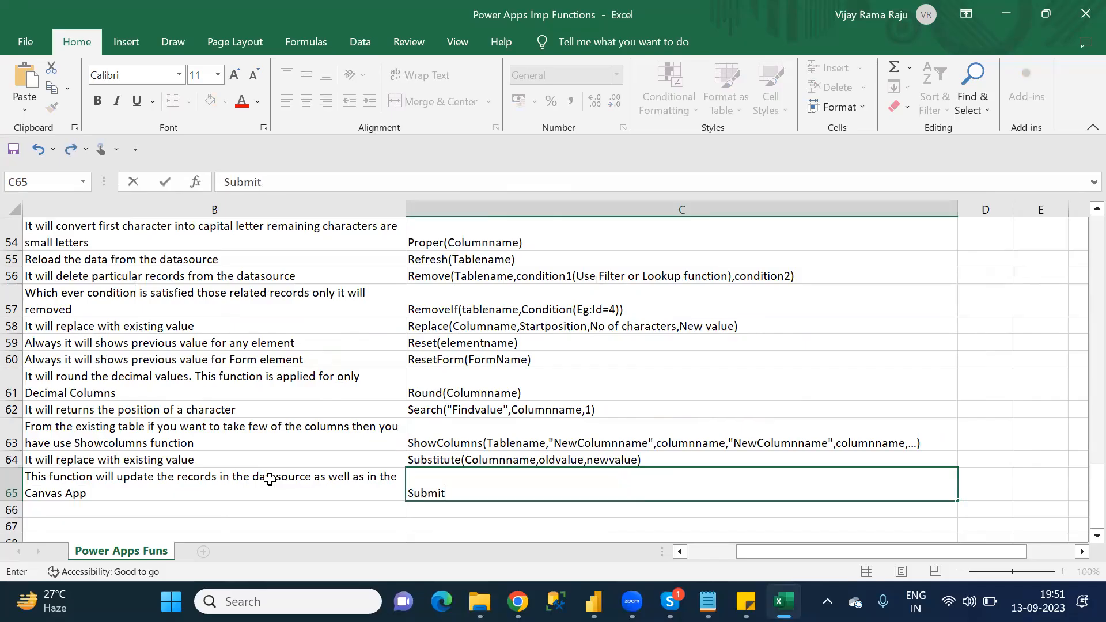
pyautogui.click(269, 479)
pyautogui.press('Left')
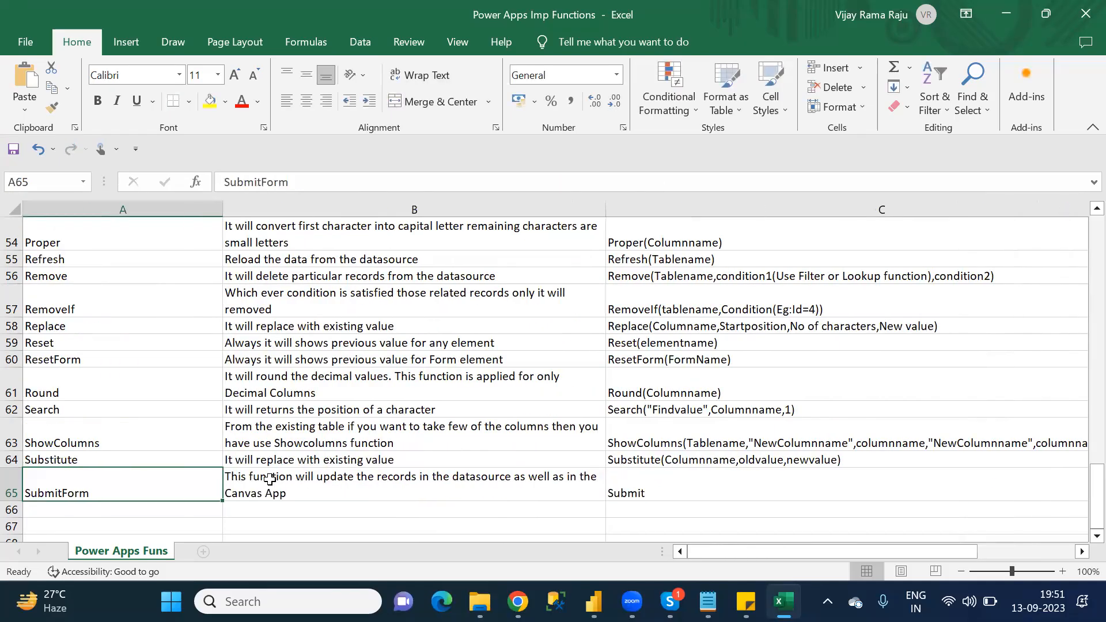
pyautogui.press('Right')
pyautogui.press('Right')
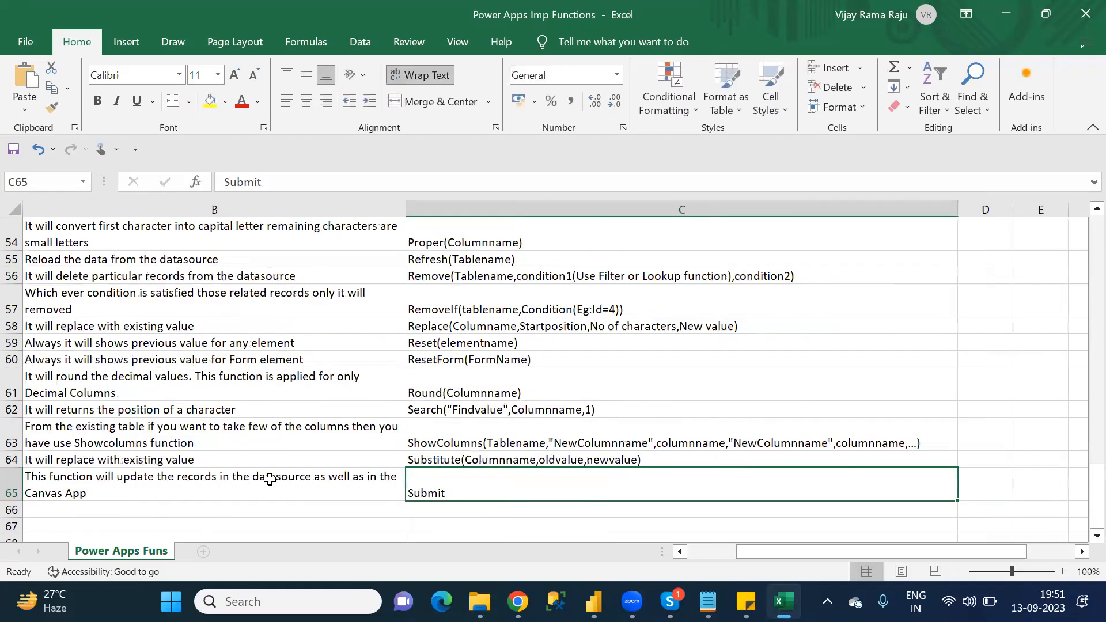
# Step: Enter 'SubmitForm(Formname)' as the SubmitForm syntax in C65 and move to A66
pyautogui.write('s')
pyautogui.press('BackSpace')
pyautogui.press('BackSpace')
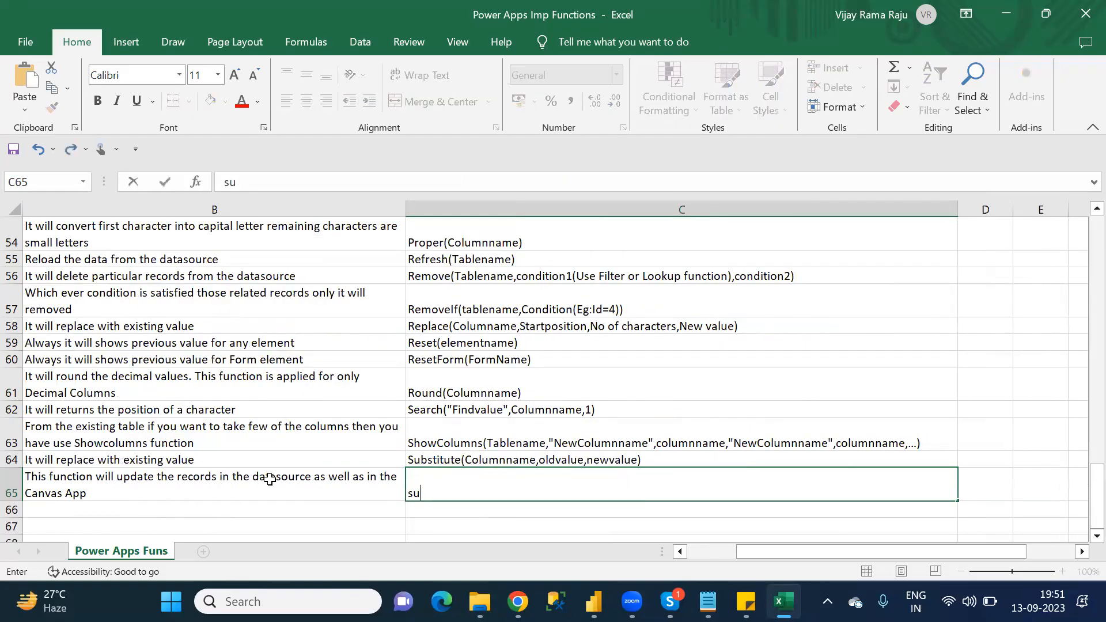
pyautogui.write('Submit')
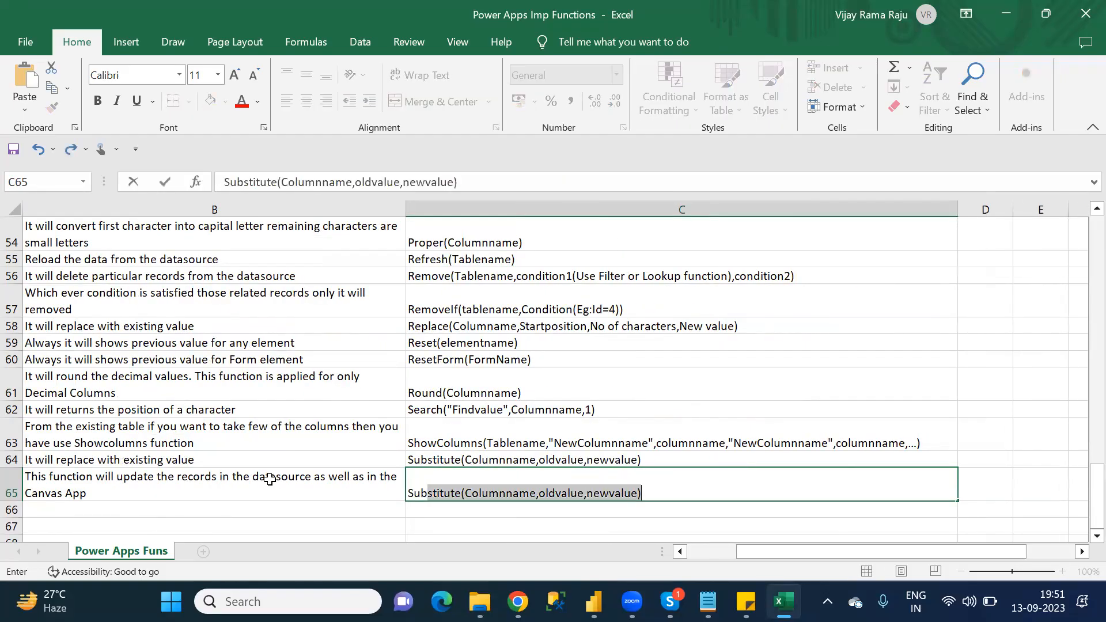
pyautogui.write('F')
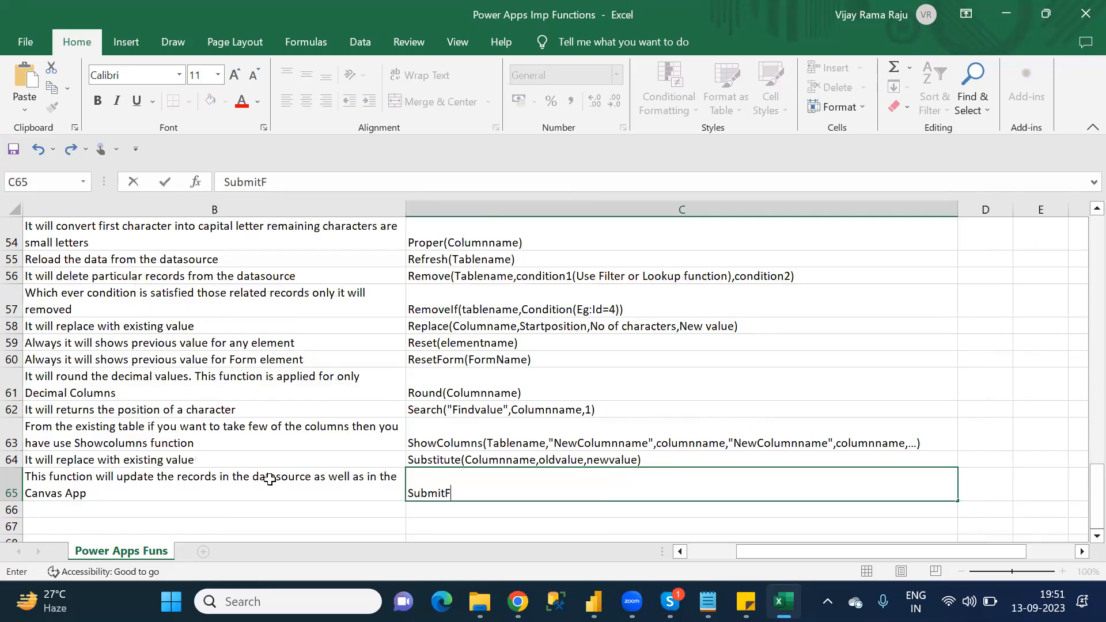
pyautogui.write('orm(')
pyautogui.write('Formna')
pyautogui.write('m')
pyautogui.press('BackSpace')
pyautogui.write('name')
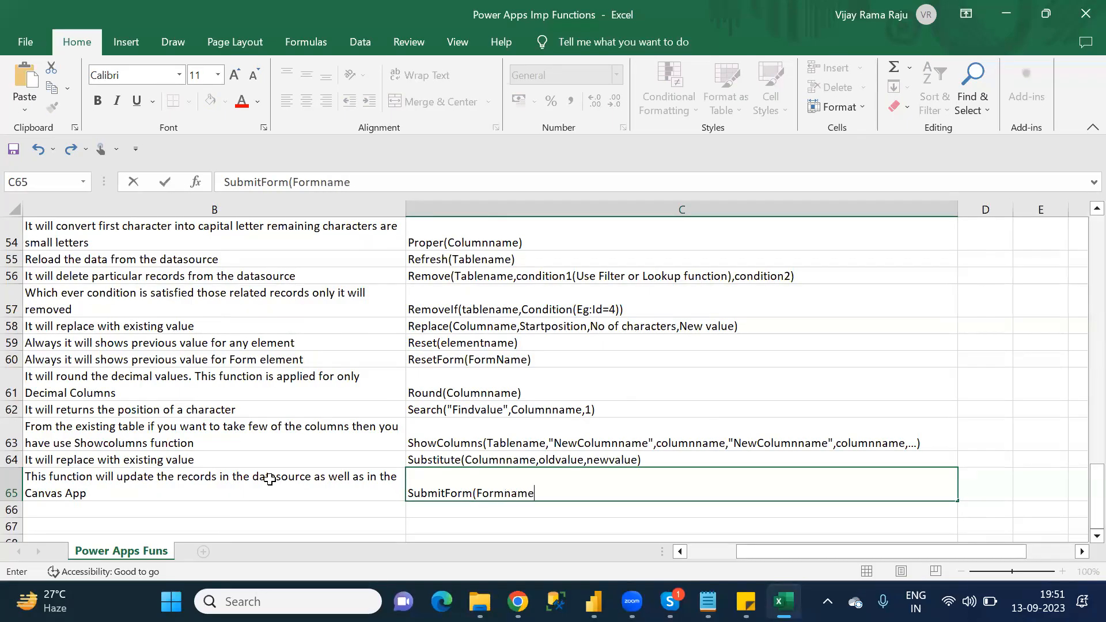
pyautogui.write(')')
pyautogui.press('Return')
pyautogui.press('Left')
pyautogui.press('Left')
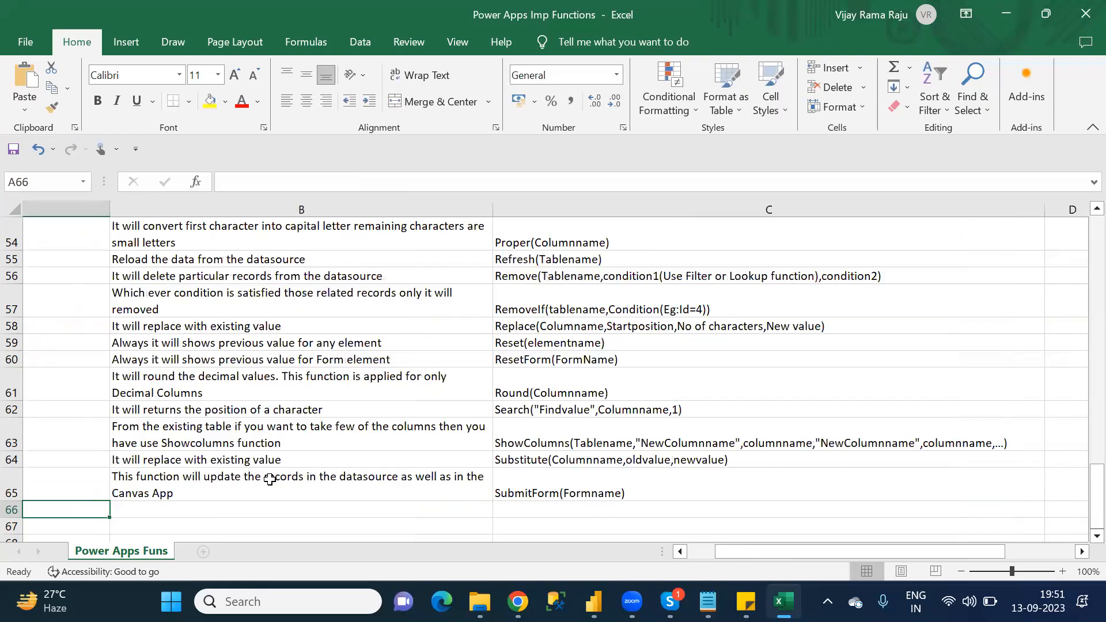
# Step: Look up the function after SubmitForm in the Notepad S category list and enter "Sum" in A66 in Excel
pyautogui.hotkey('alt', 'Tab')
pyautogui.press('Down')
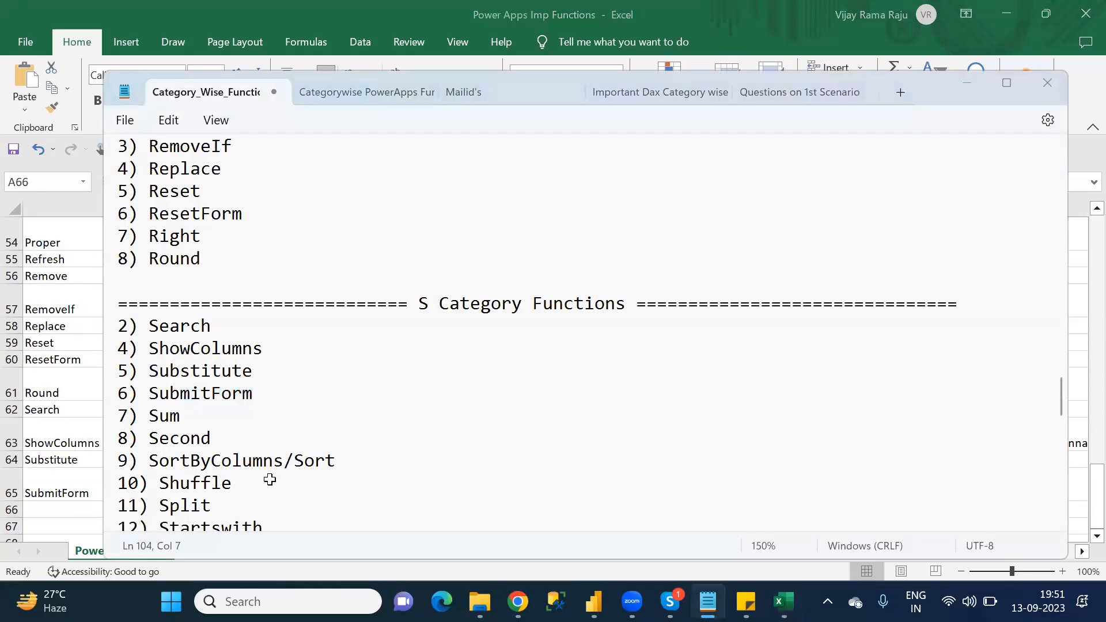
pyautogui.hotkey('alt', 'Tab')
pyautogui.write('Sum')
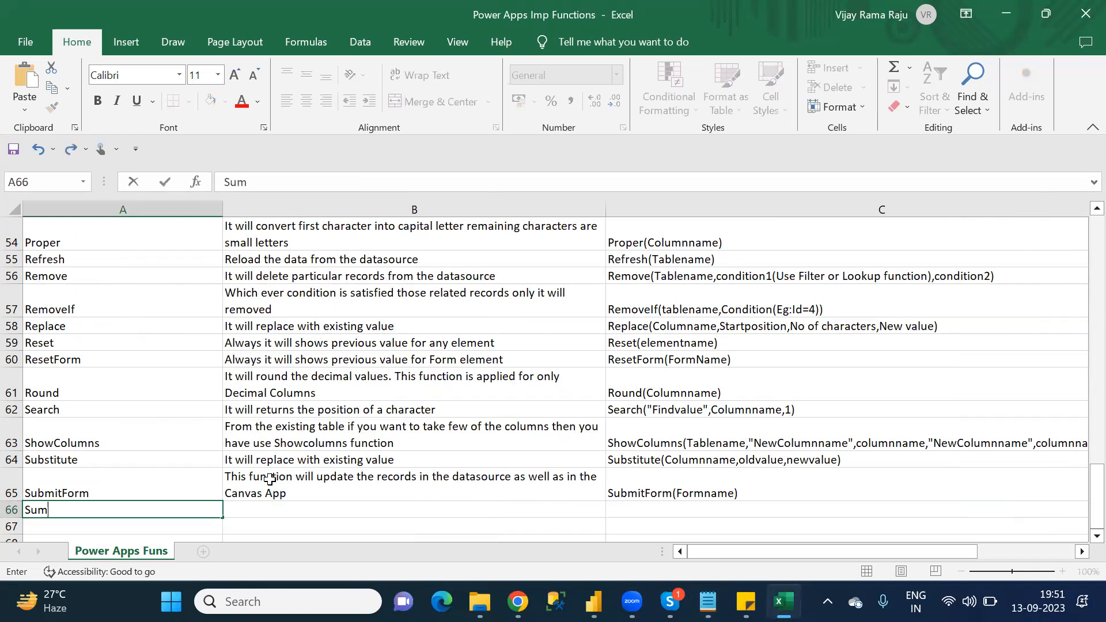
# Step: Enter 'It will calculate the total value of a column' as the Sum description in B66
pyautogui.press('Tab')
pyautogui.write('It will calculate')
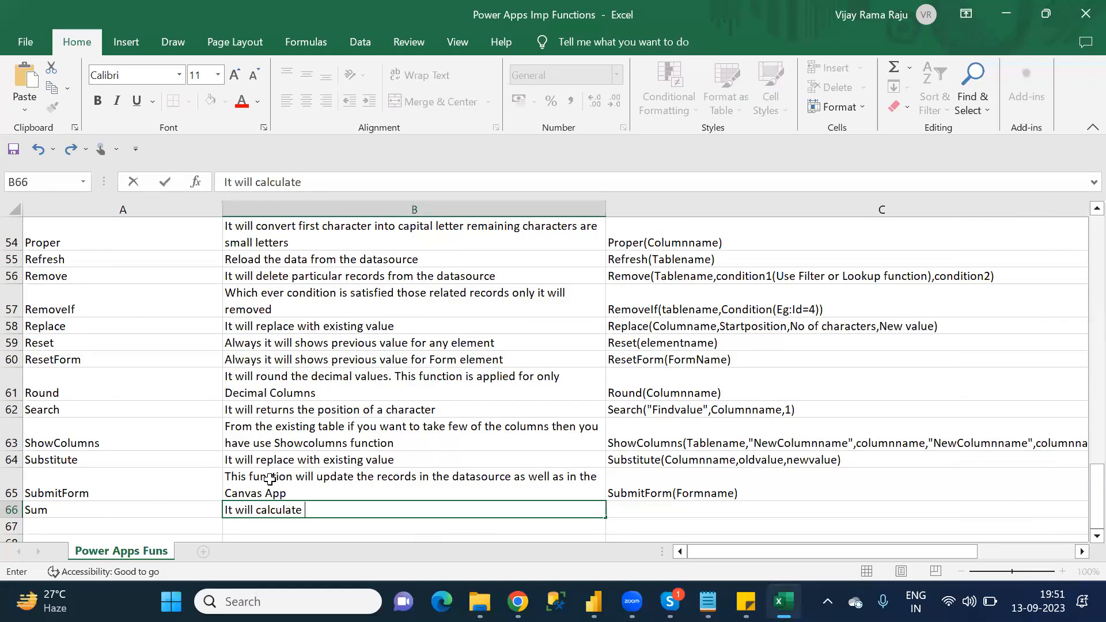
pyautogui.write(' the total value')
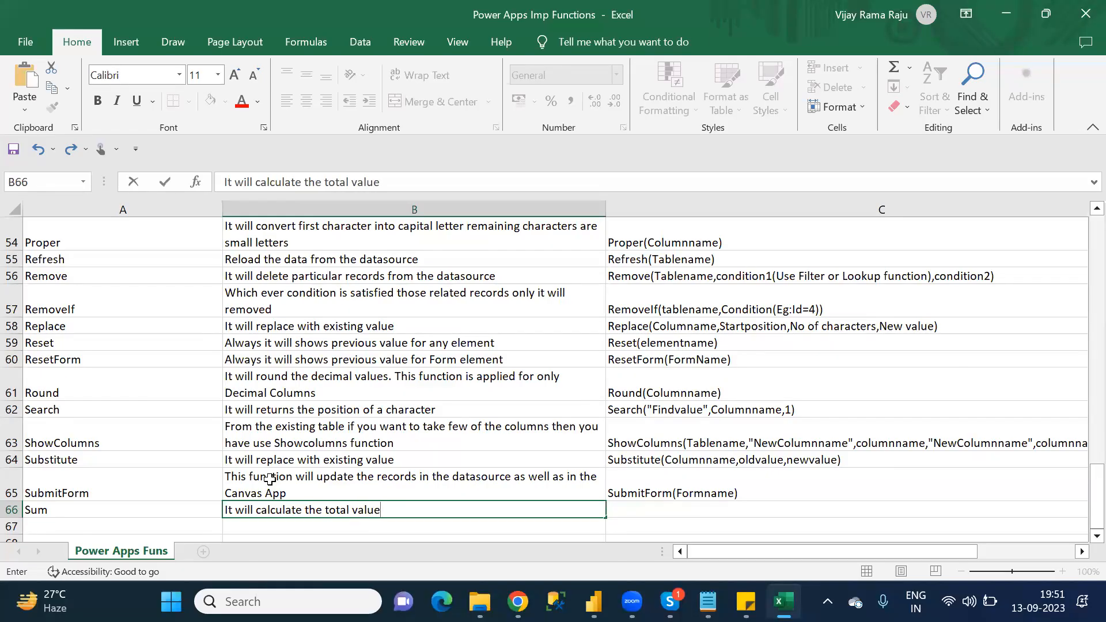
pyautogui.write(' of a c')
pyautogui.press('BackSpace')
pyautogui.press('BackSpace')
pyautogui.press('BackSpace')
pyautogui.press('BackSpace')
pyautogui.write('aco')
pyautogui.press('BackSpace')
pyautogui.press('BackSpace')
pyautogui.write('column')
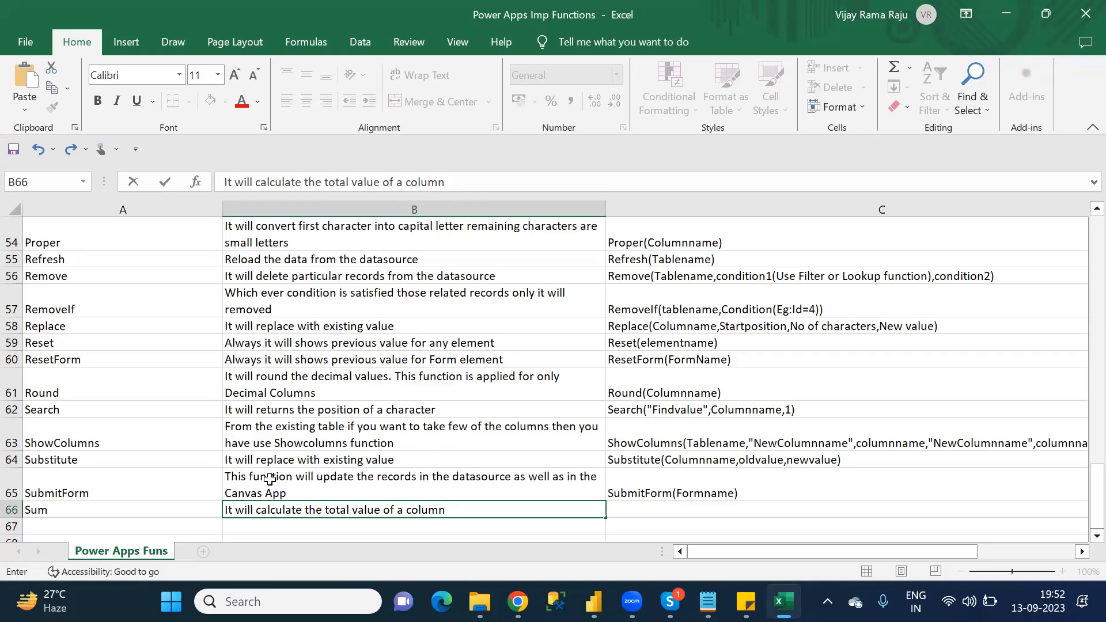
# Step: Enter 'Sum(Tablename,Numeric/Decimal columnname)' as the Sum syntax in C66 and move to A67
pyautogui.press('Tab')
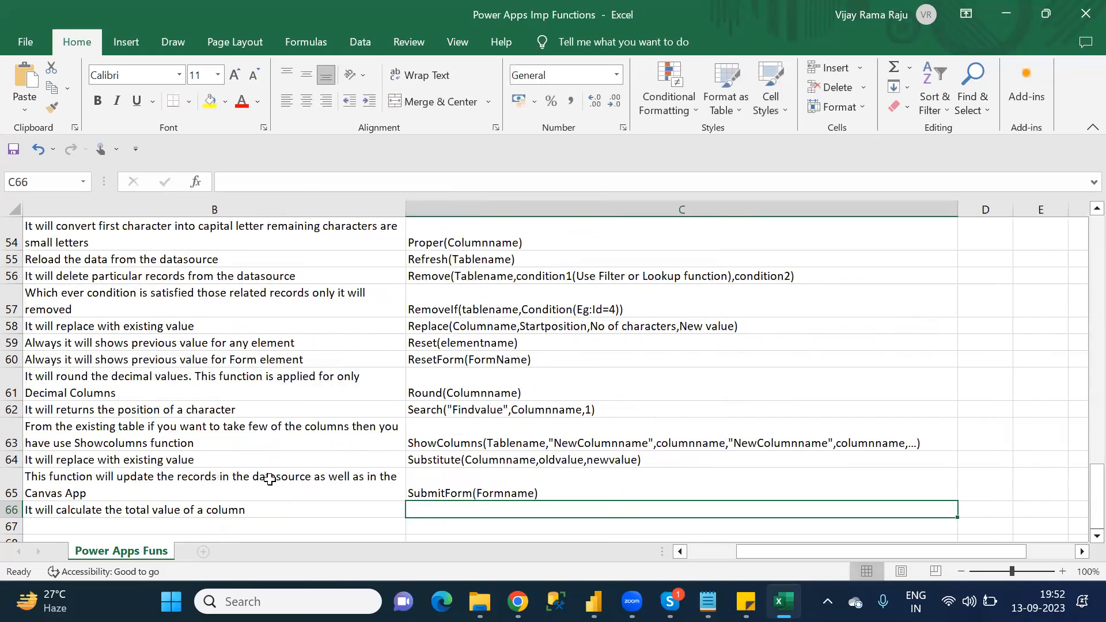
pyautogui.write('Sum(Tabl')
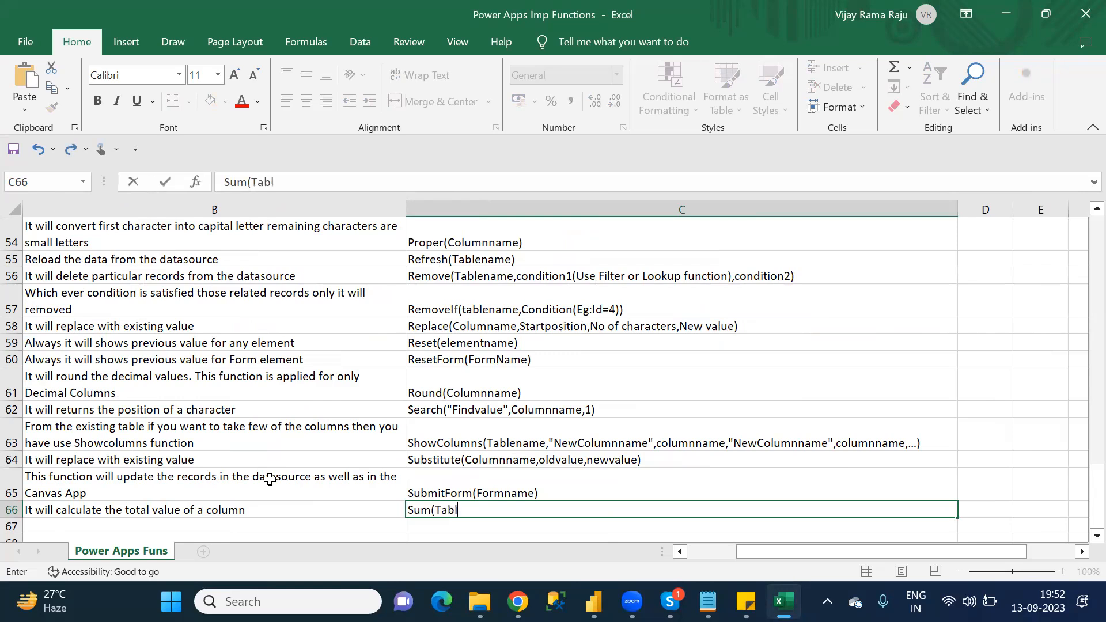
pyautogui.write('ename,Num')
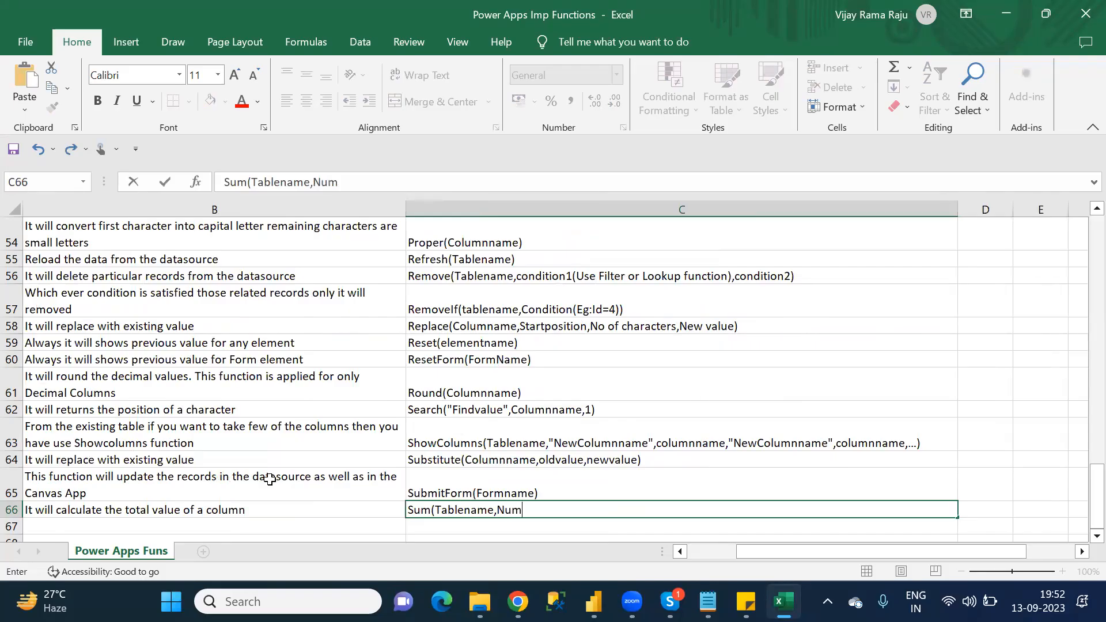
pyautogui.write('eric/Decimal co')
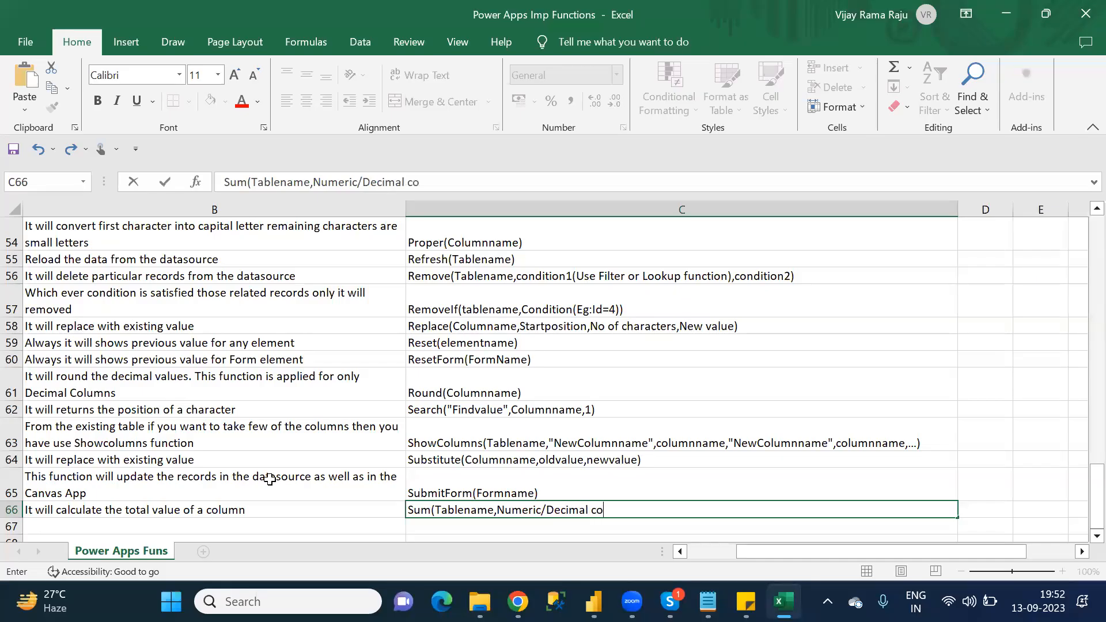
pyautogui.write('lumnname)')
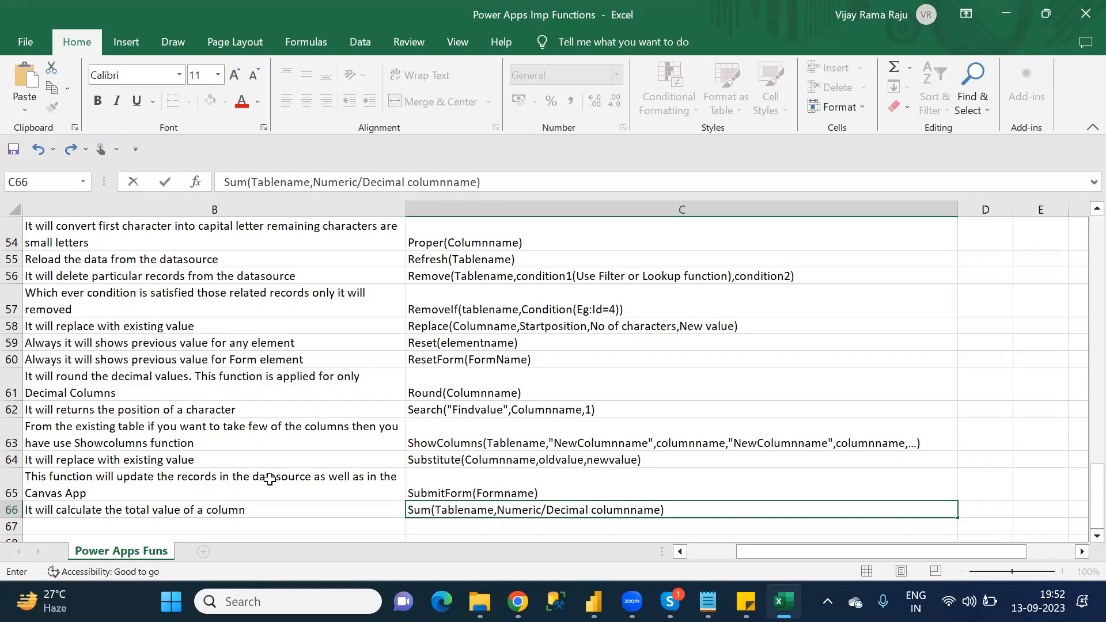
pyautogui.press('Return')
pyautogui.press('Left')
pyautogui.press('Left')
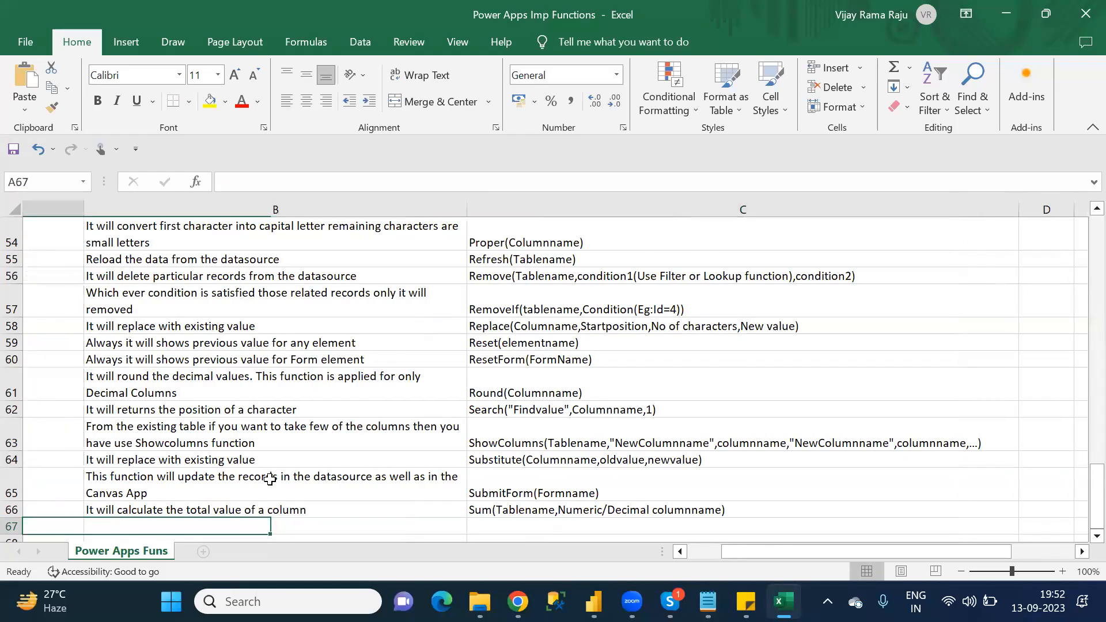
# Step: Look up the function after Sum in the Notepad S category list and enter "Second" in A67 in Excel
pyautogui.hotkey('alt', 'Tab')
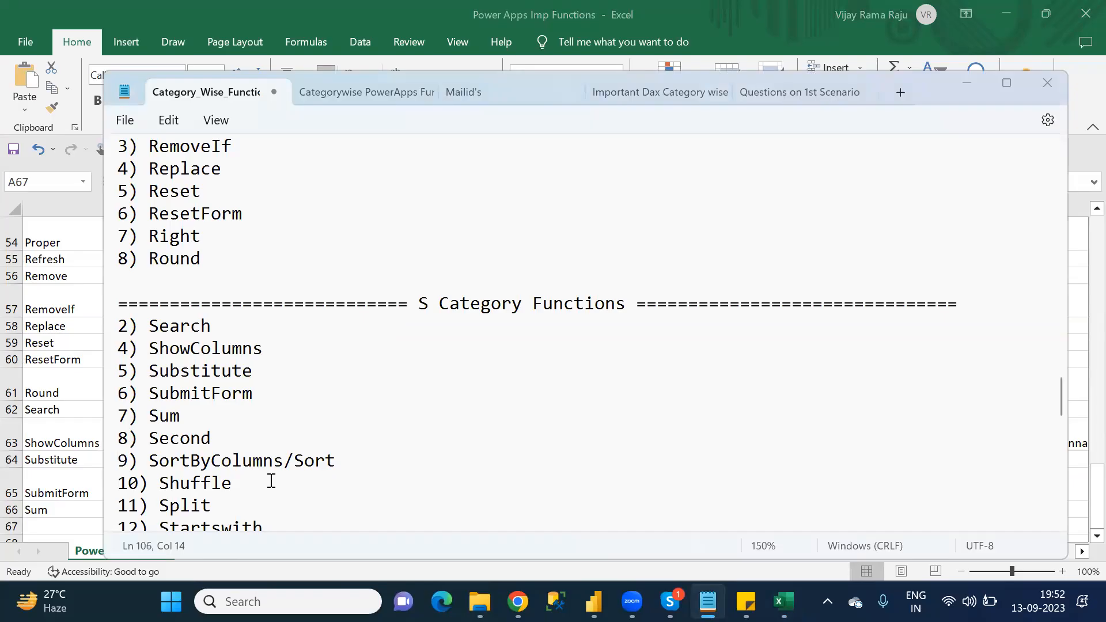
pyautogui.hotkey('alt', 'Tab')
pyautogui.write('Second')
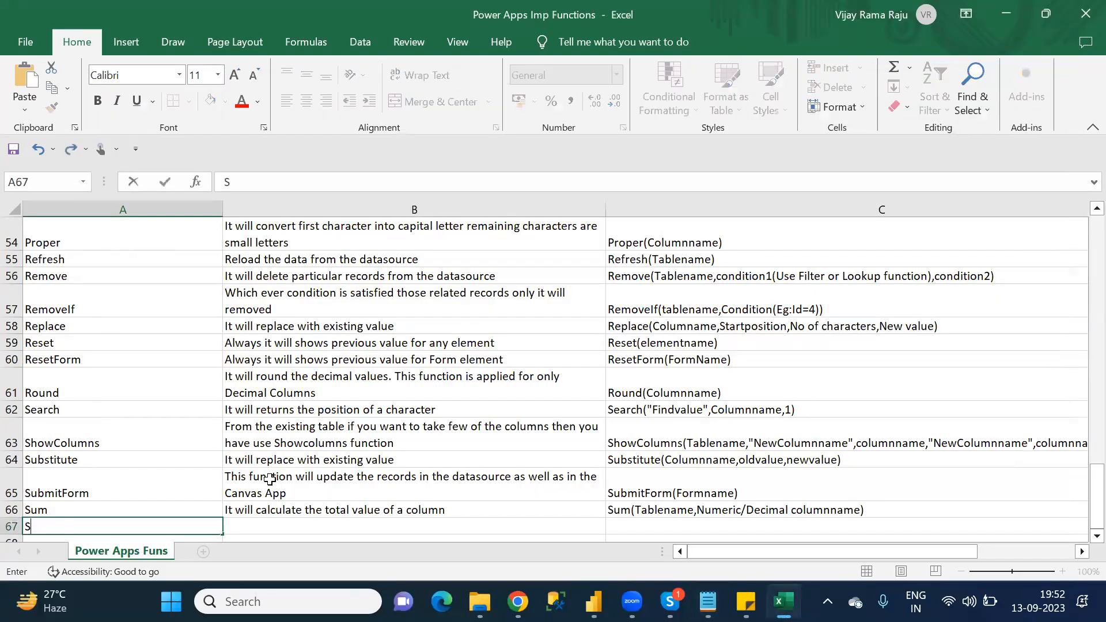
pyautogui.press('Tab')
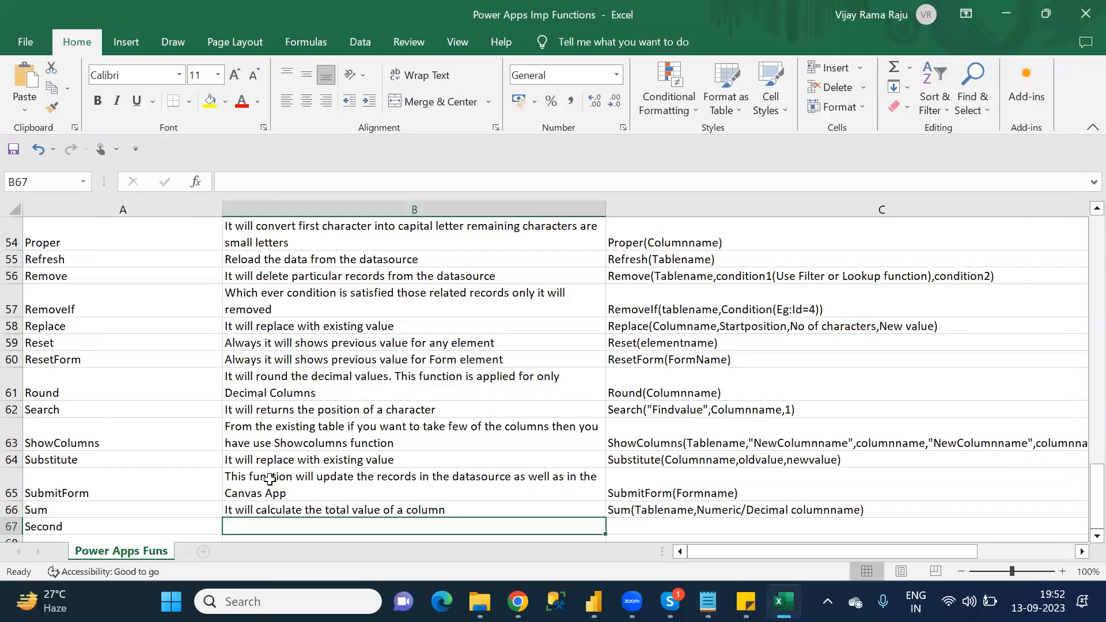
# Step: Enter 'It will extract second from datetime column' as the Second description in B67
pyautogui.write('It w')
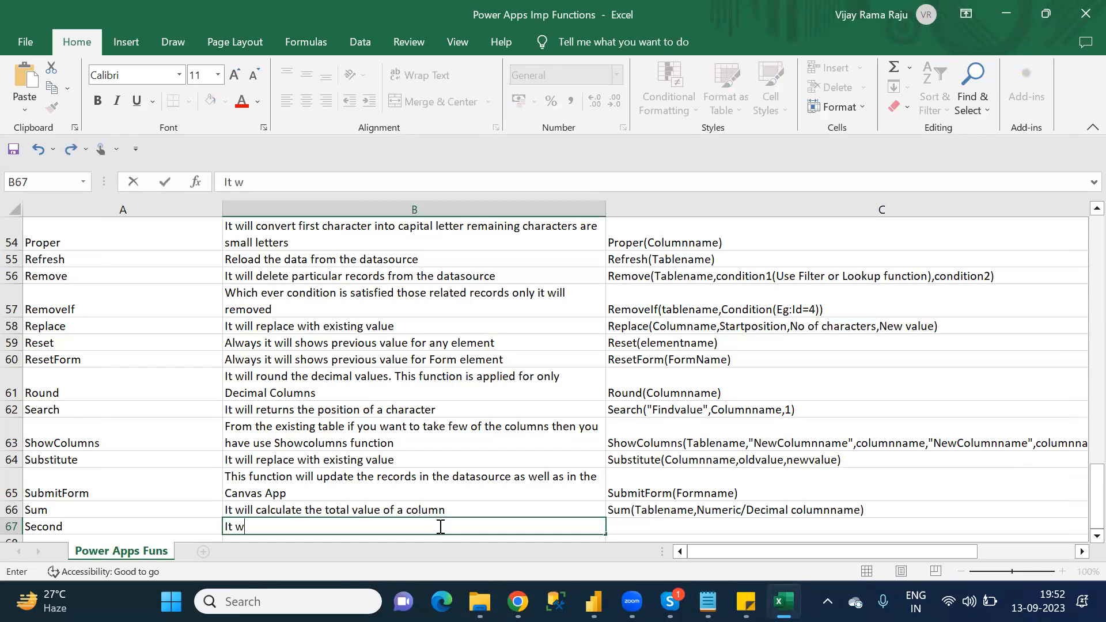
pyautogui.write('ill extract secor')
pyautogui.press('BackSpace')
pyautogui.write('nds f')
pyautogui.press('BackSpace')
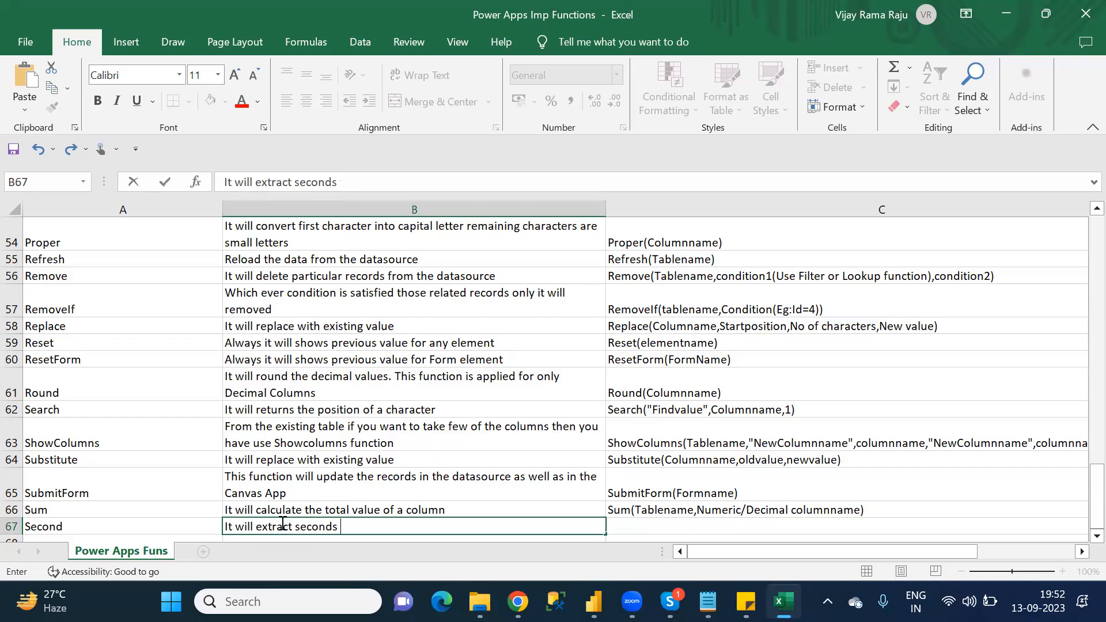
pyautogui.write('from date')
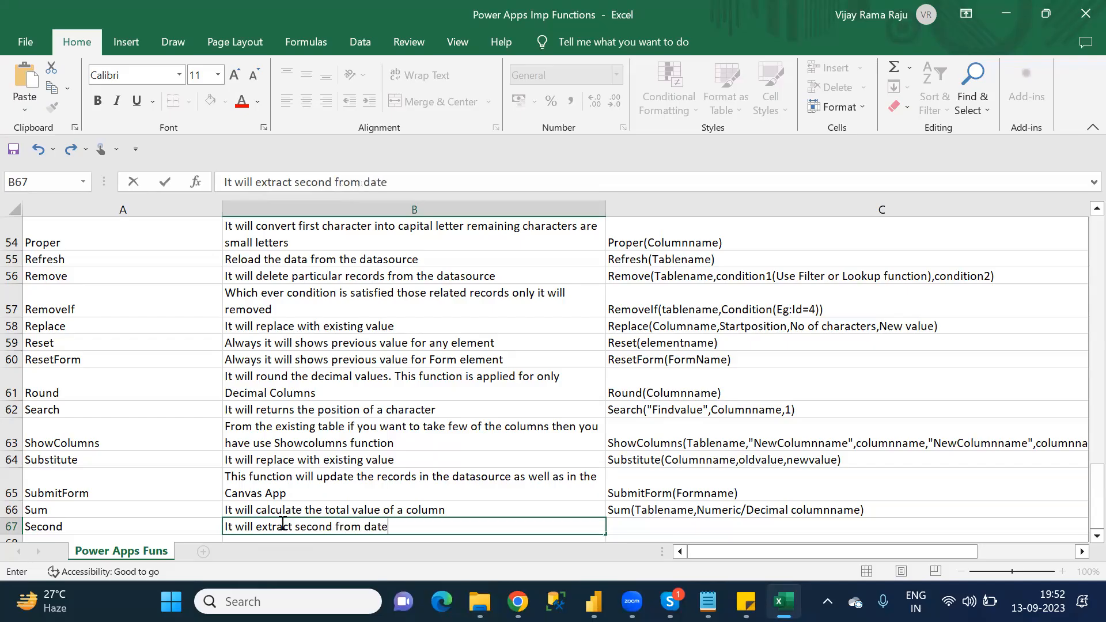
pyautogui.write('time coli')
pyautogui.press('BackSpace')
pyautogui.write('umn')
pyautogui.press('Tab')
# Step: Enter 'Second(DatetimeColumnname)' as the Second syntax in C67
pyautogui.write('S')
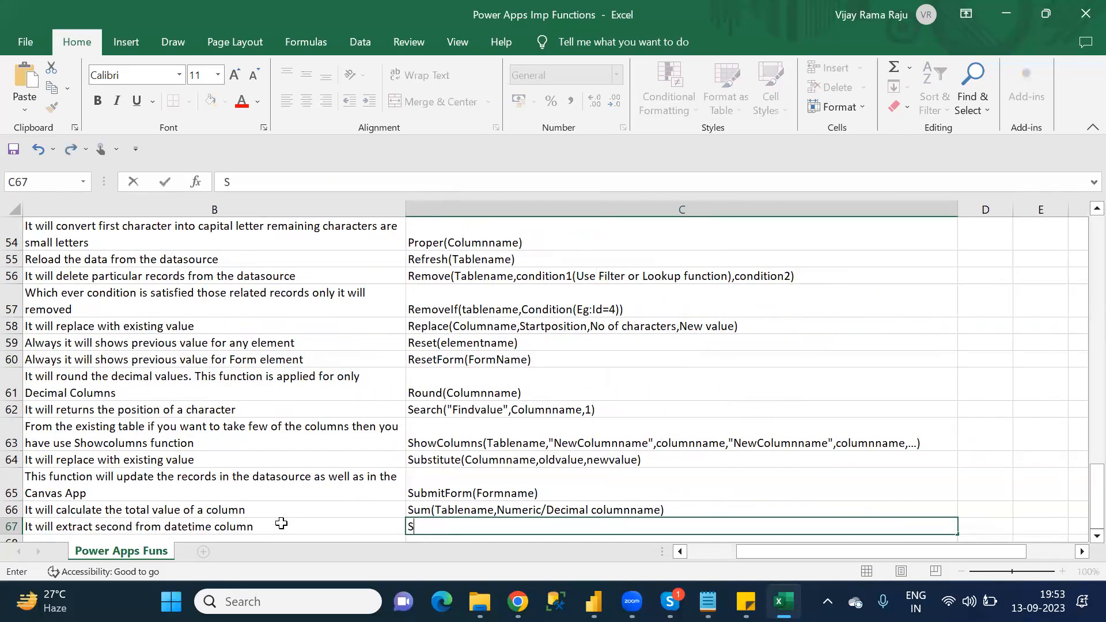
pyautogui.write('econd(Datetime')
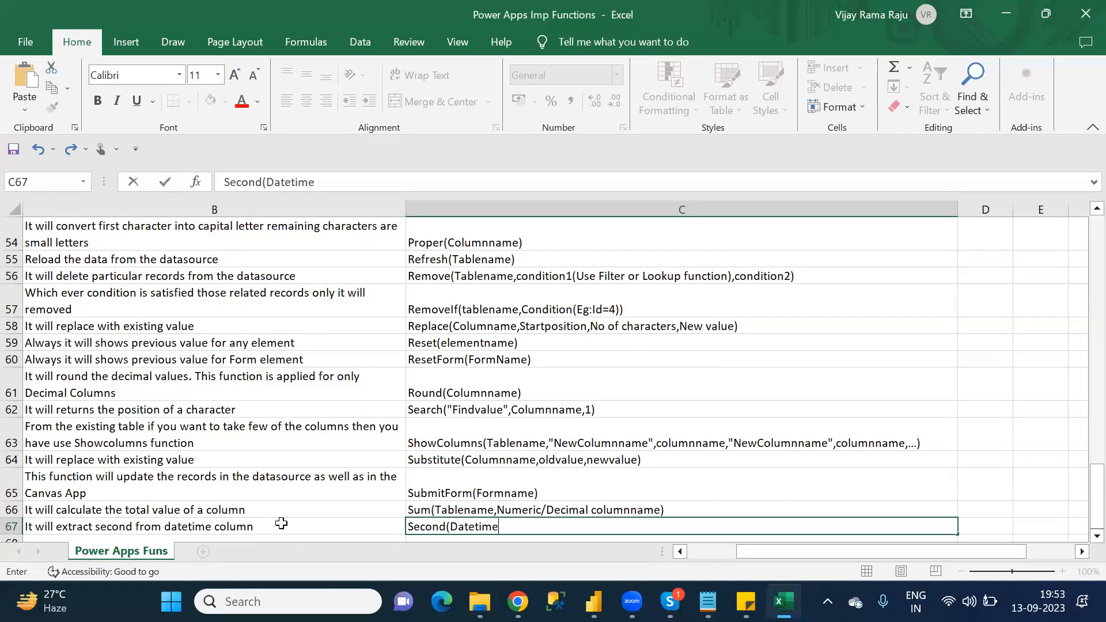
pyautogui.write('Columnname)')
pyautogui.press('Return')
pyautogui.press('Return')
# Step: Move to A68 for the next function and save the workbook
pyautogui.press('Left')
pyautogui.press('Left')
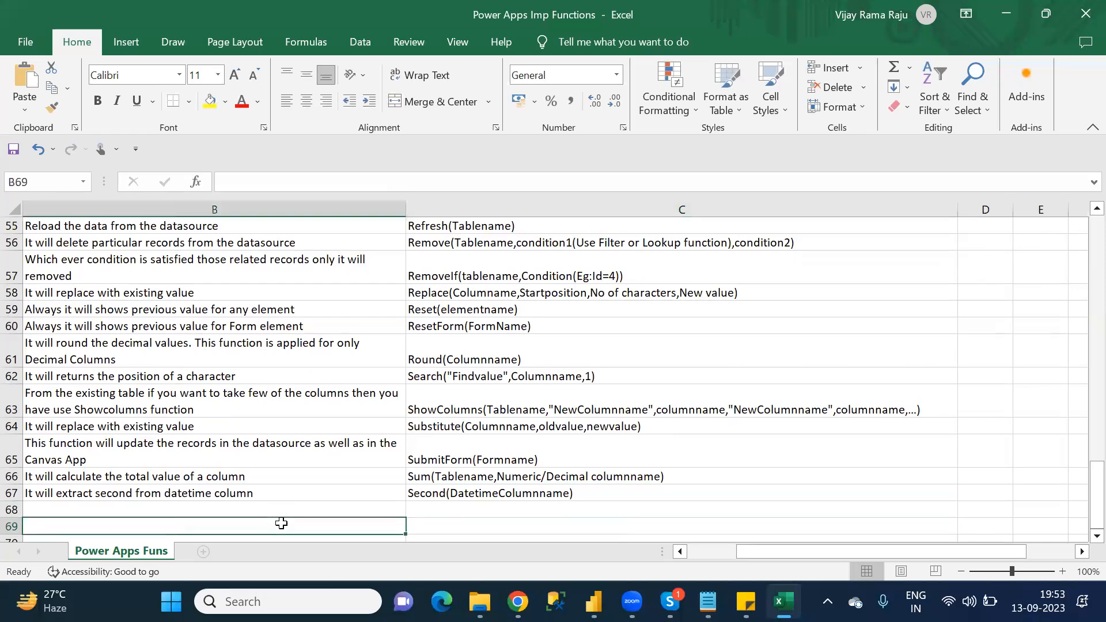
pyautogui.press('Up')
pyautogui.hotkey('ctrl', 's')
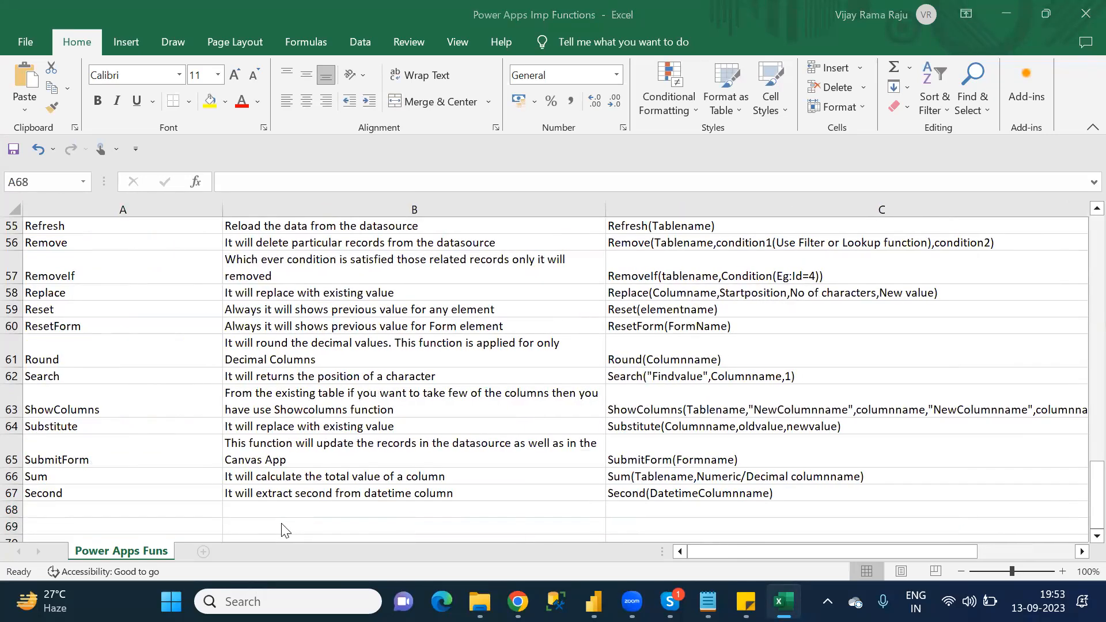
# Step: Look up the function after Second in the Notepad S category list and copy "SortByColumns/Sort" into A68 in Excel
pyautogui.hotkey('alt', 'Tab')
pyautogui.hotkey('alt', 'Tab')
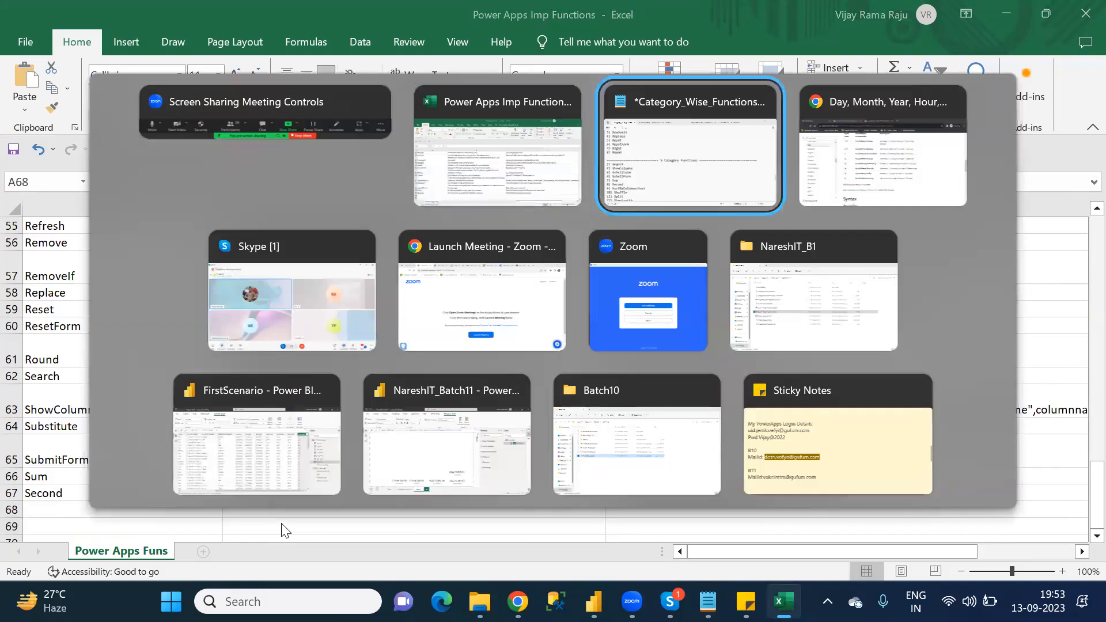
pyautogui.press('Down')
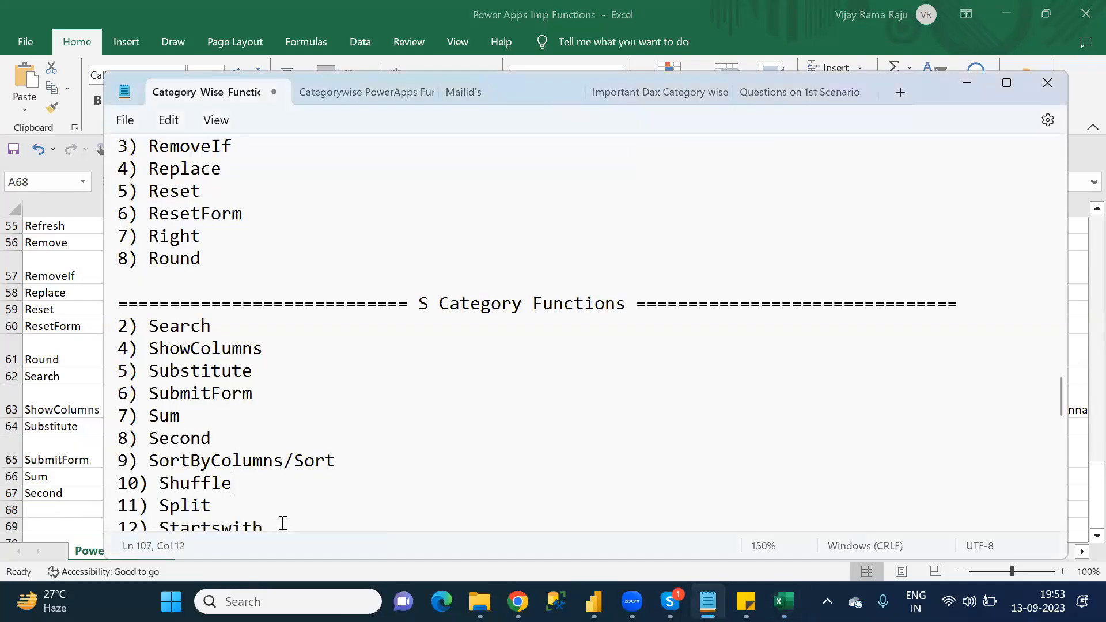
pyautogui.press('Down')
pyautogui.press('Down')
pyautogui.press('Down')
pyautogui.press('Down')
pyautogui.press('Down')
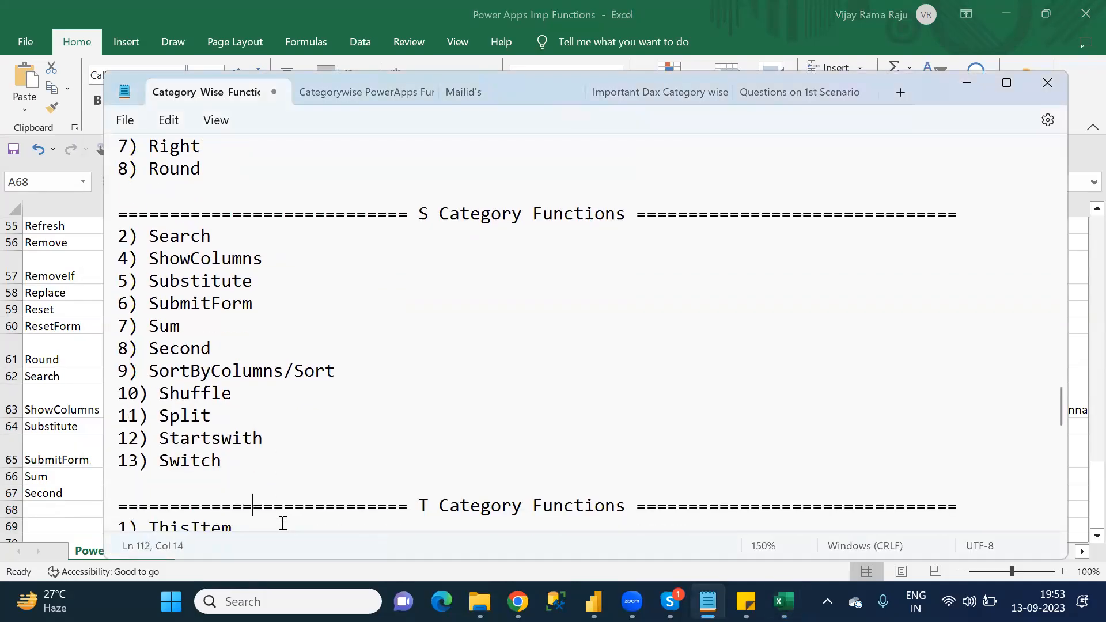
pyautogui.hotkey('alt', 'Tab')
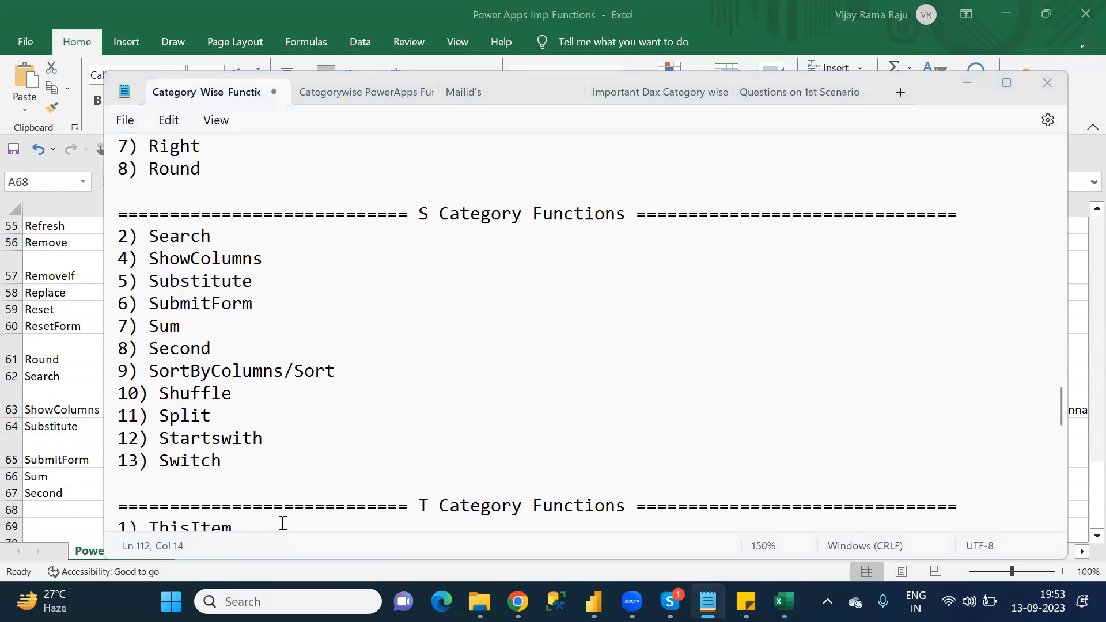
pyautogui.click(41, 507)
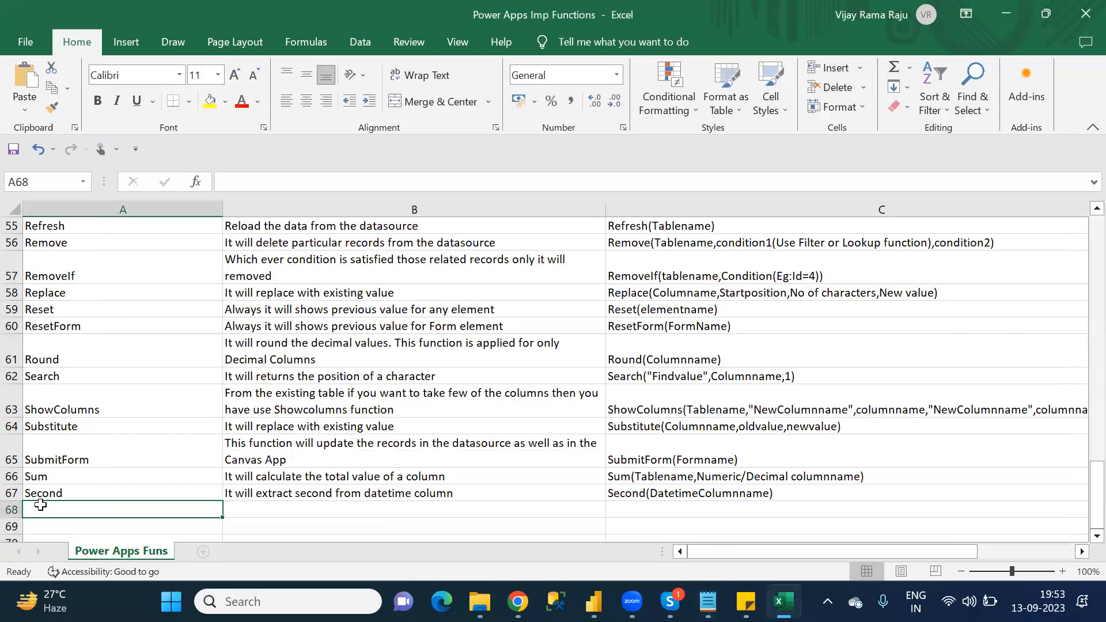
pyautogui.hotkey('alt', 'Tab')
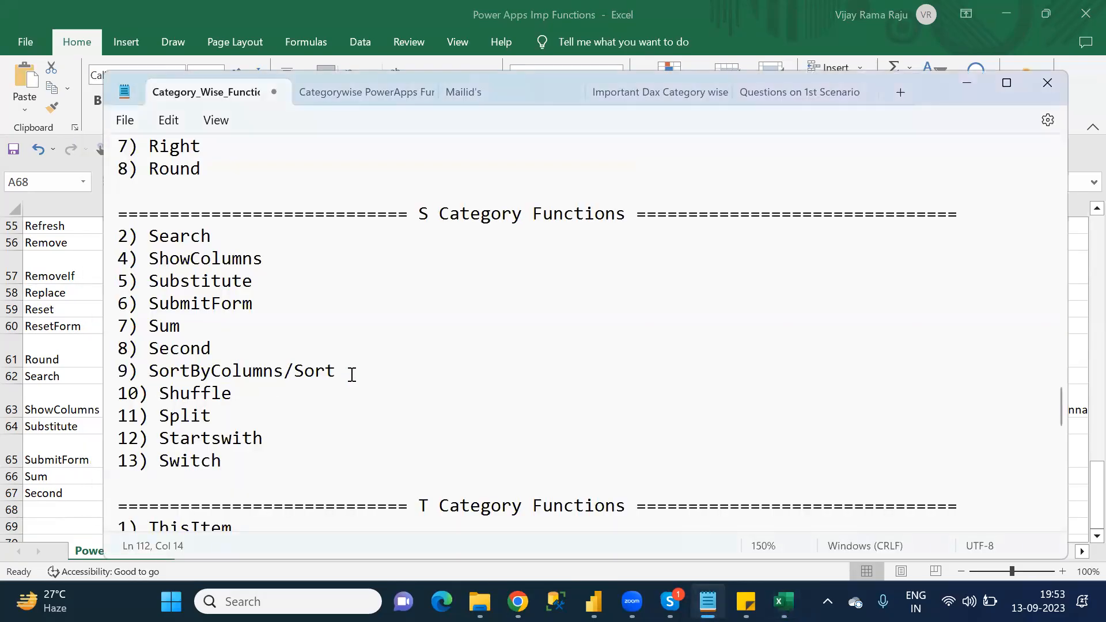
pyautogui.moveTo(352, 374); pyautogui.dragTo(151, 375)
pyautogui.hotkey('ctrl', 'c')
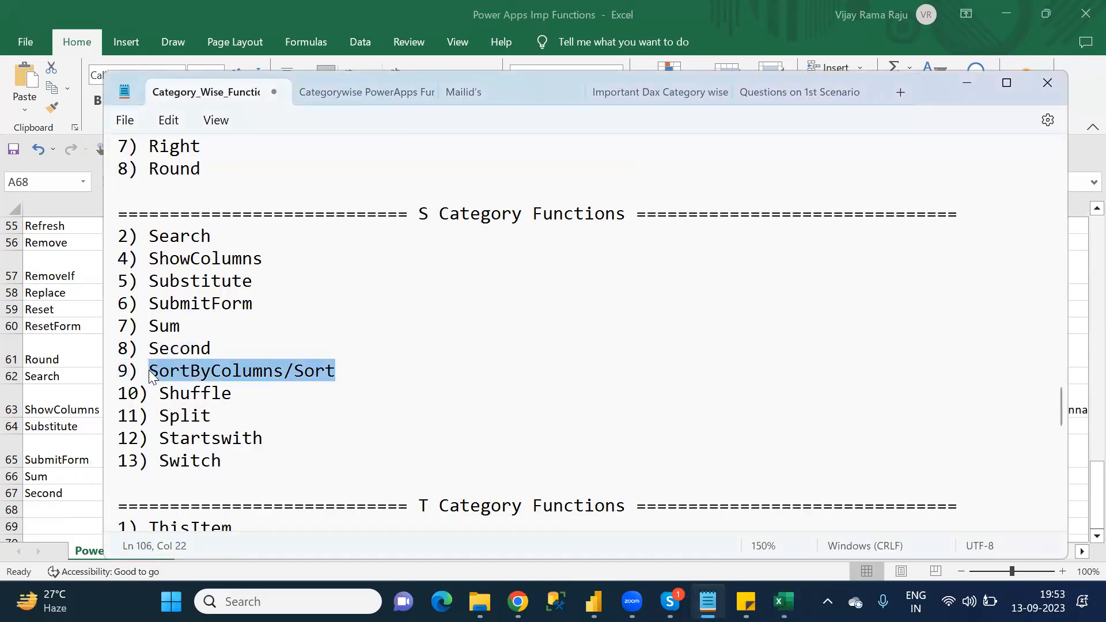
pyautogui.hotkey('alt', 'Tab')
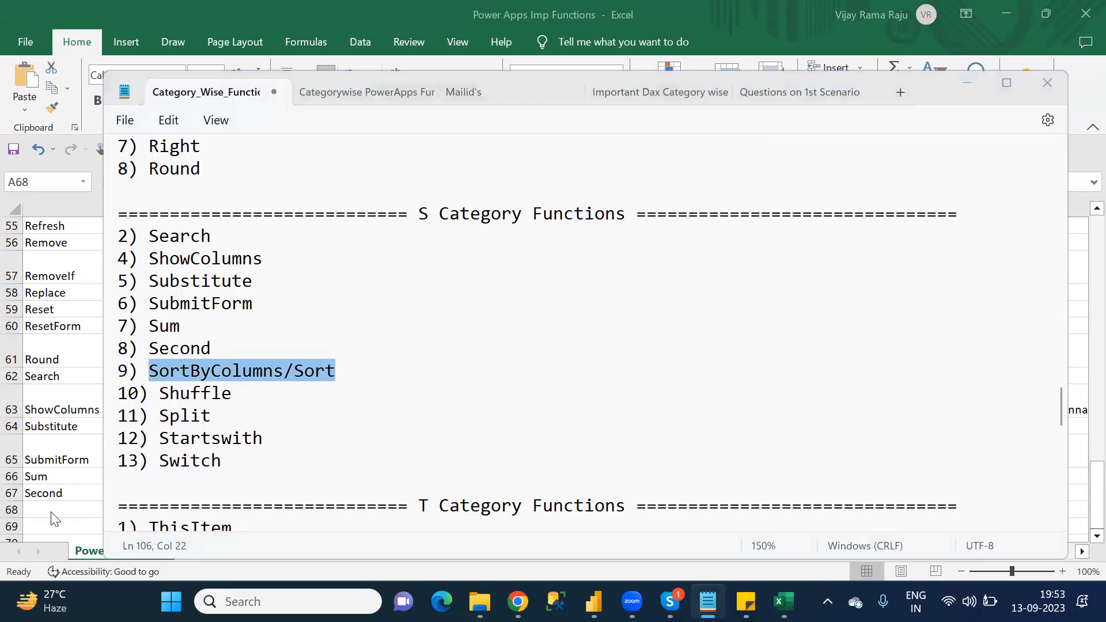
pyautogui.hotkey('ctrl', 'v')
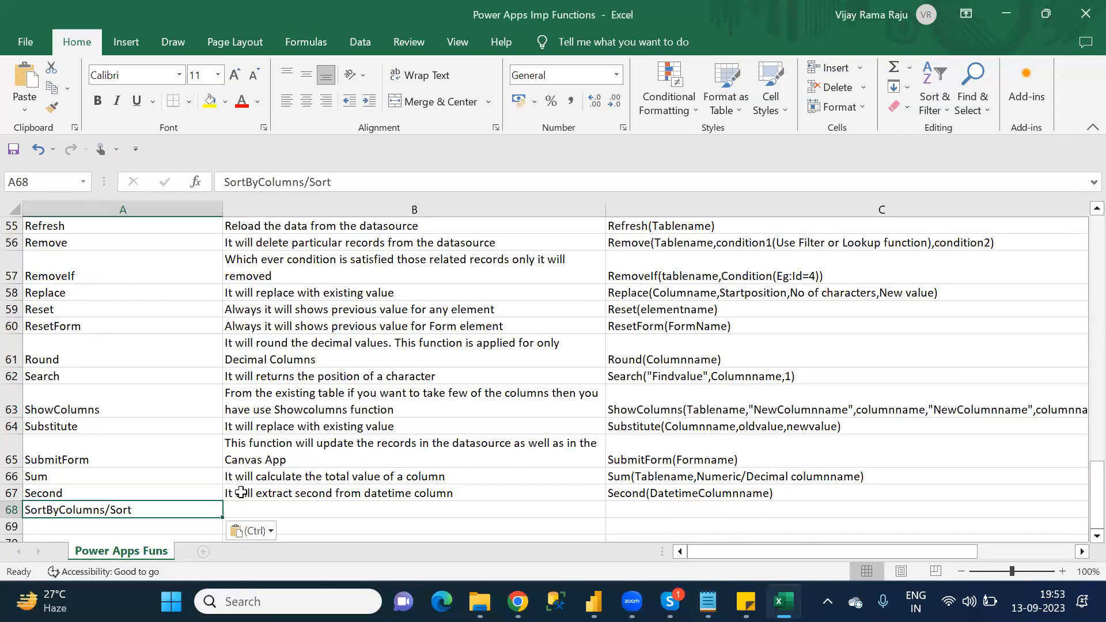
# Step: Enter 'It will sort the column values either in ascending or descending order' as the SortByColumns/Sort description in B68
pyautogui.click(299, 504)
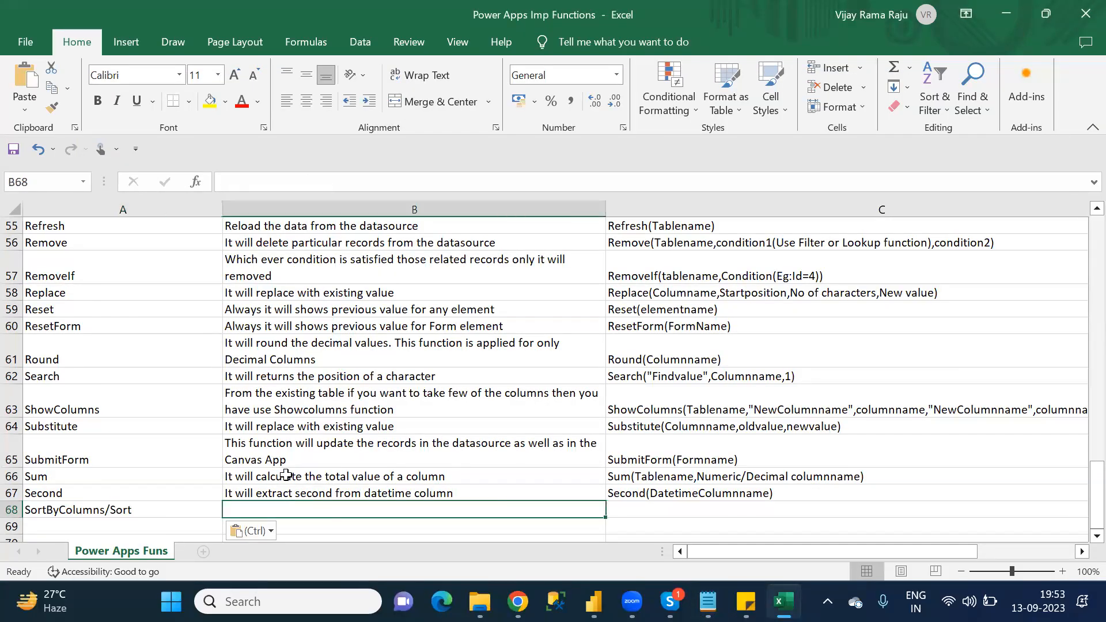
pyautogui.write('I')
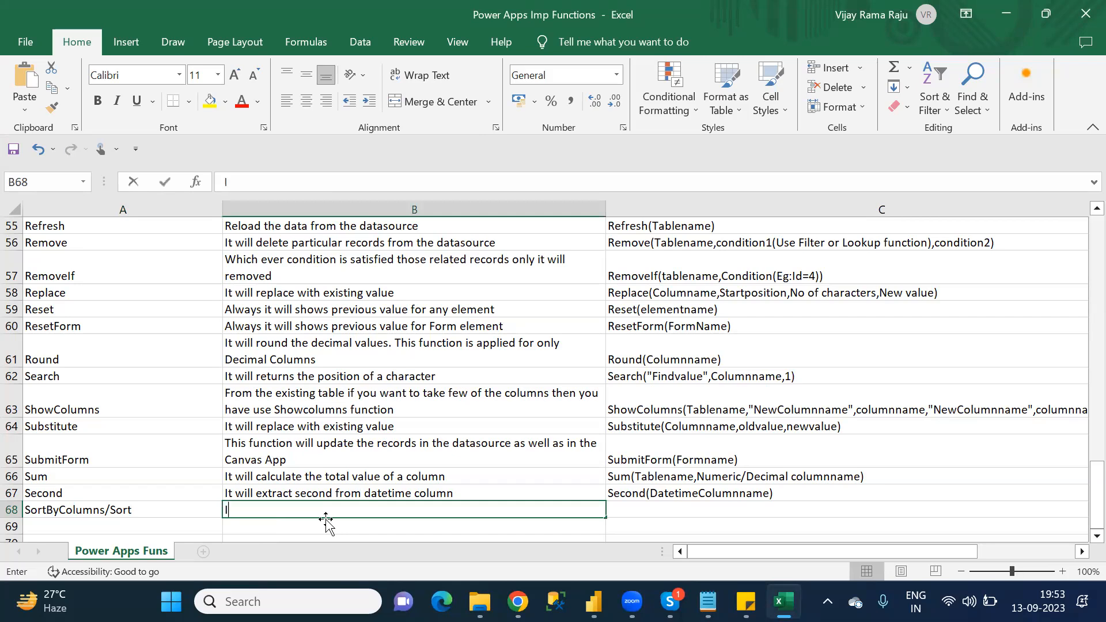
pyautogui.write('t will ')
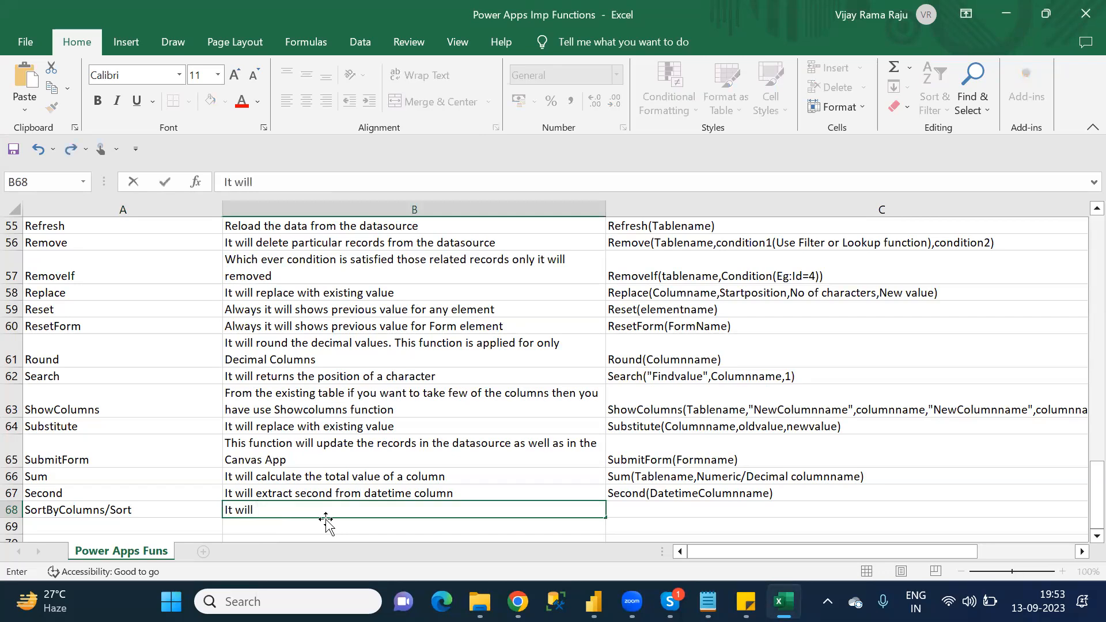
pyautogui.write('so')
pyautogui.write('rt the columna')
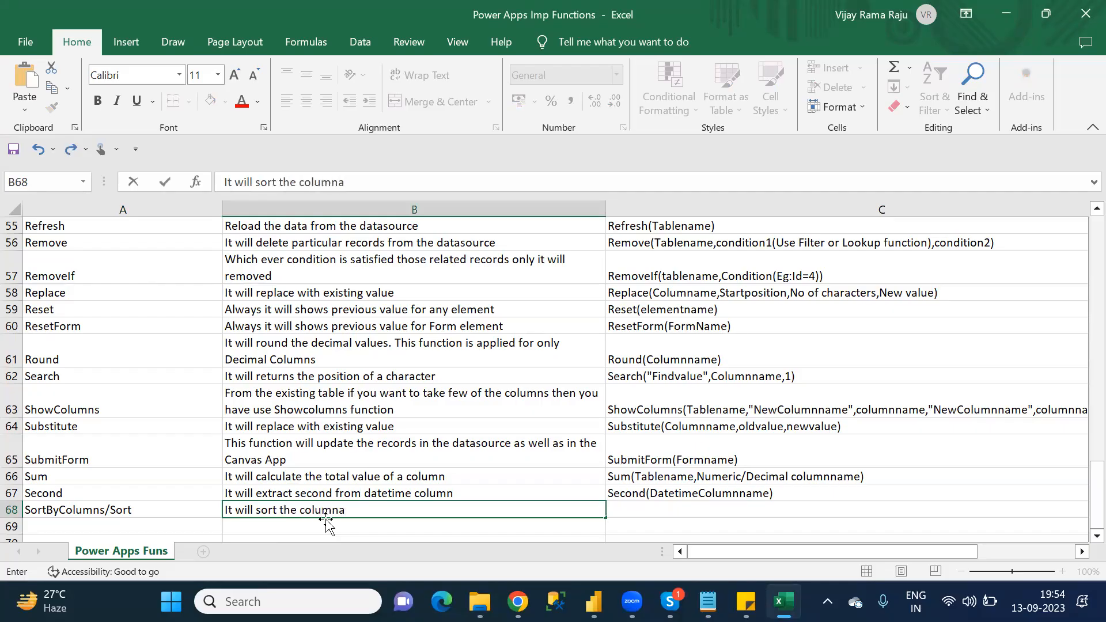
pyautogui.press('BackSpace')
pyautogui.write('values either in as')
pyautogui.press('BackSpace')
pyautogui.write('ascending o')
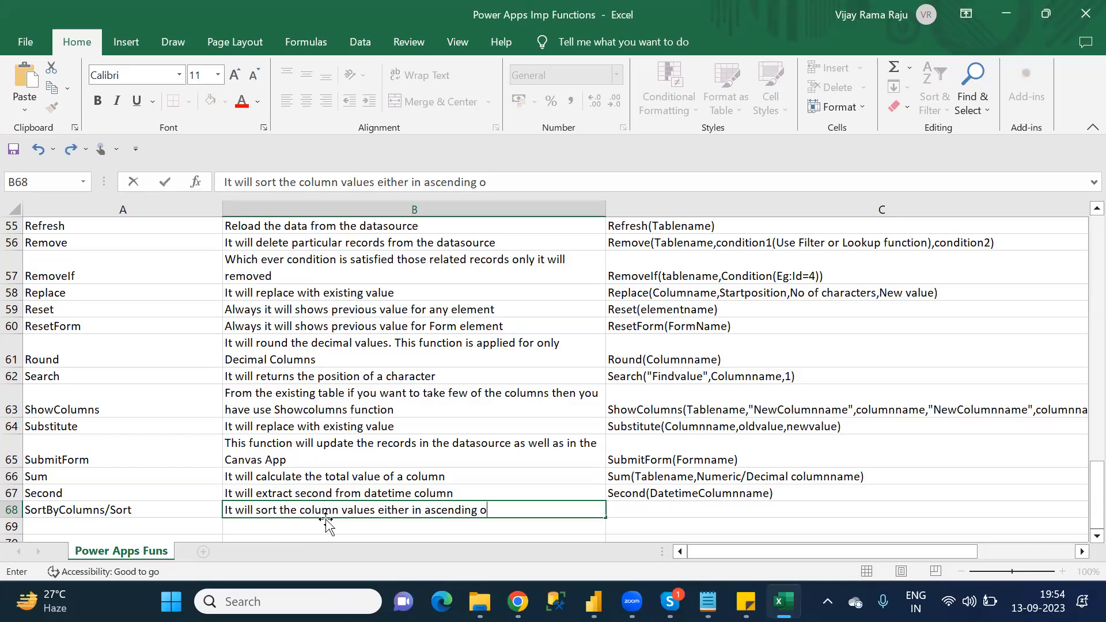
pyautogui.write('r des')
pyautogui.write('cending o')
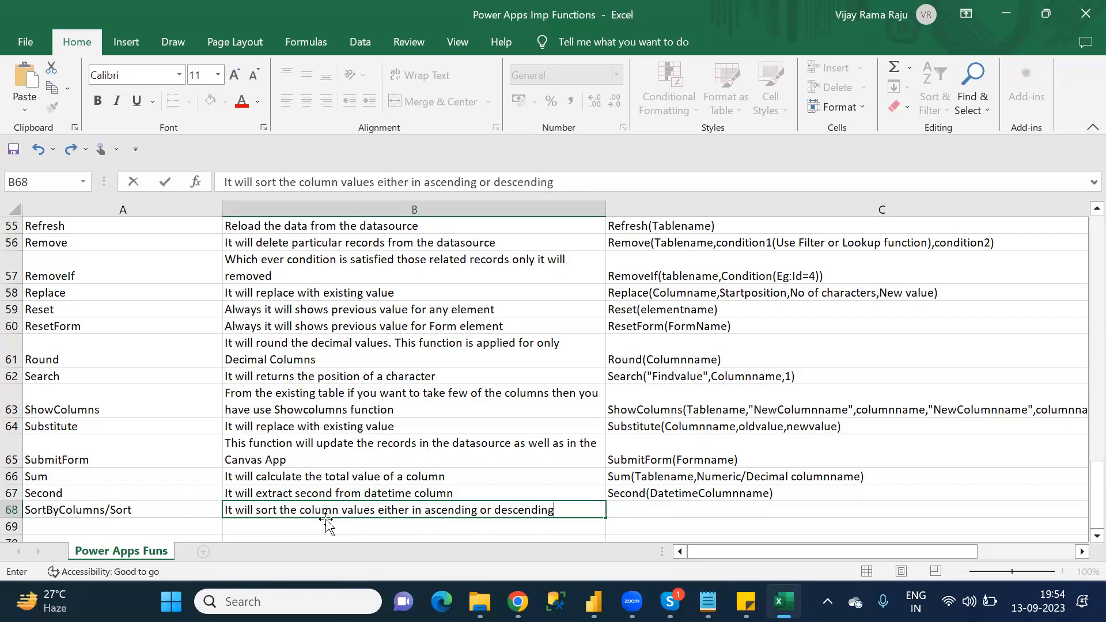
pyautogui.write('rder')
pyautogui.press('Tab')
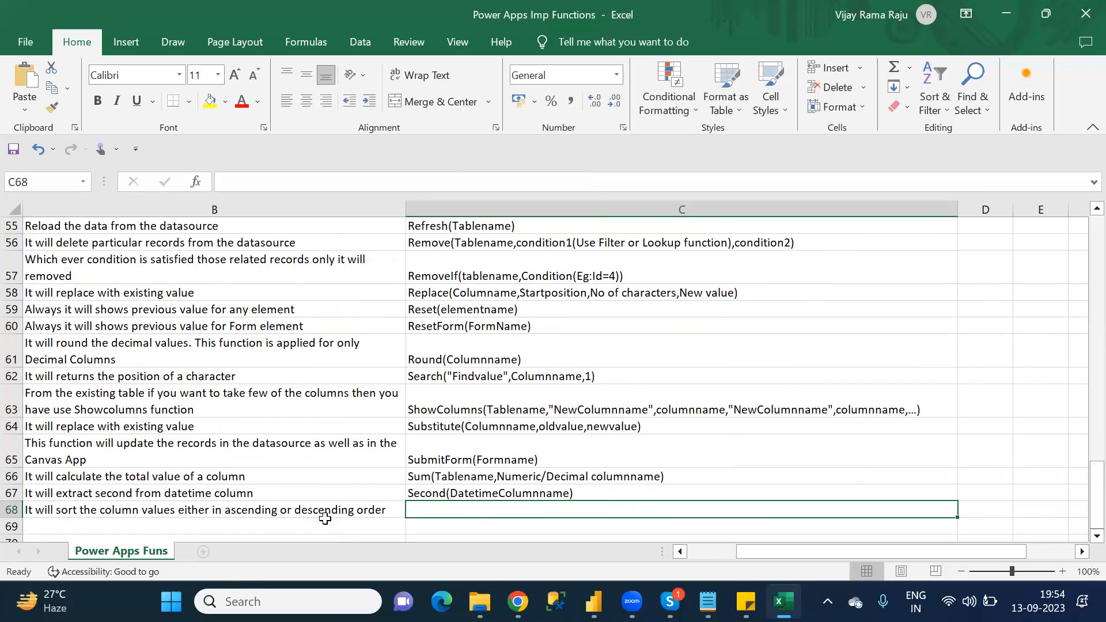
# Step: Begin the SortByColumns syntax in C68 with 'SortyByColumns(Tablename,Col1,Asc/Desc'
pyautogui.write('S')
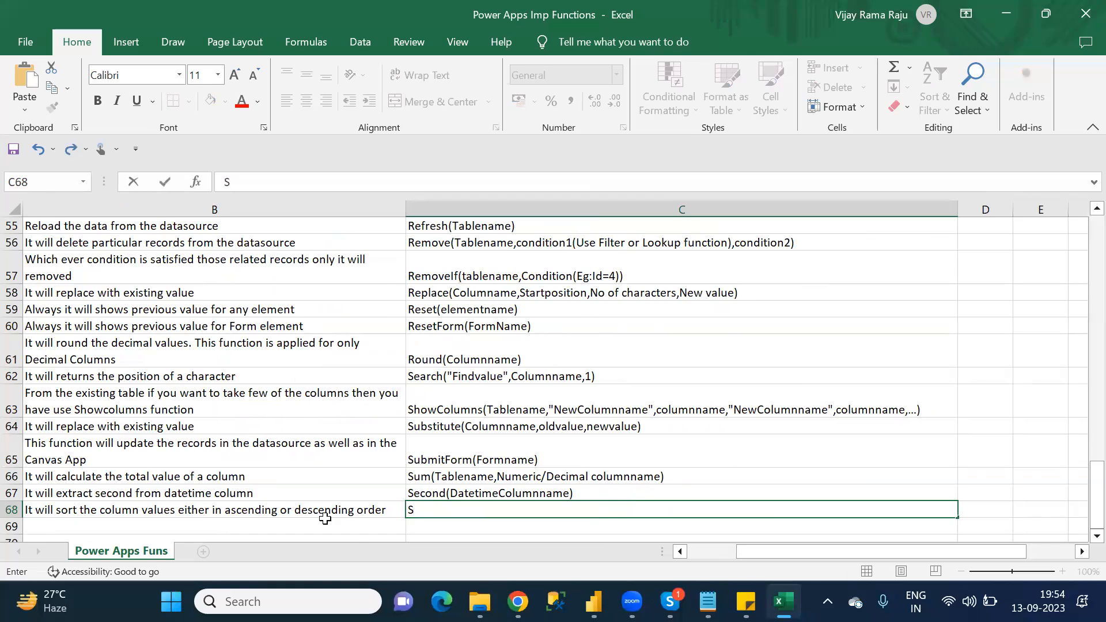
pyautogui.write('ortyByColumns')
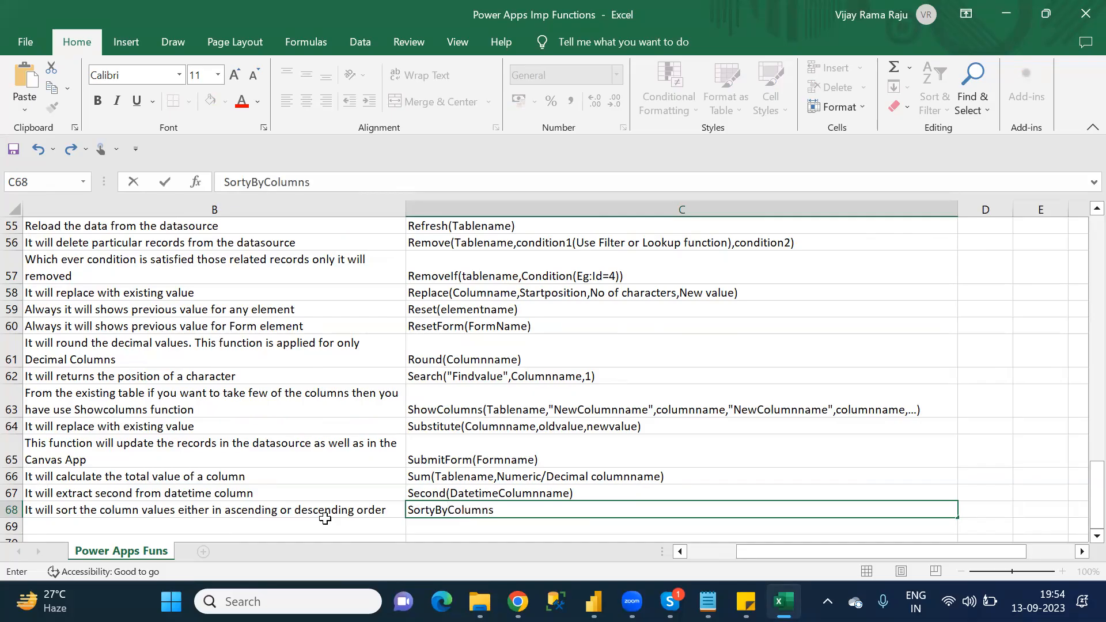
pyautogui.write('(')
pyautogui.write('ablename')
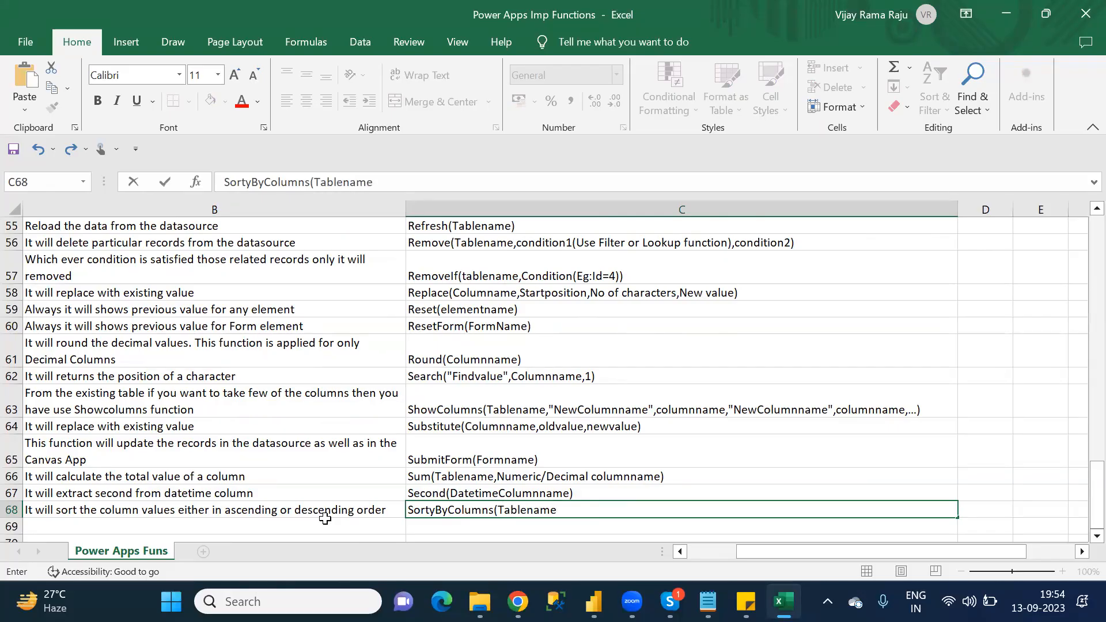
pyautogui.write(',')
pyautogui.write('Col1')
pyautogui.write(',co')
pyautogui.press('BackSpace')
pyautogui.press('BackSpace')
pyautogui.press('BackSpace')
pyautogui.press('BackSpace')
pyautogui.write(',Asc/Desc')
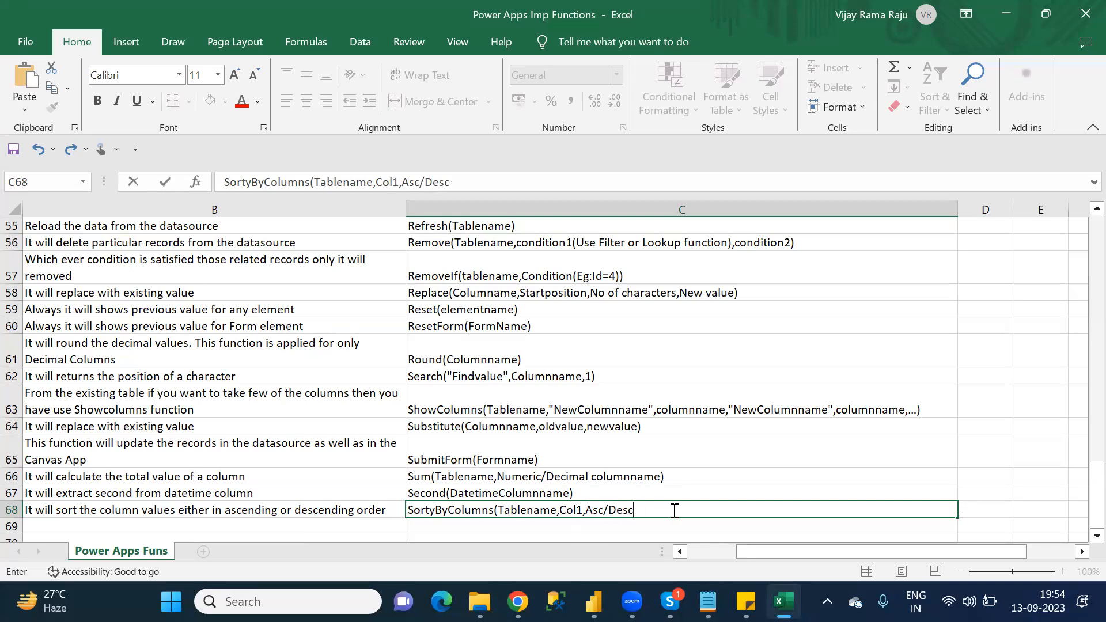
# Step: Repeat the 'Col1,Asc/Desc' arguments in the C68 syntax and close it with ',...)'
pyautogui.keyDown('shift'); pyautogui.click(560, 510); pyautogui.keyUp('shift')
pyautogui.hotkey('ctrl', 'c')
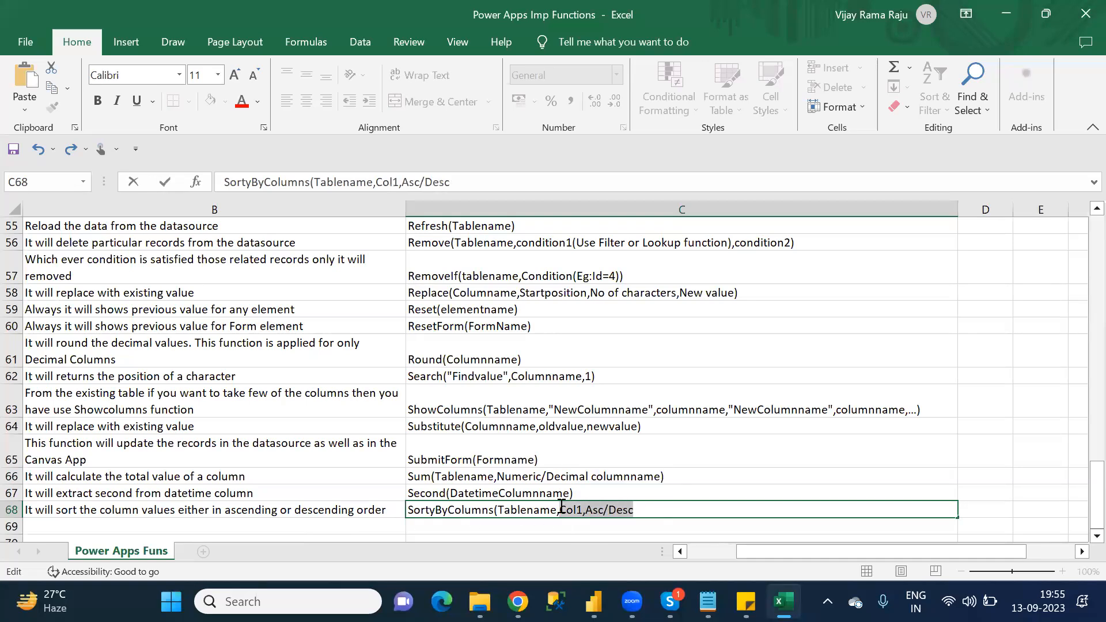
pyautogui.click(650, 514)
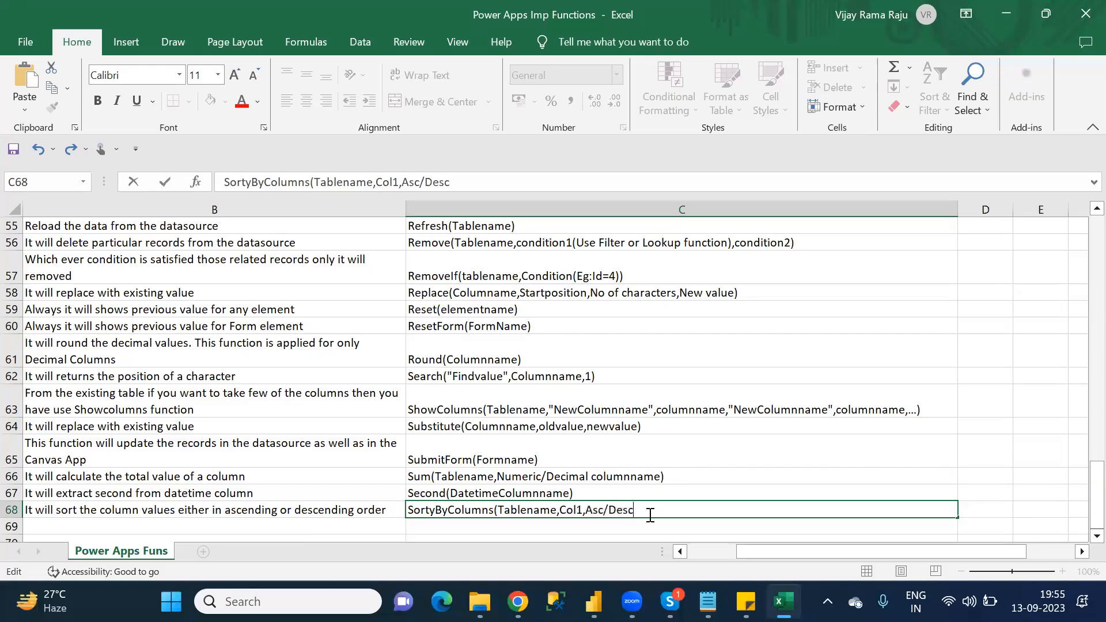
pyautogui.write(',')
pyautogui.hotkey('ctrl', 'v')
pyautogui.write(',...)')
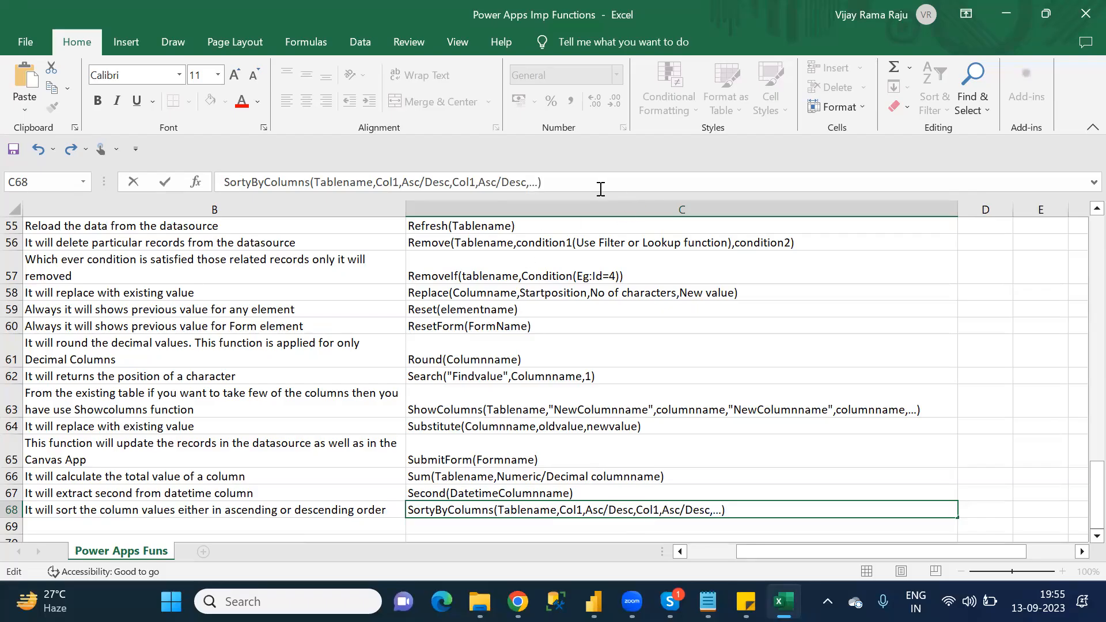
# Step: Add 'Sort(Tablename,Columnname,Asc/Desc)' as a second line of syntax in C68
pyautogui.hotkey('alt', 'Return')
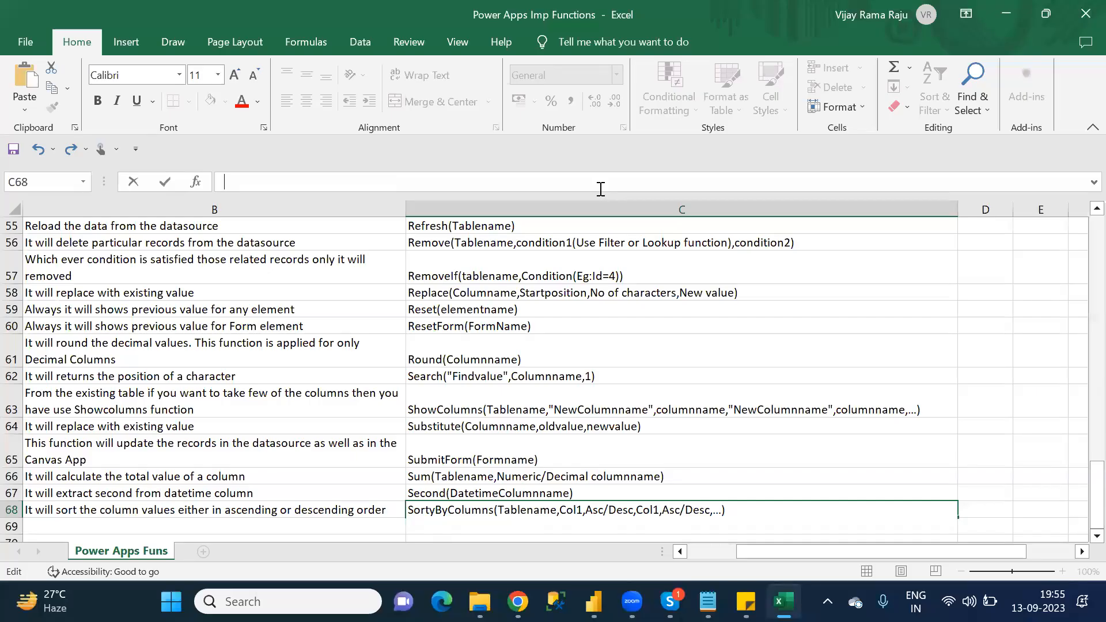
pyautogui.write('Sort(Tablename')
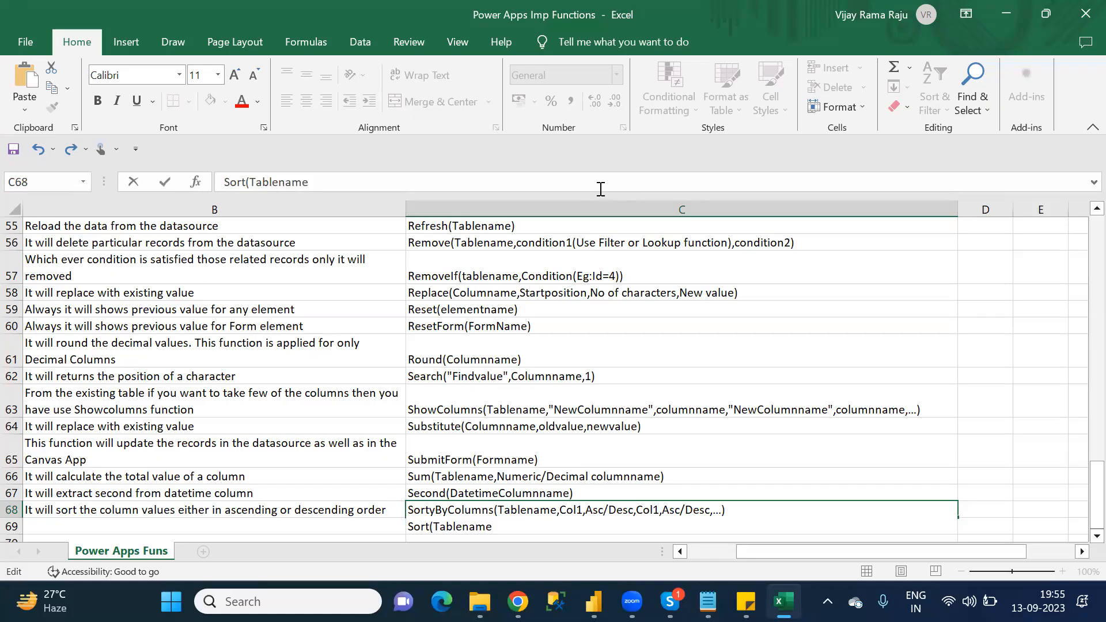
pyautogui.write(',Columnname')
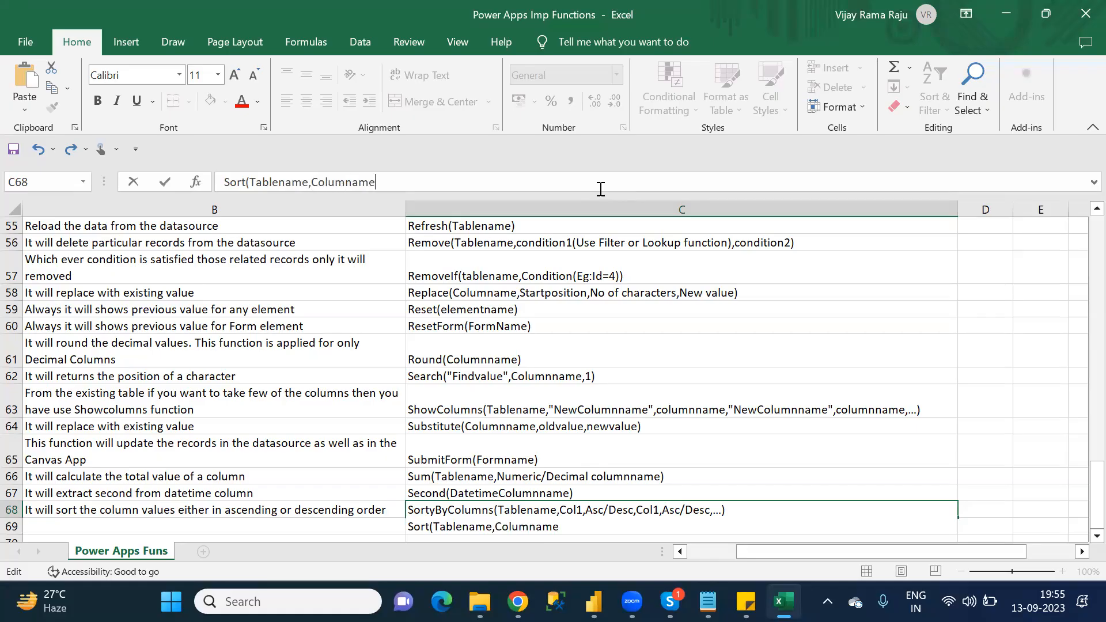
pyautogui.write(',as')
pyautogui.press('BackSpace')
pyautogui.press('BackSpace')
pyautogui.write('Asc/Desc)')
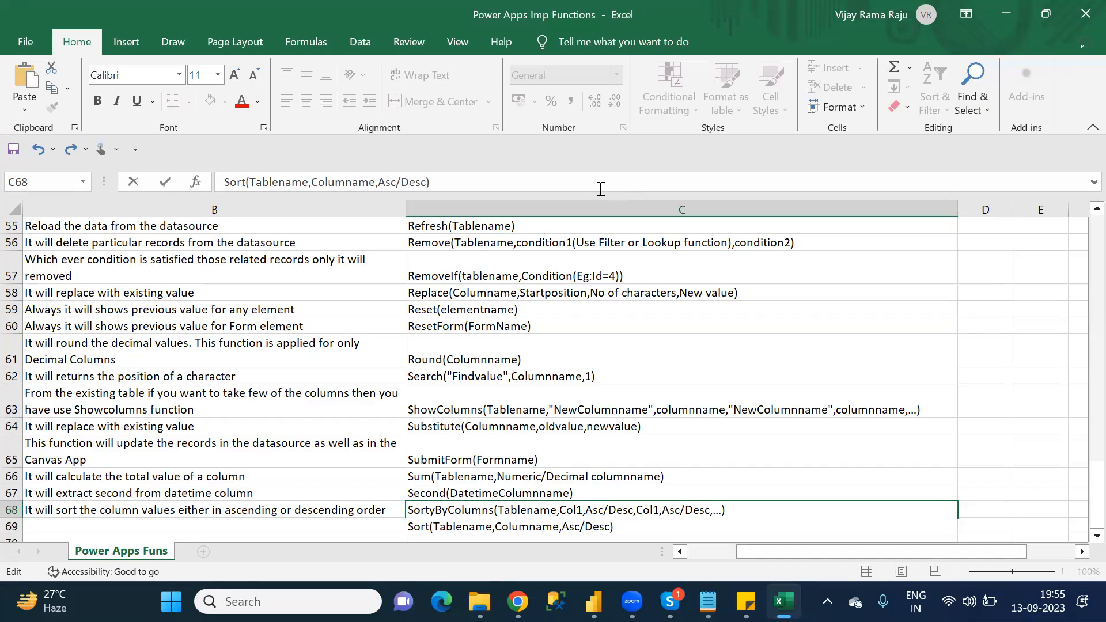
pyautogui.click(361, 513)
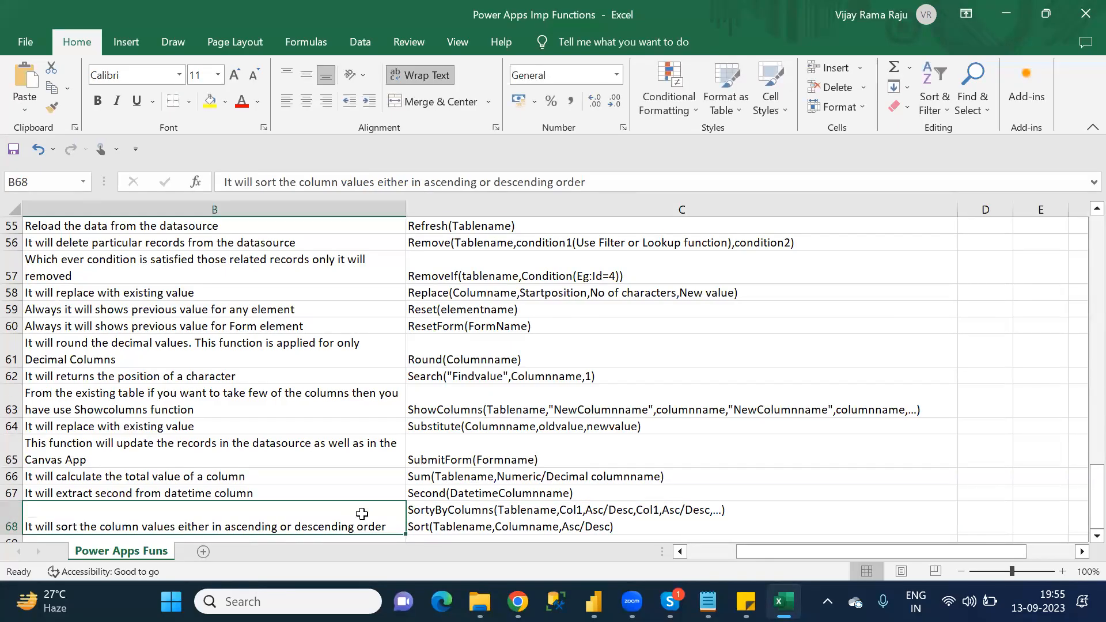
# Step: Look up the function after SortByColumns/Sort in the Notepad S category list and enter 'Shuffle' in A69 in Excel
pyautogui.press('Return')
pyautogui.press('Left')
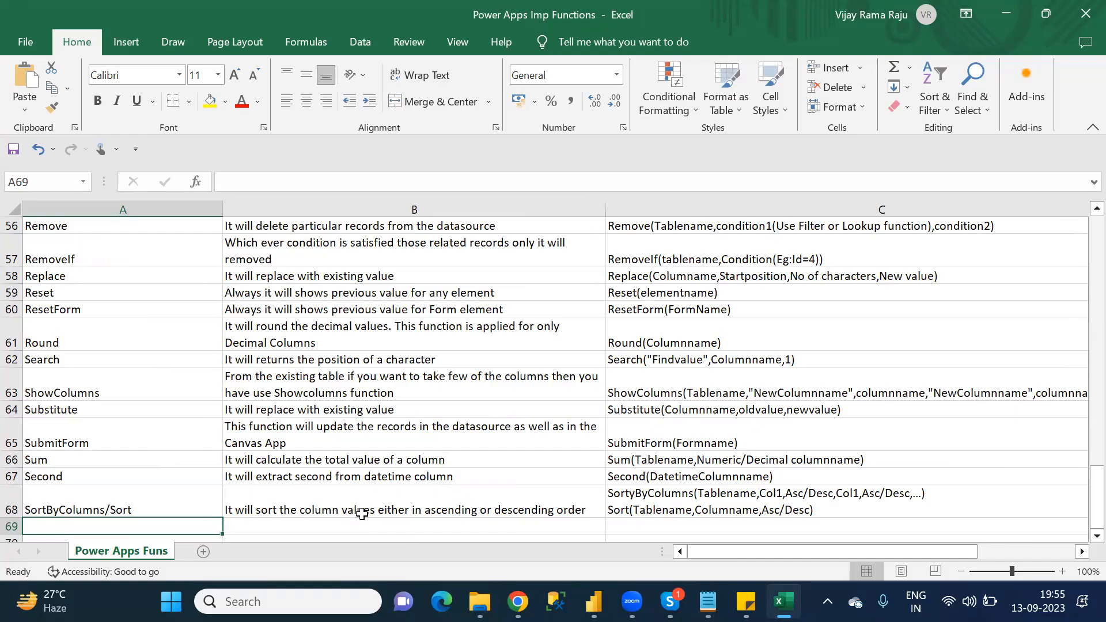
pyautogui.hotkey('alt', 'Tab')
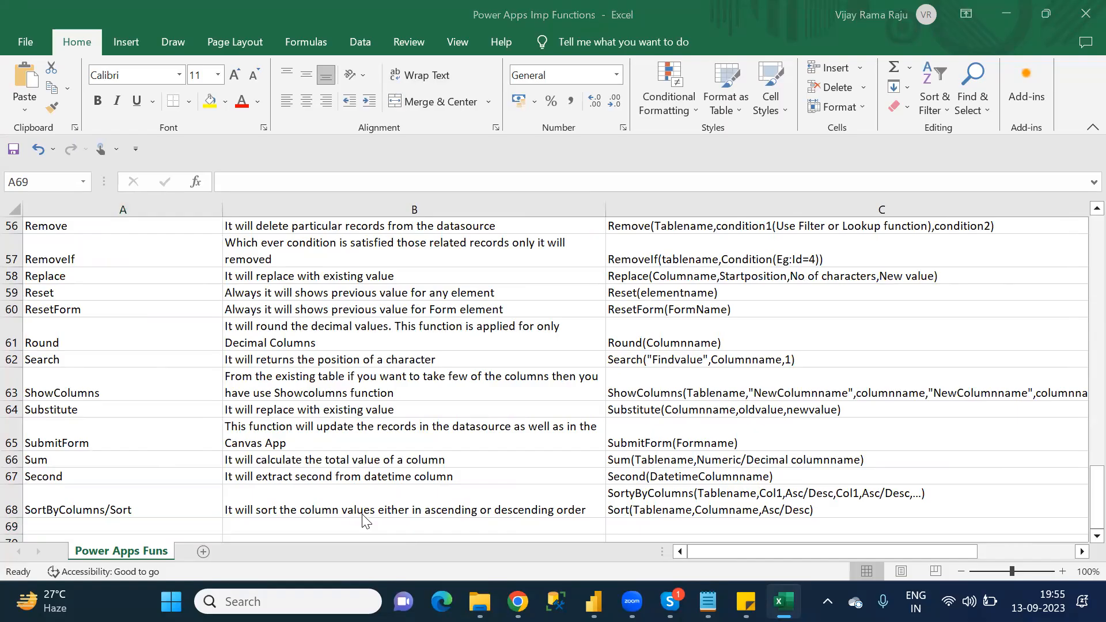
pyautogui.hotkey('alt', 'Tab')
pyautogui.hotkey('alt', 'Tab')
pyautogui.press('Down')
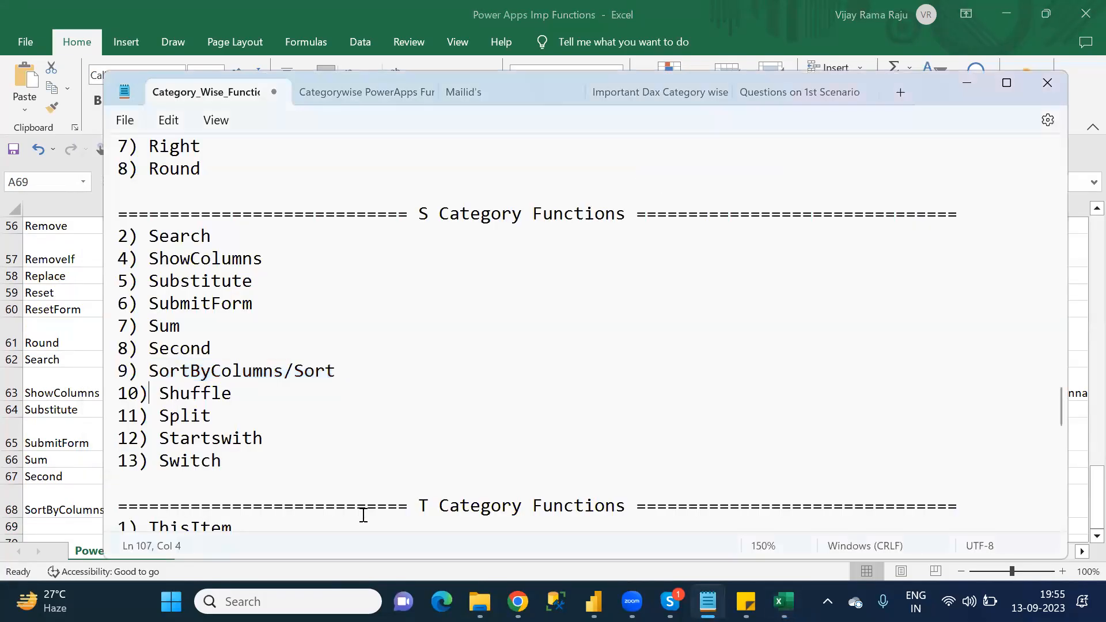
pyautogui.press('Delete')
pyautogui.hotkey('alt', 'Tab')
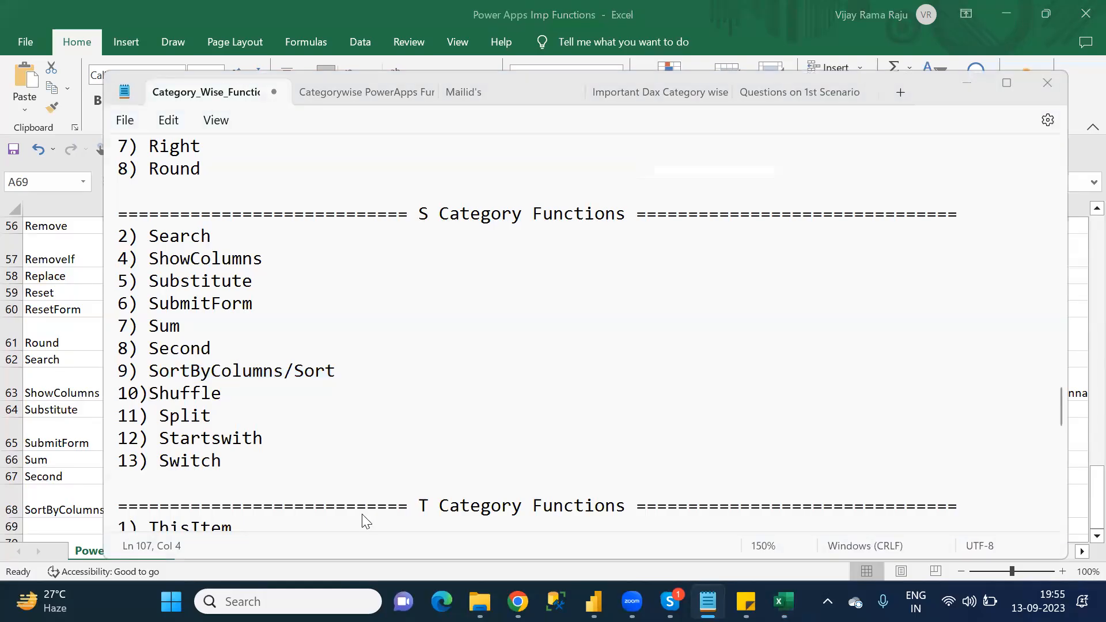
pyautogui.click(80, 528)
pyautogui.write('Shuffl')
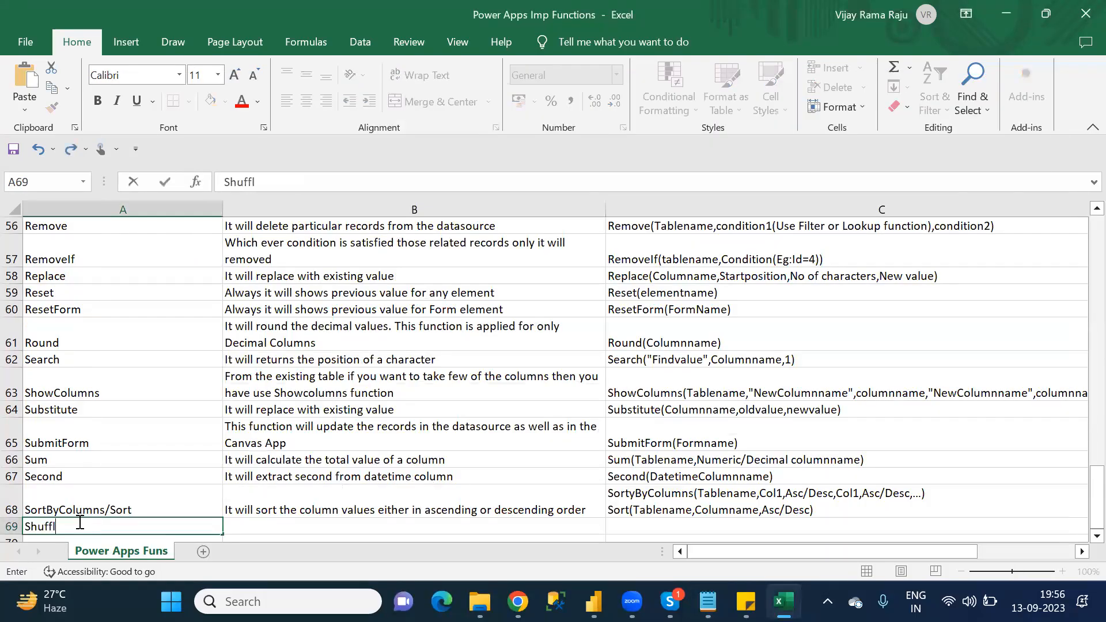
pyautogui.write('e')
pyautogui.press('Tab')
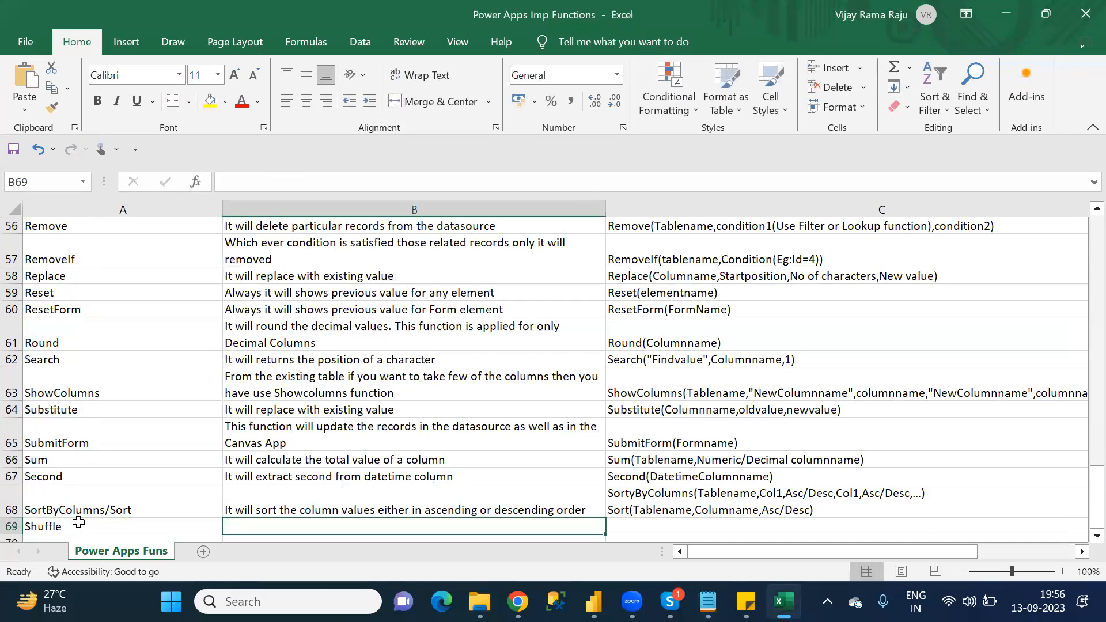
# Step: Enter 'It will jumble the records in a table' as the Shuffle description in B69
pyautogui.write('It will jumble')
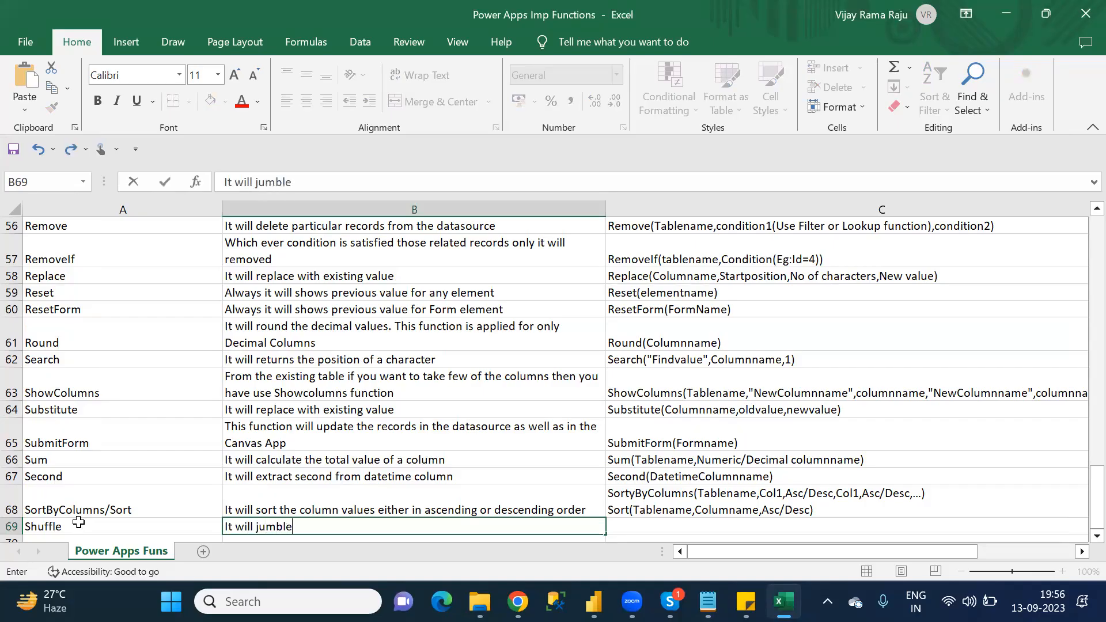
pyautogui.write(' the records in ')
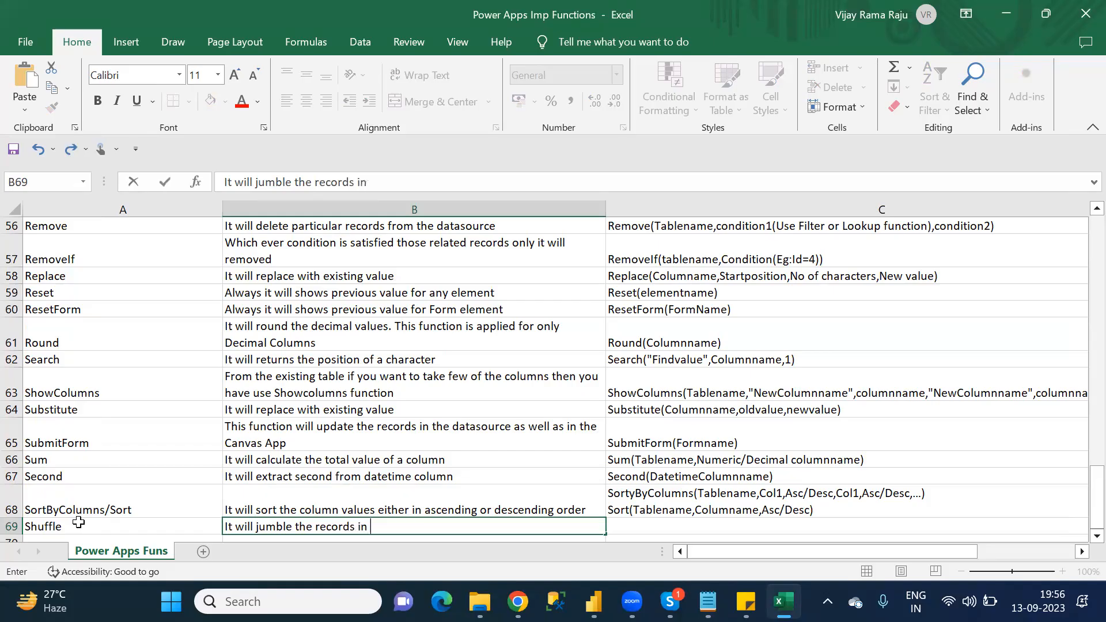
pyautogui.write('a table')
# Step: Enter 'Shuffle(Tablename)' as the Shuffle syntax in C69
pyautogui.click(642, 532)
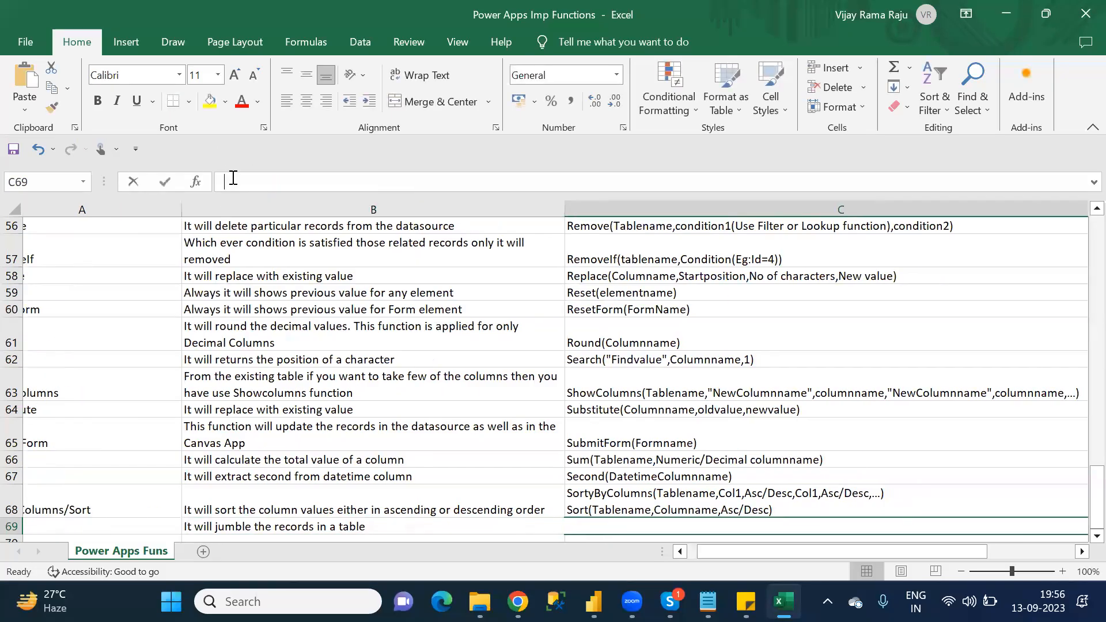
pyautogui.write('Shuffle(')
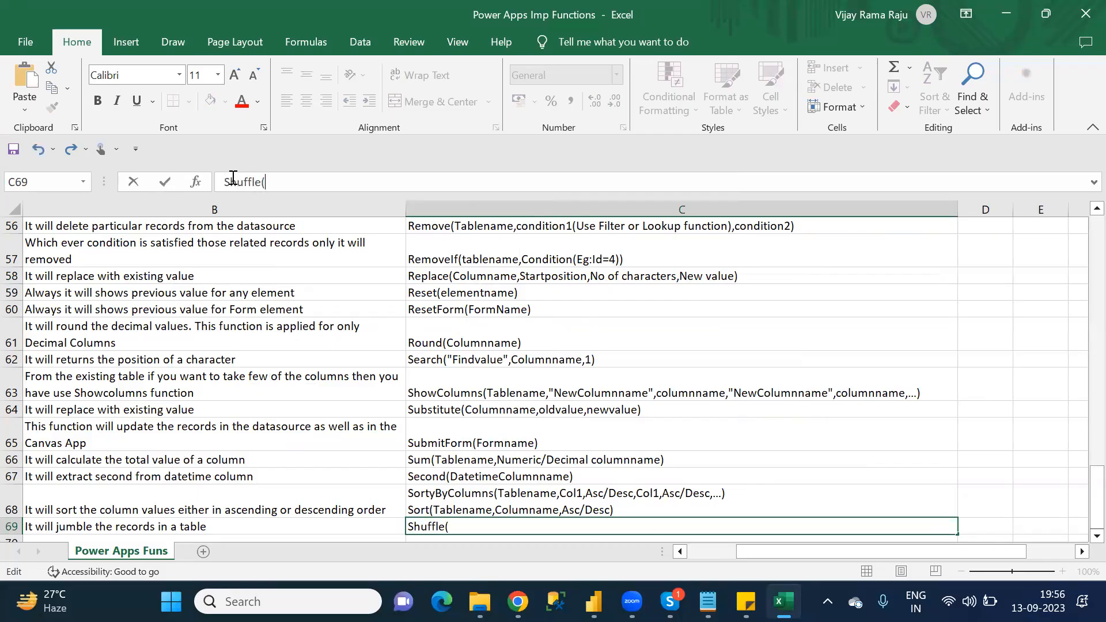
pyautogui.write('Tablename)')
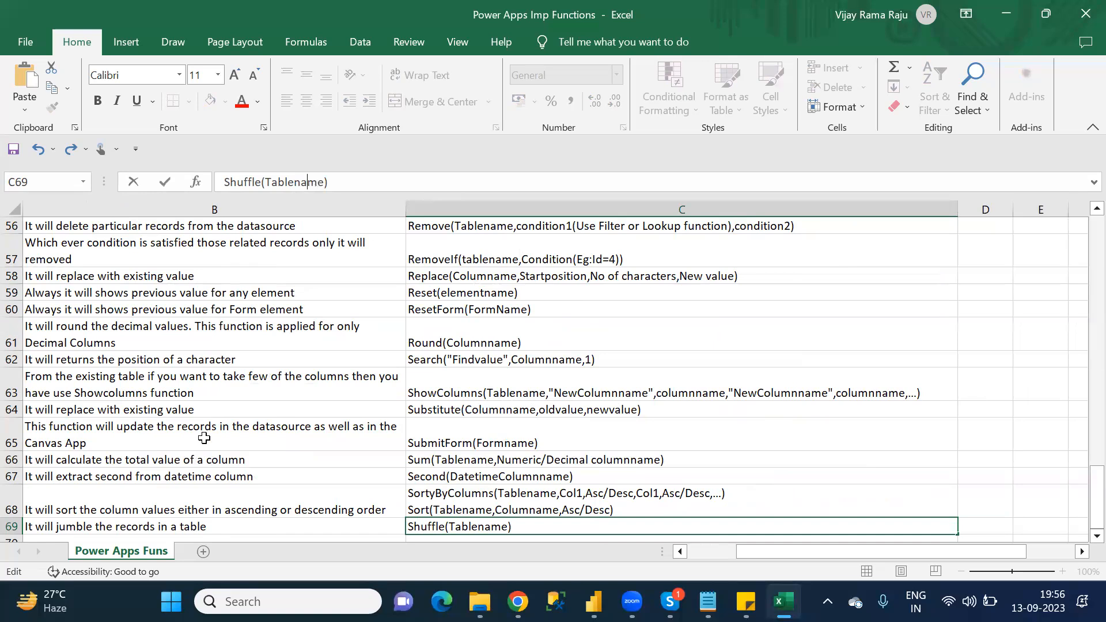
pyautogui.click(269, 525)
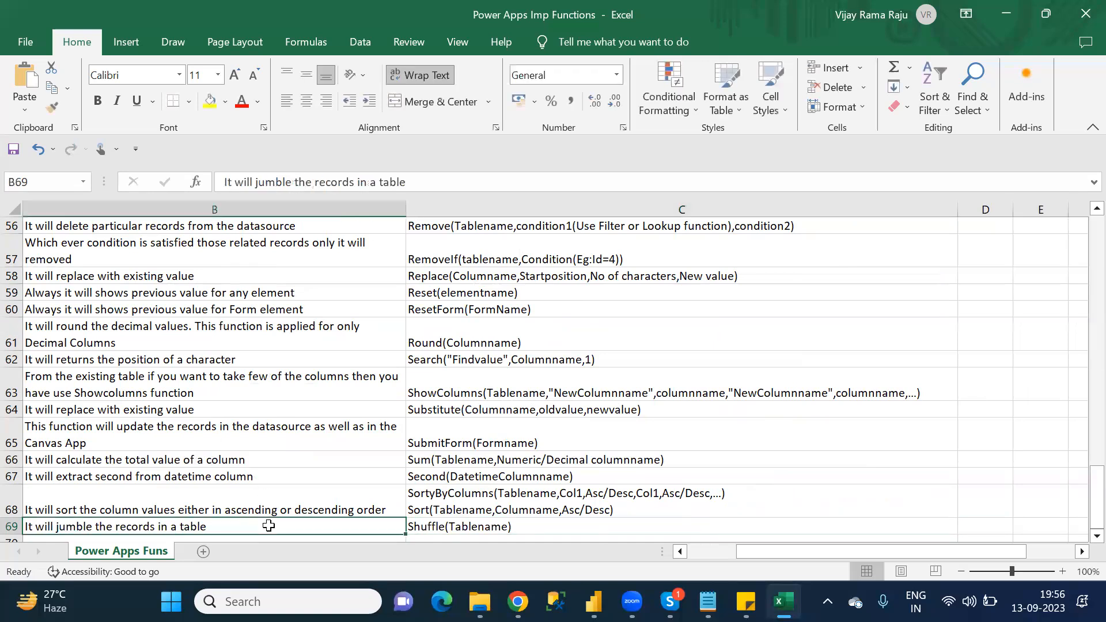
# Step: Restore the space before Shuffle in the Notepad S category list and copy 'Split' into A70 in Excel
pyautogui.press('Down')
pyautogui.press('Left')
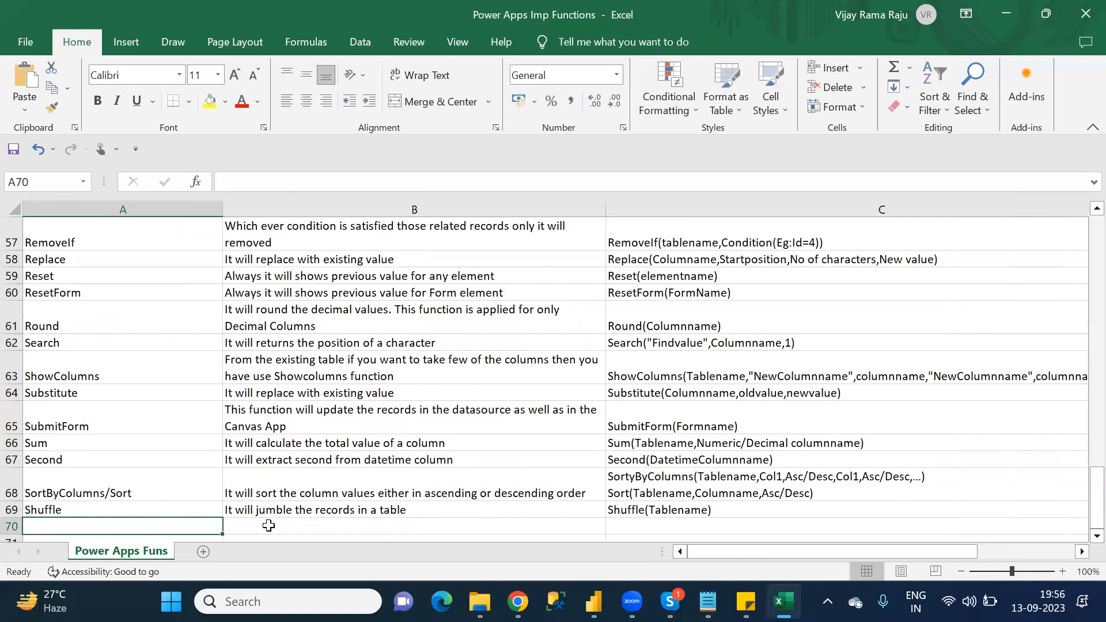
pyautogui.hotkey('alt', 'Tab')
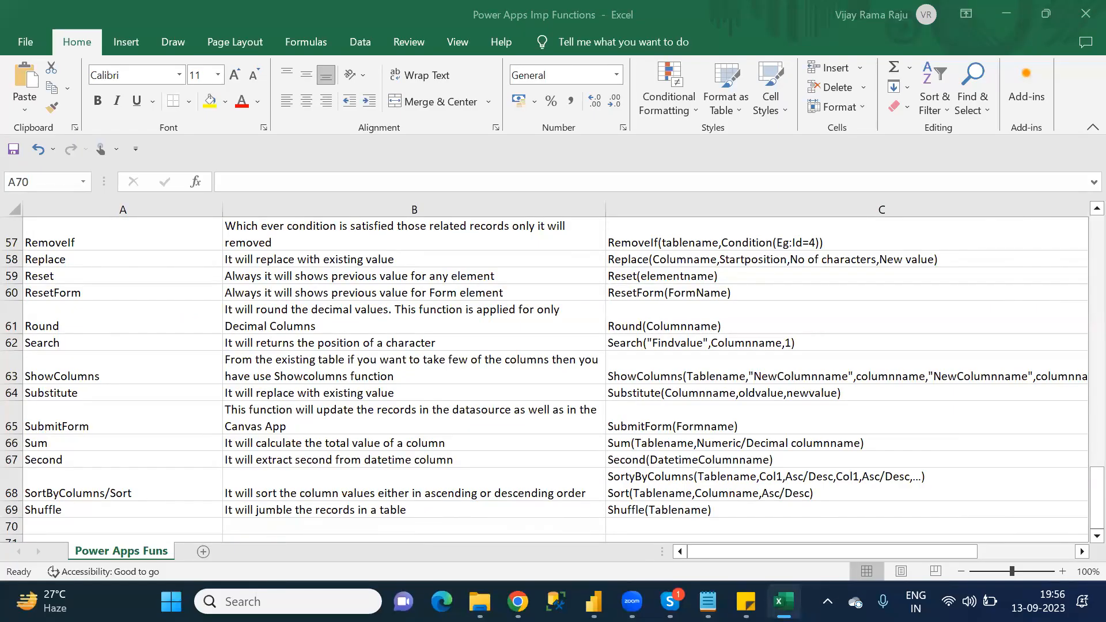
pyautogui.hotkey('alt', 'Tab')
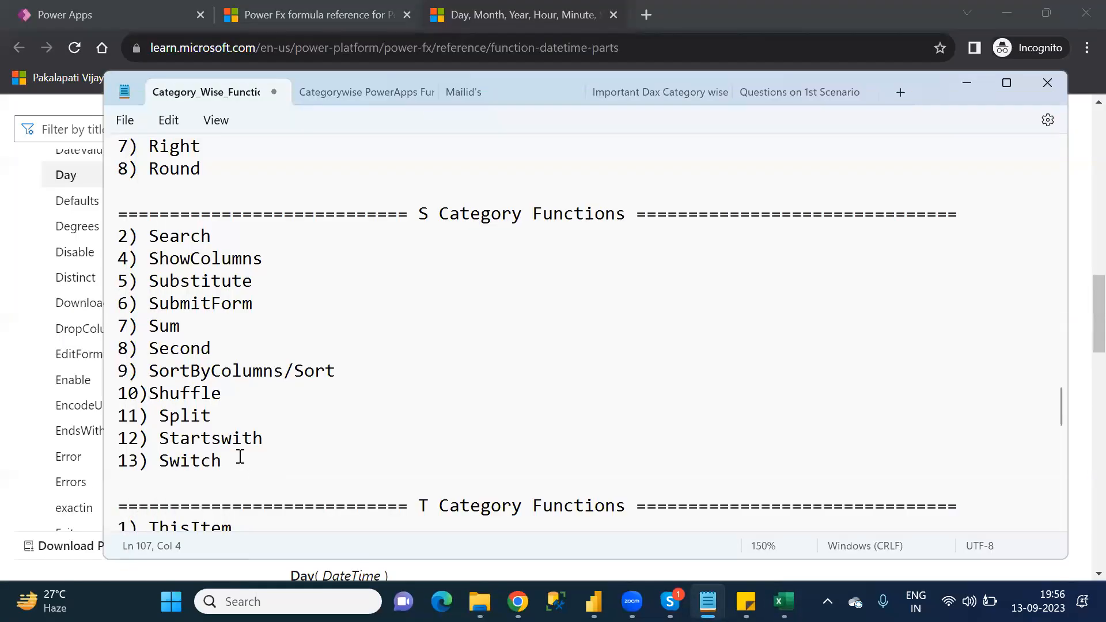
pyautogui.click(149, 393)
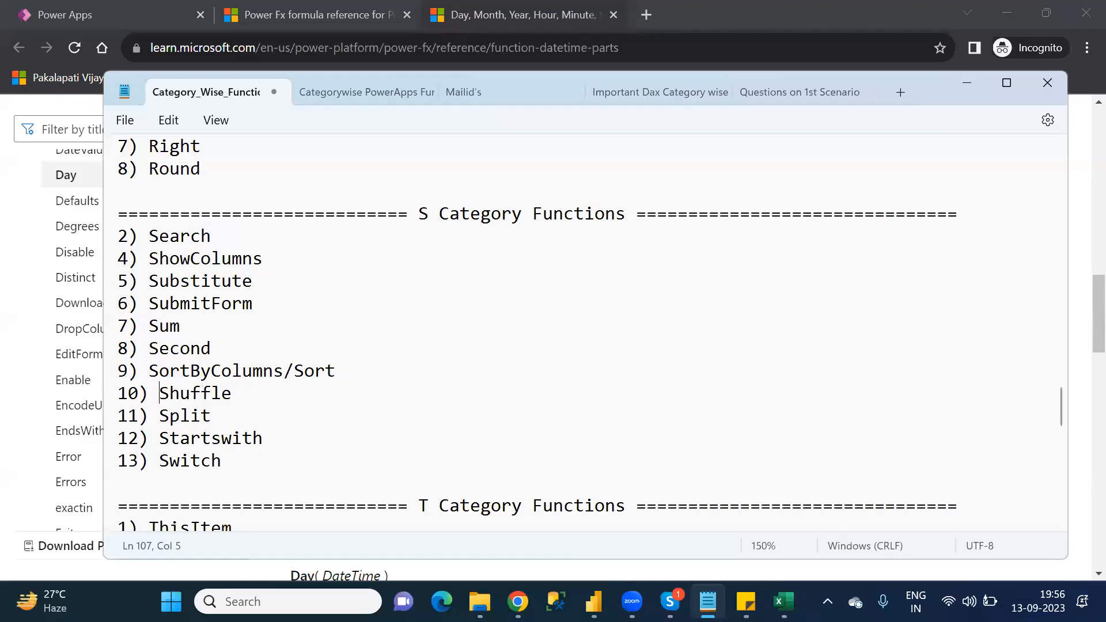
pyautogui.doubleClick(197, 415)
pyautogui.hotkey('ctrl', 'c')
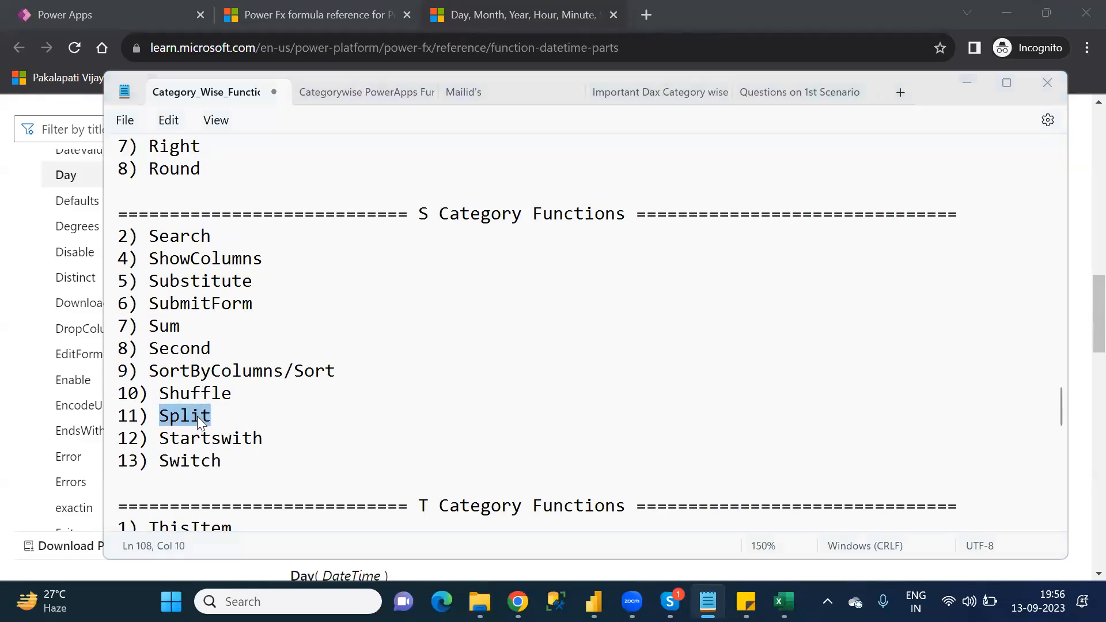
pyautogui.hotkey('alt', 'Tab')
pyautogui.hotkey('alt', 'Tab')
pyautogui.hotkey('ctrl', 'v')
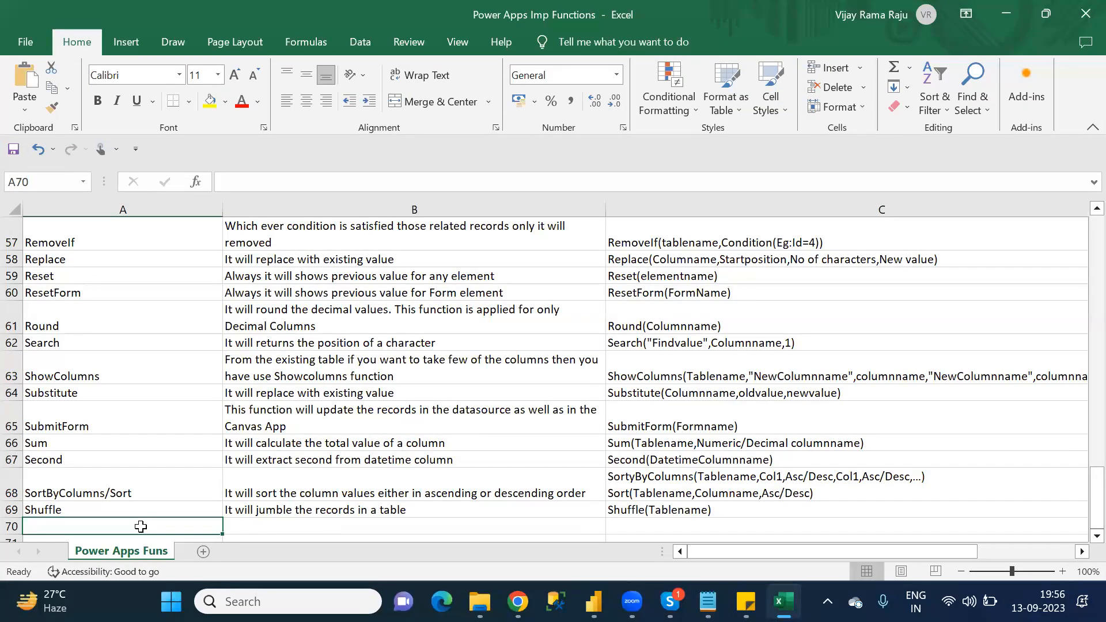
# Step: Enter 'if you want to split the values into multiple rows' as the Split description in B70
pyautogui.click(347, 524)
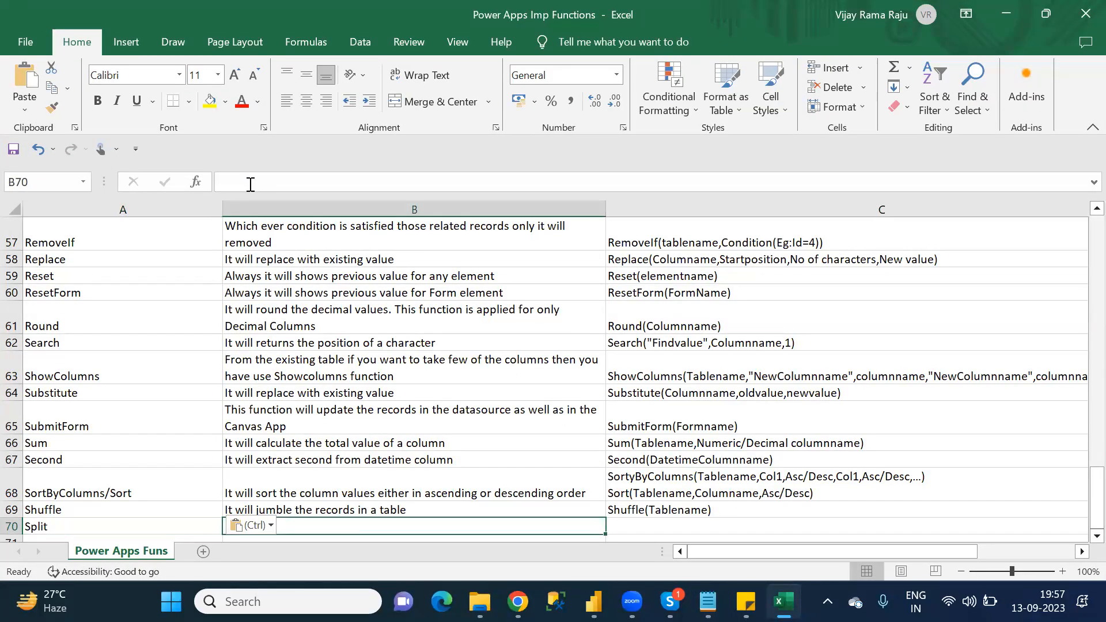
pyautogui.write('if you ')
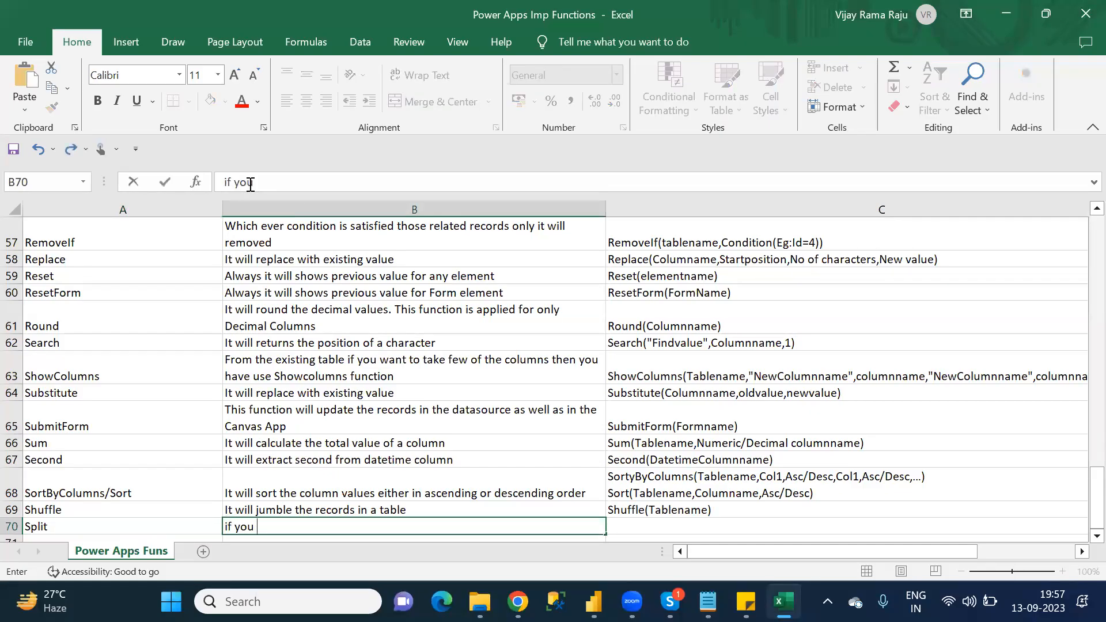
pyautogui.write('want to spli')
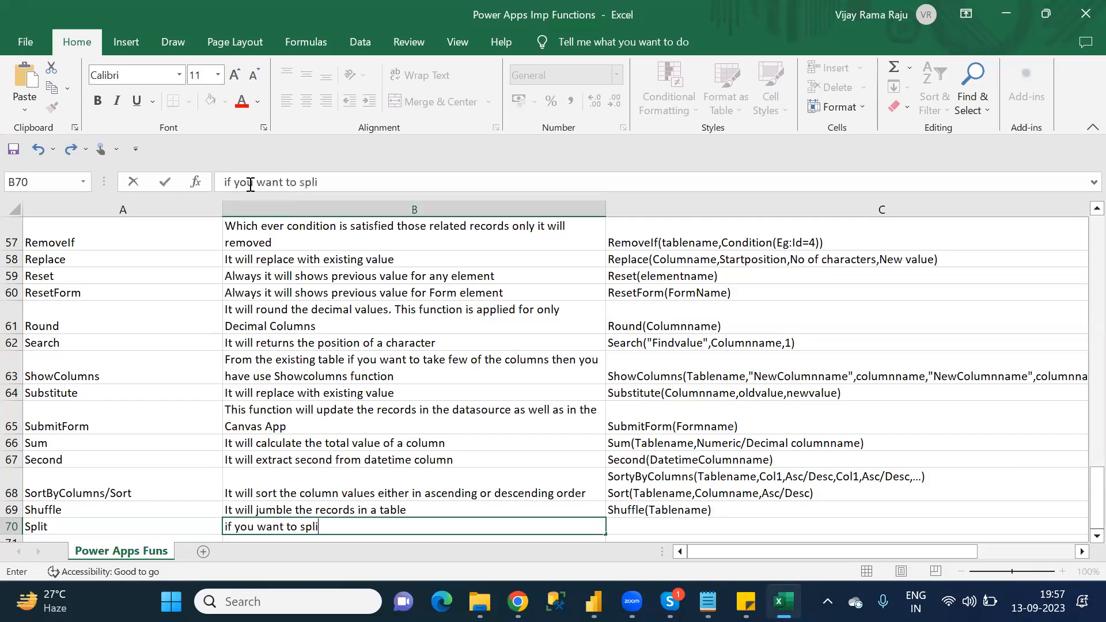
pyautogui.write('t')
pyautogui.write('the values in')
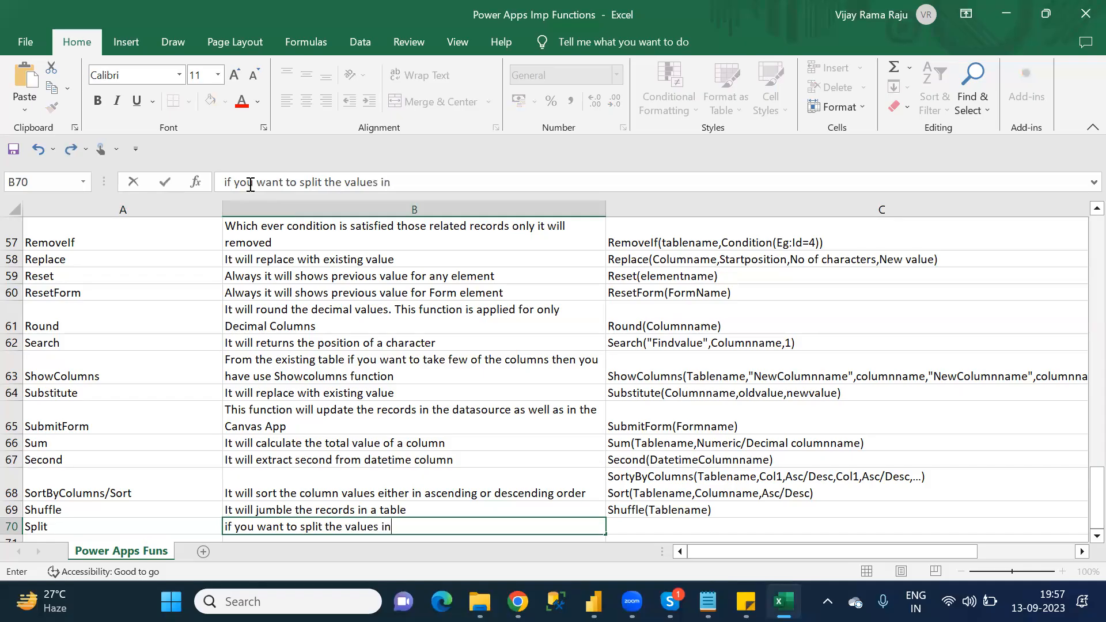
pyautogui.write('to multiple rows')
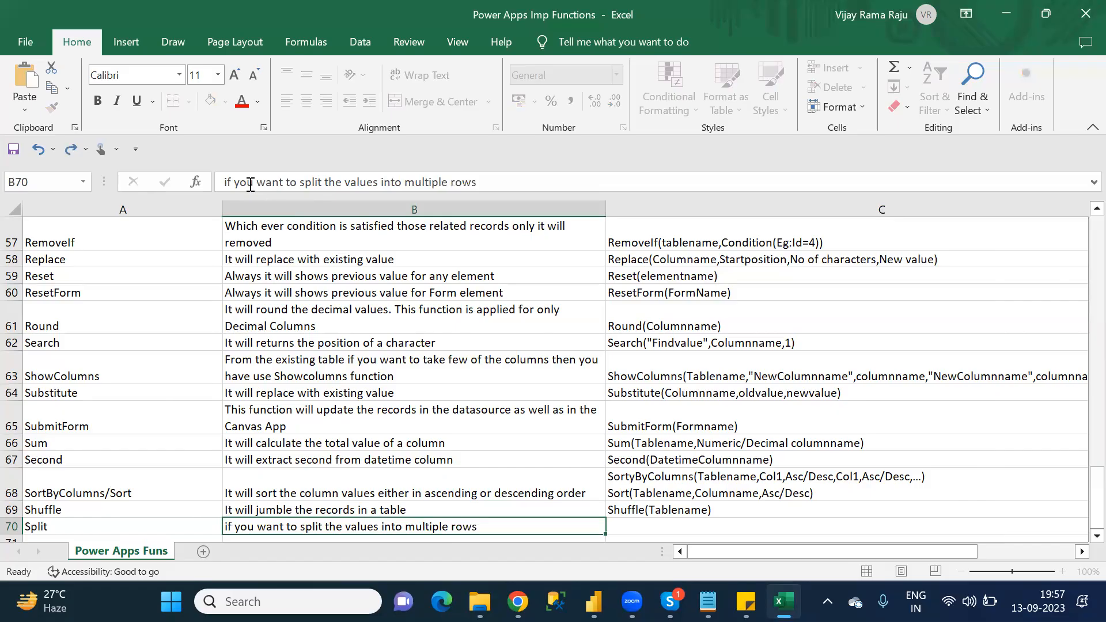
# Step: Begin the Split syntax in C70 with 'Split(""'
pyautogui.press('Tab')
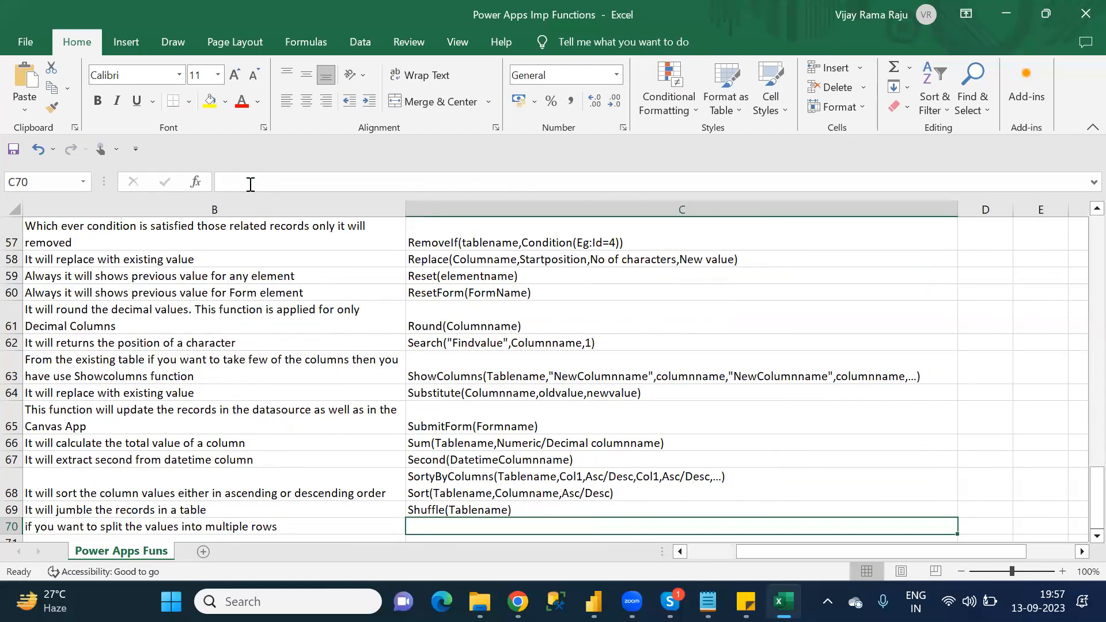
pyautogui.write('Spl')
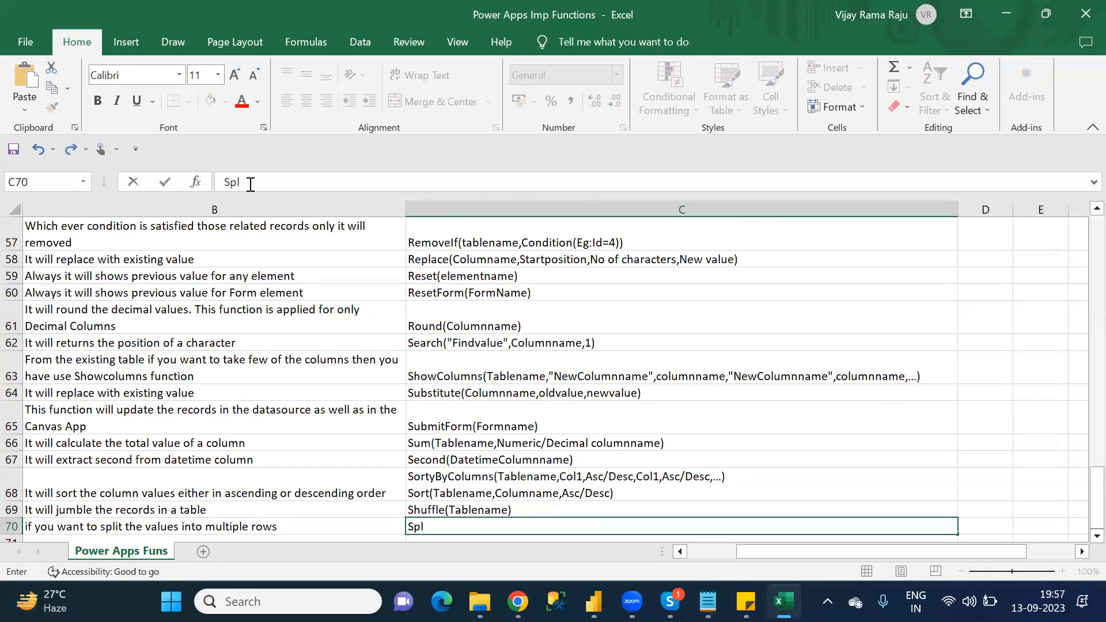
pyautogui.press('BackSpace')
pyautogui.write('lit(""')
pyautogui.press('Left')
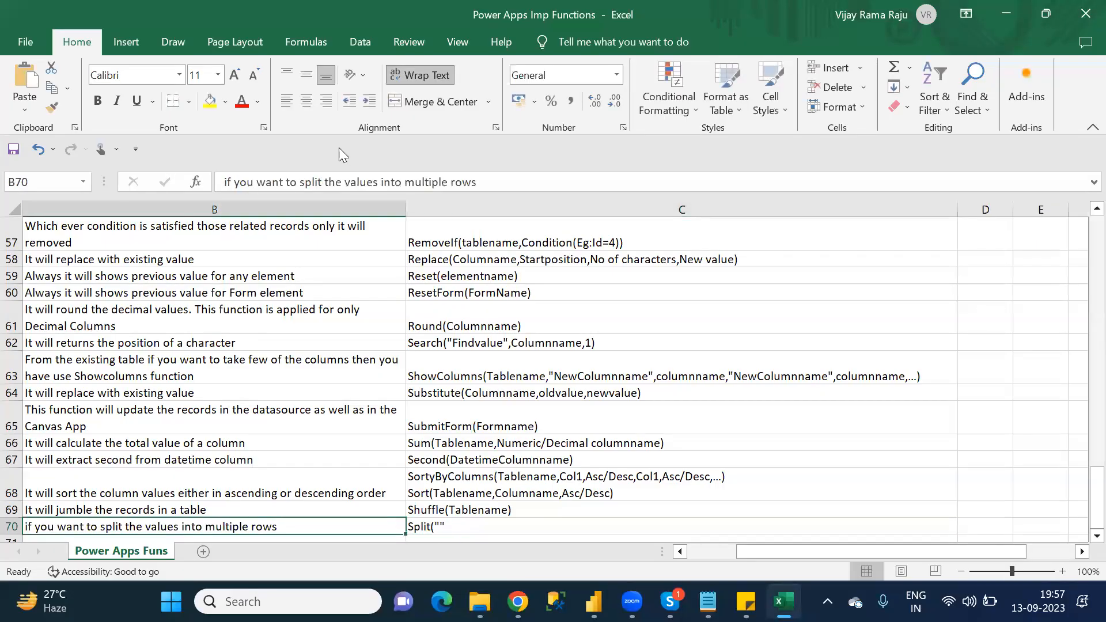
# Step: Complete the Split syntax in C70 as 'Split("value1,value2,value3,....")'
pyautogui.click(452, 525)
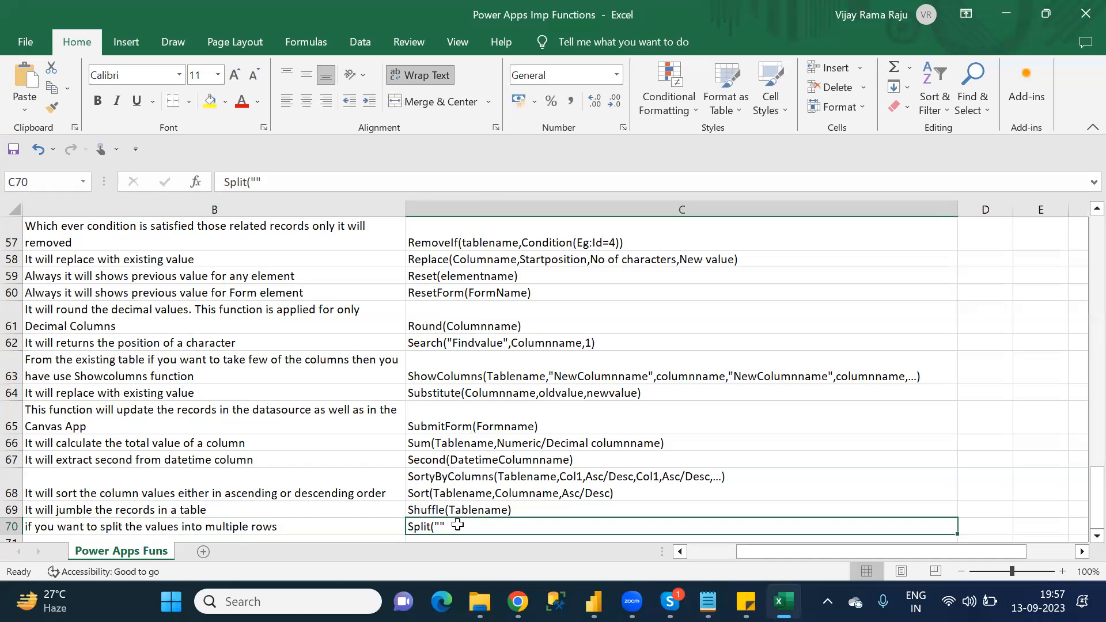
pyautogui.click(276, 182)
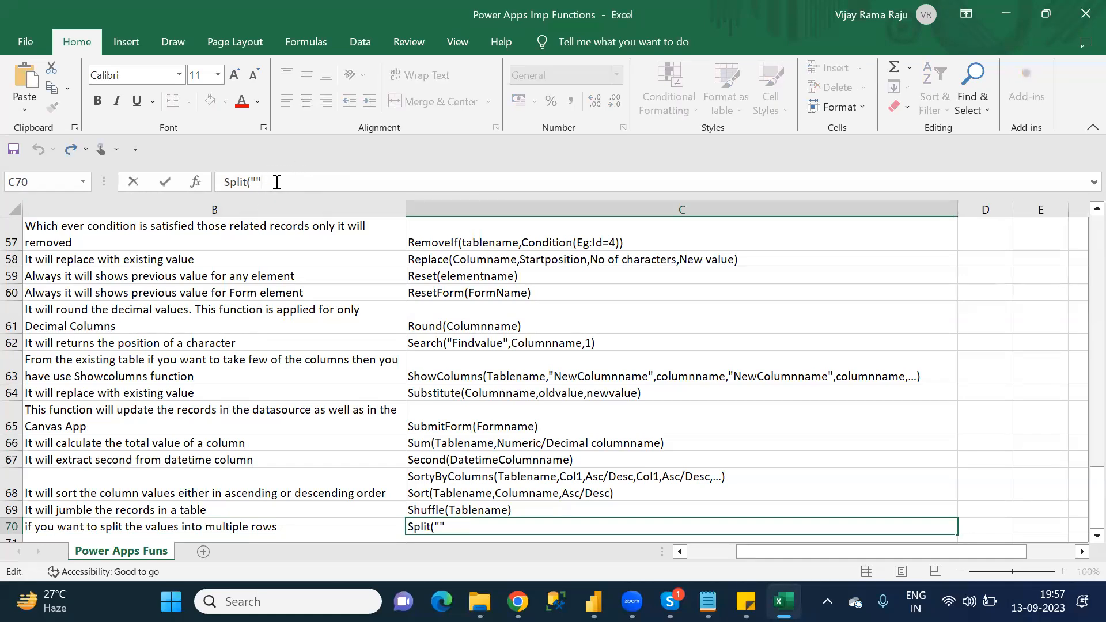
pyautogui.write(')')
pyautogui.write('value')
pyautogui.write('1,')
pyautogui.write('value')
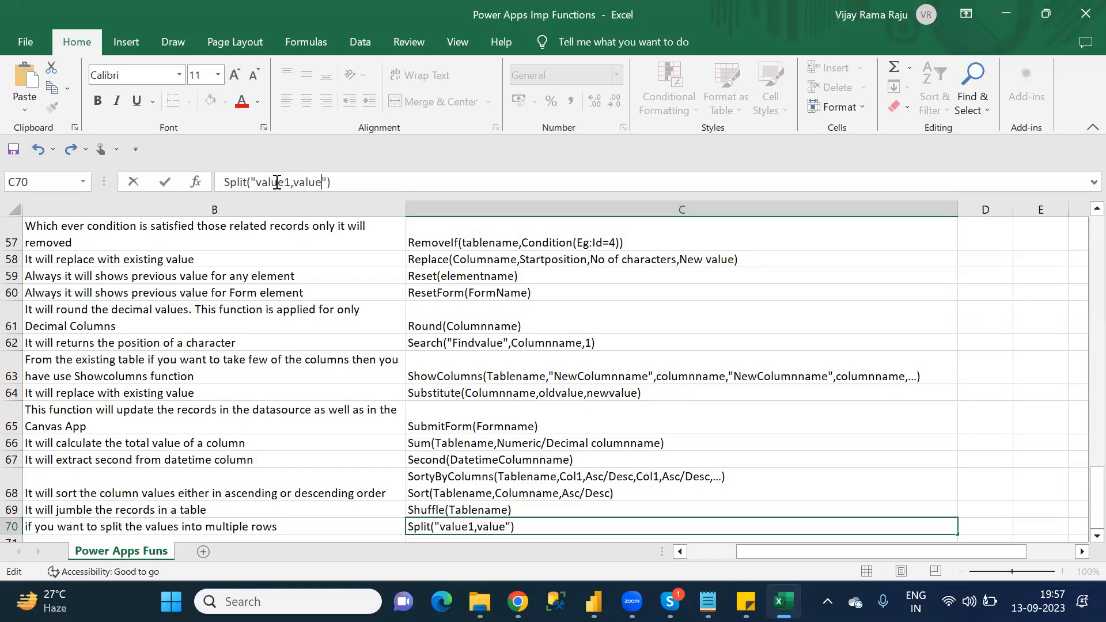
pyautogui.write('2,value3')
pyautogui.write(',....')
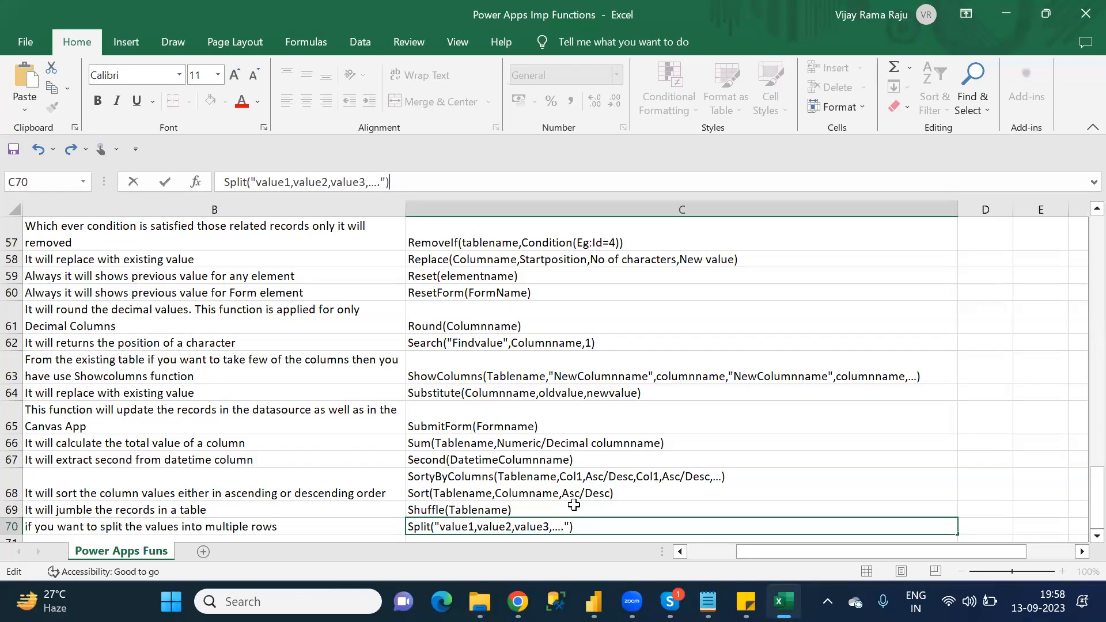
pyautogui.click(361, 525)
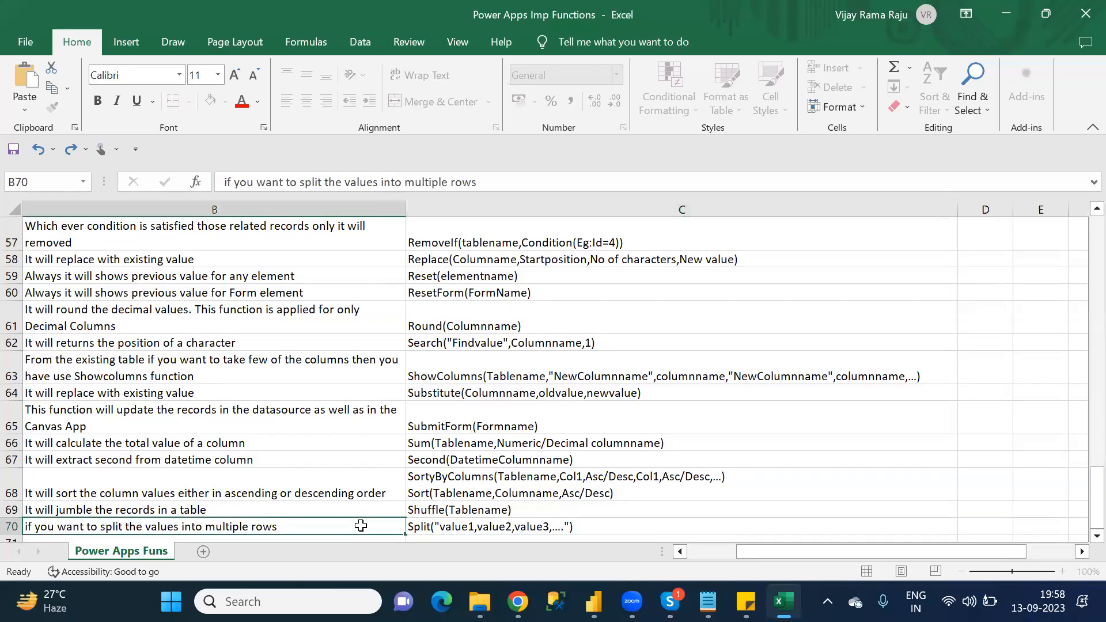
# Step: Check the function after Split in the Notepad S category list and enter 'Startswith' in A71 in Excel
pyautogui.press('Left')
pyautogui.press('Down')
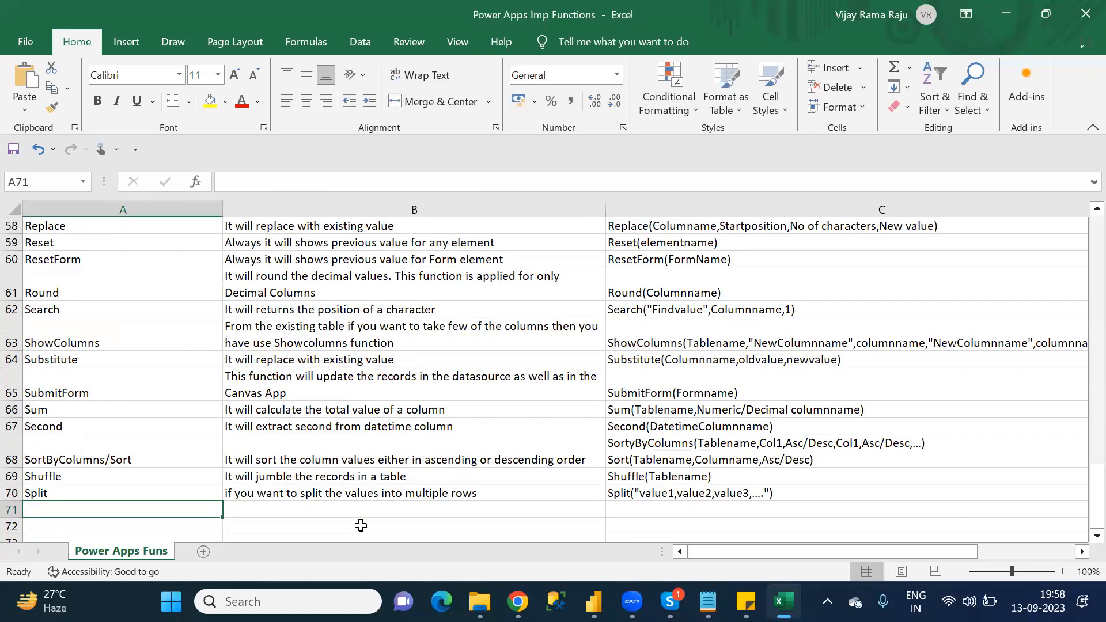
pyautogui.hotkey('alt', 'Tab')
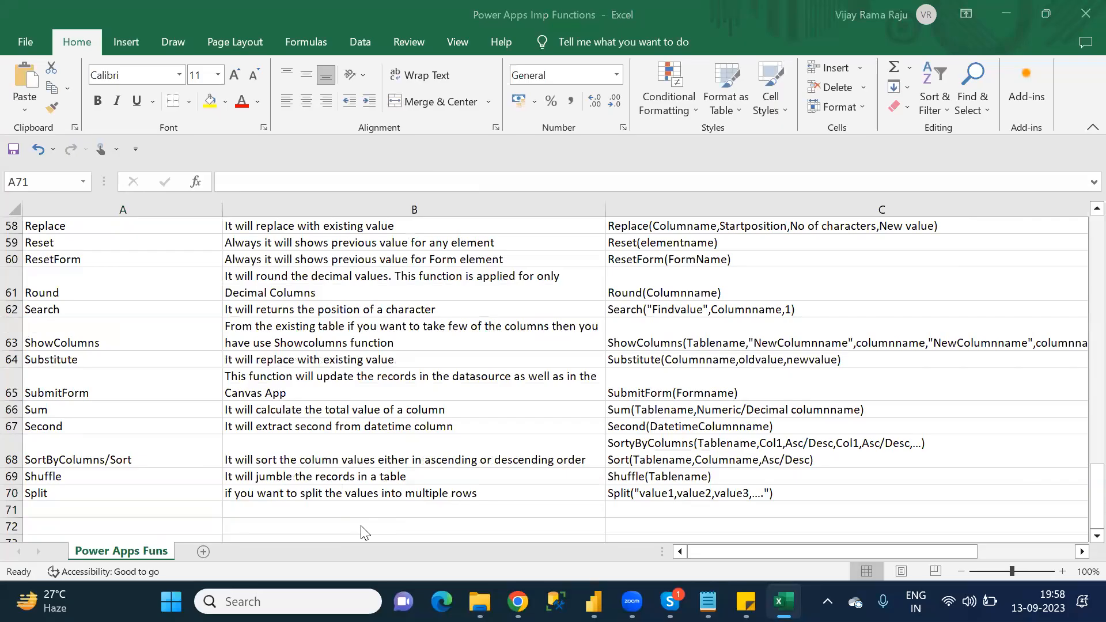
pyautogui.hotkey('alt', 'Tab')
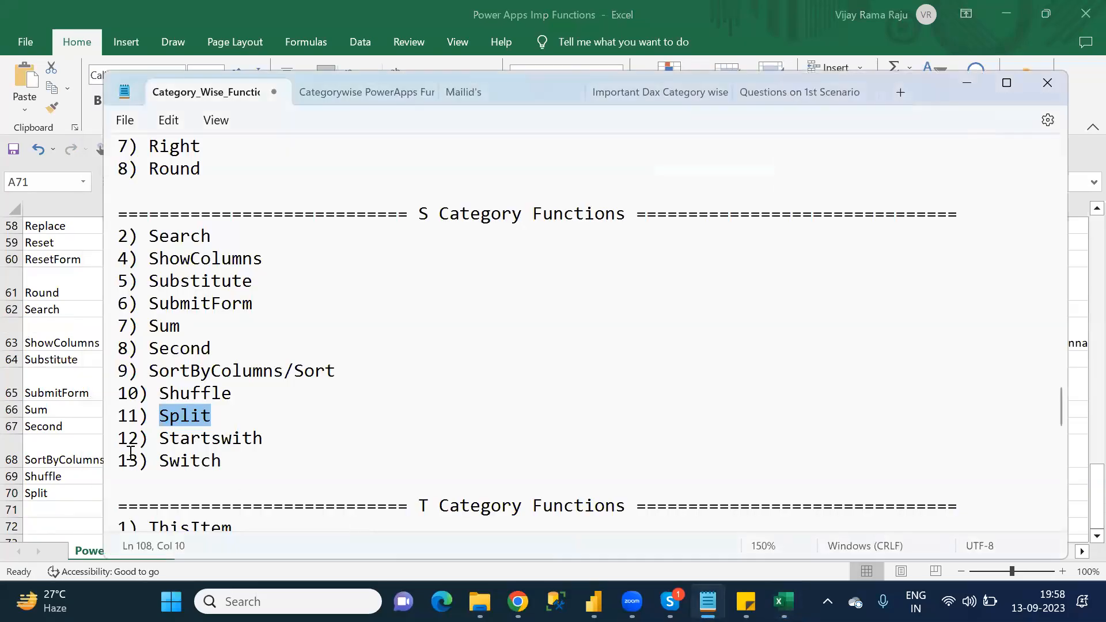
pyautogui.click(38, 509)
pyautogui.write('S')
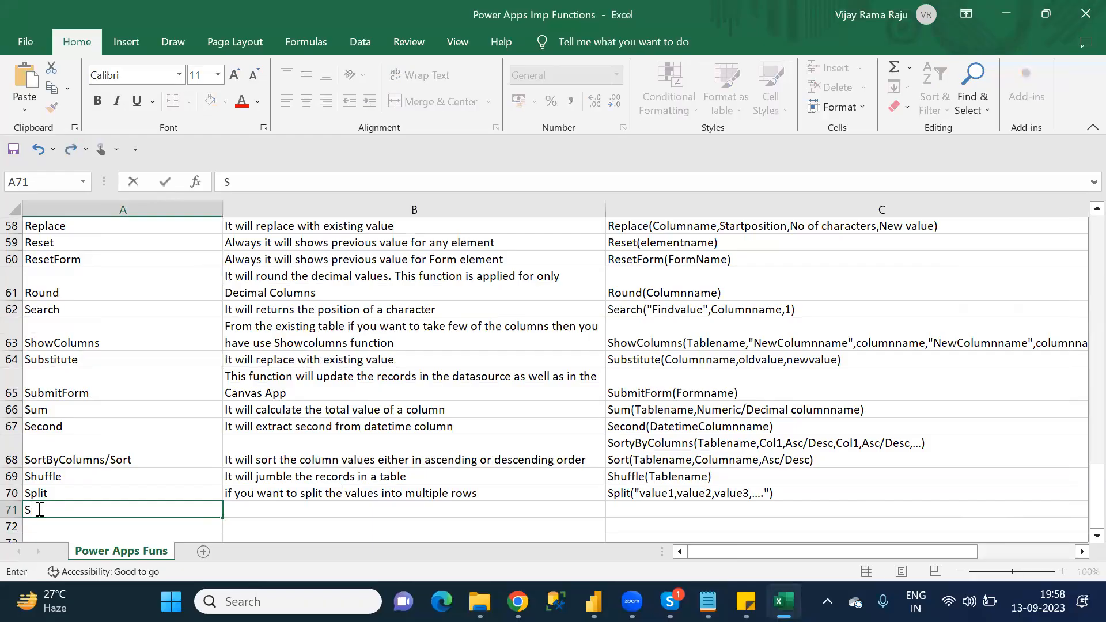
pyautogui.write('tartswith')
pyautogui.press('Tab')
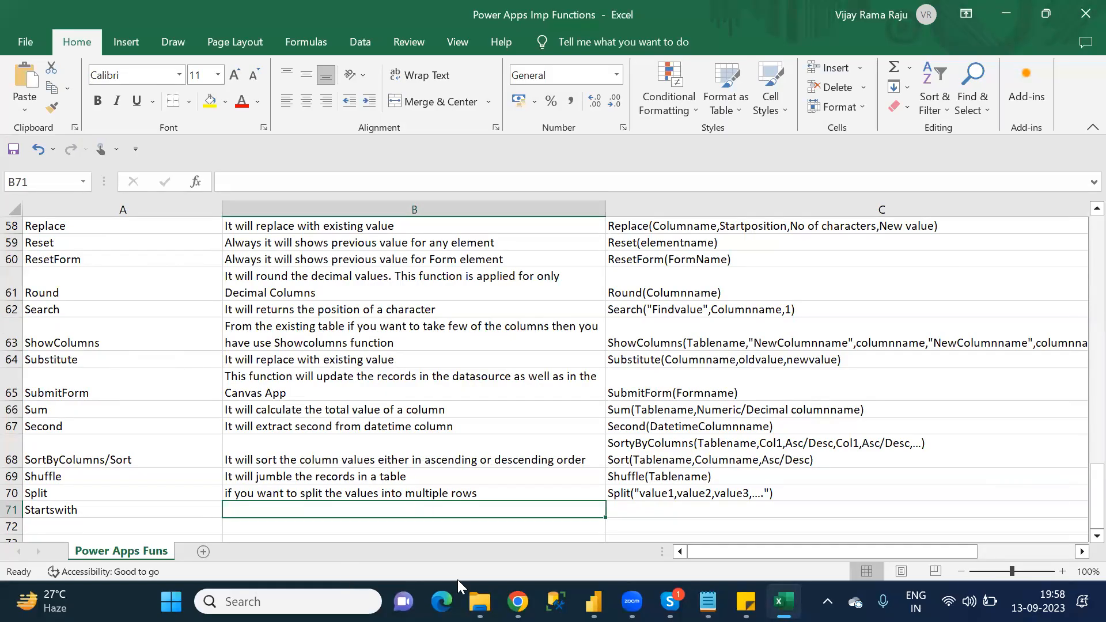
# Step: Switch to Chrome and open the StartsWith page from the S section of the Power Fx formula reference in a new tab
pyautogui.moveTo(517, 601)
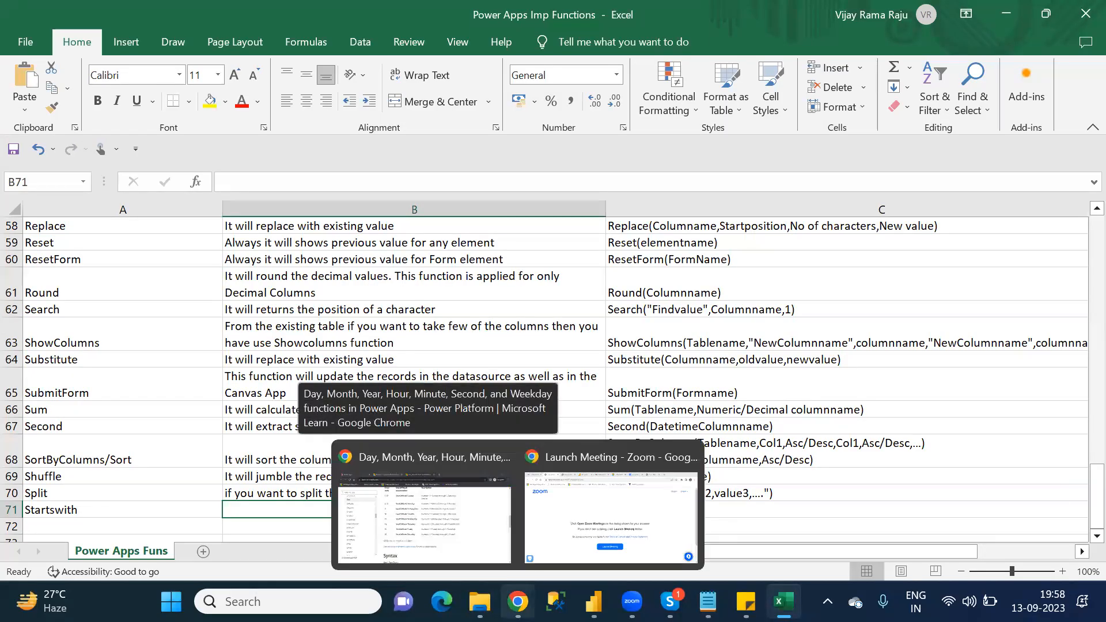
pyautogui.click(461, 550)
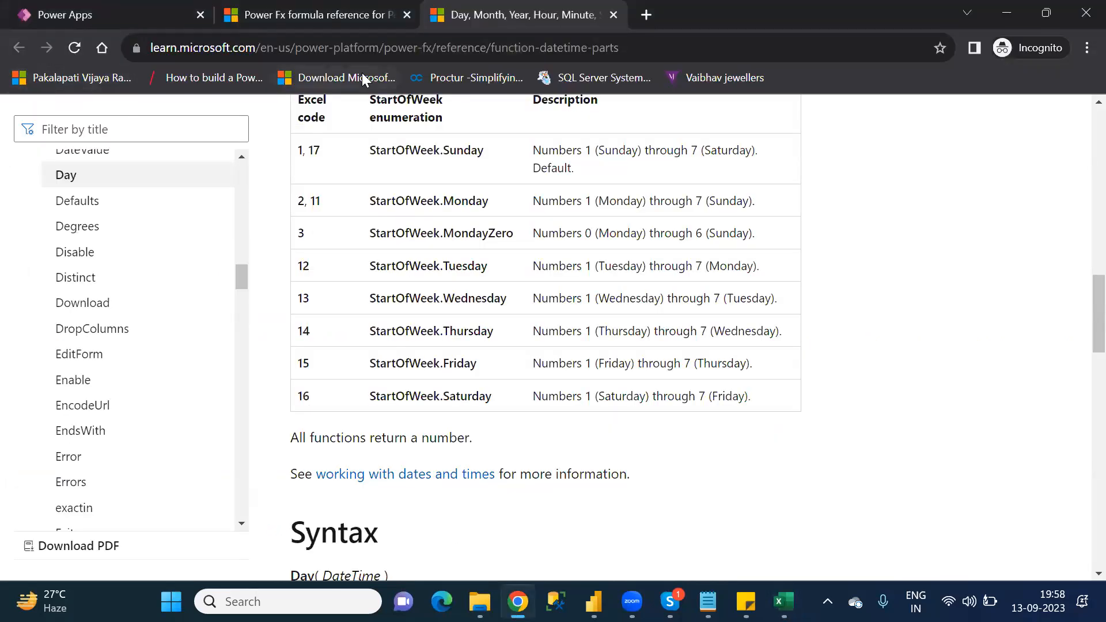
pyautogui.click(282, 15)
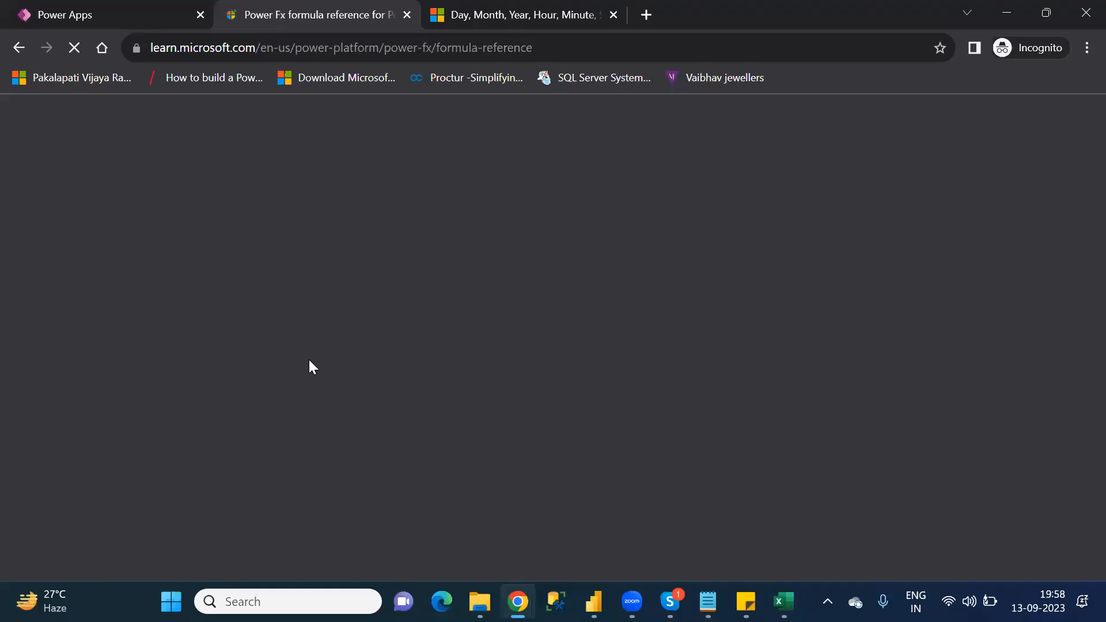
pyautogui.scroll(-8, 311, 366)
pyautogui.scroll(-5, 310, 366)
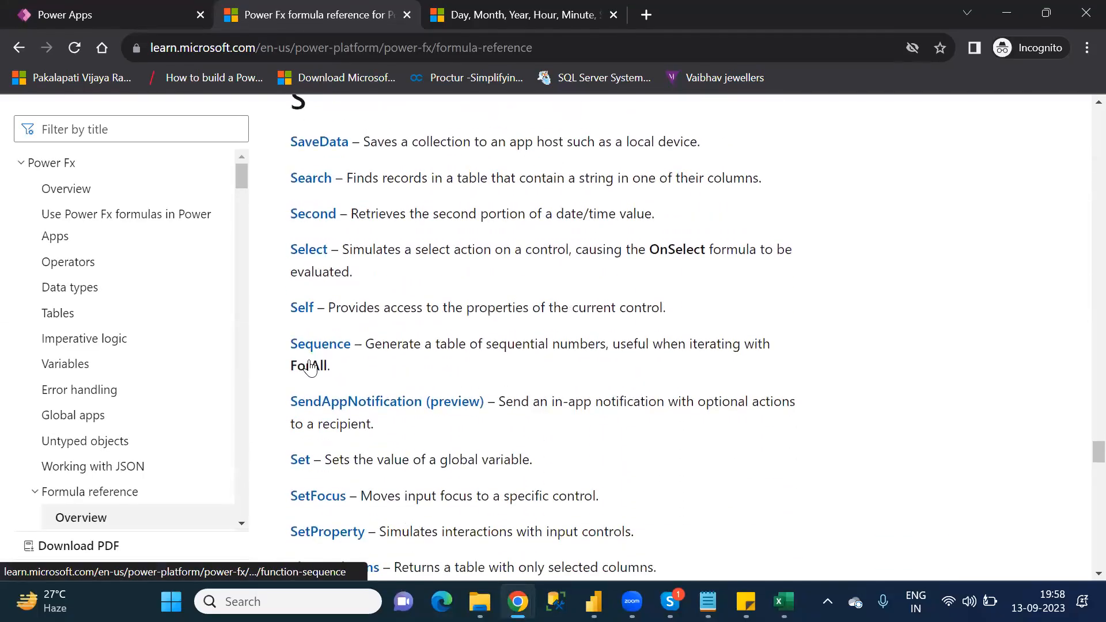
pyautogui.scroll(-5, 310, 366)
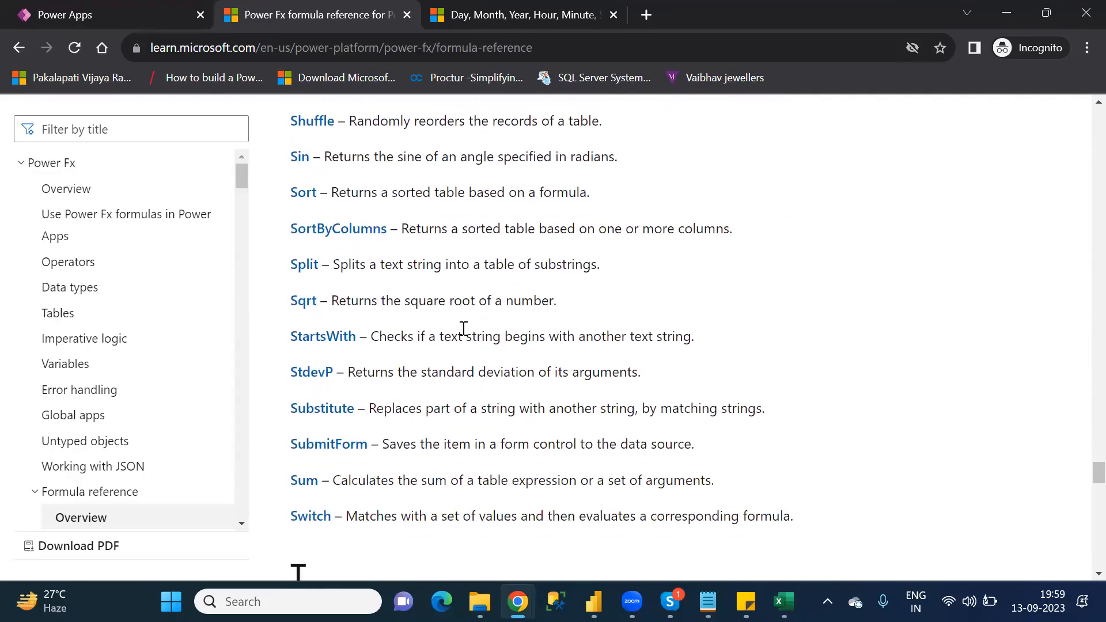
pyautogui.middleClick(331, 341)
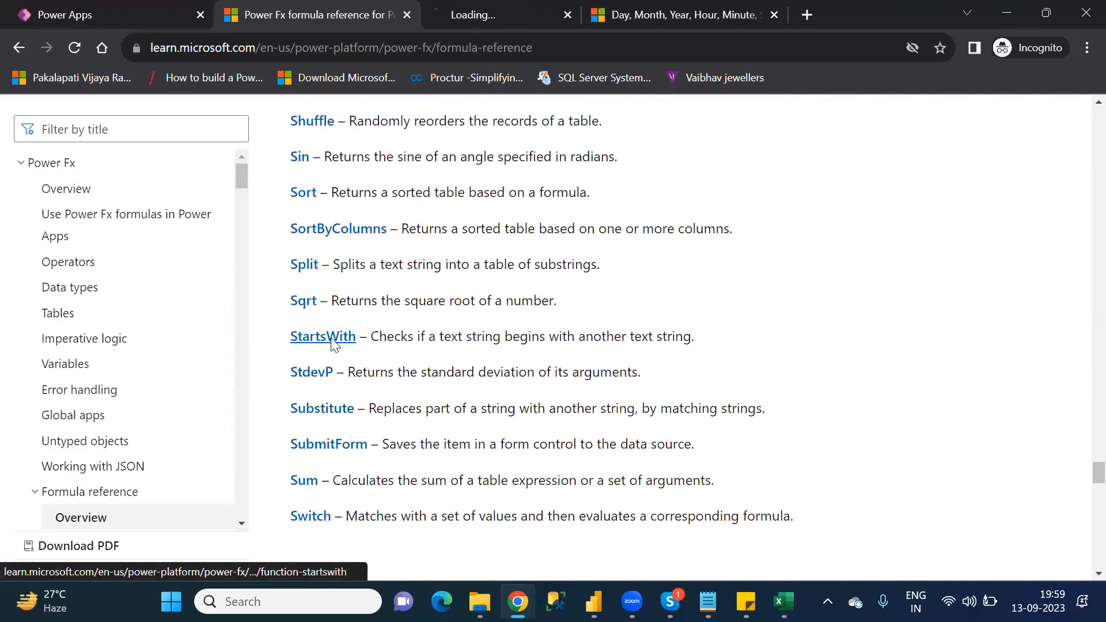
pyautogui.click(488, 18)
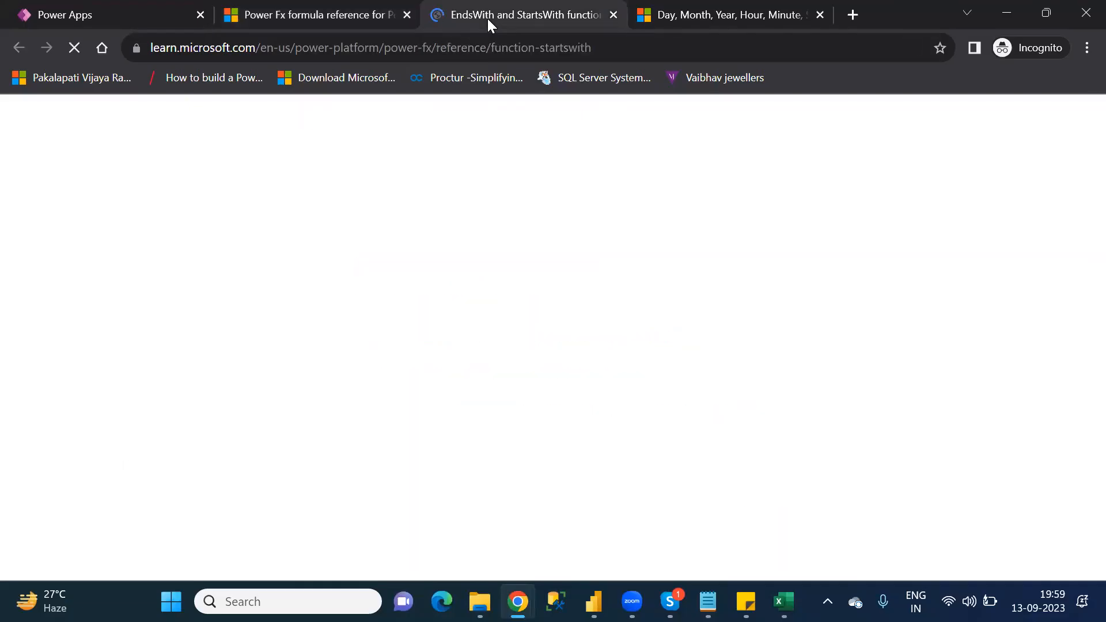
# Step: Review the StartsWith syntax and its example table on the EndsWith and StartsWith reference page
pyautogui.press('Down')
pyautogui.press('Down')
pyautogui.press('Down')
pyautogui.press('Down')
pyautogui.press('Down')
pyautogui.press('Down')
pyautogui.press('Down')
pyautogui.press('Down')
pyautogui.press('Down')
pyautogui.press('Down')
pyautogui.press('Down')
pyautogui.press('Down')
pyautogui.press('Down')
pyautogui.press('Down')
pyautogui.press('Down')
pyautogui.press('Down')
pyautogui.press('Down')
pyautogui.press('Down')
pyautogui.press('Down')
pyautogui.press('Down')
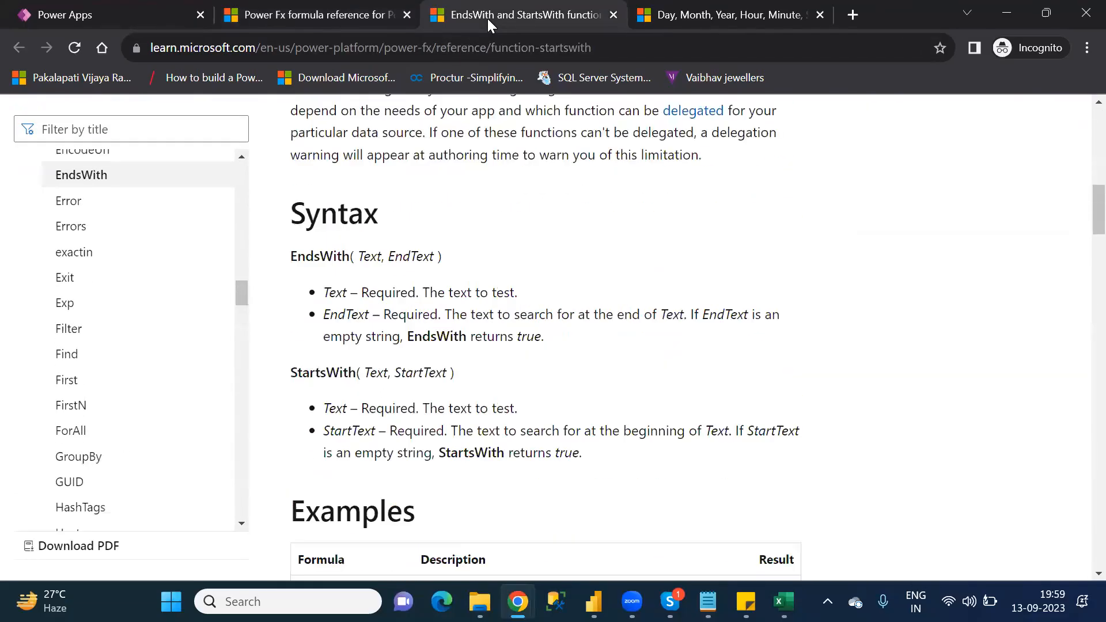
pyautogui.press('Down')
pyautogui.press('Down')
pyautogui.press('Down')
pyautogui.press('Down')
pyautogui.press('Down')
pyautogui.press('Down')
pyautogui.press('Down')
pyautogui.press('Down')
pyautogui.press('Down')
pyautogui.press('Down')
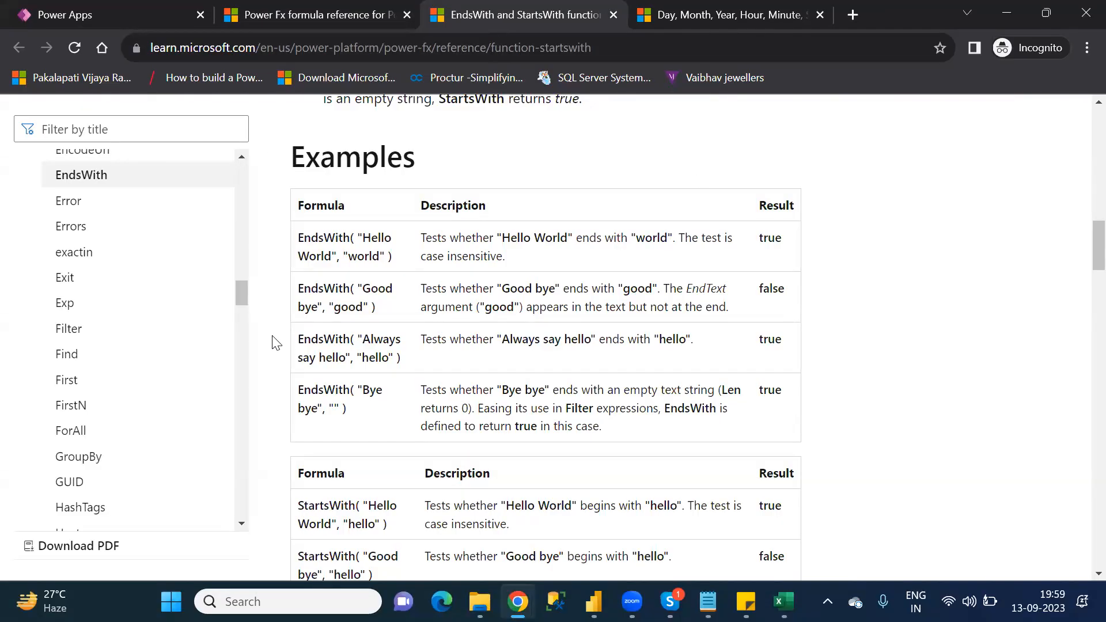
pyautogui.scroll(-3, 275, 343)
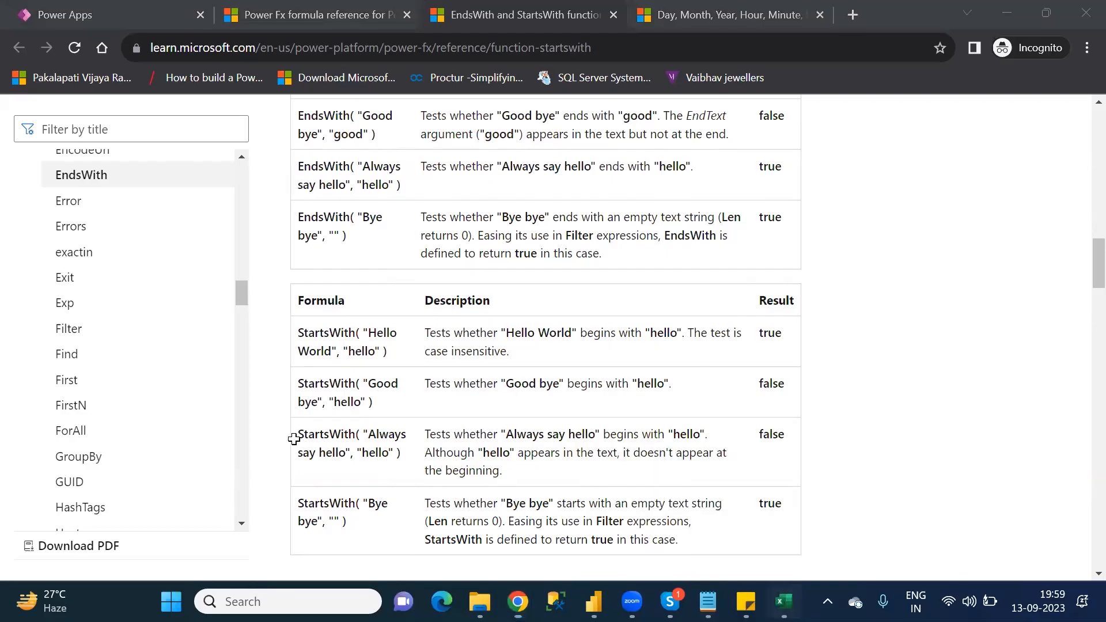
# Step: Switch back to Excel and begin the Startswith description in B71 with 'What ever value you find that value is there or not it will check'
pyautogui.hotkey('alt', 'Tab')
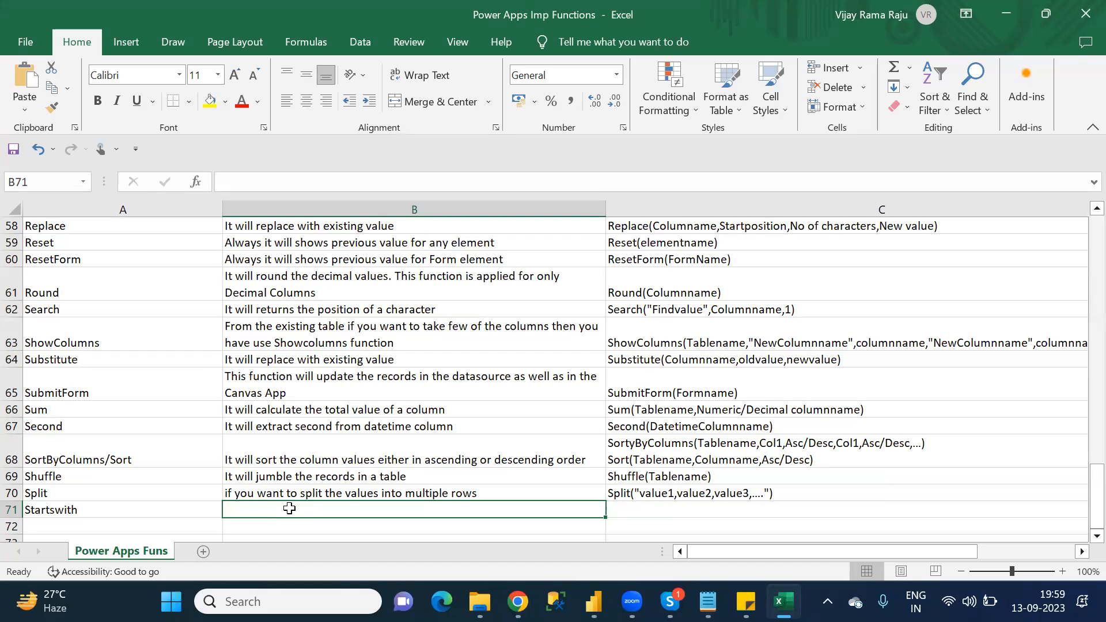
pyautogui.write('What')
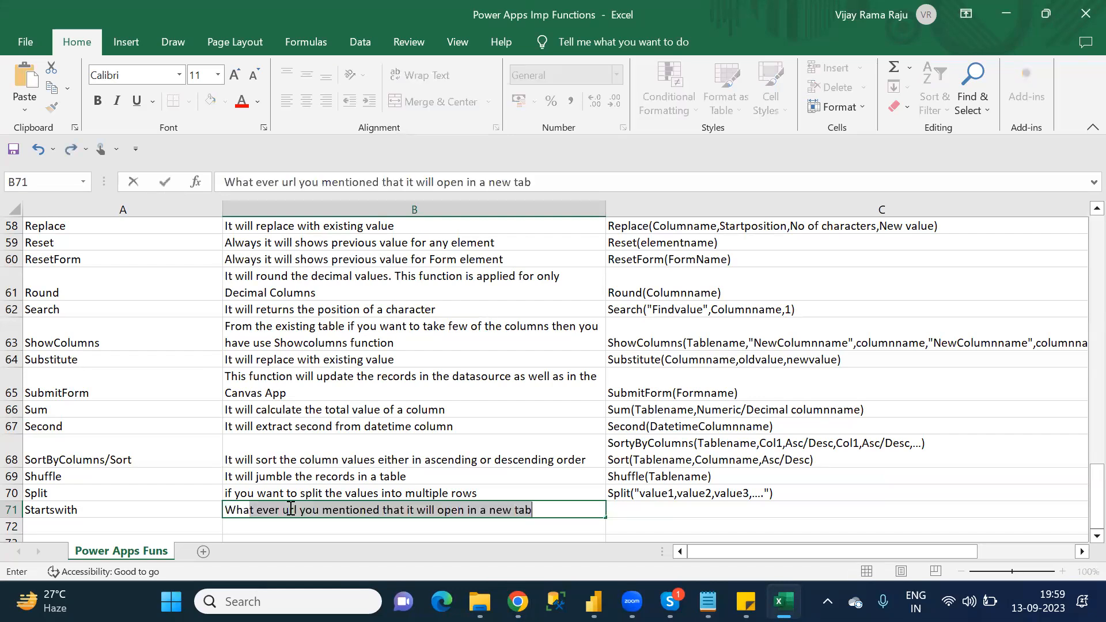
pyautogui.write(' ever valu')
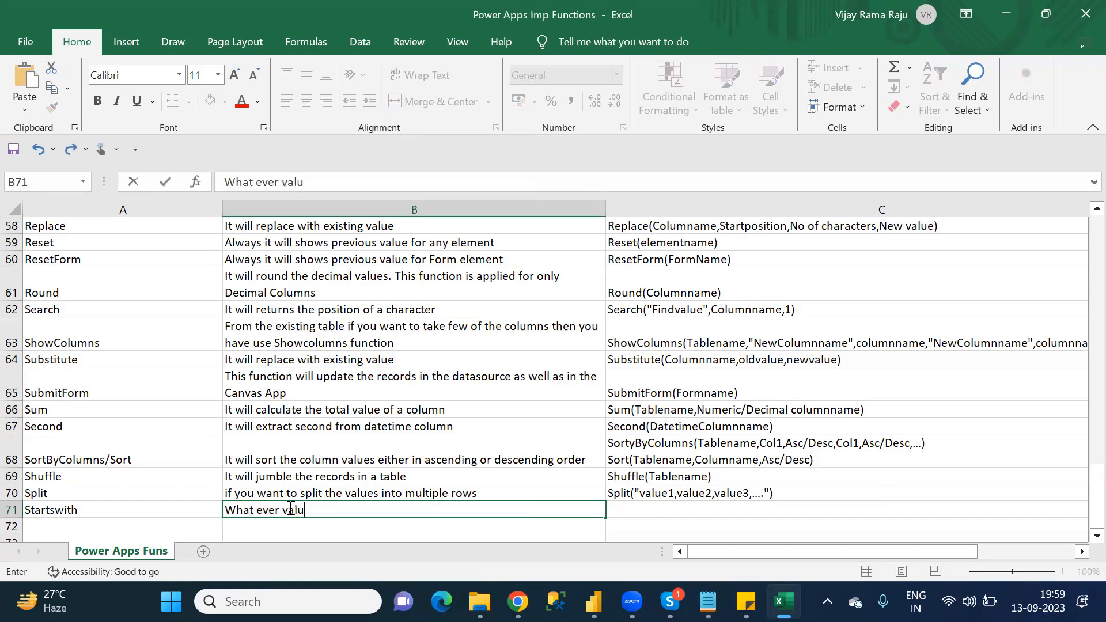
pyautogui.write('e you fil')
pyautogui.press('BackSpace')
pyautogui.write('nd that value')
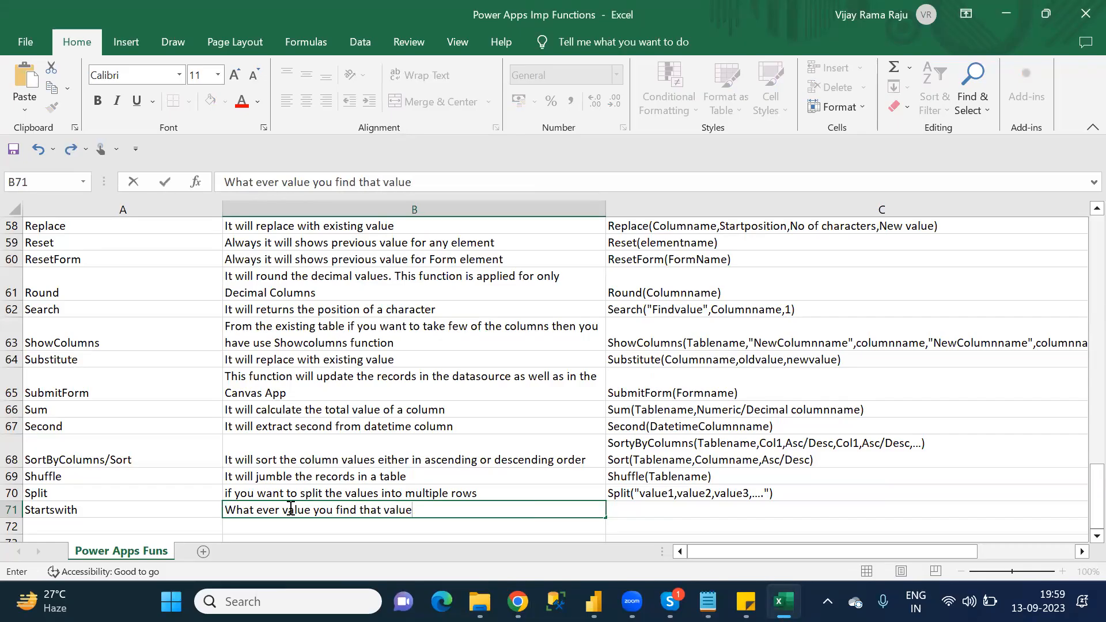
pyautogui.write(' is there or not it ')
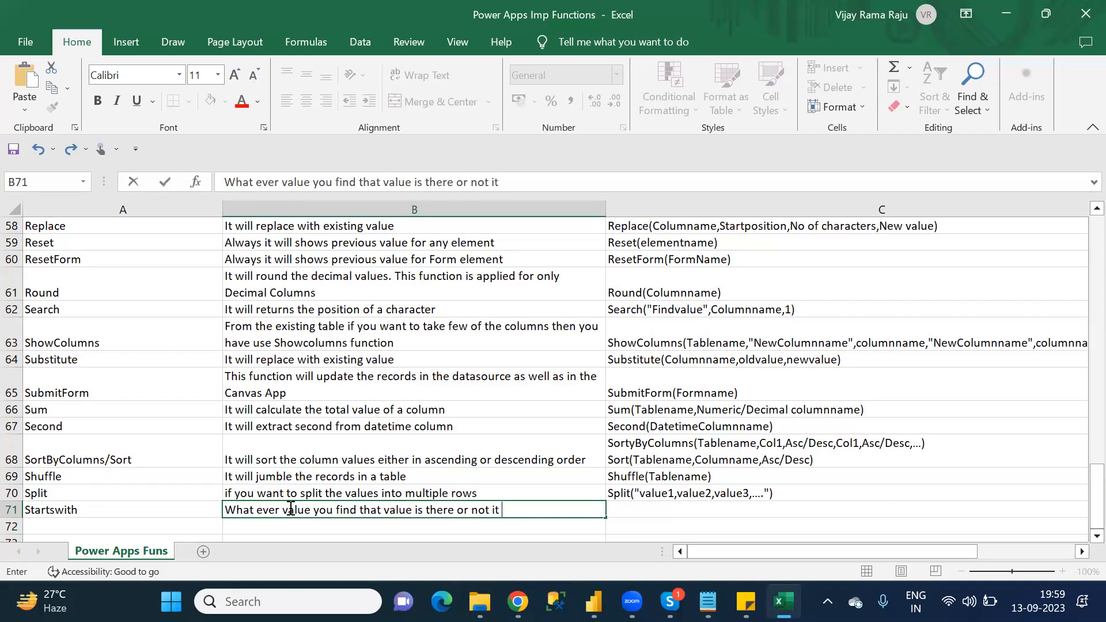
pyautogui.write('will check')
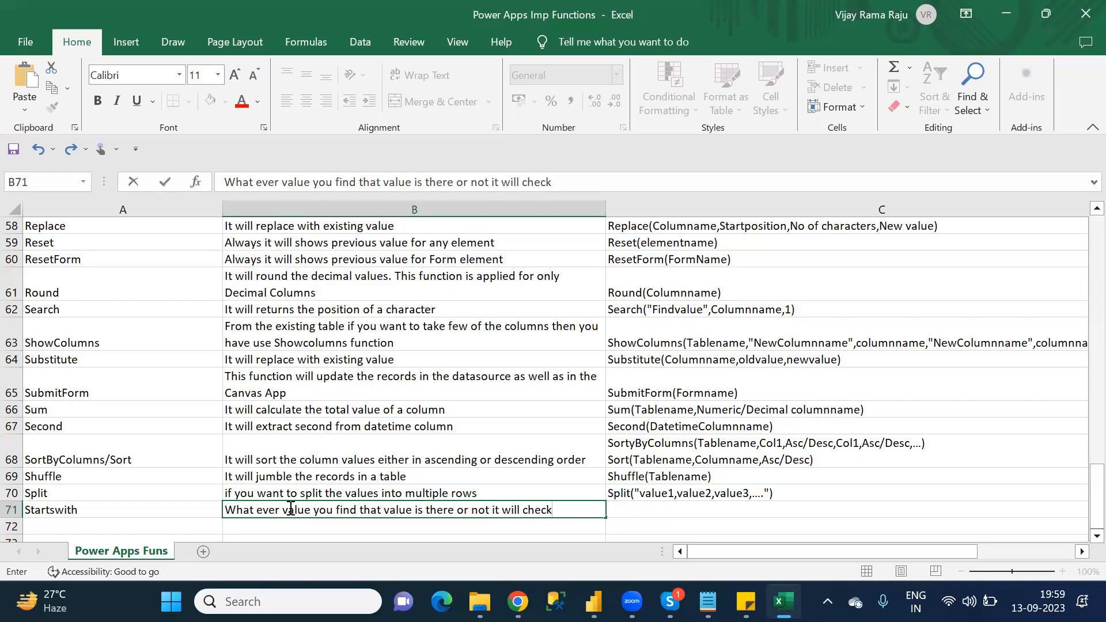
pyautogui.write('. If it is there')
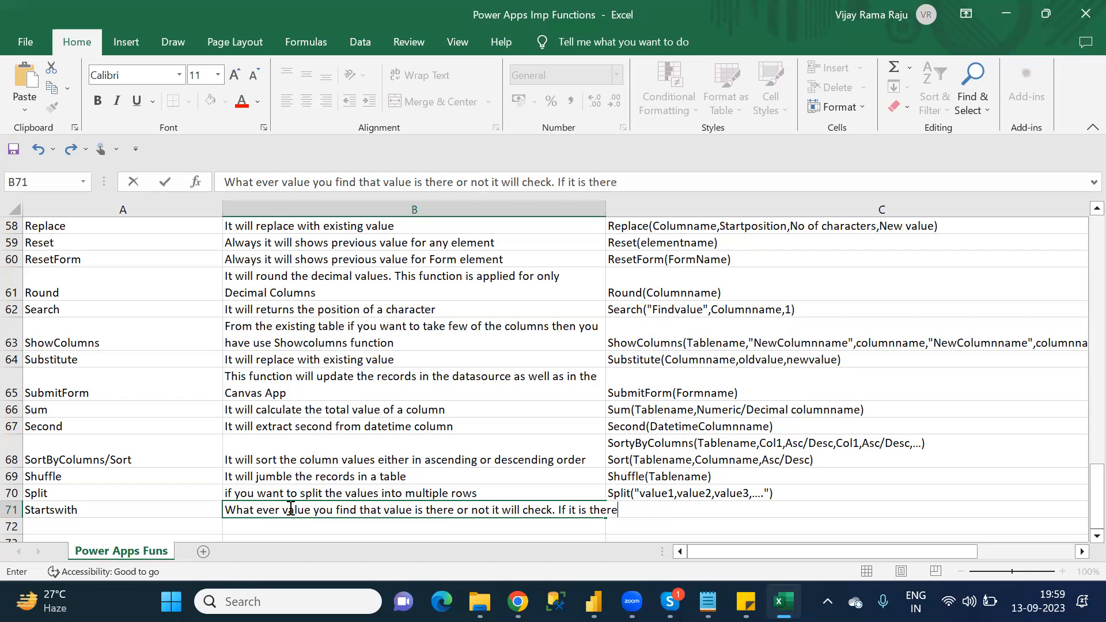
pyautogui.write(' return true o')
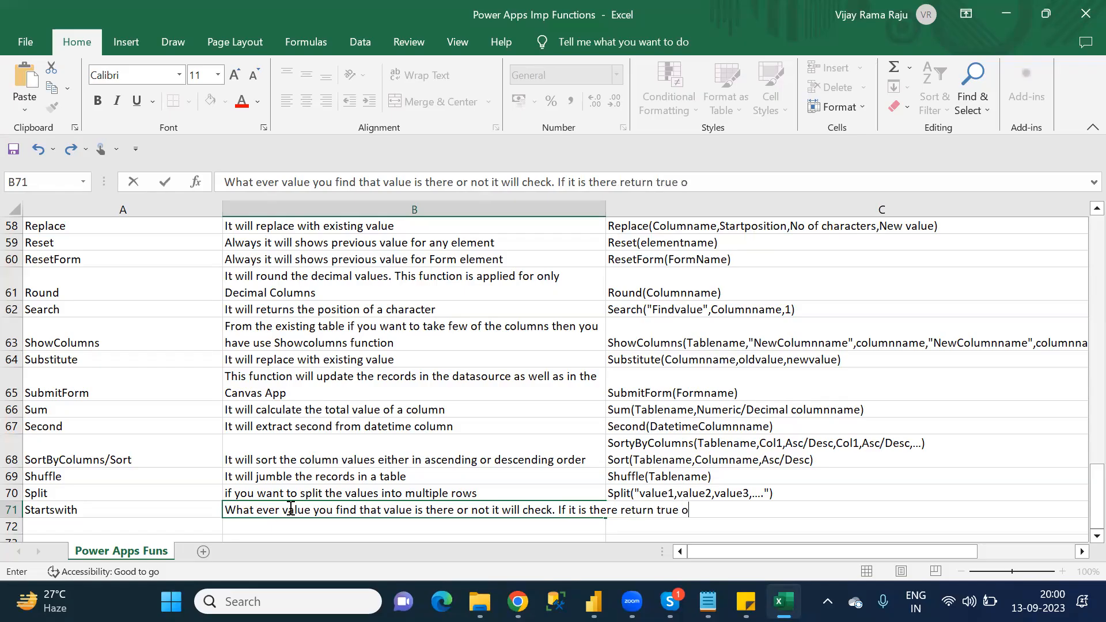
pyautogui.write('ther wise return ')
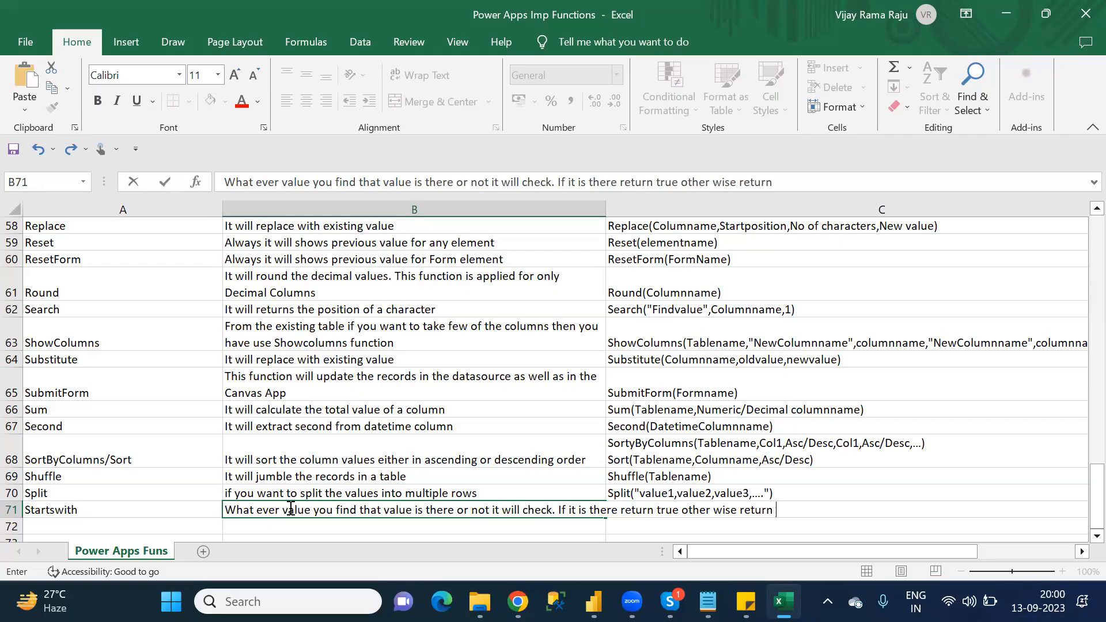
pyautogui.write('false')
# Step: Finish the Startswith description in B71 with '. If it is there return true other wise return false'
pyautogui.press('Return')
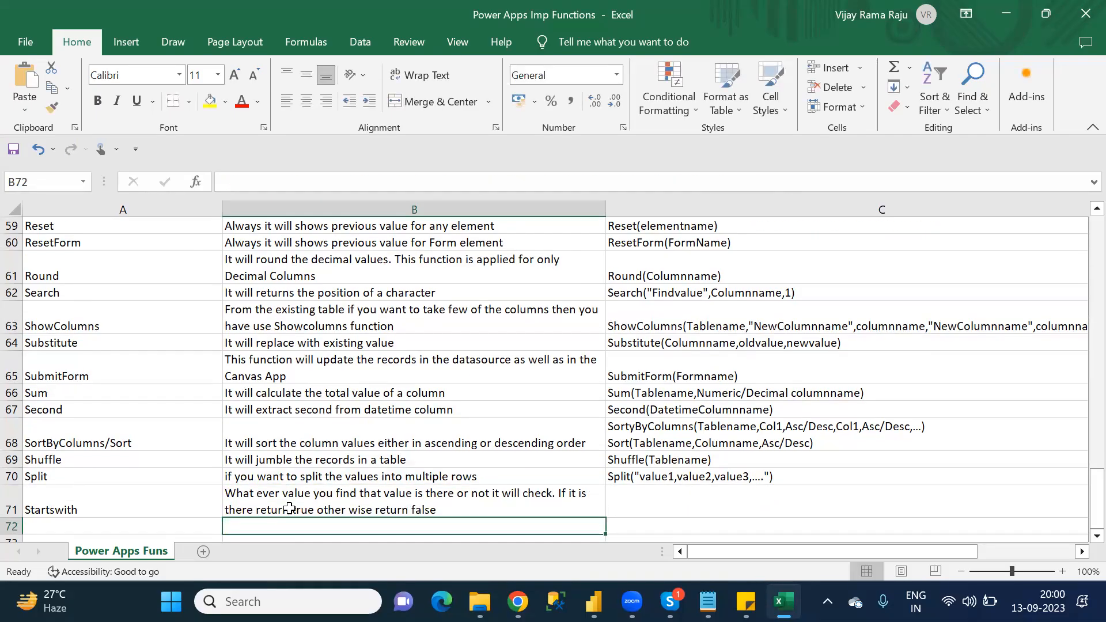
# Step: Enter the Startswith syntax 'StartsWith(Columnname,Findvalue)' in C71
pyautogui.click(648, 497)
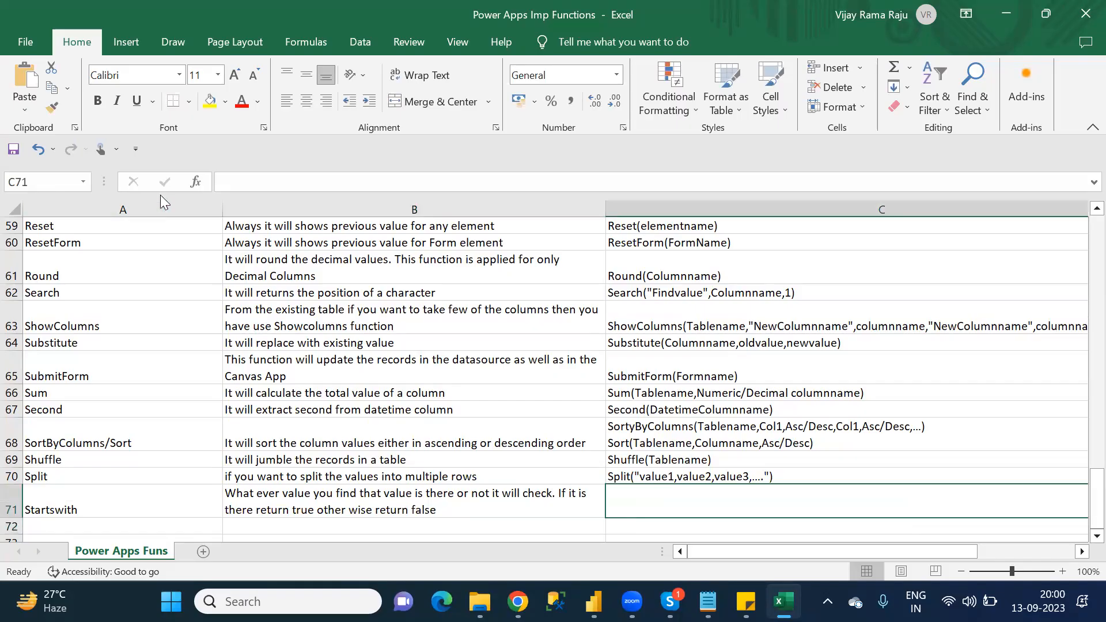
pyautogui.click(233, 184)
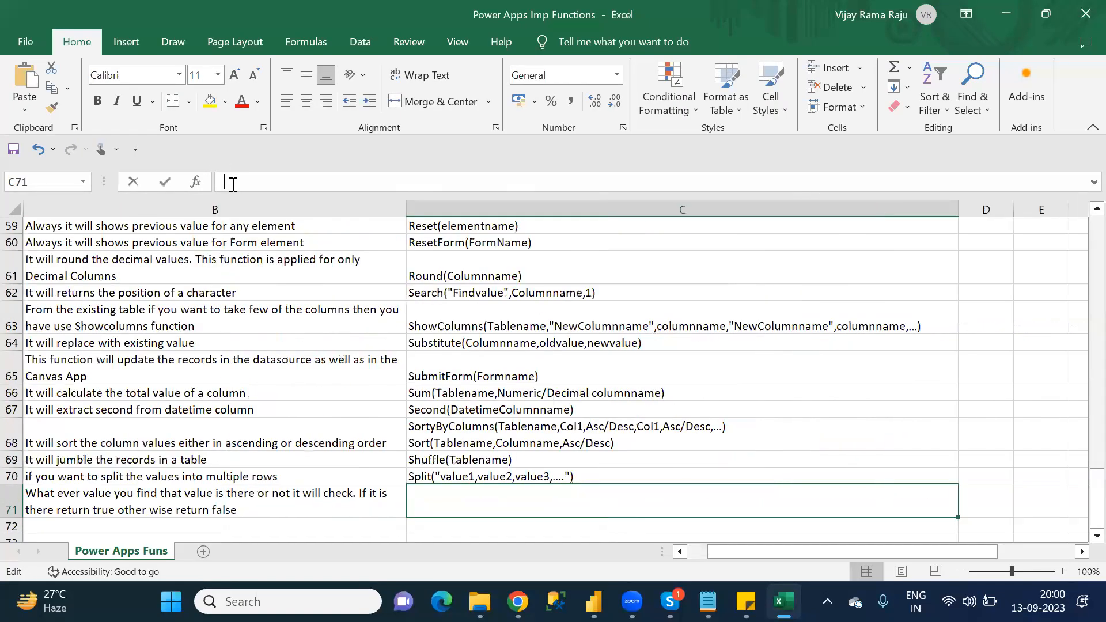
pyautogui.write('Star')
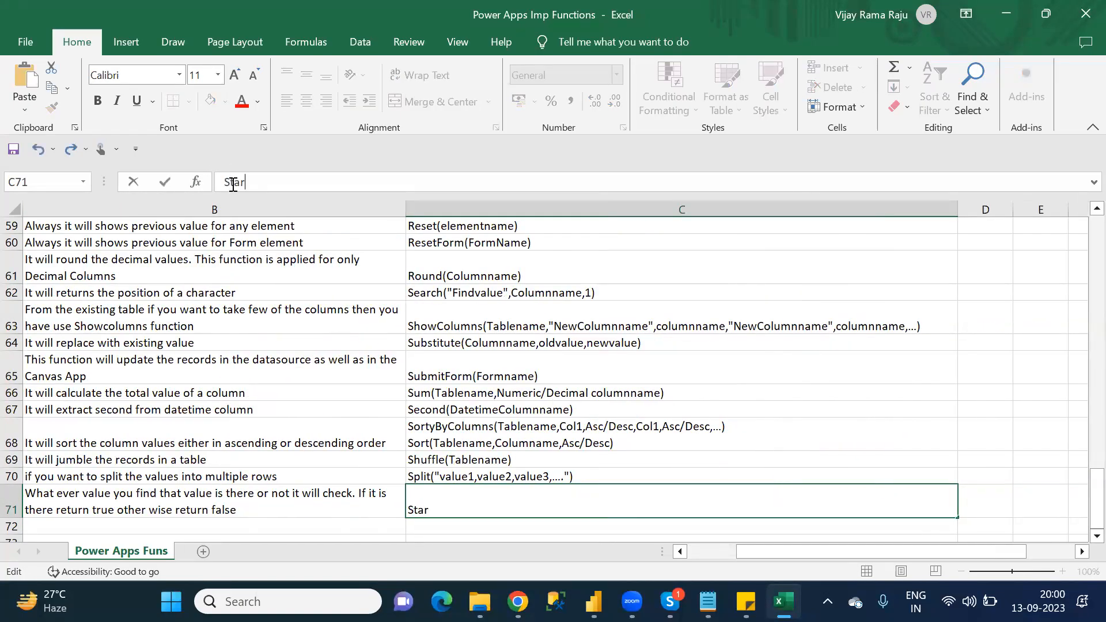
pyautogui.write('tsWith(Colum')
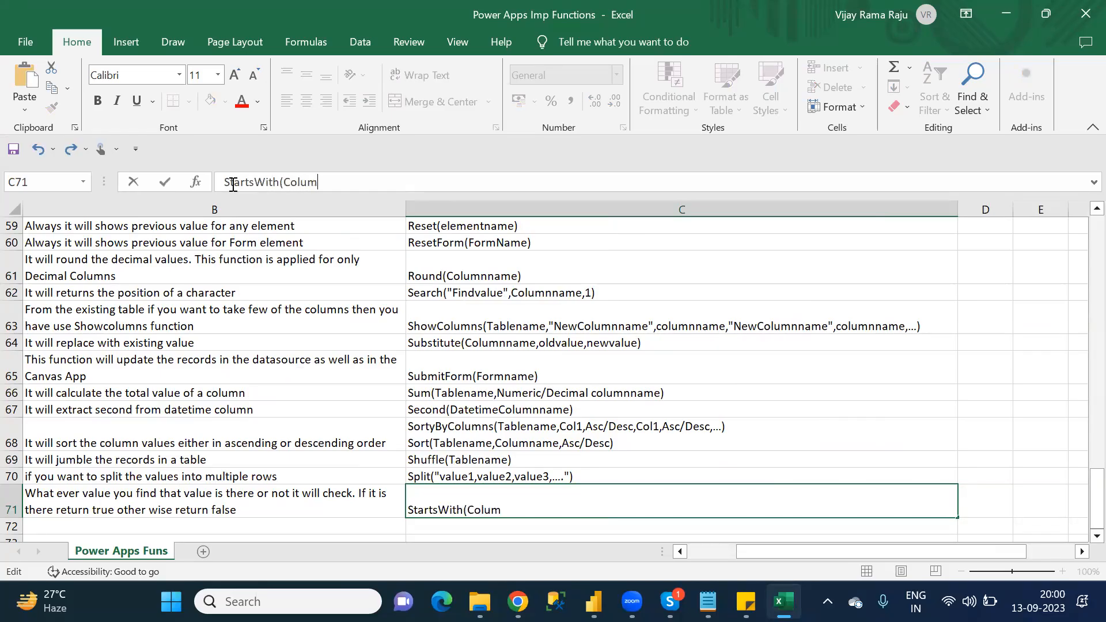
pyautogui.write('name,Findvalue)')
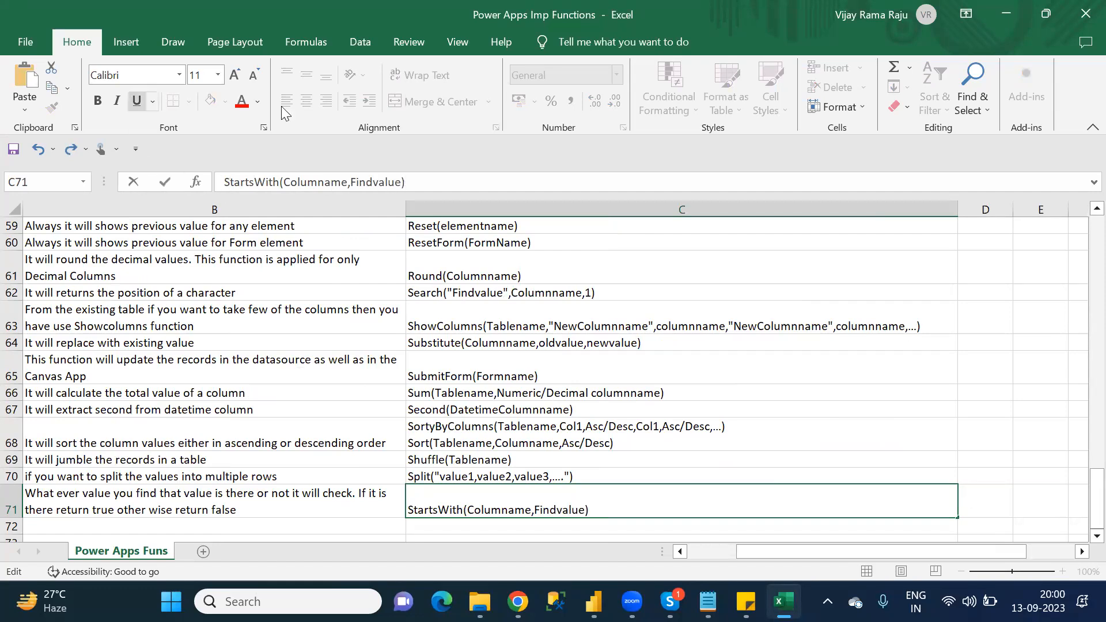
pyautogui.doubleClick(365, 183)
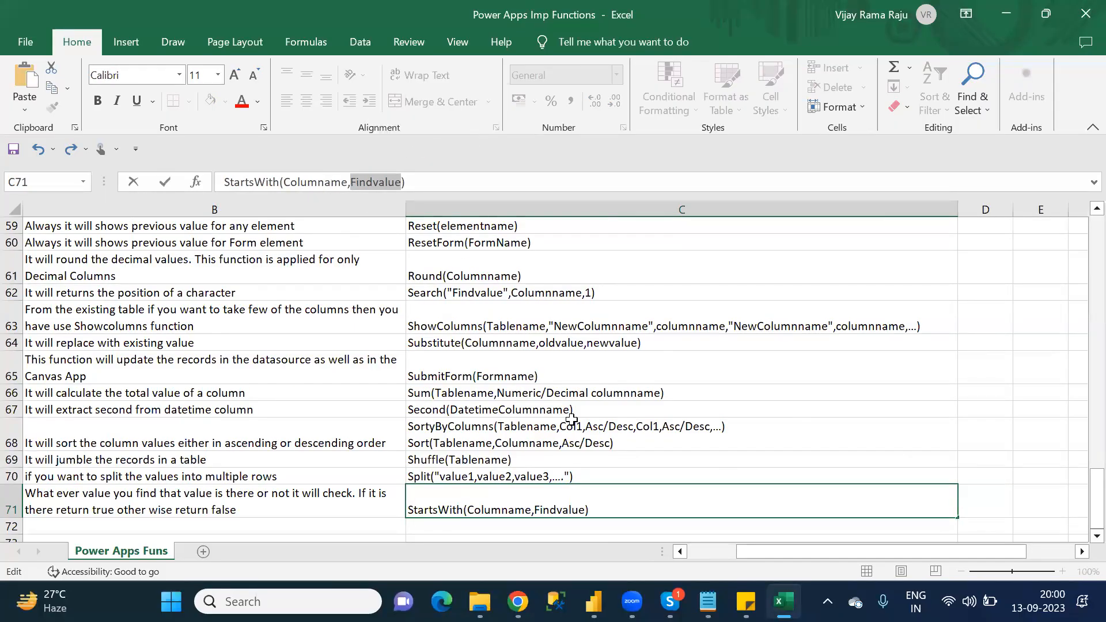
pyautogui.press('Right')
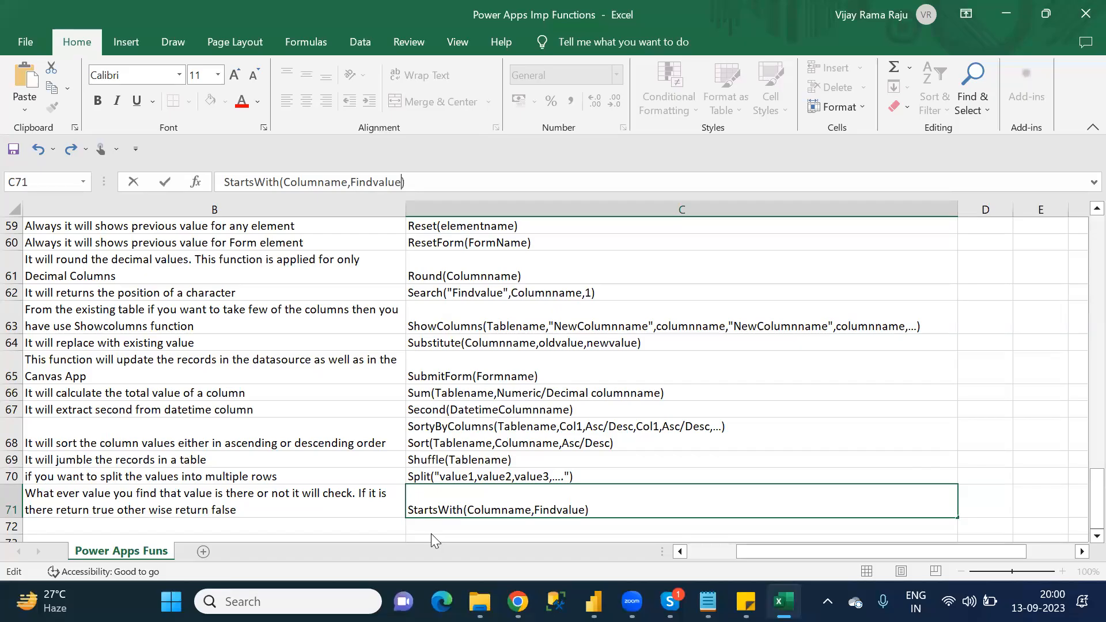
pyautogui.press('Return')
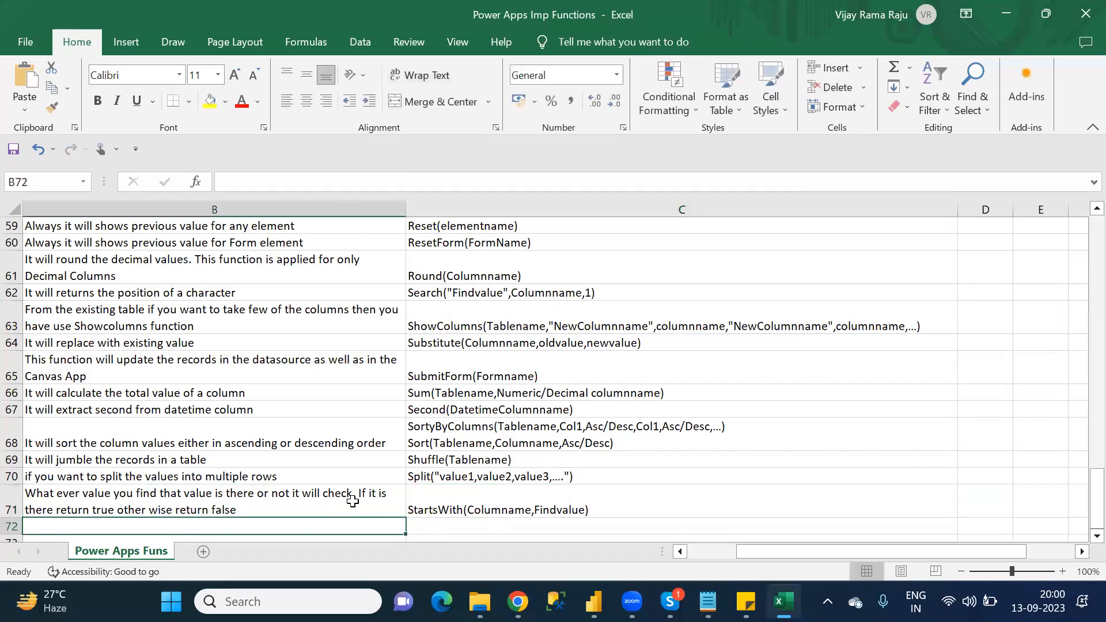
pyautogui.press('Left')
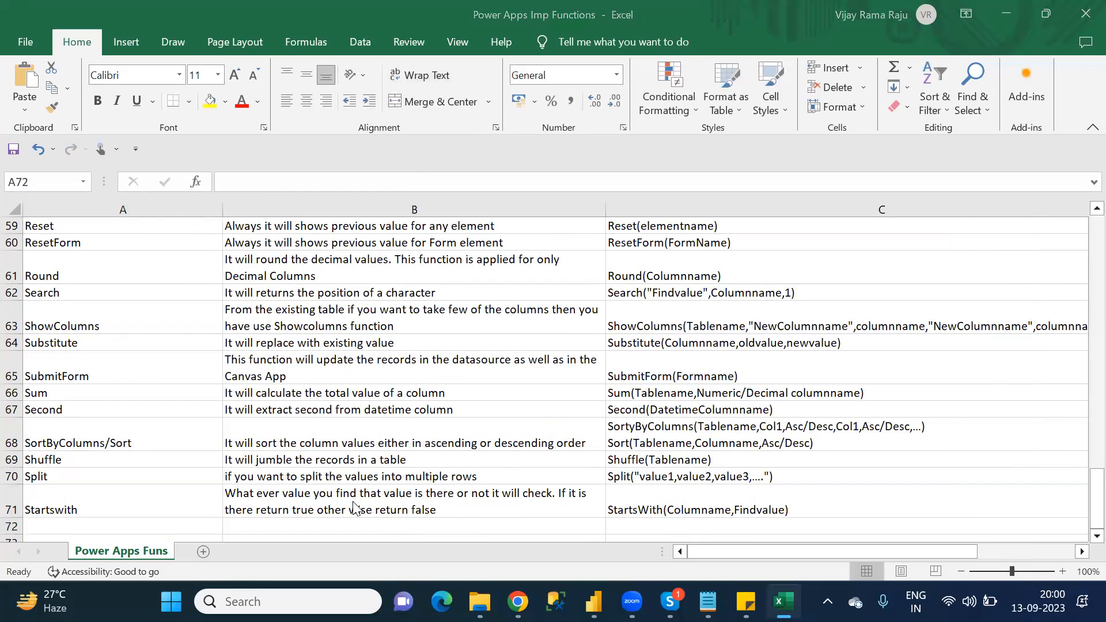
# Step: Check the S category list in Notepad for the entries after Startswith, and return to the Excel function table
pyautogui.hotkey('alt', 'Tab')
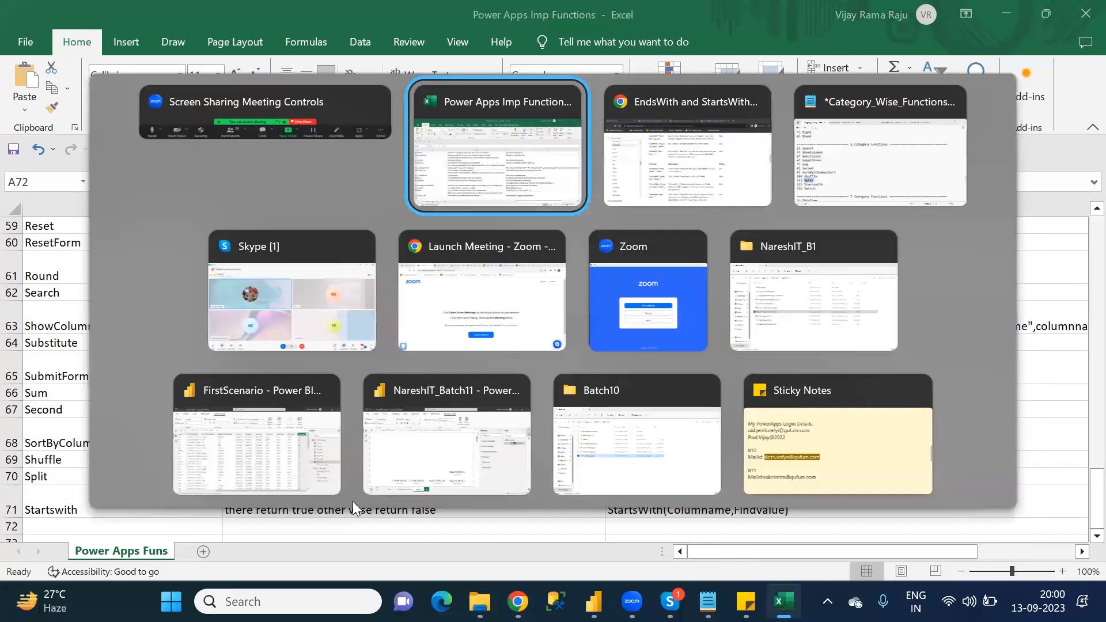
pyautogui.press('Tab')
pyautogui.press('Tab')
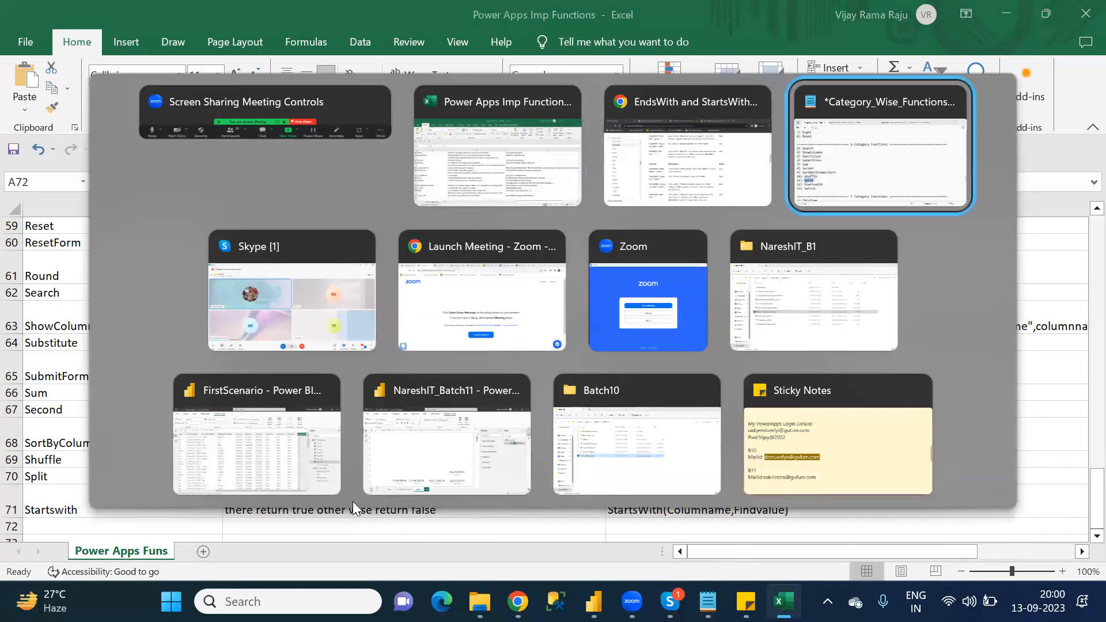
pyautogui.press('Down')
pyautogui.press('Down')
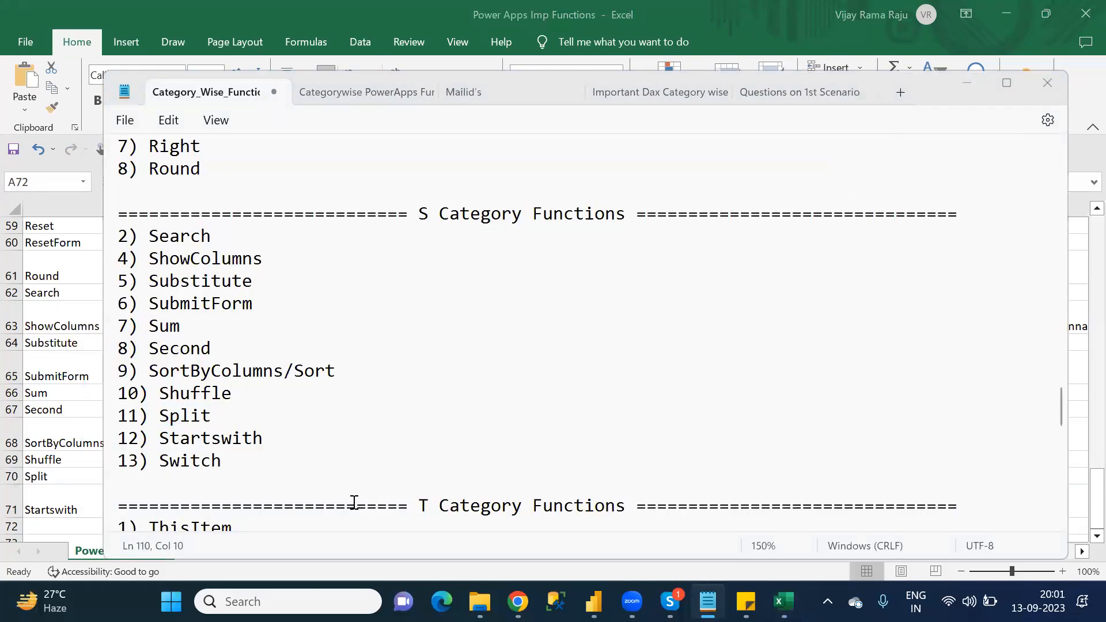
pyautogui.hotkey('alt', 'Tab')
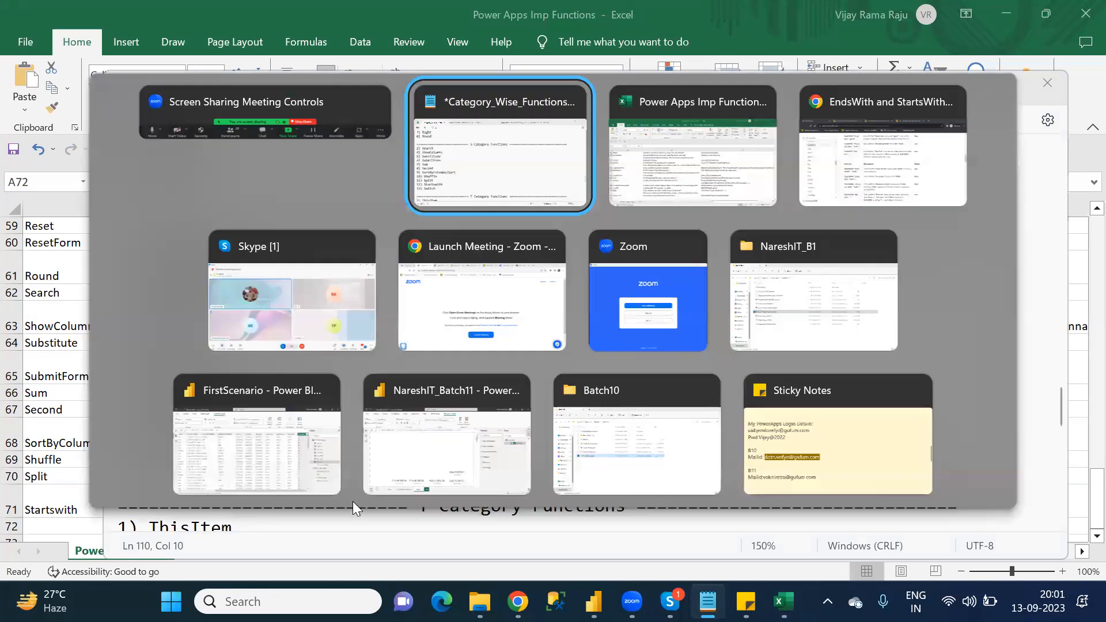
pyautogui.press('Tab')
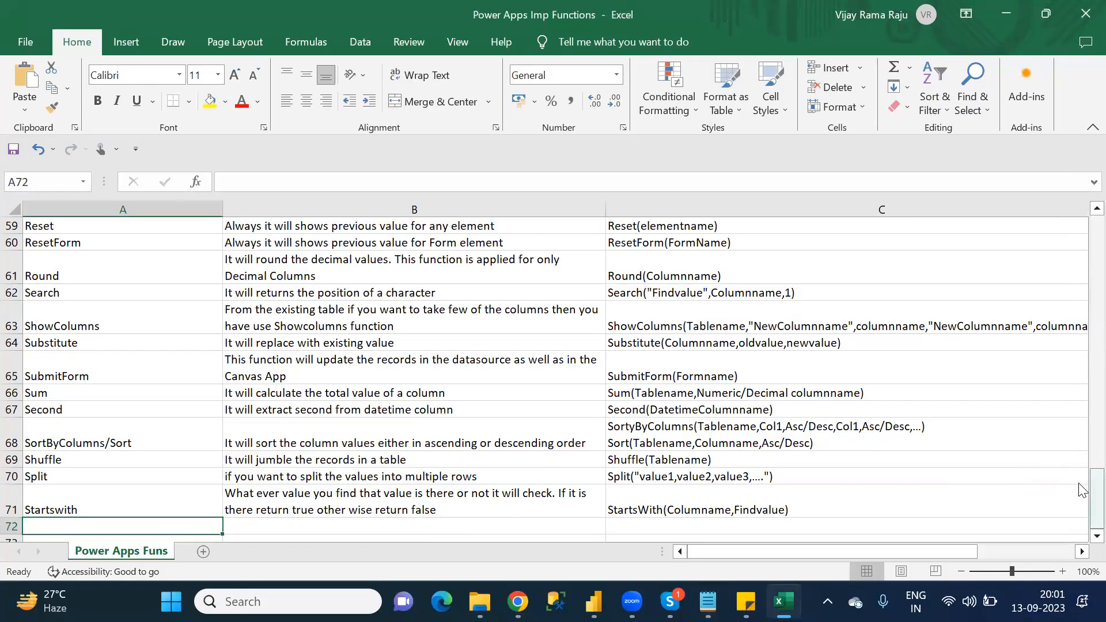
pyautogui.moveTo(1082, 498); pyautogui.dragTo(1082, 426)
pyautogui.moveTo(1080, 478); pyautogui.dragTo(1082, 527)
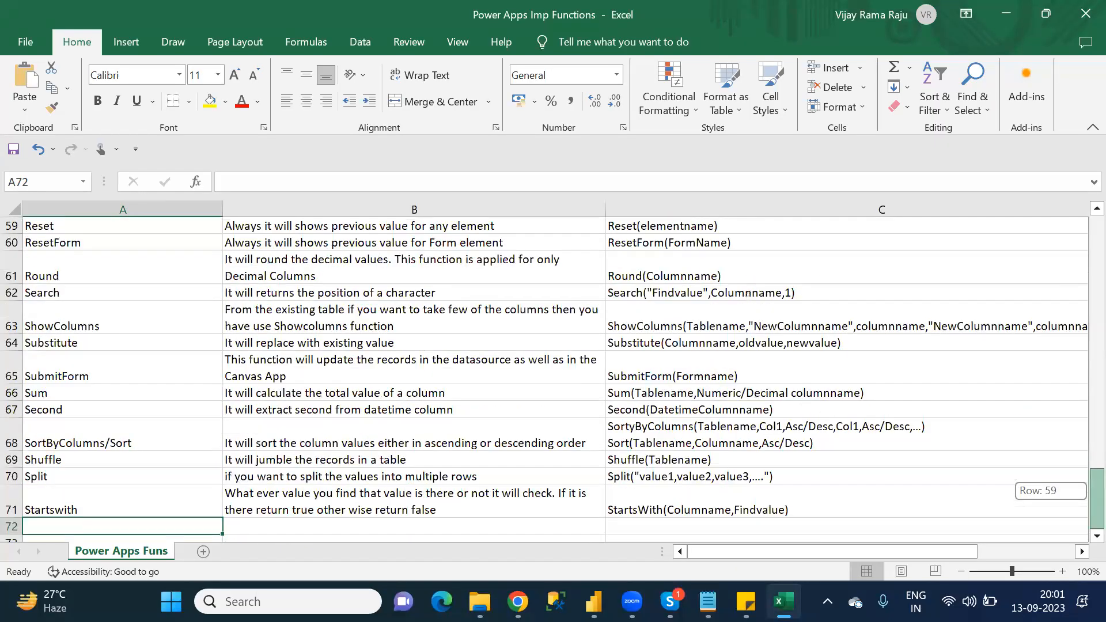
# Step: Switch to Notepad and go to the T Category Functions list below the S category
pyautogui.click(707, 601)
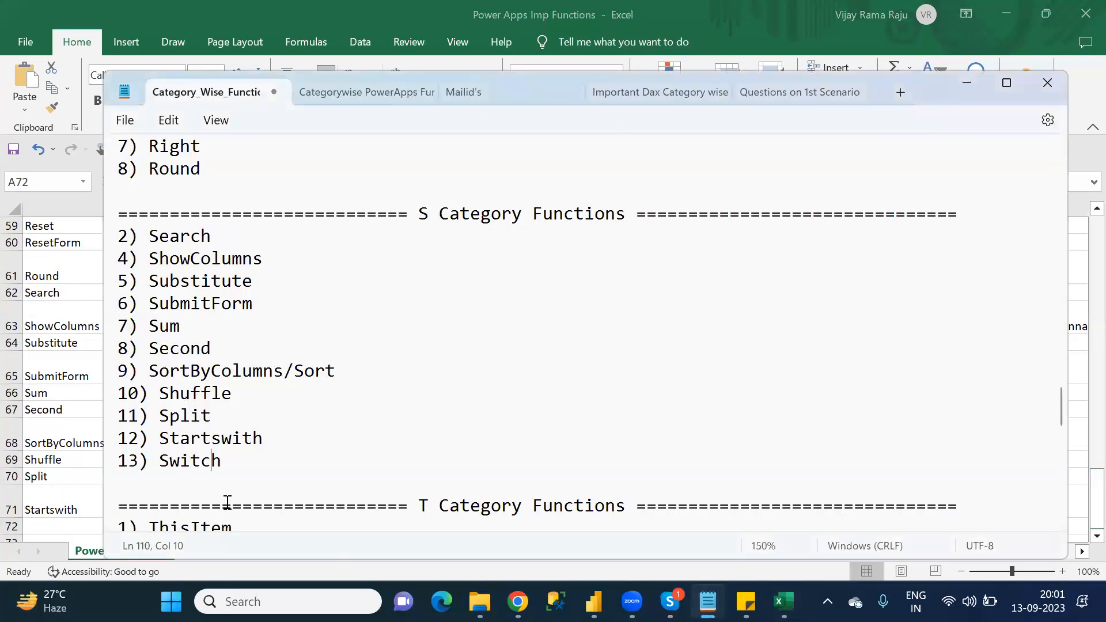
pyautogui.press('Down')
pyautogui.press('Down')
pyautogui.press('Down')
pyautogui.press('Down')
pyautogui.press('Down')
pyautogui.press('Down')
pyautogui.press('Down')
pyautogui.press('Down')
pyautogui.press('Down')
pyautogui.press('Down')
pyautogui.press('Down')
pyautogui.press('Down')
pyautogui.press('Down')
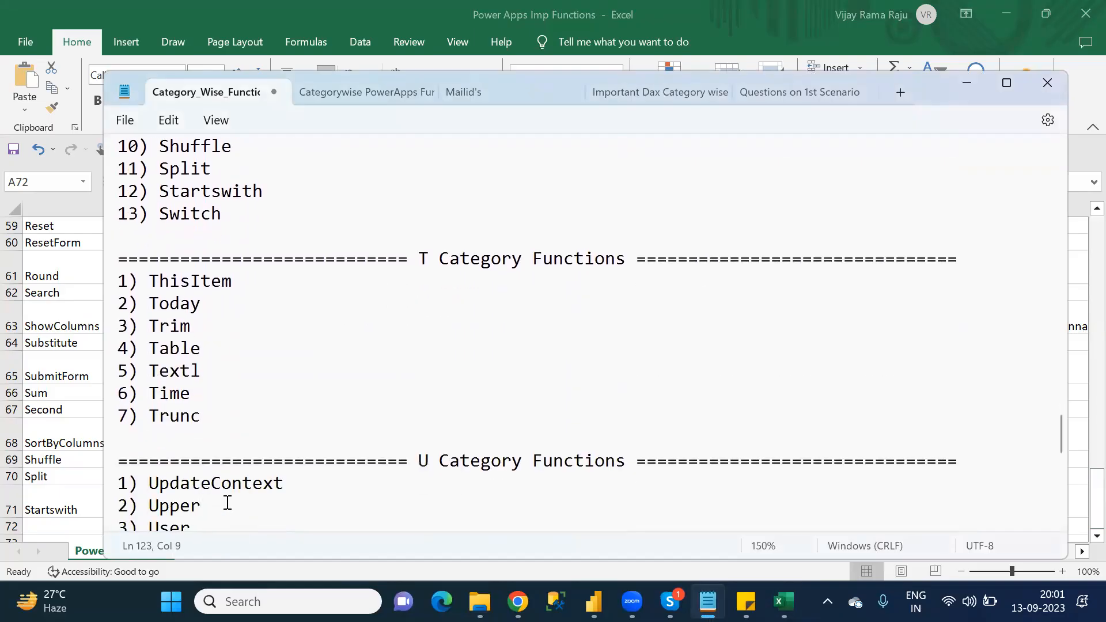
# Step: Switch back to Excel and enter the function name ThisItem in A72
pyautogui.click(46, 525)
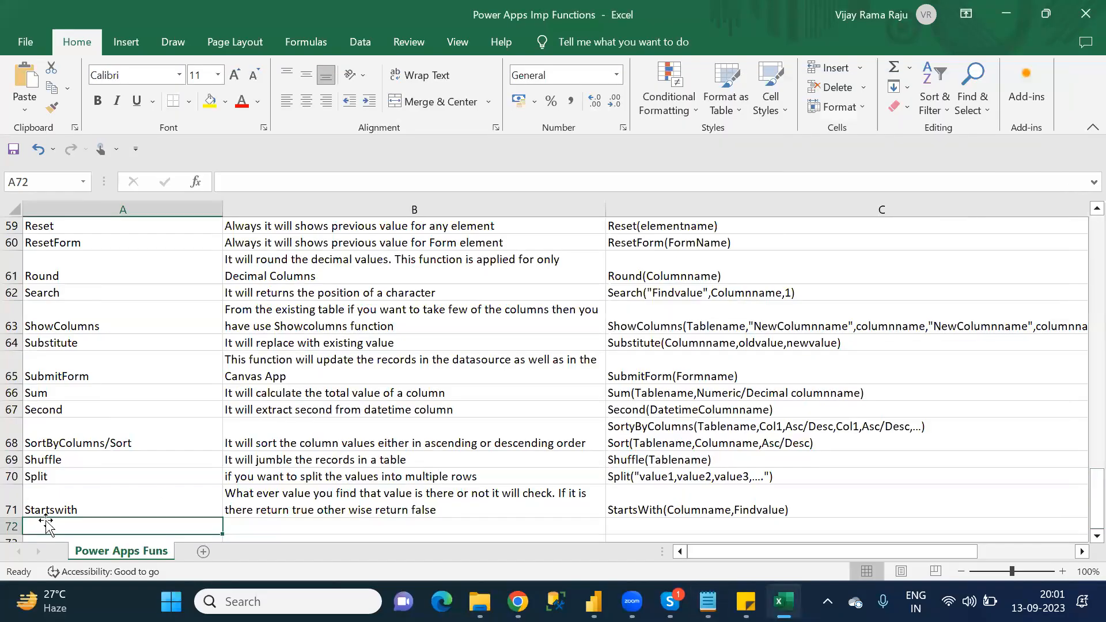
pyautogui.hotkey('alt', 'Tab')
pyautogui.hotkey('alt', 'Tab')
pyautogui.click(84, 524)
pyautogui.write('TH')
pyautogui.press('BackSpace')
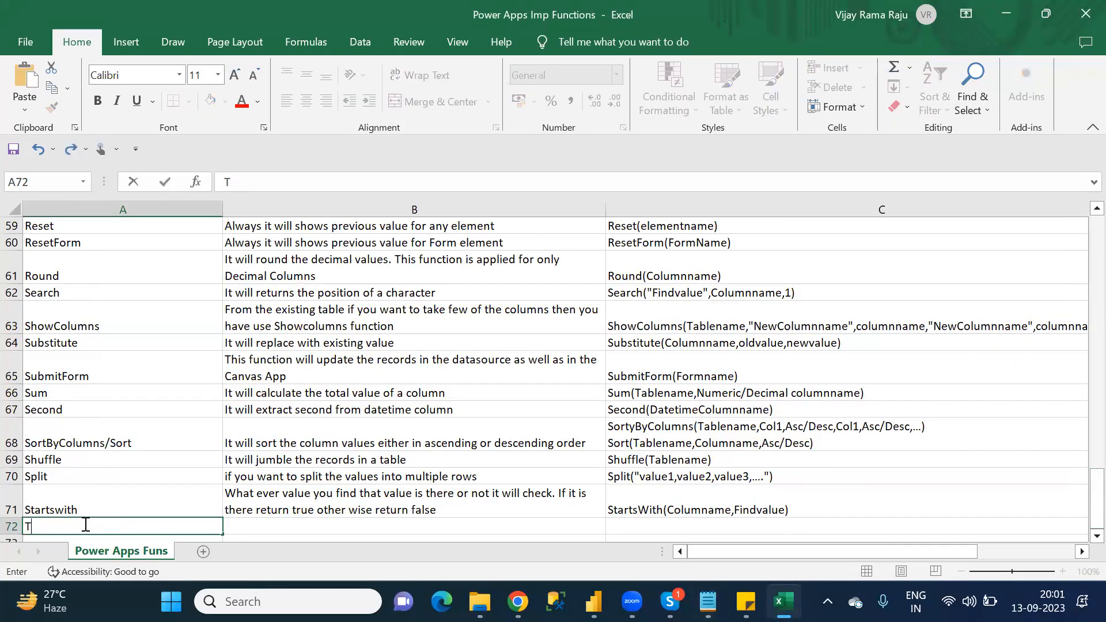
pyautogui.write('hisItem')
pyautogui.press('Tab')
# Step: Begin the ThisItem description in B72 with 'If you want to call the column in any gallery'
pyautogui.hotkey('alt', 'Tab')
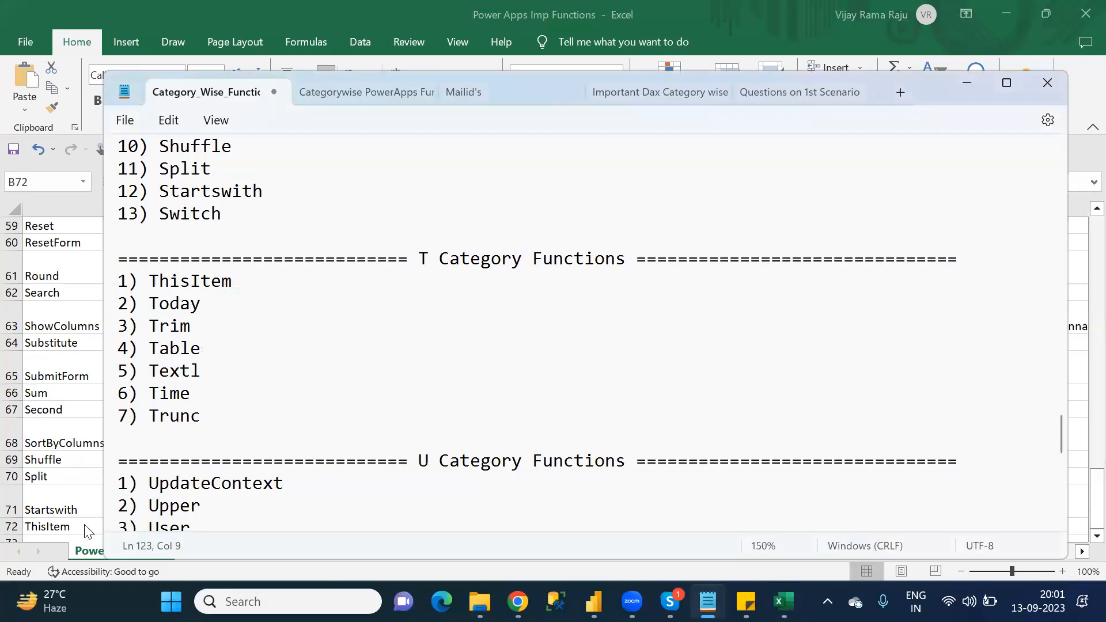
pyautogui.hotkey('alt', 'Tab')
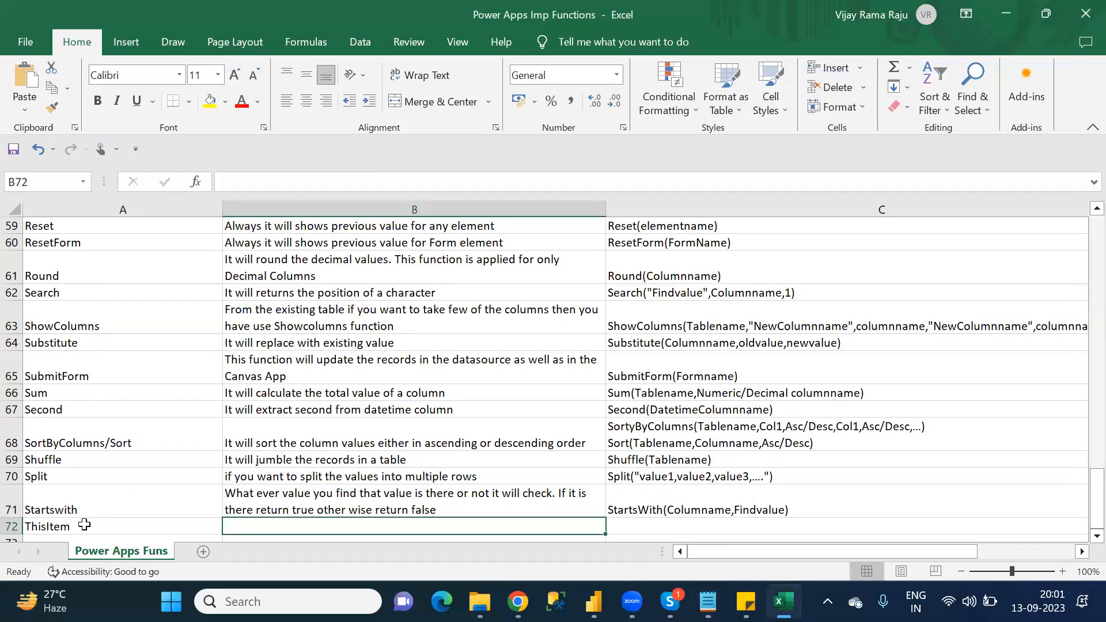
pyautogui.write('If you want to call the column')
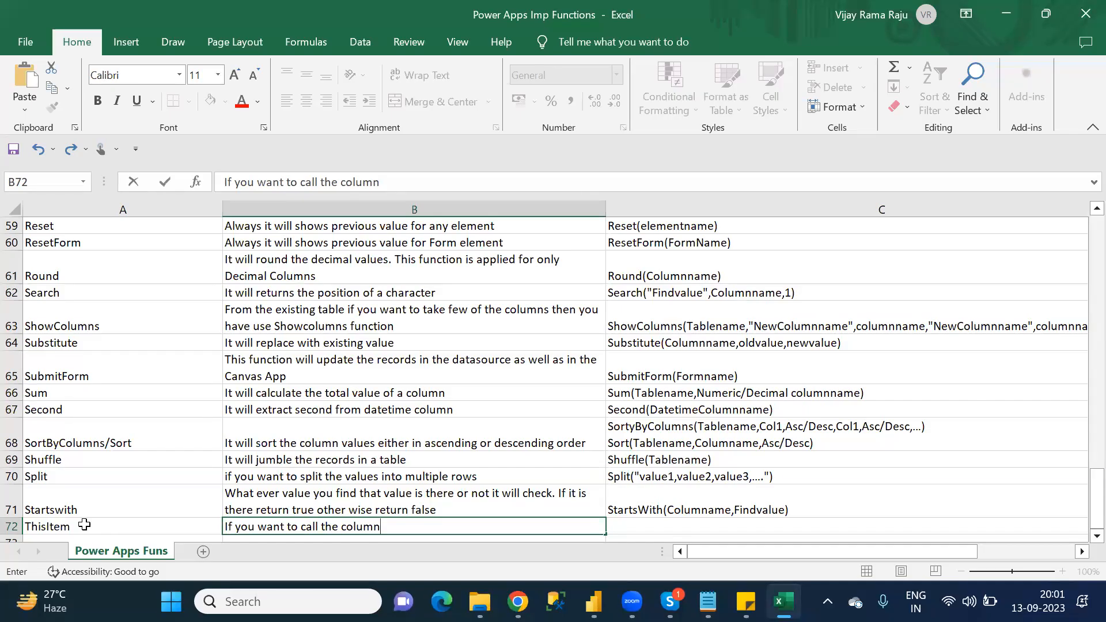
pyautogui.write(' in any gallery')
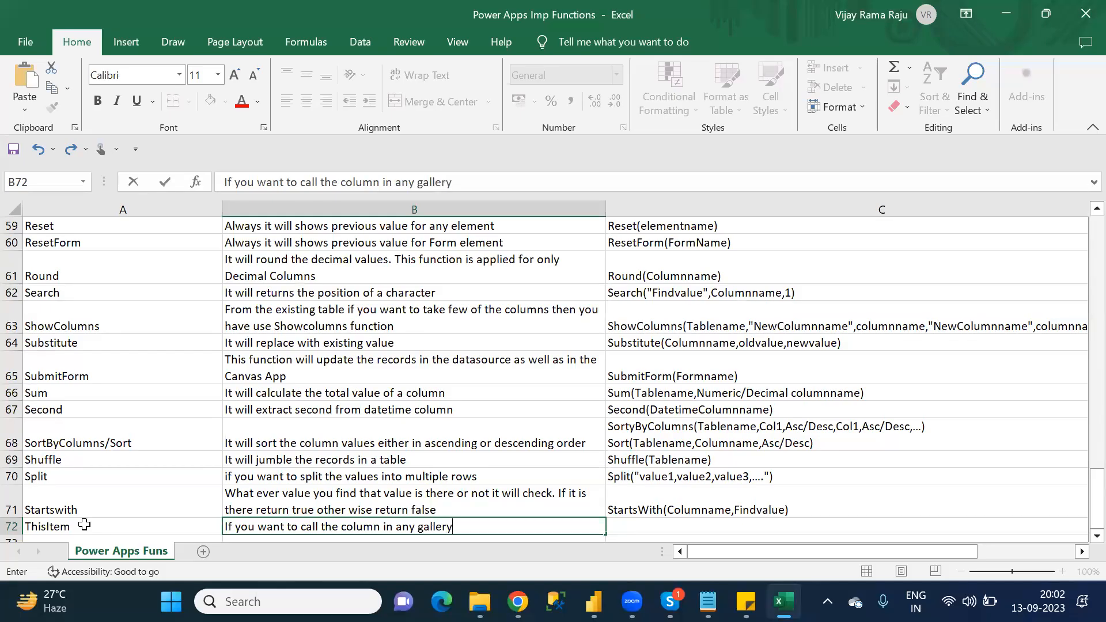
pyautogui.write('/FOrm')
# Step: Finish the ThisItem description in B72 with '/Form use ThisItem'
pyautogui.press('BackSpace')
pyautogui.press('BackSpace')
pyautogui.press('BackSpace')
pyautogui.write('orm')
pyautogui.write('use This')
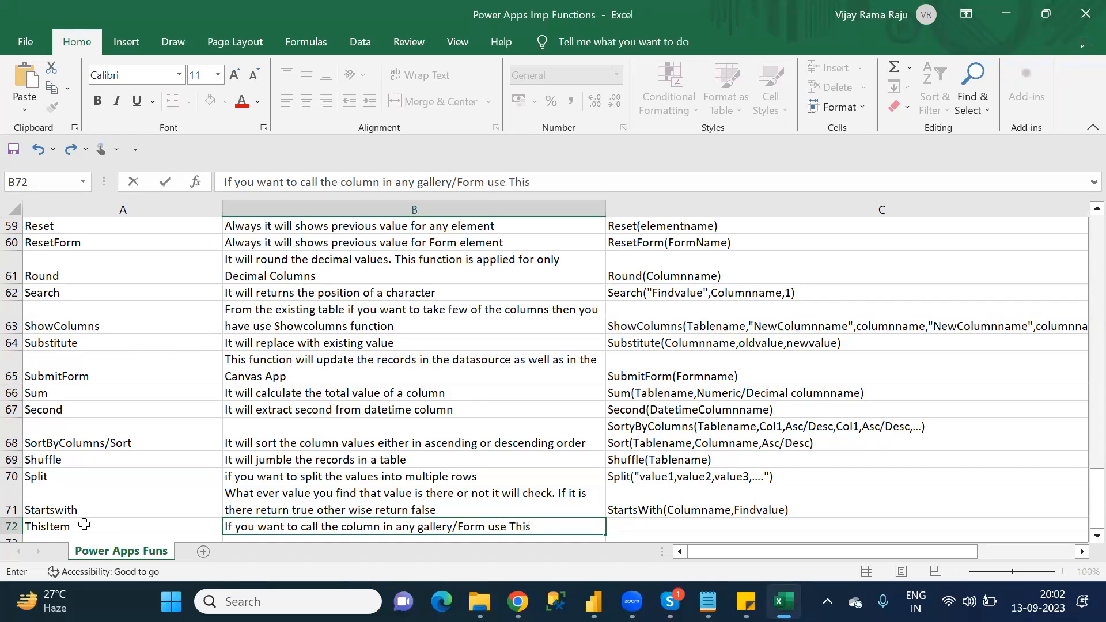
pyautogui.write('Item')
pyautogui.press('Tab')
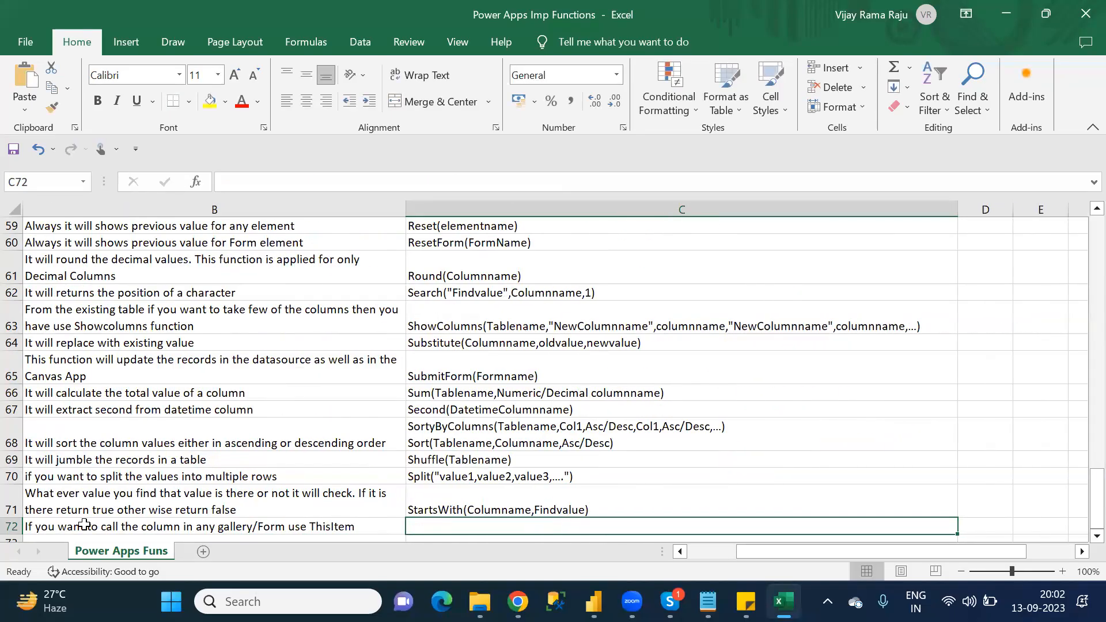
# Step: Enter the ThisItem syntax 'ThisItem.Columnname' in C72 and go to A73
pyautogui.write('Thi')
pyautogui.press('BackSpace')
pyautogui.press('BackSpace')
pyautogui.write('hisItem.Co')
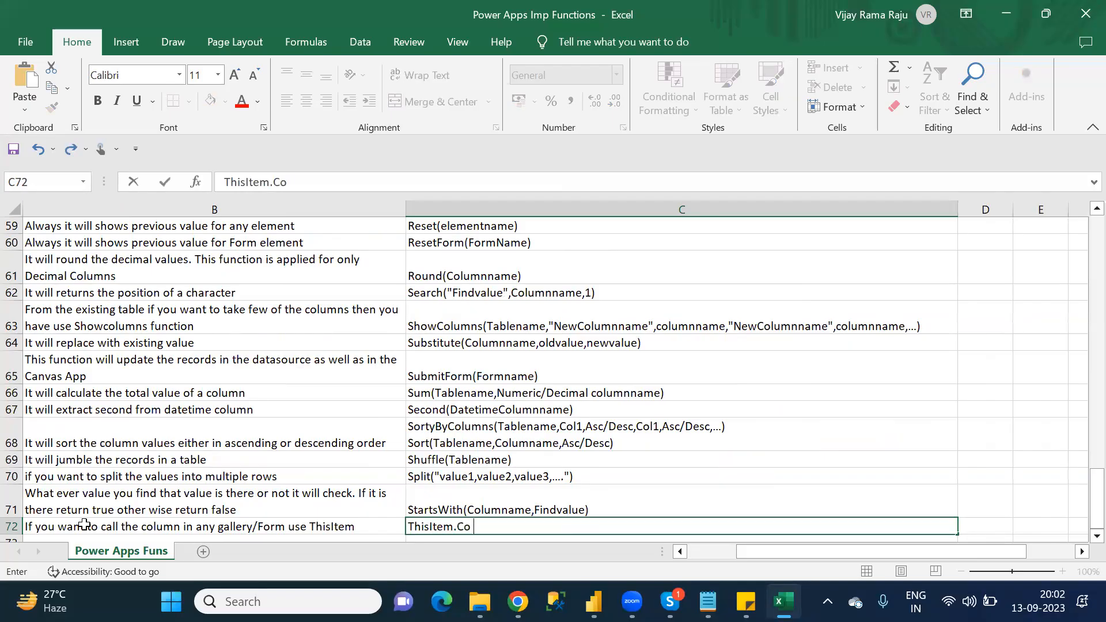
pyautogui.write('lumnname')
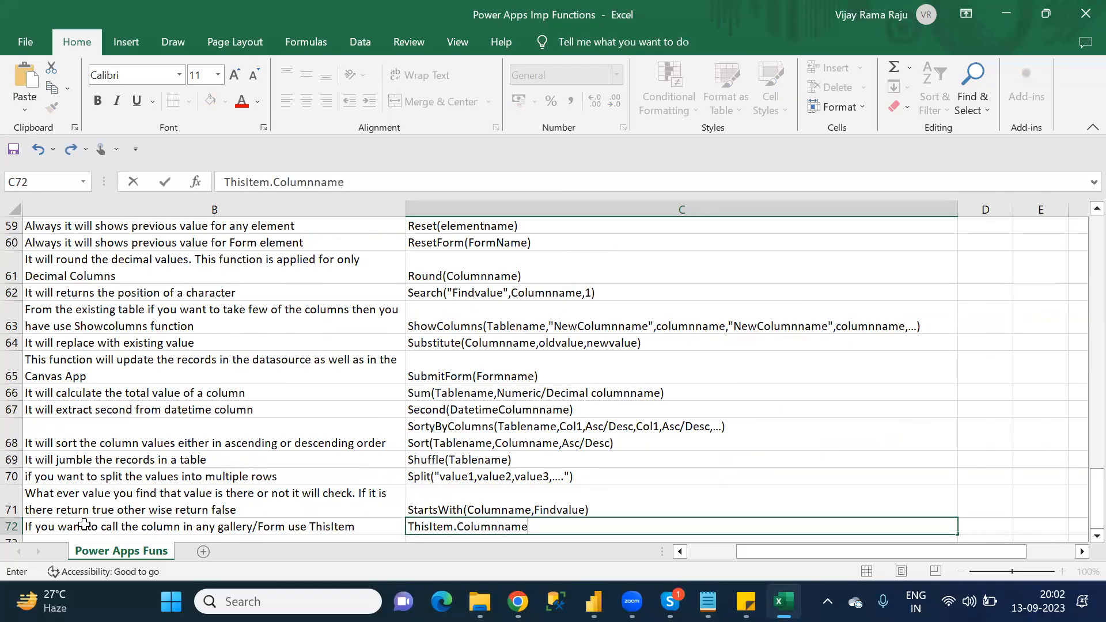
pyautogui.press('Return')
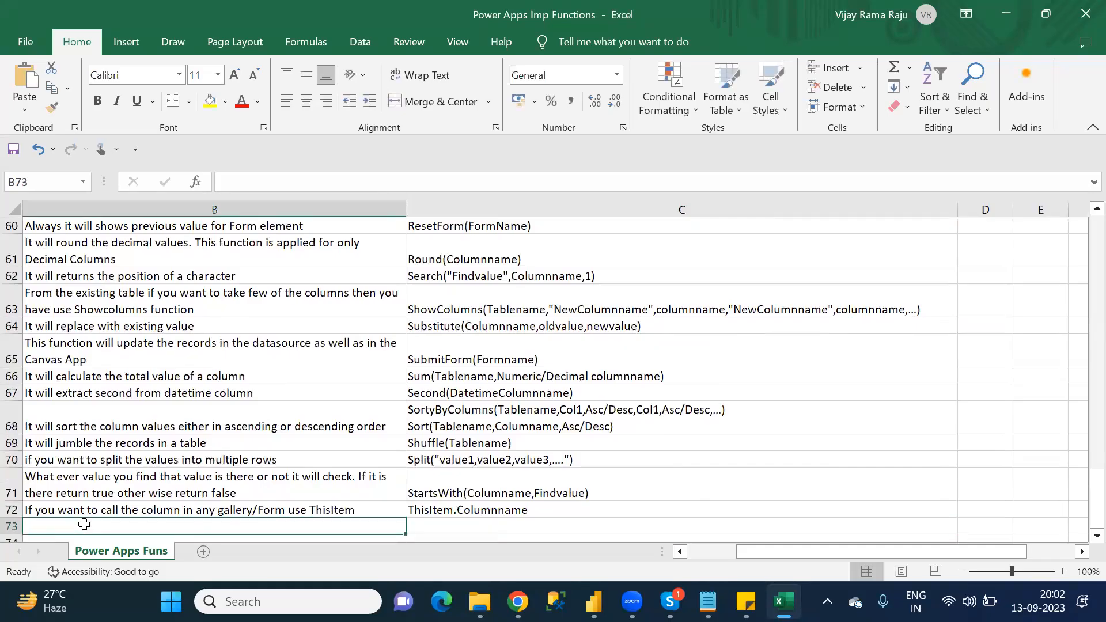
pyautogui.press('Home')
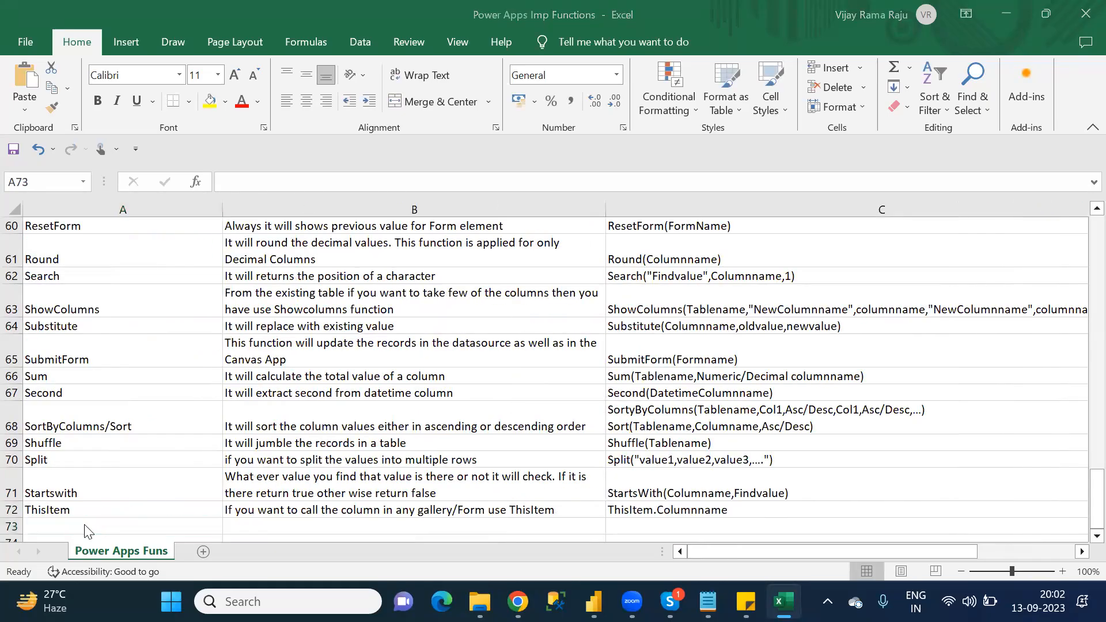
# Step: Switch to Notepad and check the T category list for the function that follows ThisItem
pyautogui.hotkey('alt', 'Tab')
pyautogui.press('Up')
pyautogui.press('Up')
pyautogui.press('Up')
pyautogui.press('Up')
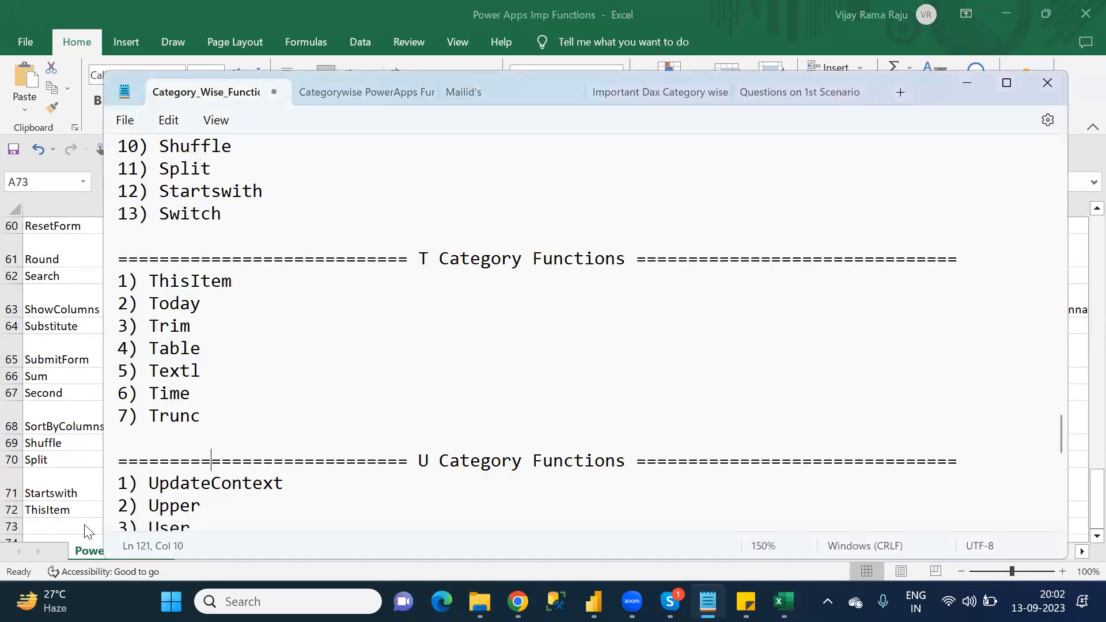
pyautogui.press('Down')
pyautogui.press('Down')
pyautogui.press('Down')
pyautogui.press('Down')
pyautogui.press('Down')
pyautogui.press('Down')
pyautogui.press('Down')
pyautogui.press('Down')
pyautogui.press('Down')
pyautogui.press('Down')
pyautogui.press('Down')
pyautogui.press('Down')
pyautogui.press('Up')
pyautogui.press('Up')
pyautogui.press('Up')
pyautogui.press('Up')
pyautogui.press('Up')
pyautogui.press('Up')
pyautogui.press('Up')
pyautogui.press('Up')
pyautogui.press('Up')
pyautogui.press('Up')
pyautogui.press('Up')
pyautogui.press('Up')
pyautogui.press('Up')
pyautogui.press('Up')
pyautogui.press('Up')
pyautogui.press('Up')
pyautogui.press('Up')
pyautogui.press('Up')
pyautogui.press('Up')
pyautogui.press('Up')
pyautogui.press('Up')
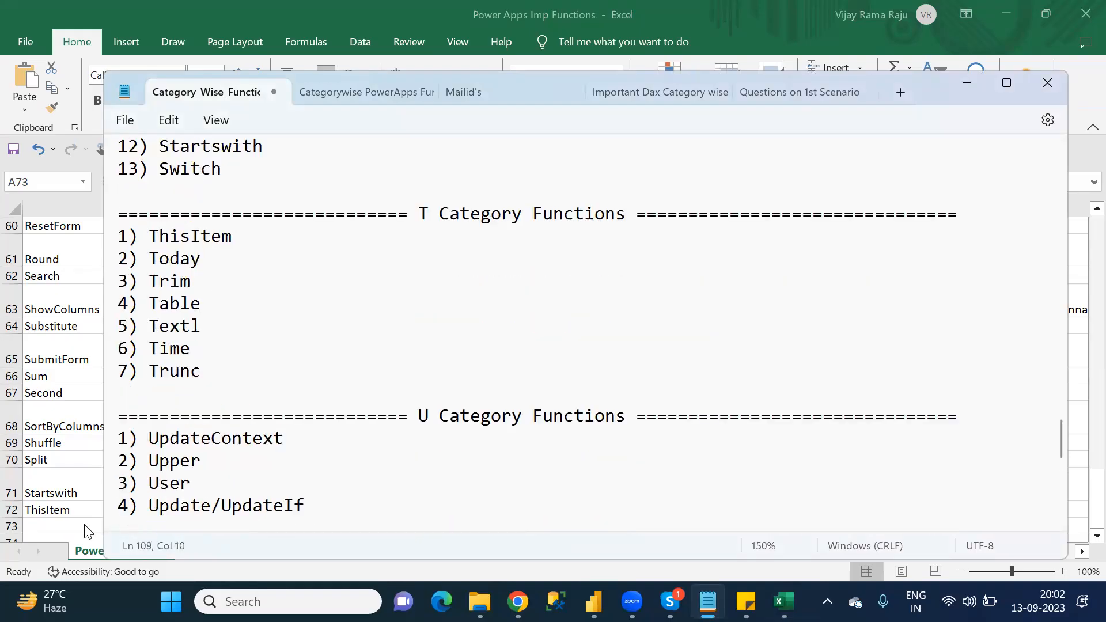
# Step: Copy the function name Today from the Notepad T category list into A73 in Excel
pyautogui.doubleClick(182, 262)
pyautogui.press('Right')
pyautogui.doubleClick(183, 262)
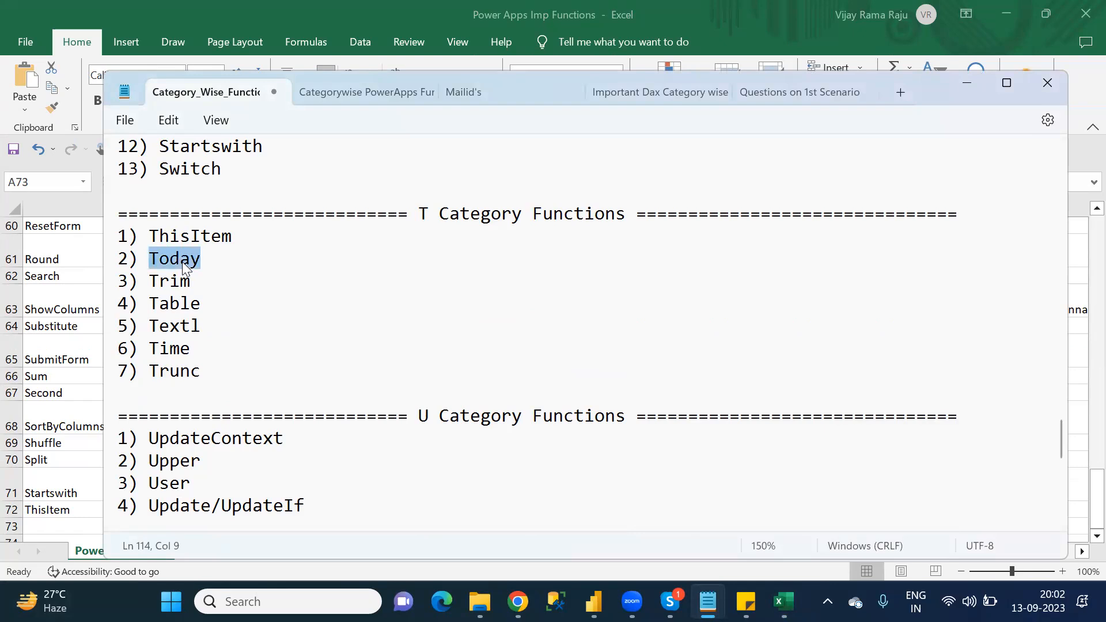
pyautogui.hotkey('ctrl', 'c')
pyautogui.click(78, 525)
pyautogui.hotkey('ctrl', 'v')
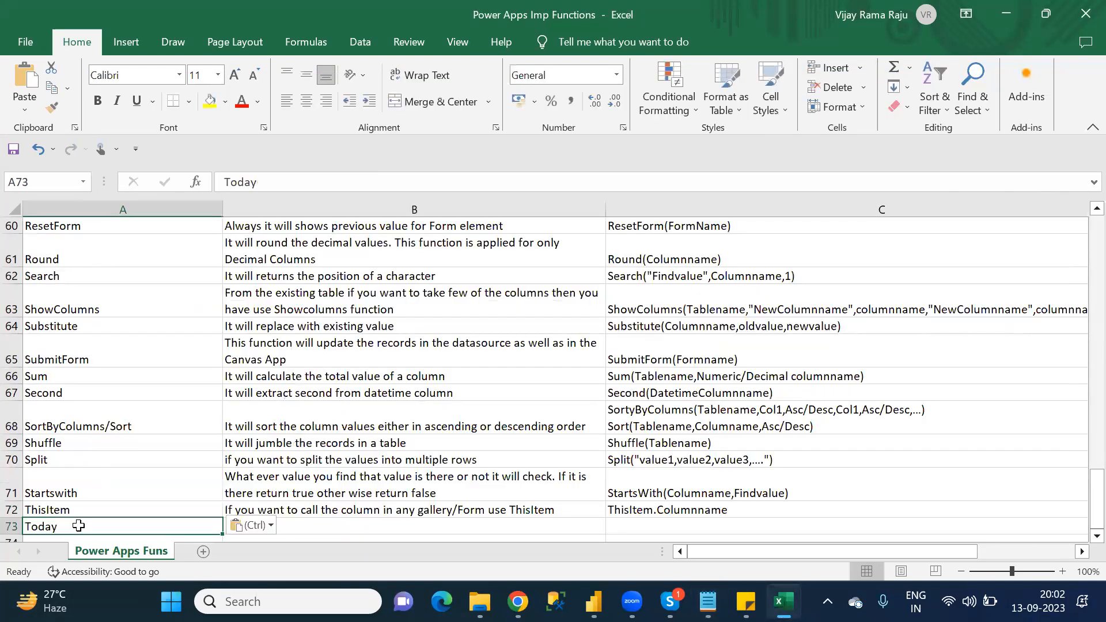
# Step: Enter the Today description 'It will display currect date' in B73
pyautogui.press('Tab')
pyautogui.write('I')
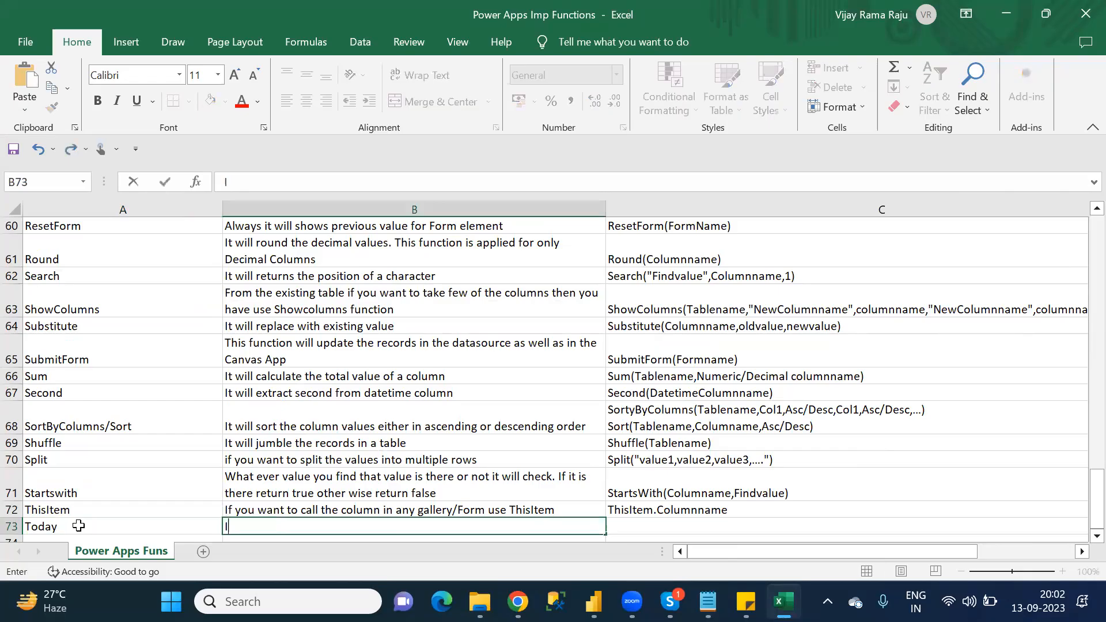
pyautogui.write('t will display cure')
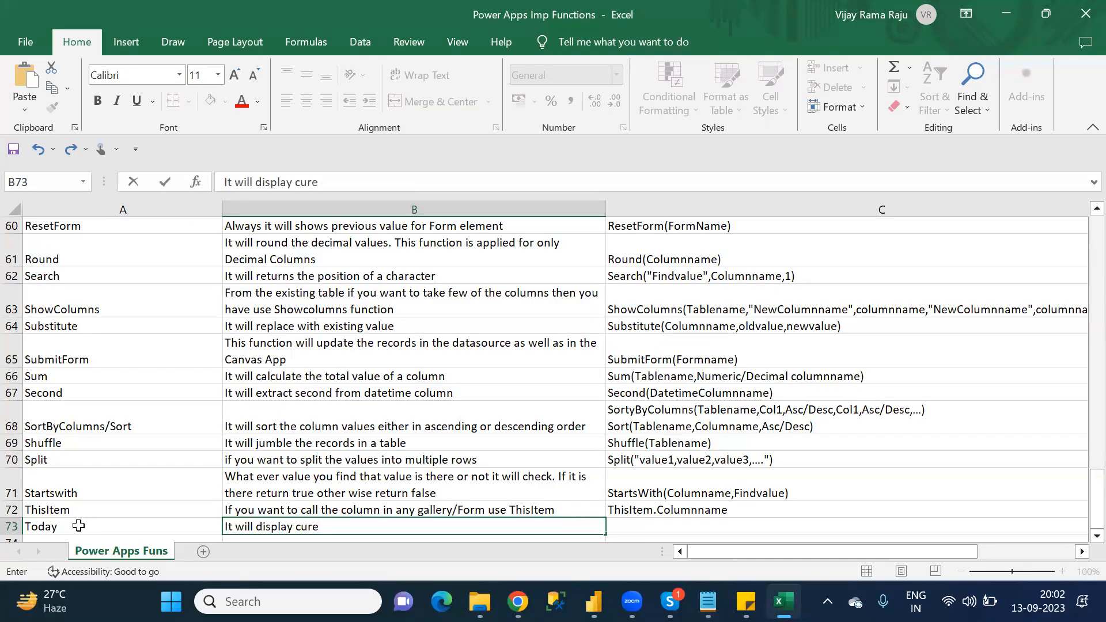
pyautogui.press('BackSpace')
pyautogui.write('rect date')
# Step: Enter the Today syntax 'Today()' in C73 and go to row 74
pyautogui.press('Tab')
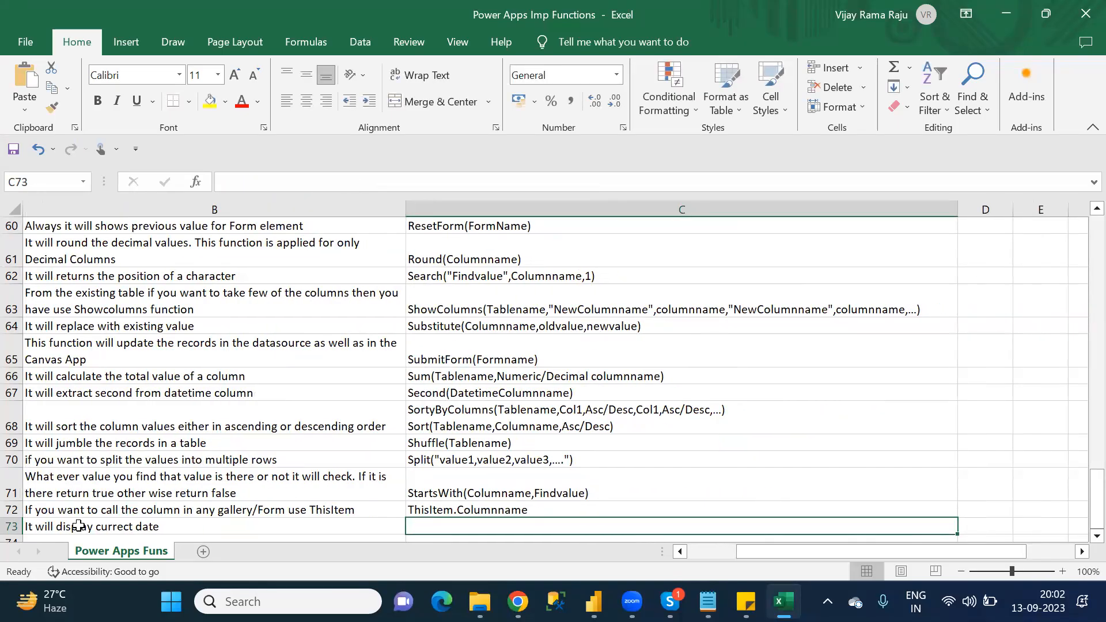
pyautogui.write('today')
pyautogui.press('BackSpace')
pyautogui.press('BackSpace')
pyautogui.press('BackSpace')
pyautogui.press('BackSpace')
pyautogui.press('BackSpace')
pyautogui.write('Today')
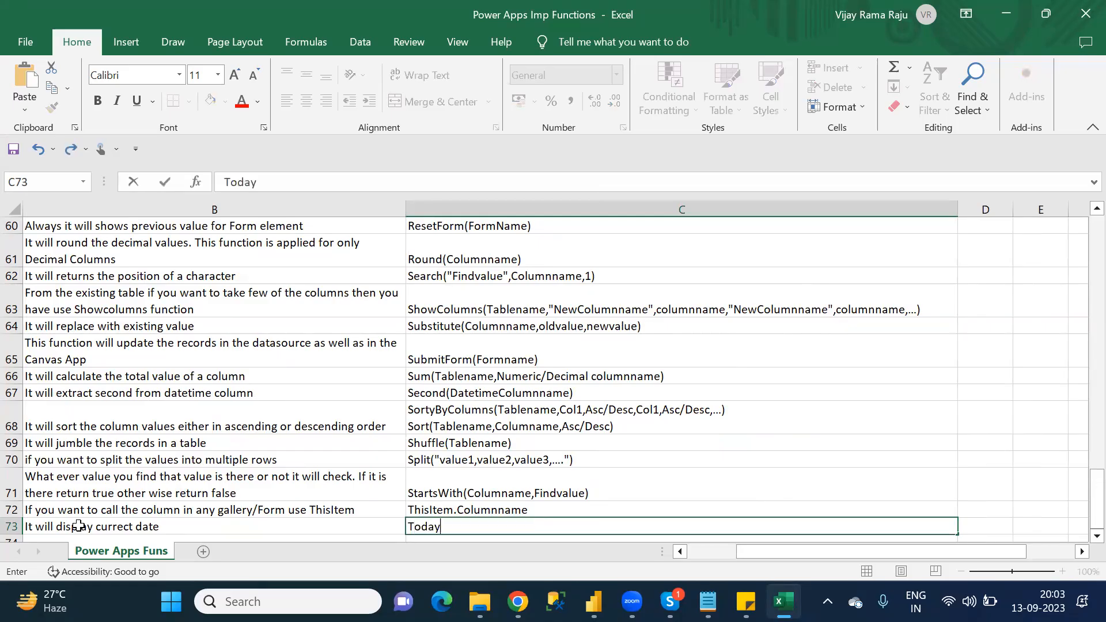
pyautogui.write('()')
pyautogui.hotkey('ctrl', 'Return')
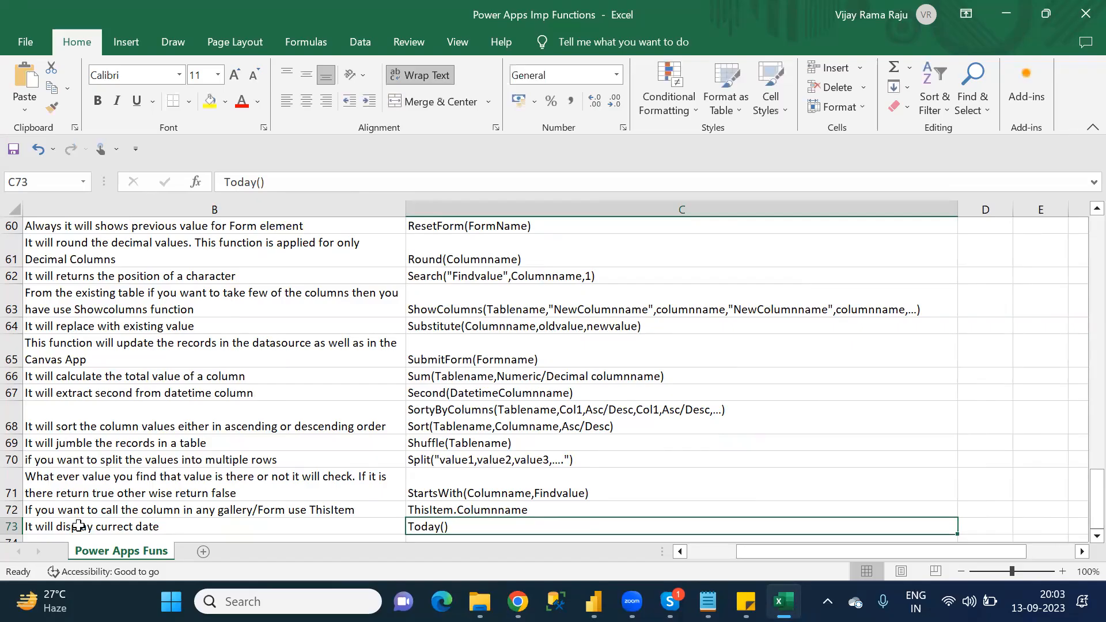
pyautogui.press('Return')
# Step: Check the Notepad T category list for the function after Today and enter Trim in A74 in Excel
pyautogui.click(78, 526)
pyautogui.hotkey('alt', 'Tab')
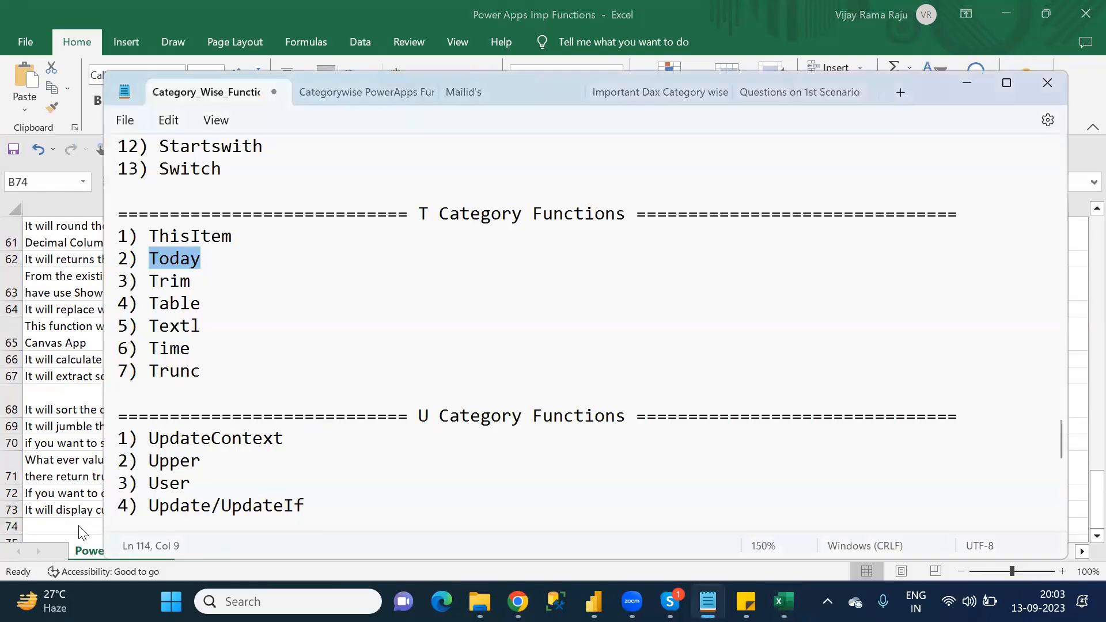
pyautogui.hotkey('alt', 'Tab')
pyautogui.press('Left')
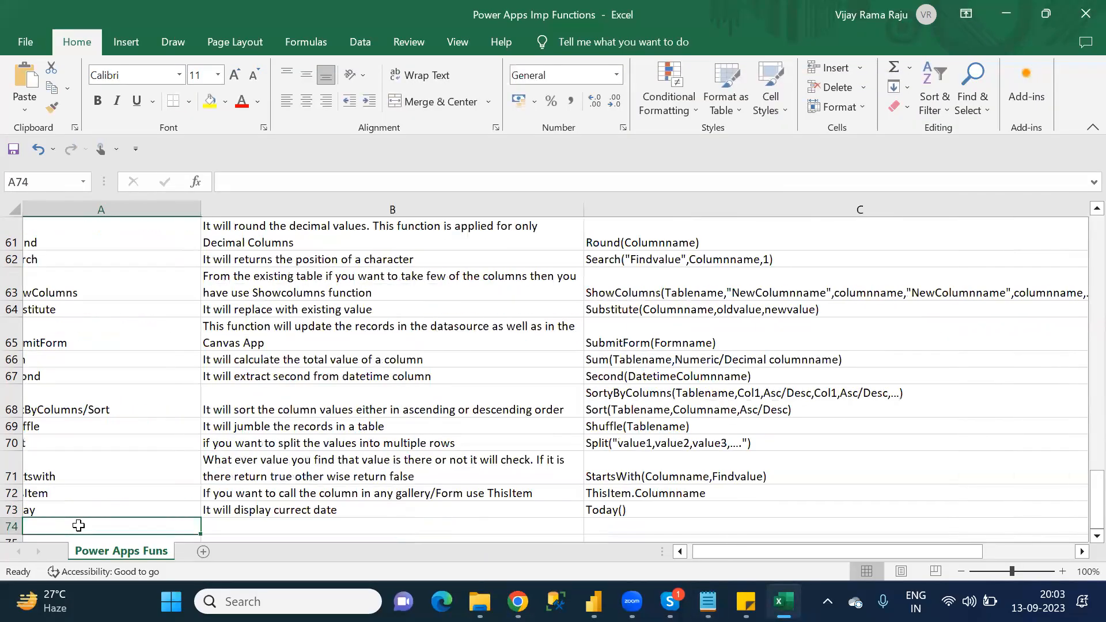
pyautogui.write('Trim')
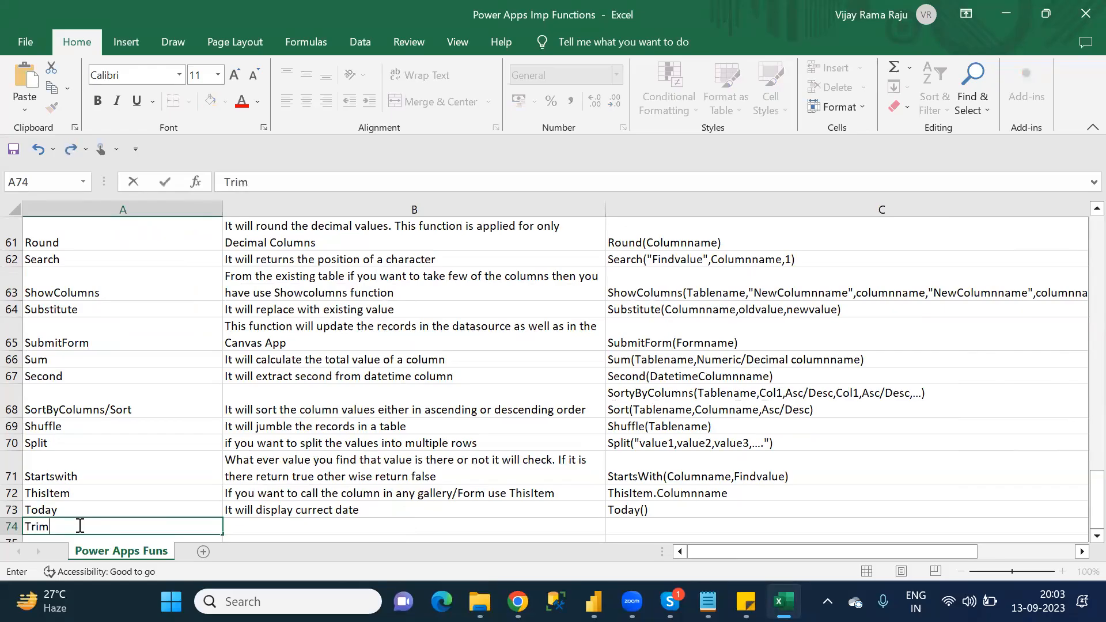
# Step: Enter the Trim description 'Removing spaces from column' in B74
pyautogui.press('Tab')
pyautogui.write('Remvo')
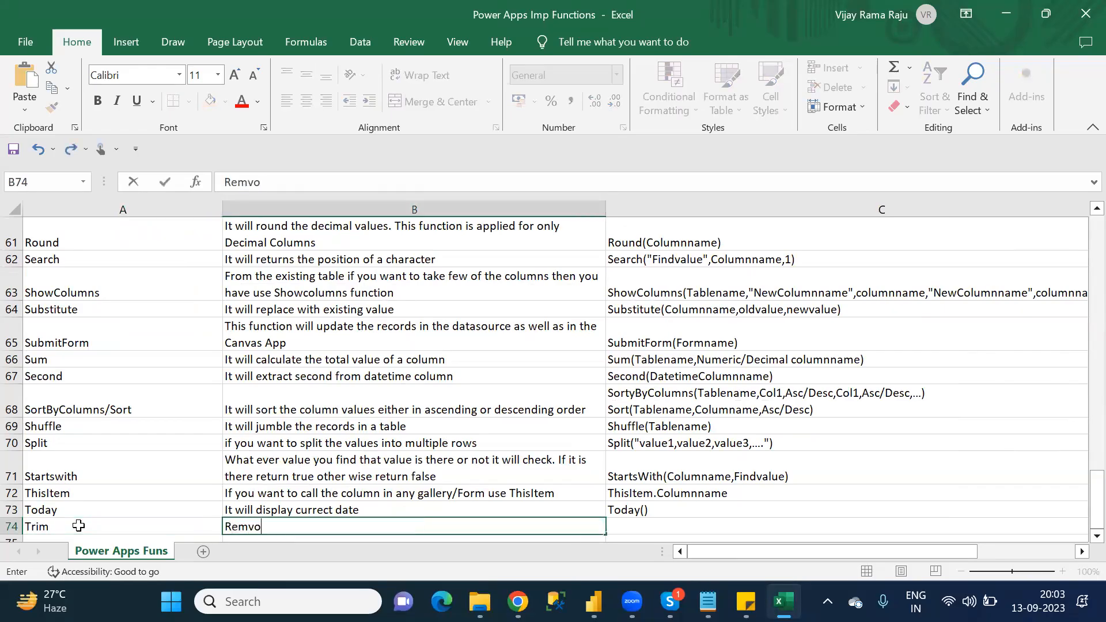
pyautogui.press('BackSpace')
pyautogui.press('BackSpace')
pyautogui.write('oving spaces fro')
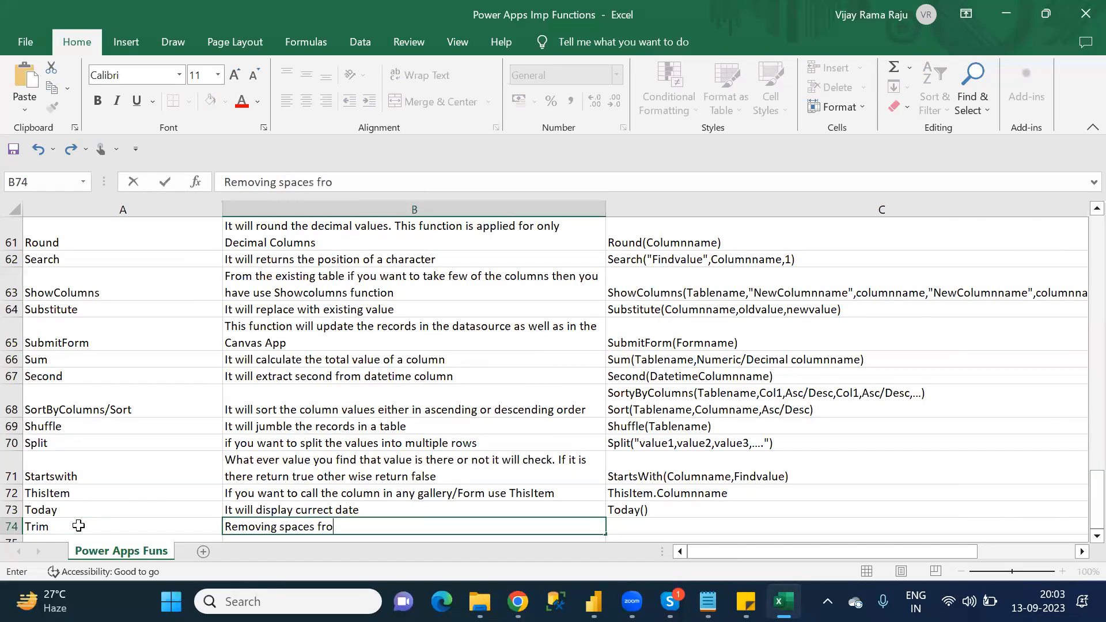
pyautogui.write('m column')
# Step: Enter the Trim syntax 'Trim(Columnname)' in C74 and go to A75
pyautogui.press('Tab')
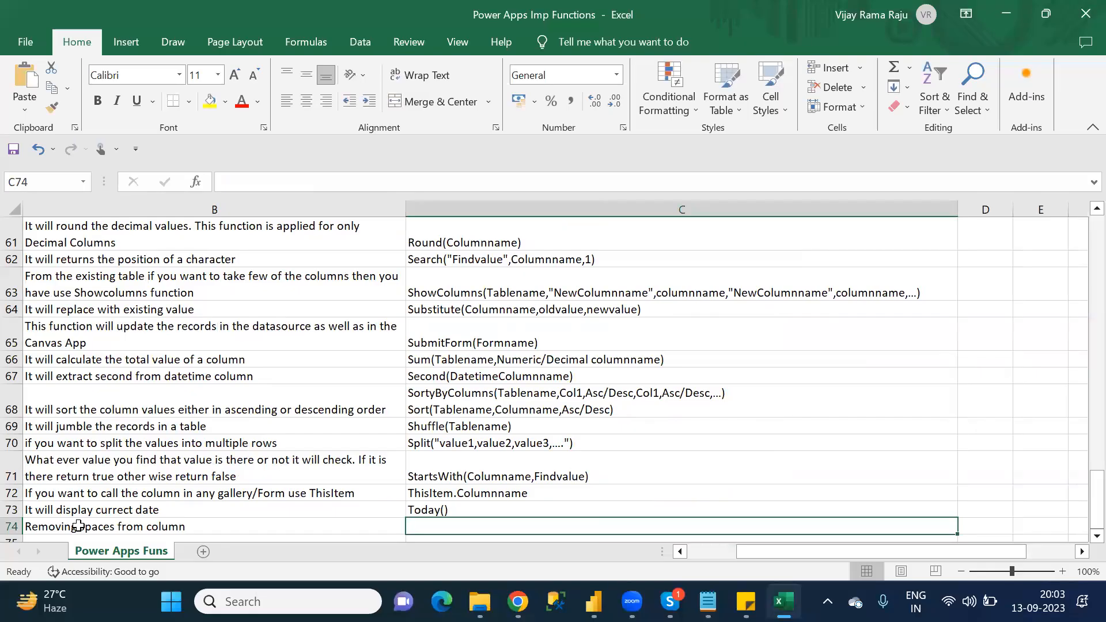
pyautogui.write('Trim(Column')
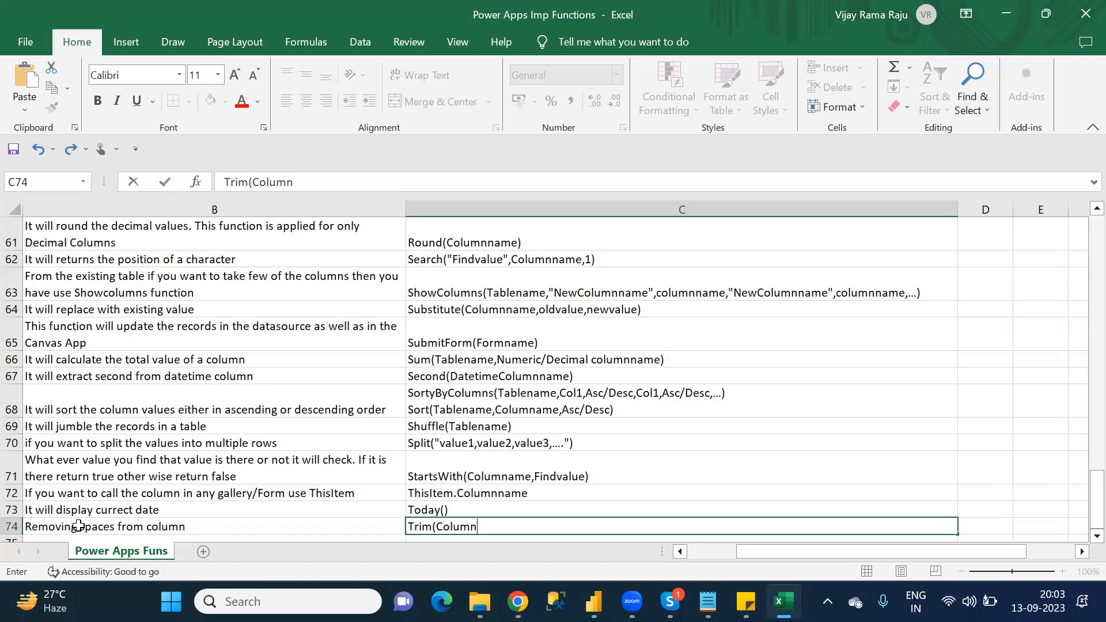
pyautogui.write('name)')
pyautogui.click(78, 525)
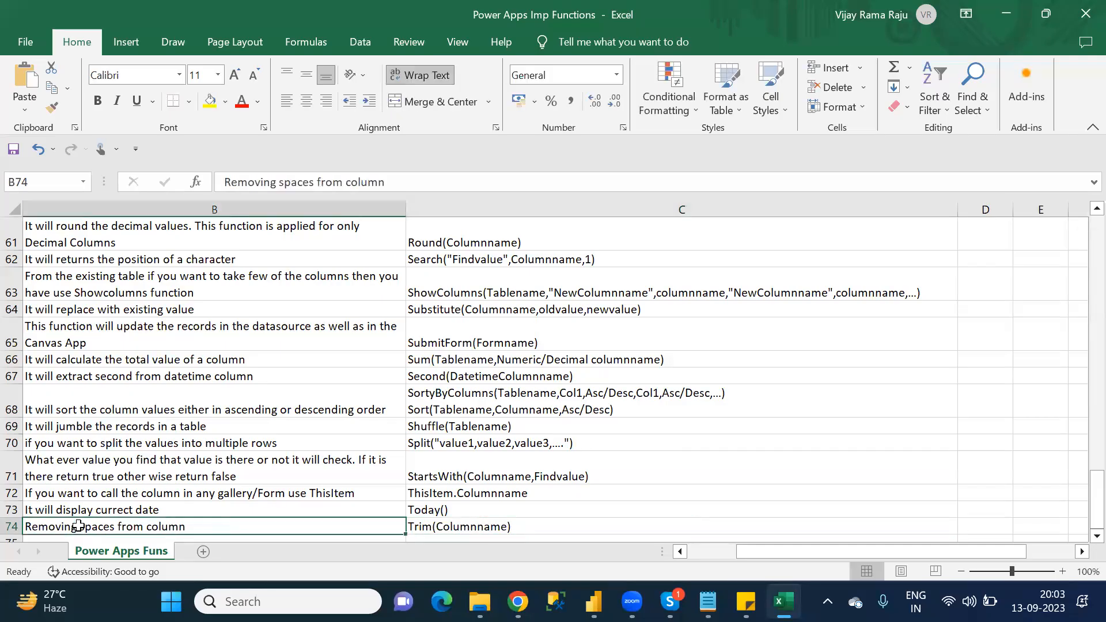
pyautogui.press('Left')
pyautogui.write('Trim')
pyautogui.press('Return')
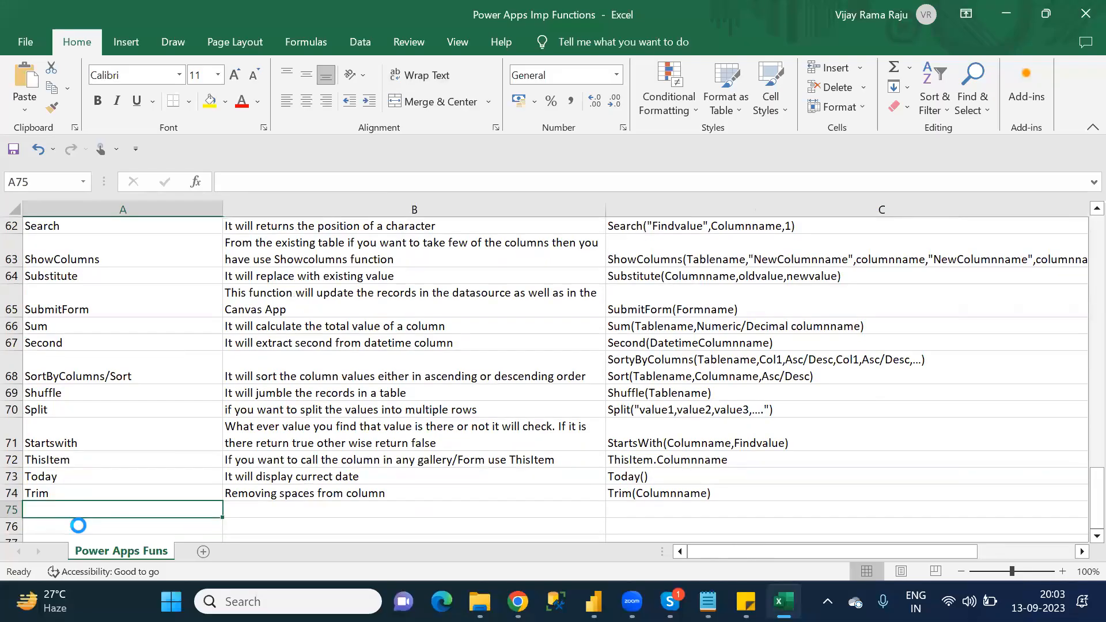
# Step: Check the Notepad T category list for the function after Trim and enter Table in A75 in Excel
pyautogui.hotkey('alt', 'Tab')
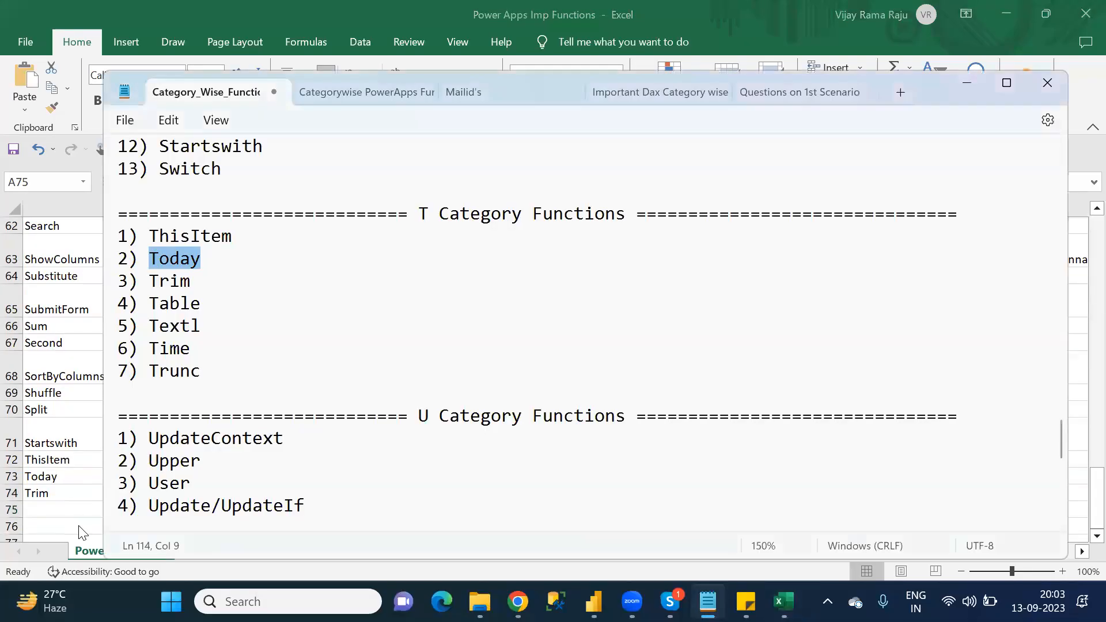
pyautogui.press('Down')
pyautogui.hotkey('alt', 'Tab')
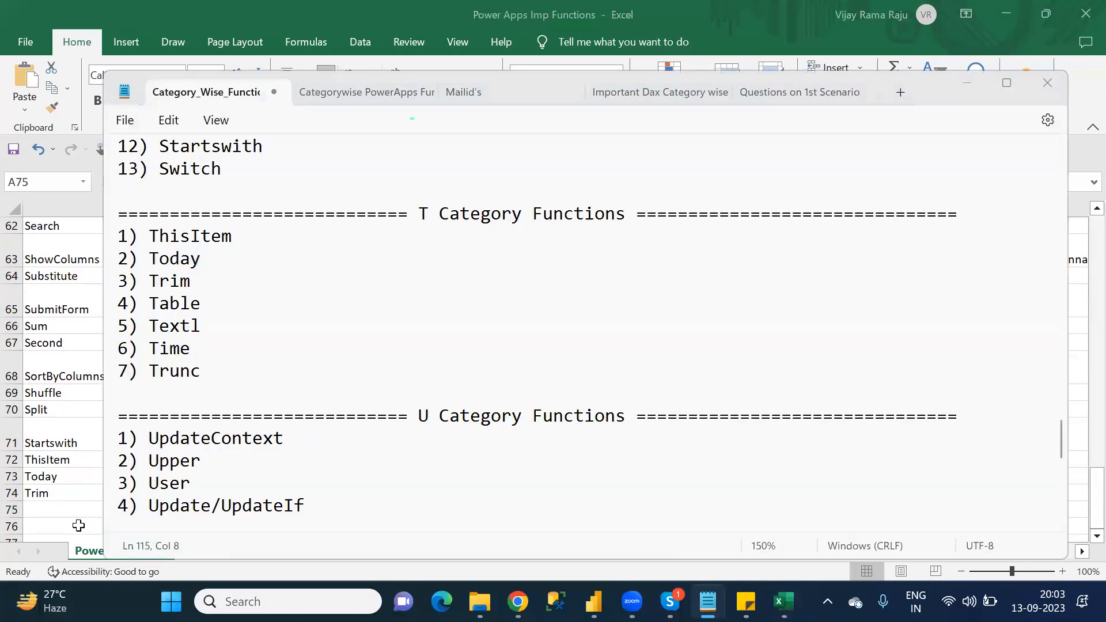
pyautogui.write('Table')
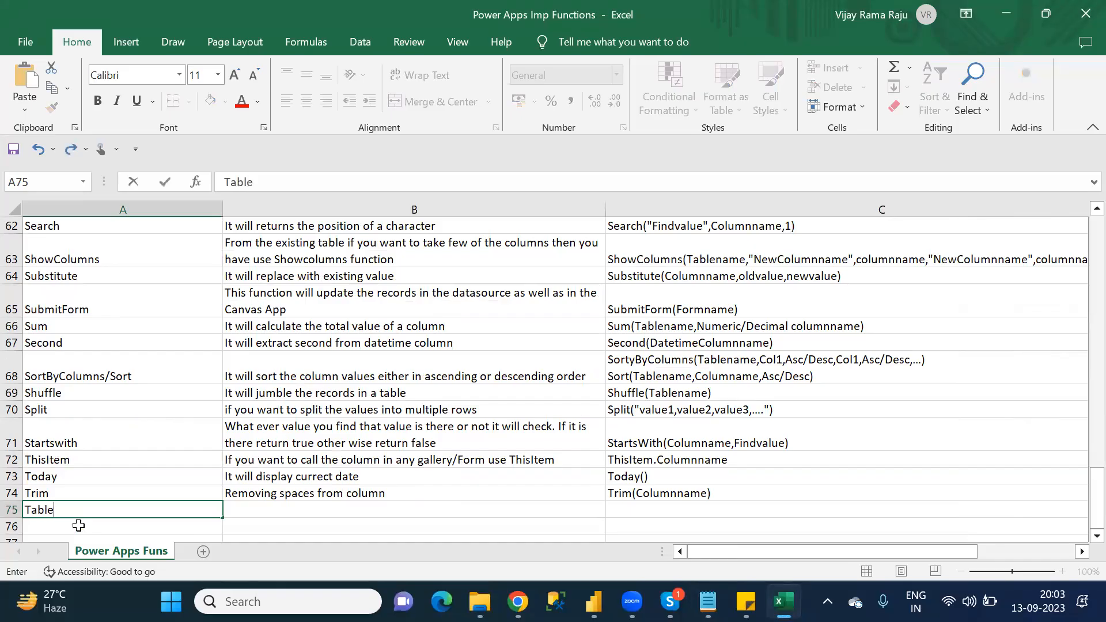
# Step: Enter the Table description 'If you want to create Temporary table use Table function' in B75
pyautogui.press('Tab')
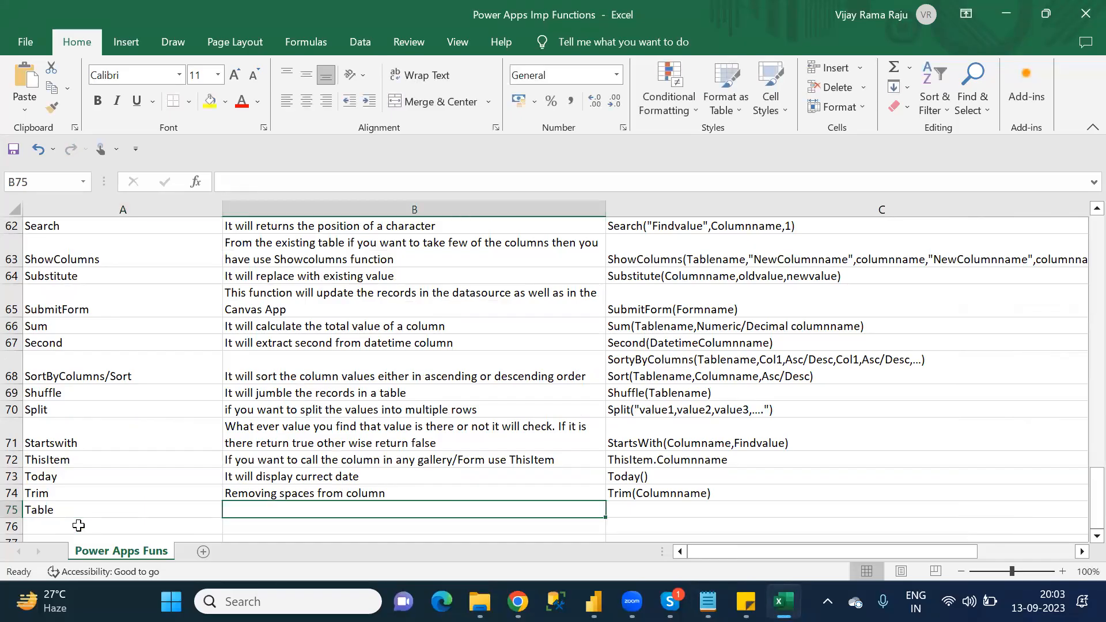
pyautogui.write('If you wna')
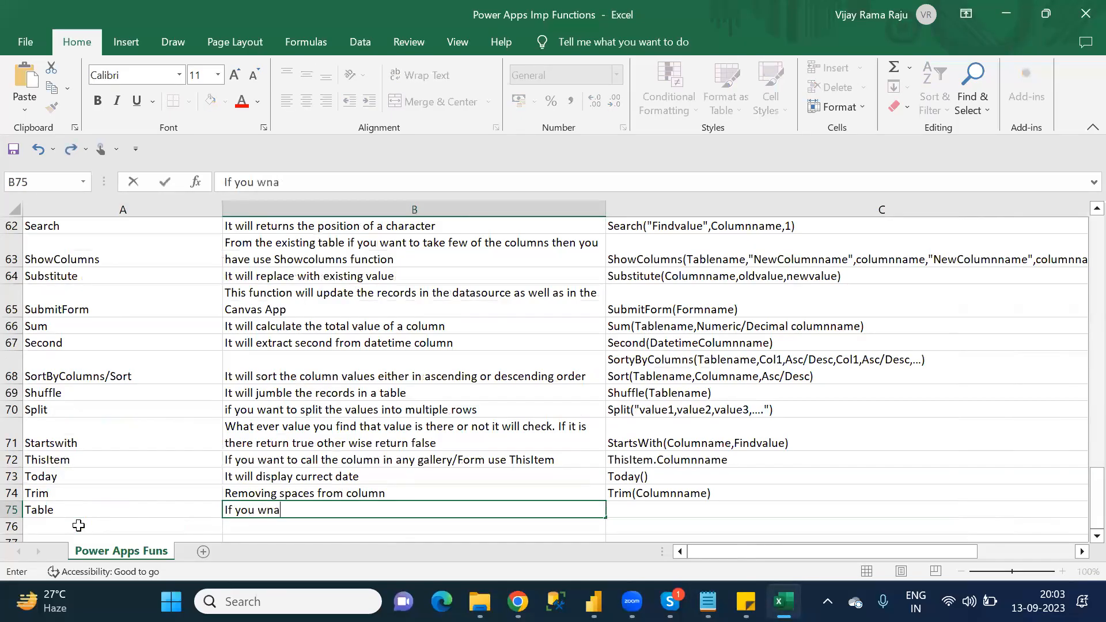
pyautogui.press('BackSpace')
pyautogui.press('BackSpace')
pyautogui.write('ant to create ')
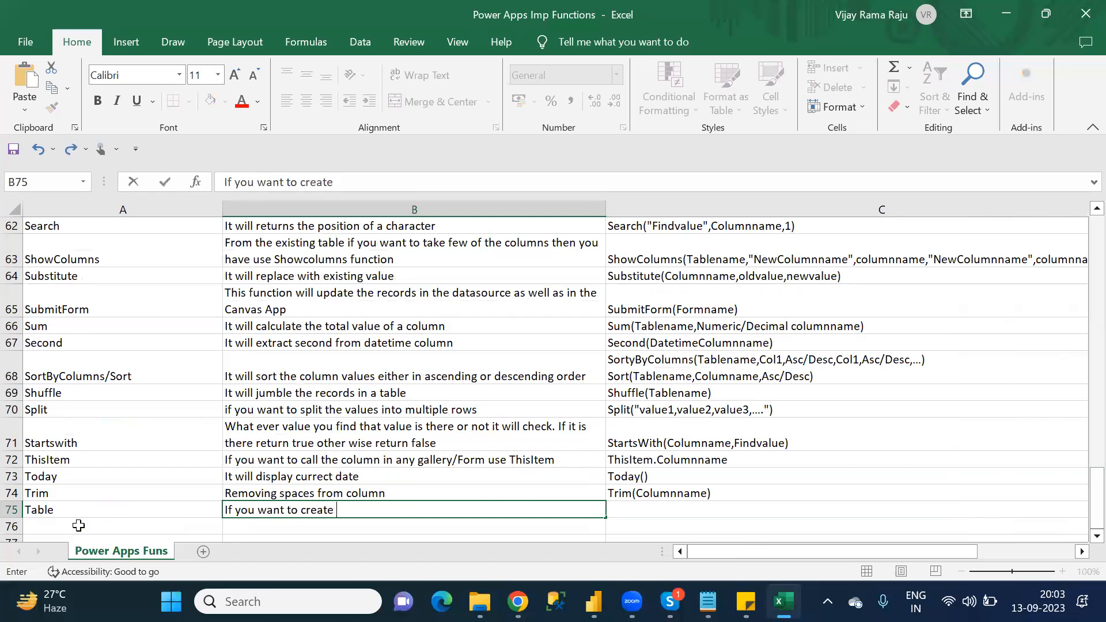
pyautogui.write('Temporary table')
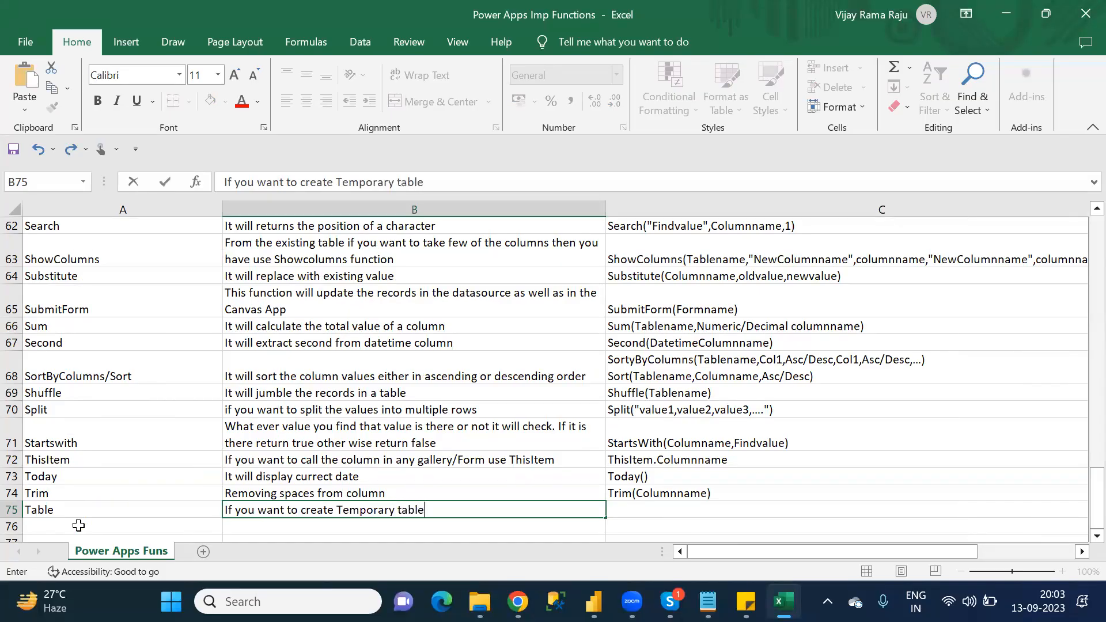
pyautogui.write(' use Table function')
pyautogui.hotkey('ctrl', 'Return')
# Step: Begin the Table syntax in C75 with 'Table(Columnname:value,'
pyautogui.press('Tab')
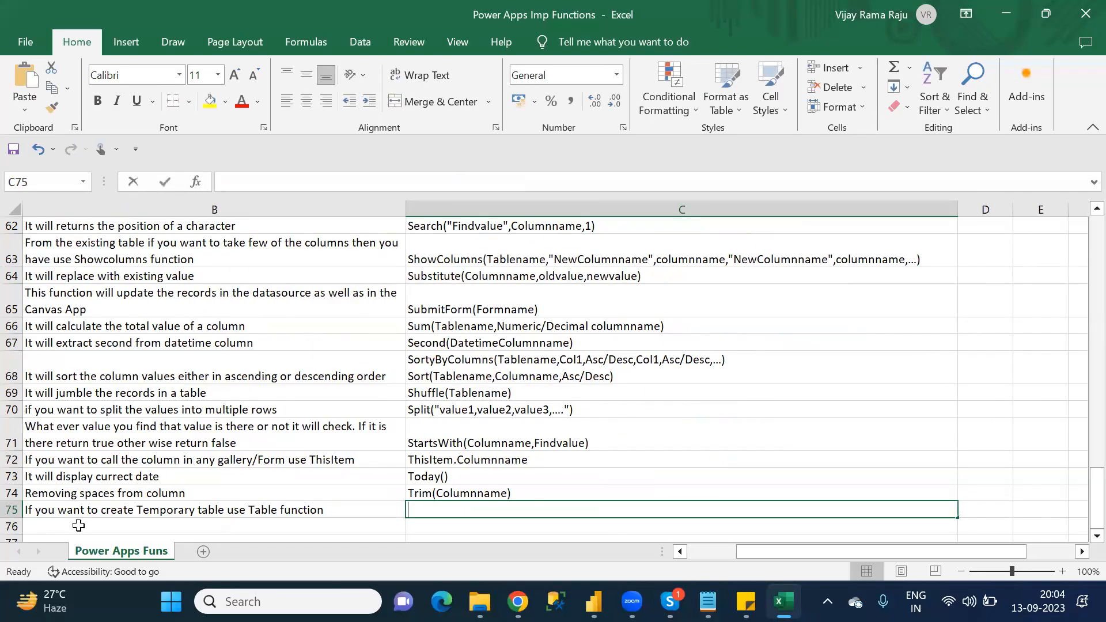
pyautogui.write('Table(Columnname')
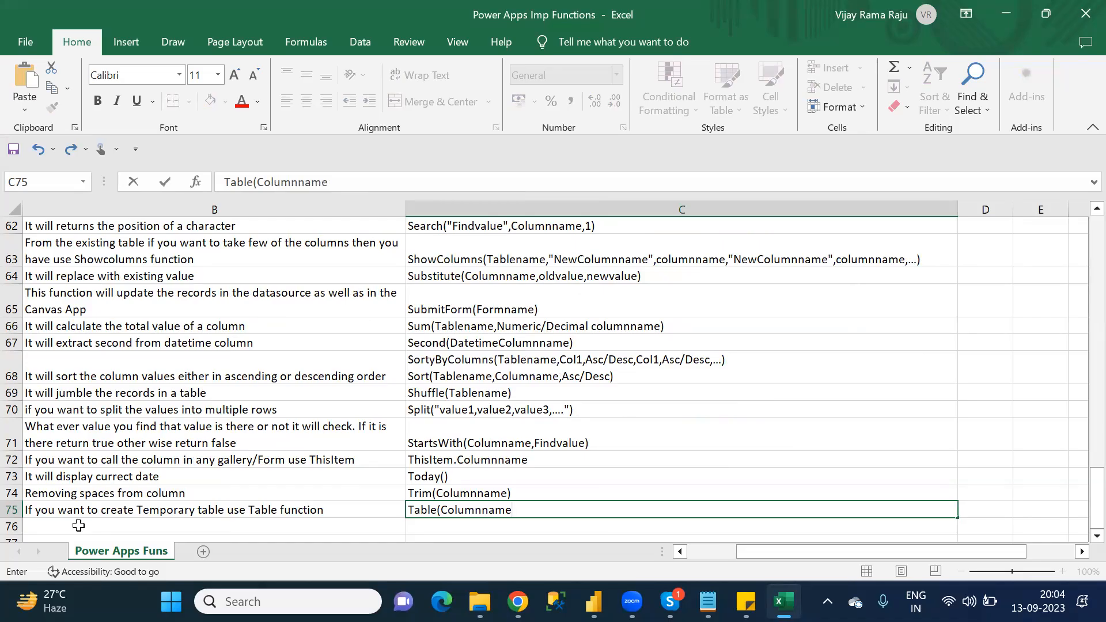
pyautogui.write(':value,')
# Step: Copy 'Columnname:value' as a second argument in C75 and end the Table syntax with ',...)'
pyautogui.moveTo(547, 509); pyautogui.dragTo(445, 510)
pyautogui.hotkey('ctrl', 'c')
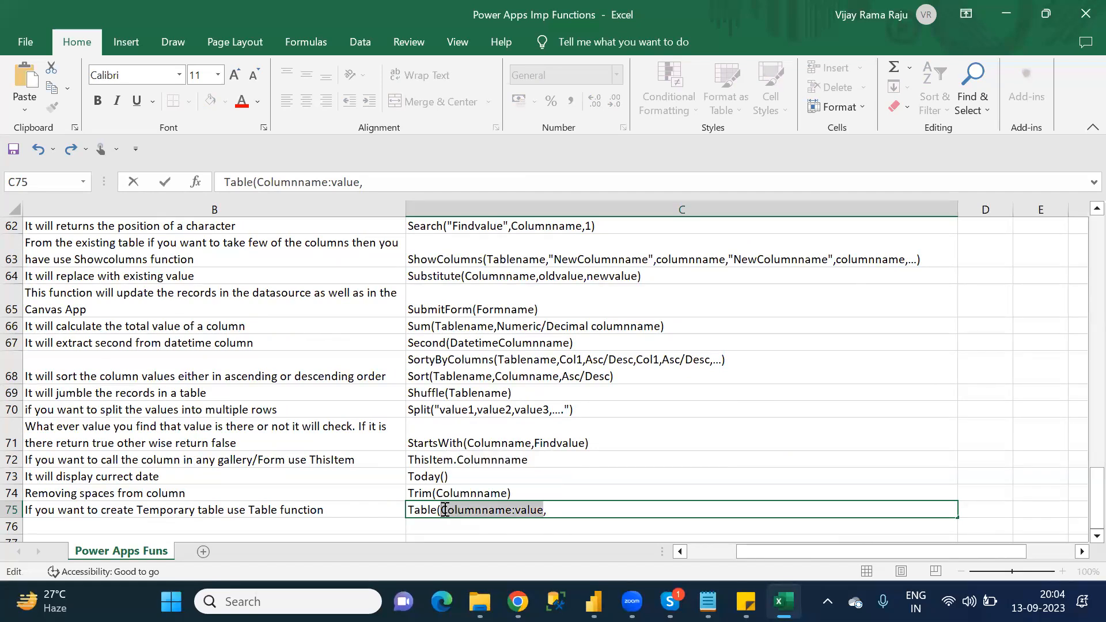
pyautogui.click(561, 509)
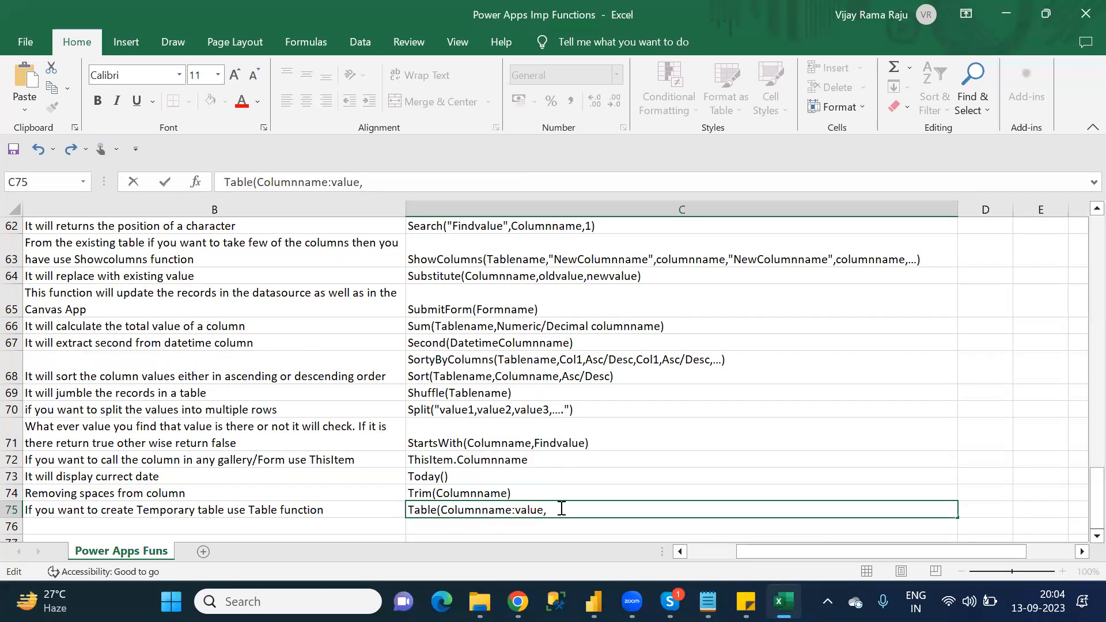
pyautogui.hotkey('ctrl', 'v')
pyautogui.write(',')
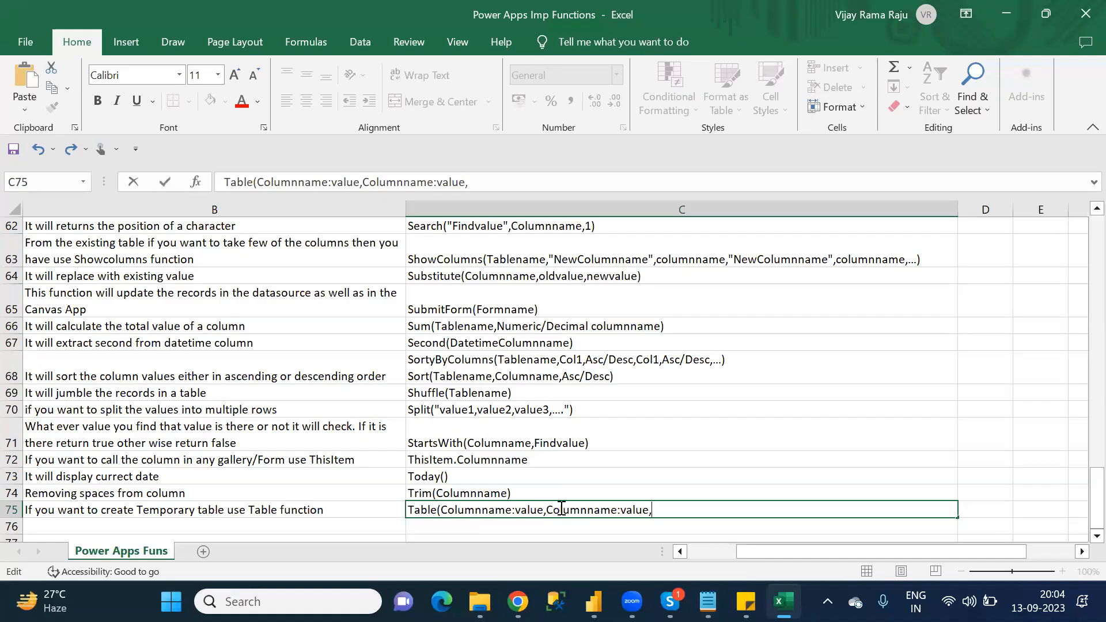
pyautogui.write('...)')
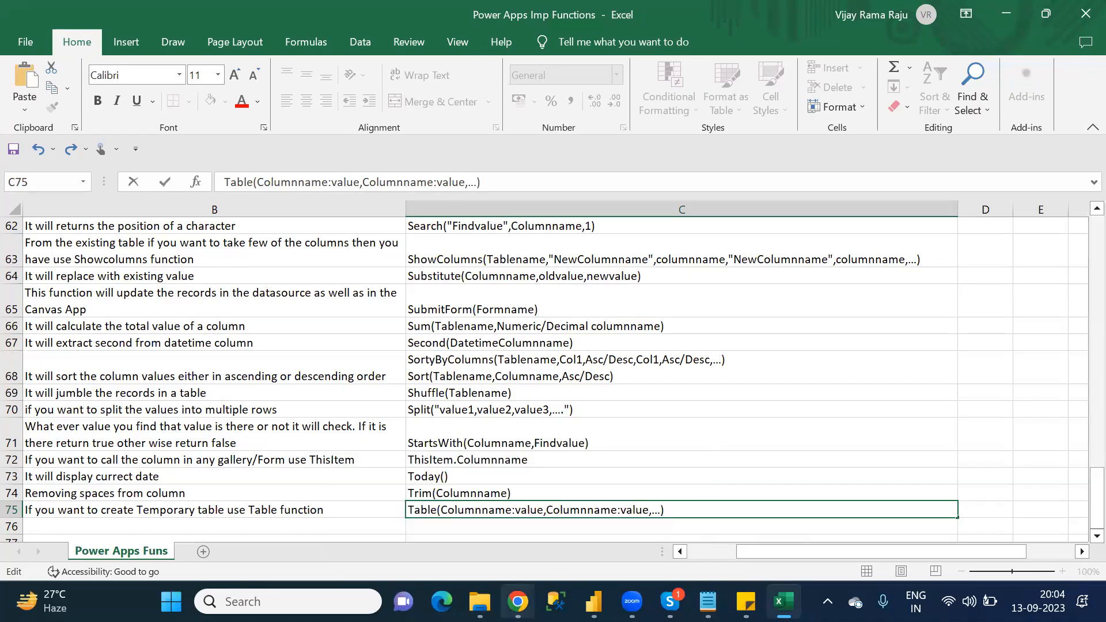
# Step: Switch to Chrome and open the Table function article from the Power Fx formula reference in a new tab
pyautogui.click(517, 601)
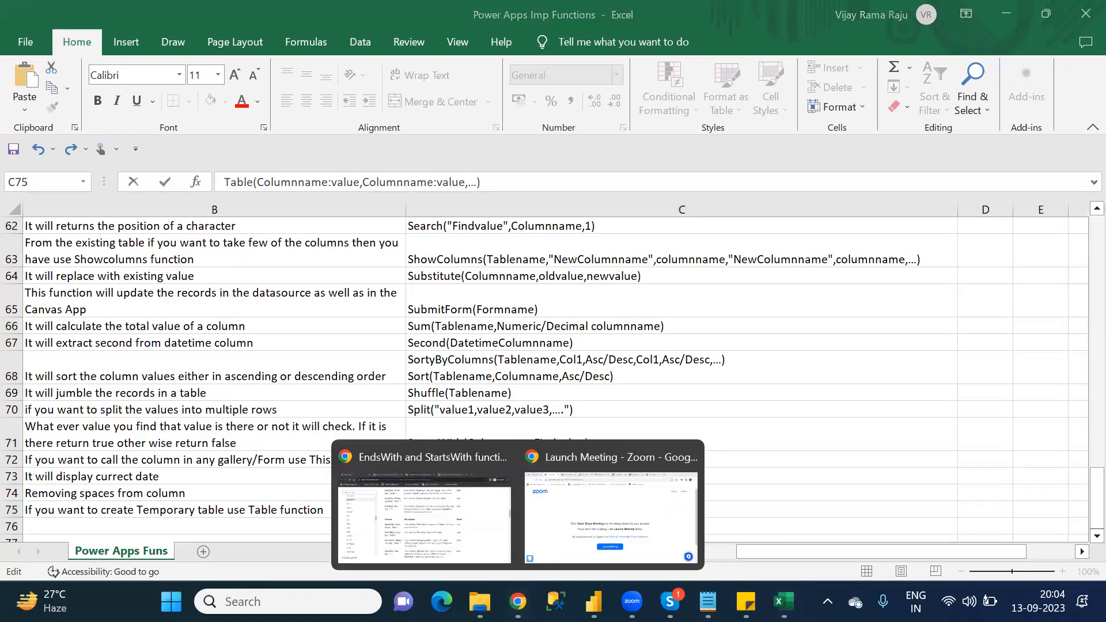
pyautogui.click(476, 553)
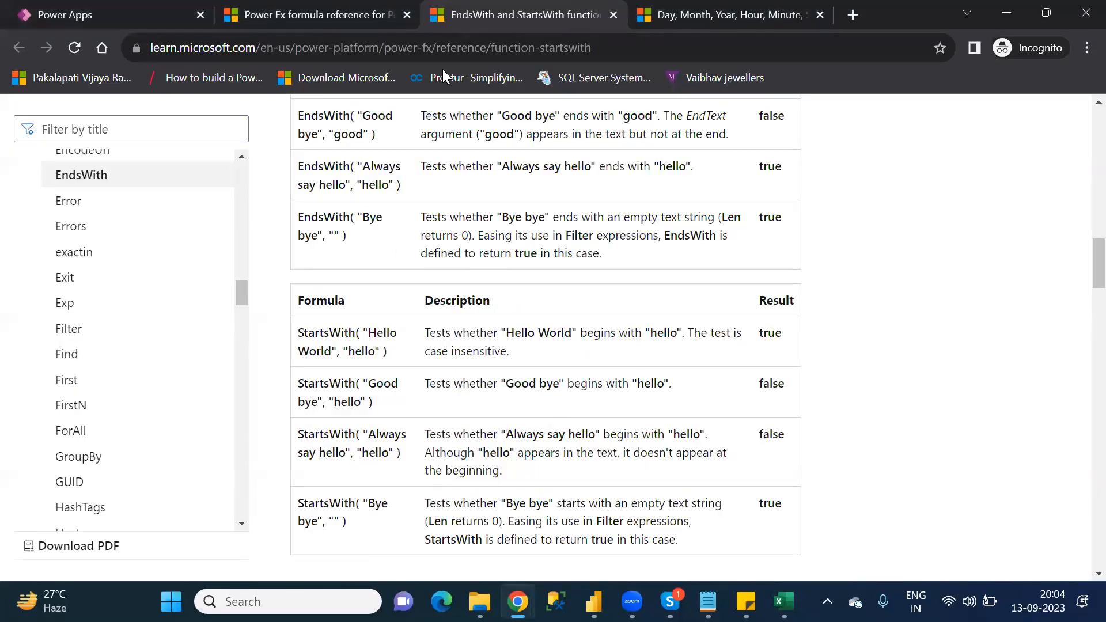
pyautogui.click(313, 3)
pyautogui.scroll(-5, 603, 160)
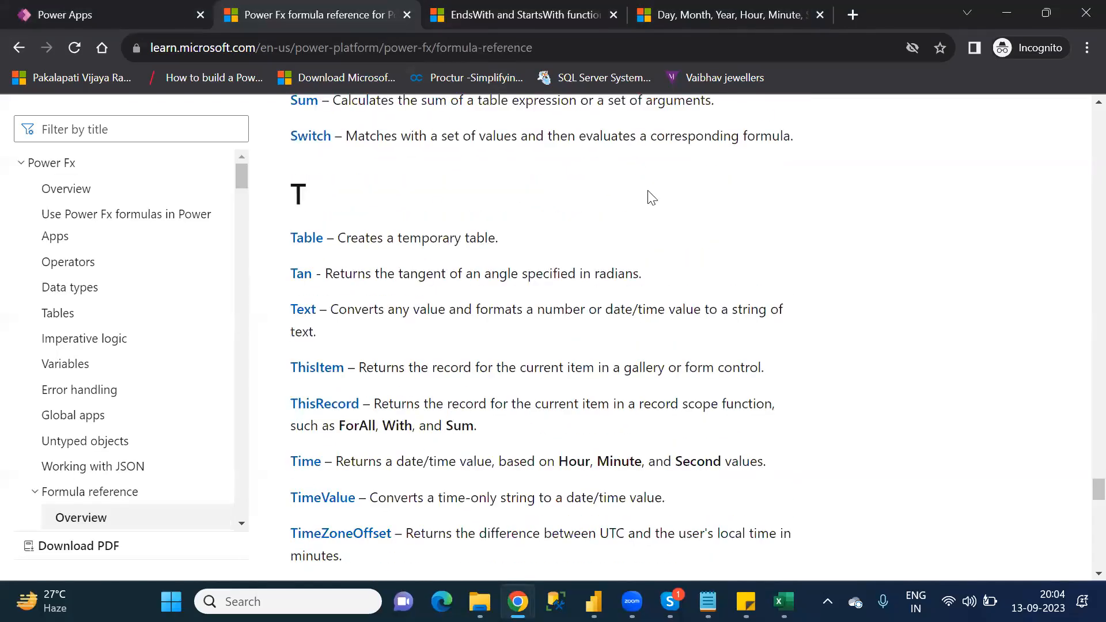
pyautogui.middleClick(312, 245)
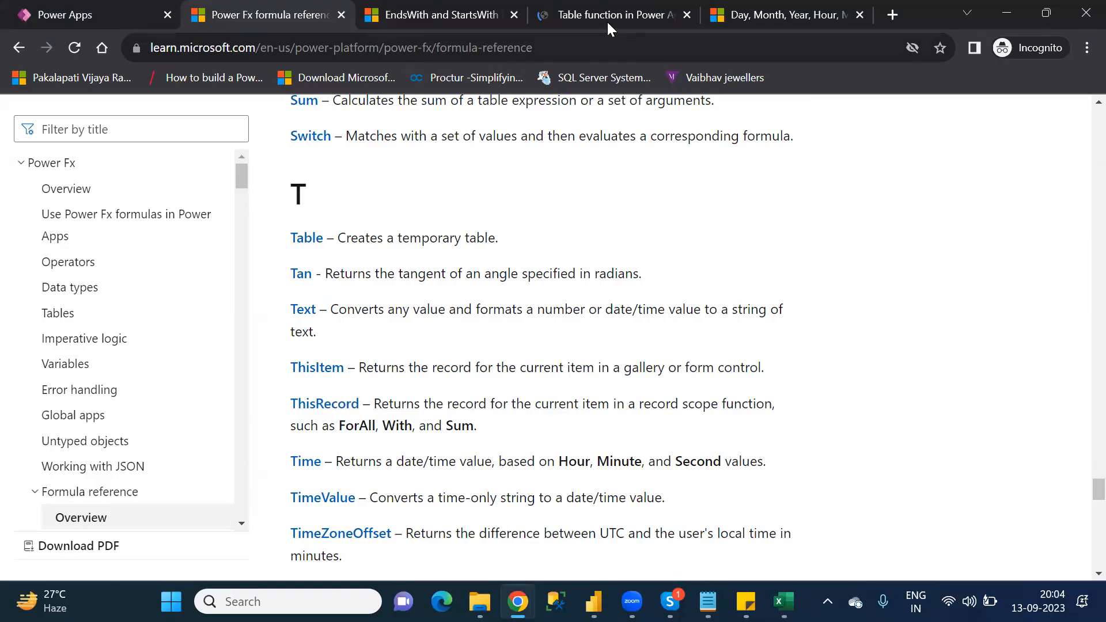
pyautogui.click(606, 20)
# Step: Read the syntax and examples in the Table function article to check how its records are written
pyautogui.press('Down')
pyautogui.press('Down')
pyautogui.press('Down')
pyautogui.press('Down')
pyautogui.press('Down')
pyautogui.press('Down')
pyautogui.press('Down')
pyautogui.press('Down')
pyautogui.press('Down')
pyautogui.press('Down')
pyautogui.press('Down')
pyautogui.press('Down')
pyautogui.press('Down')
pyautogui.press('Down')
pyautogui.press('Down')
pyautogui.press('Down')
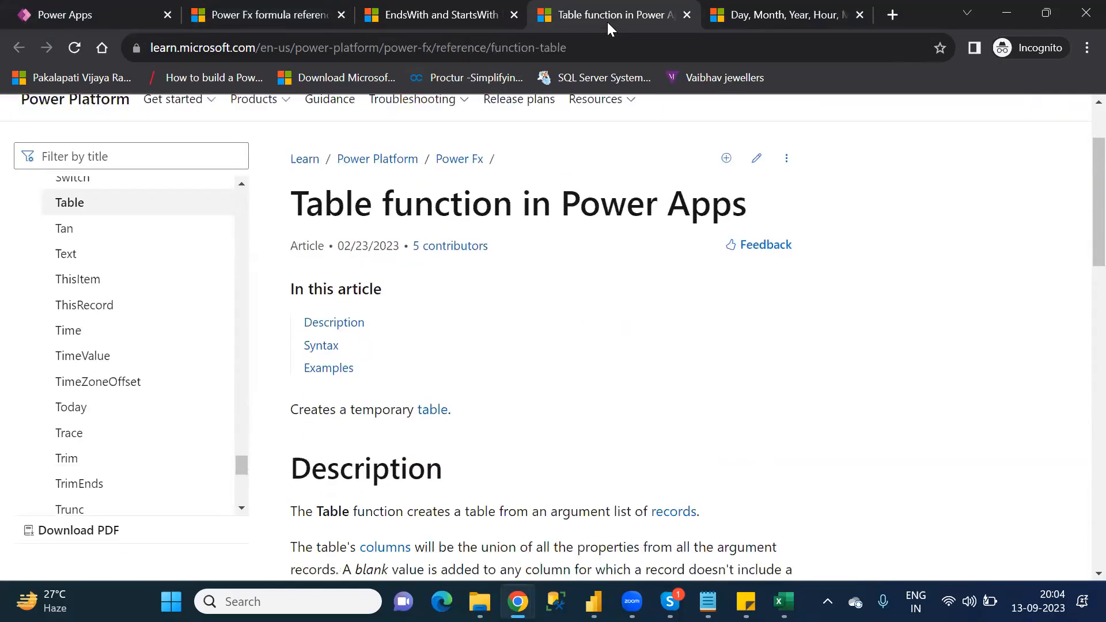
pyautogui.press('Down')
pyautogui.press('Down')
pyautogui.press('Down')
pyautogui.press('Down')
pyautogui.press('Down')
pyautogui.press('Down')
pyautogui.press('Down')
pyautogui.press('Down')
pyautogui.press('Down')
pyautogui.press('Down')
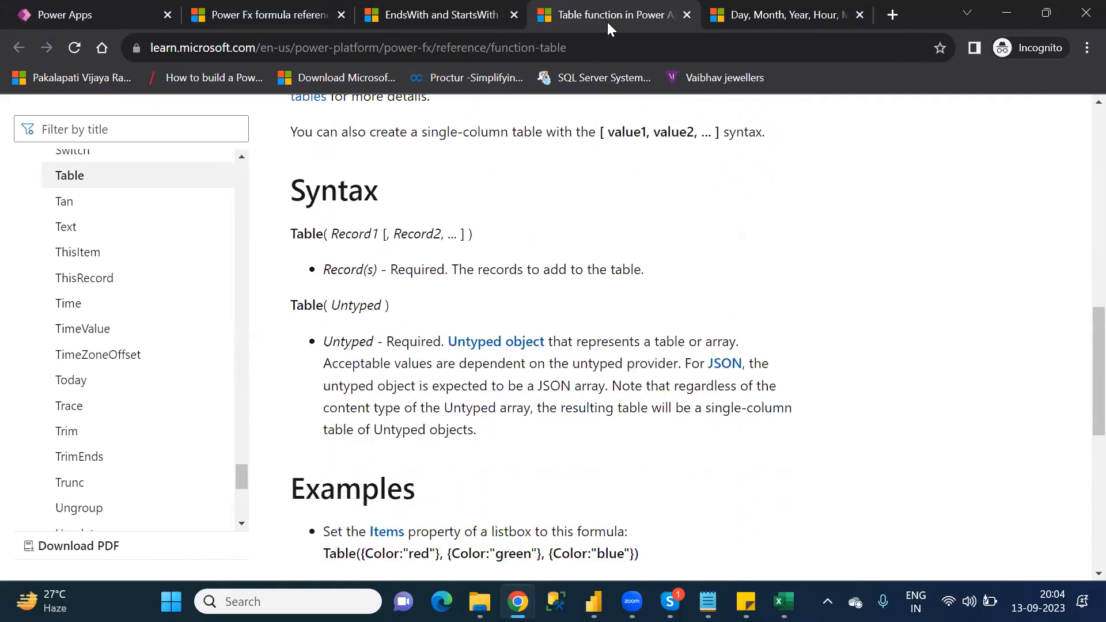
pyautogui.press('Down')
pyautogui.press('Down')
pyautogui.press('Down')
pyautogui.press('Down')
pyautogui.press('Down')
pyautogui.press('Down')
pyautogui.press('Down')
pyautogui.press('Up')
pyautogui.press('Up')
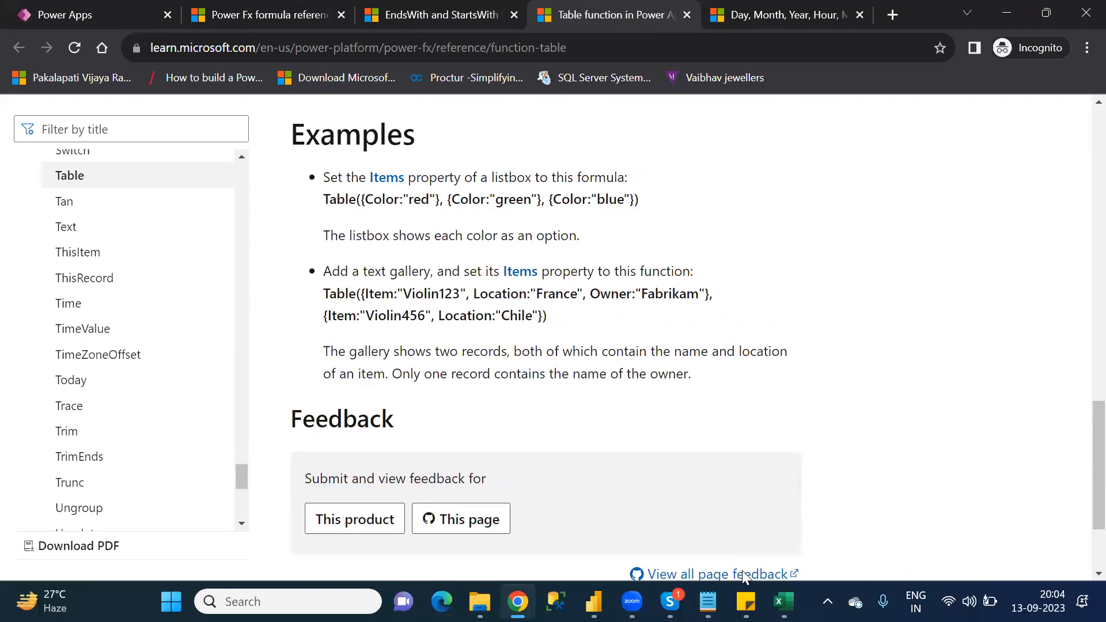
# Step: Switch to Excel and enclose the two Columnname:value pairs of the Table syntax in C75 in curly braces
pyautogui.click(784, 601)
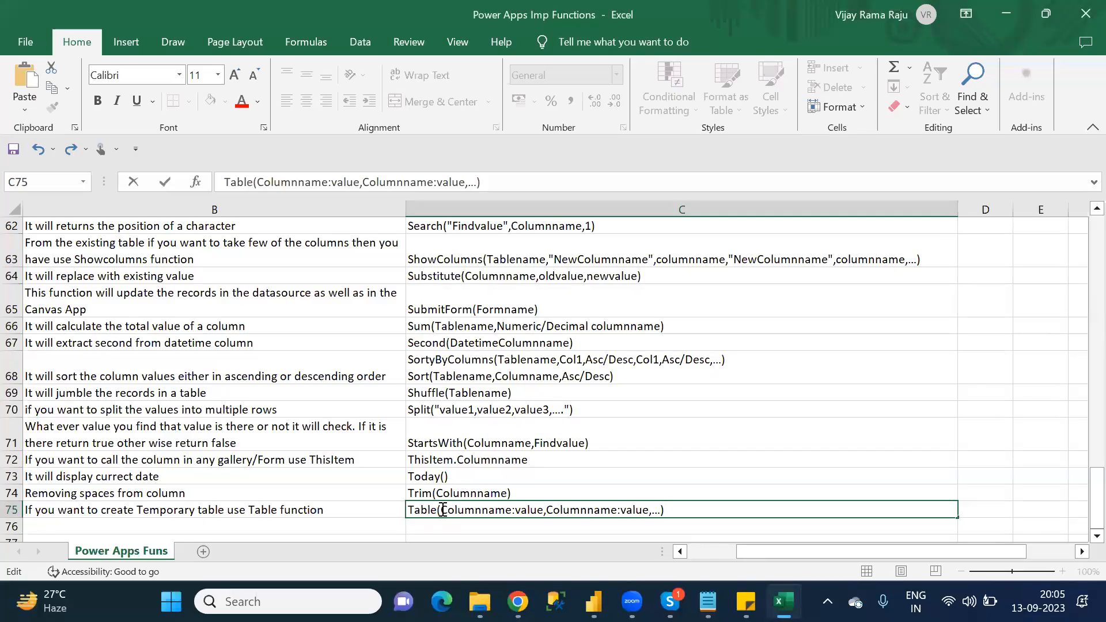
pyautogui.write('{')
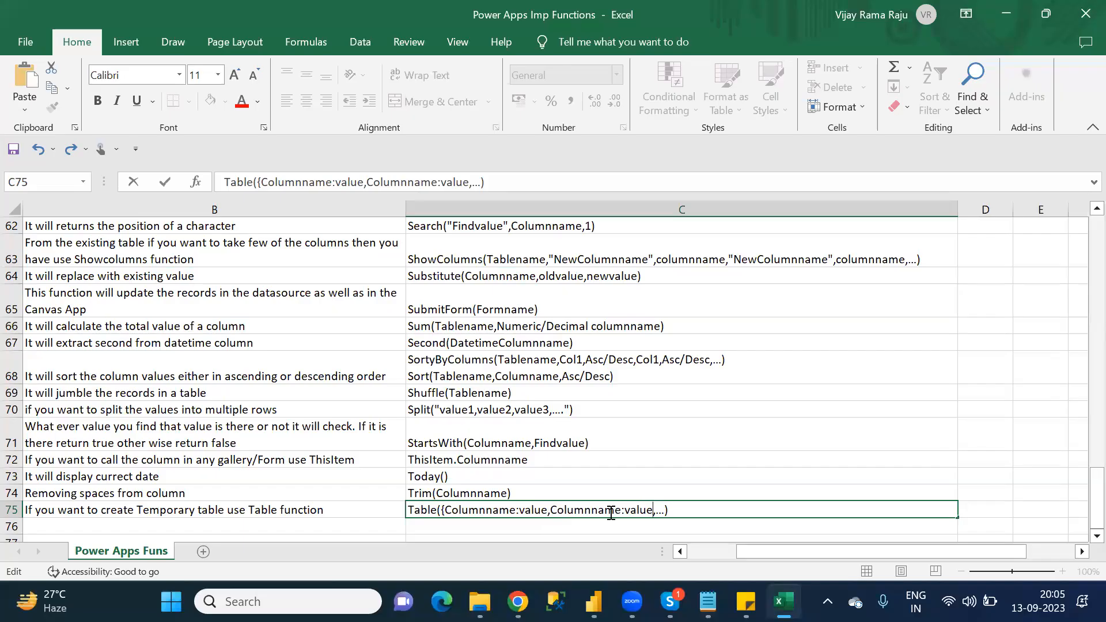
pyautogui.write('}')
pyautogui.press('Right')
# Step: Duplicate the braced record '{Columnname:value,Columnname:value}' as a second, comma-separated argument of the Table syntax in C75
pyautogui.moveTo(655, 510); pyautogui.dragTo(438, 512)
pyautogui.hotkey('ctrl', 'c')
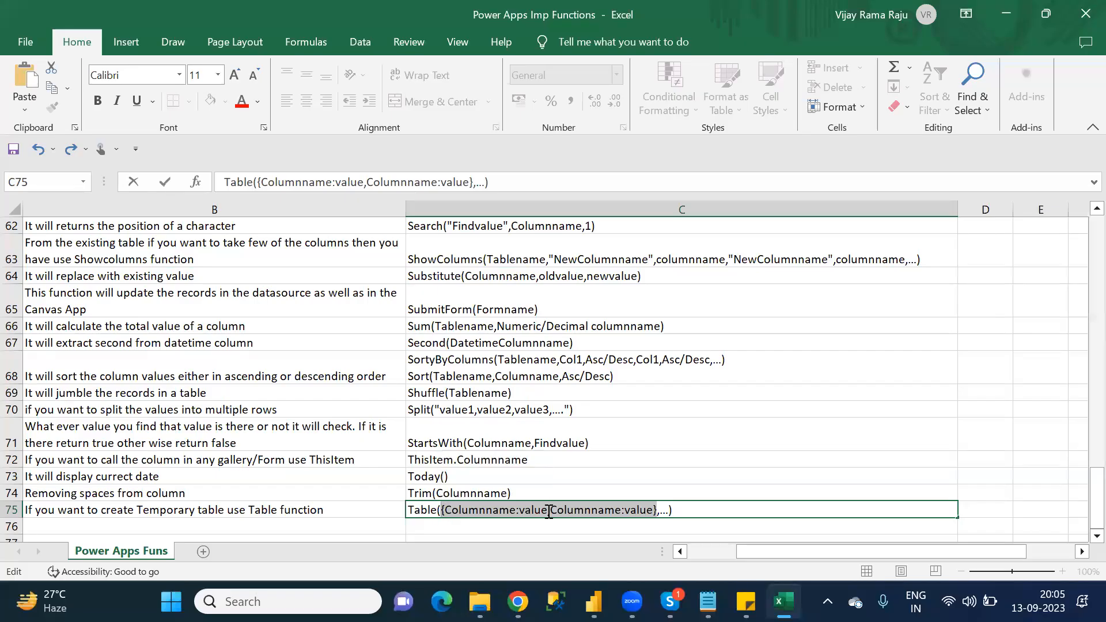
pyautogui.click(661, 512)
pyautogui.hotkey('ctrl', 'v')
pyautogui.write(',')
pyautogui.hotkey('ctrl', 'Return')
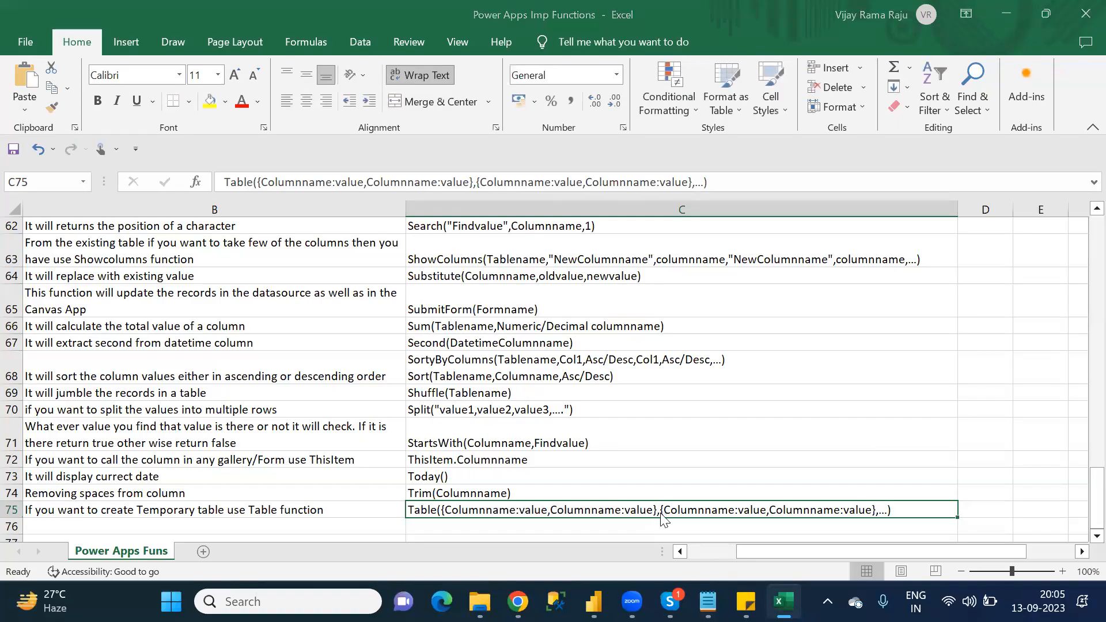
# Step: Switch to Notepad and correct the fifth T category entry to 'Text'
pyautogui.hotkey('alt', 'Tab')
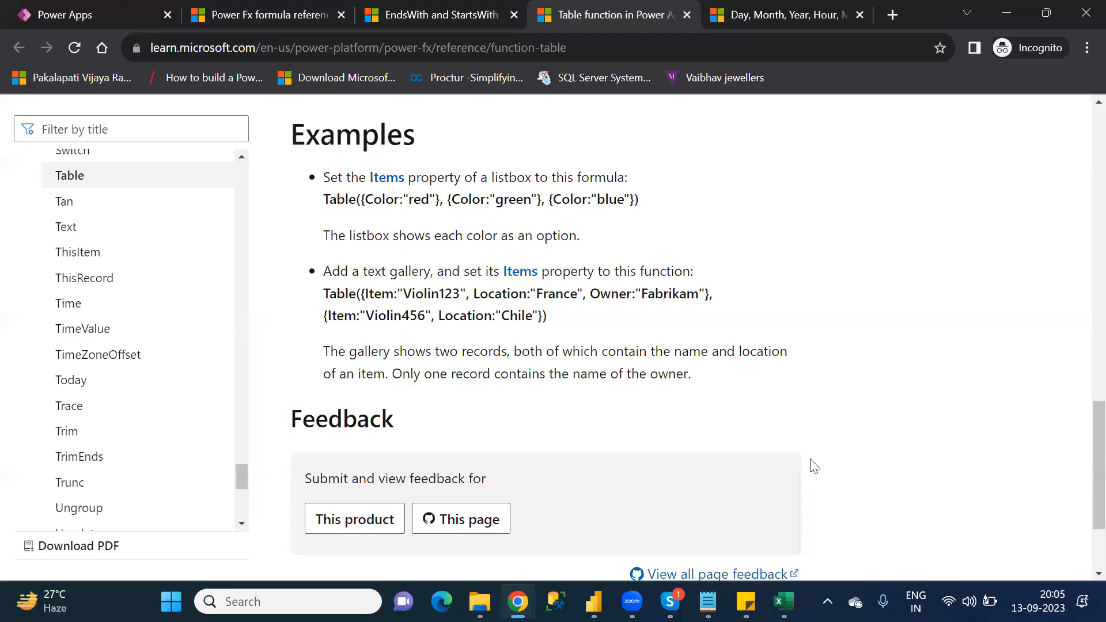
pyautogui.click(707, 601)
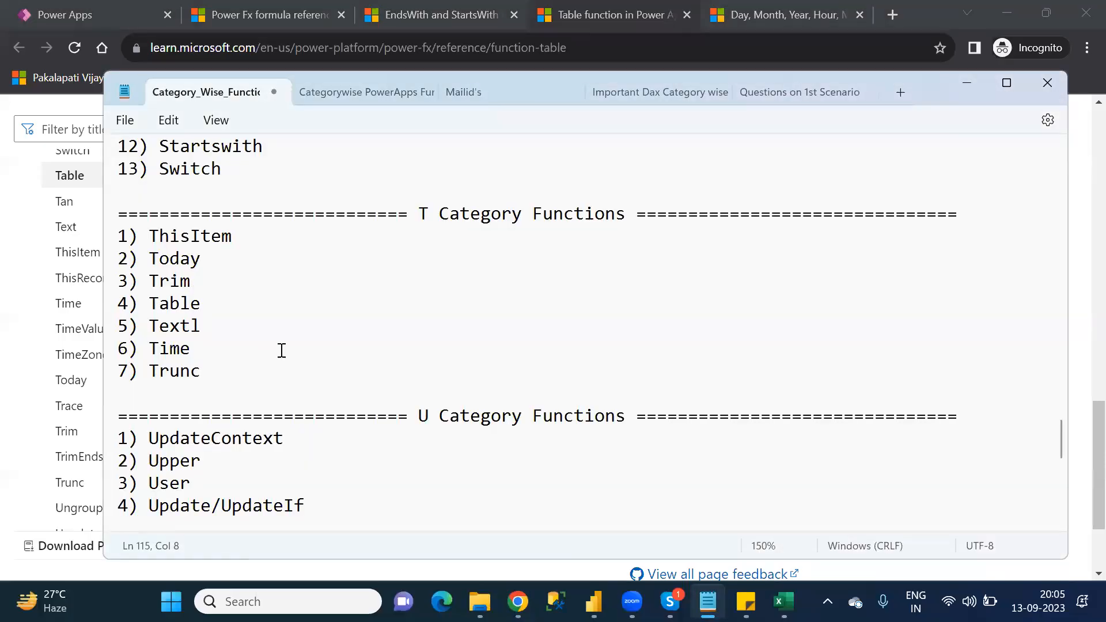
pyautogui.click(259, 336)
pyautogui.press('BackSpace')
# Step: Switch to Chrome and check the Text function's description in the T section of the Power Fx formula reference
pyautogui.click(282, 14)
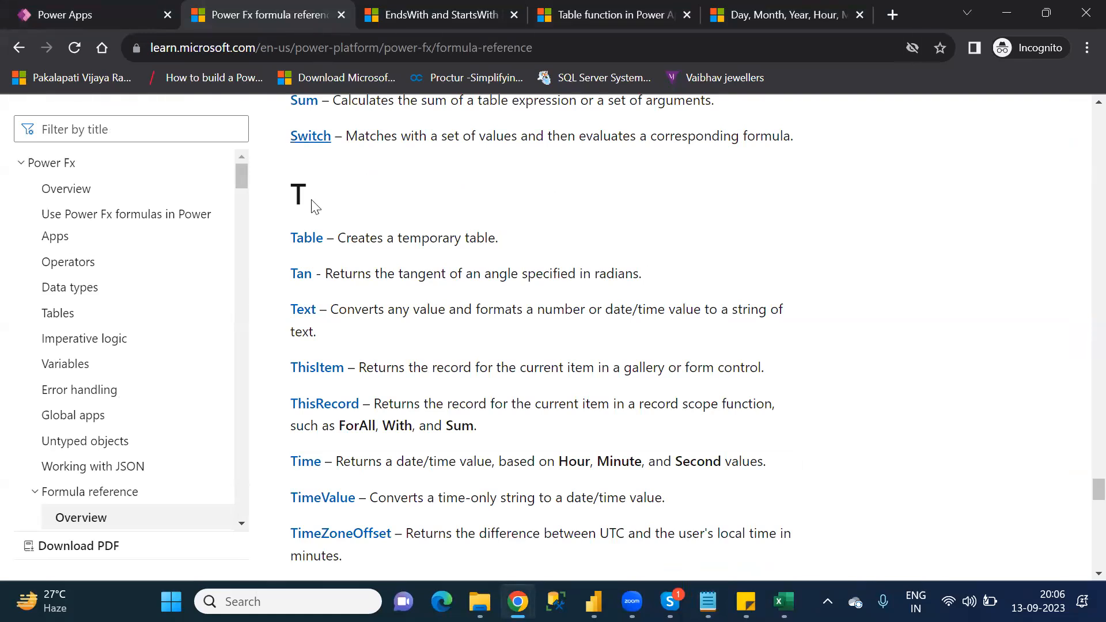
pyautogui.press('super+shift+s')
pyautogui.hotkey('alt', 'Tab')
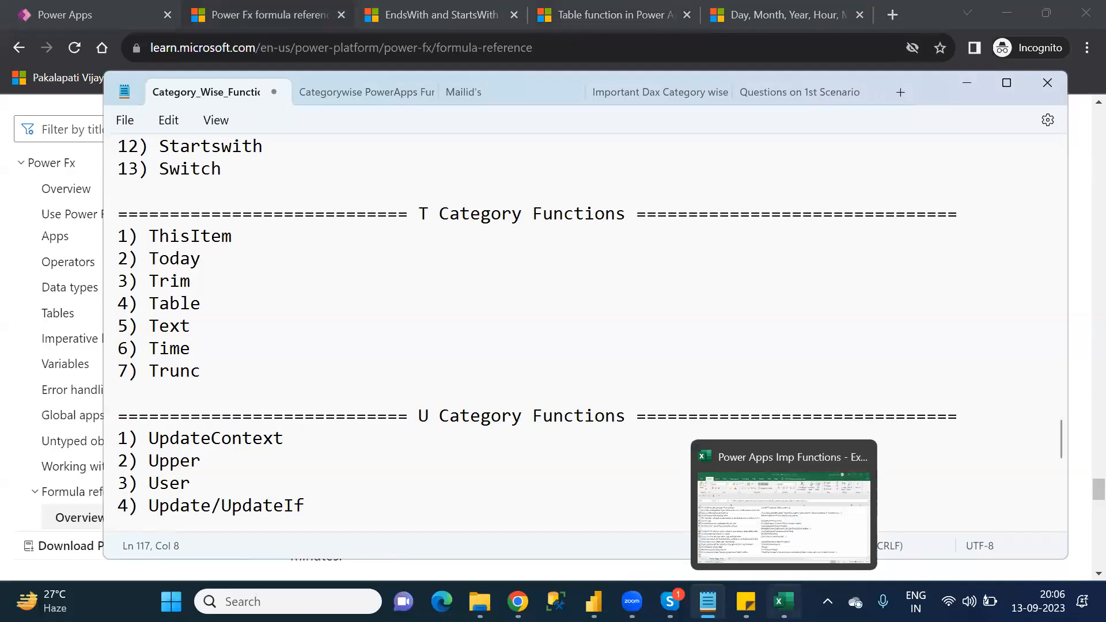
# Step: Switch to Excel and enter 'Text' as the next function name in A76
pyautogui.click(783, 601)
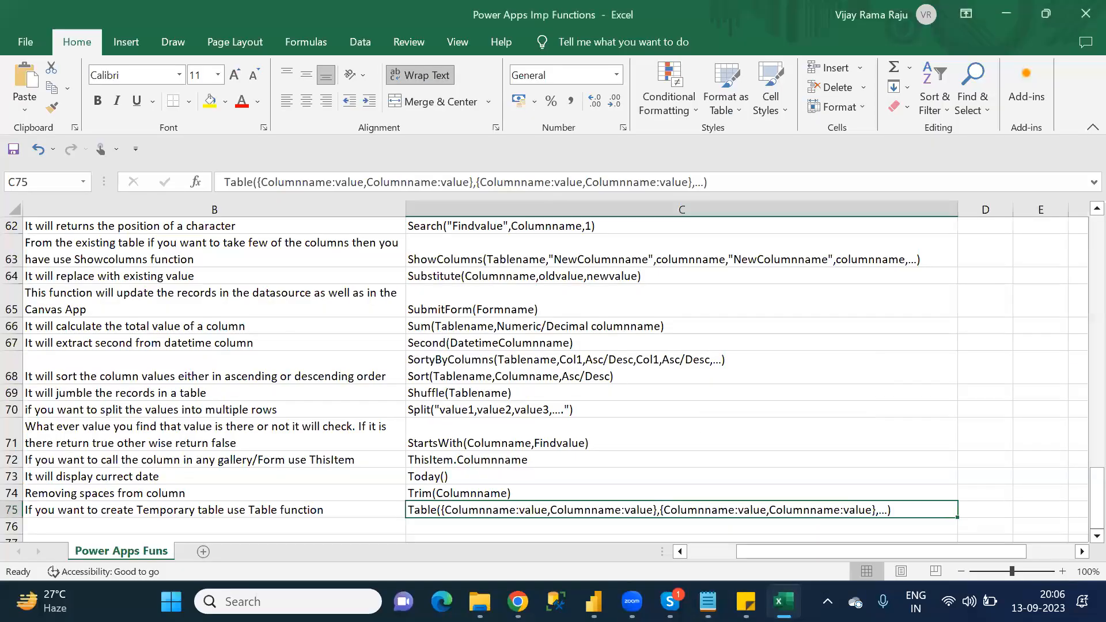
pyautogui.click(190, 513)
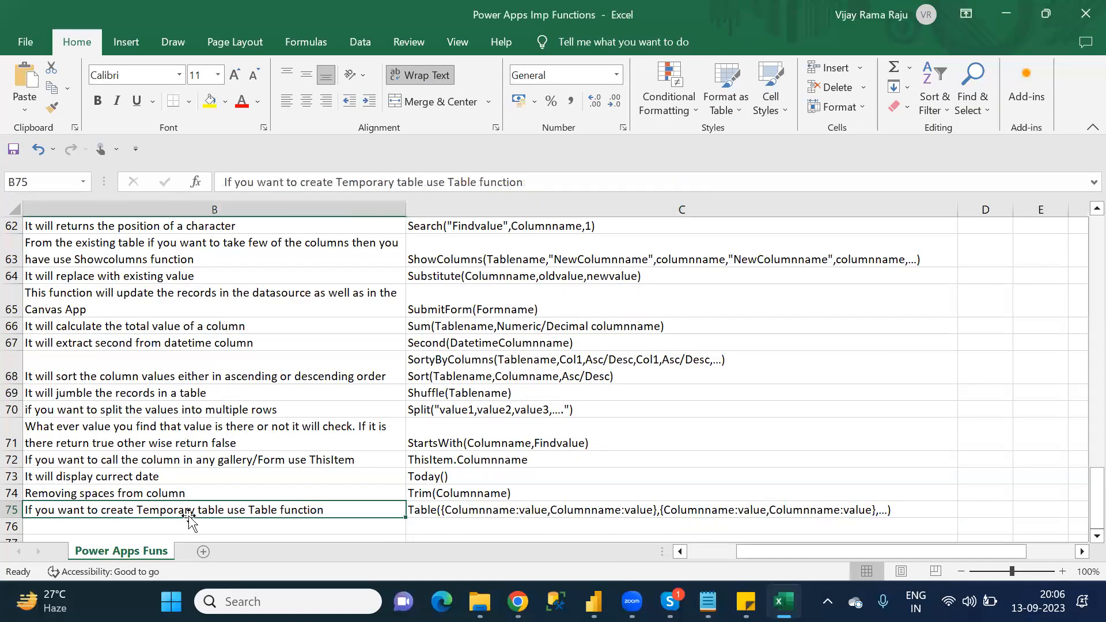
pyautogui.press('Return')
pyautogui.press('Left')
pyautogui.write('Text')
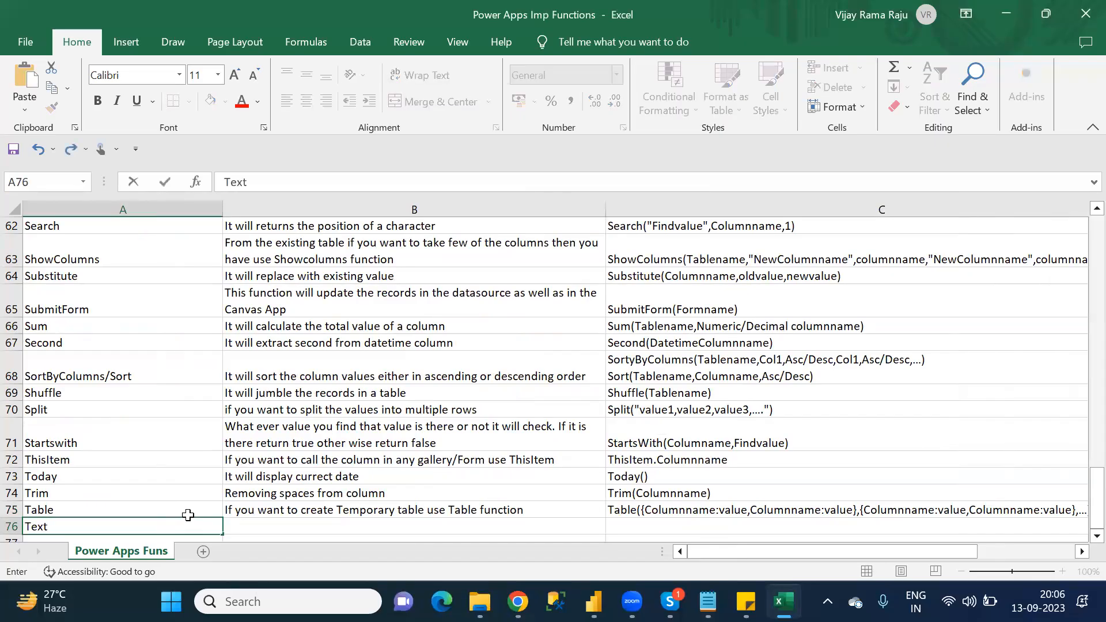
# Step: Begin the Text function's description in B76 with 'It will convert from'
pyautogui.press('Tab')
pyautogui.write('It')
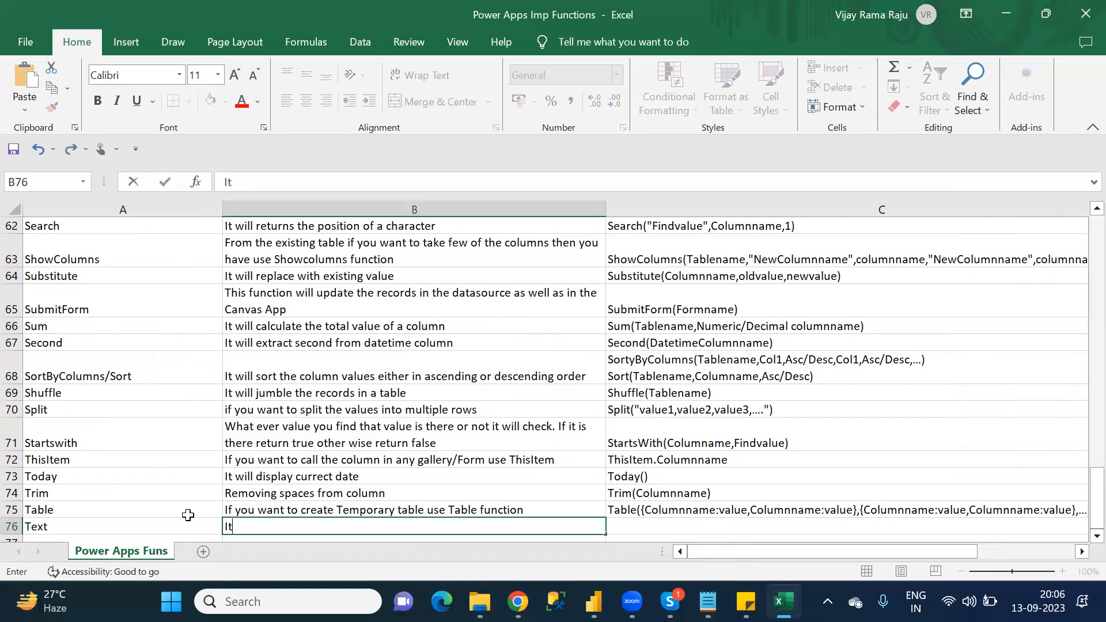
pyautogui.write(' will convert ')
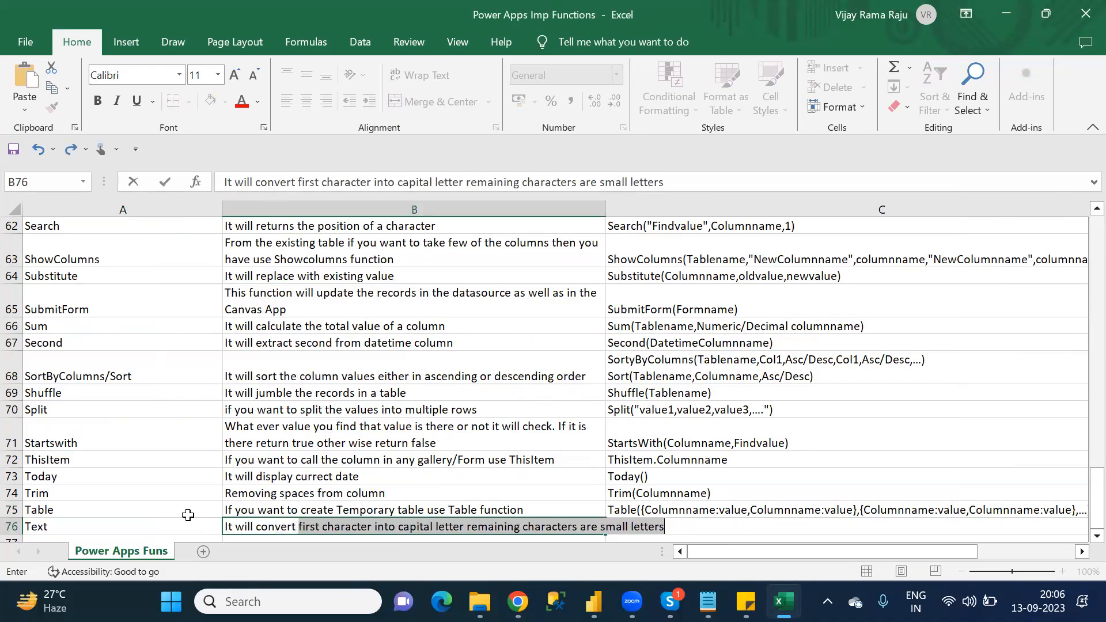
pyautogui.write('t')
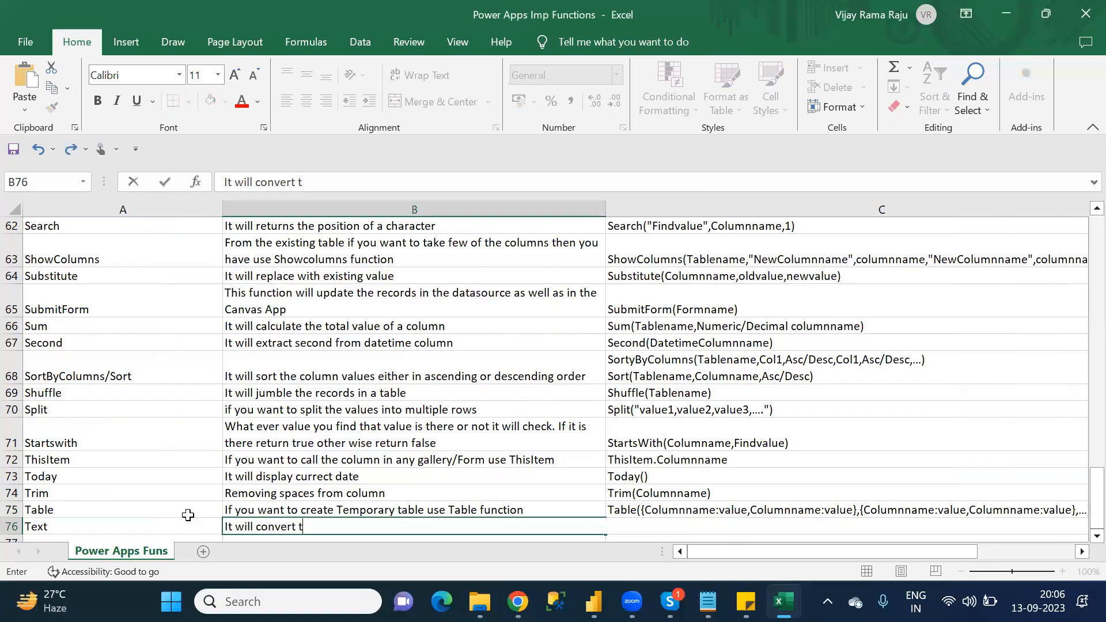
pyautogui.press('BackSpace')
pyautogui.write('from')
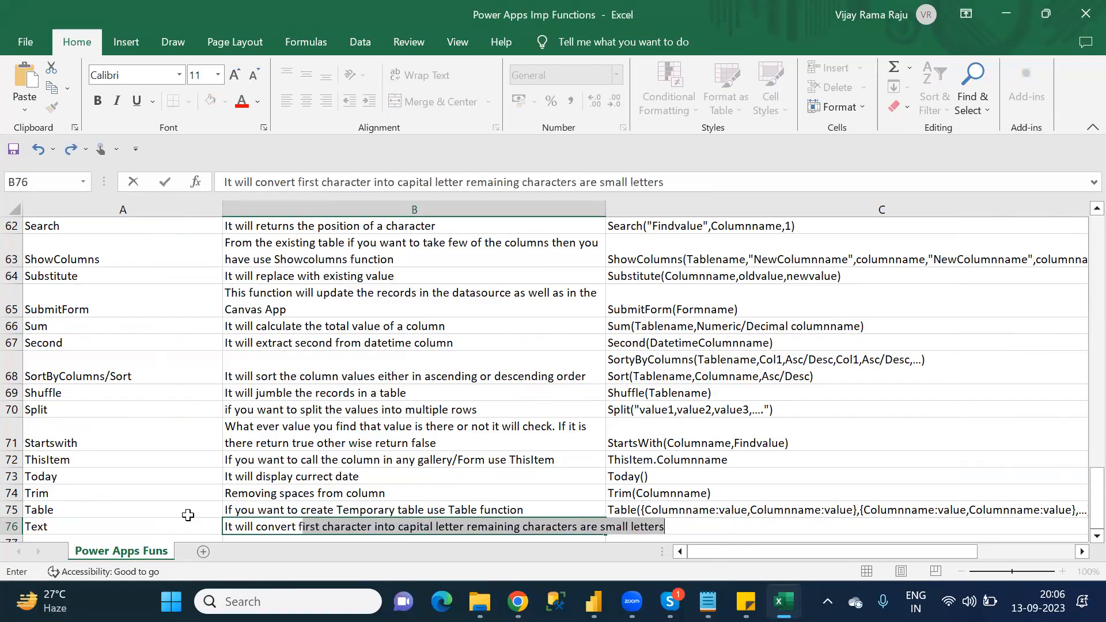
pyautogui.write(' text')
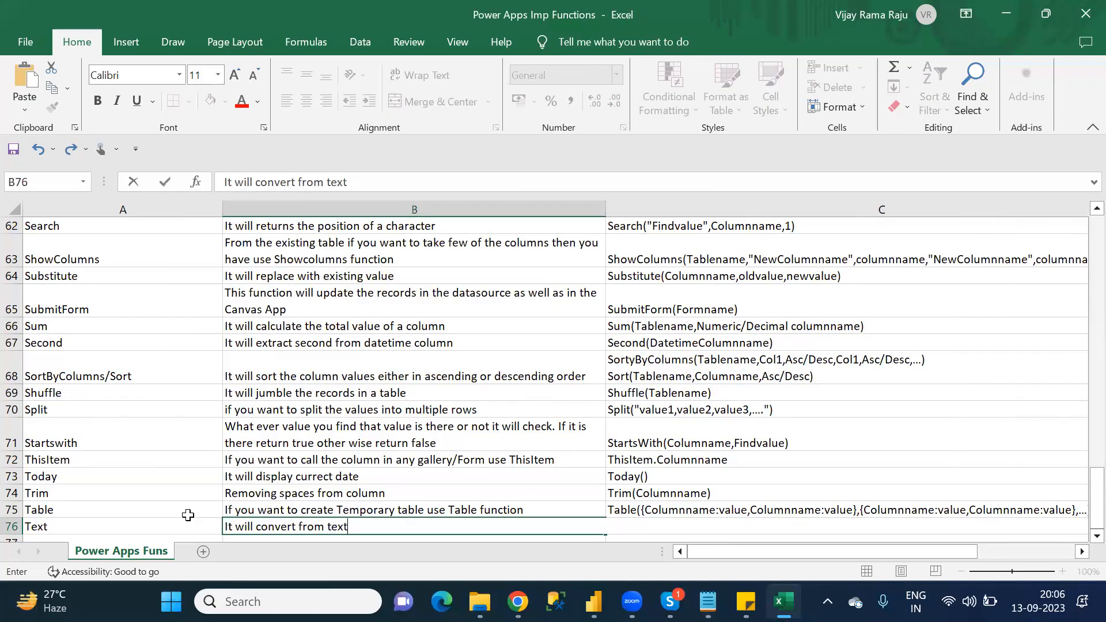
# Step: Continue the description in B76 with 'character datatype to'
pyautogui.press('BackSpace')
pyautogui.press('BackSpace')
pyautogui.press('BackSpace')
pyautogui.press('BackSpace')
pyautogui.write('cha racter datatype ')
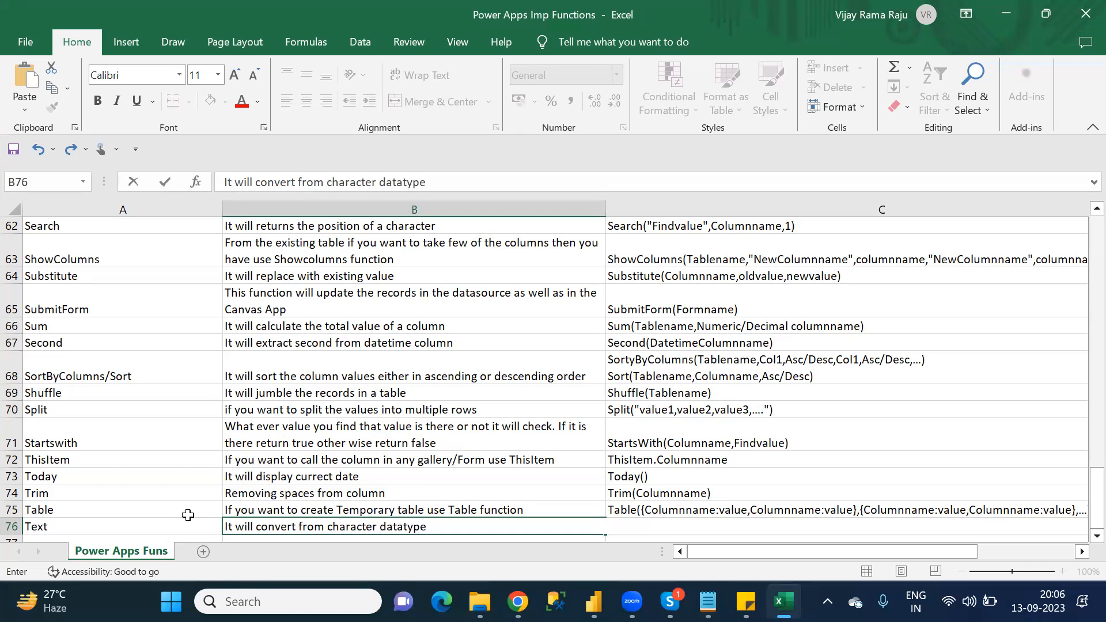
pyautogui.write('to')
# Step: Complete the description in B76 with 'Number or date values'
pyautogui.hotkey('alt', 'Tab')
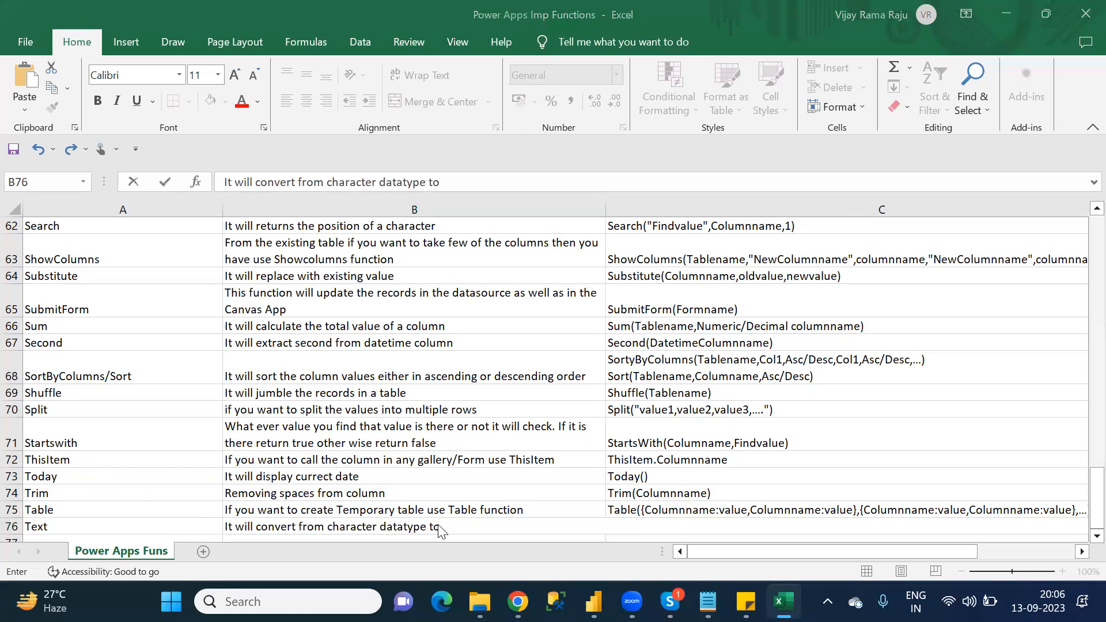
pyautogui.click(475, 526)
pyautogui.write('Nume')
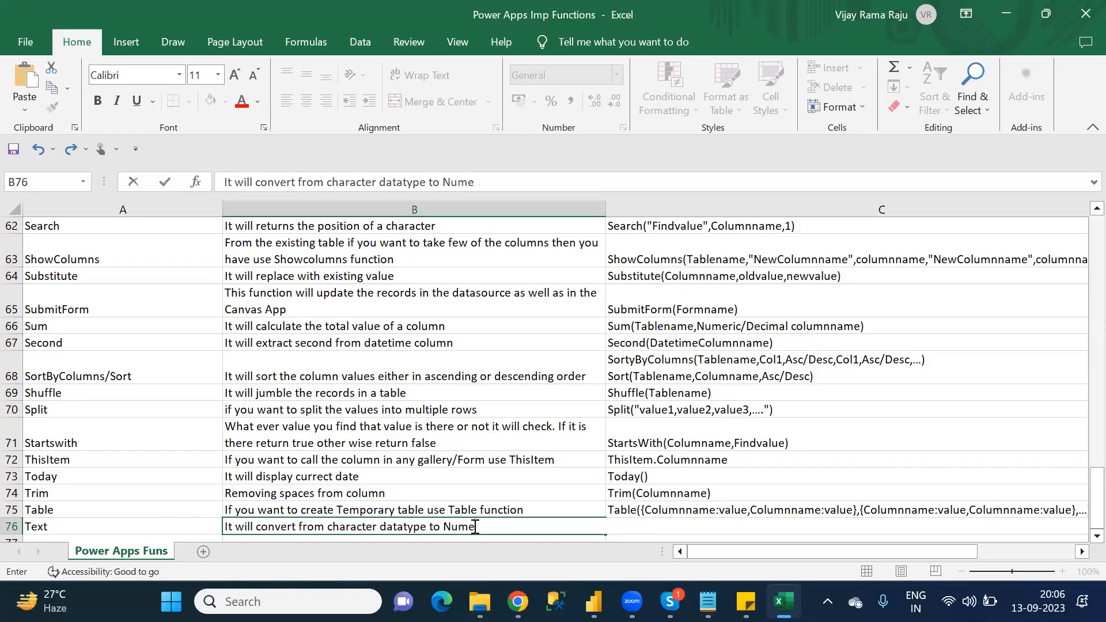
pyautogui.press('BackSpace')
pyautogui.write('ber or date values')
pyautogui.hotkey('ctrl', 'Return')
# Step: Enter the syntax 'Text(Columnname)' in C76 and save the workbook
pyautogui.press('Tab')
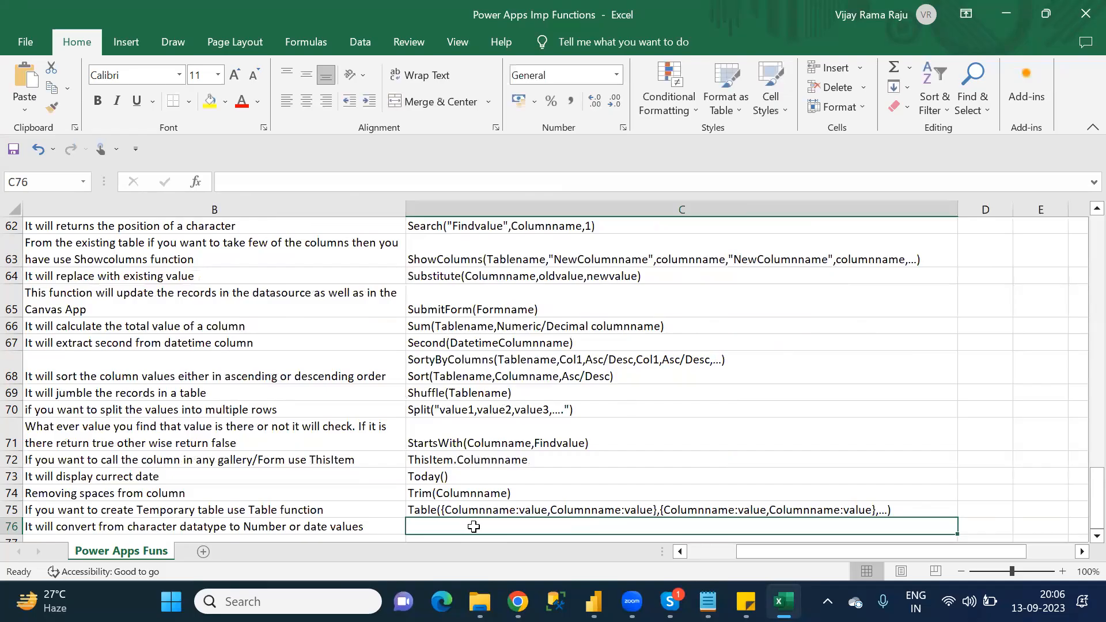
pyautogui.write('Te')
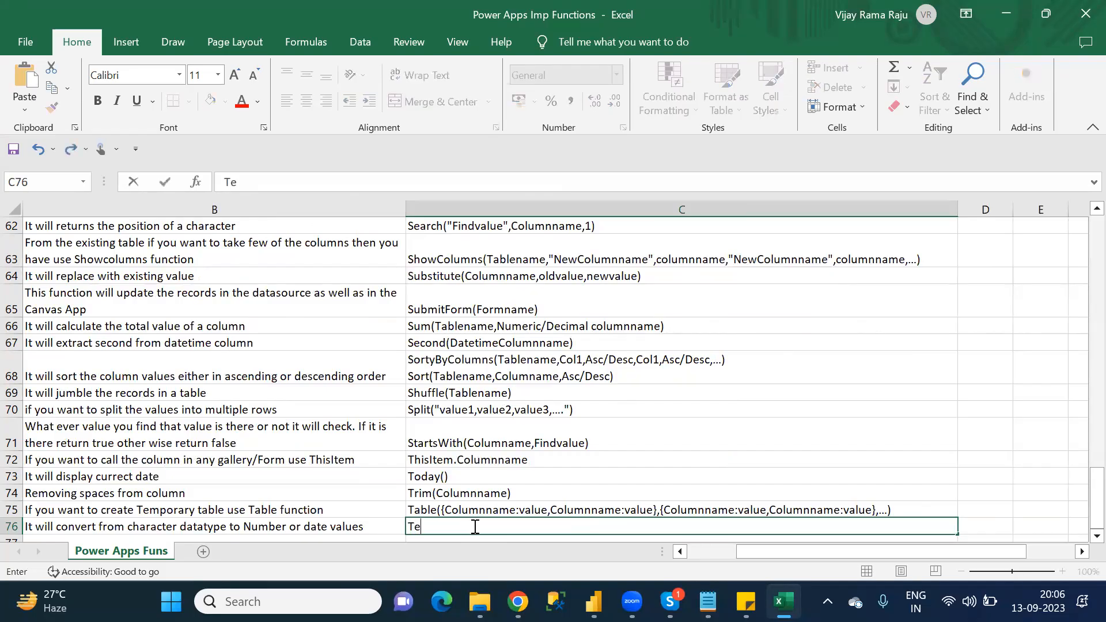
pyautogui.write('xt(Columnname)')
pyautogui.hotkey('ctrl', 's')
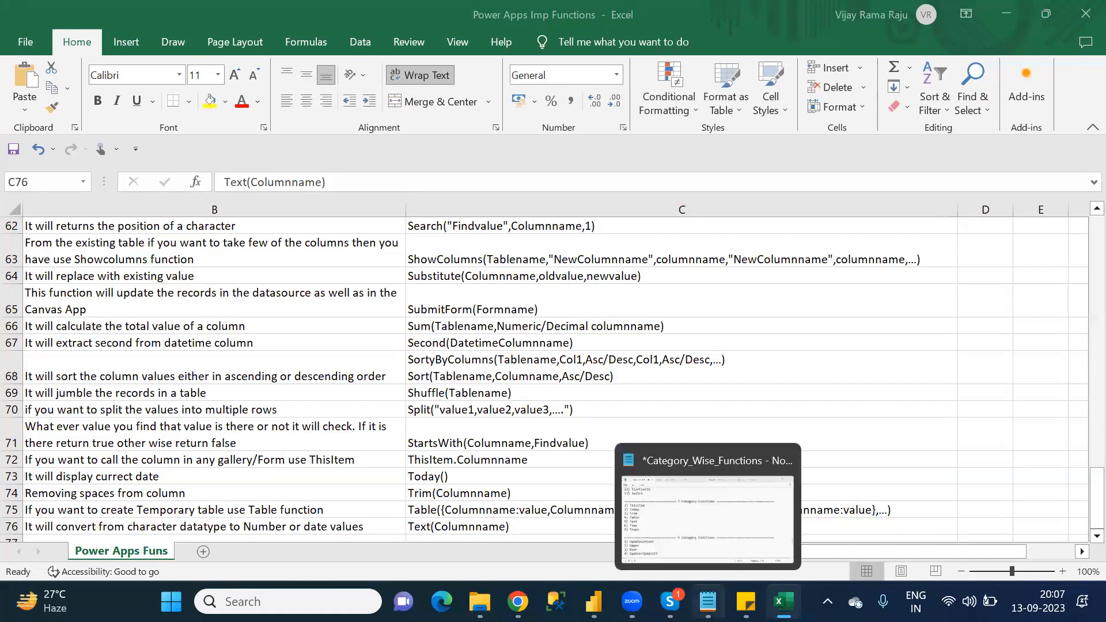
pyautogui.click(707, 601)
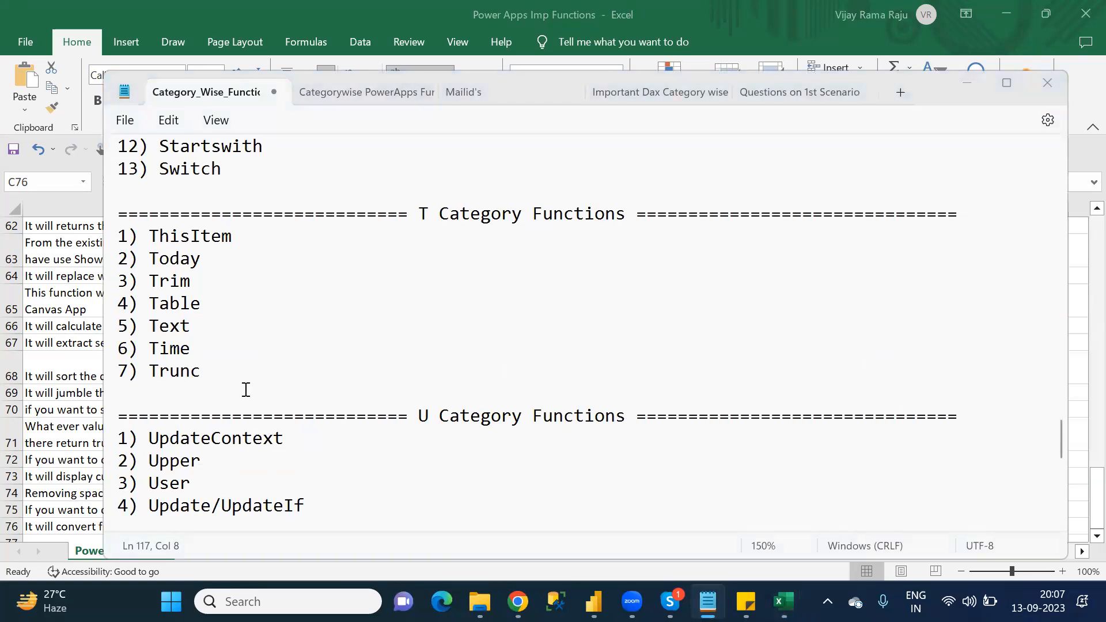
pyautogui.click(1075, 393)
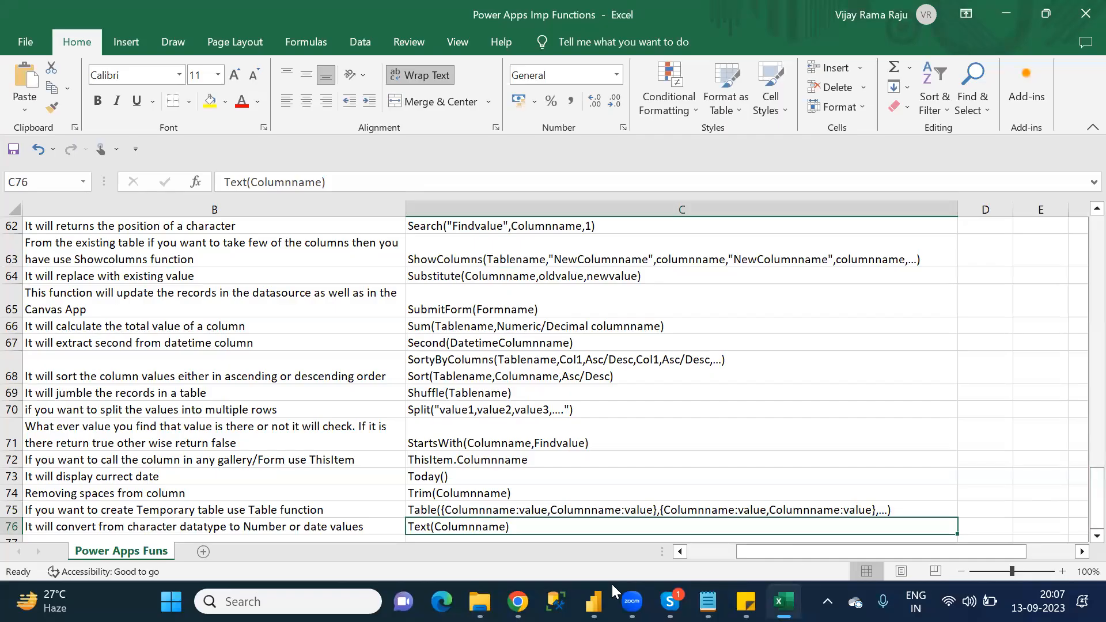
pyautogui.click(700, 553)
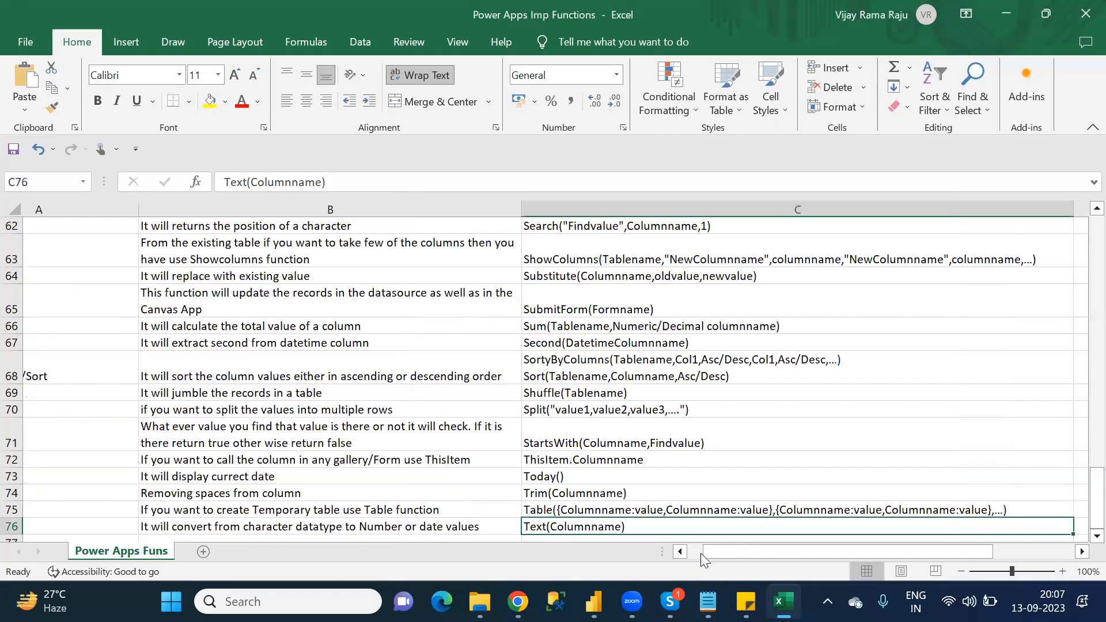
pyautogui.moveTo(1080, 499); pyautogui.dragTo(938, 576)
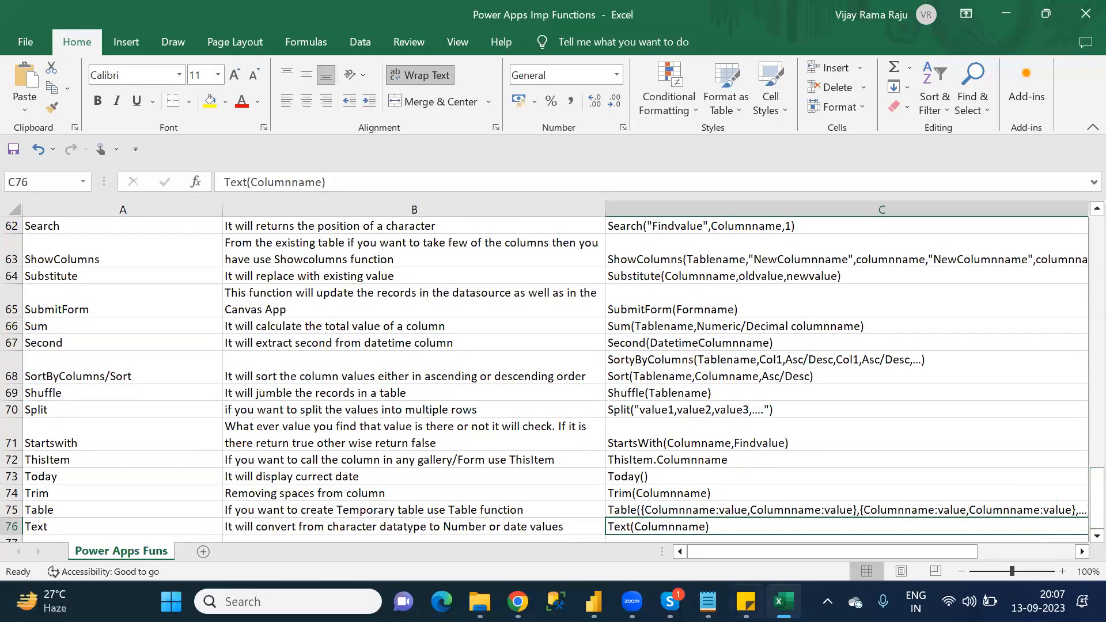
# Step: Switch to Notepad and review the remaining functions listed in the T through Y categories
pyautogui.click(707, 602)
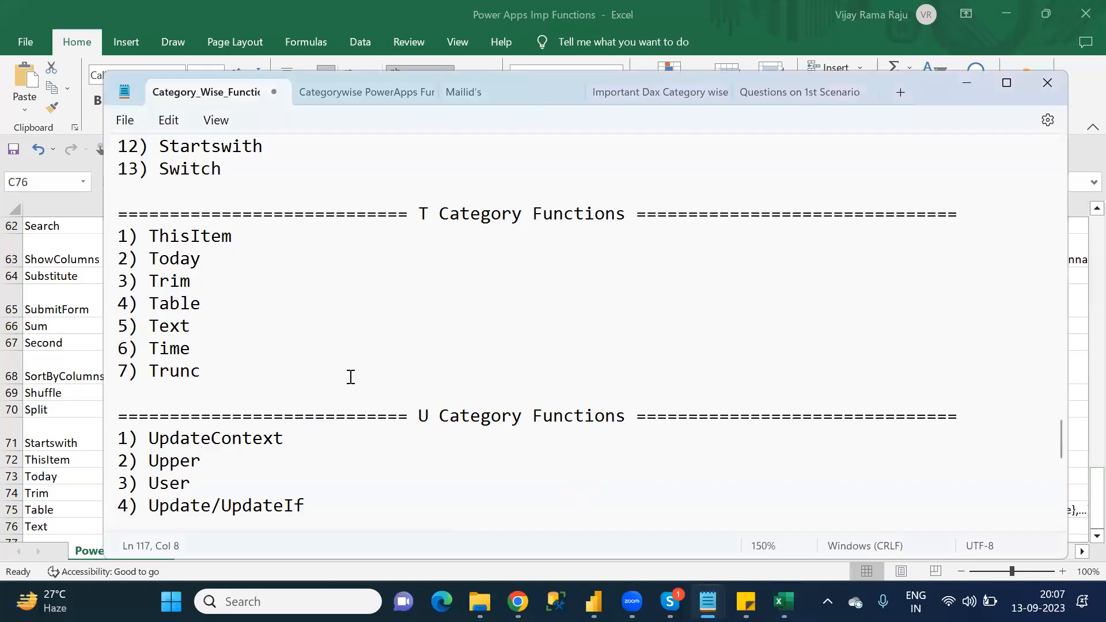
pyautogui.click(311, 439)
pyautogui.press('Down')
pyautogui.press('Down')
pyautogui.press('Down')
pyautogui.press('Down')
pyautogui.press('Down')
pyautogui.press('Down')
pyautogui.press('Down')
pyautogui.press('Down')
pyautogui.press('Down')
pyautogui.press('Down')
pyautogui.press('Down')
pyautogui.press('Down')
pyautogui.press('Down')
pyautogui.press('Down')
pyautogui.press('Down')
pyautogui.press('Down')
pyautogui.press('Down')
pyautogui.press('Down')
pyautogui.press('Down')
pyautogui.press('Down')
pyautogui.press('Down')
pyautogui.press('Down')
pyautogui.press('Down')
pyautogui.press('Down')
pyautogui.press('Up')
pyautogui.press('Up')
pyautogui.press('Up')
pyautogui.press('Up')
pyautogui.press('Up')
pyautogui.press('Up')
pyautogui.press('Up')
pyautogui.press('Up')
pyautogui.press('Up')
pyautogui.press('Up')
pyautogui.press('Up')
pyautogui.press('Up')
pyautogui.press('Up')
pyautogui.press('Up')
pyautogui.press('Up')
pyautogui.press('Up')
pyautogui.press('Up')
pyautogui.press('Up')
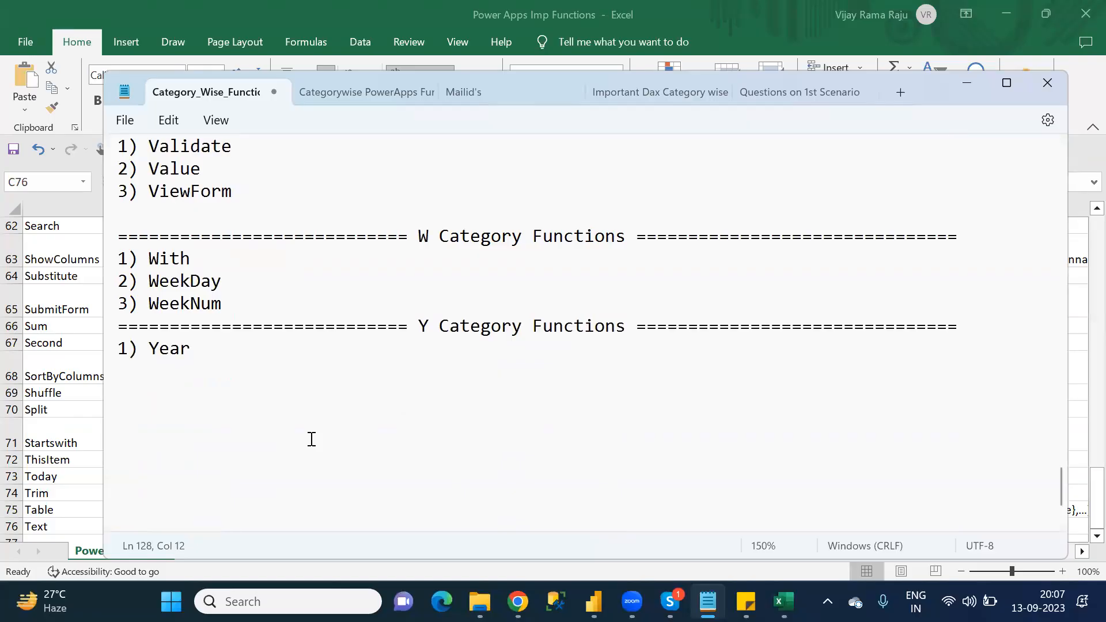
pyautogui.press('Up')
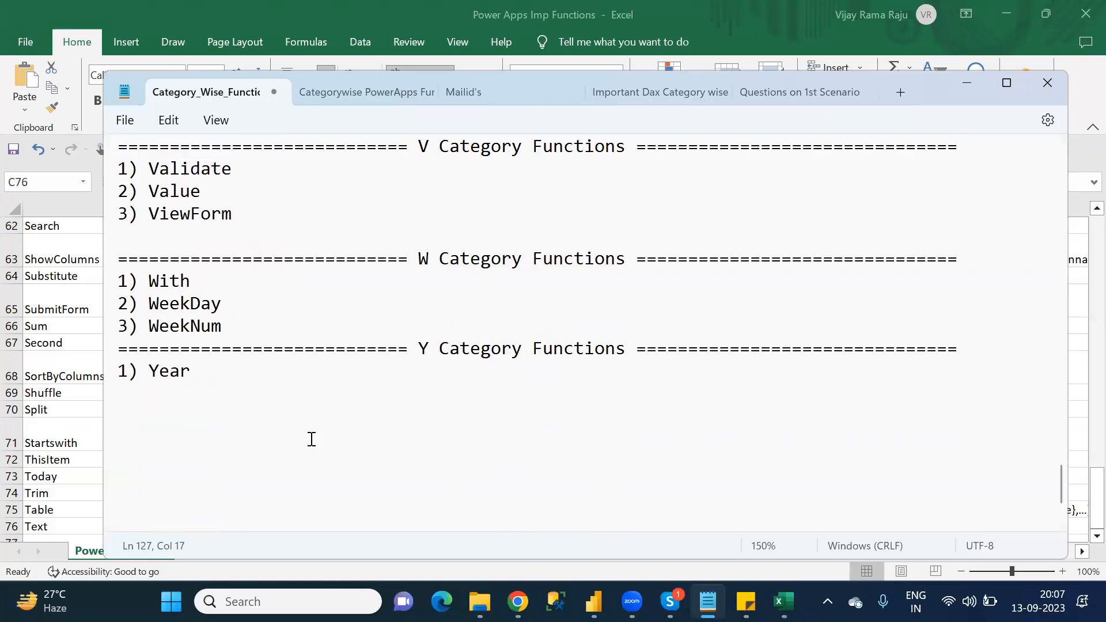